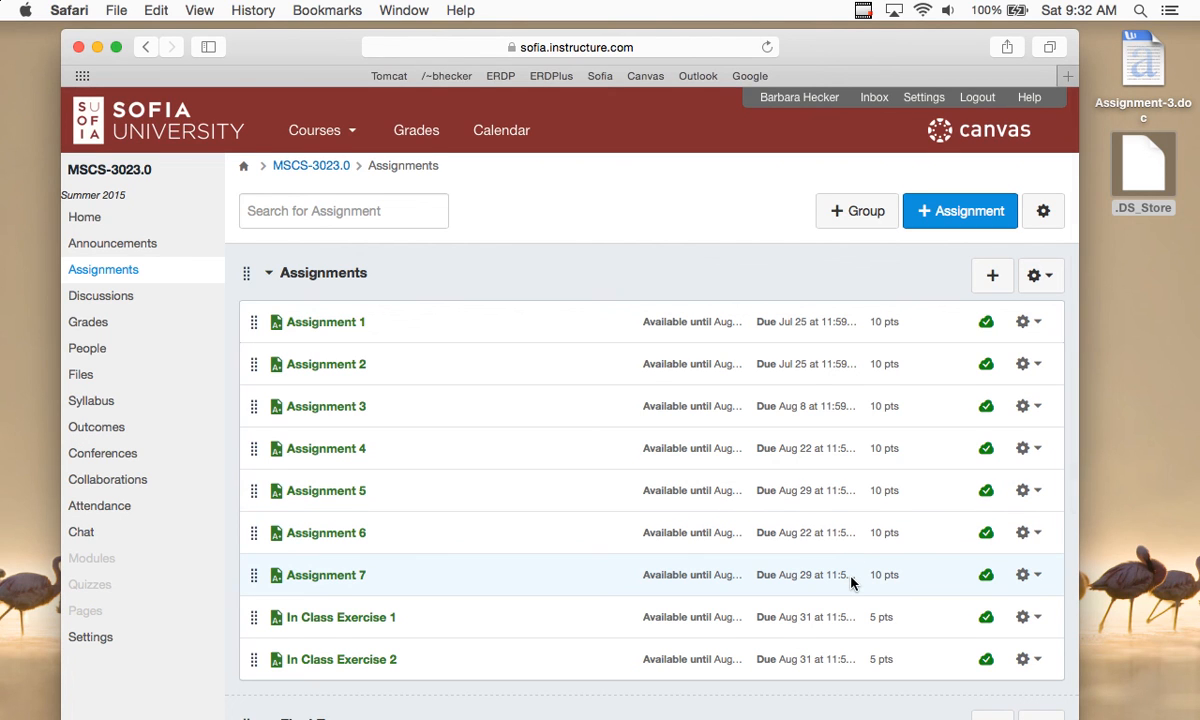
Look over the assignment list of course MSCS-3023.0 and close the browser window
scroll(851, 582, "down", 3)
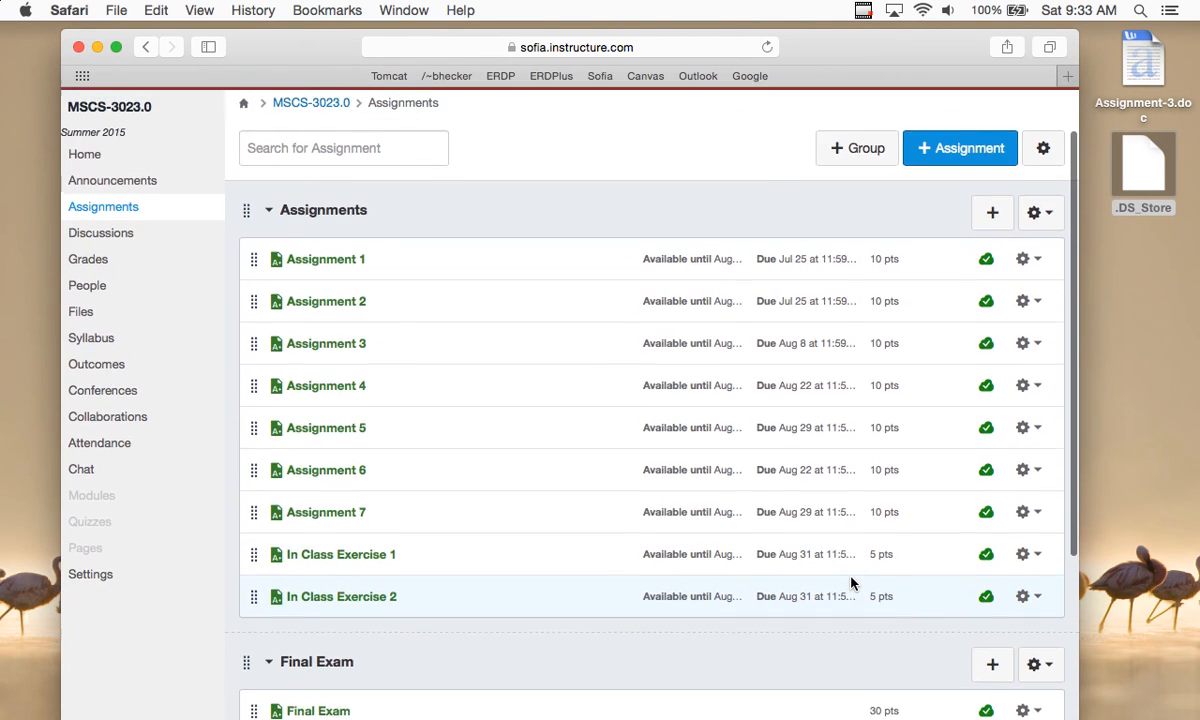
scroll(851, 582, "up", 1)
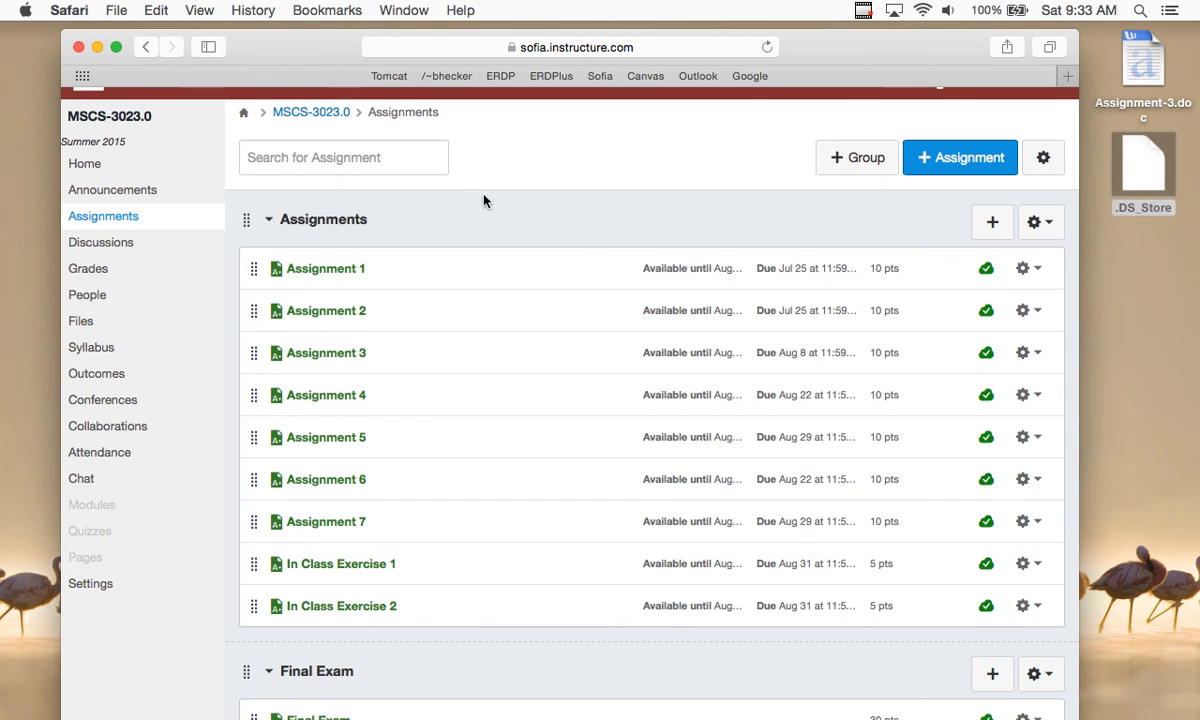
left_click(80, 46)
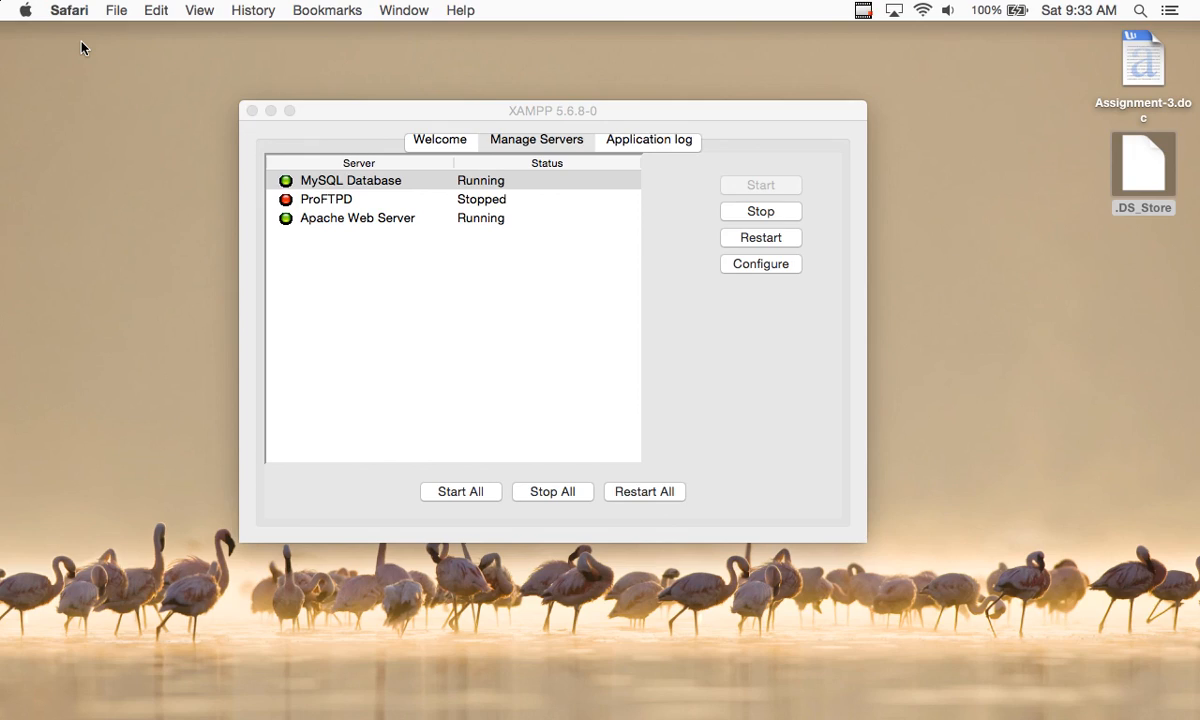
Open the local XAMPP application page from the XAMPP manager and launch phpMyAdmin in a well-placed browser window
left_click(426, 344)
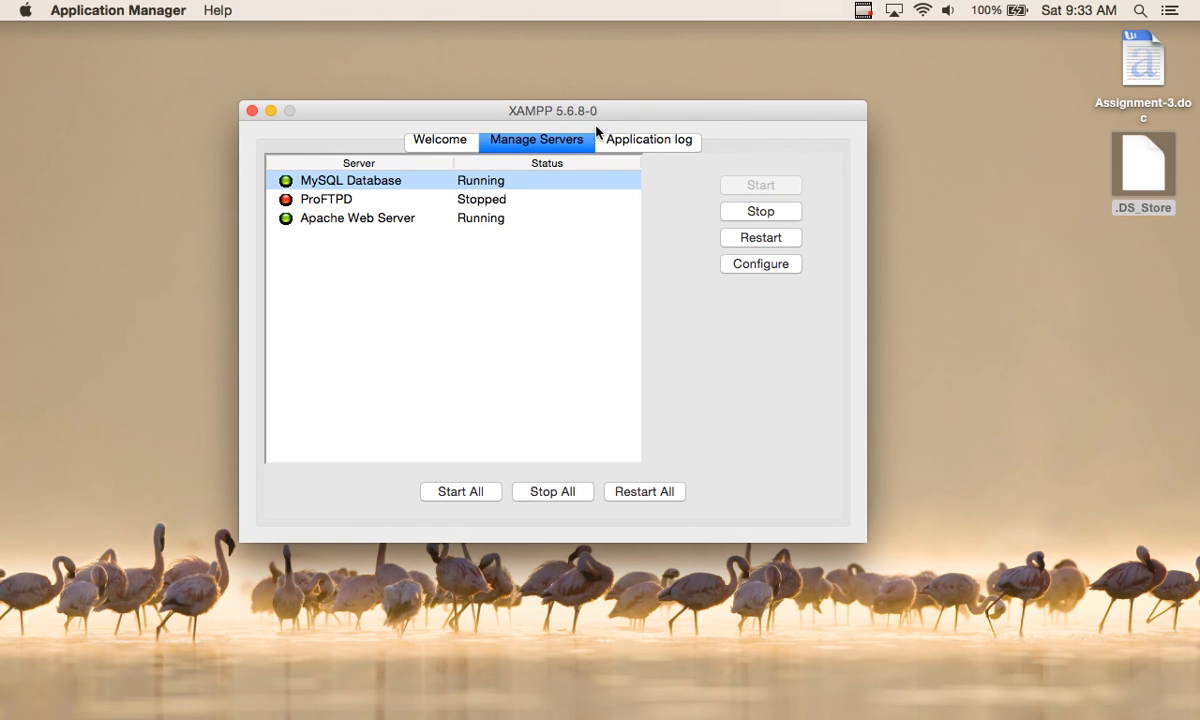
mouse_move(590, 117)
left_mouse_down()
mouse_move(534, 106)
mouse_move(578, 113)
left_mouse_up()
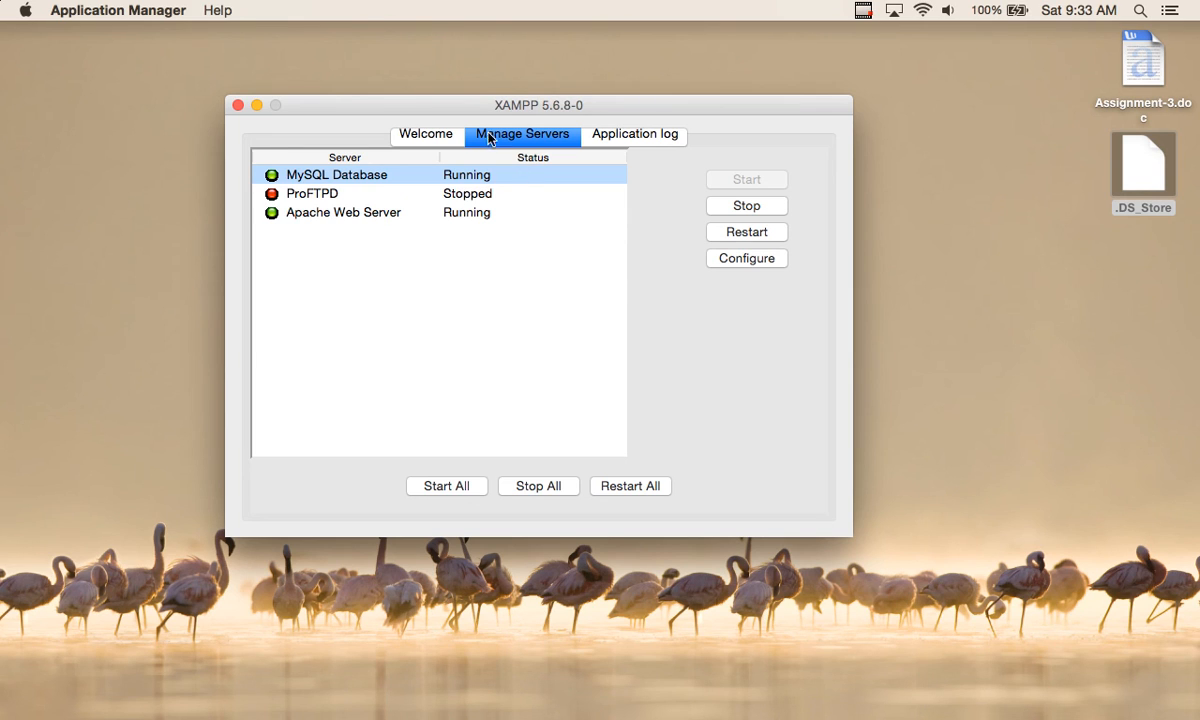
left_click(449, 139)
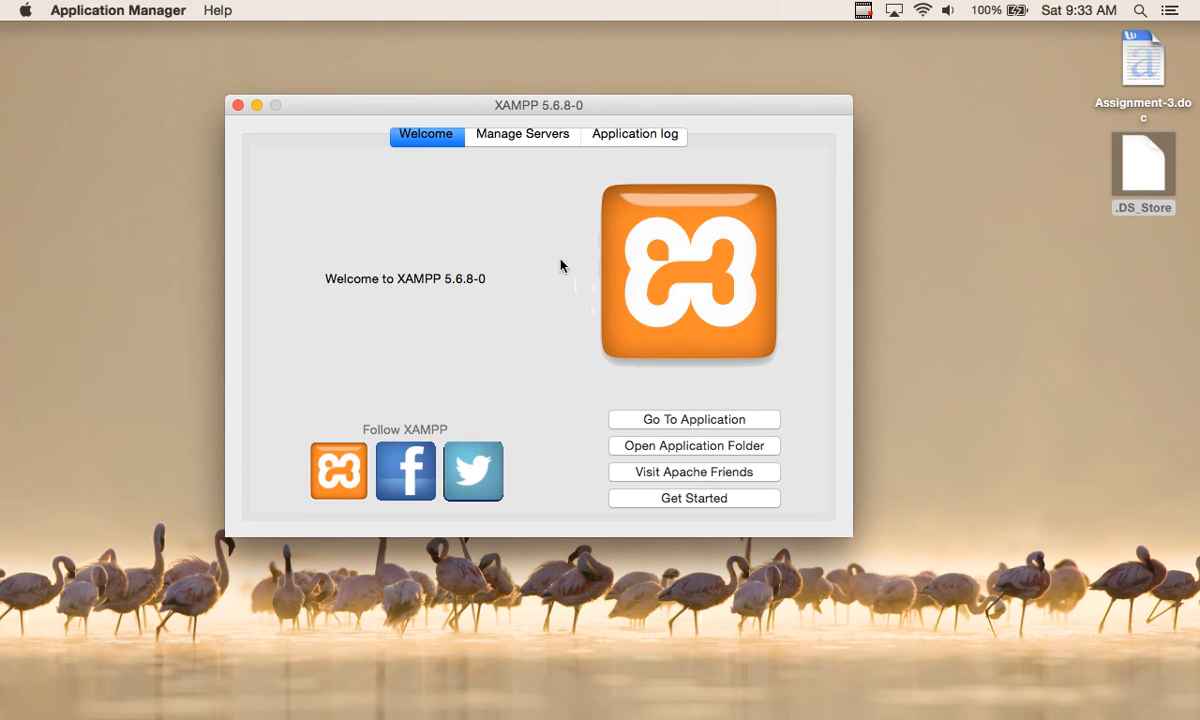
left_click(685, 421)
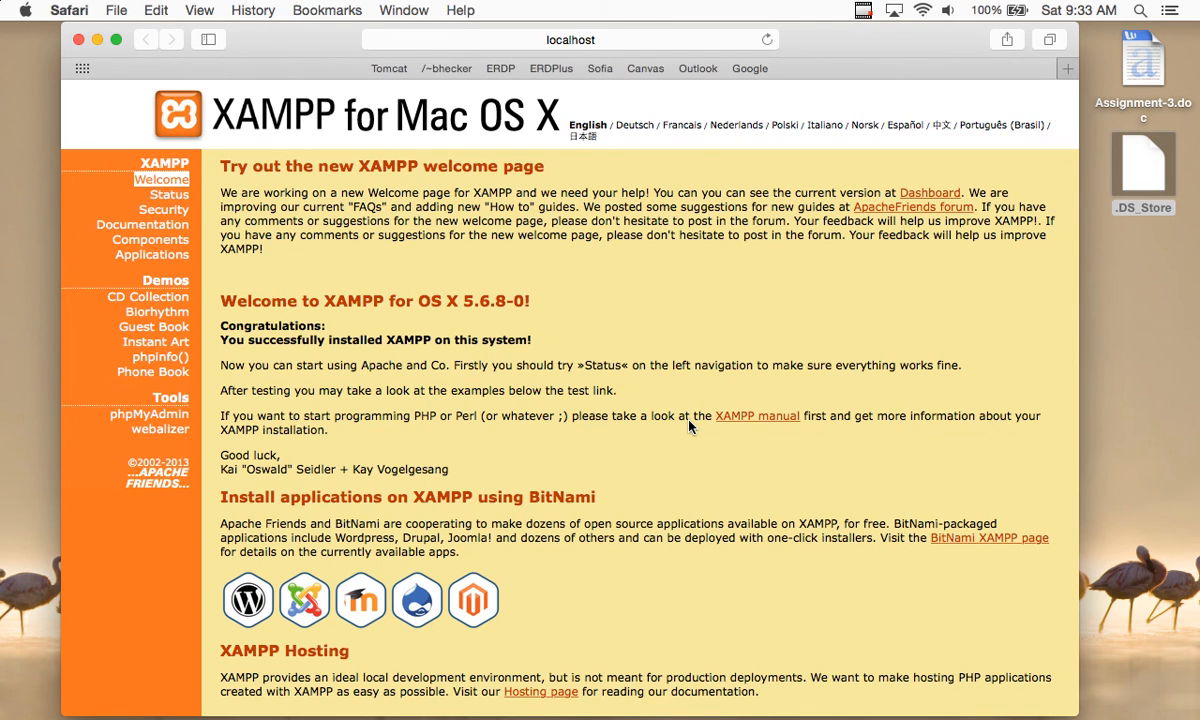
left_click(170, 418)
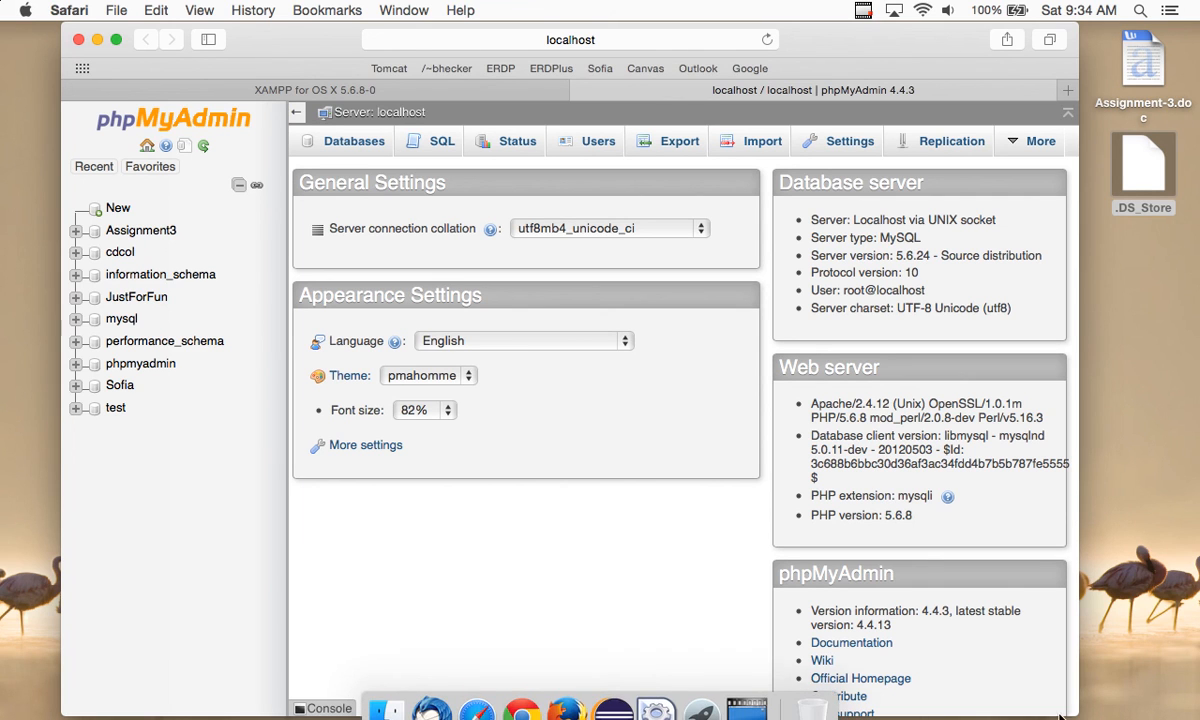
left_click_drag(1077, 714, 1088, 678)
left_click_drag(851, 38, 820, 55)
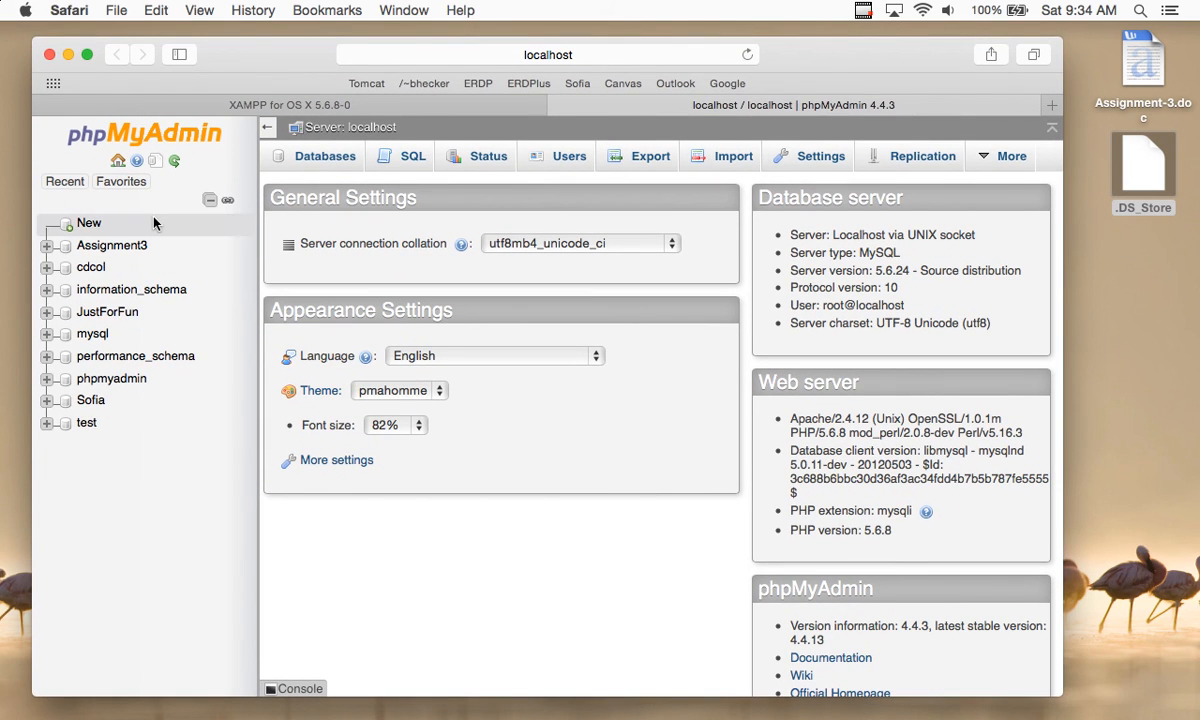
Create a new database named Assign3 with the default collation
left_click(92, 226)
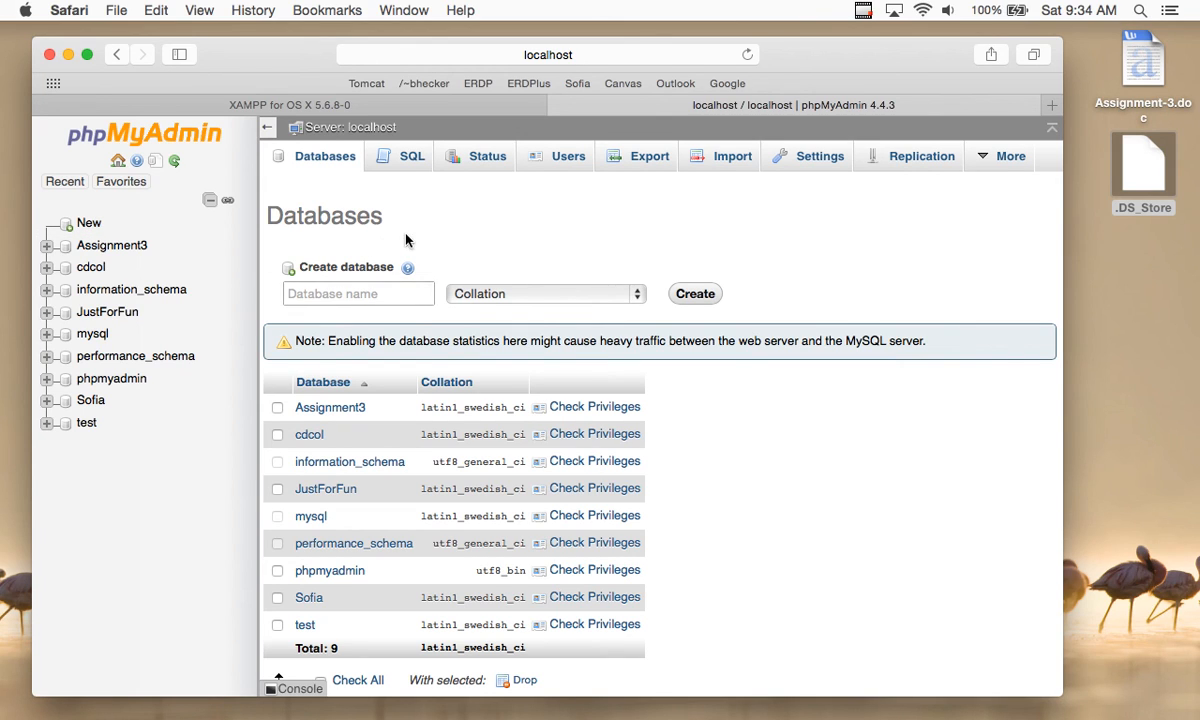
left_click(389, 292)
type("A")
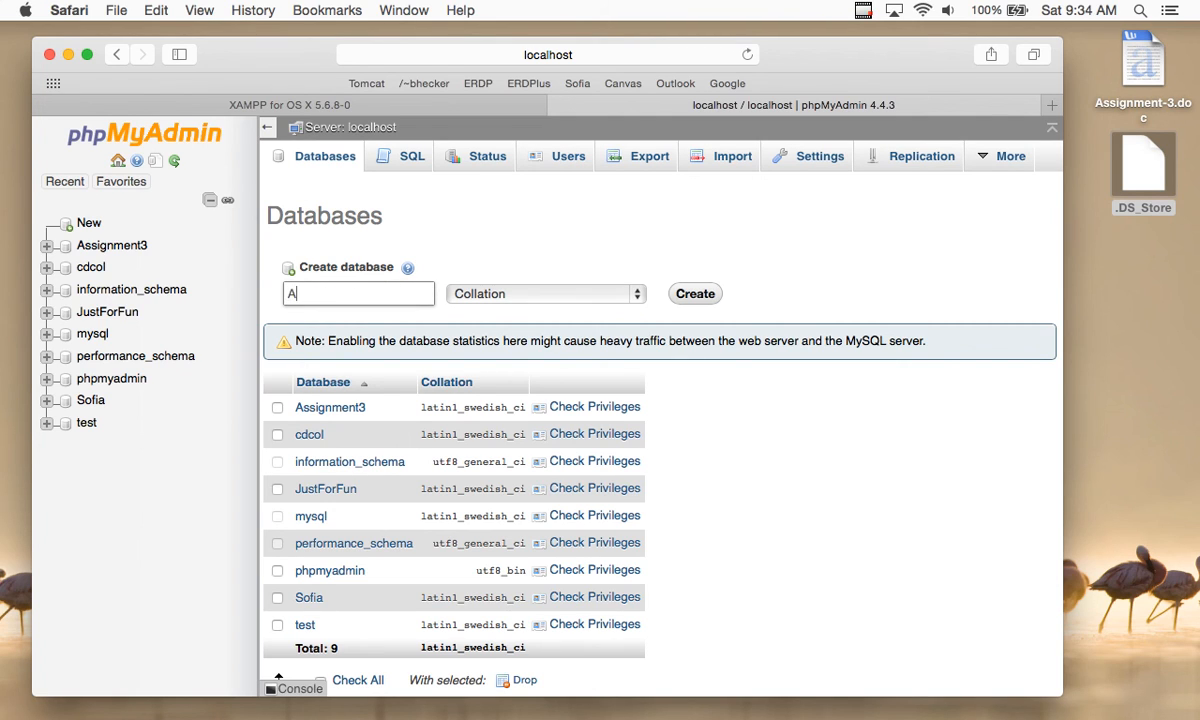
type("ssign3")
left_click(694, 298)
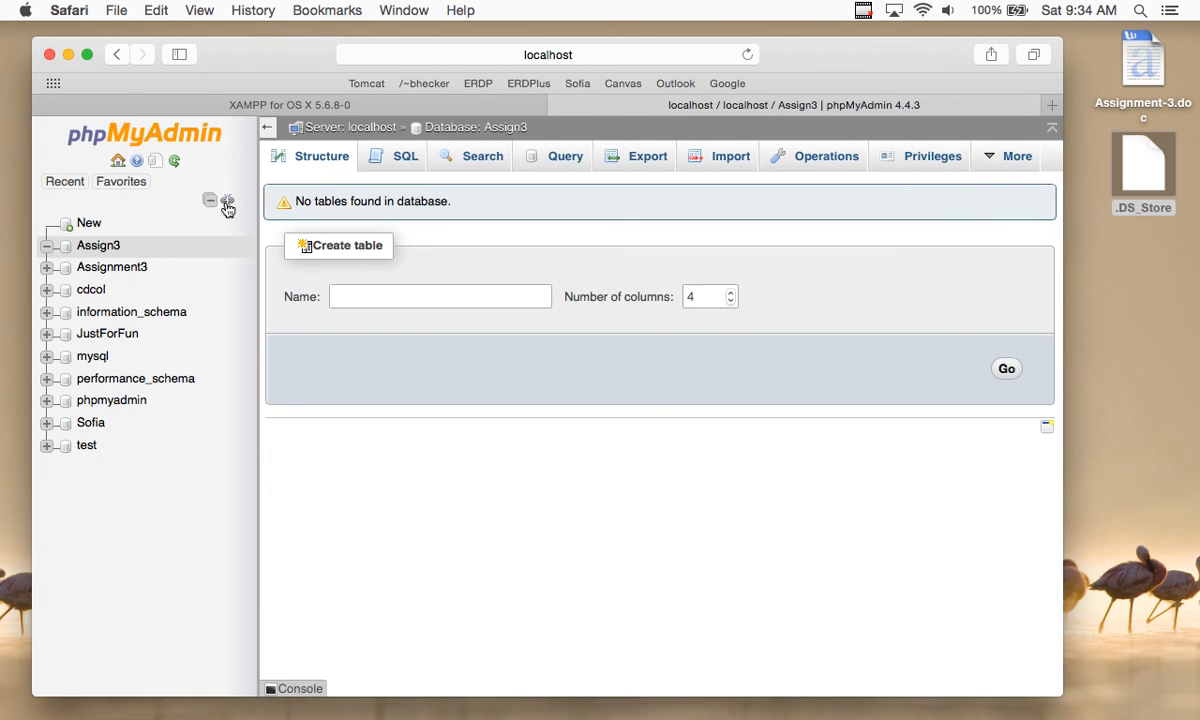
Inspect the tables of the existing Assignment3 database and return to the Assign3 database
left_click(132, 269)
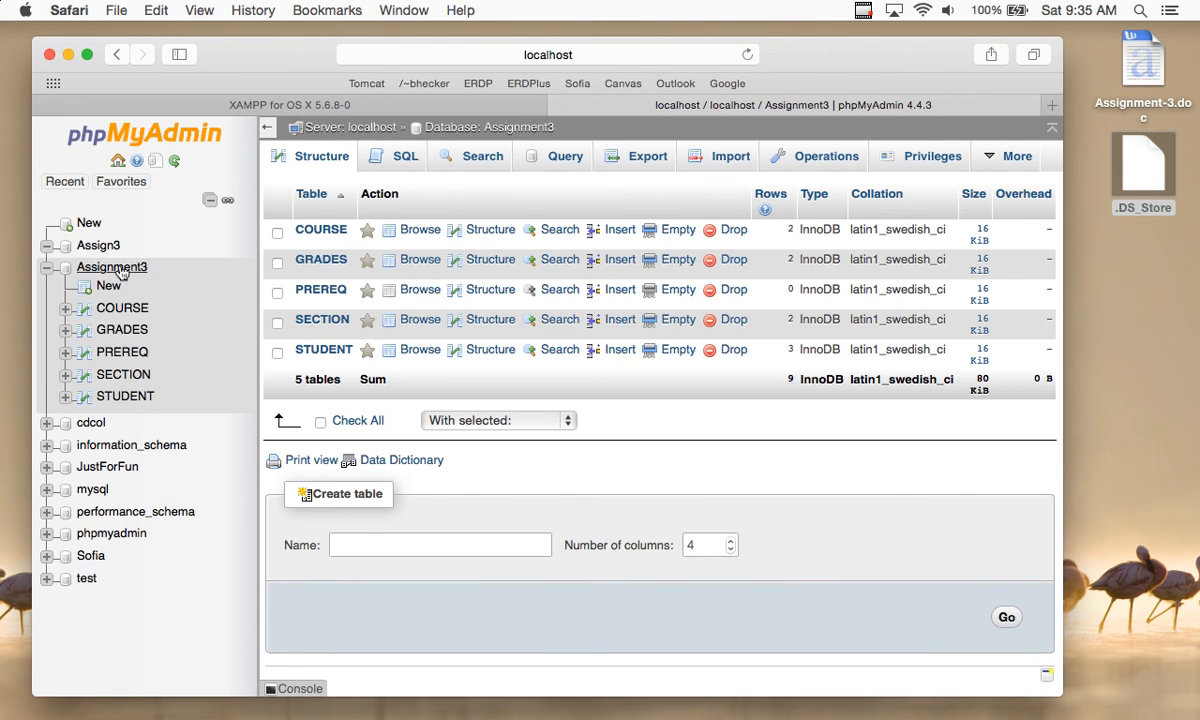
left_click(46, 268)
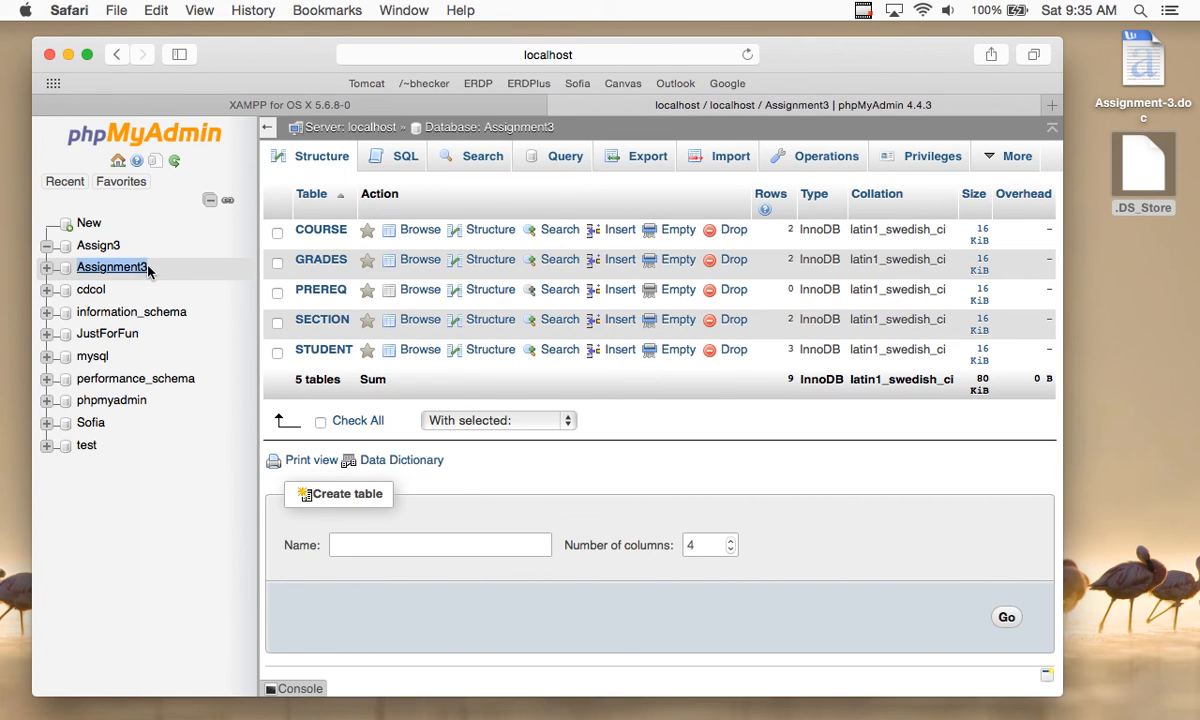
right_click(148, 269)
left_click(104, 478)
left_click(100, 246)
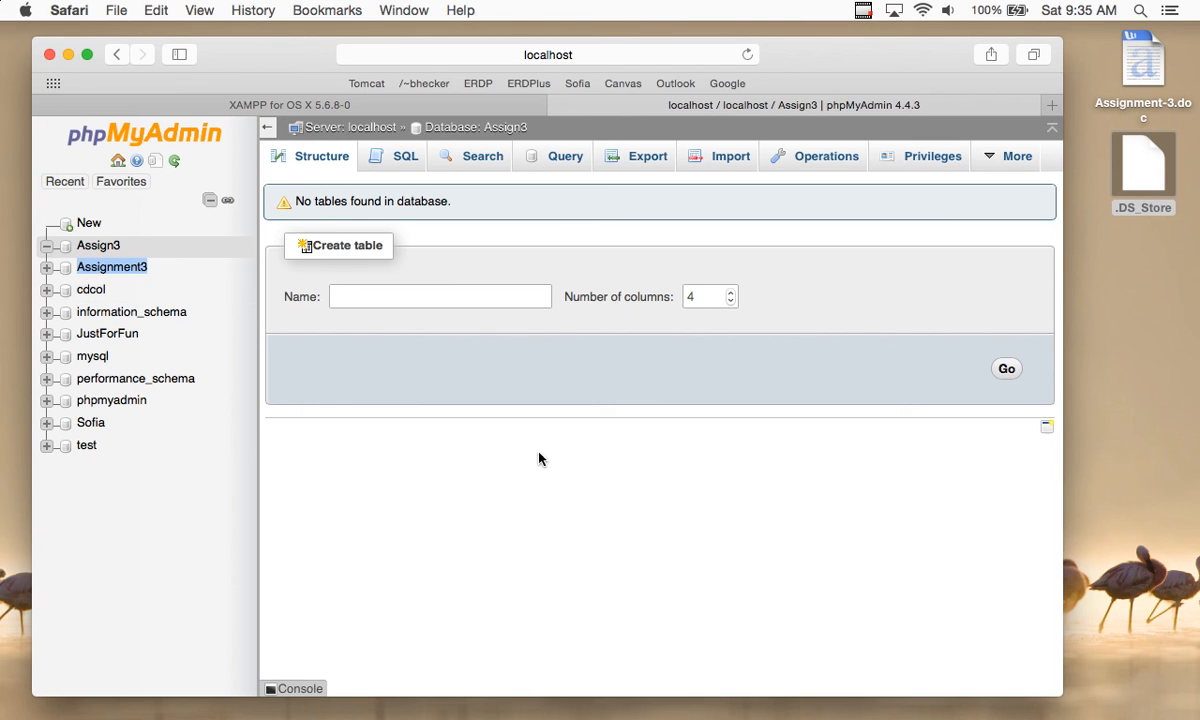
Examine the table schemas in Figures 1 and 2 of Assignment-3.doc from the desktop and return to phpMyAdmin in Safari
double_click(1150, 72)
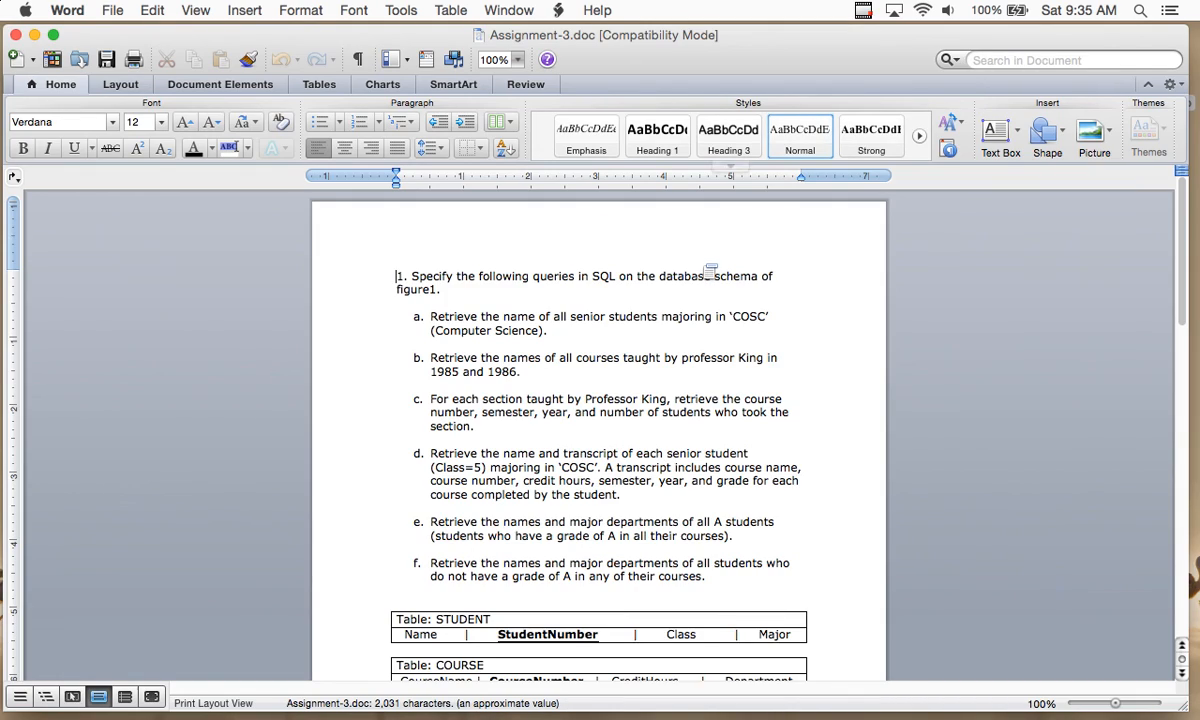
scroll(710, 271, "down", 15)
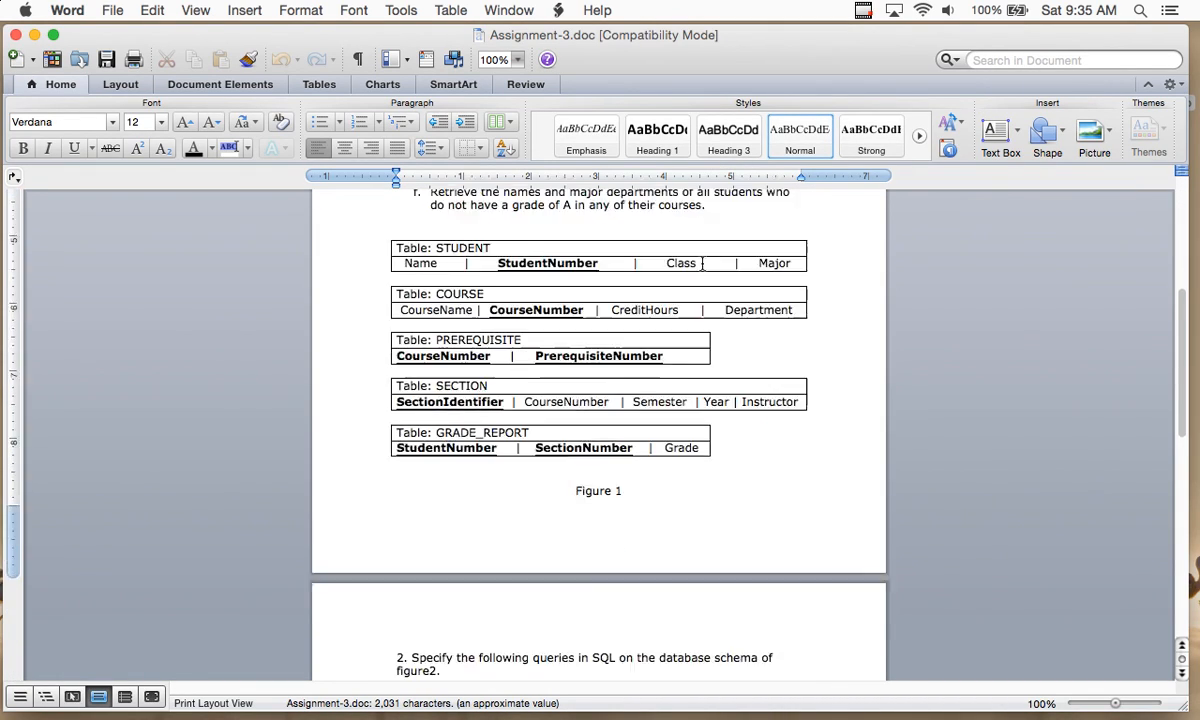
scroll(702, 263, "down", 5)
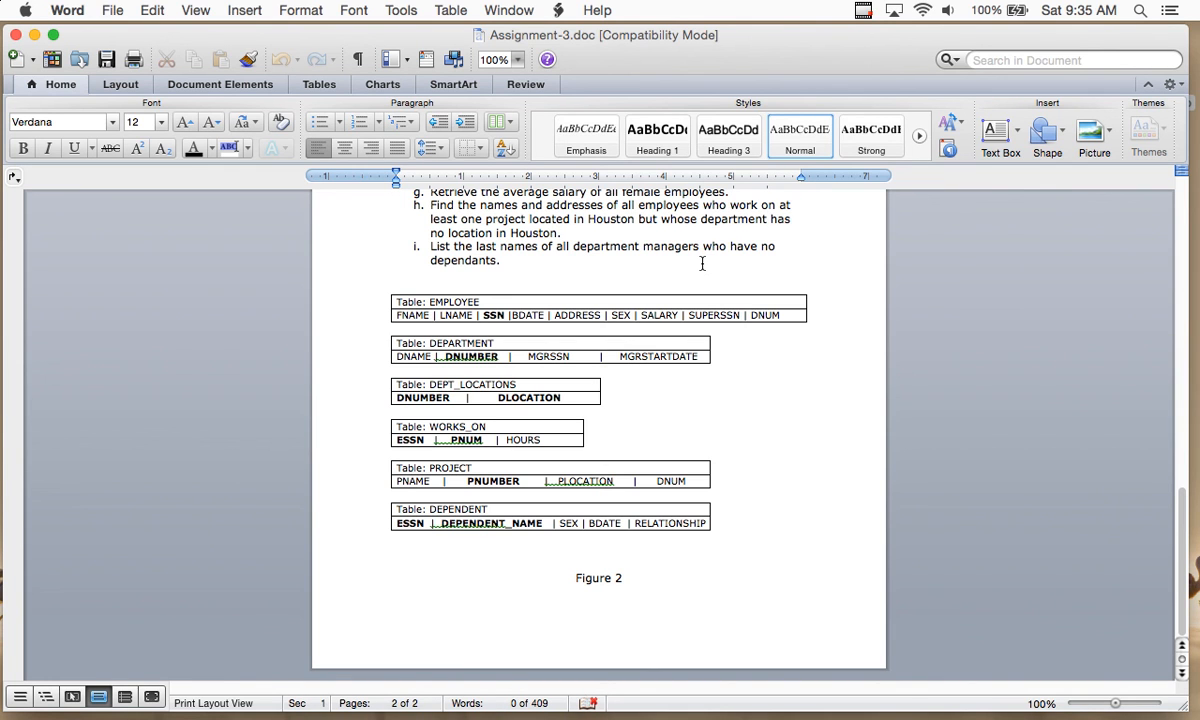
scroll(702, 263, "up", 12)
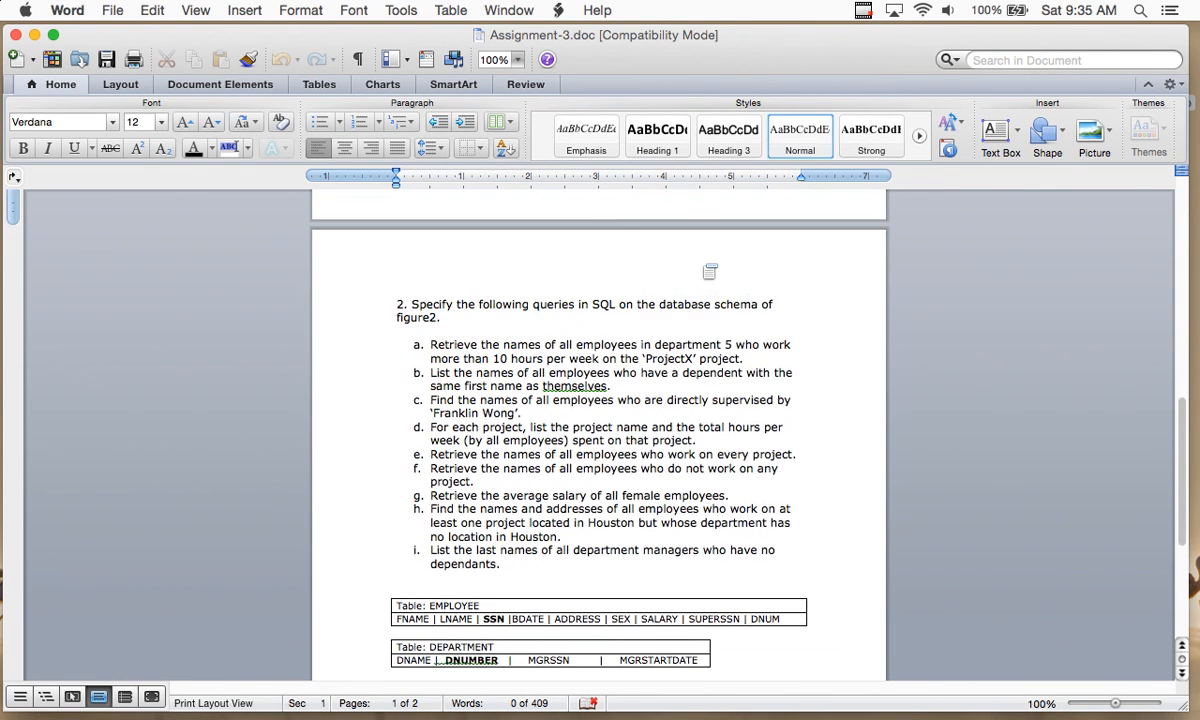
scroll(702, 263, "up", 3)
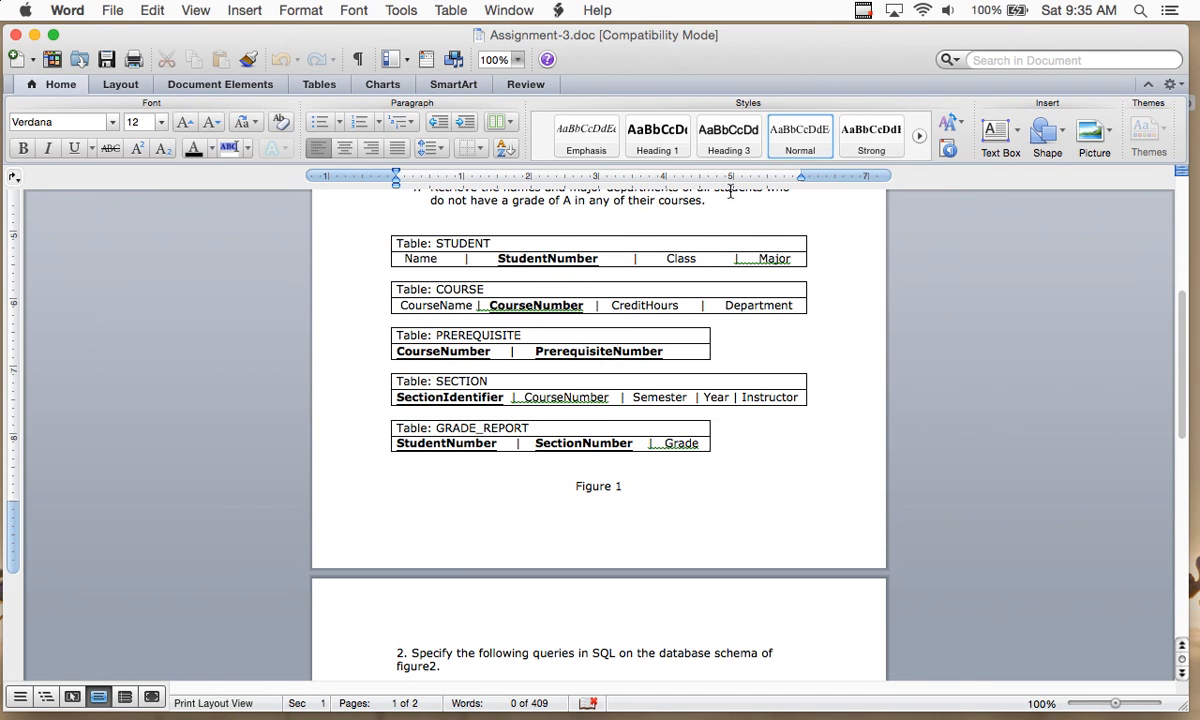
mouse_move(804, 718)
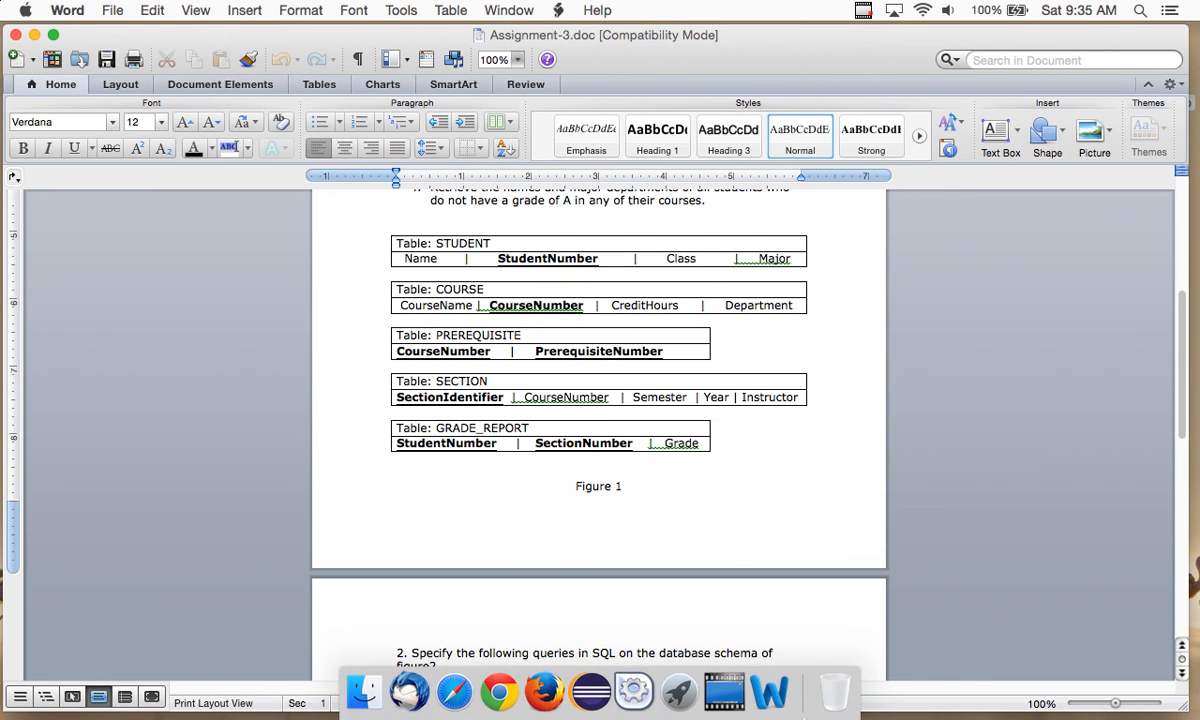
left_click(492, 241)
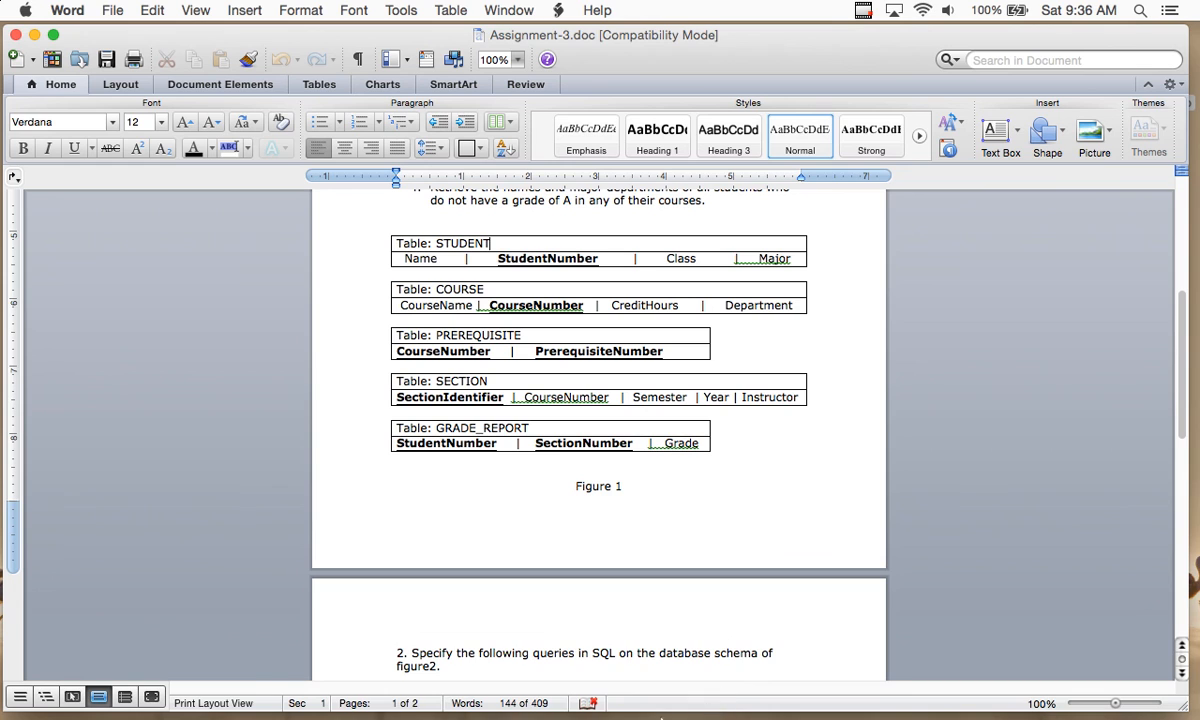
left_click(455, 692)
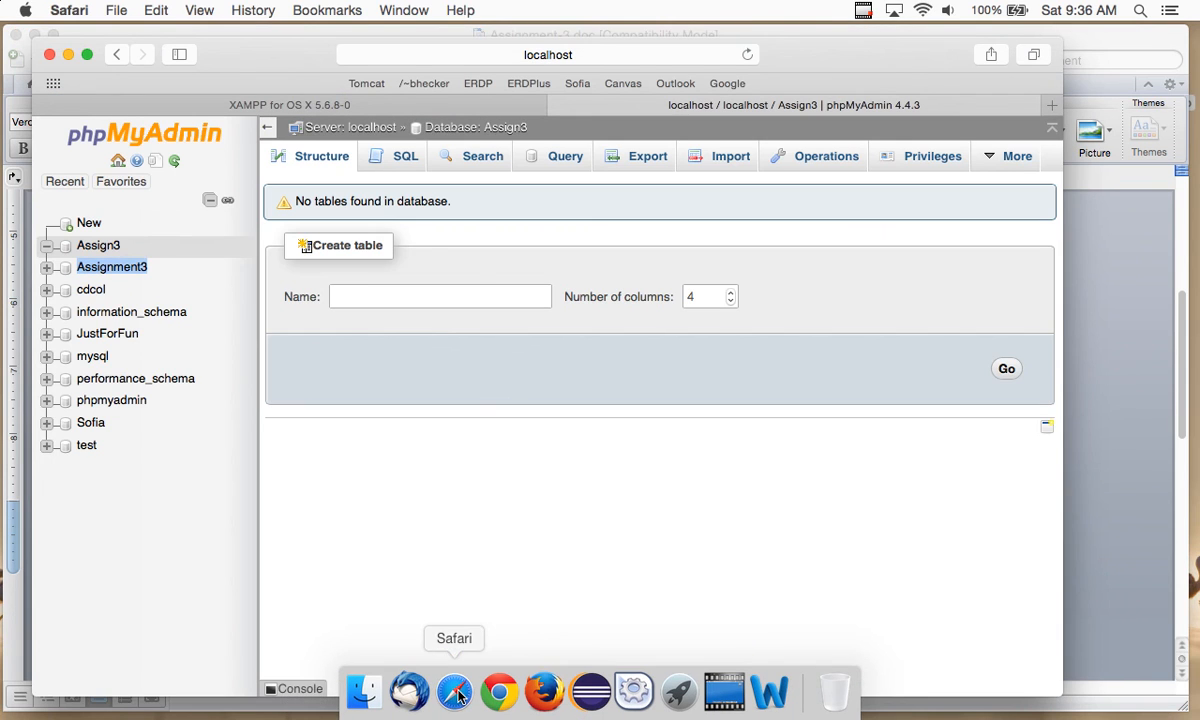
left_click(416, 295)
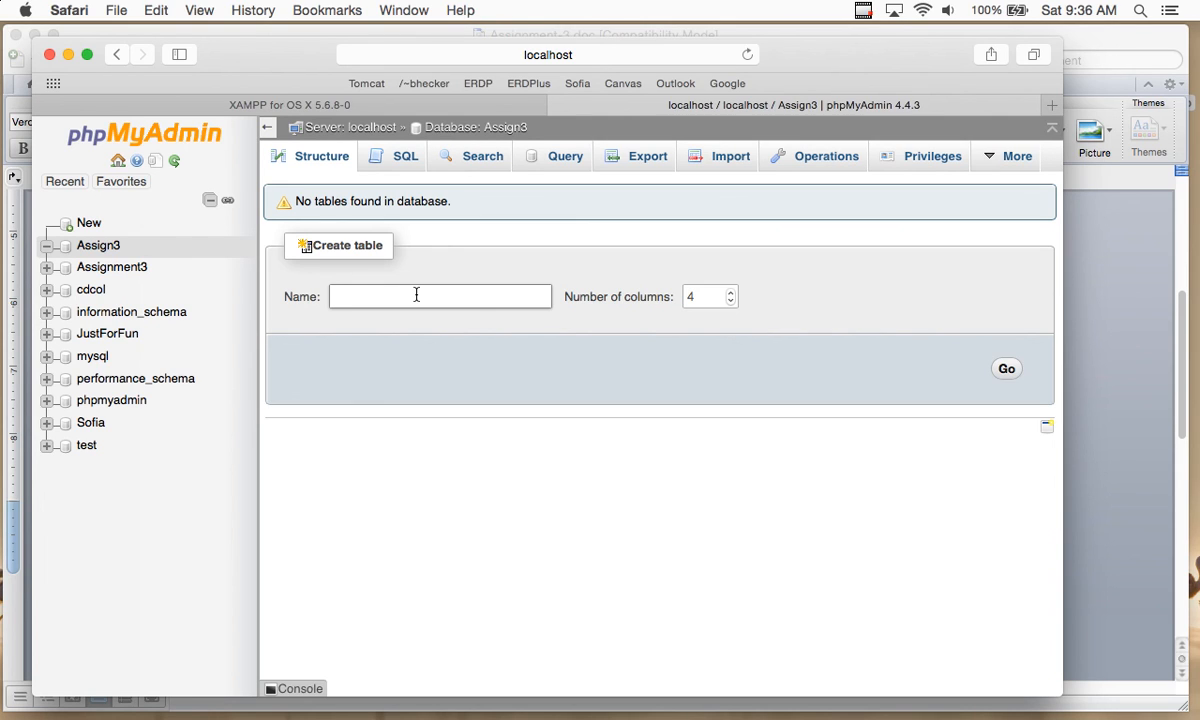
type("stUDENT")
key("Return")
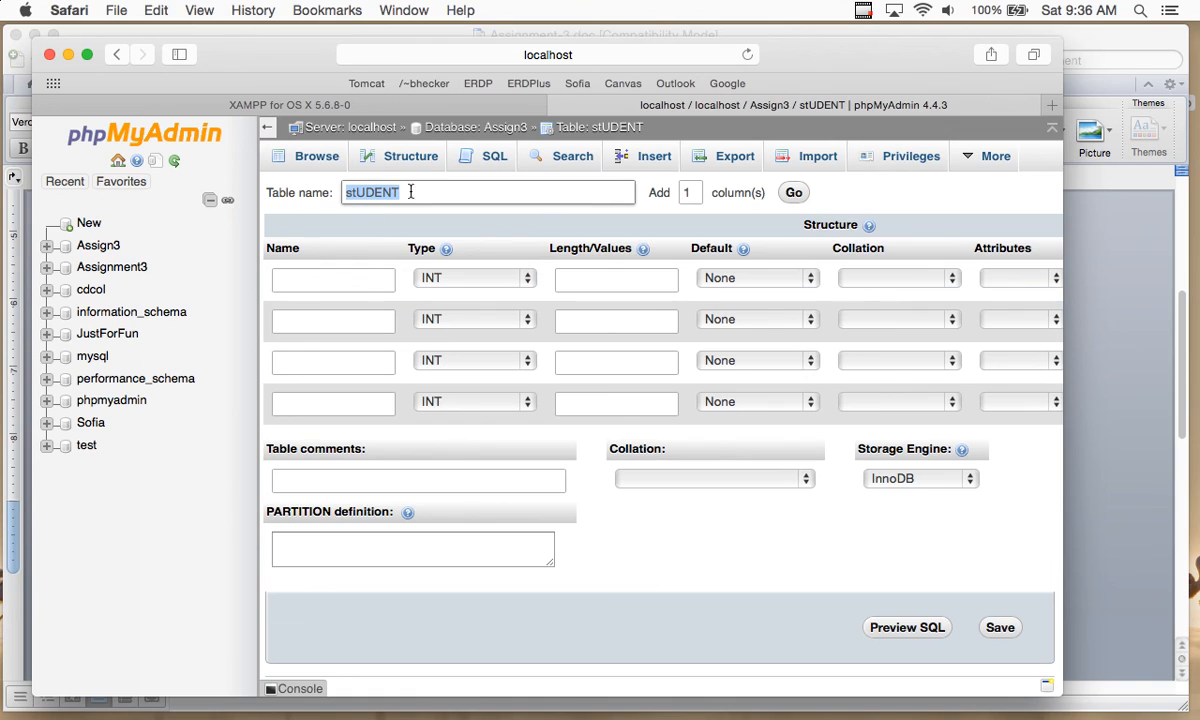
key("BackSpace")
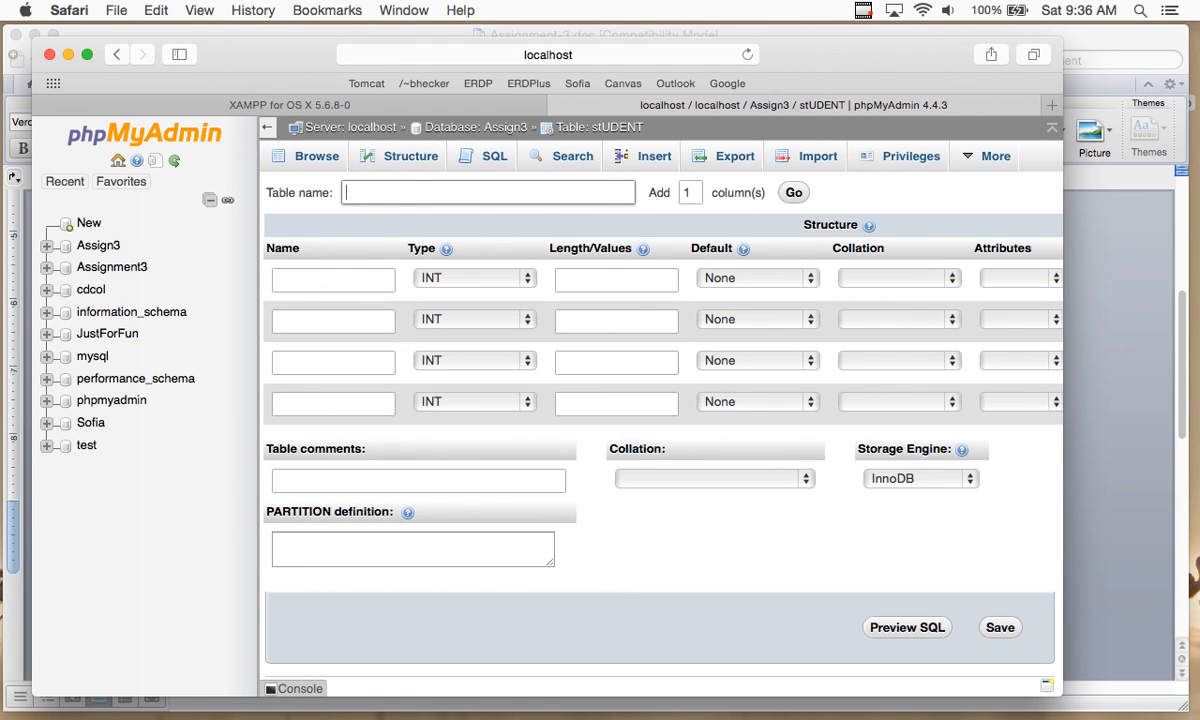
type("student")
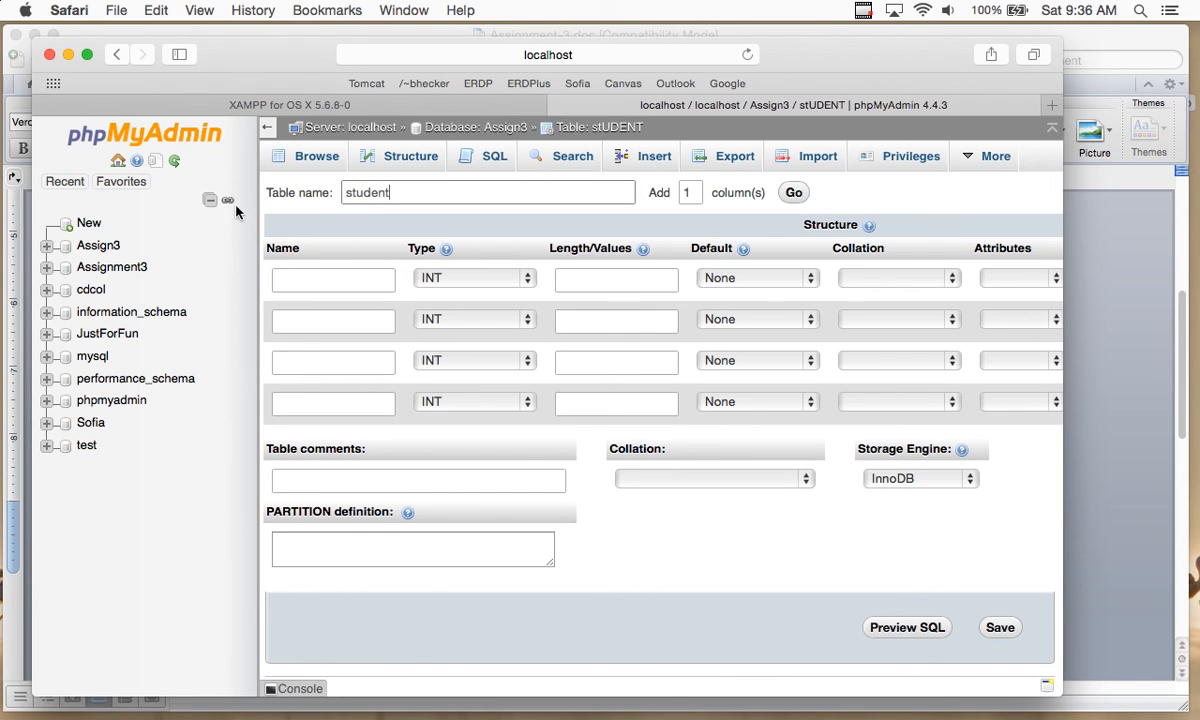
left_click(115, 245)
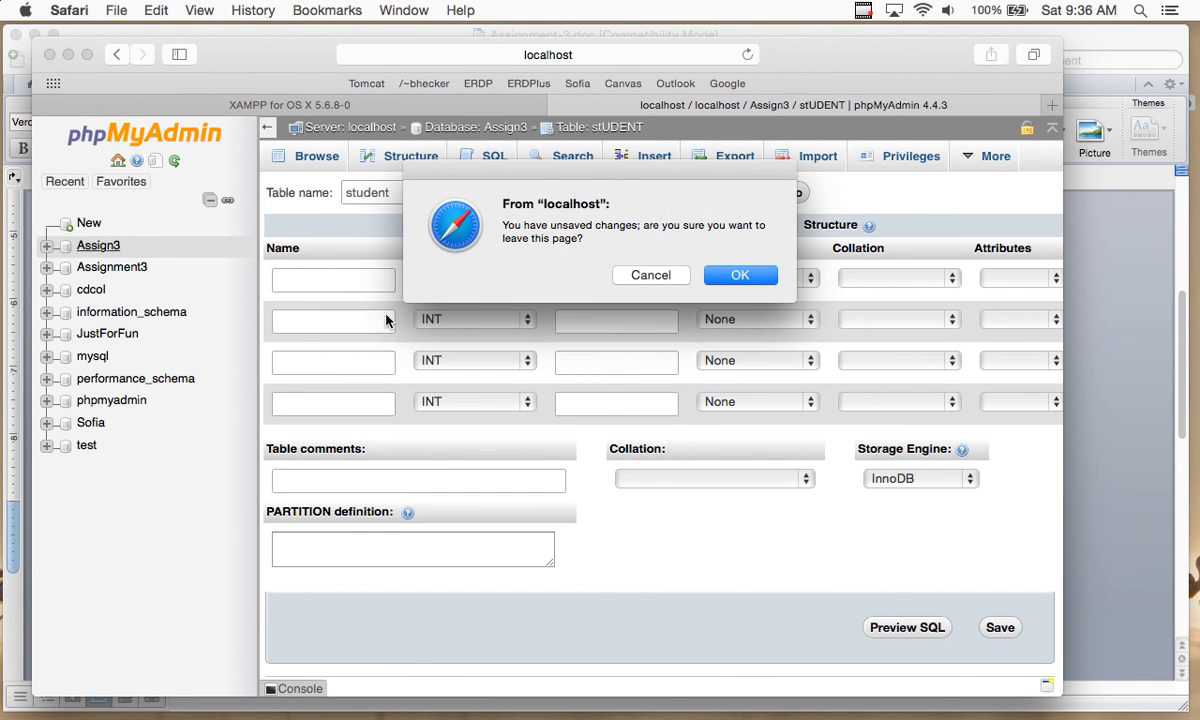
left_click(652, 278)
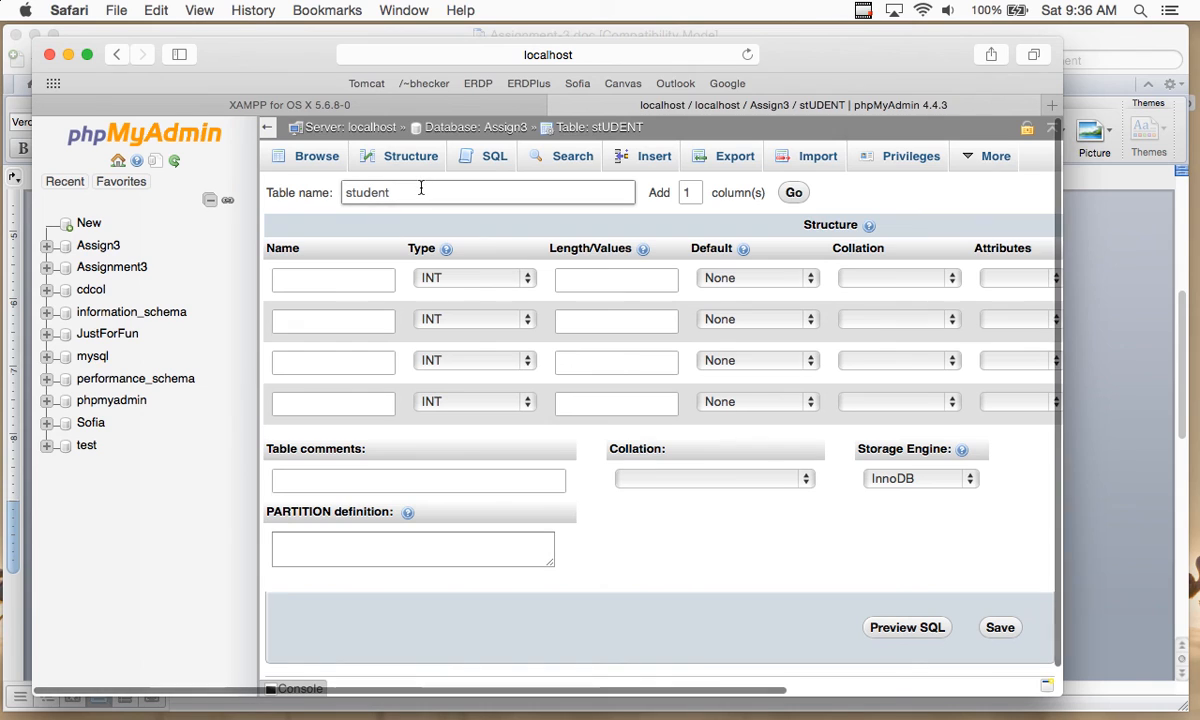
key("BackSpace")
key("BackSpace")
key("BackSpace")
key("BackSpace")
key("BackSpace")
key("BackSpace")
key("BackSpace")
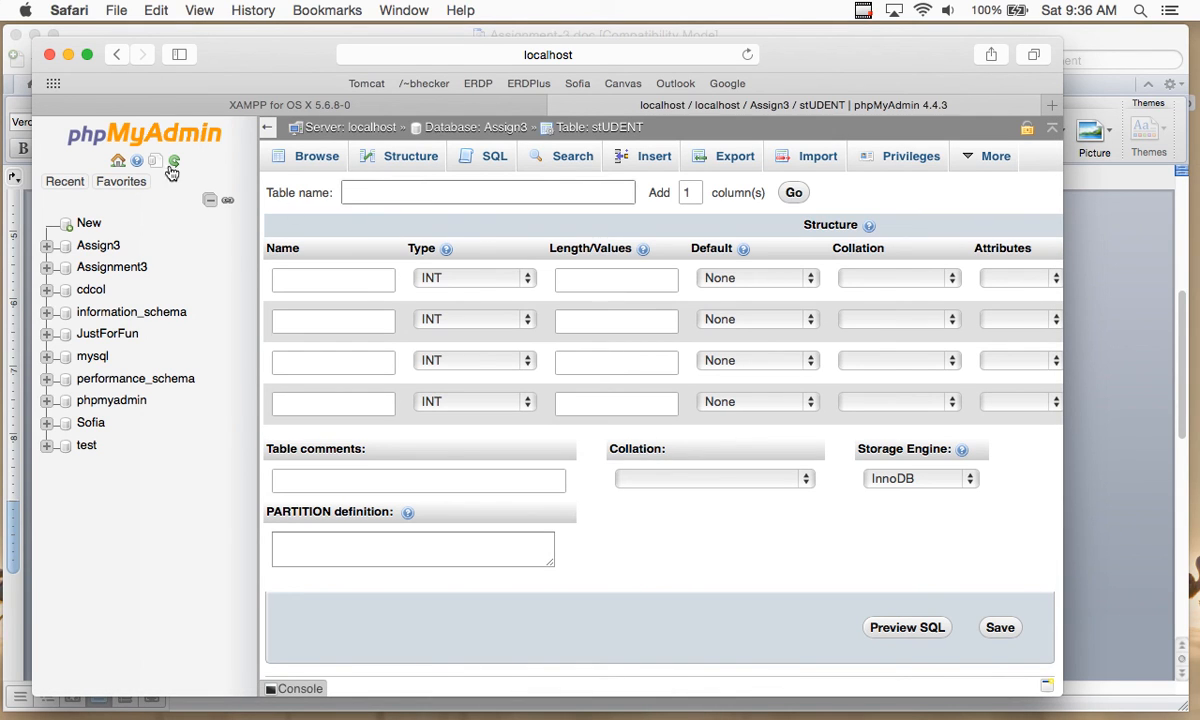
left_click(108, 248)
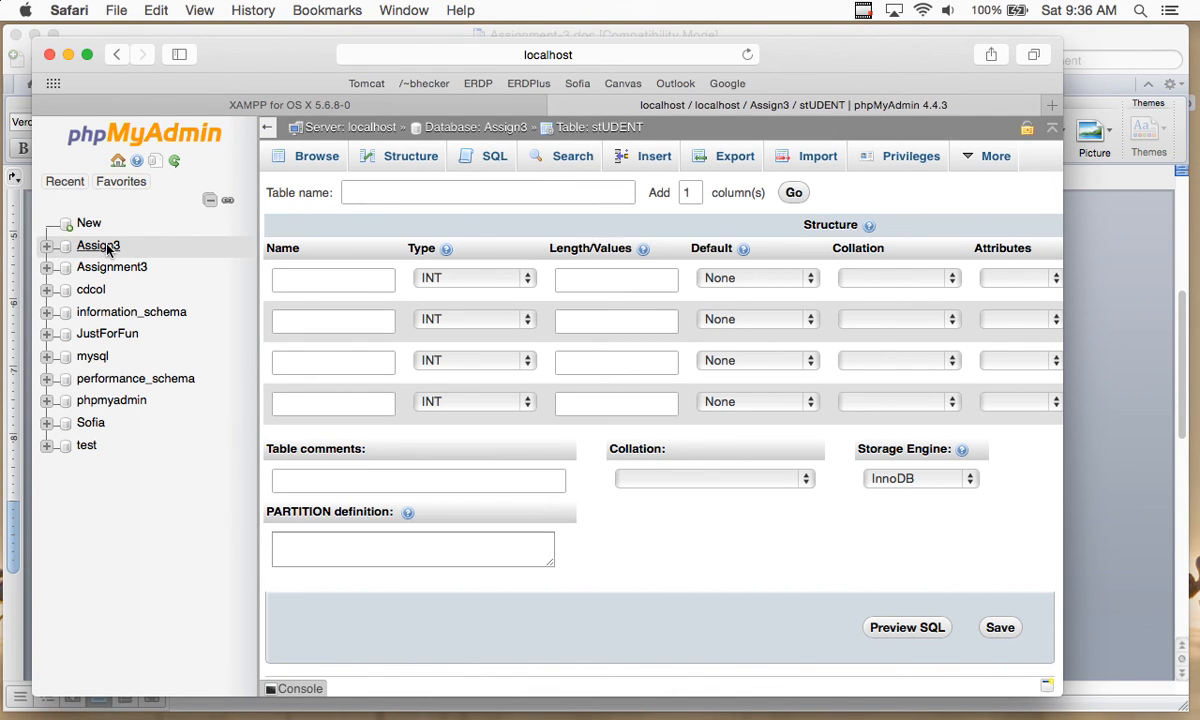
left_click(740, 276)
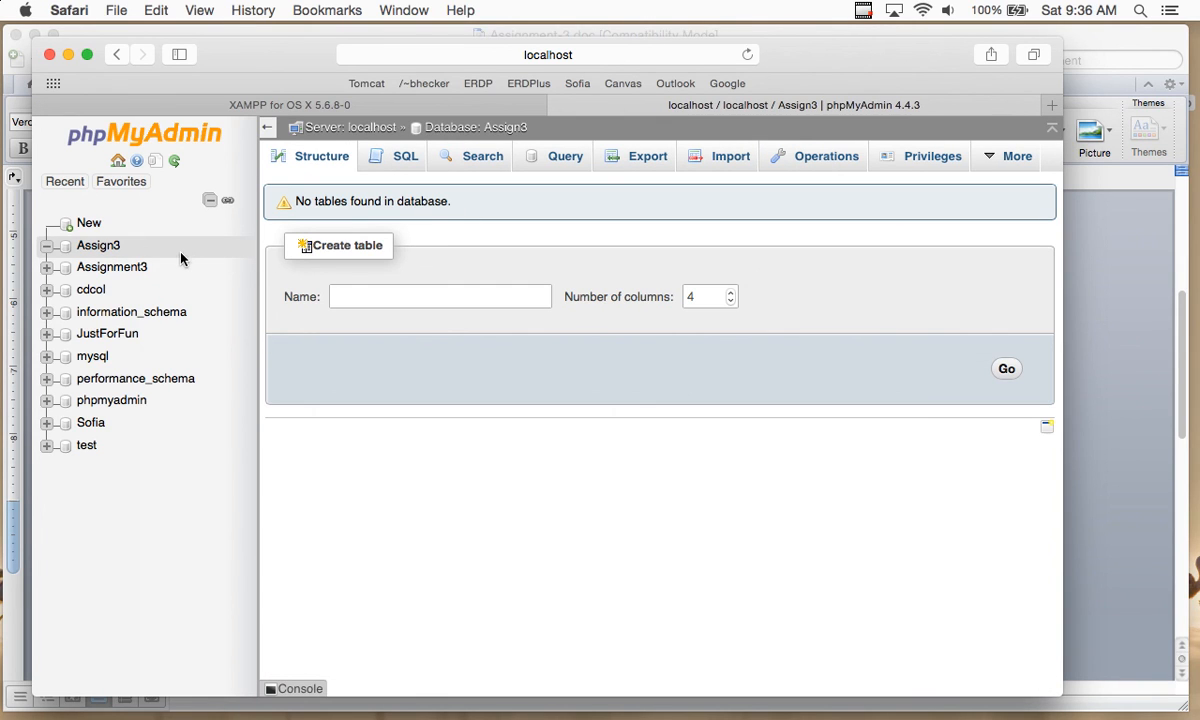
Start a new four-column table named student in Assign3, checking the column count against the STUDENT schema in the Word document
left_click(385, 304)
type("student")
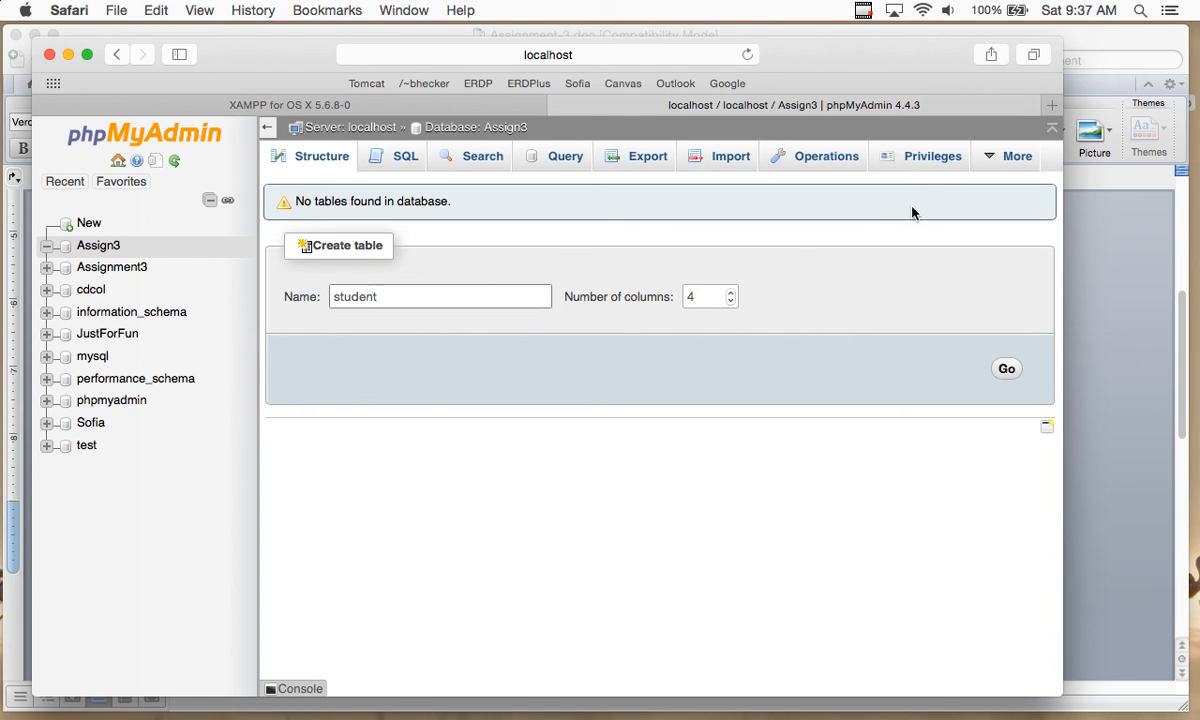
left_click(1080, 37)
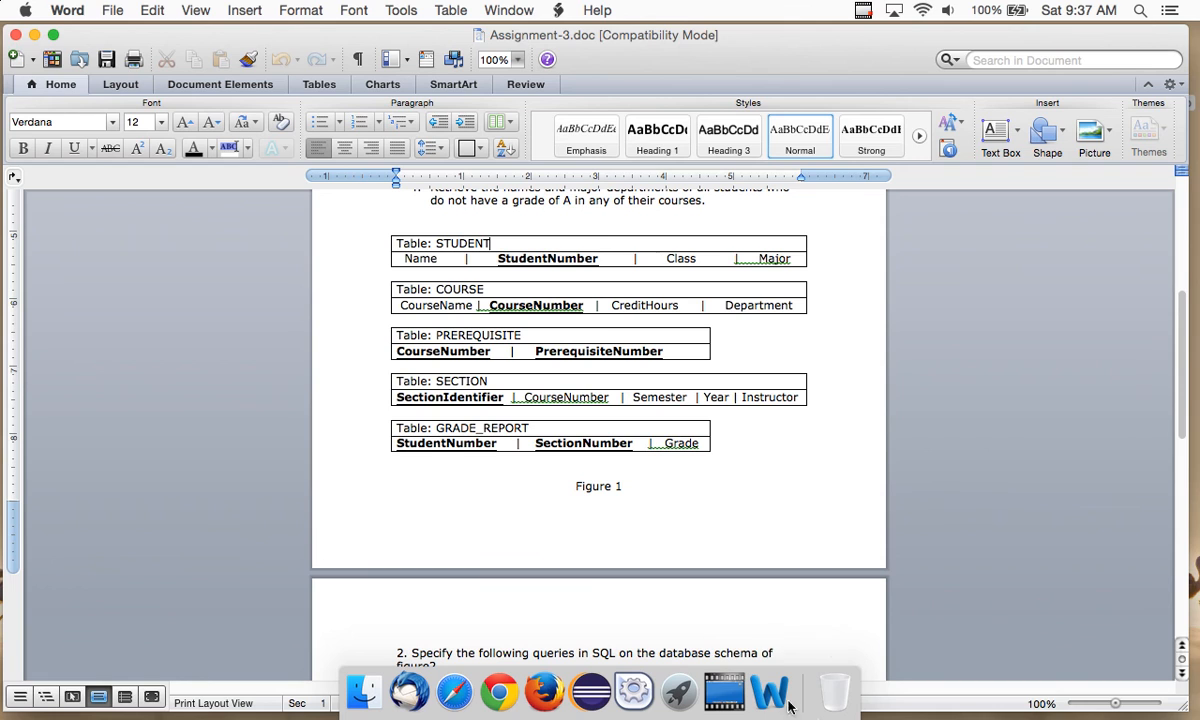
left_click(636, 690)
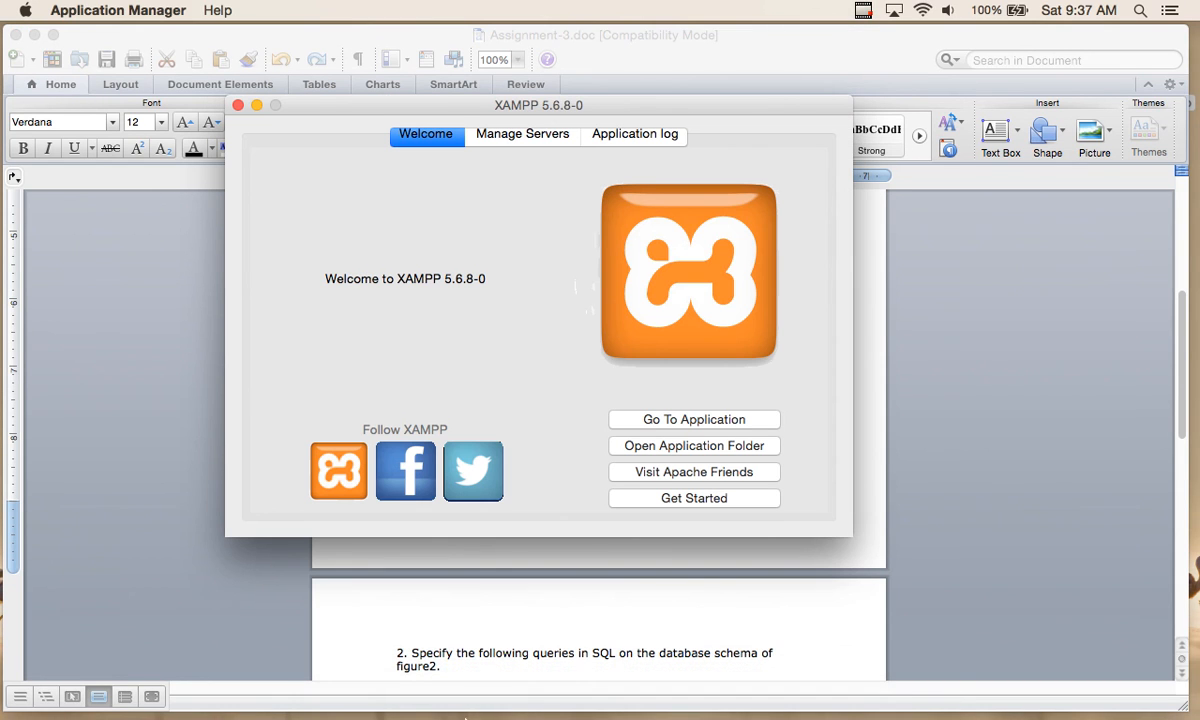
left_click(469, 704)
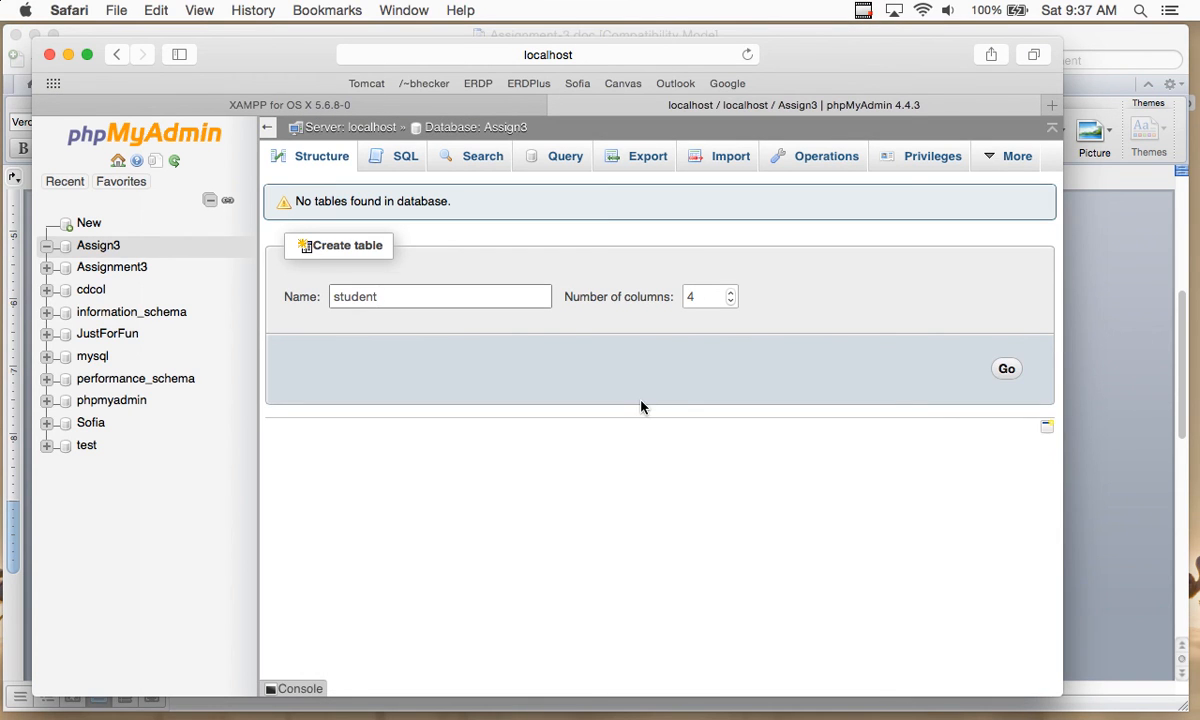
left_click(1007, 370)
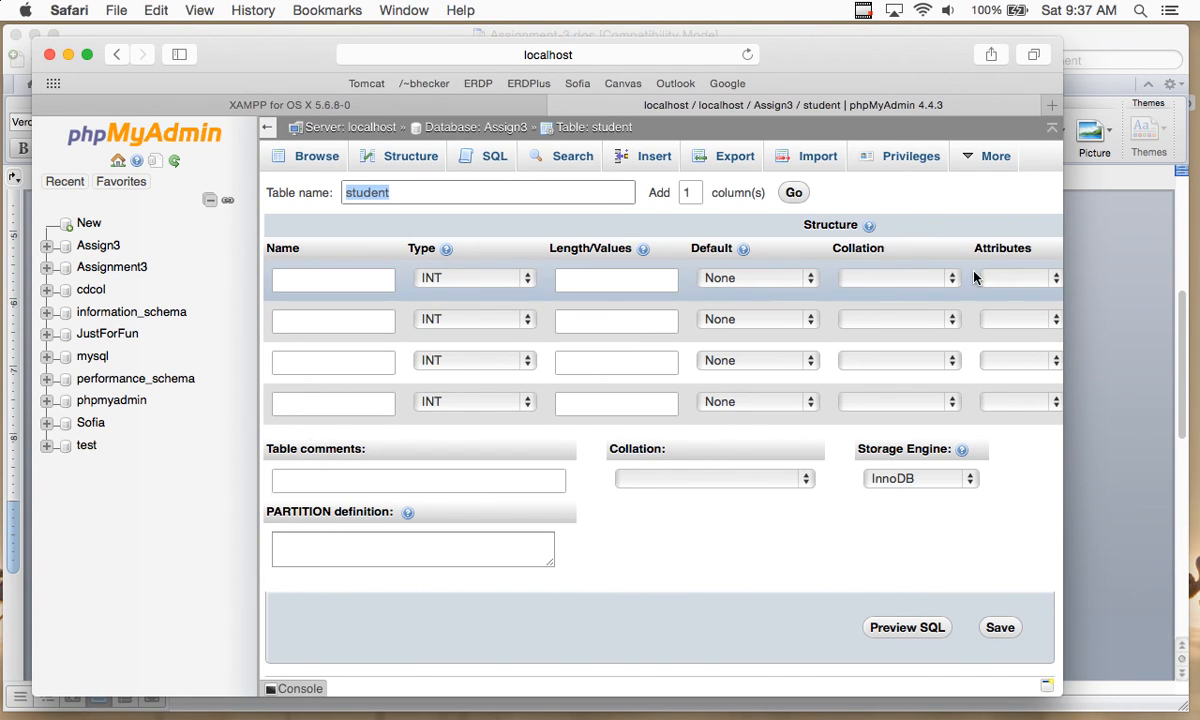
Check the STUDENT fields in Assignment-3.doc and name the first two columns name and studentnumber in phpMyAdmin
left_click(1086, 47)
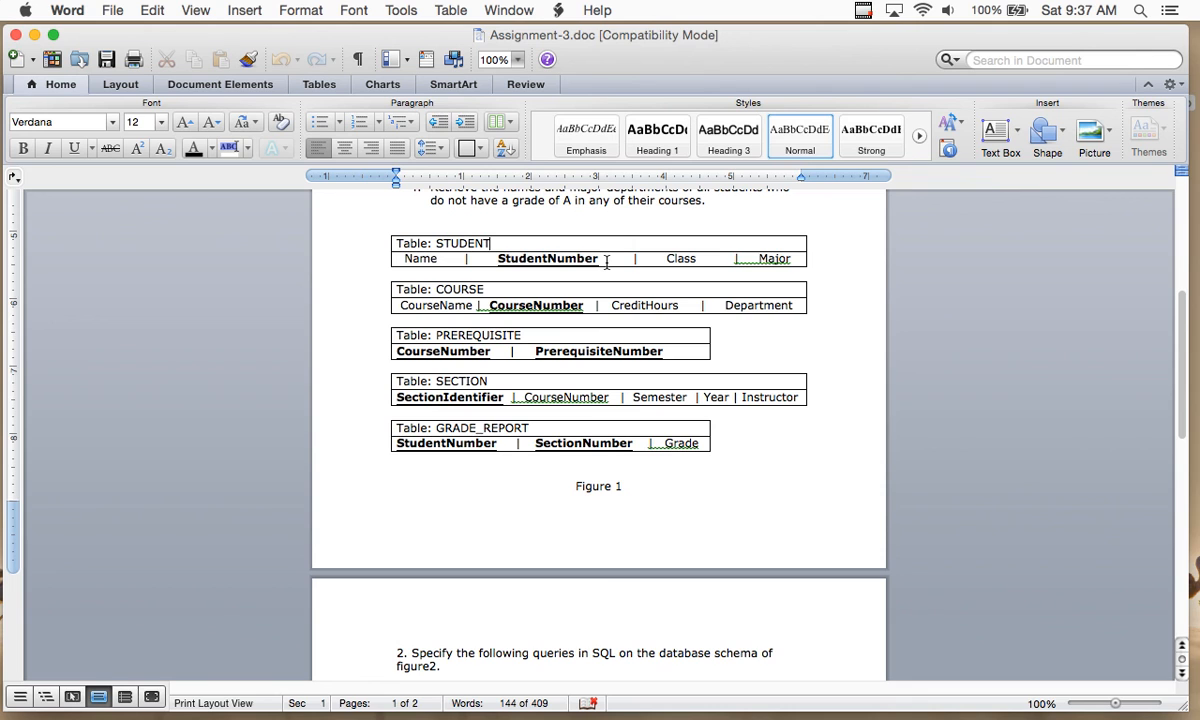
mouse_move(708, 57)
left_mouse_down()
mouse_move(705, 260)
mouse_move(790, 222)
mouse_move(959, 54)
mouse_move(1199, 54)
mouse_move(1072, 45)
mouse_move(722, 62)
left_mouse_up()
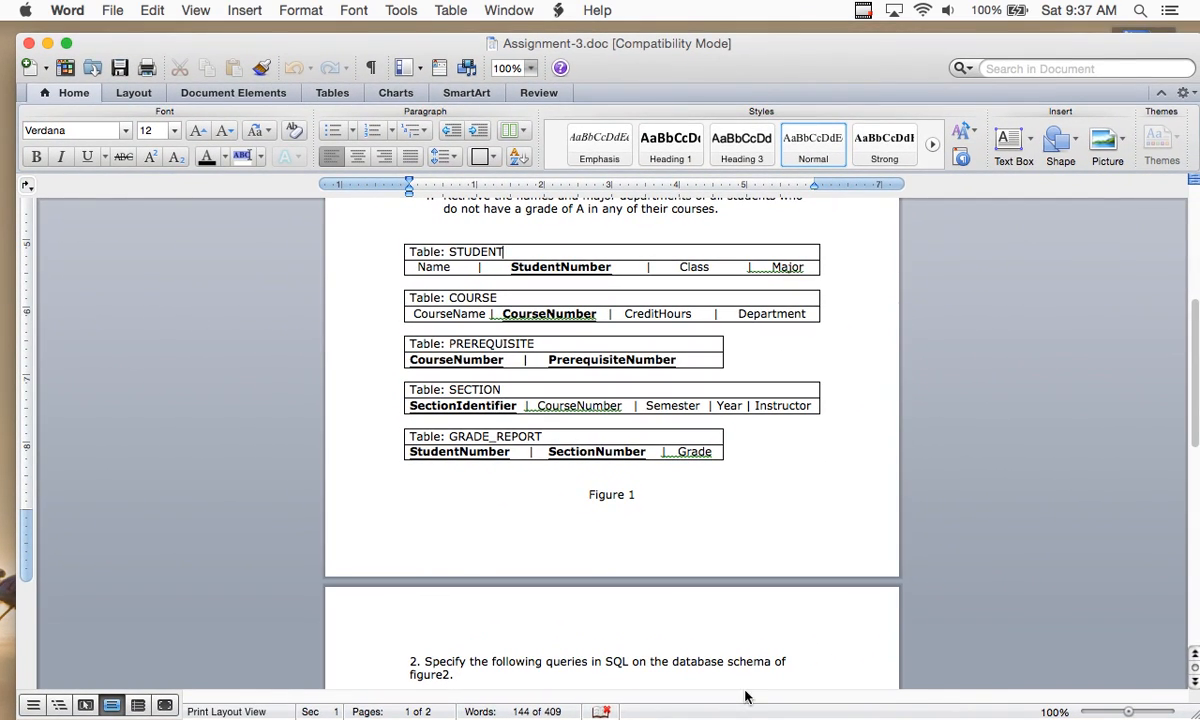
mouse_move(610, 712)
left_click(467, 711)
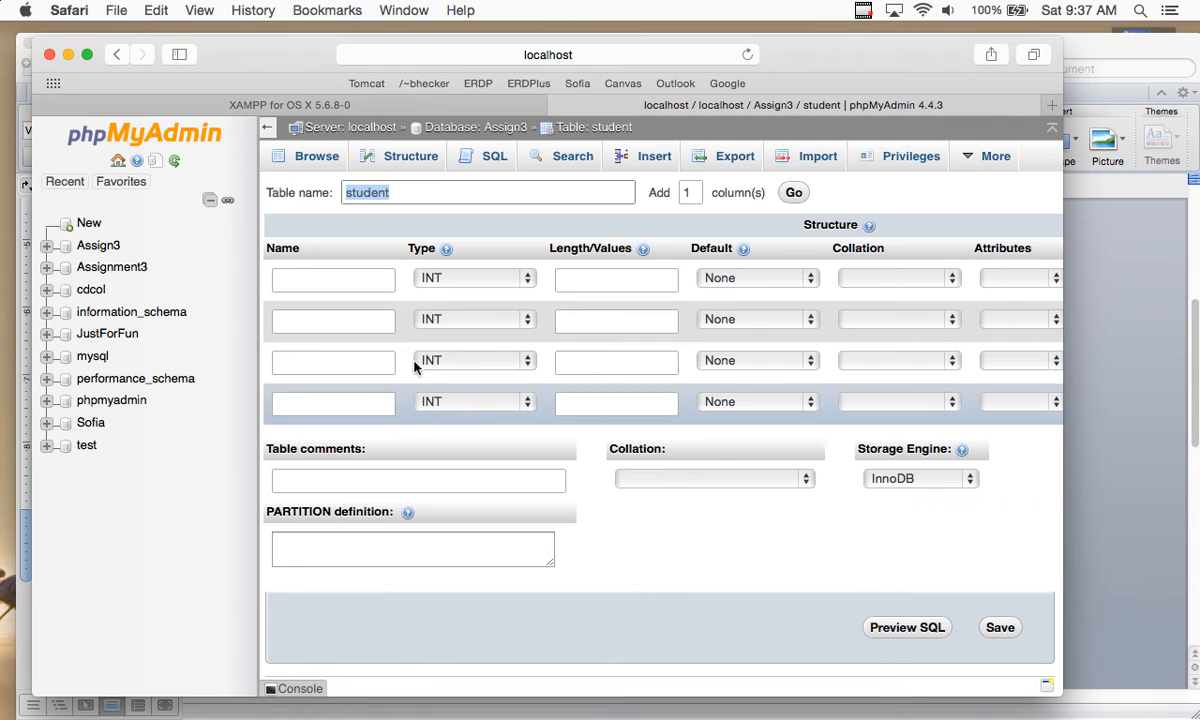
left_click(370, 289)
type("name")
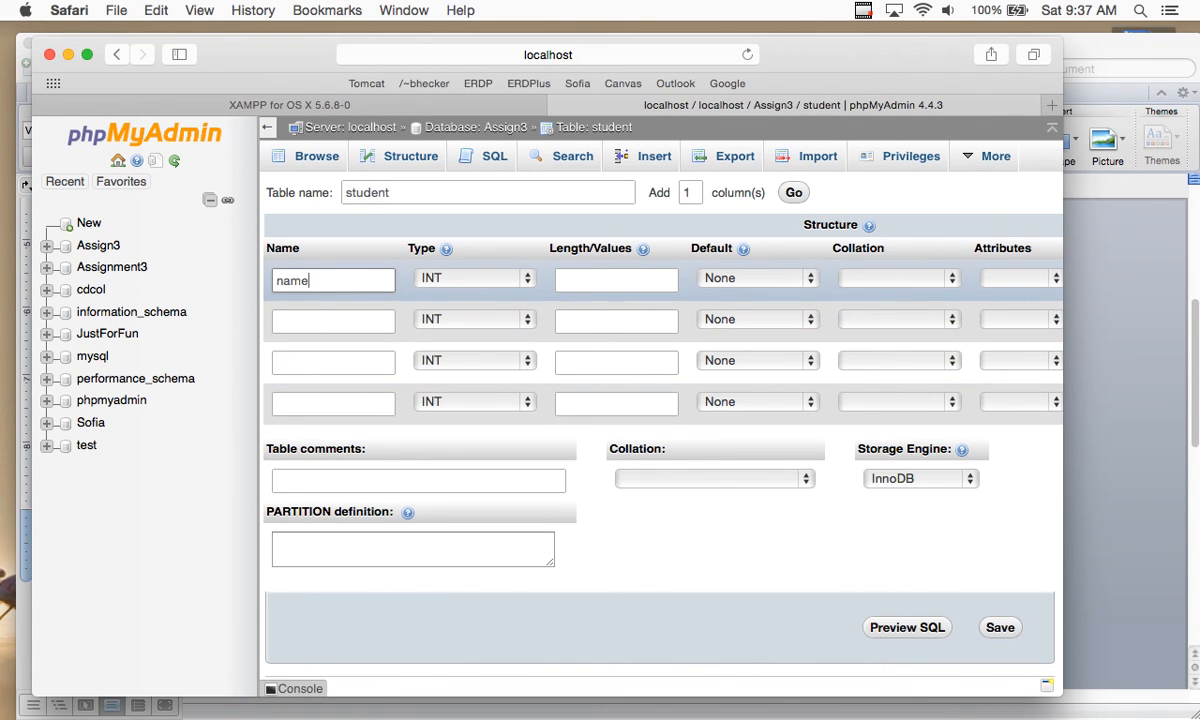
left_click(383, 318)
type("studentnumber")
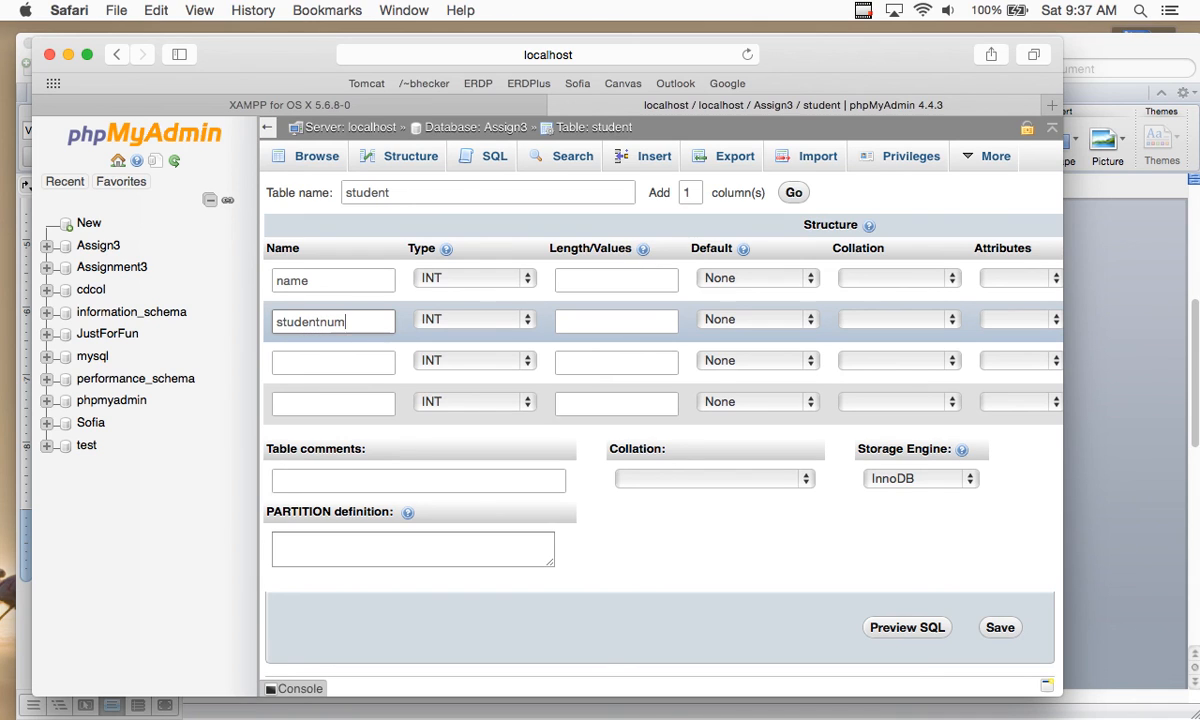
Set the name column's type to VARCHAR with a length of 20, leaving the studentnumber length empty
left_click(451, 283)
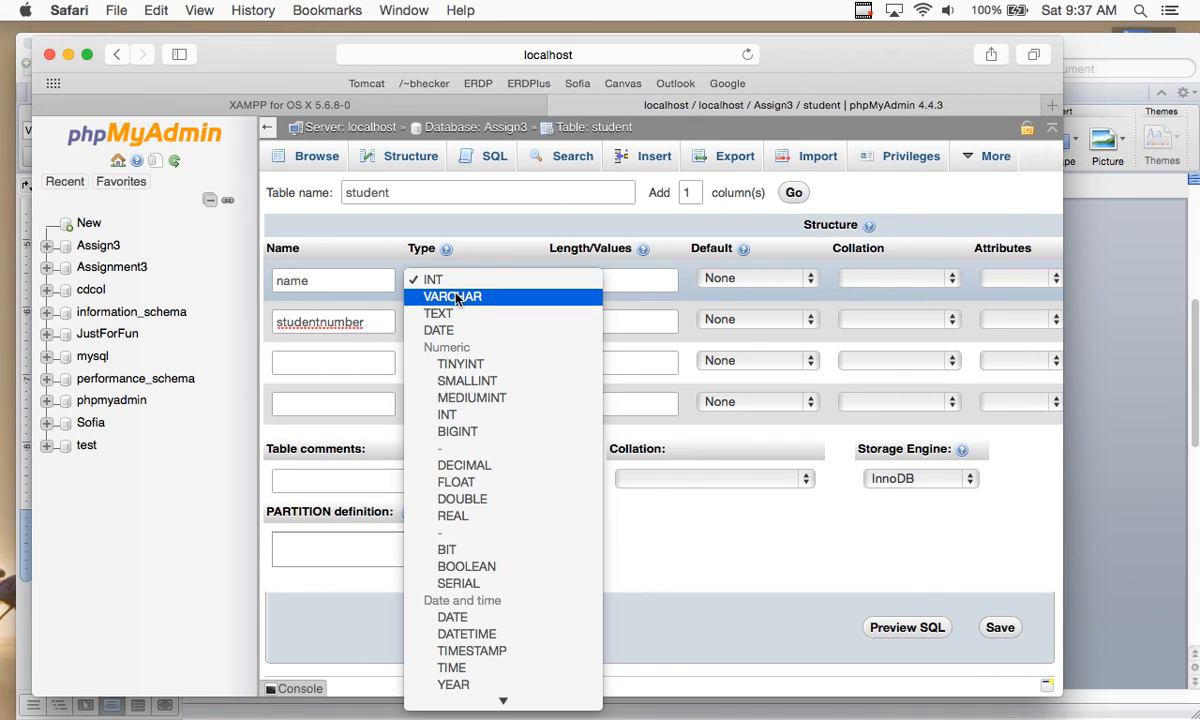
left_click(455, 297)
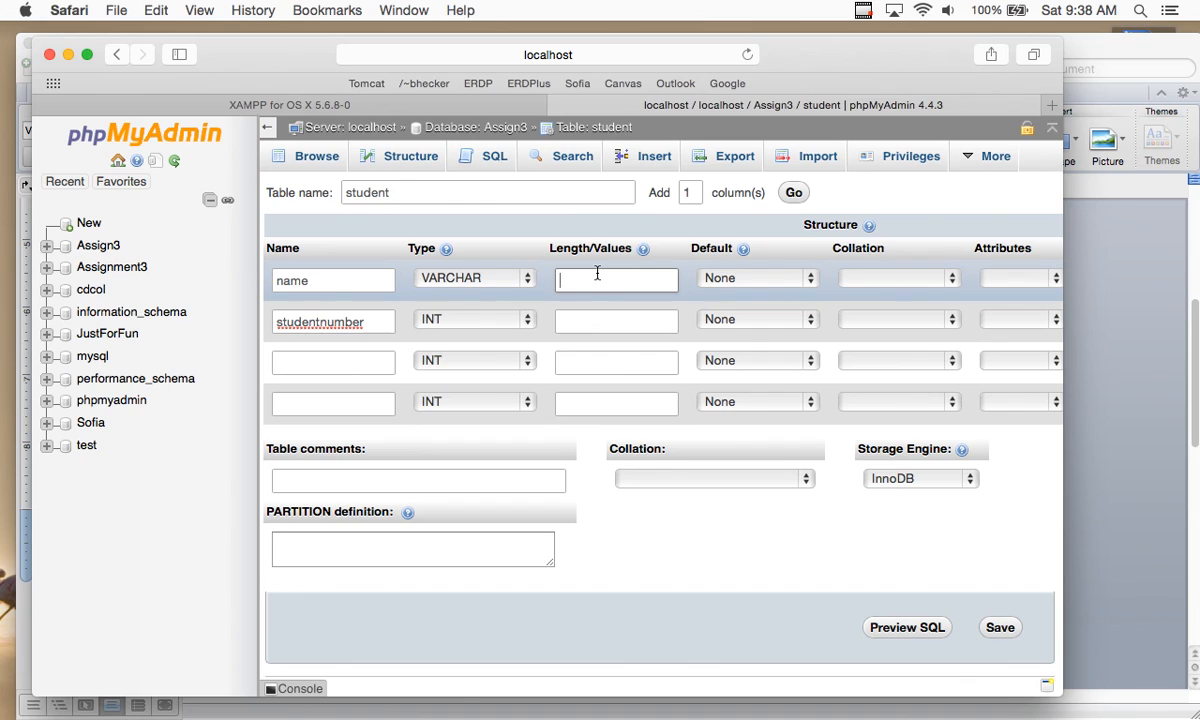
type("20")
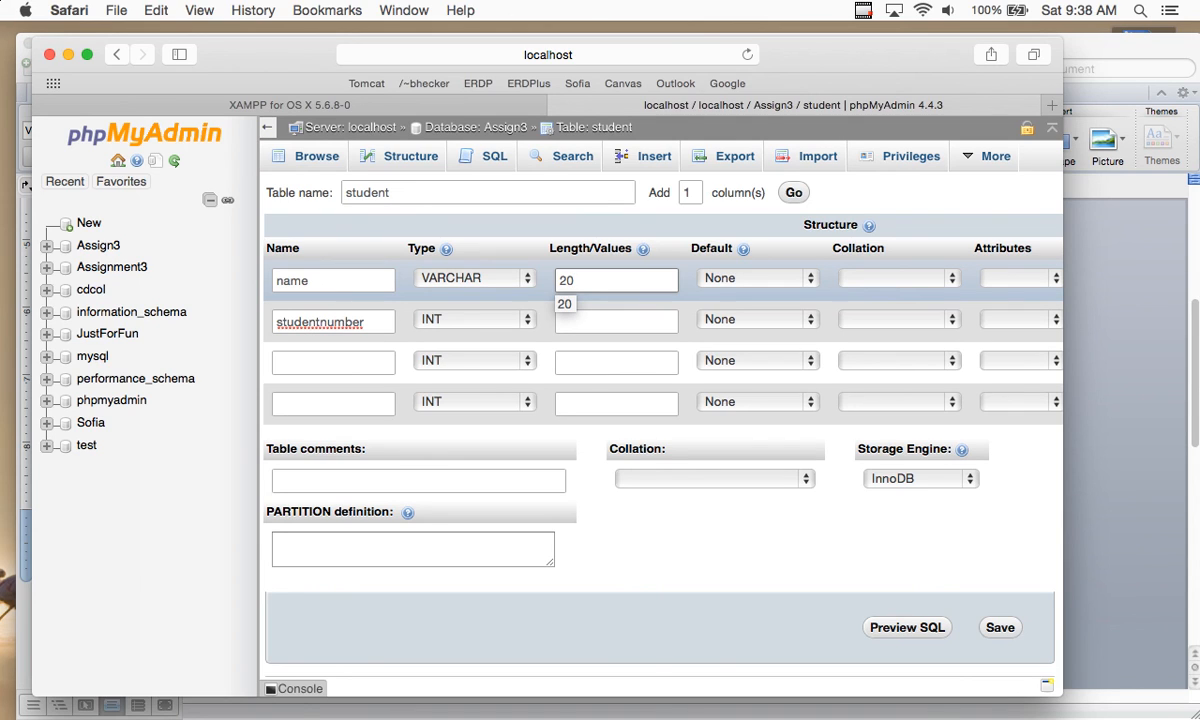
left_click(576, 330)
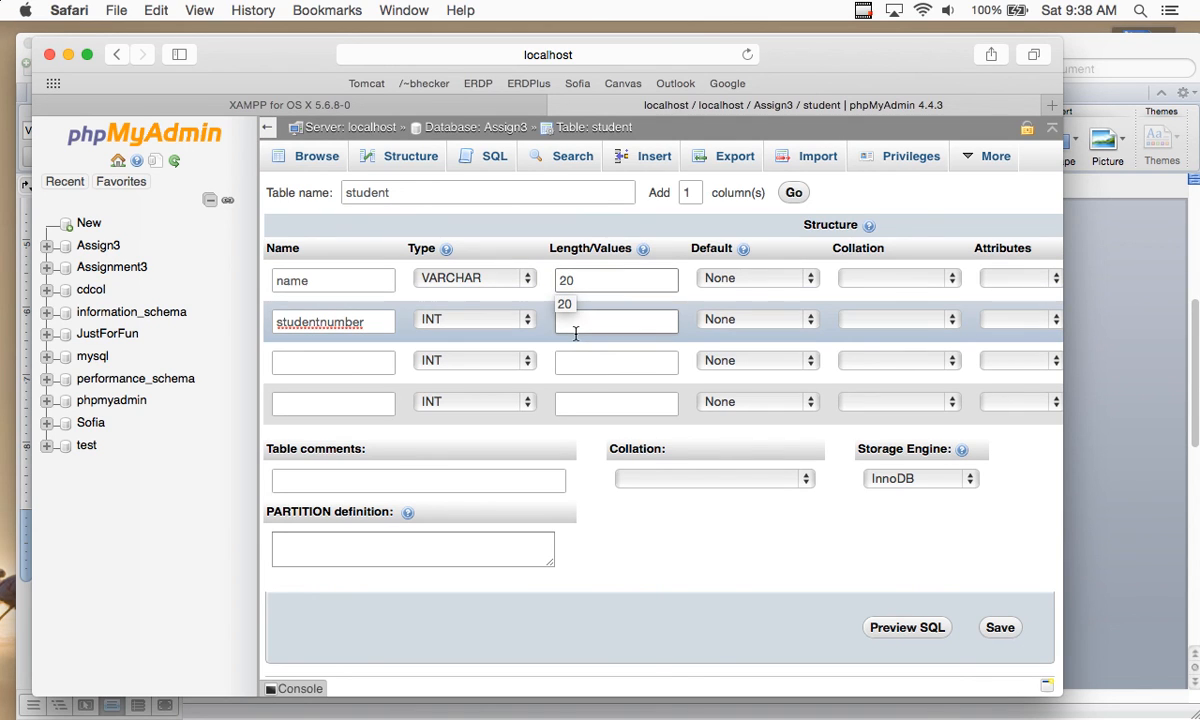
left_click(576, 333)
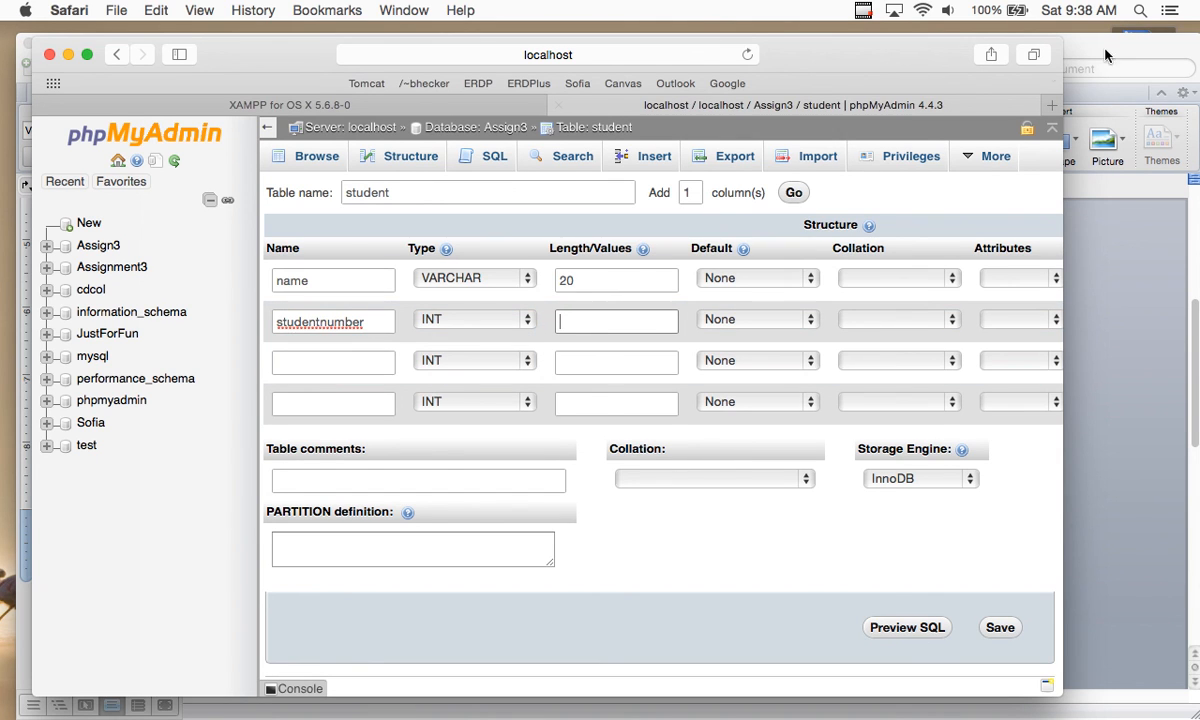
Consult the STUDENT schema in Word and define the third column as class, type VARCHAR, length 20
left_click(1153, 52)
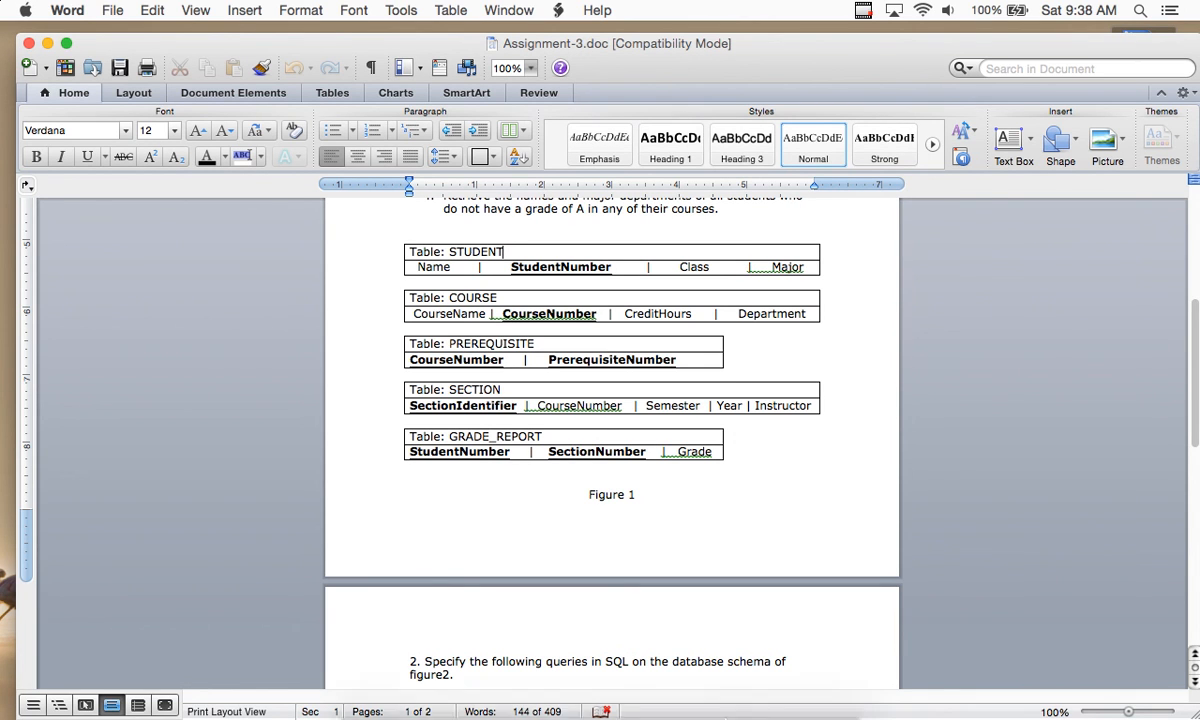
left_click(454, 693)
left_click(338, 366)
type("cla")
type("ds")
key("BackSpace")
key("BackSpace")
type("ss")
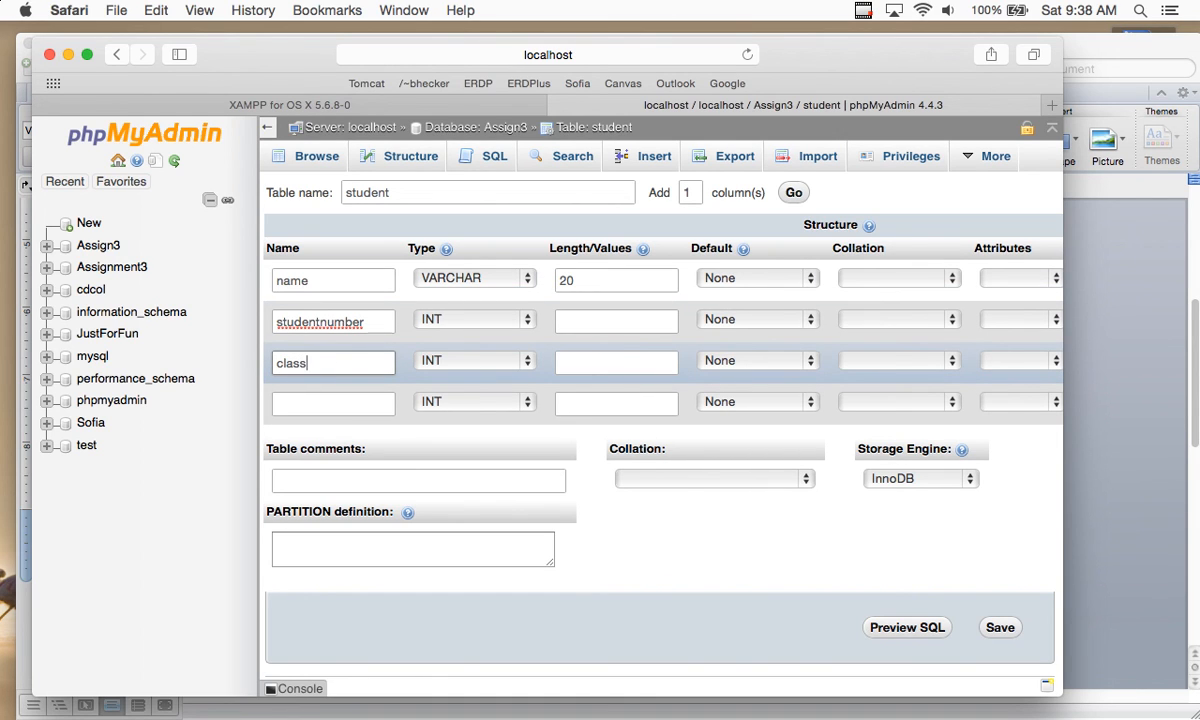
left_click(452, 360)
left_click(452, 378)
left_click(583, 361)
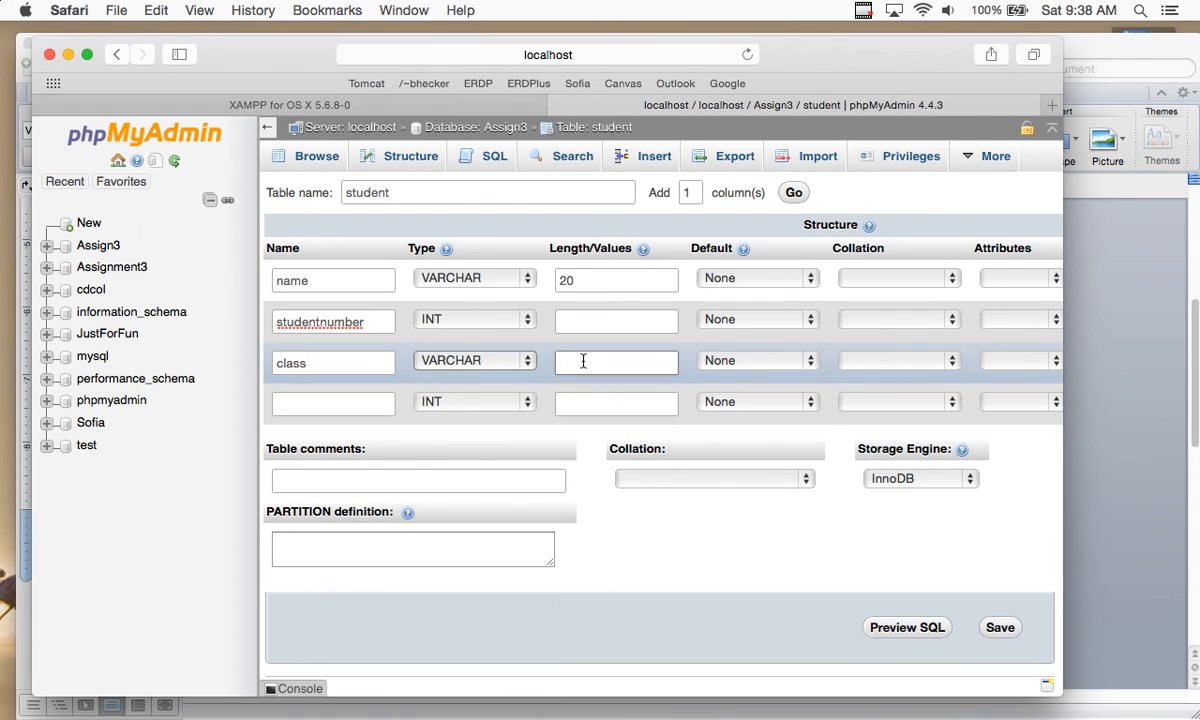
type("20")
Define the fourth column as major, type VARCHAR, length 20, and save the student table
left_click(365, 402)
type("major")
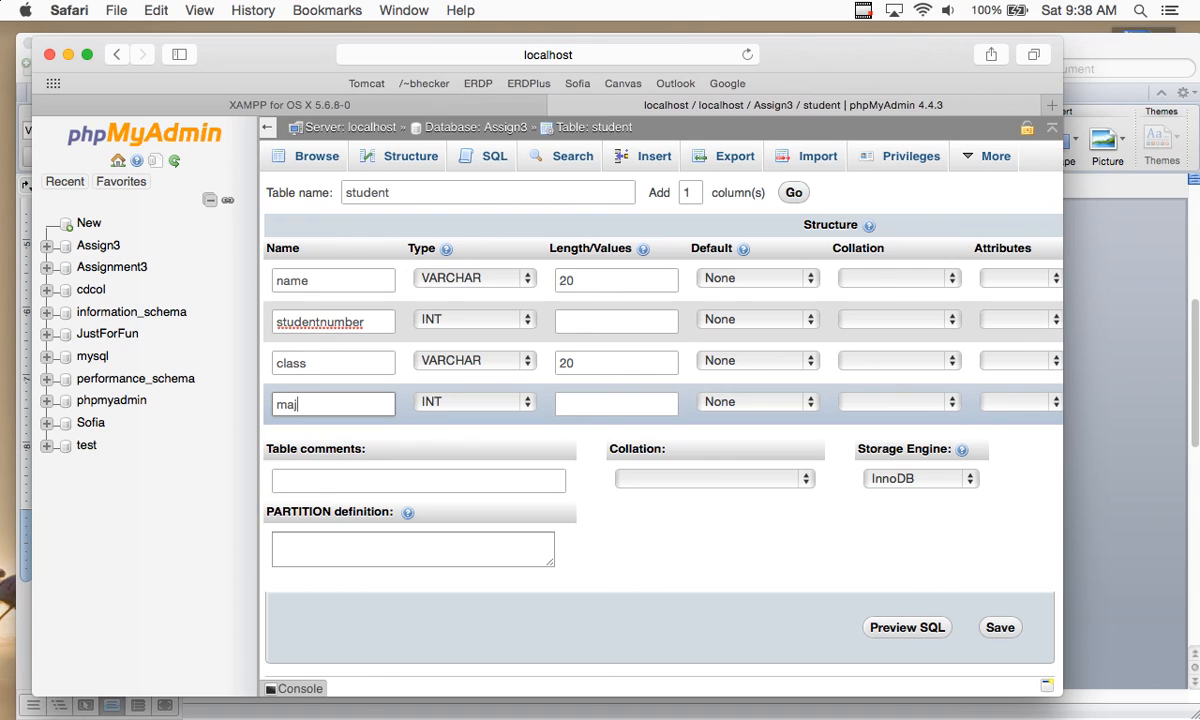
left_click(469, 413)
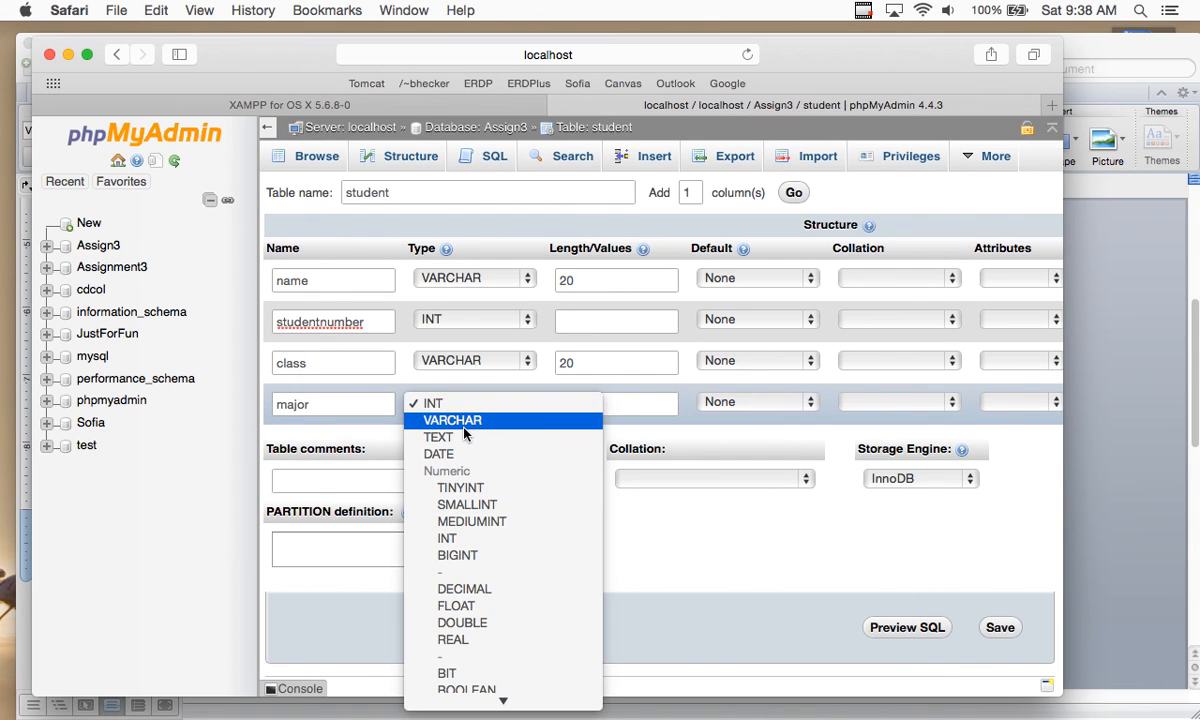
left_click(452, 418)
left_click(578, 404)
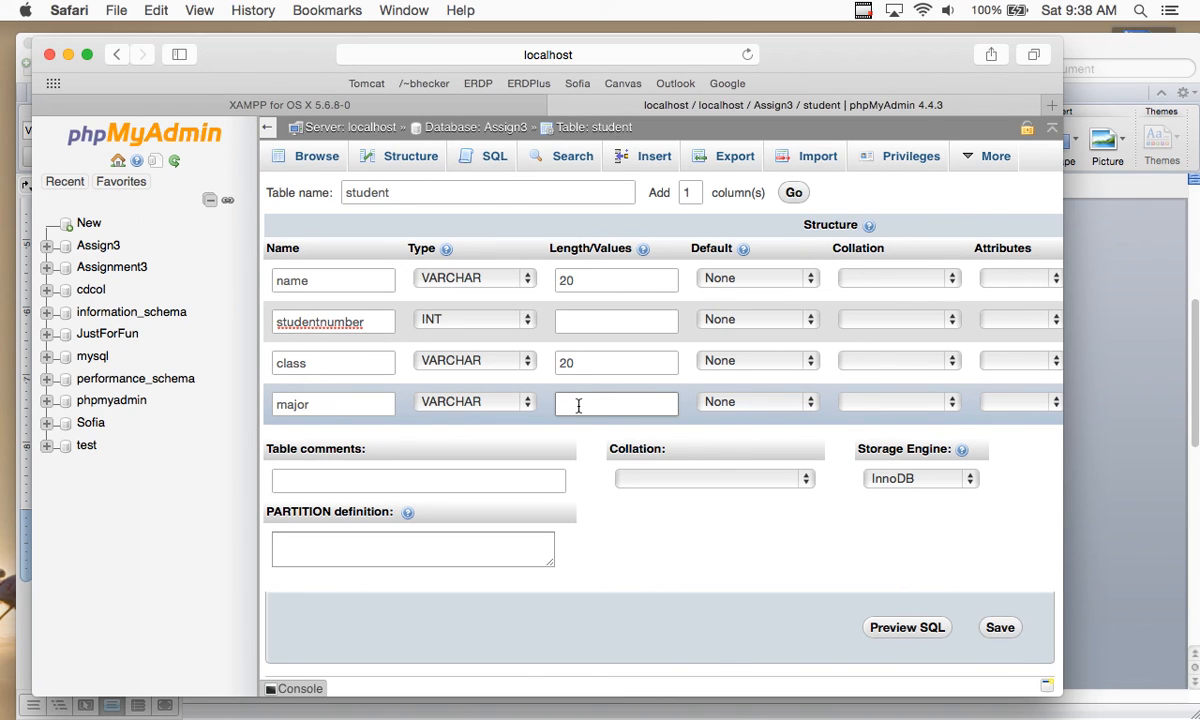
type("20")
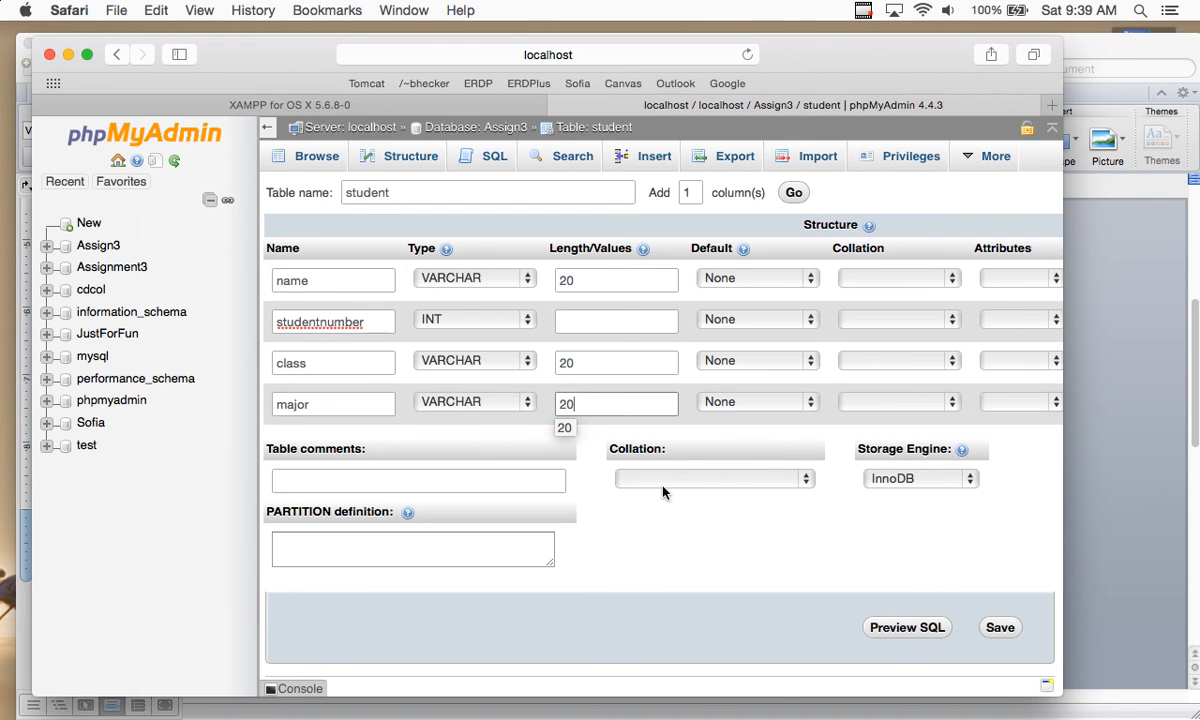
scroll(662, 490, "down", 1)
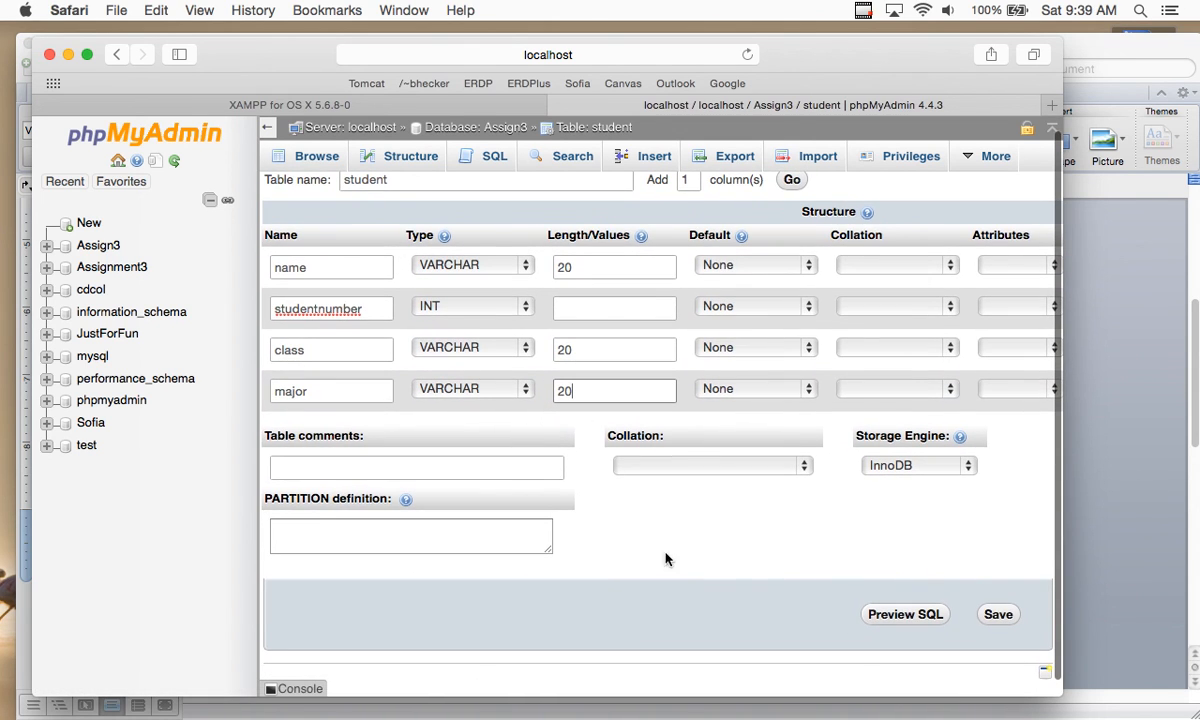
left_click(995, 620)
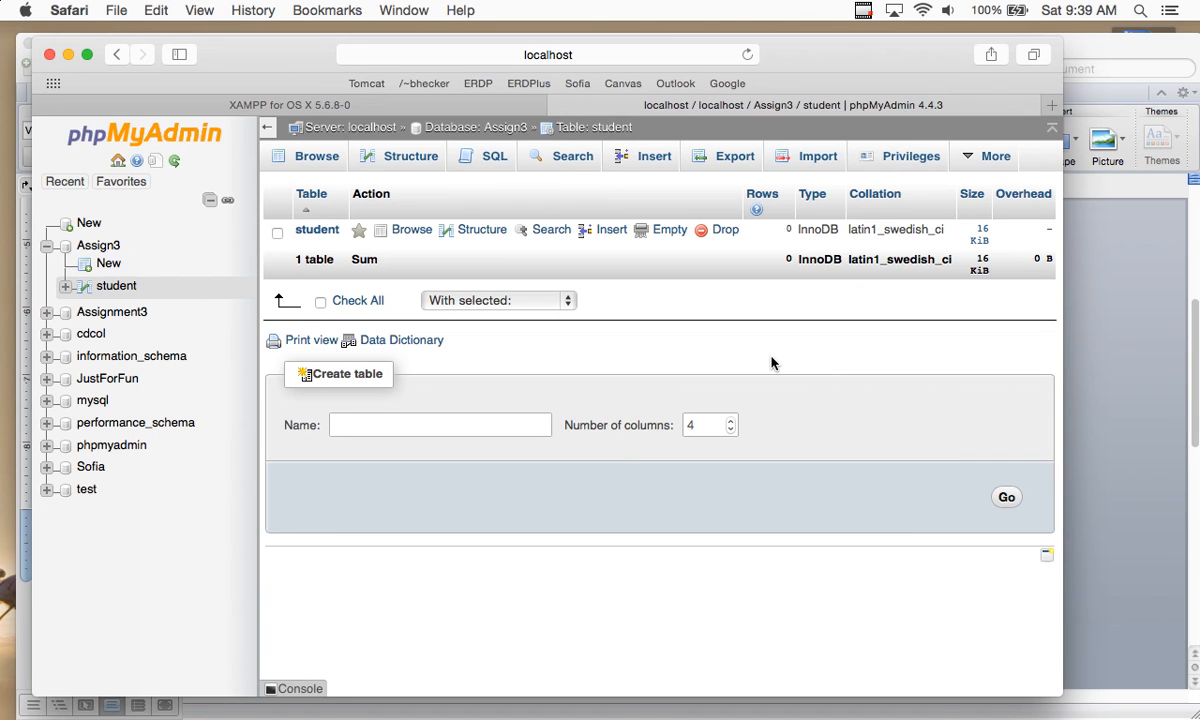
Inspect the student table's column list and its SQL query page, and return to the Assign3 database structure
left_click(66, 287)
left_click(84, 307)
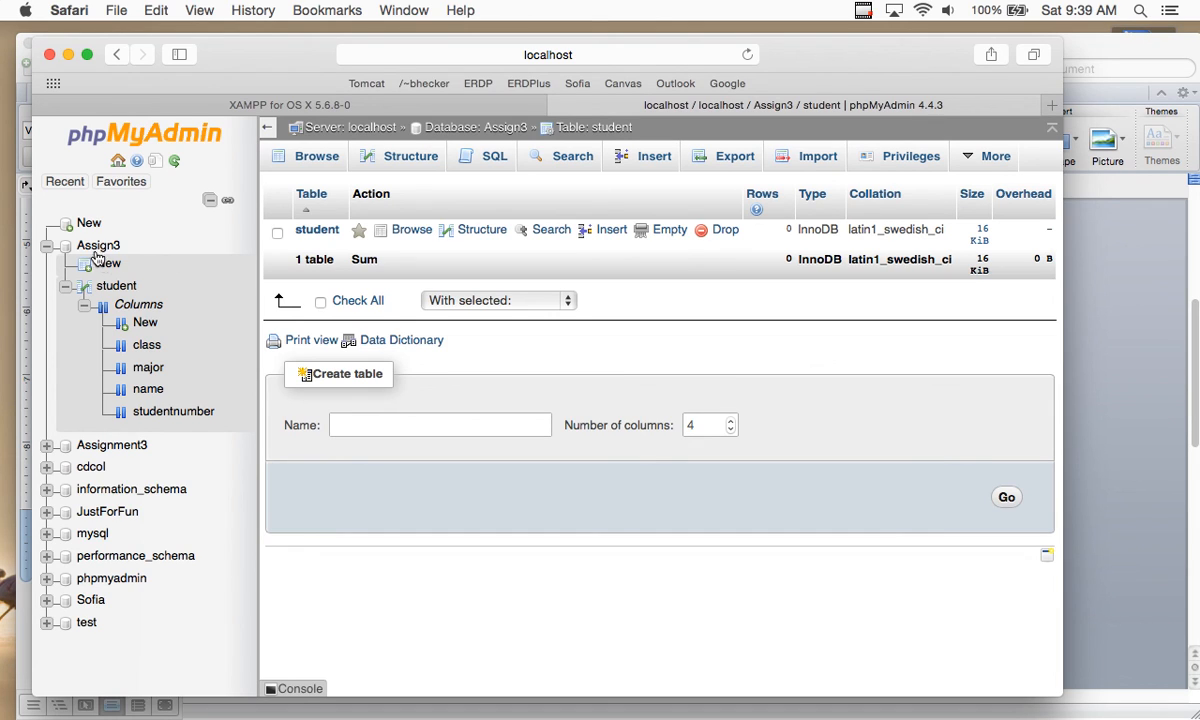
left_click(66, 287)
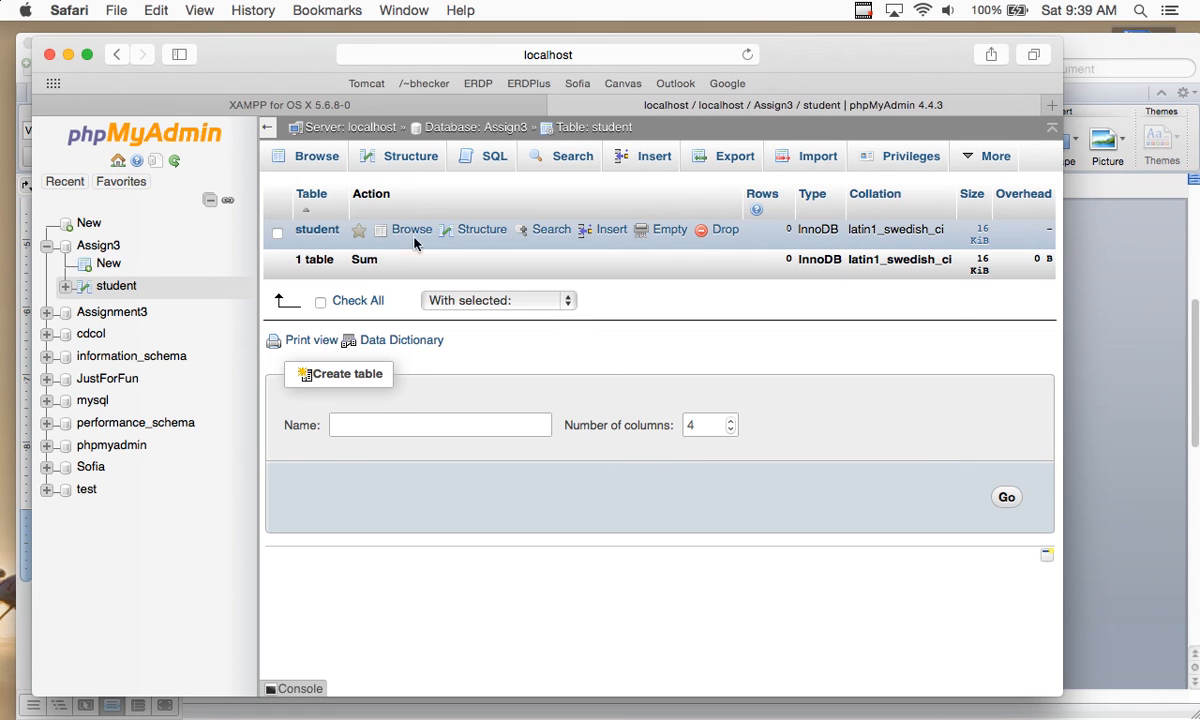
left_click(494, 160)
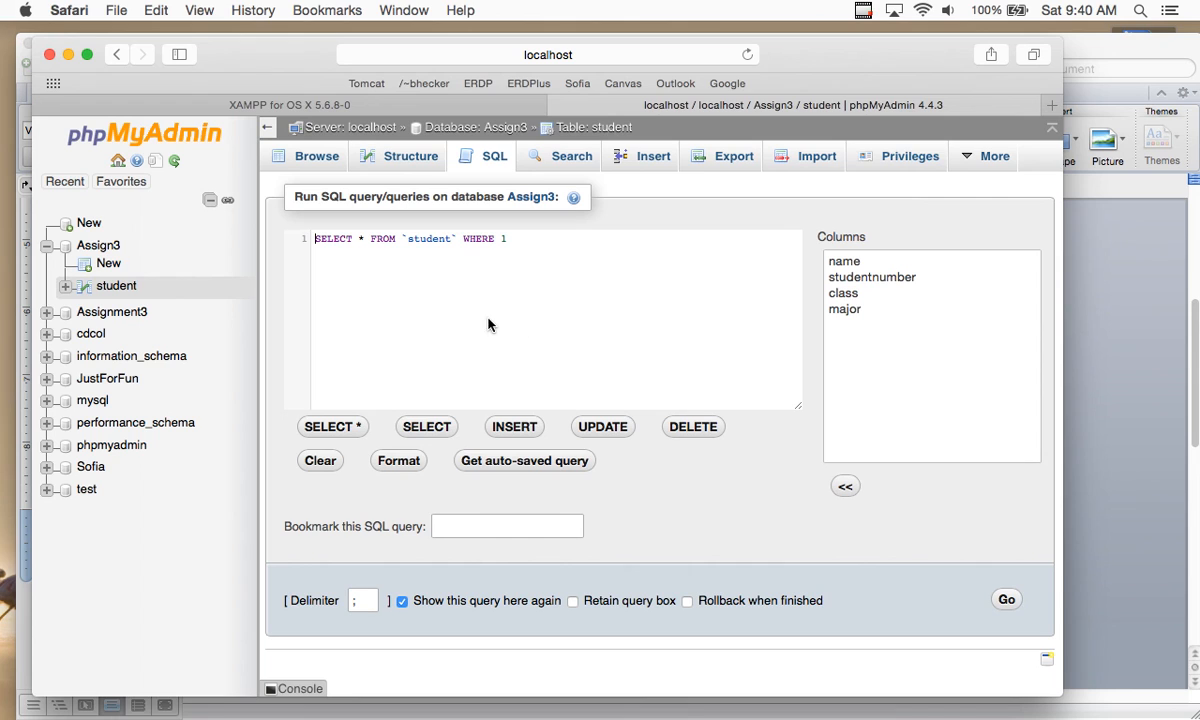
left_click(82, 248)
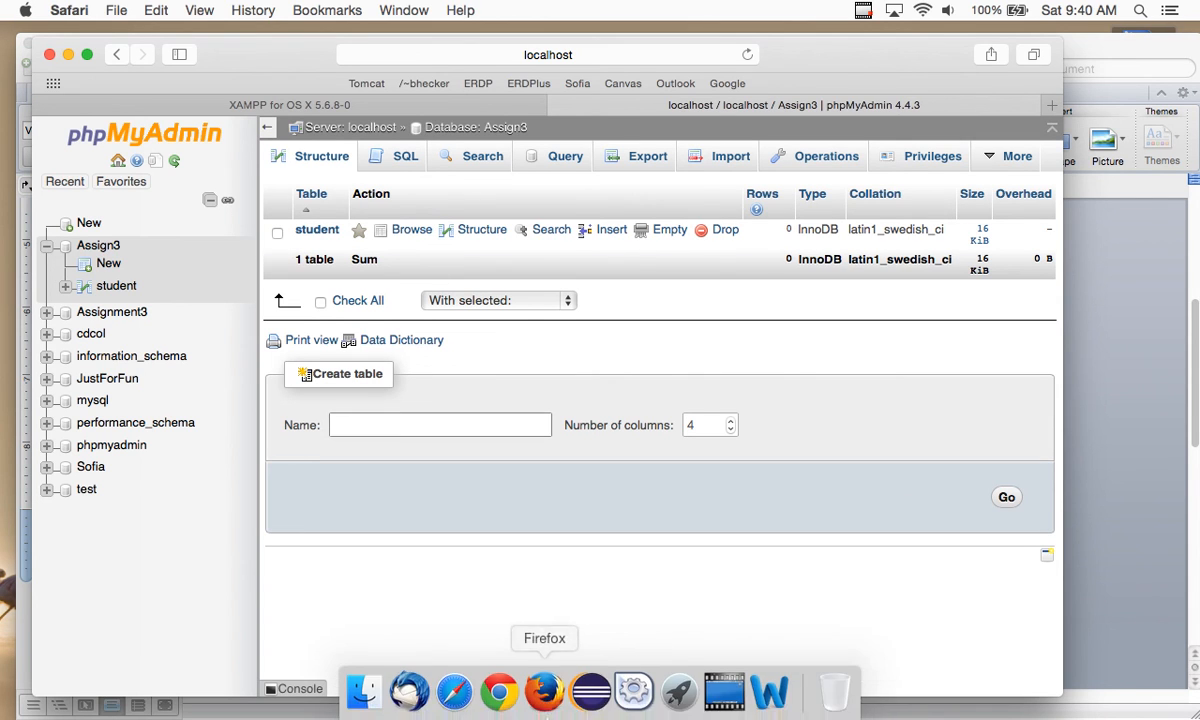
Start a new four-column table named course in Assign3, checking the COURSE schema in the Word document
left_click(1097, 37)
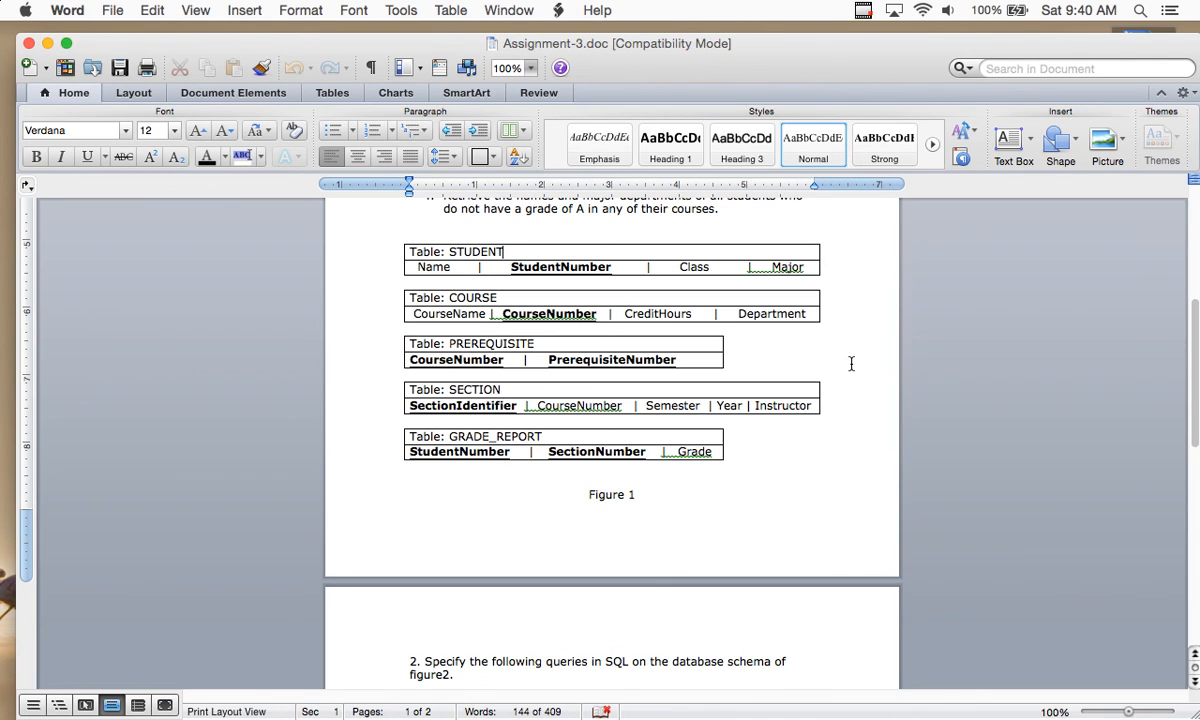
mouse_move(770, 712)
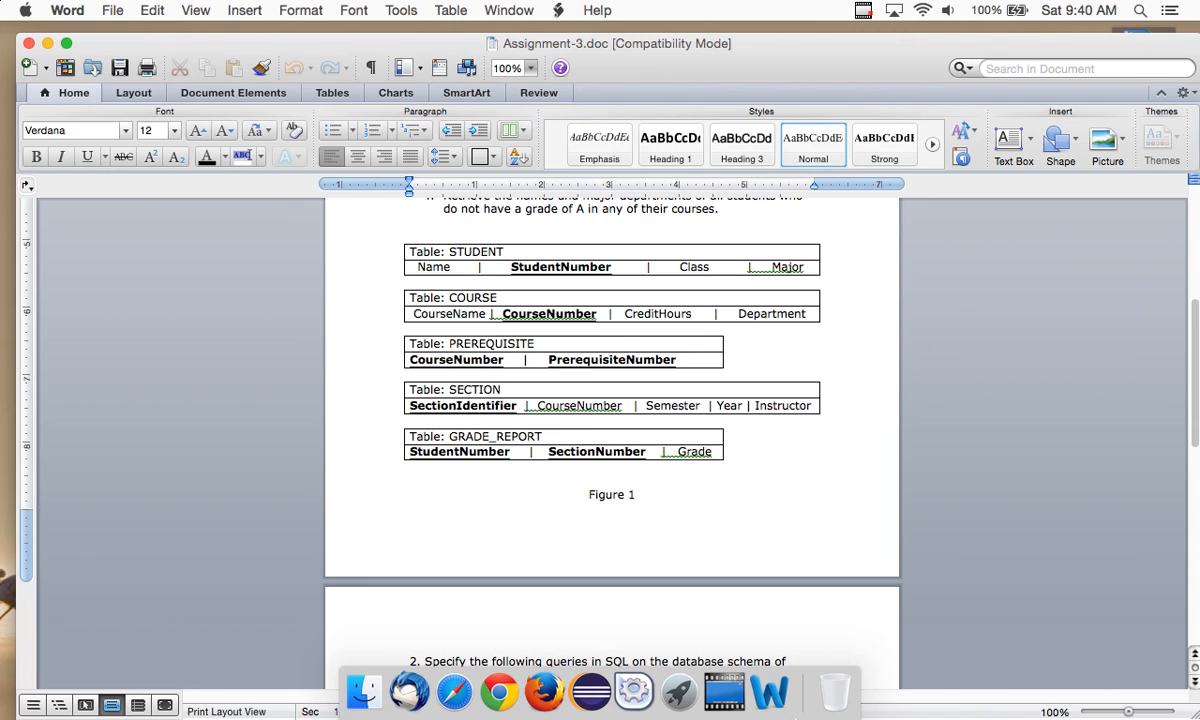
left_click(455, 700)
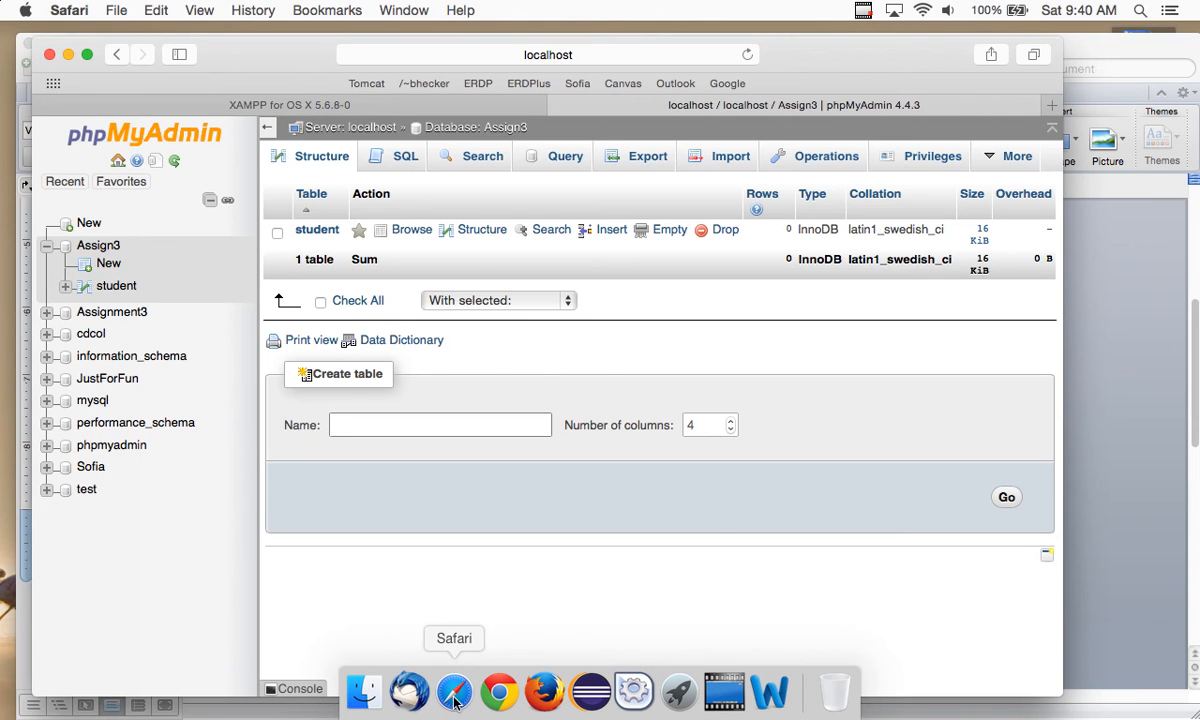
type("course")
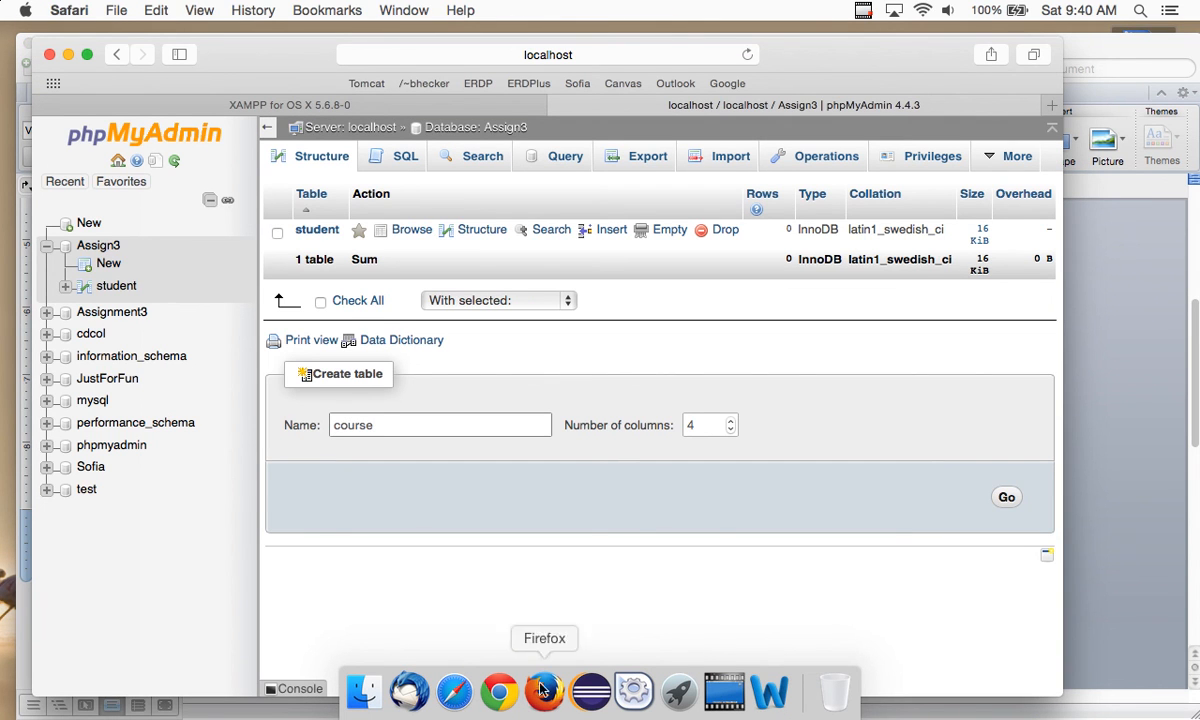
left_click(1095, 46)
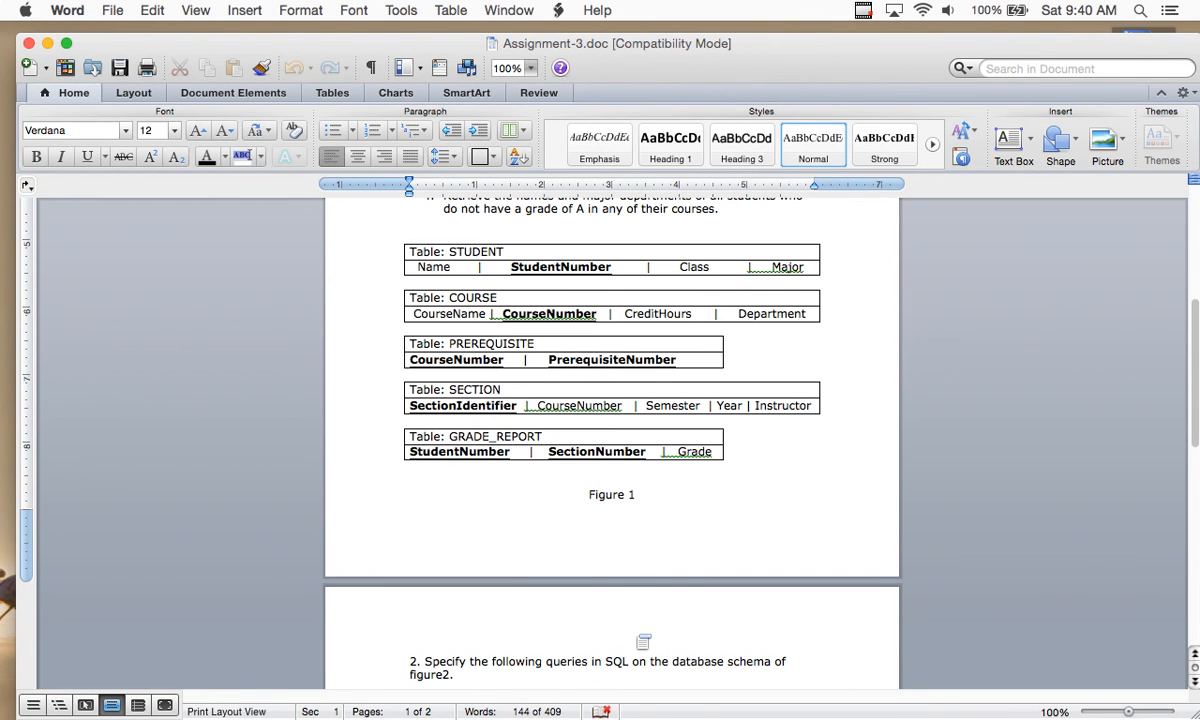
mouse_move(545, 715)
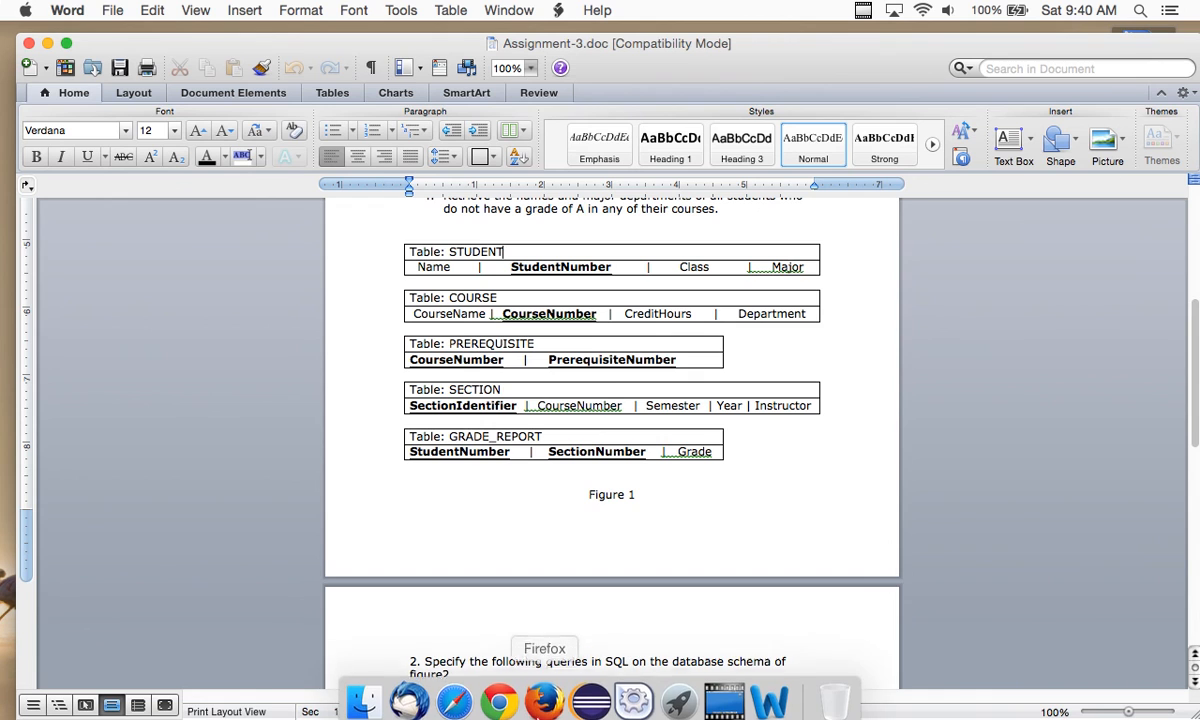
left_click(455, 692)
left_click(1010, 503)
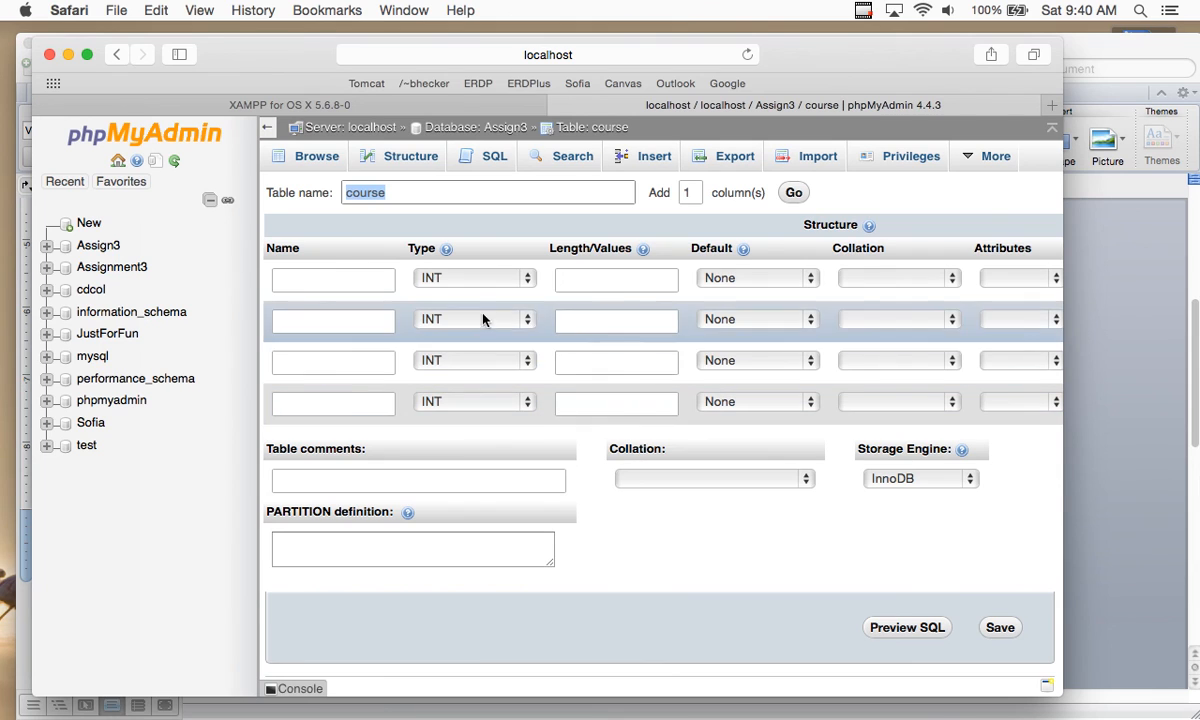
Consult the COURSE schema in Word and define the first column as coursename, type VARCHAR, length 20
left_click(1086, 46)
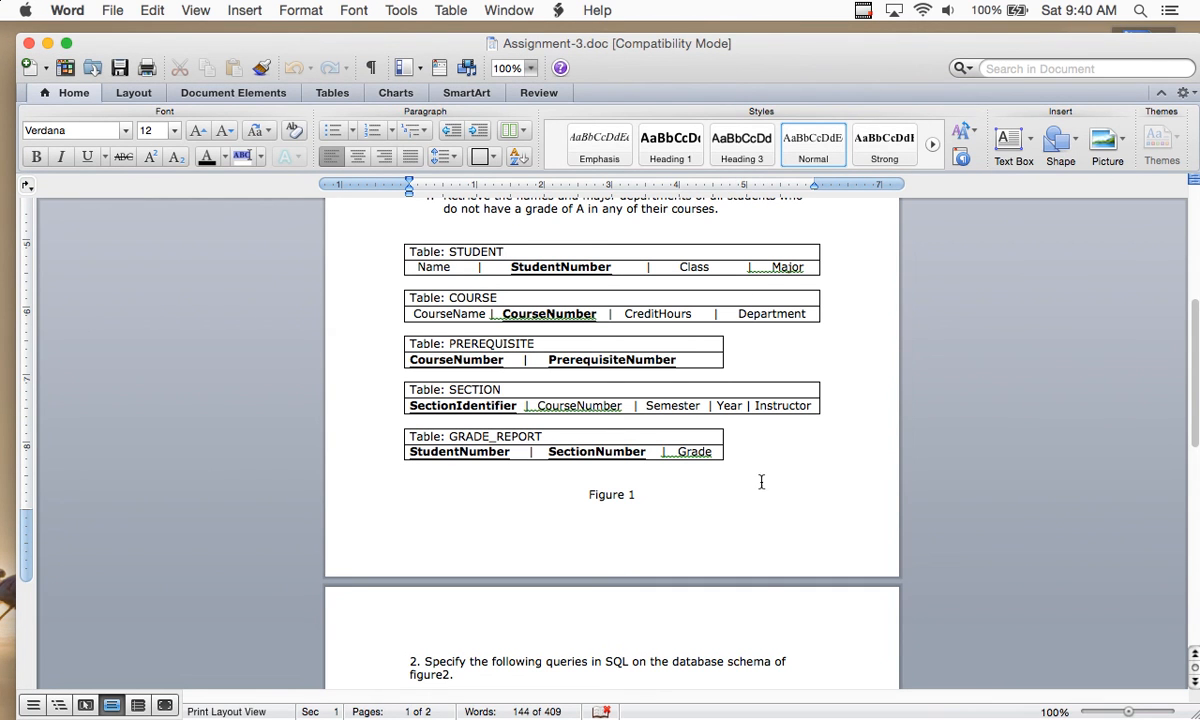
mouse_move(645, 712)
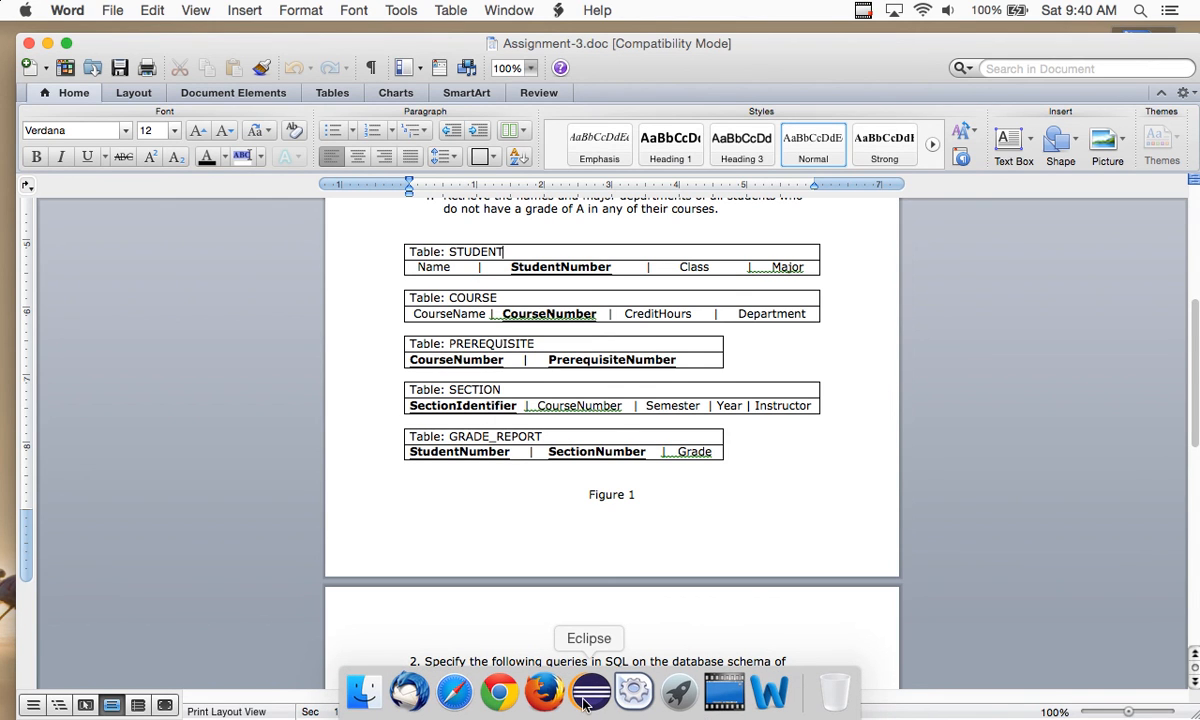
left_click(455, 691)
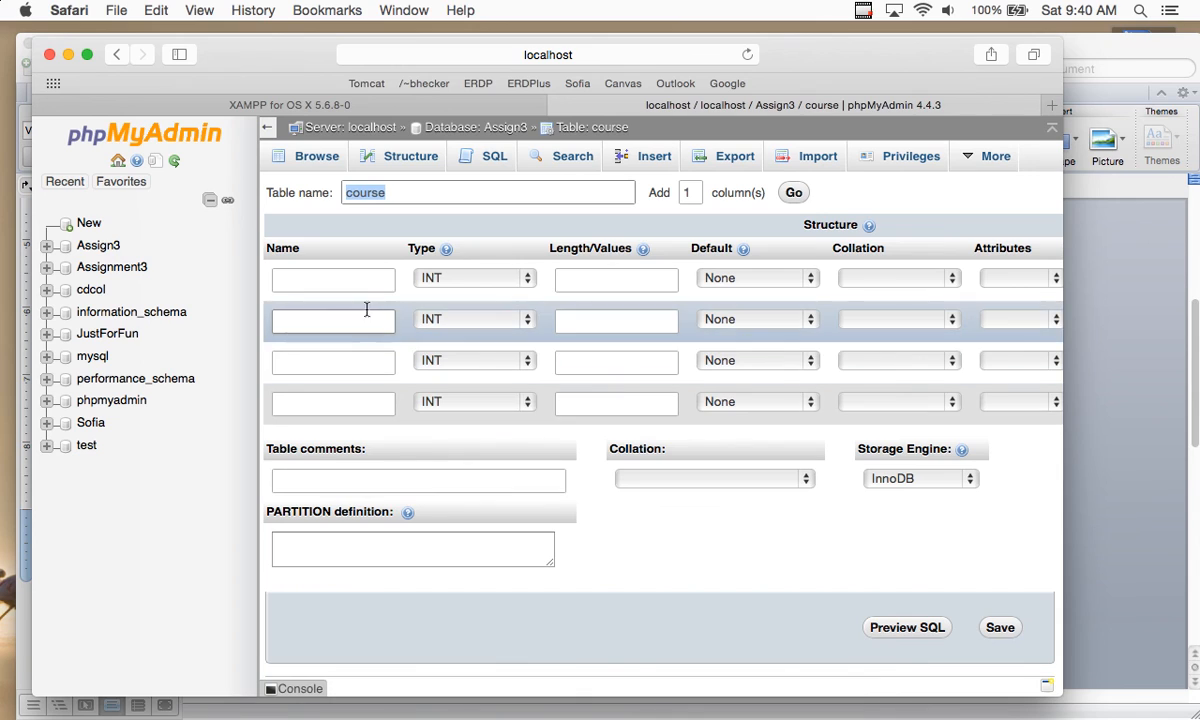
left_click(356, 277)
type("coursename")
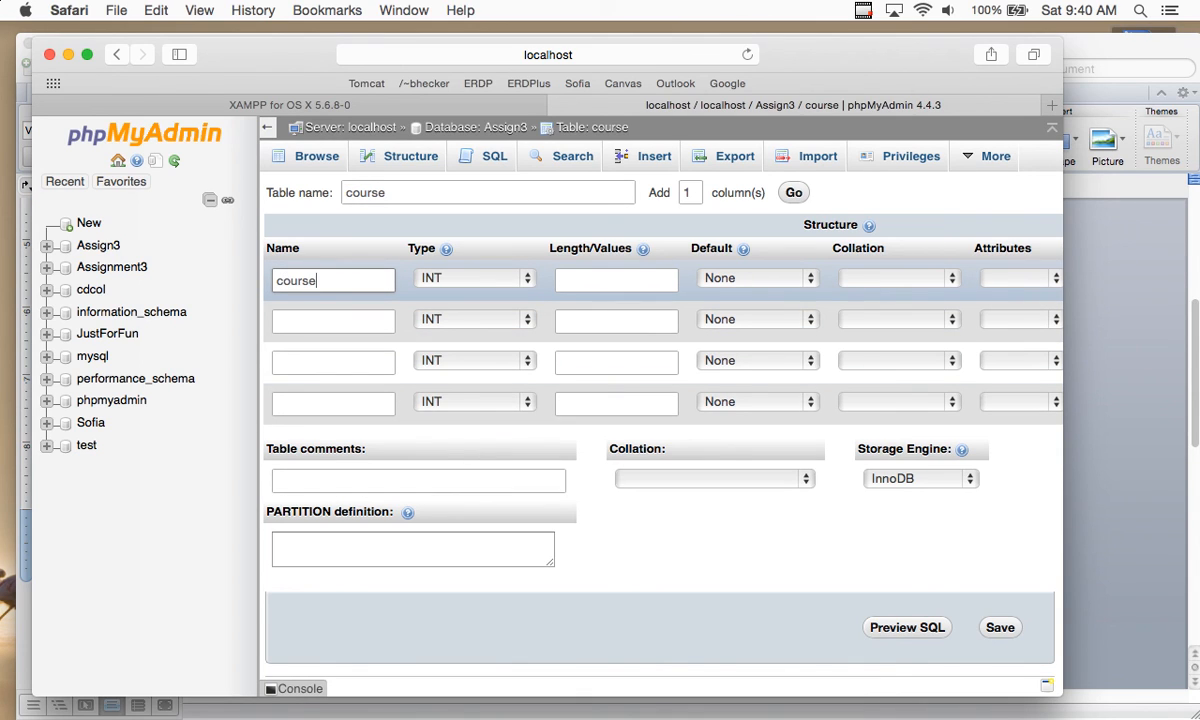
left_click(510, 280)
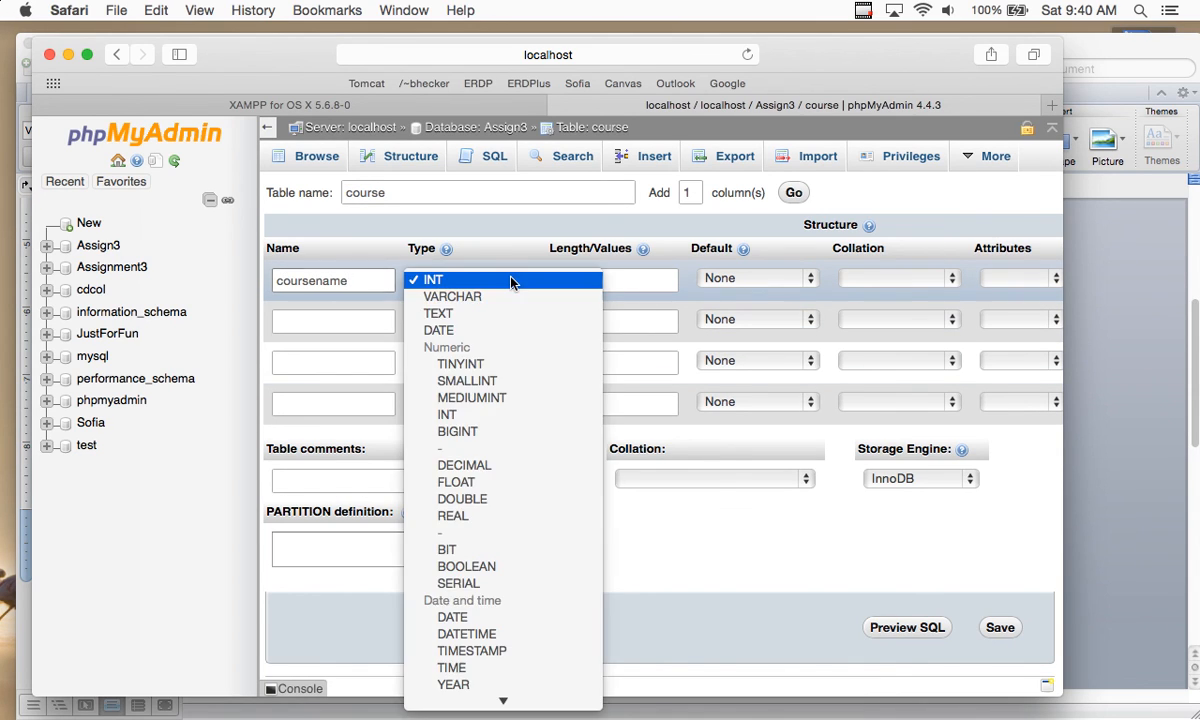
left_click(445, 297)
left_click(601, 281)
type("20")
Name the second column coursenumber and the third credithours, checking the COURSE schema in the Word document
left_click(379, 317)
type("coursenumber")
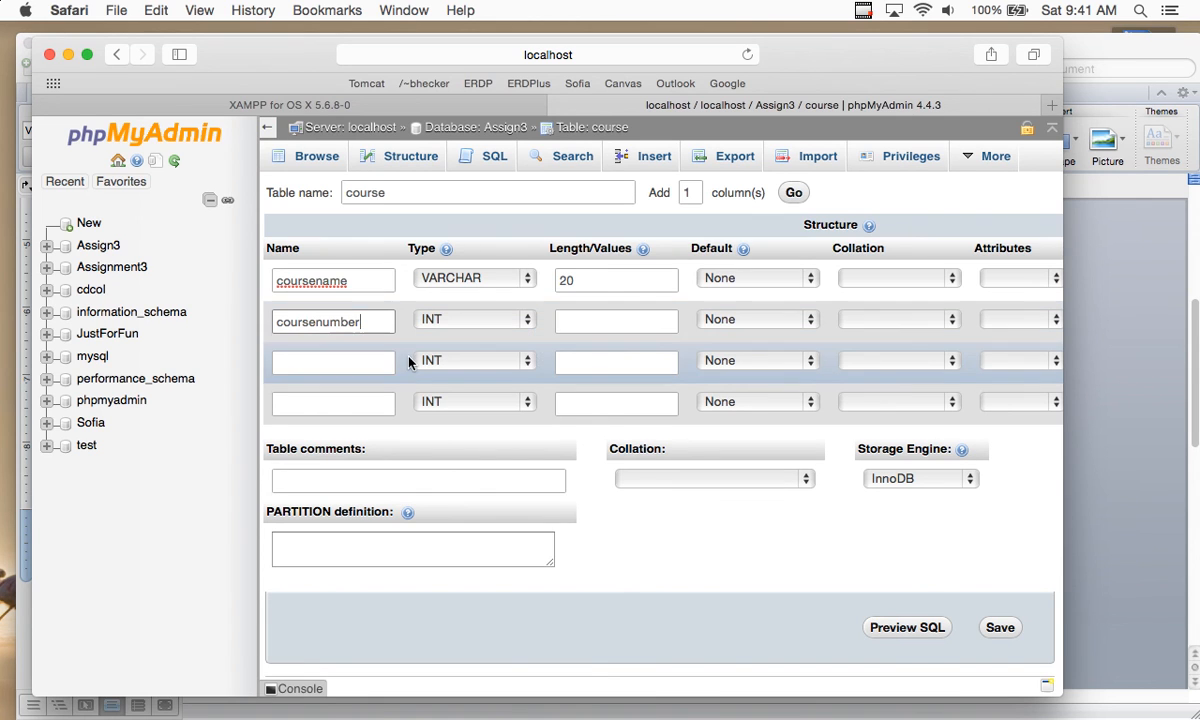
left_click(1082, 55)
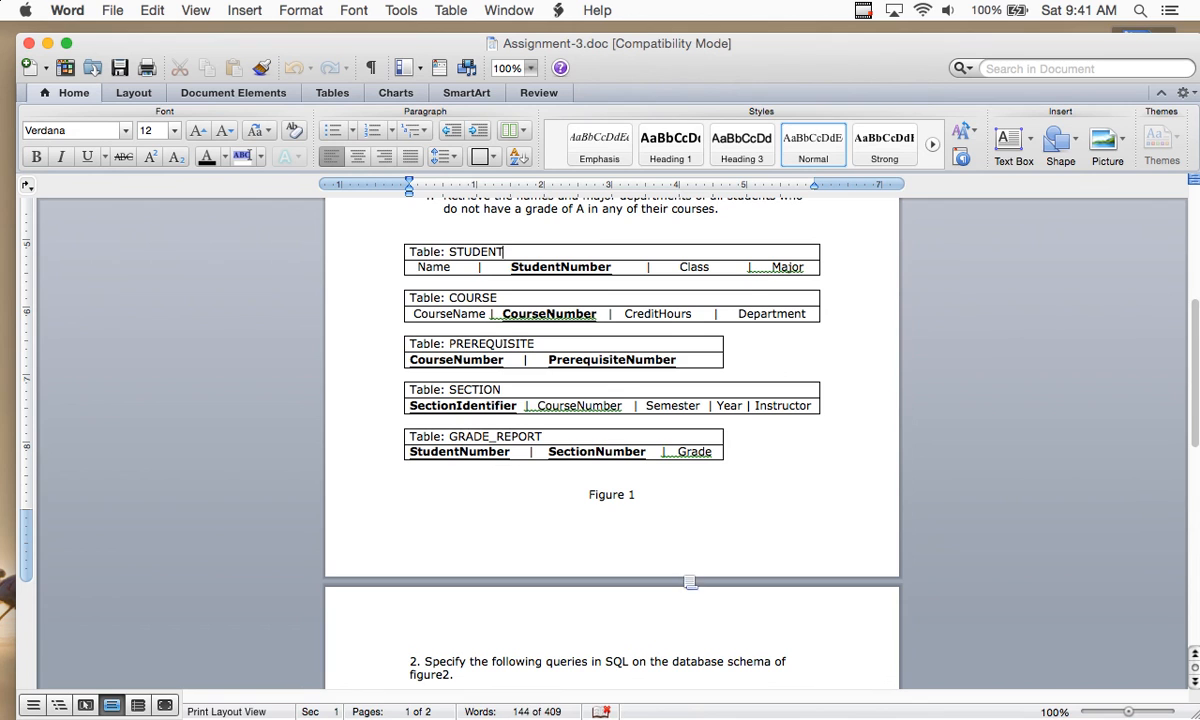
left_click(450, 708)
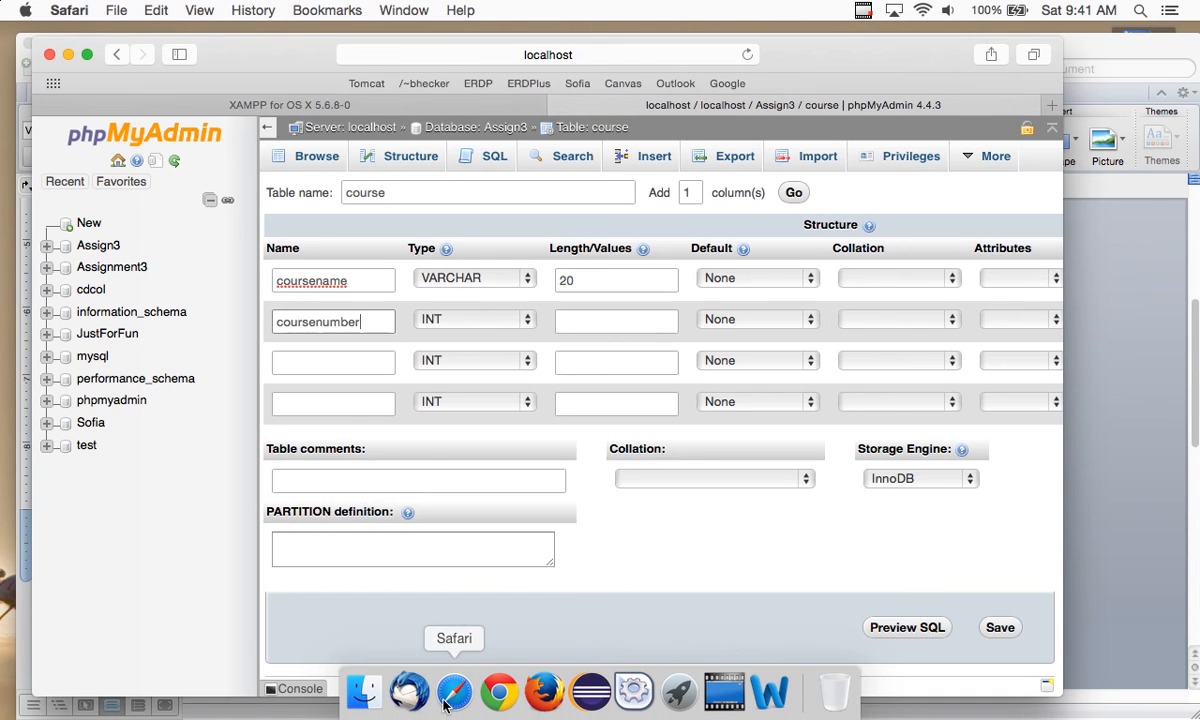
left_click(321, 361)
type("credithour")
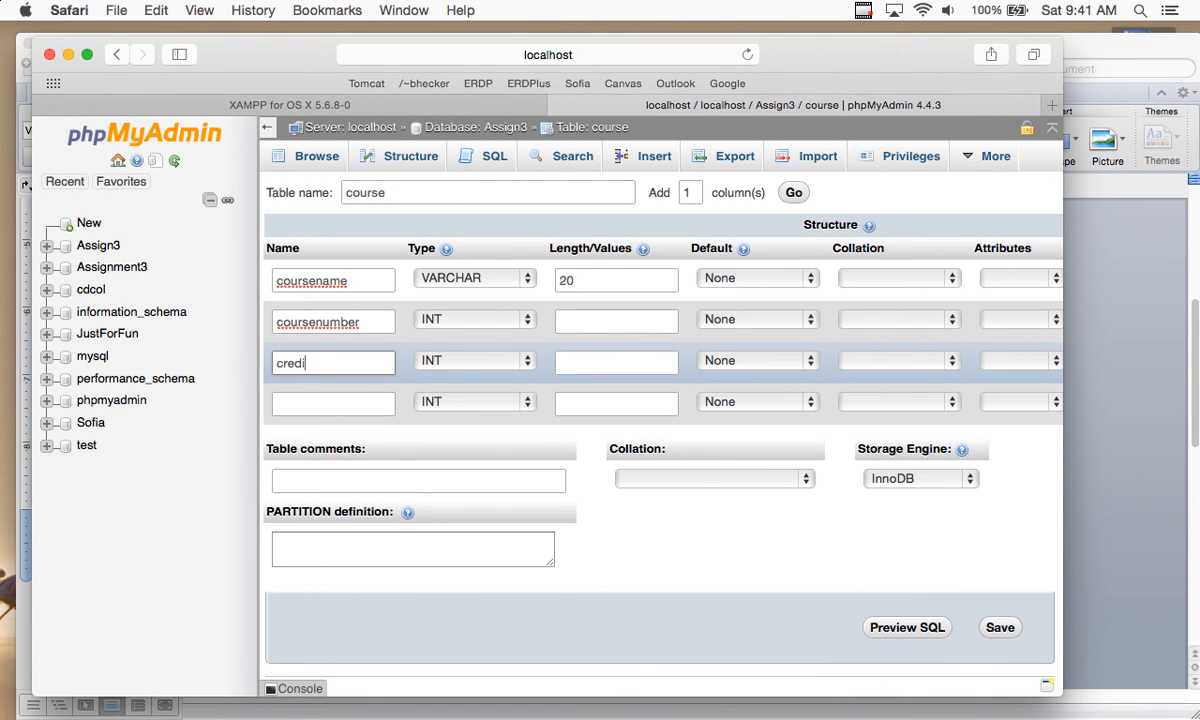
key("BackSpace")
key("BackSpace")
key("BackSpace")
key("BackSpace")
key("BackSpace")
key("BackSpace")
type("ithour")
Define the fourth column as department with type VARCHAR, following the COURSE schema in Word
left_click(1082, 48)
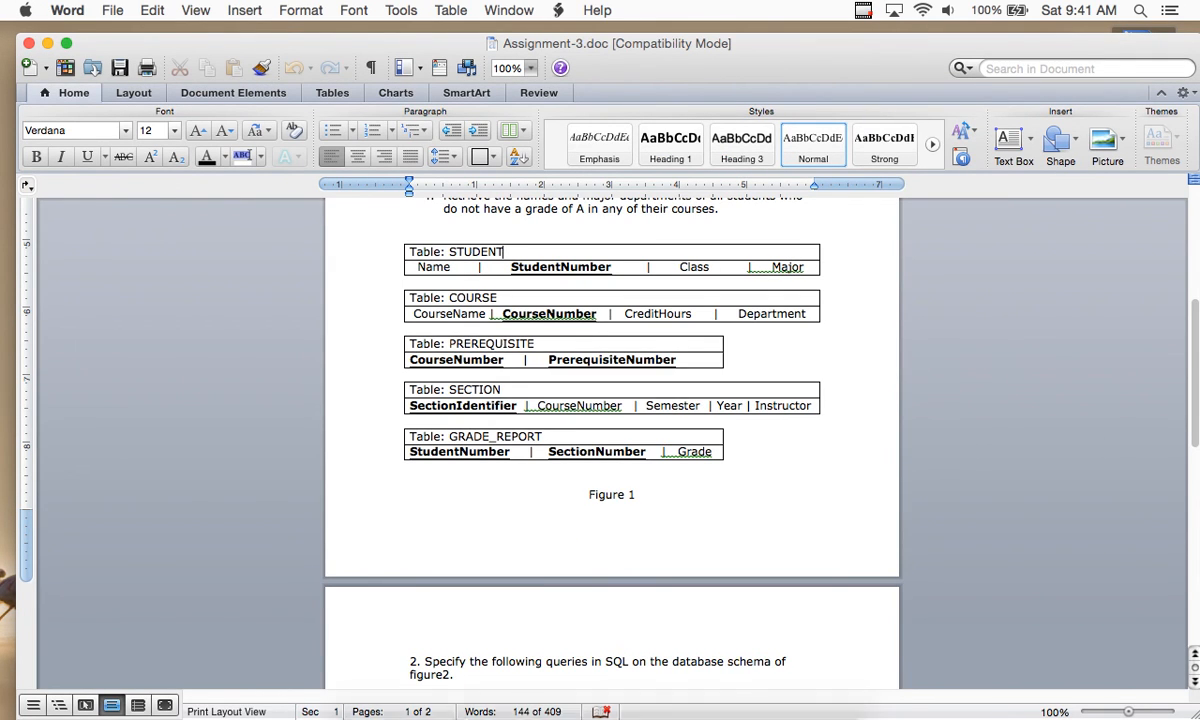
mouse_move(421, 708)
left_click(453, 691)
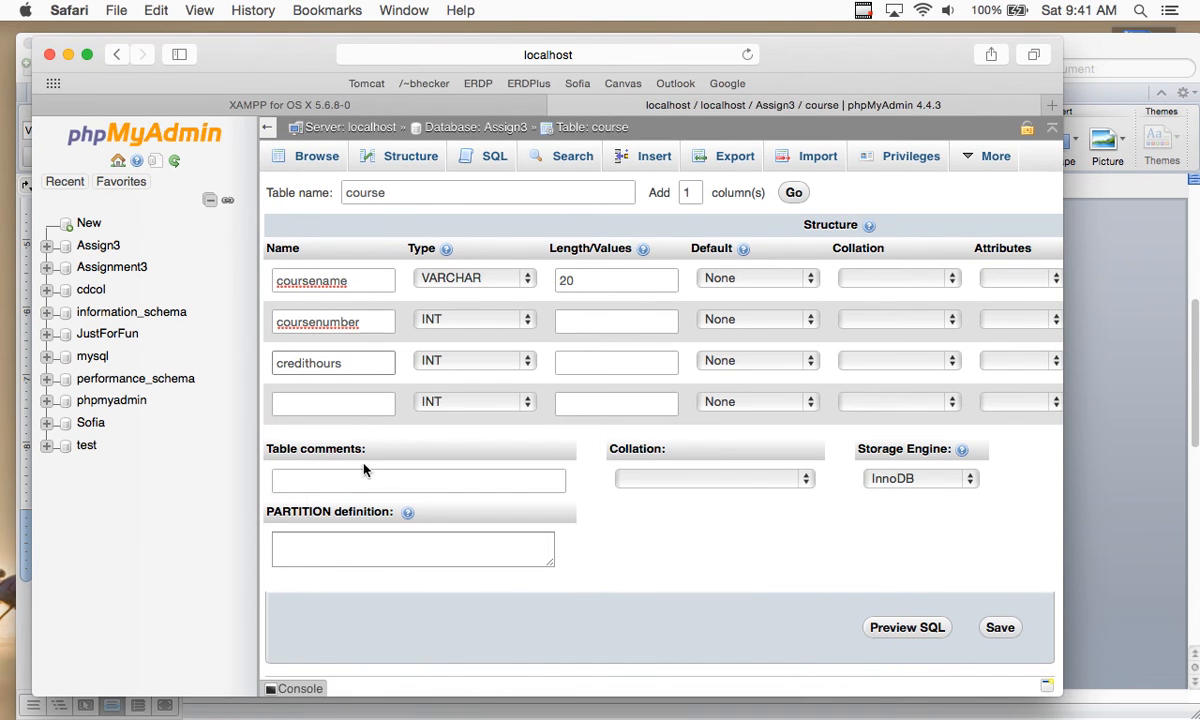
left_click(360, 408)
type("depa")
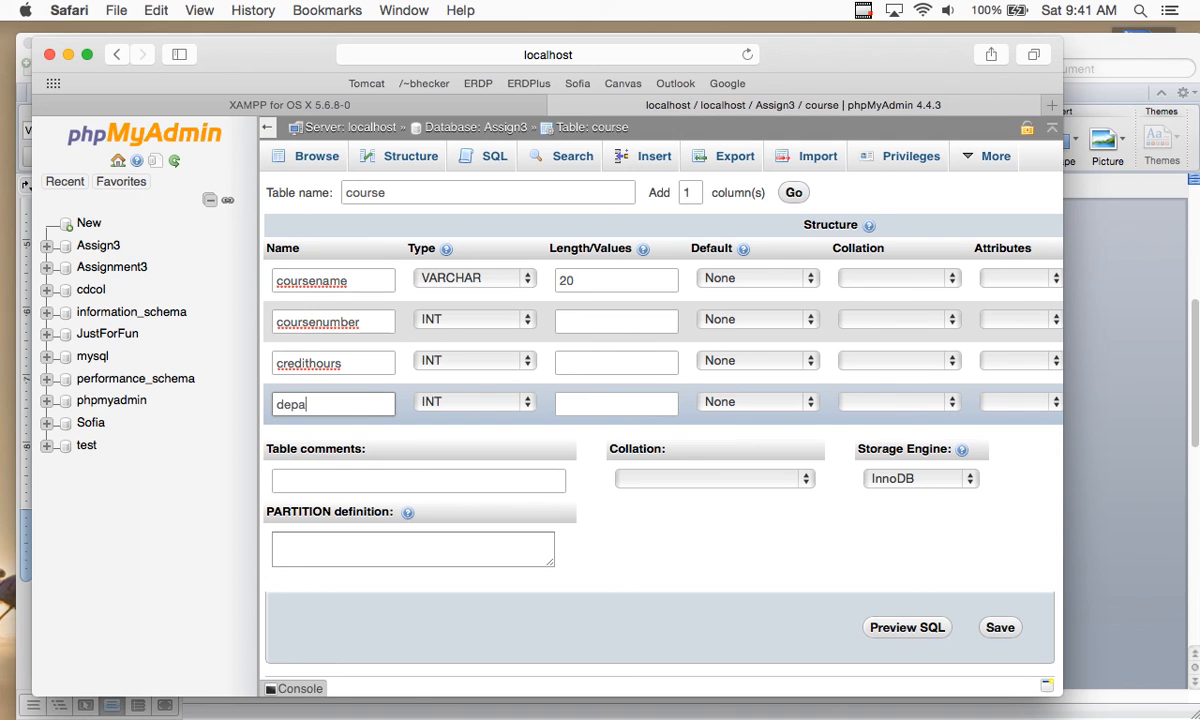
type("rtment")
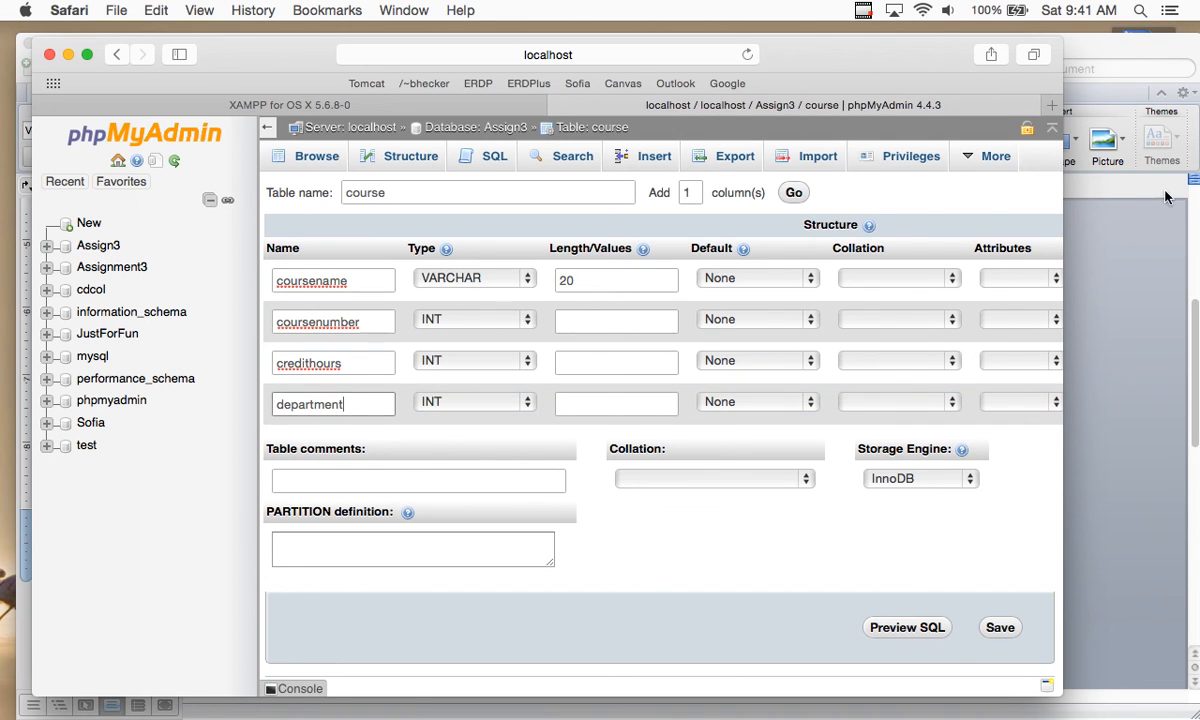
left_click(1164, 53)
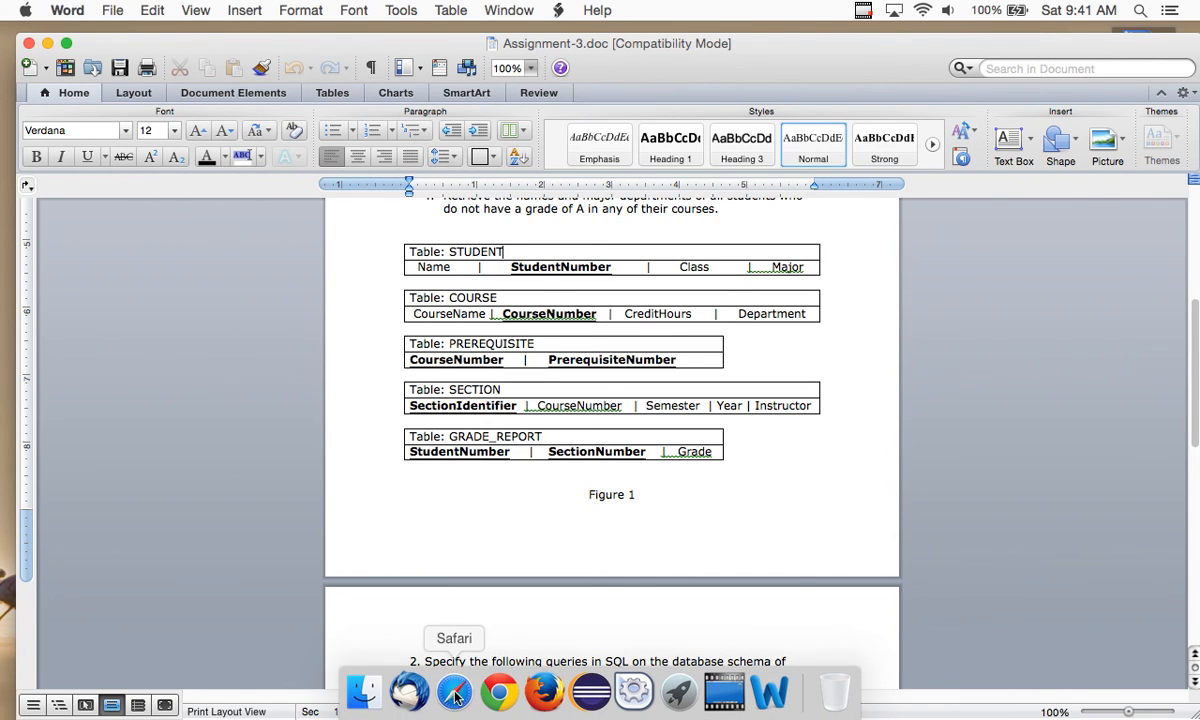
left_click(455, 693)
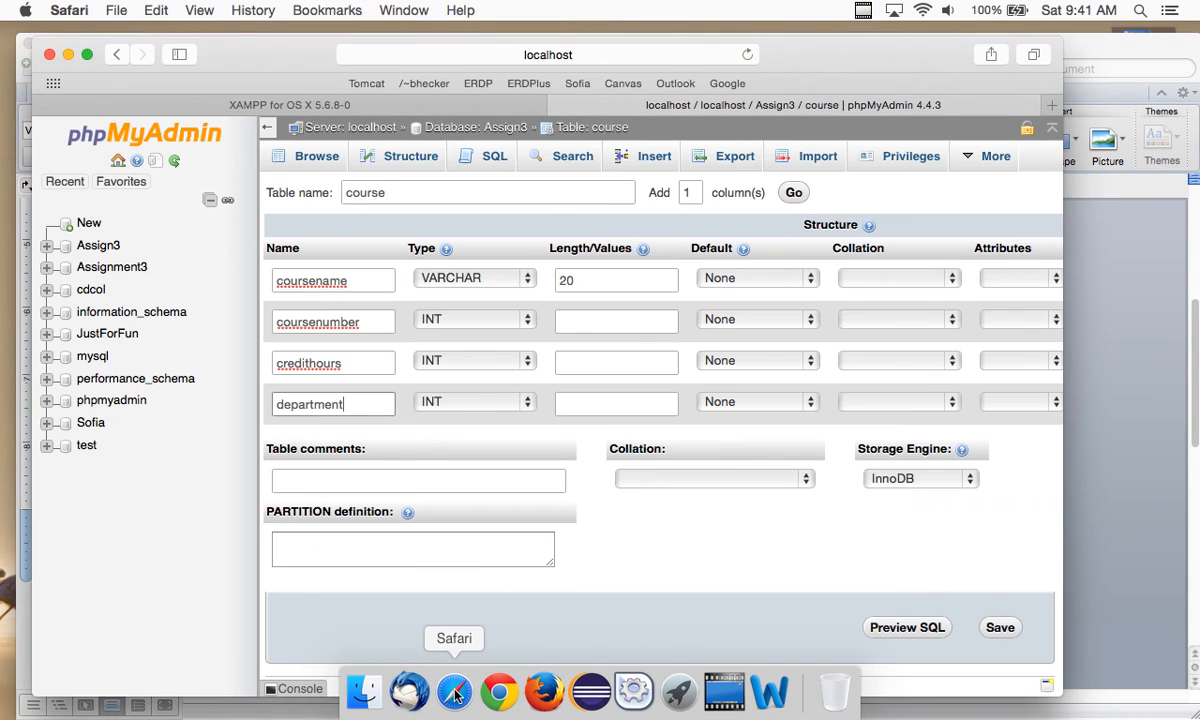
left_click(497, 404)
left_click(490, 420)
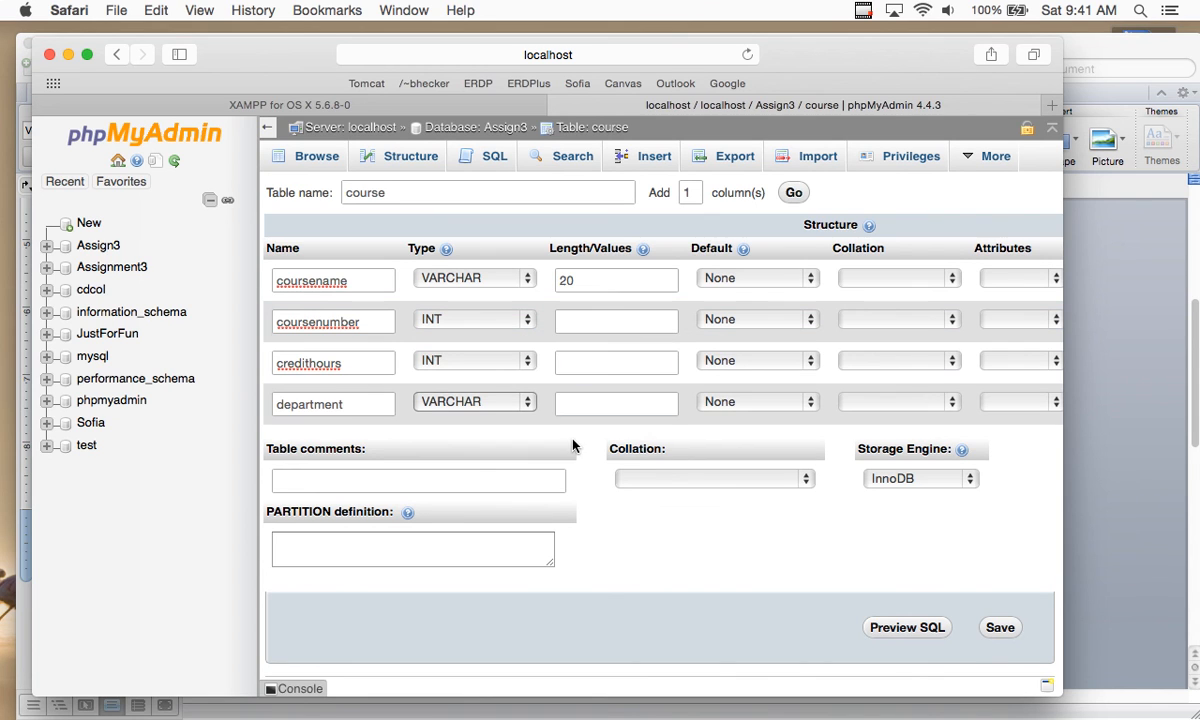
Set the department column's length to 20 and save the course table
left_click(1003, 628)
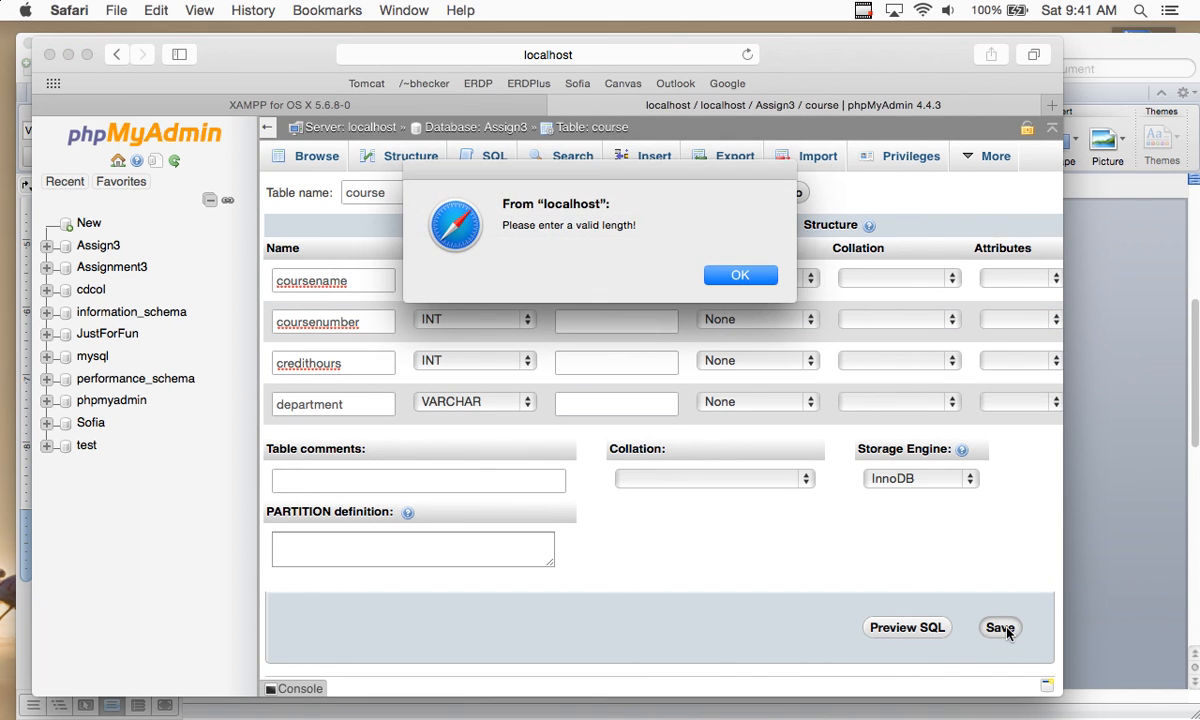
left_click(739, 276)
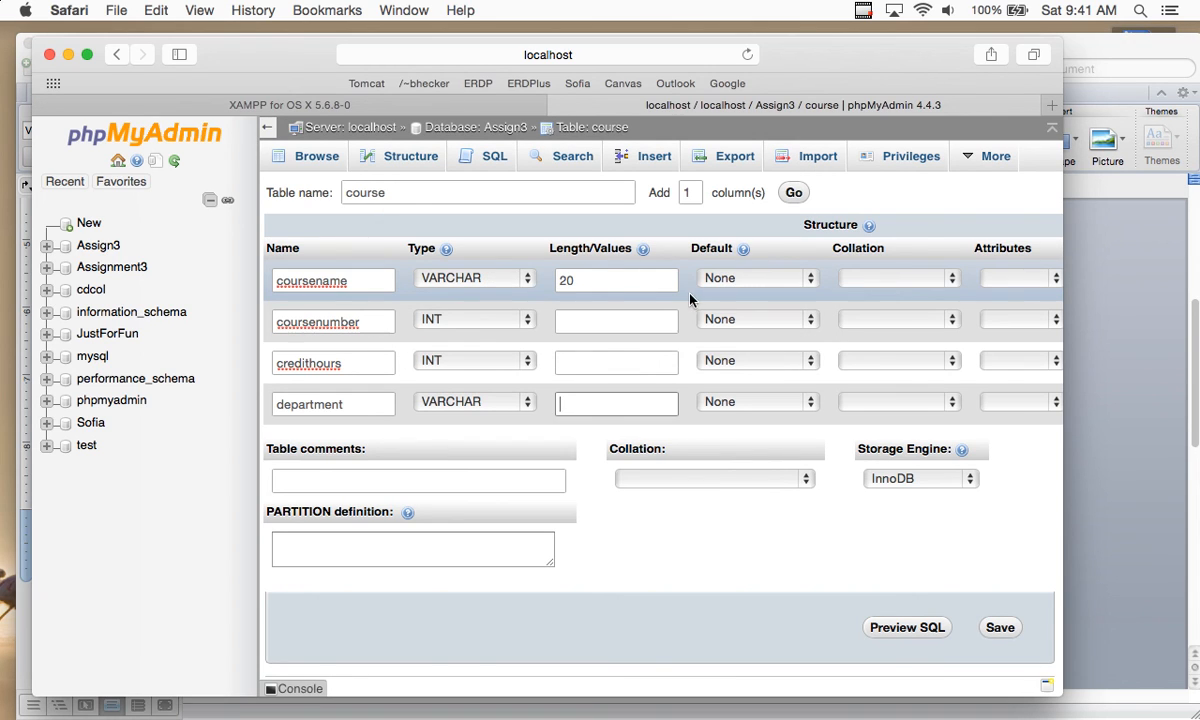
type("20")
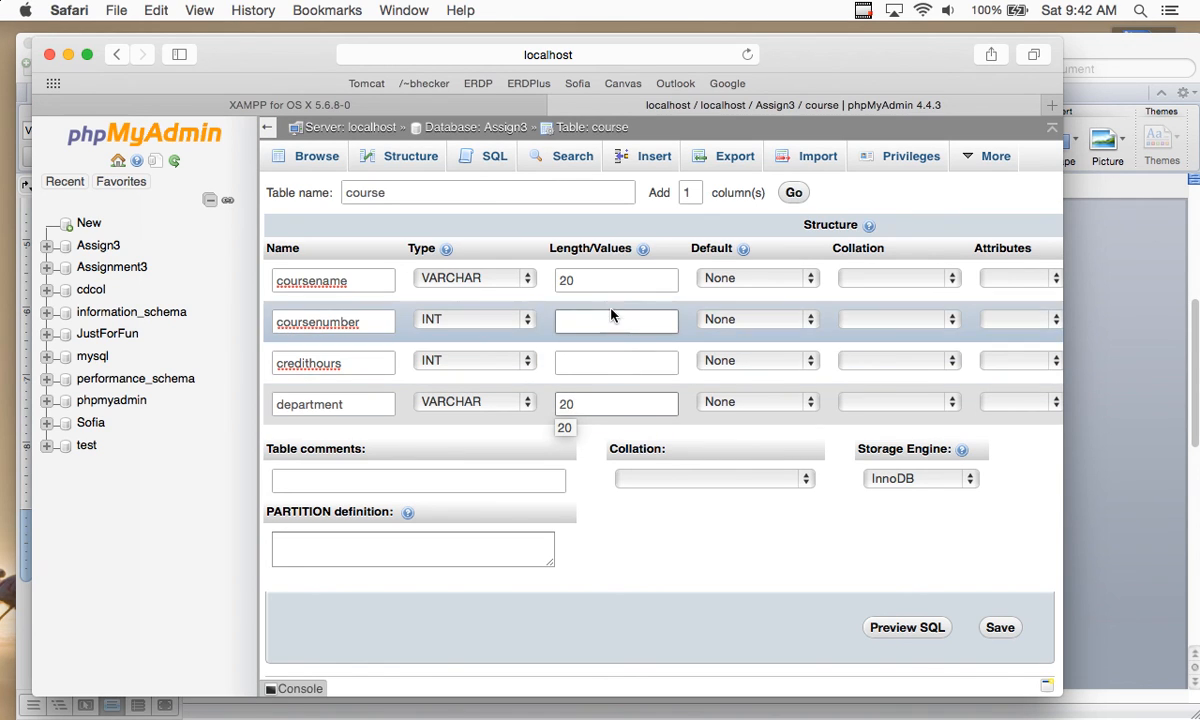
left_click(606, 266)
left_click(606, 272)
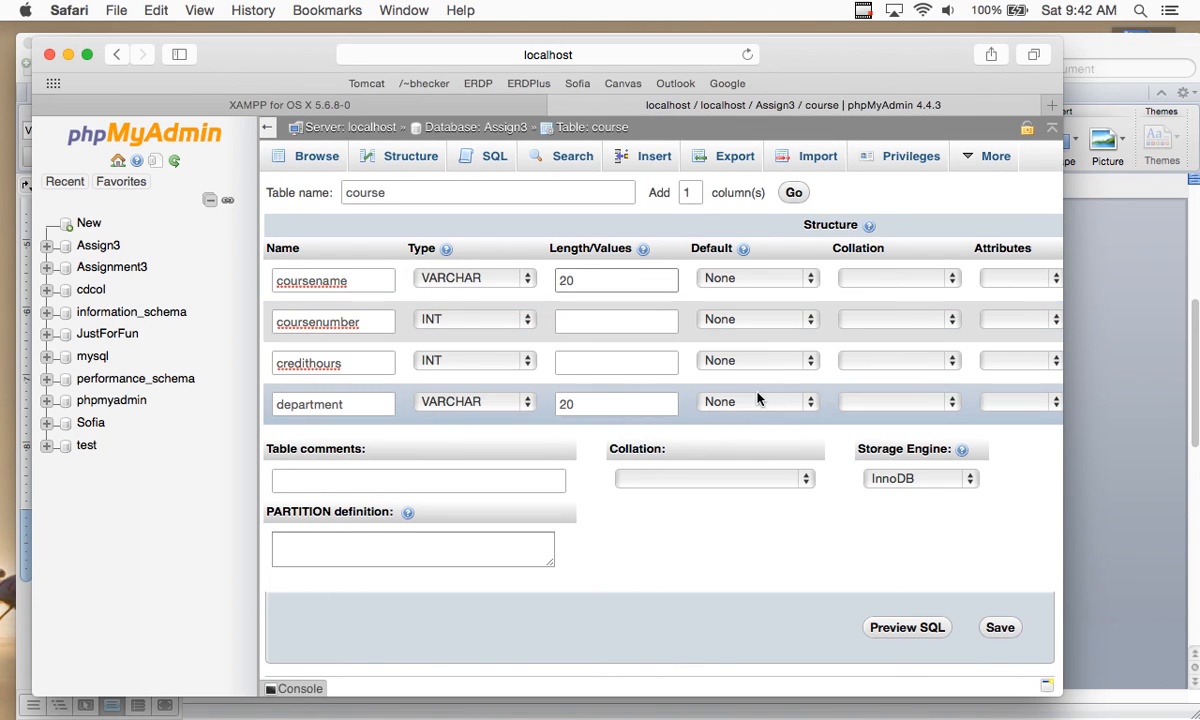
left_click(1000, 630)
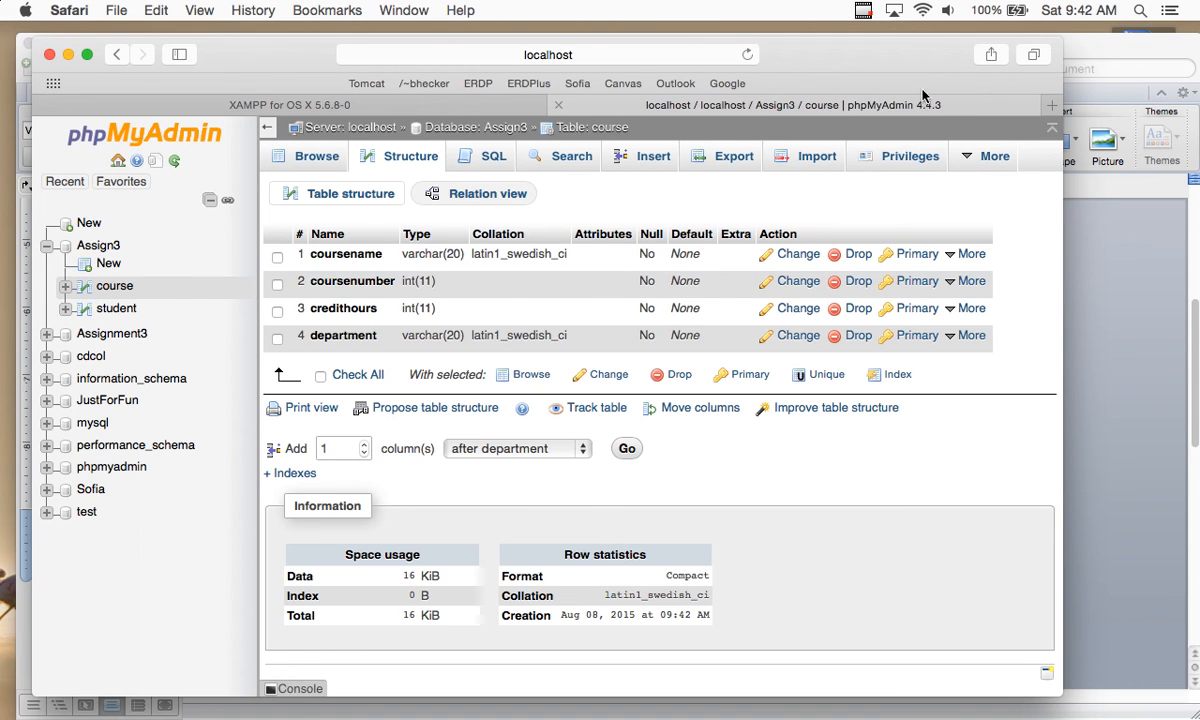
Check the PREREQUISITE schema in Word and start a new two-column table named prerequisite in Assign3
left_click(1078, 50)
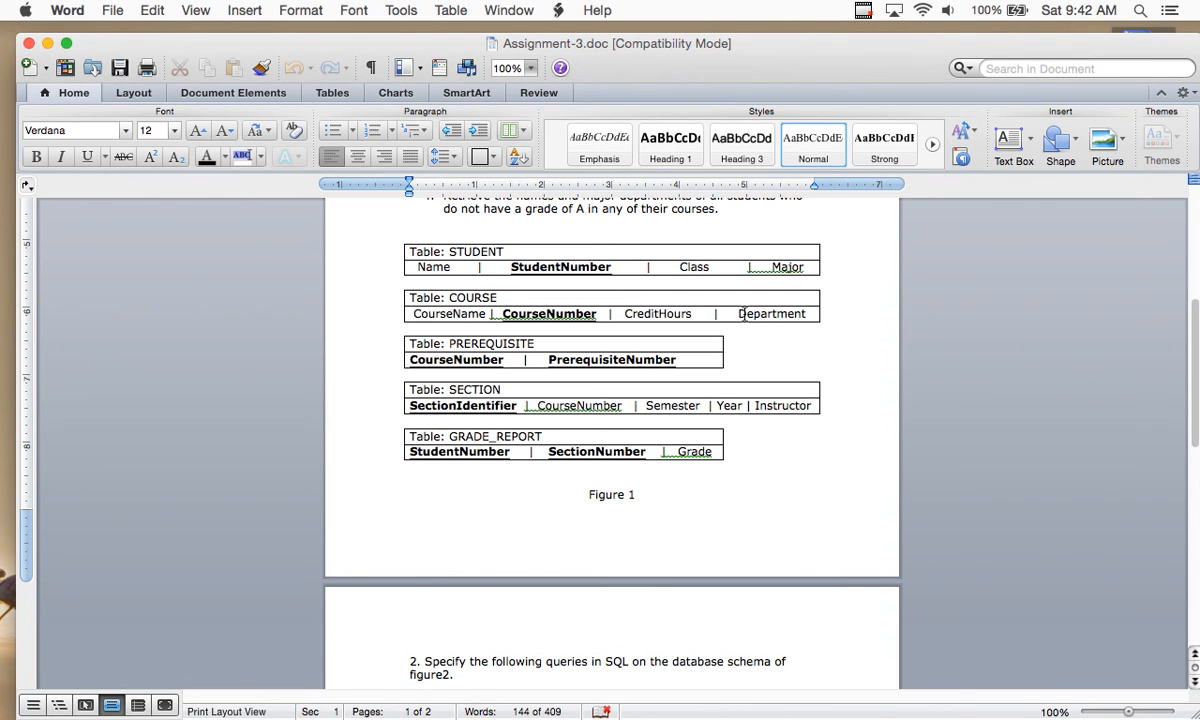
scroll(747, 419, "down", 1)
scroll(747, 419, "down", 5)
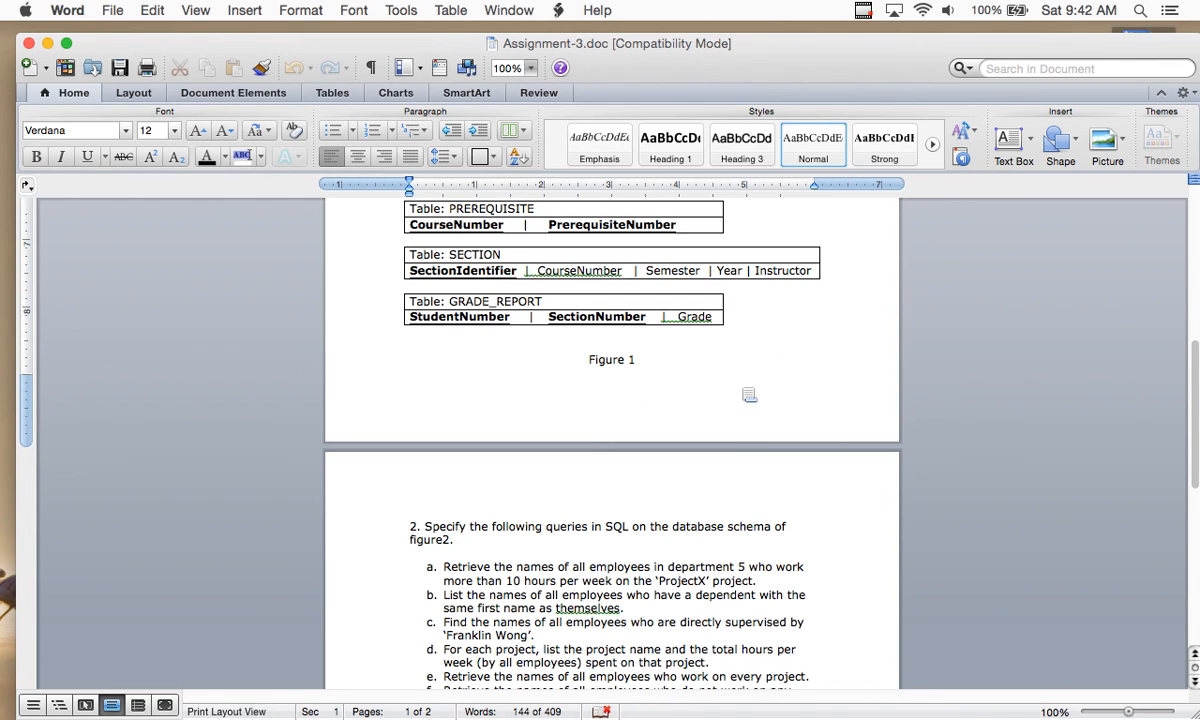
mouse_move(679, 695)
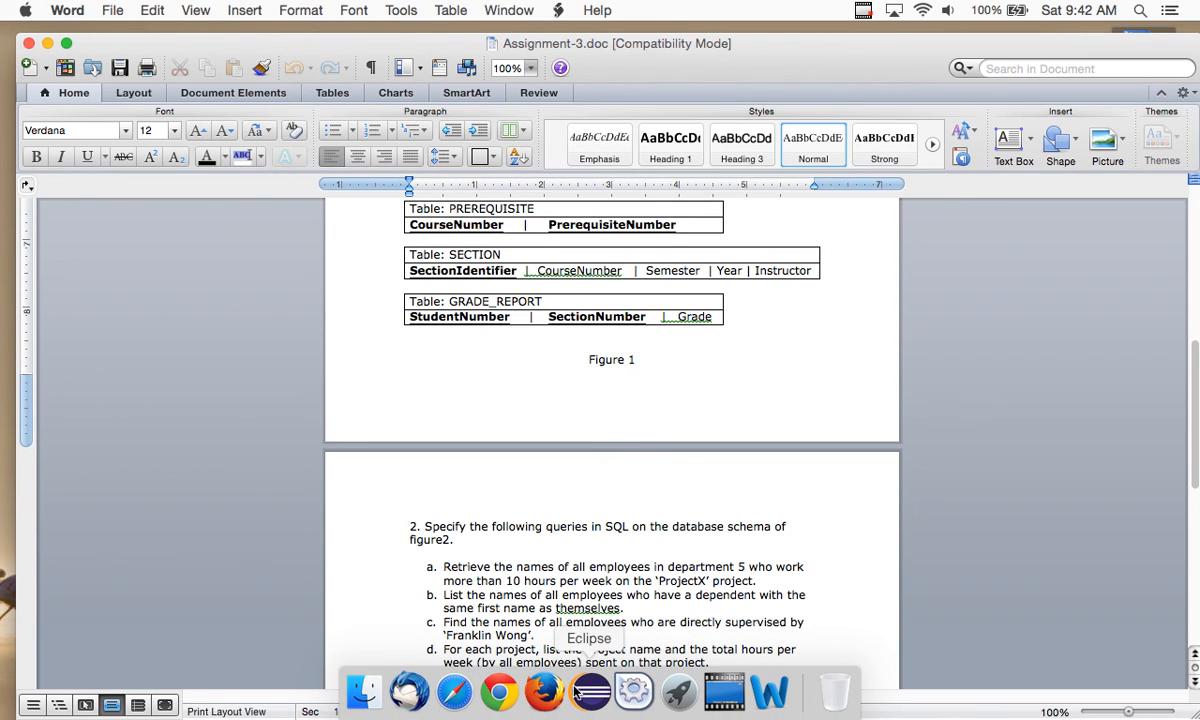
left_click(453, 690)
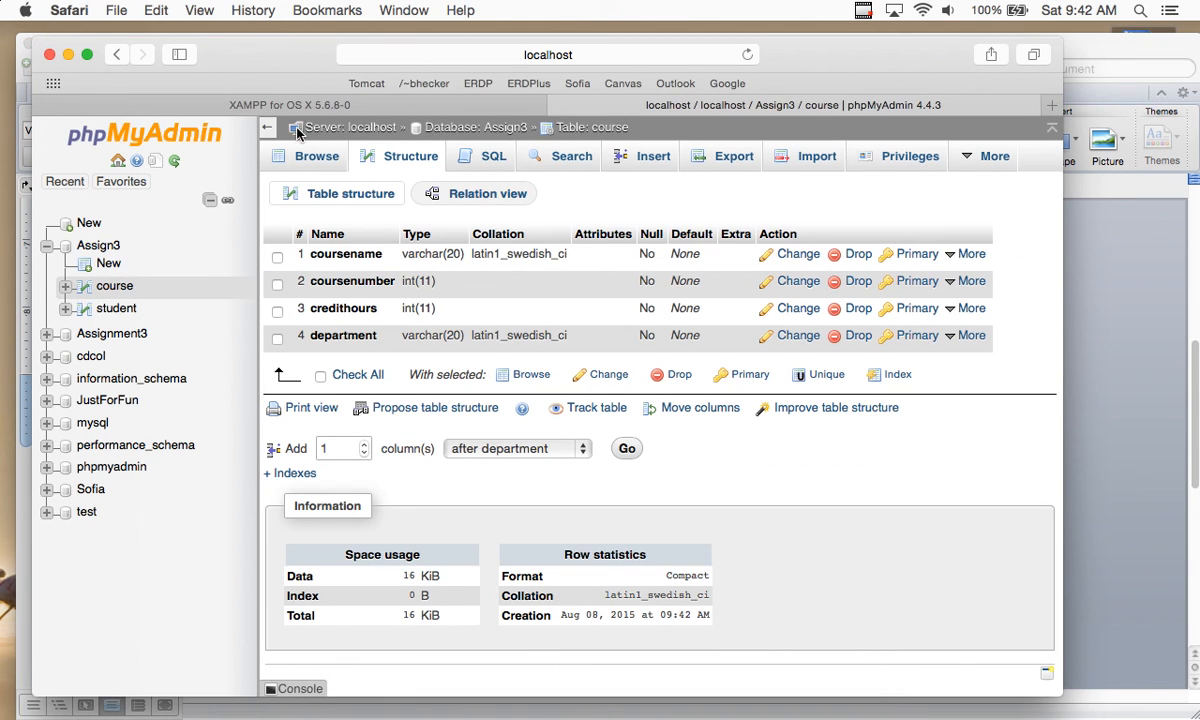
left_click(99, 244)
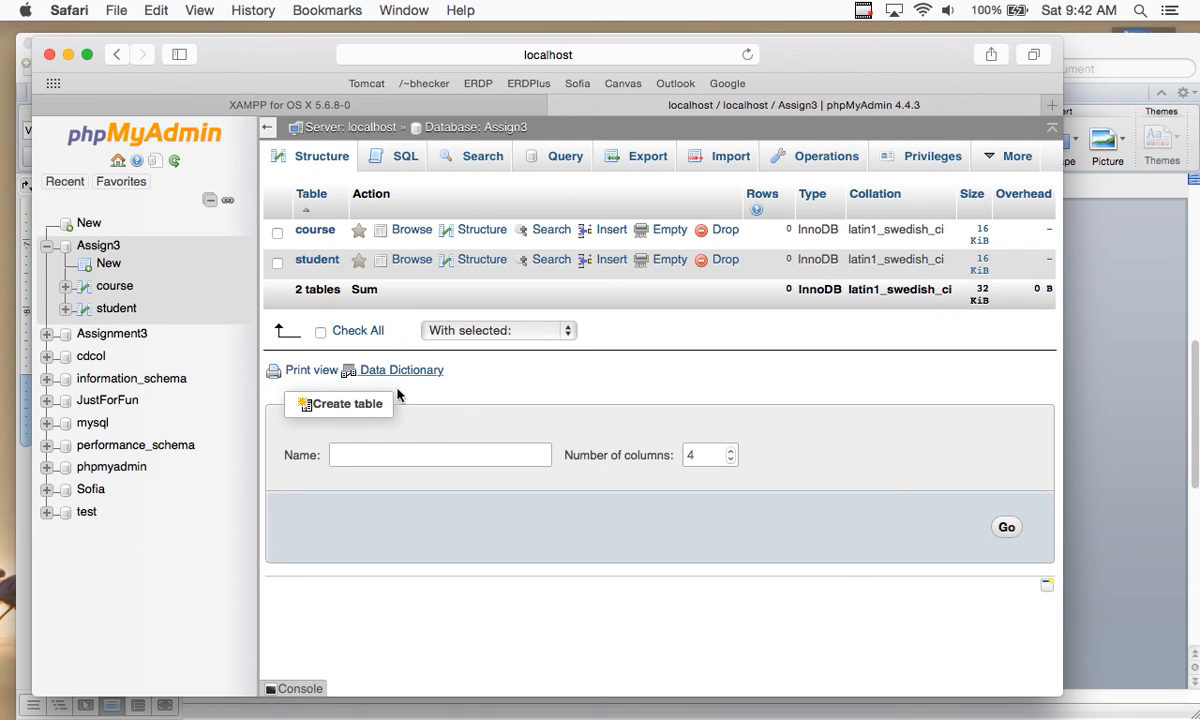
left_click(412, 453)
type("pre")
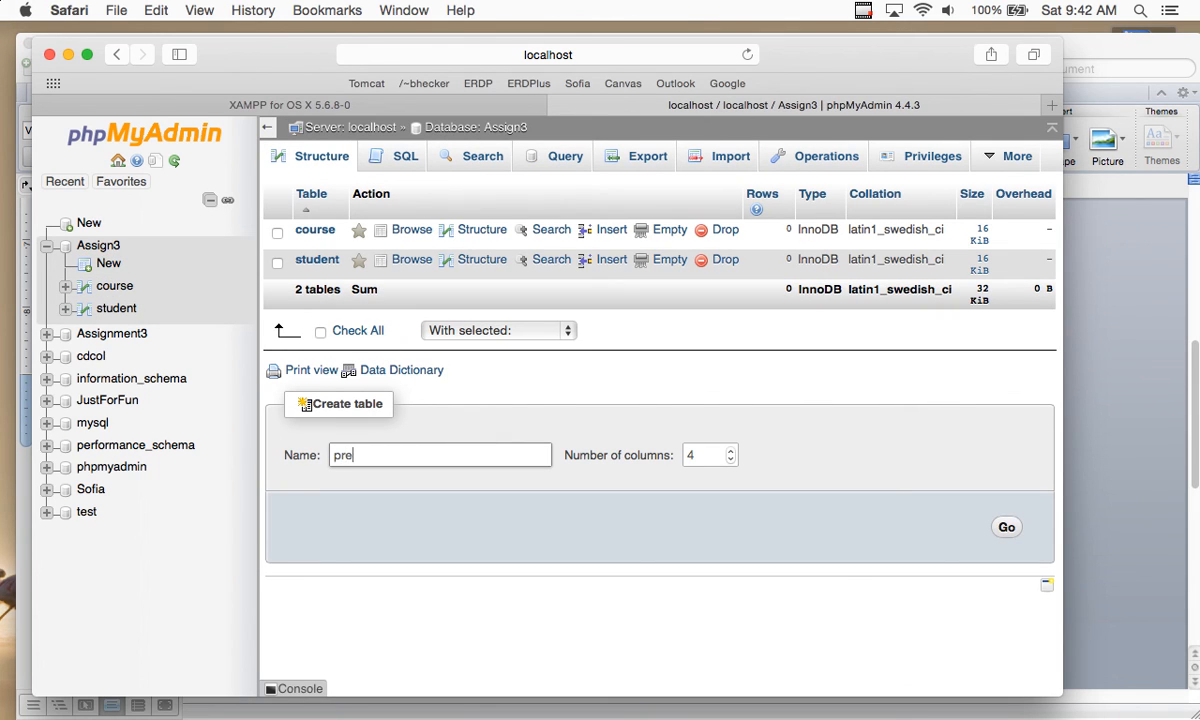
type("requisite")
left_click(703, 456)
key("BackSpace")
type("2")
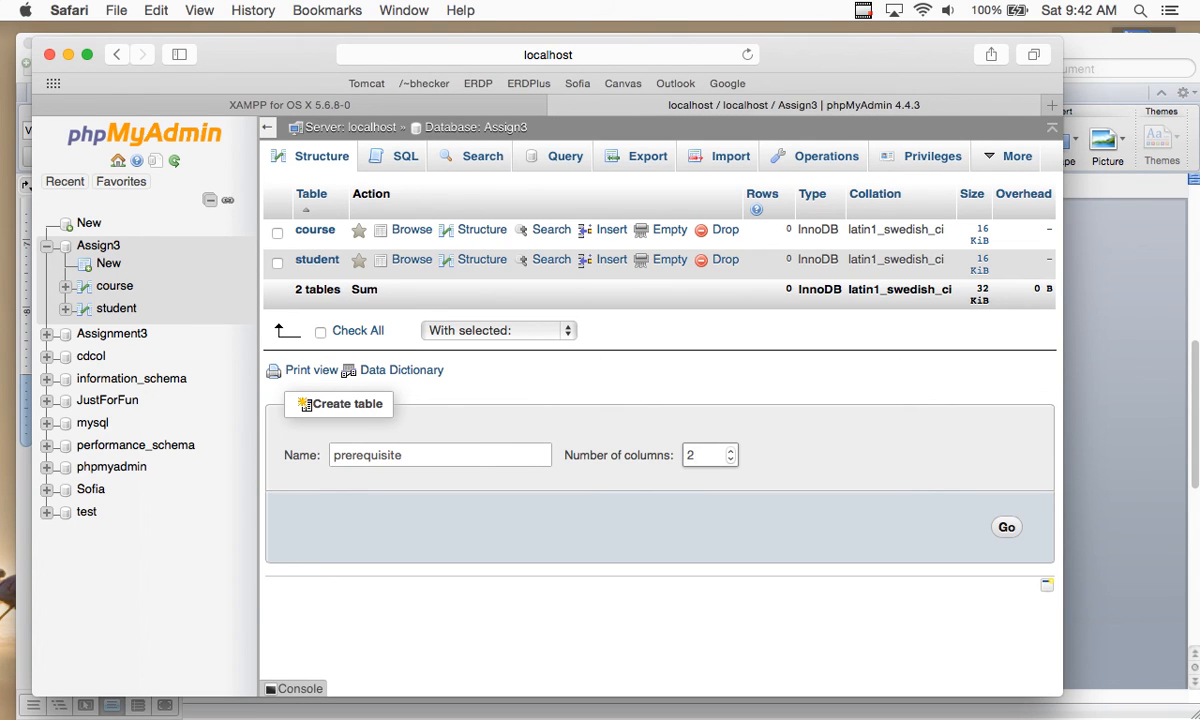
left_click(1007, 529)
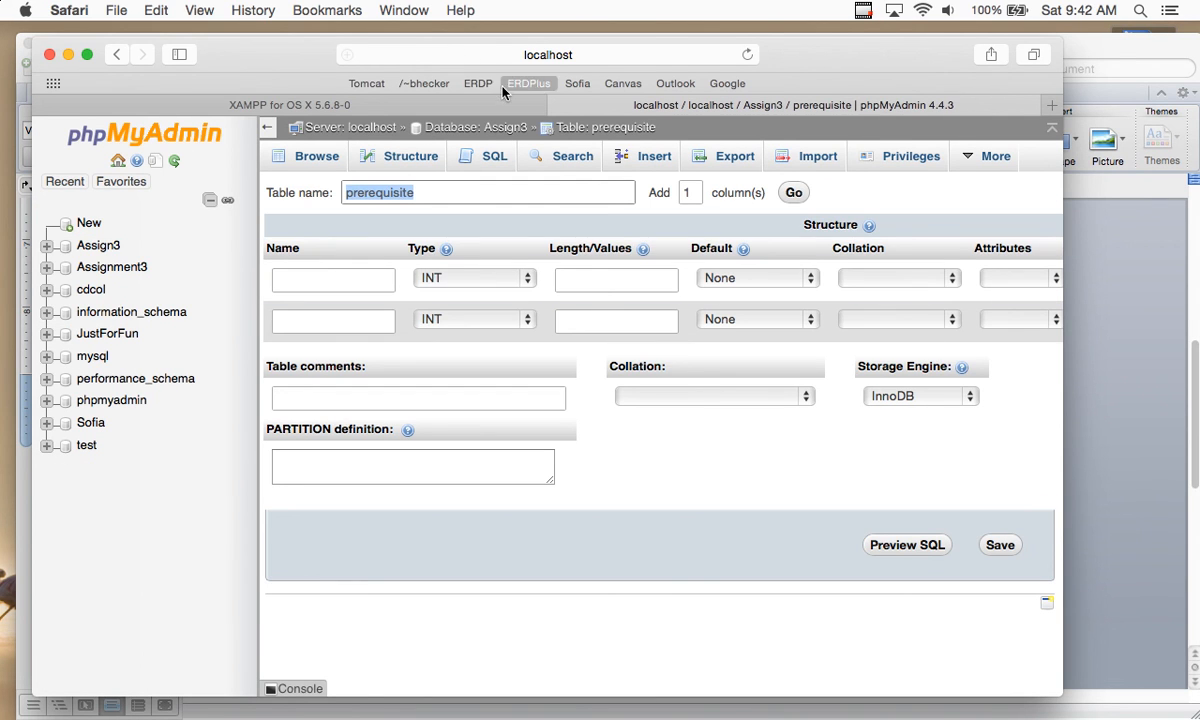
Name the two columns coursenumber and prerequisitenumber as in the Word schema, and save the prerequisite table
left_click(1140, 49)
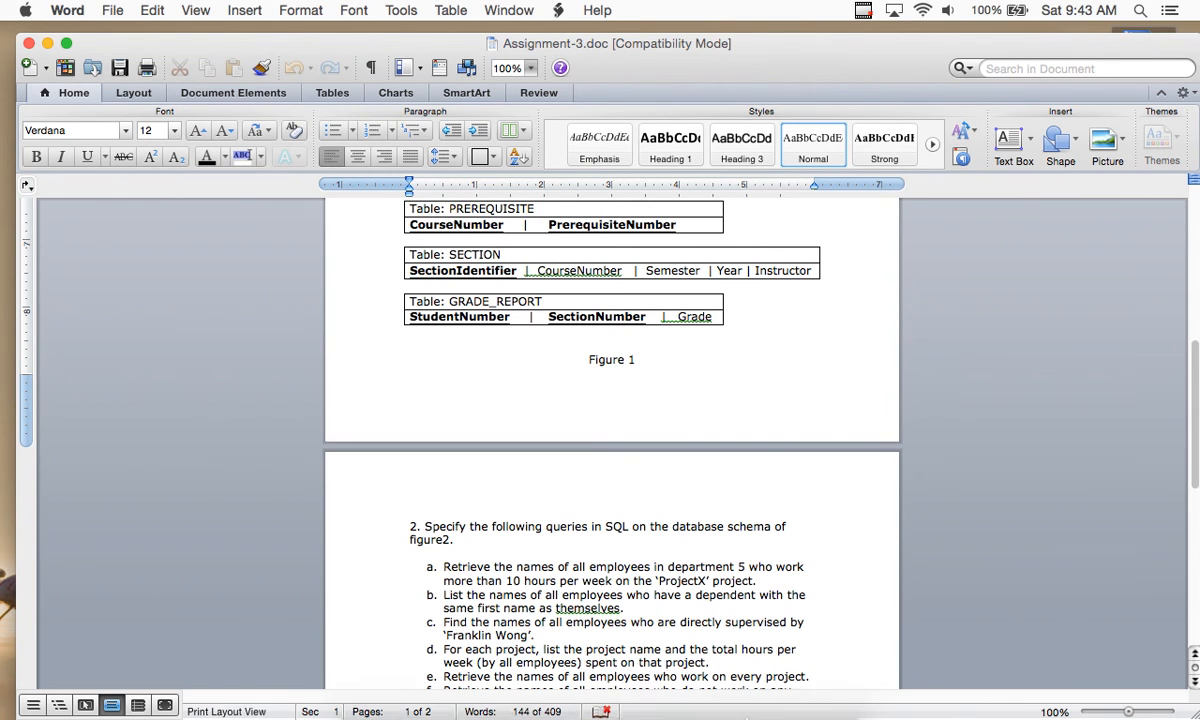
mouse_move(756, 717)
left_click(458, 703)
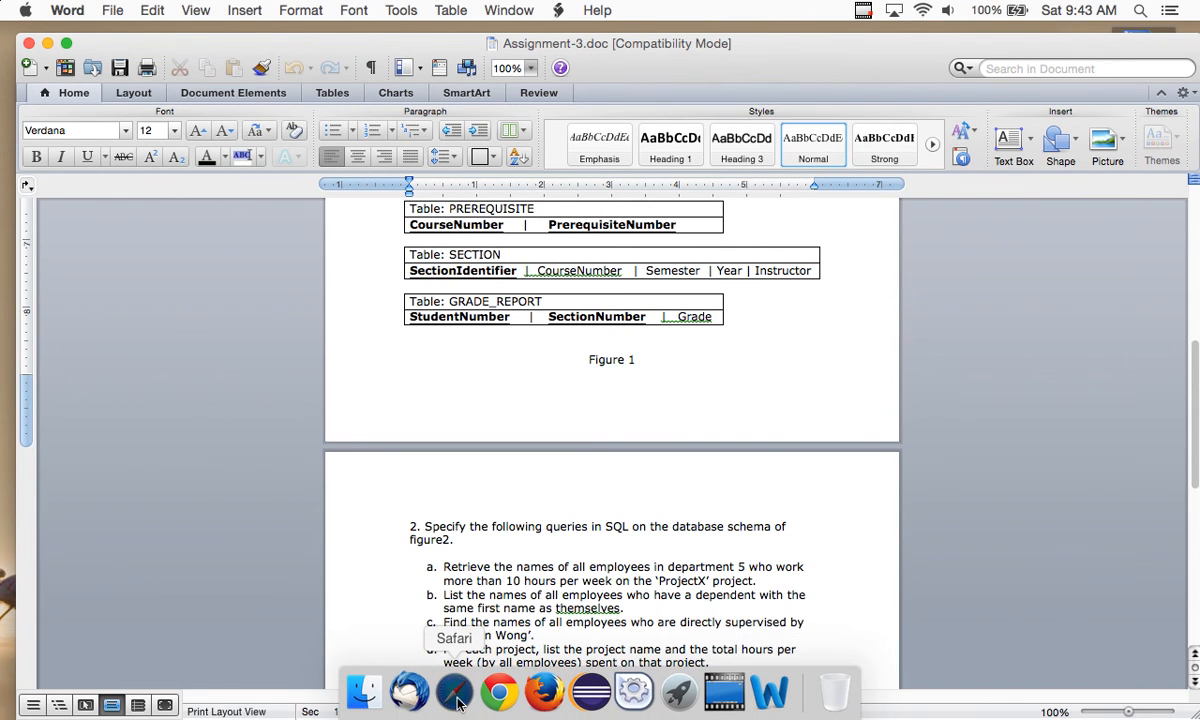
left_click(332, 281)
type("coursenumber")
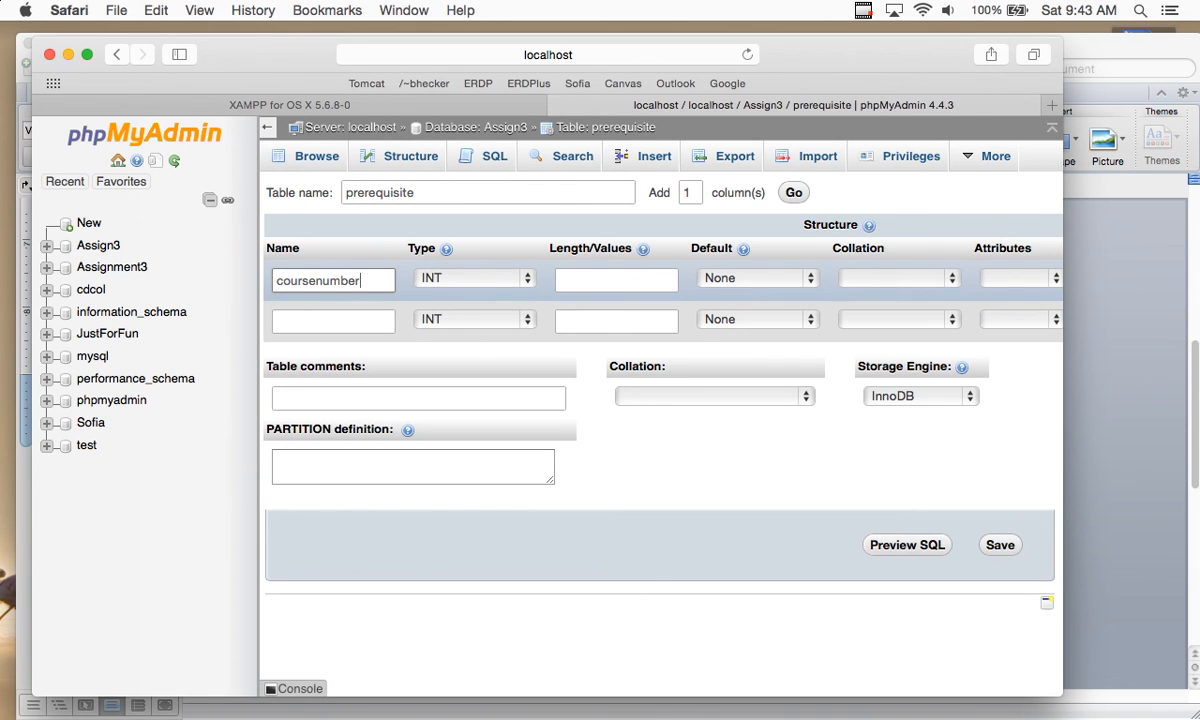
left_click(316, 318)
type("prerequ")
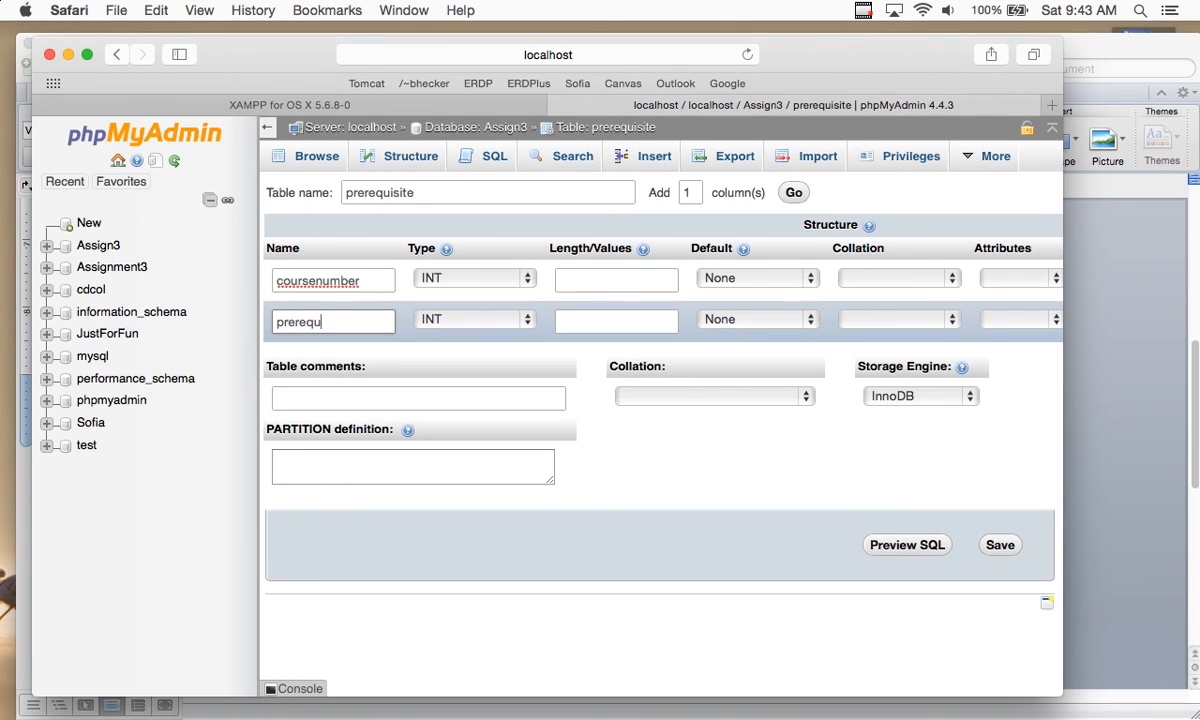
type("isitenumber")
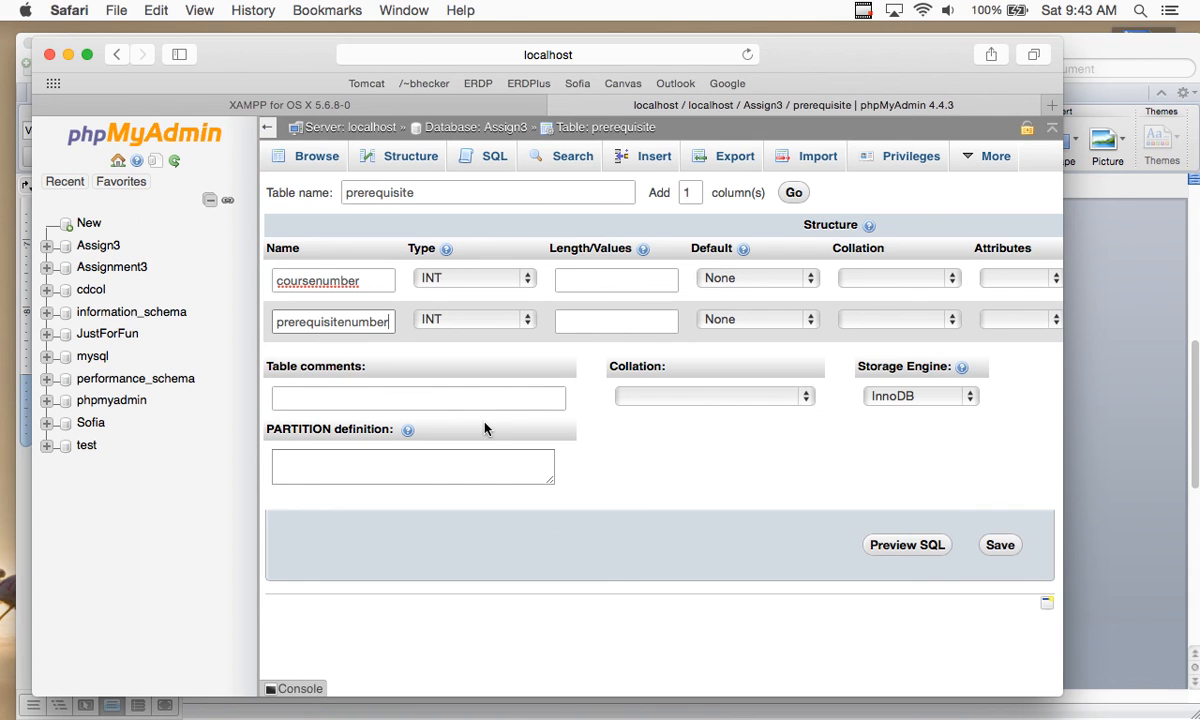
left_click(1002, 548)
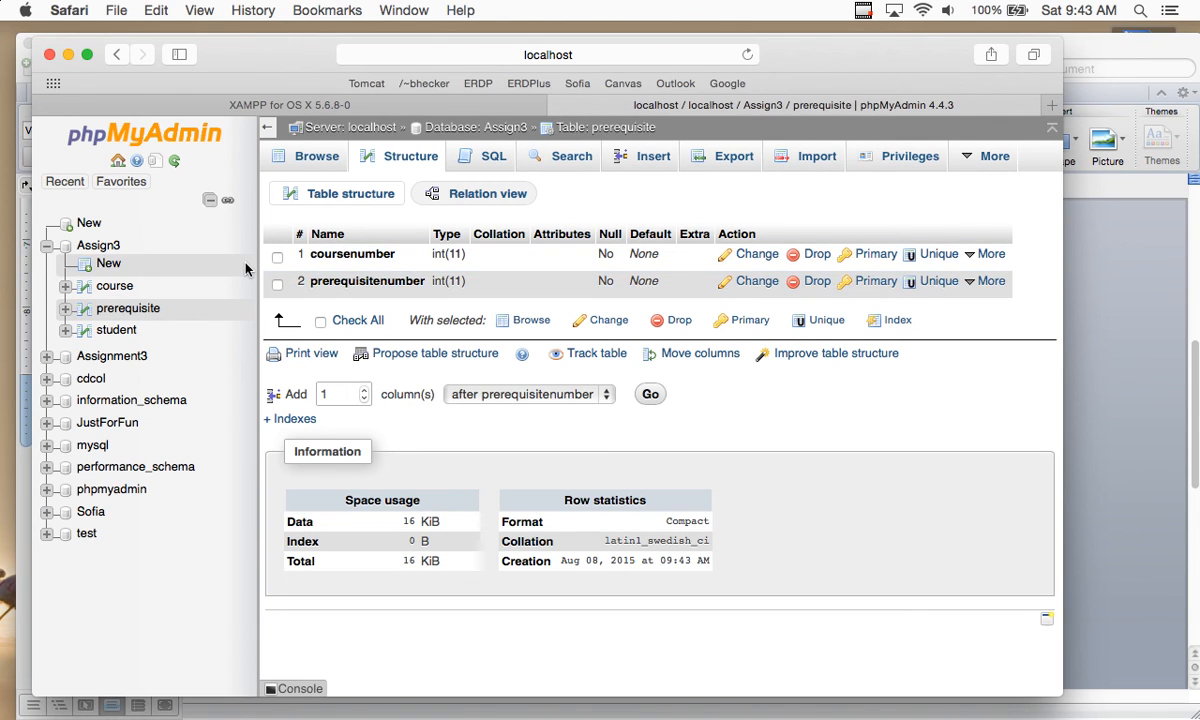
Return to the Assign3 database, check the SECTION schema in Word, and name a new table section in phpMyAdmin
left_click(100, 246)
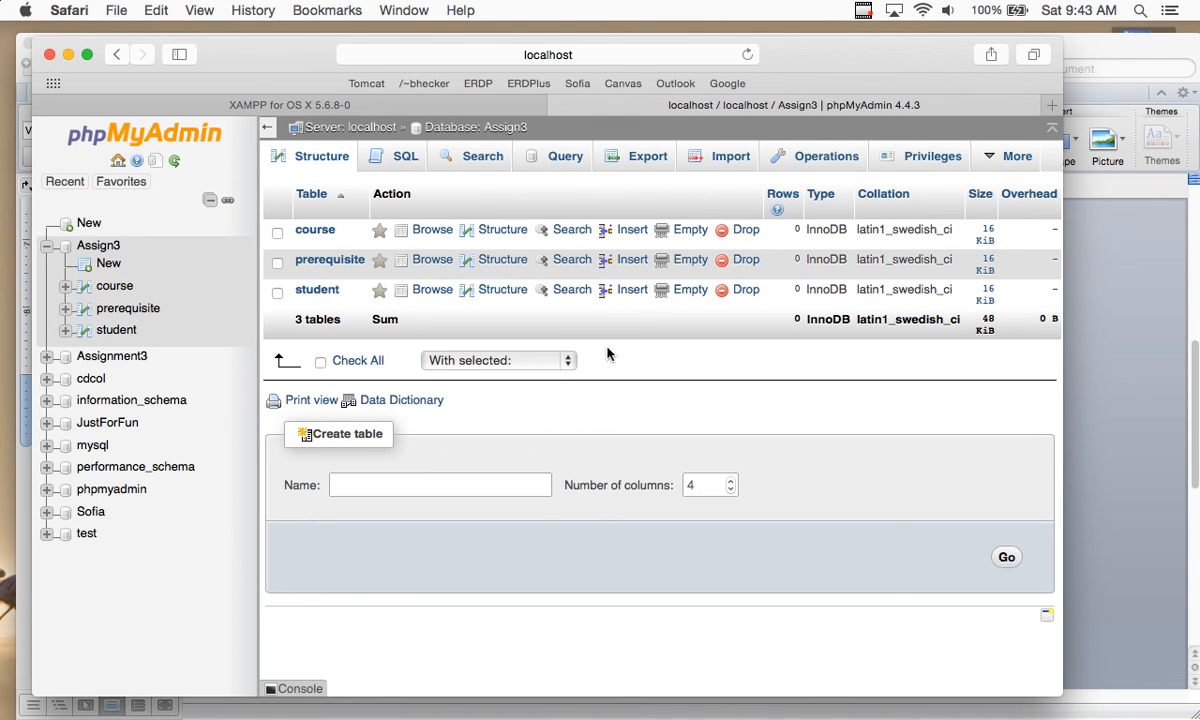
left_click(1082, 45)
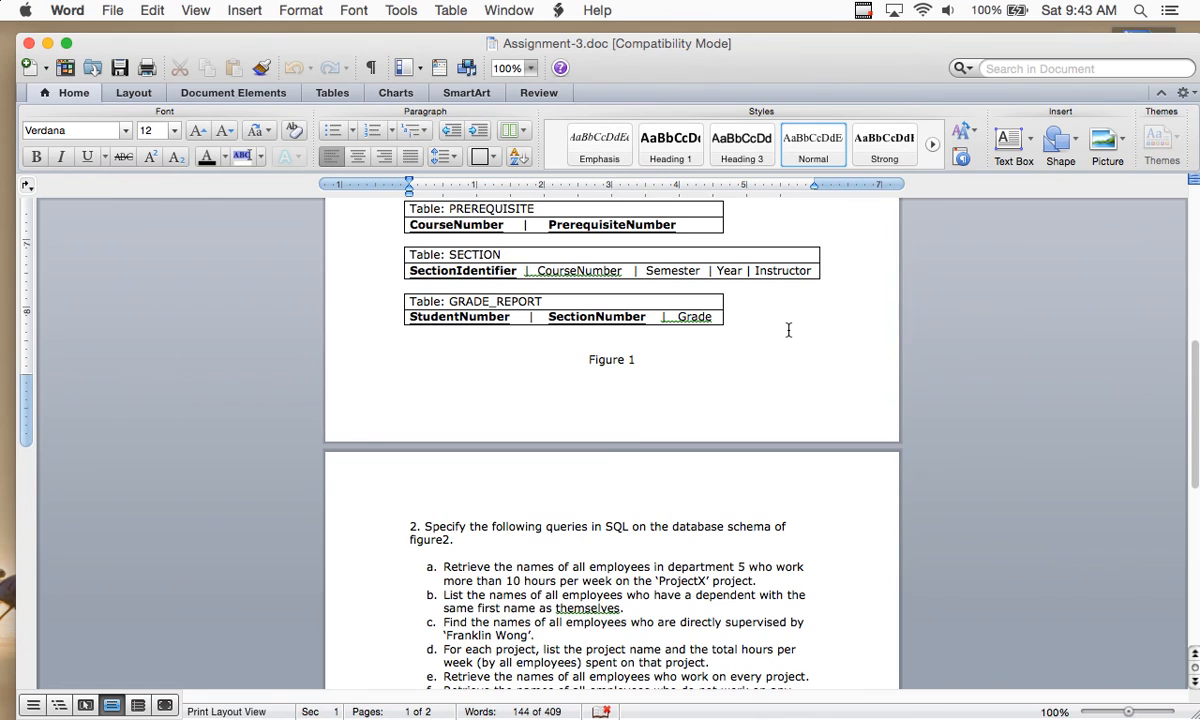
scroll(788, 330, "down", 2)
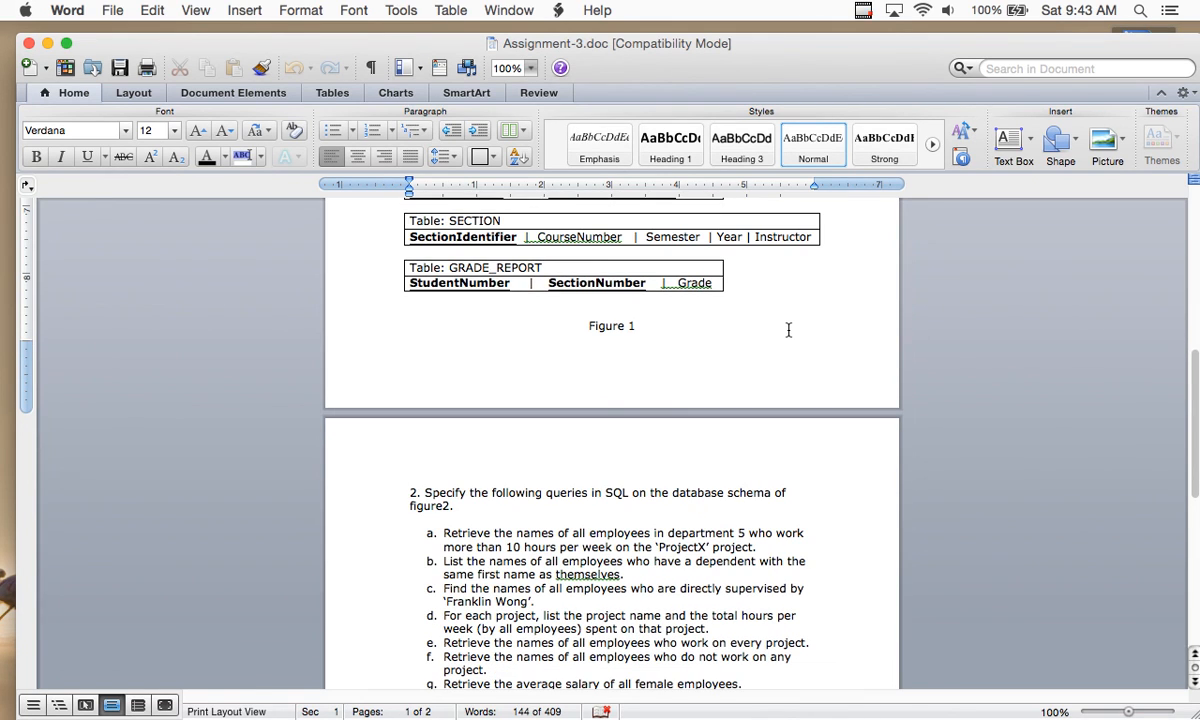
mouse_move(776, 712)
mouse_move(836, 717)
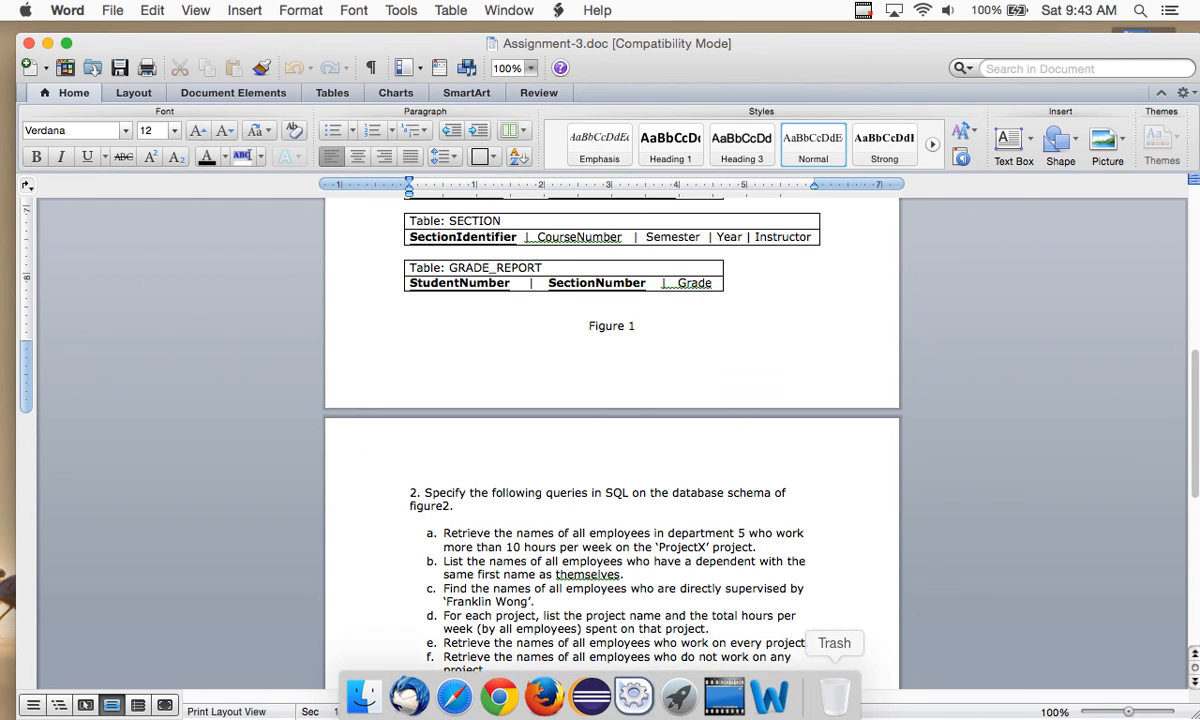
left_click(453, 690)
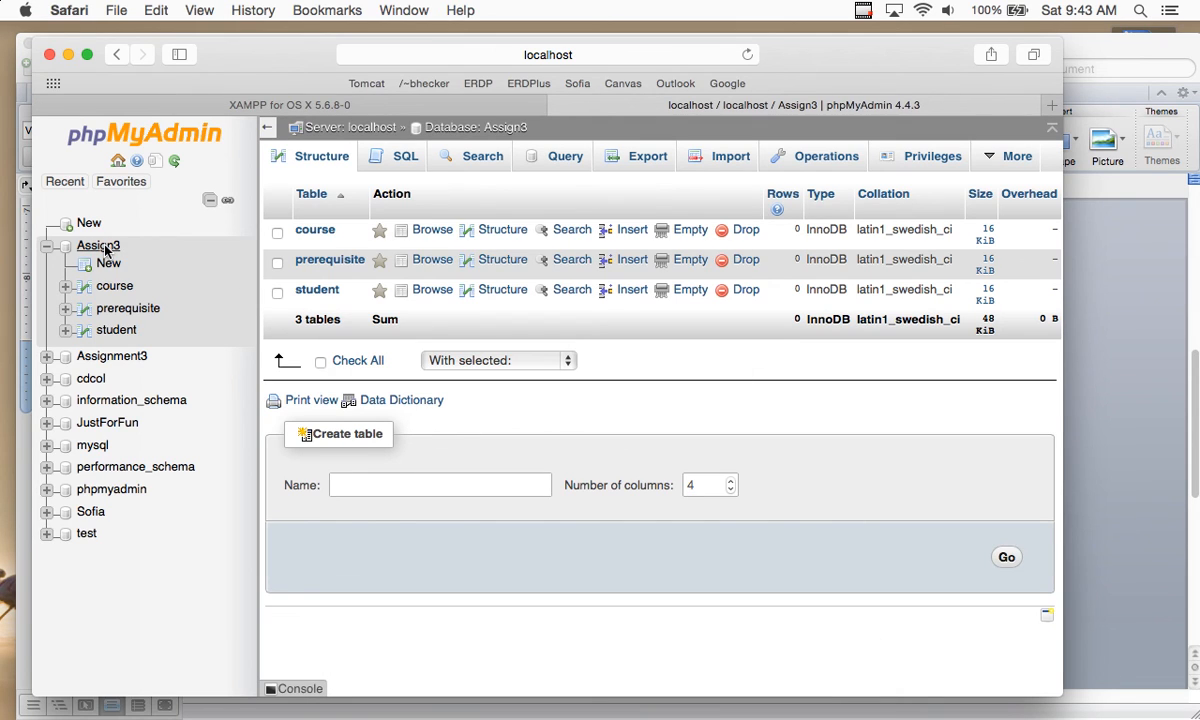
left_click(389, 489)
type("section")
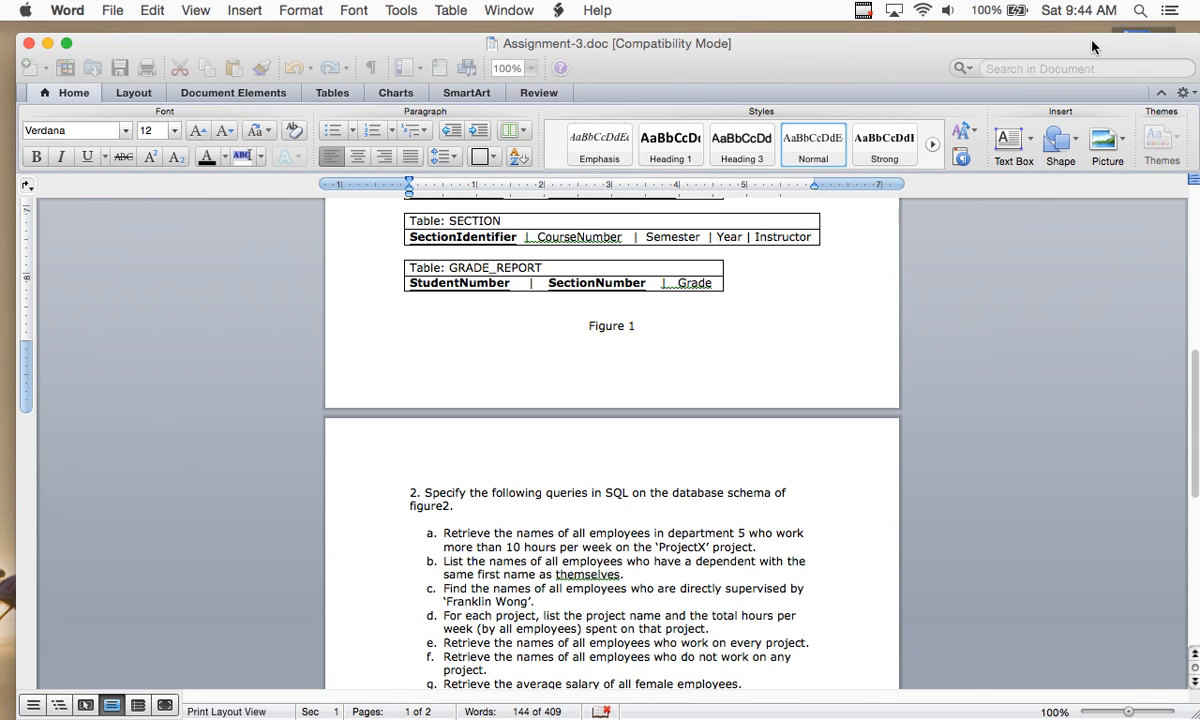
Recheck the SECTION schema in Word, then set the new section table to five columns and proceed to its column definitions
left_click(1088, 40)
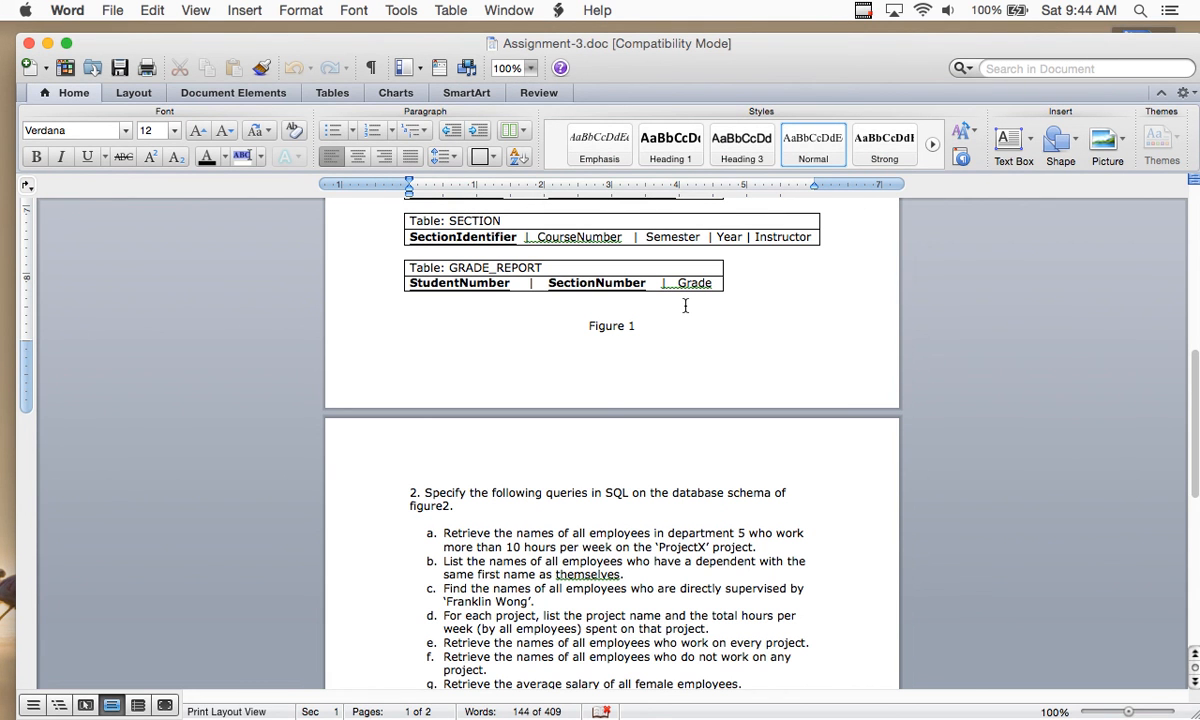
mouse_move(645, 672)
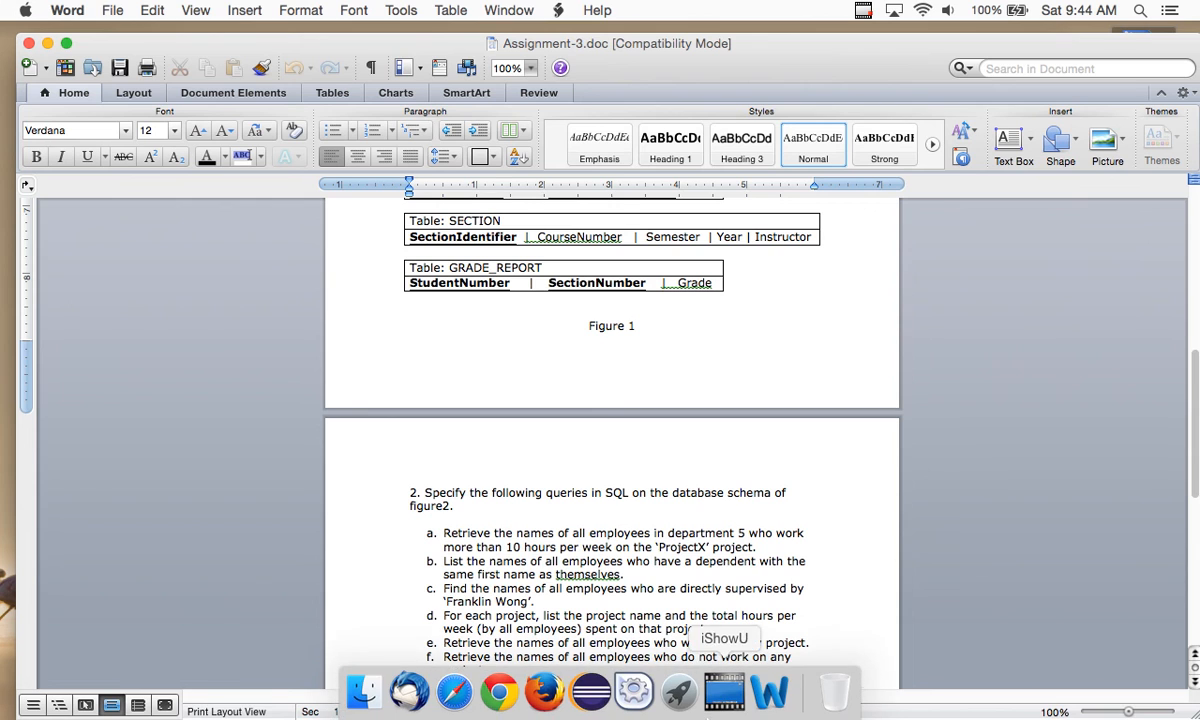
left_click(455, 692)
left_click(705, 489)
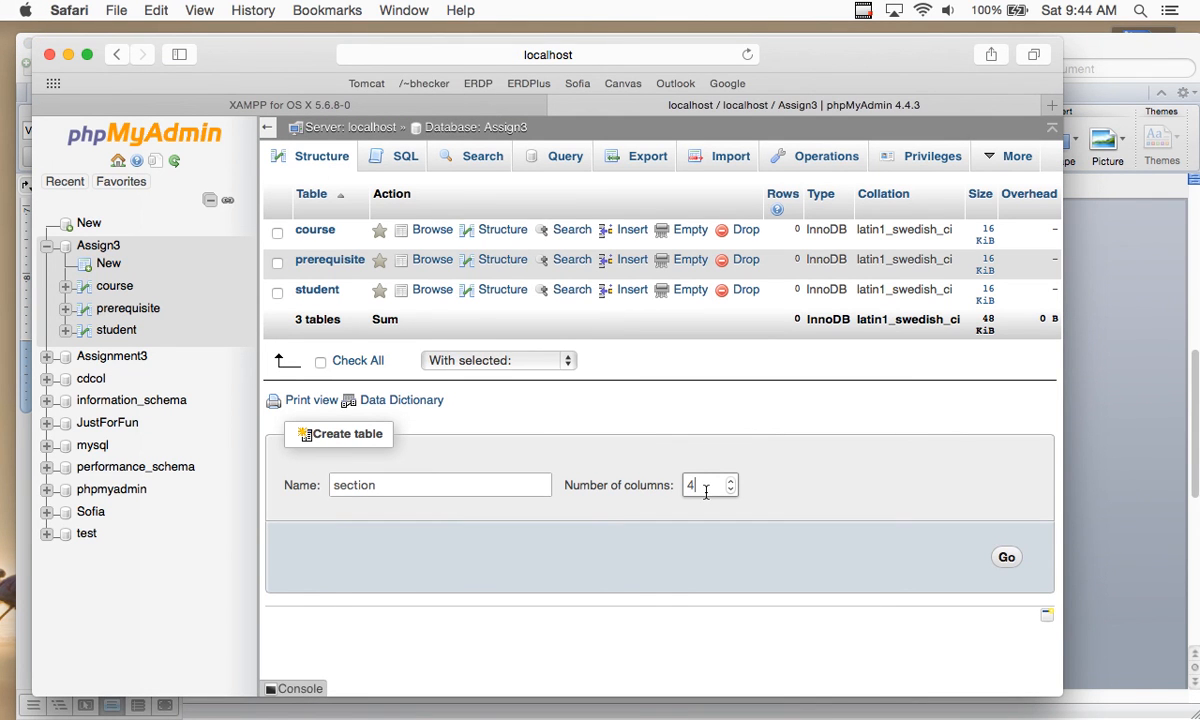
key("BackSpace")
type("5")
left_click(1006, 558)
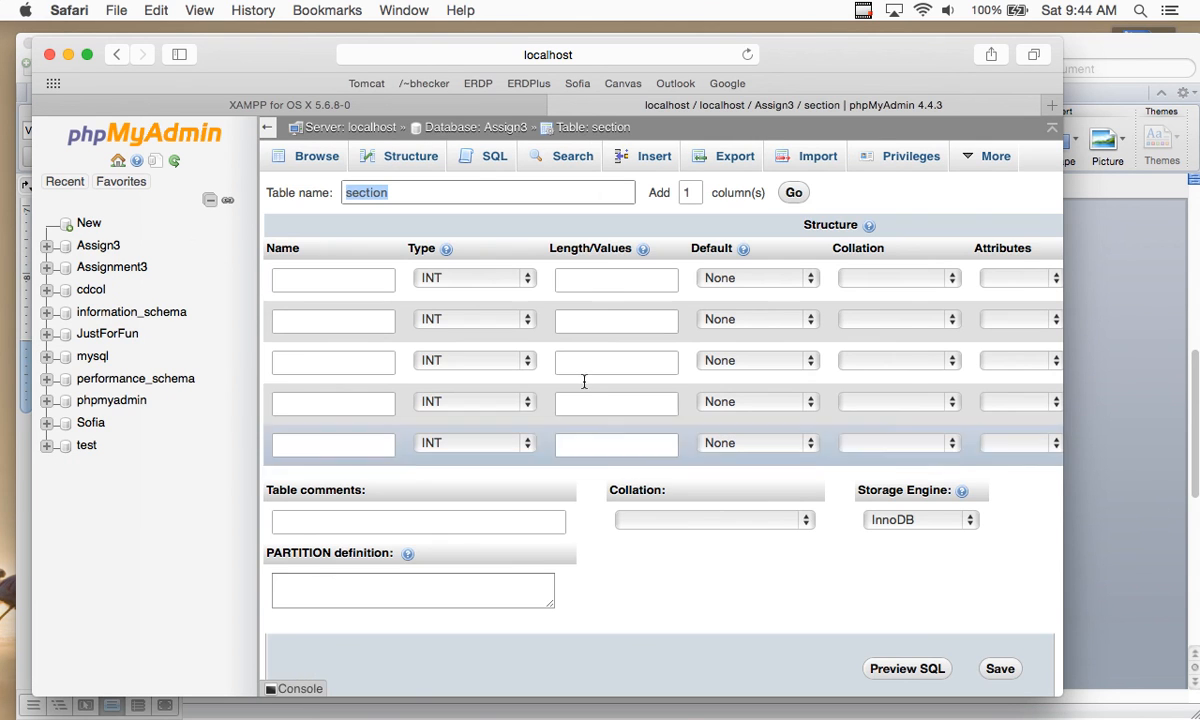
Name the section table's first two columns sectionidentifier and coursenumber, following the SECTION schema in Word
left_click(1126, 43)
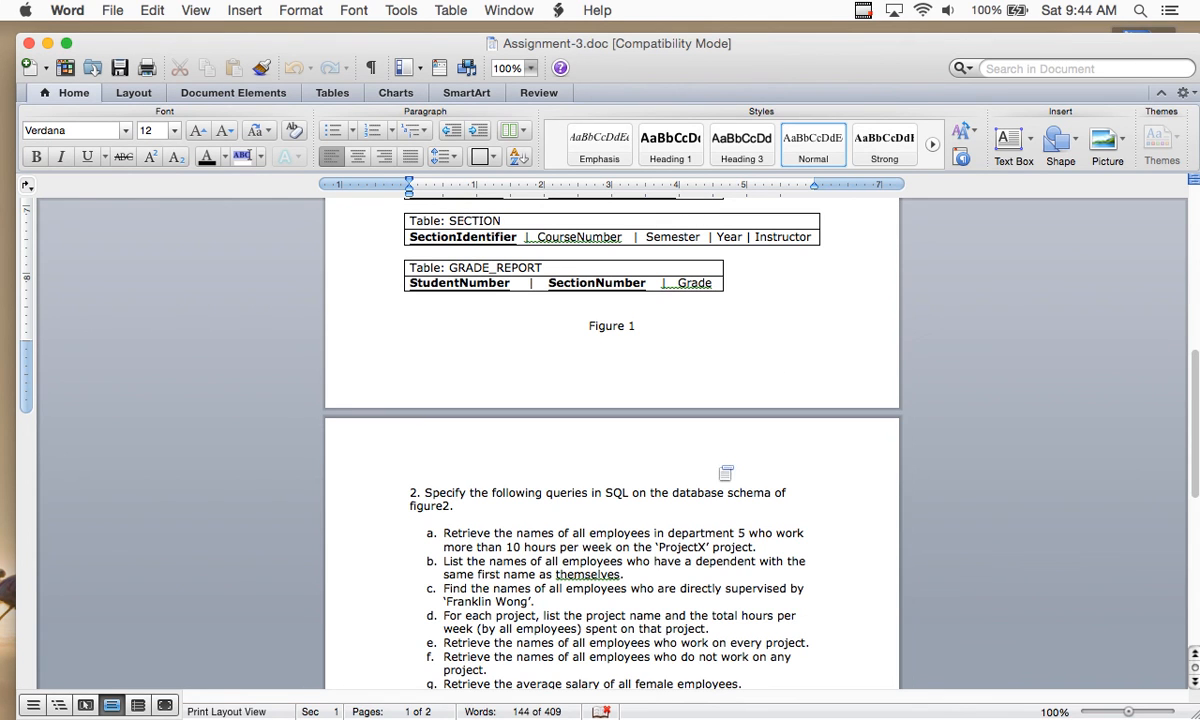
mouse_move(680, 705)
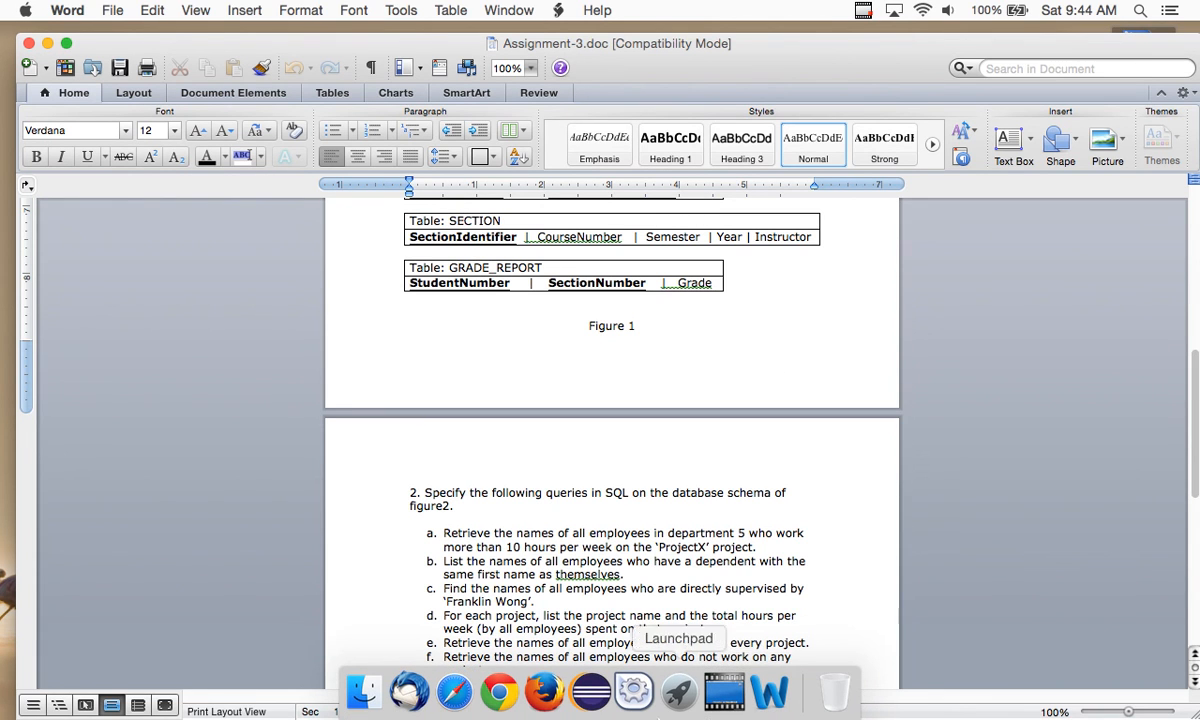
left_click(453, 698)
left_click(361, 277)
type("sectionidentifier")
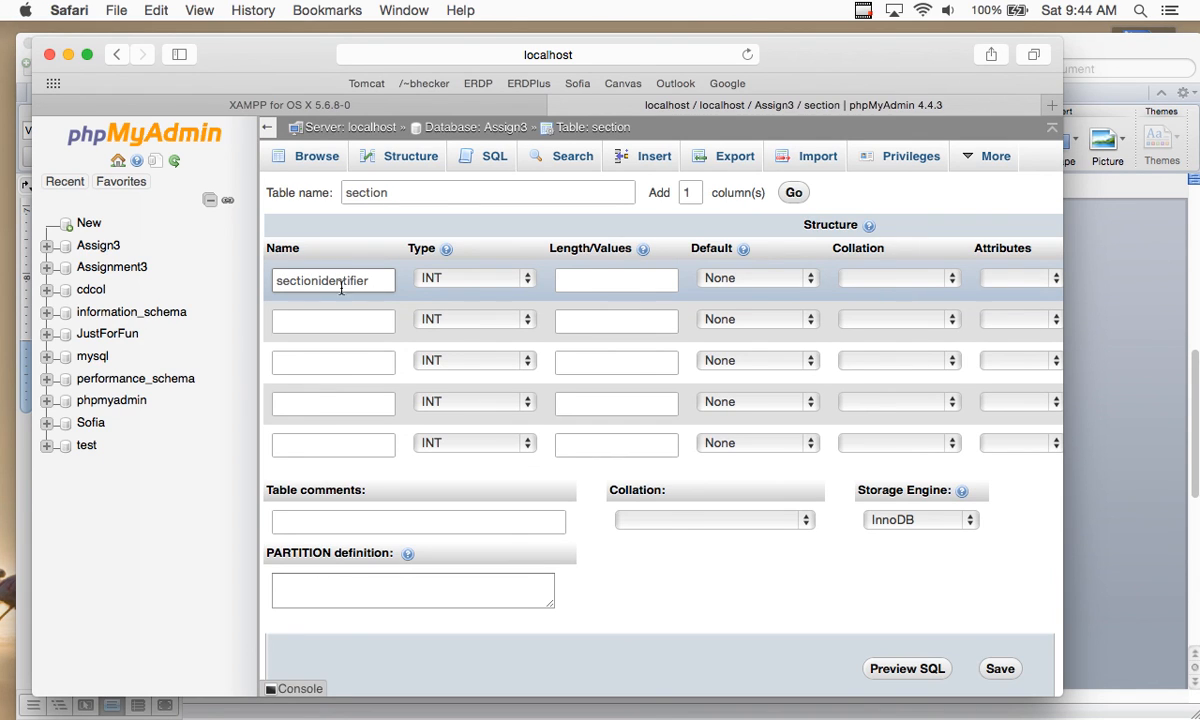
left_click(328, 321)
type("cour")
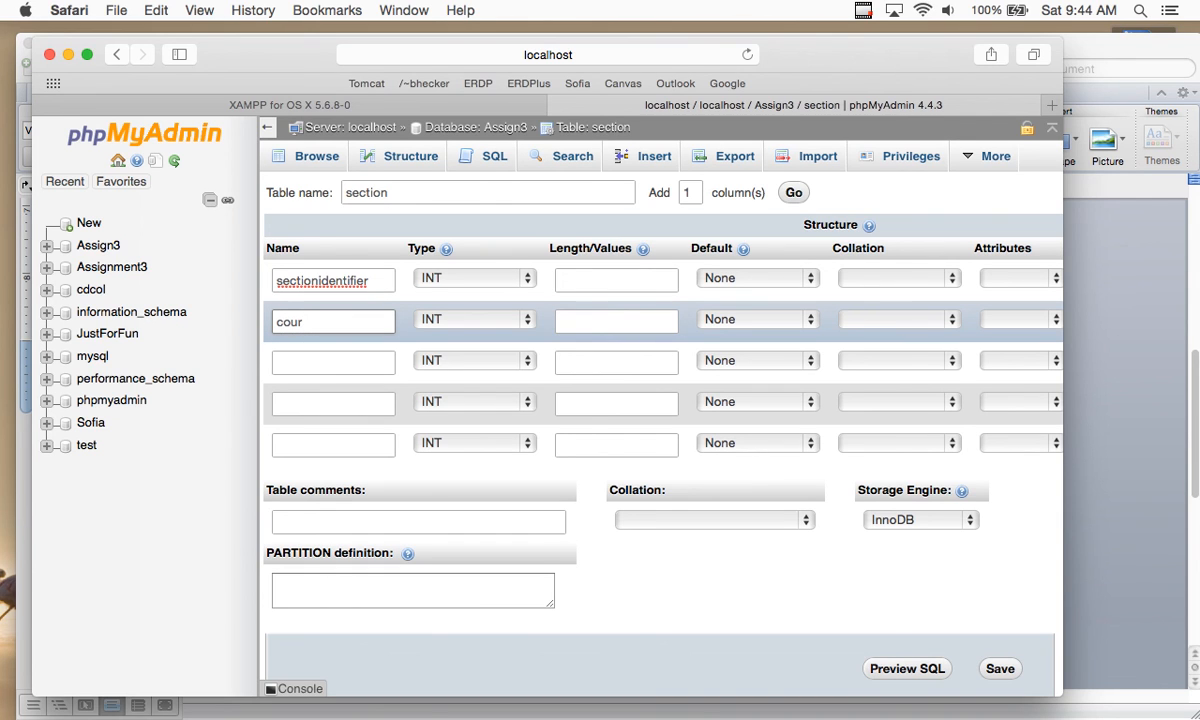
type("senumber")
Name the remaining three section columns semester, year and instructor, following the Word schema
left_click(1085, 40)
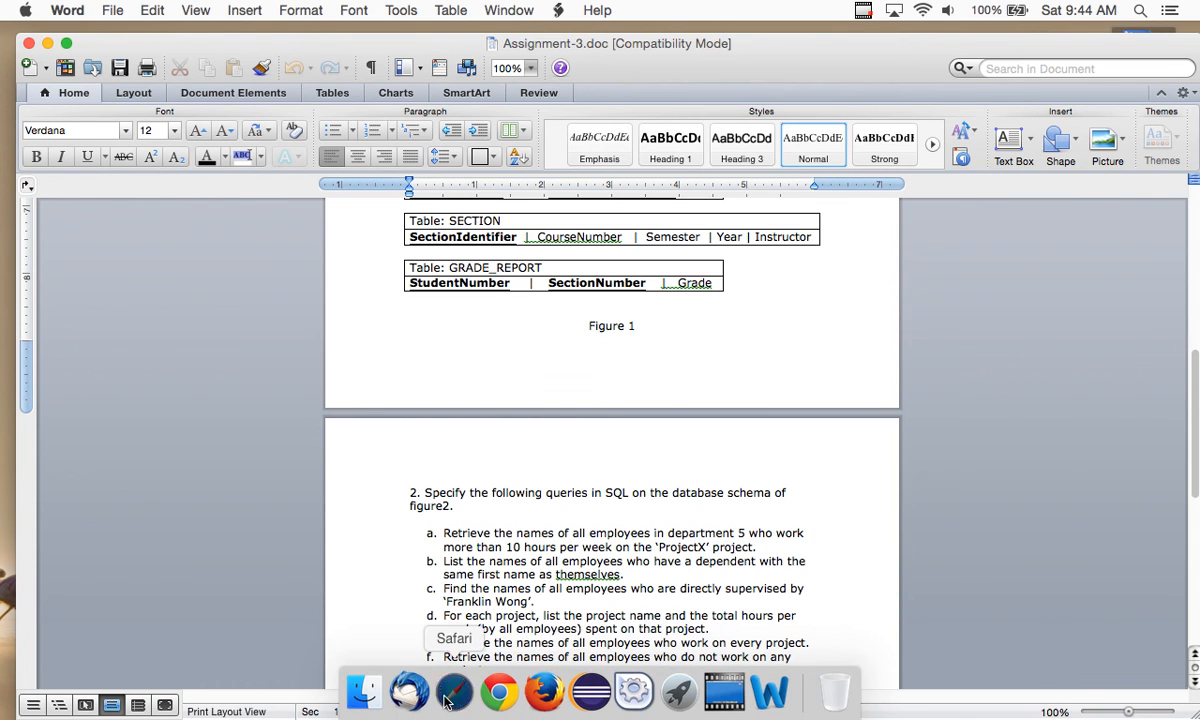
left_click(453, 710)
left_click(378, 368)
type("sem")
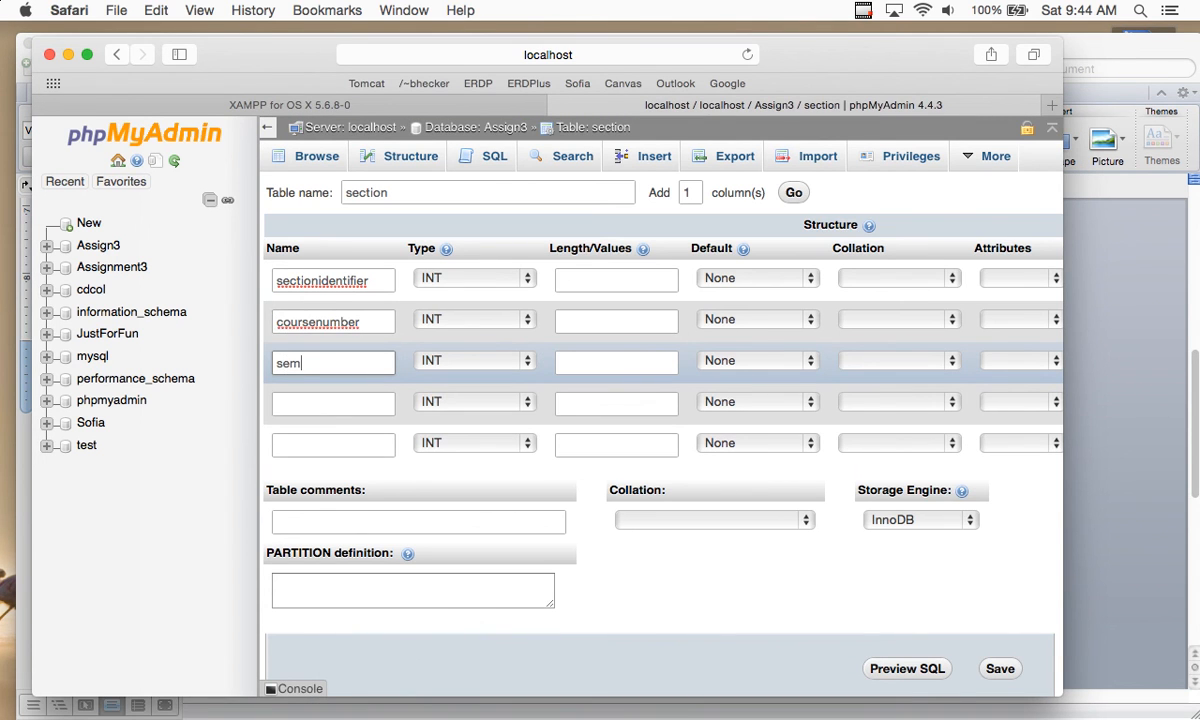
type("ester")
left_click(362, 405)
type("year")
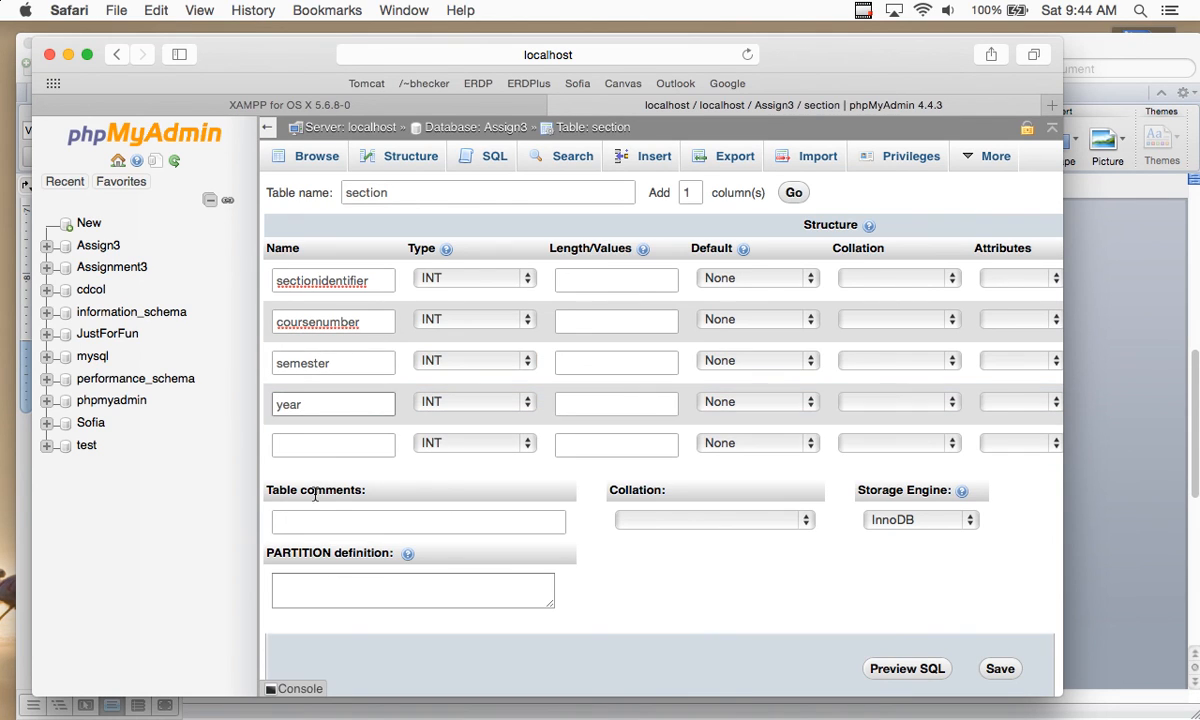
left_click(308, 444)
type("instructor")
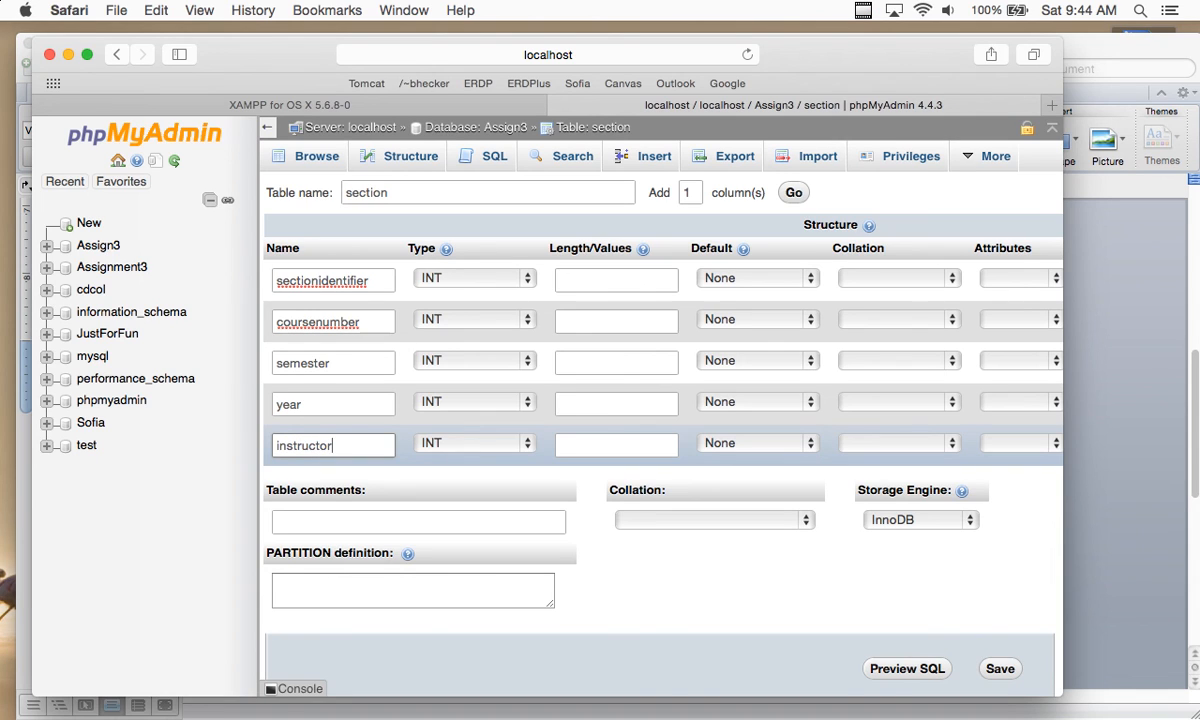
Set the instructor column to type VARCHAR with length 20 and save the section table
left_click(455, 448)
left_click(452, 461)
left_click(592, 447)
type("20")
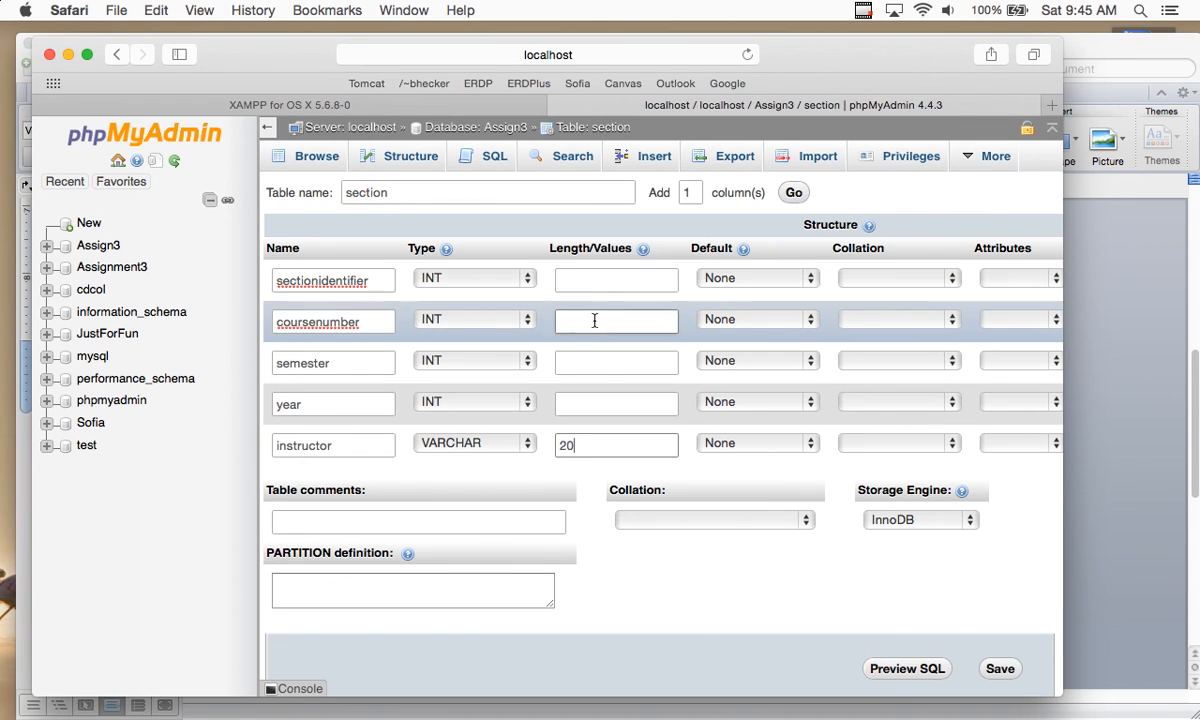
left_click(1003, 670)
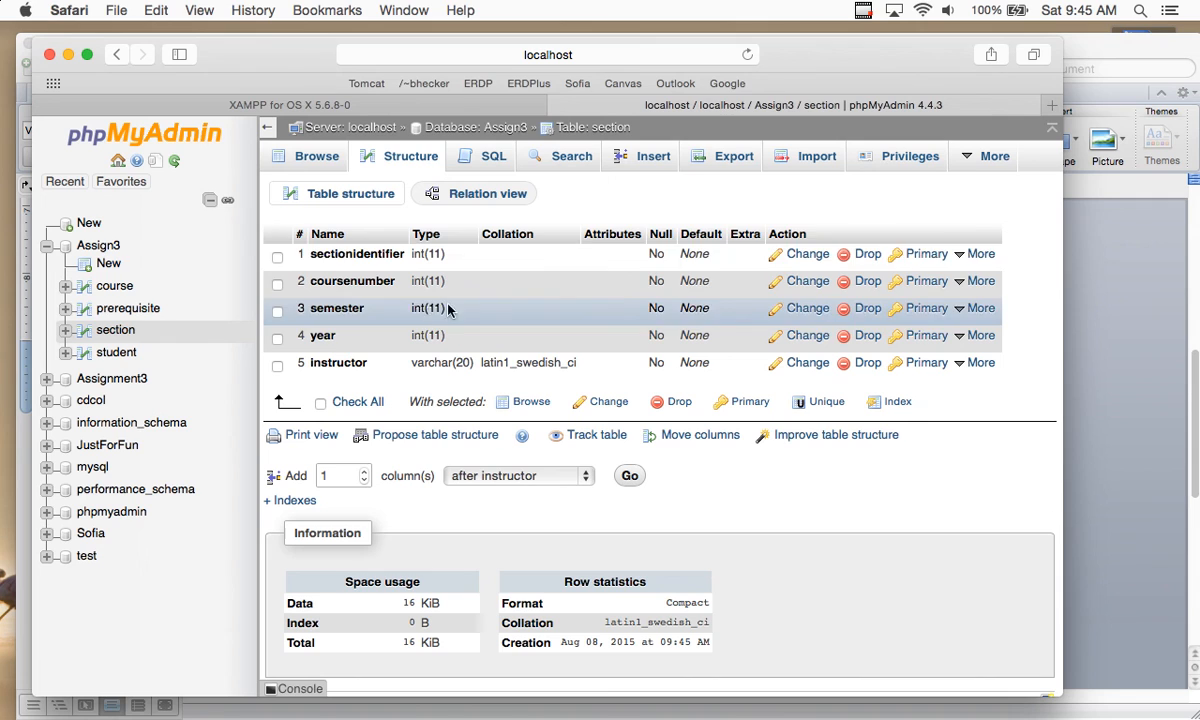
Return to the Assign3 database, check the GRADE_REPORT schema in Word, and name a new table grade_report in phpMyAdmin
left_click(105, 245)
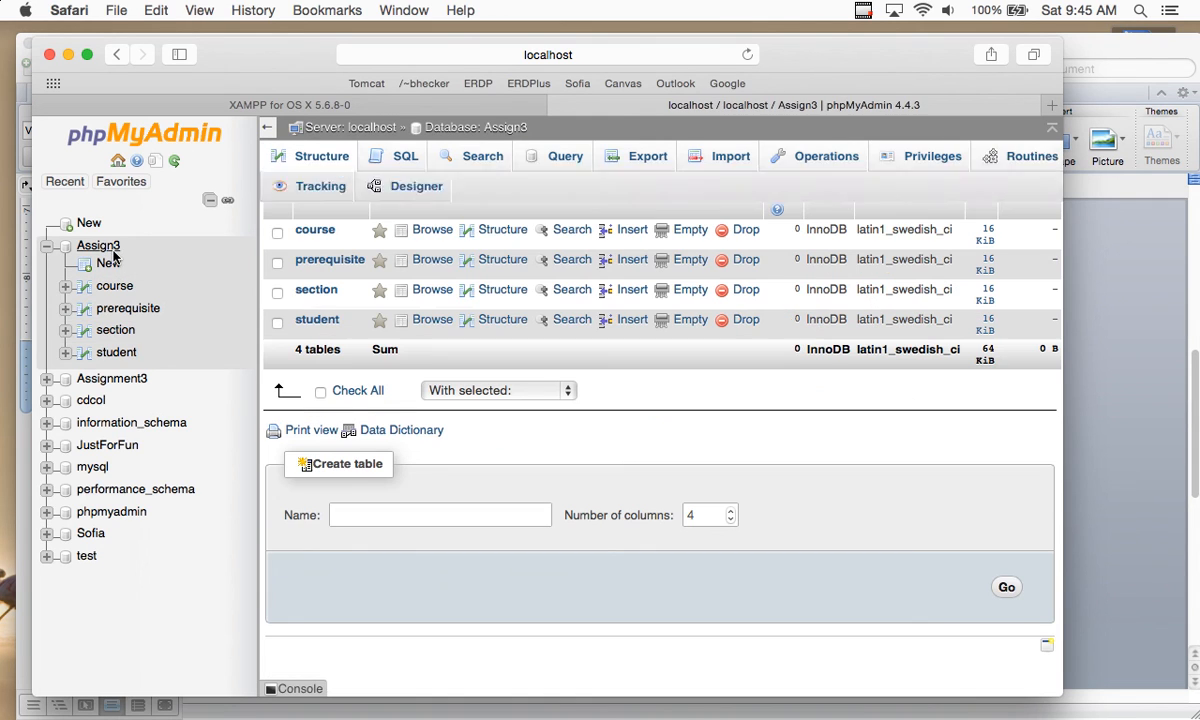
left_click(418, 516)
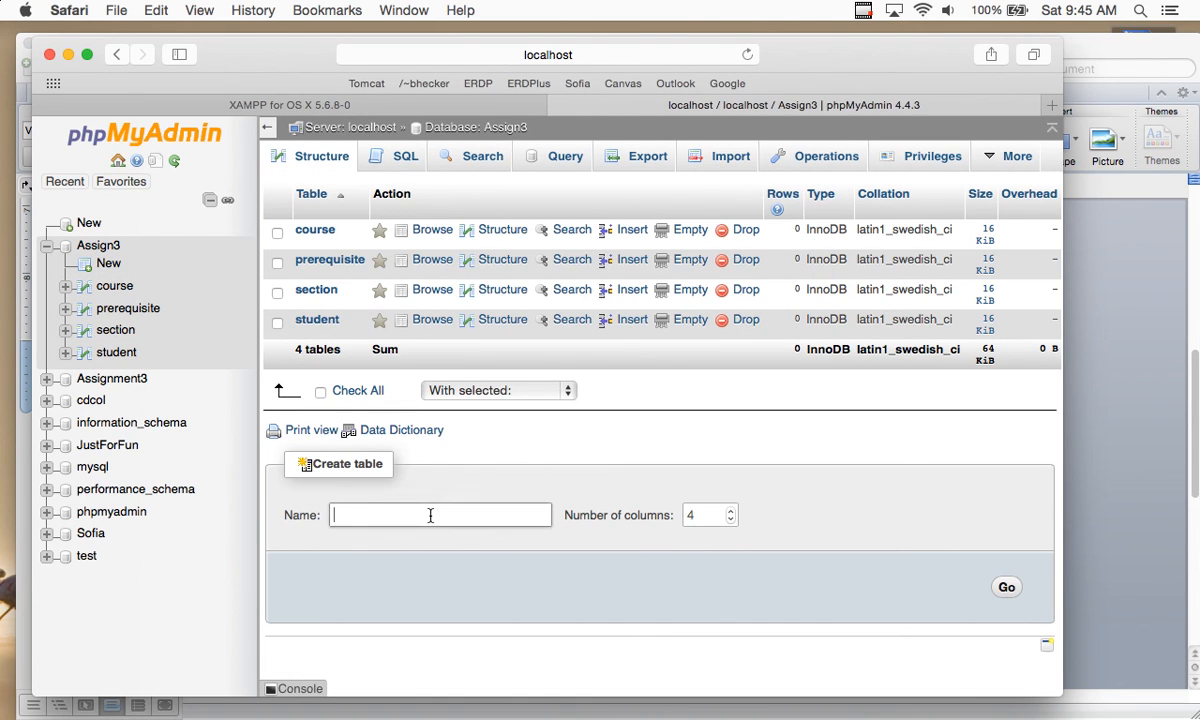
left_click(1096, 60)
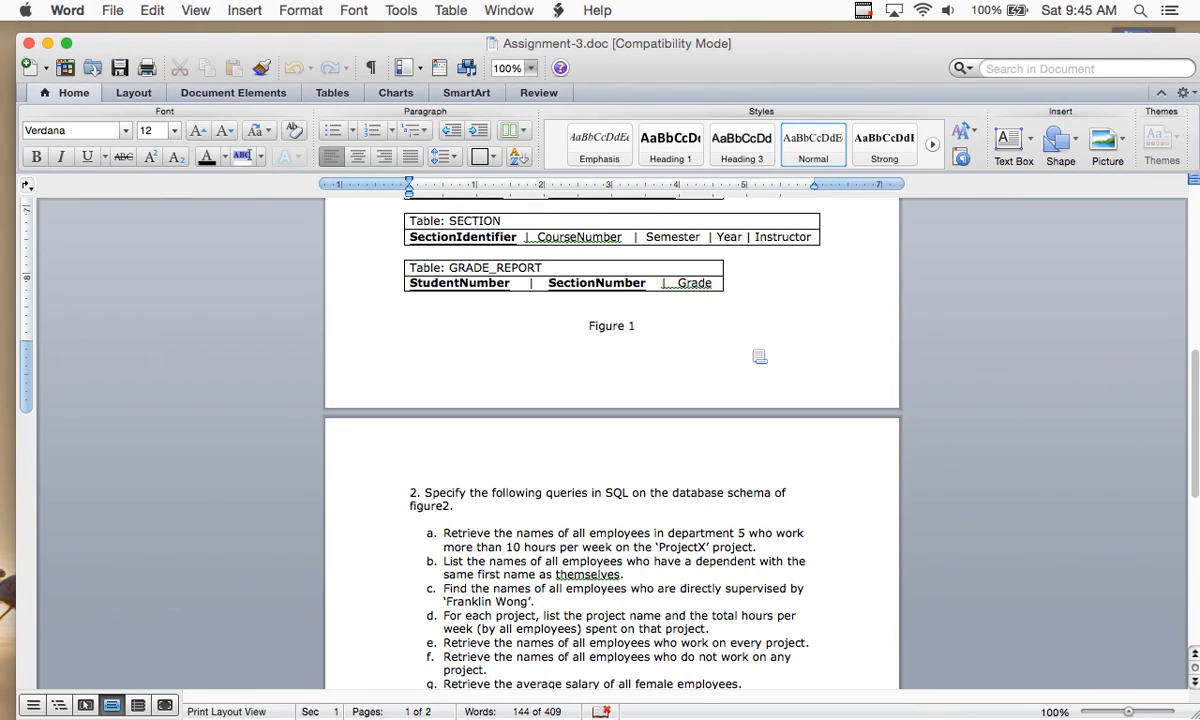
scroll(760, 357, "down", 3)
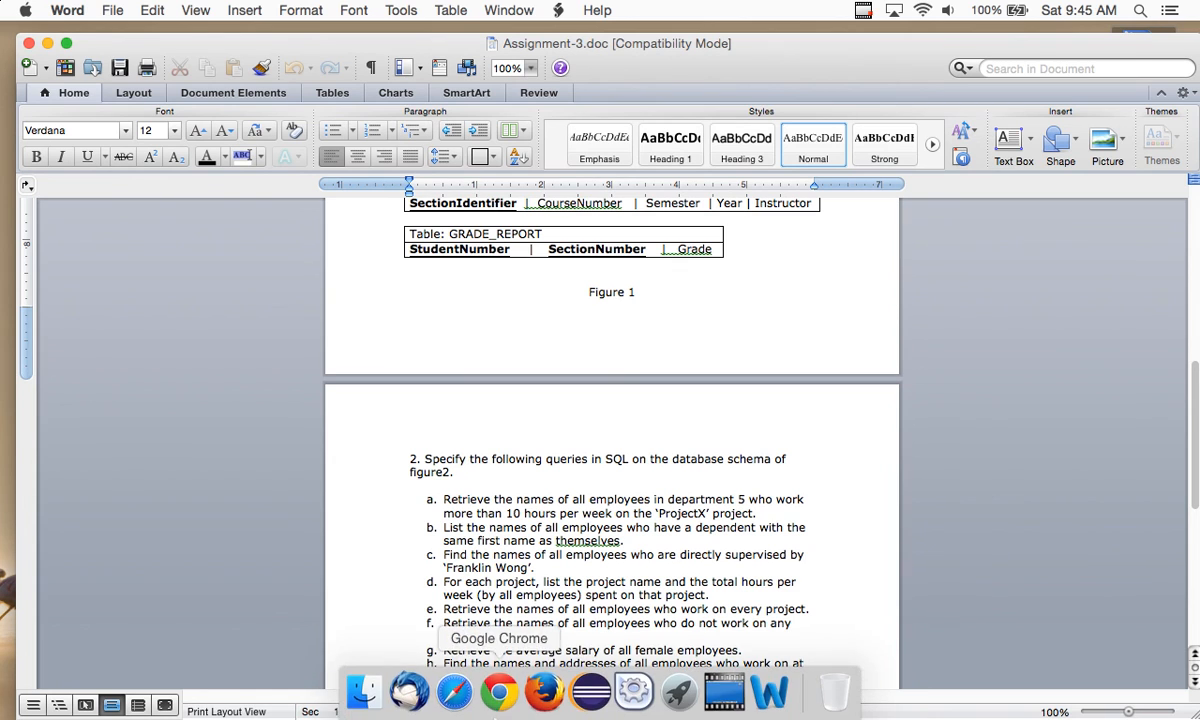
mouse_move(468, 718)
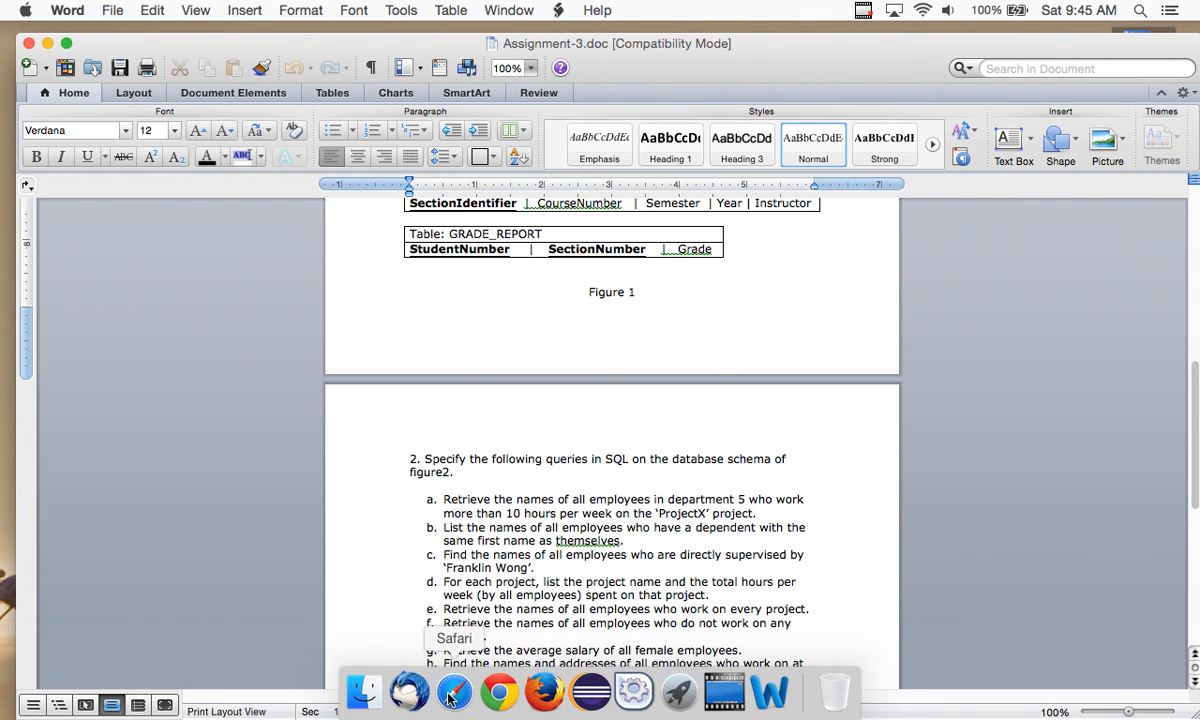
left_click(449, 698)
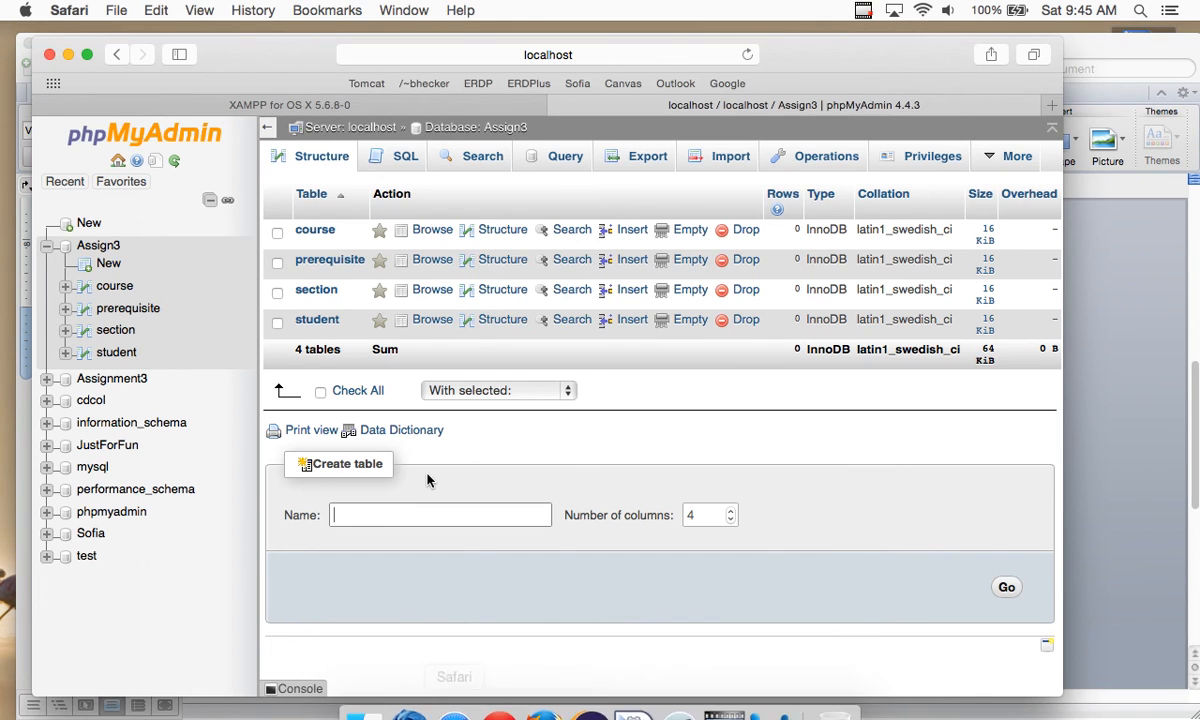
type("grade")
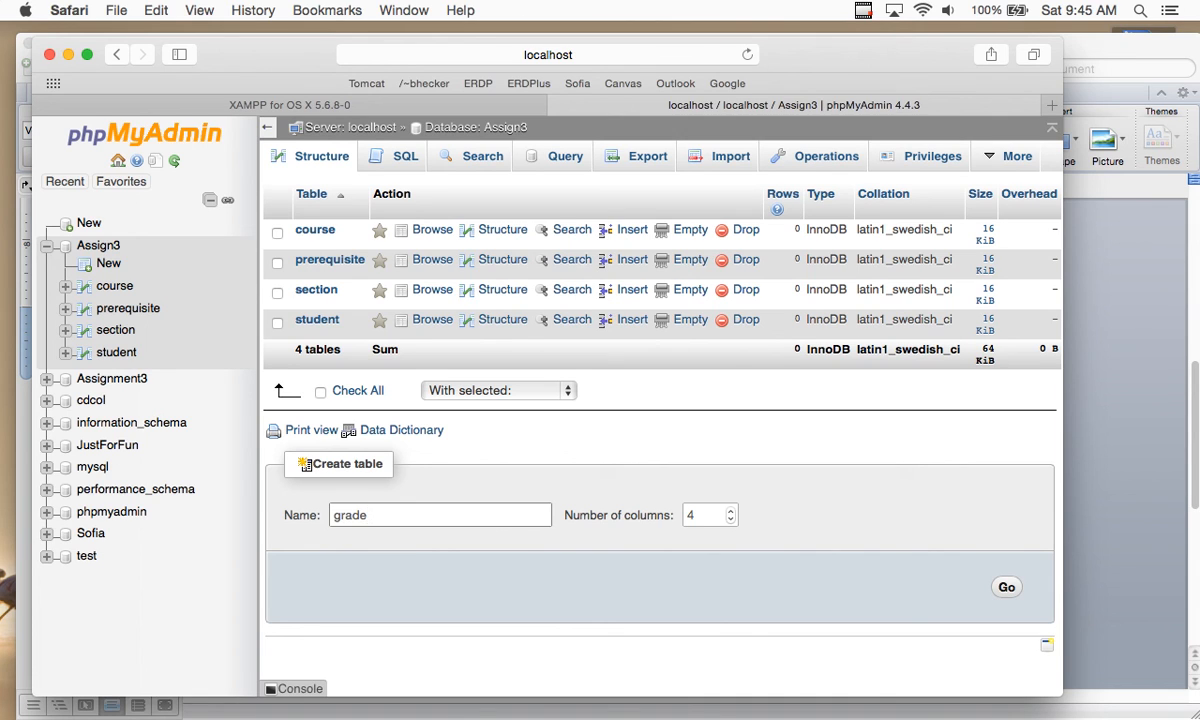
type("_report")
Recheck the GRADE_REPORT schema in Word, then set grade_report to three columns and proceed to its column definitions
left_click(1078, 45)
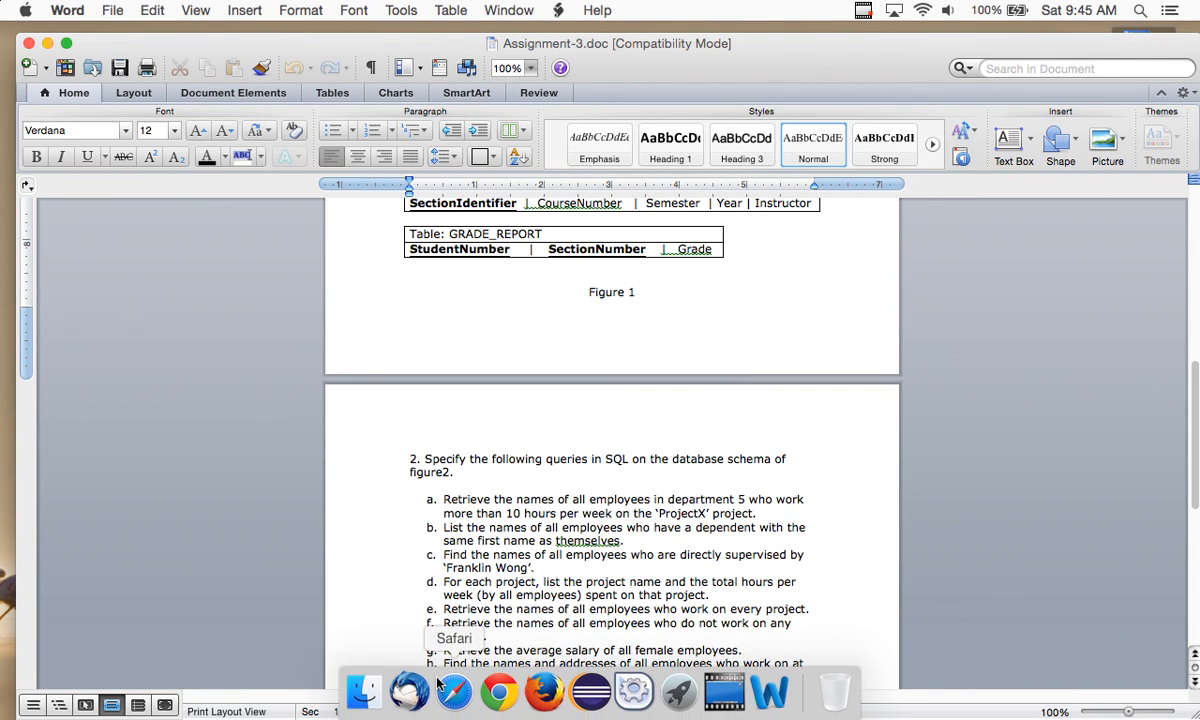
left_click(450, 682)
left_click(700, 515)
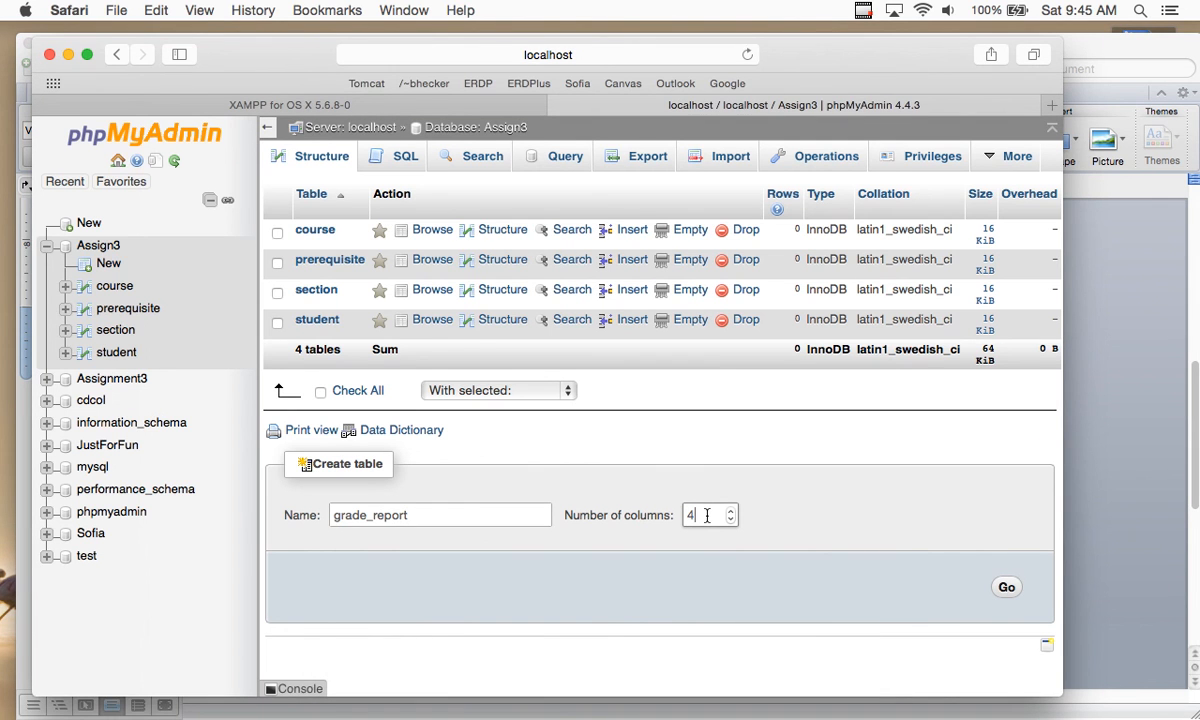
key("BackSpace")
type("3")
left_click(1006, 587)
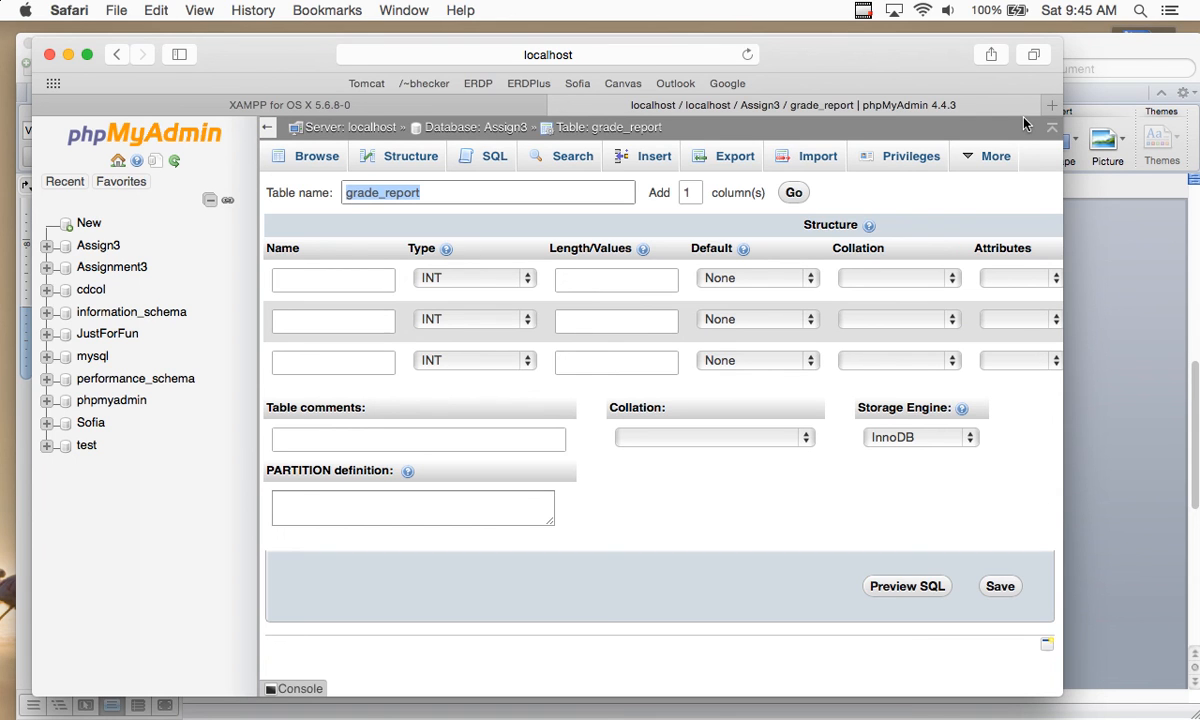
Review the GRADE_REPORT column list in the Word document, then return to the grade_report column definitions in phpMyAdmin
left_click(1118, 52)
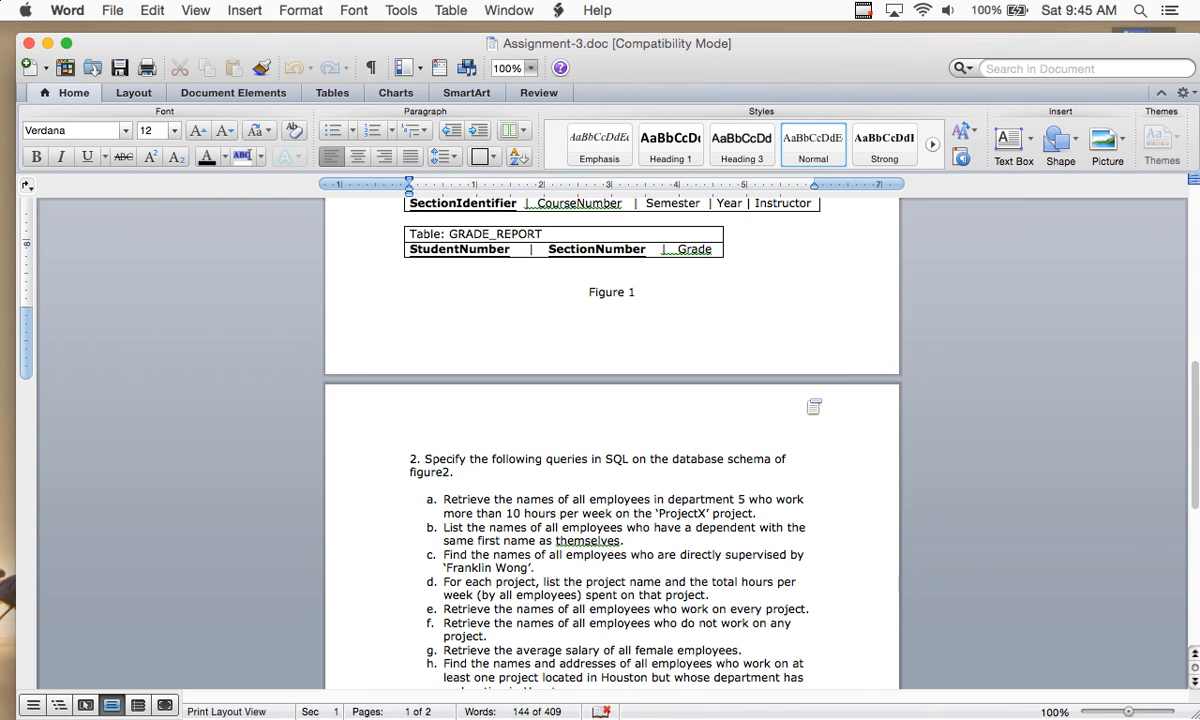
scroll(814, 406, "down", 1)
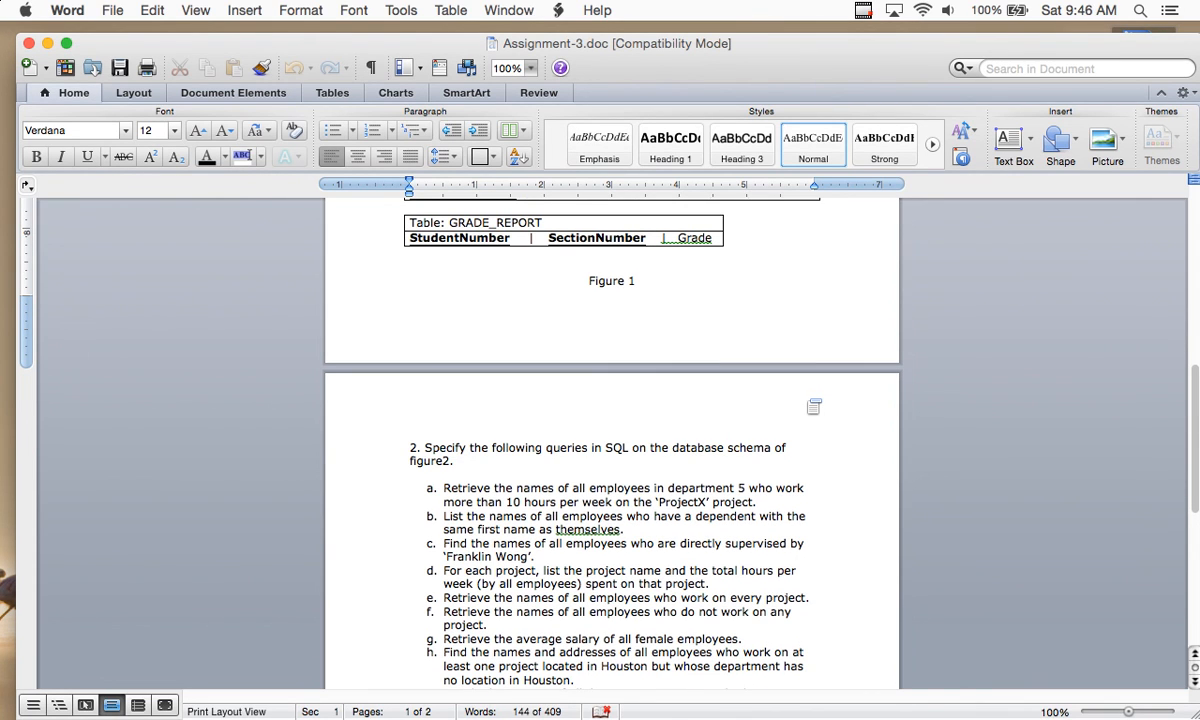
scroll(814, 406, "down", 2)
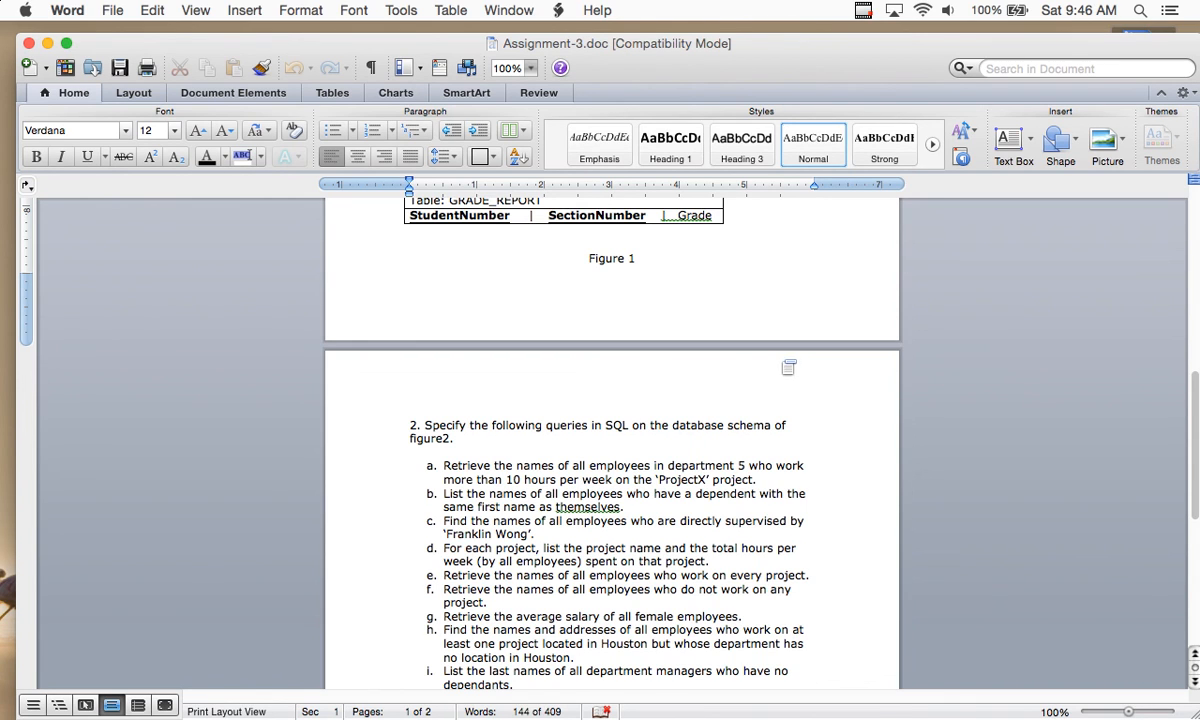
scroll(762, 355, "up", 1)
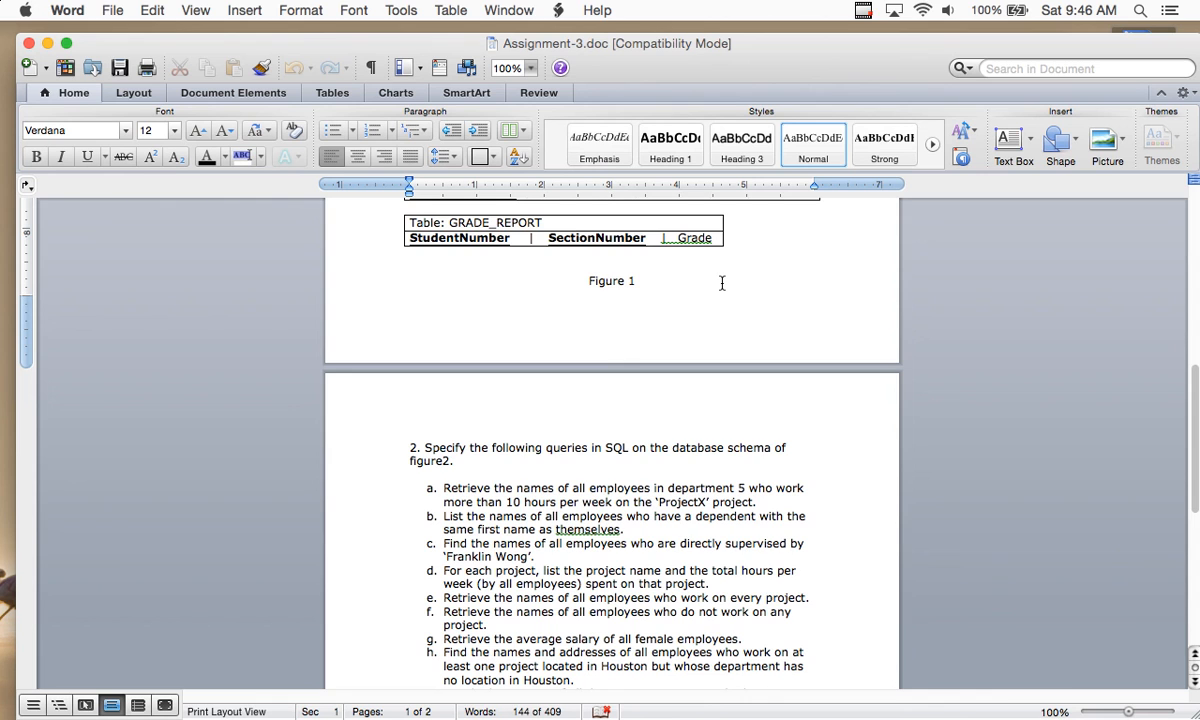
scroll(722, 283, "down", 2)
scroll(722, 283, "up", 2)
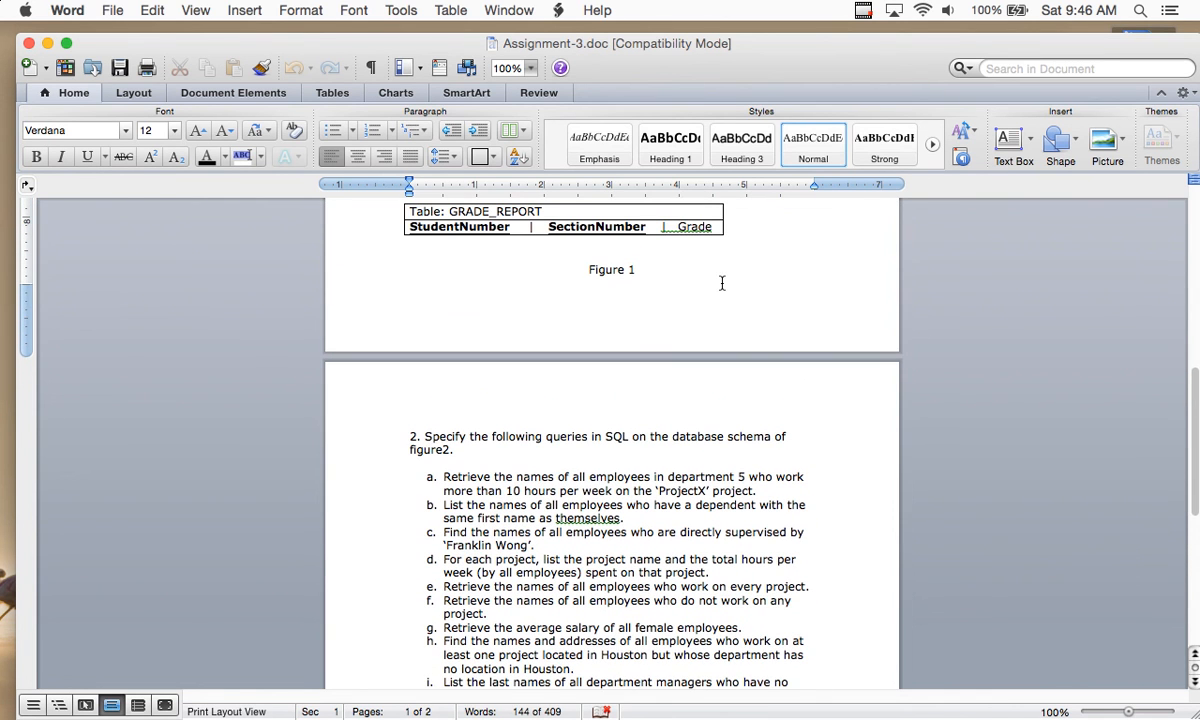
mouse_move(541, 655)
left_click(453, 680)
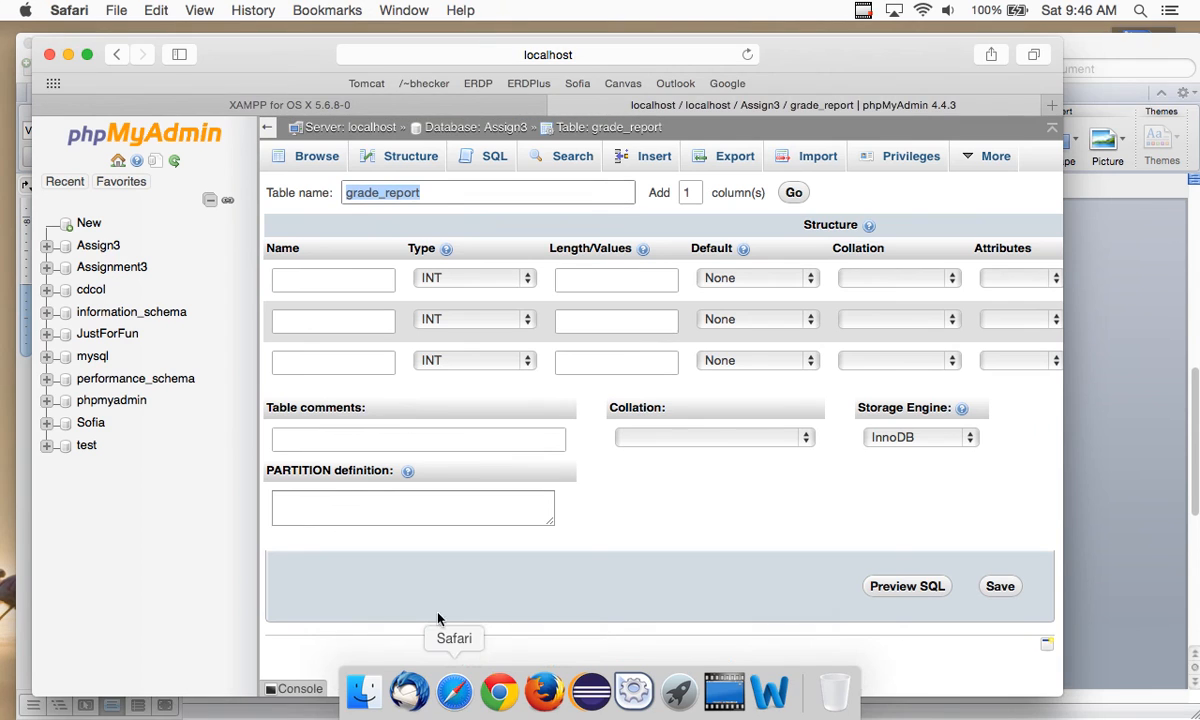
Name the three grade_report columns studentnumber, sectionnumber and grade
left_click(323, 283)
type("studentnumber")
key("Tab")
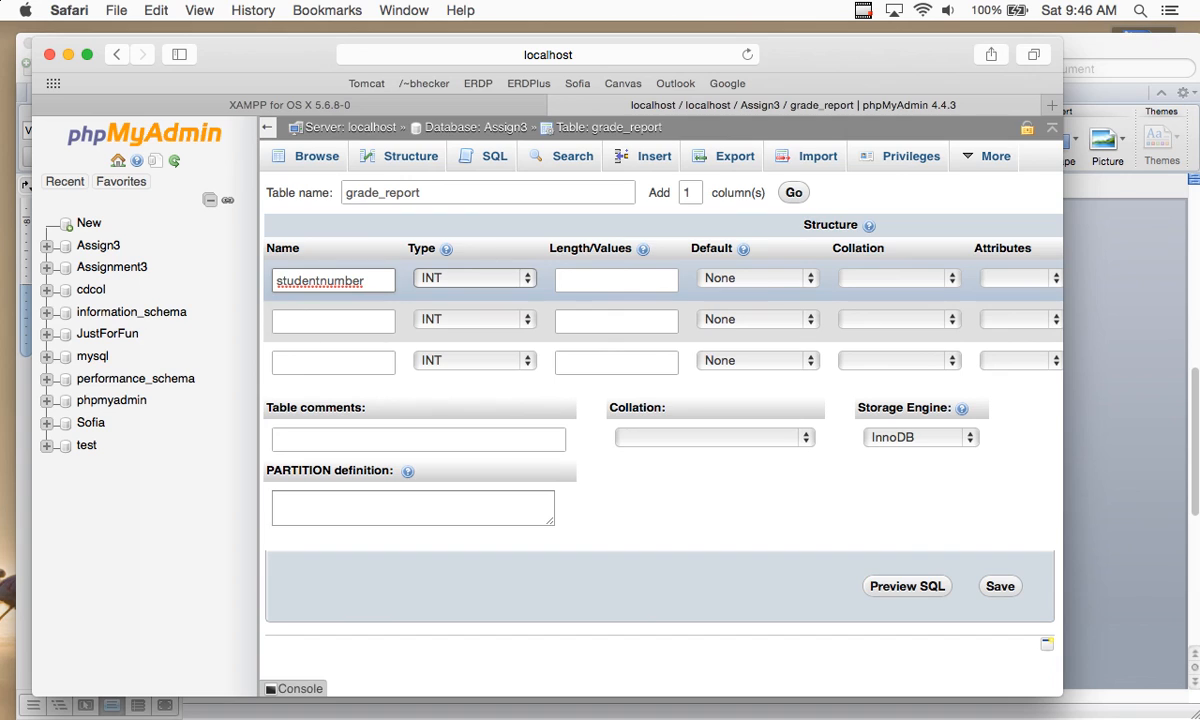
left_click(303, 319)
type("sectionnumber")
left_click(302, 360)
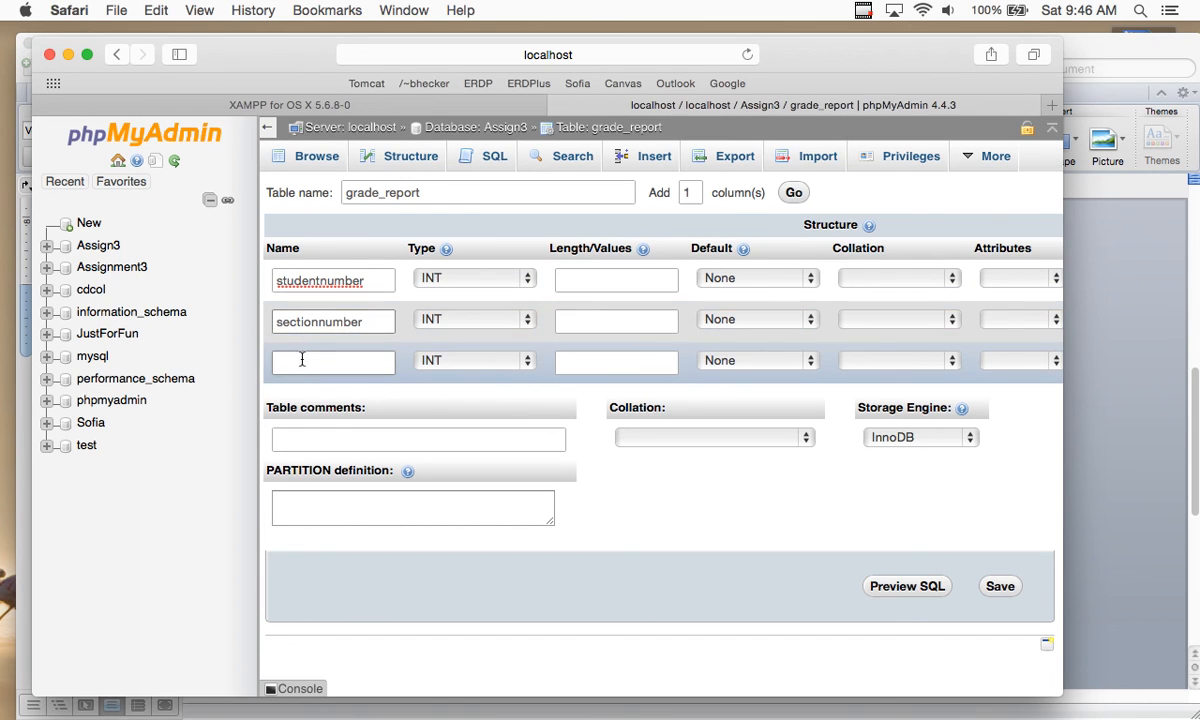
type("grade")
Set the grade column to type VARCHAR with length 20 and save the grade_report table
left_click(430, 362)
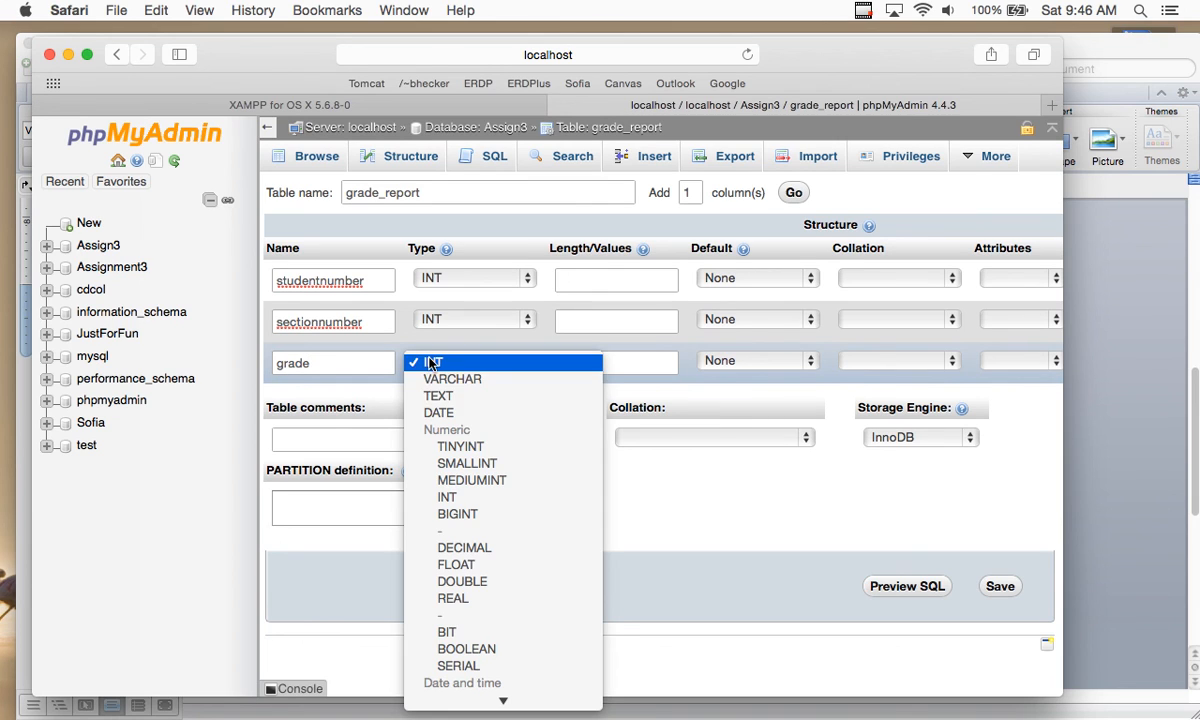
left_click(450, 379)
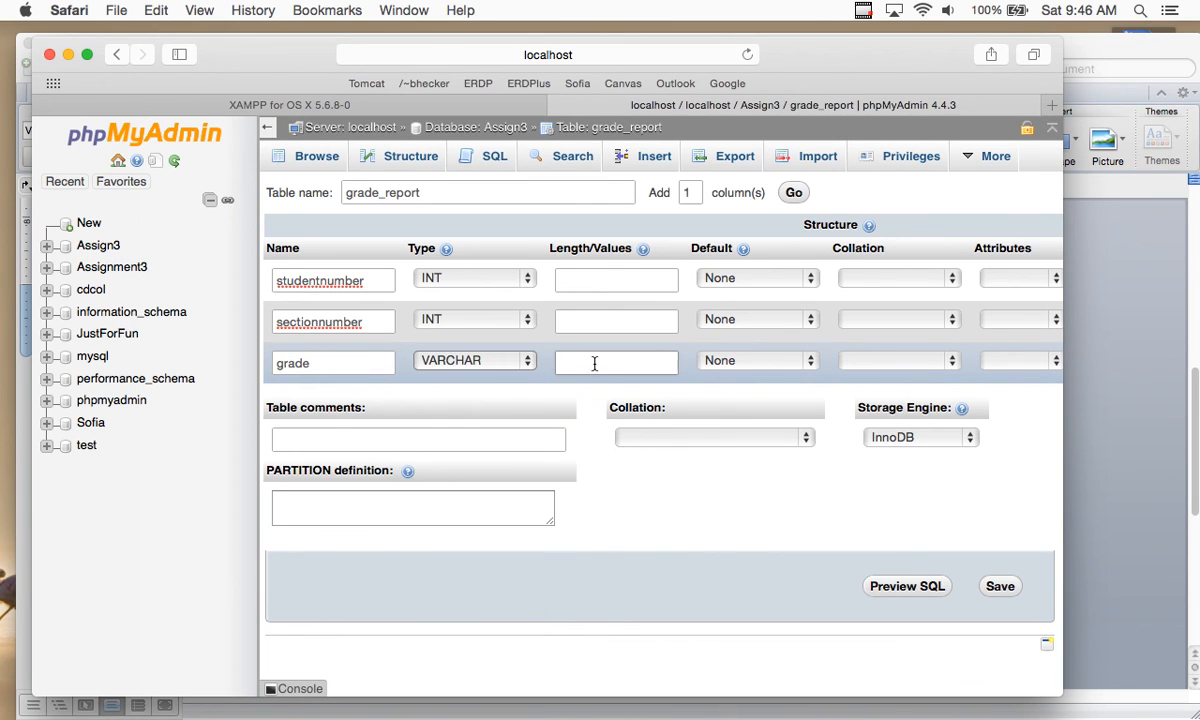
left_click(595, 363)
type("20")
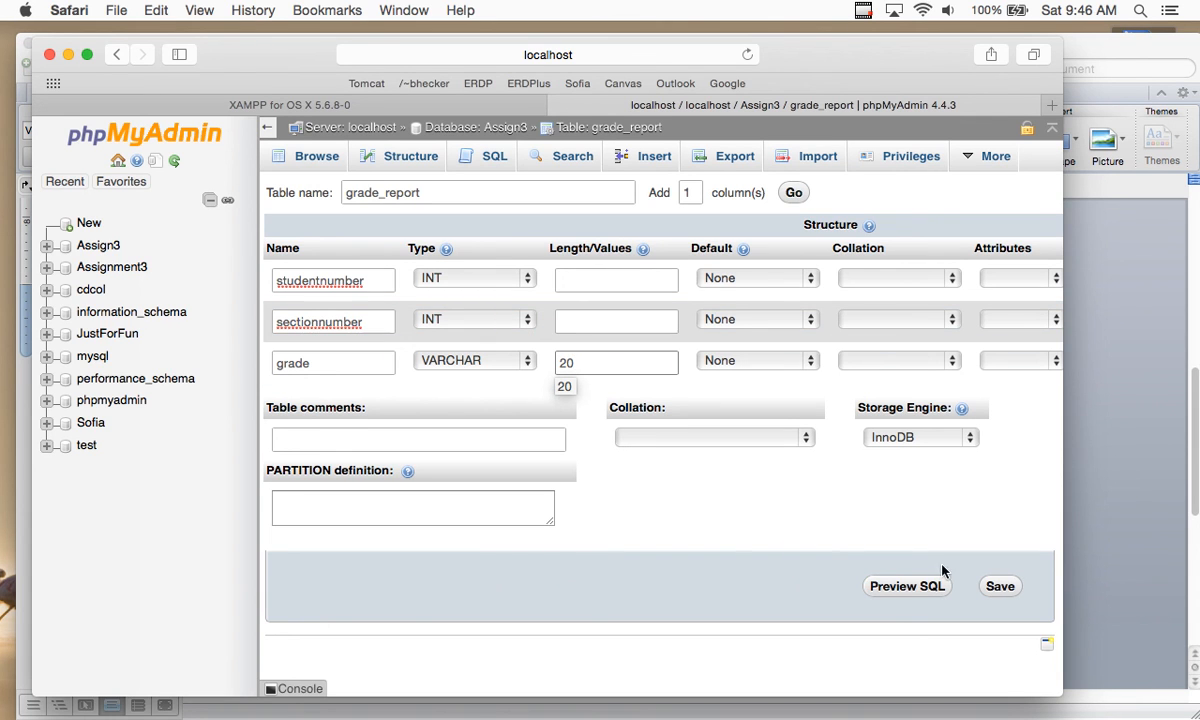
left_click(1000, 588)
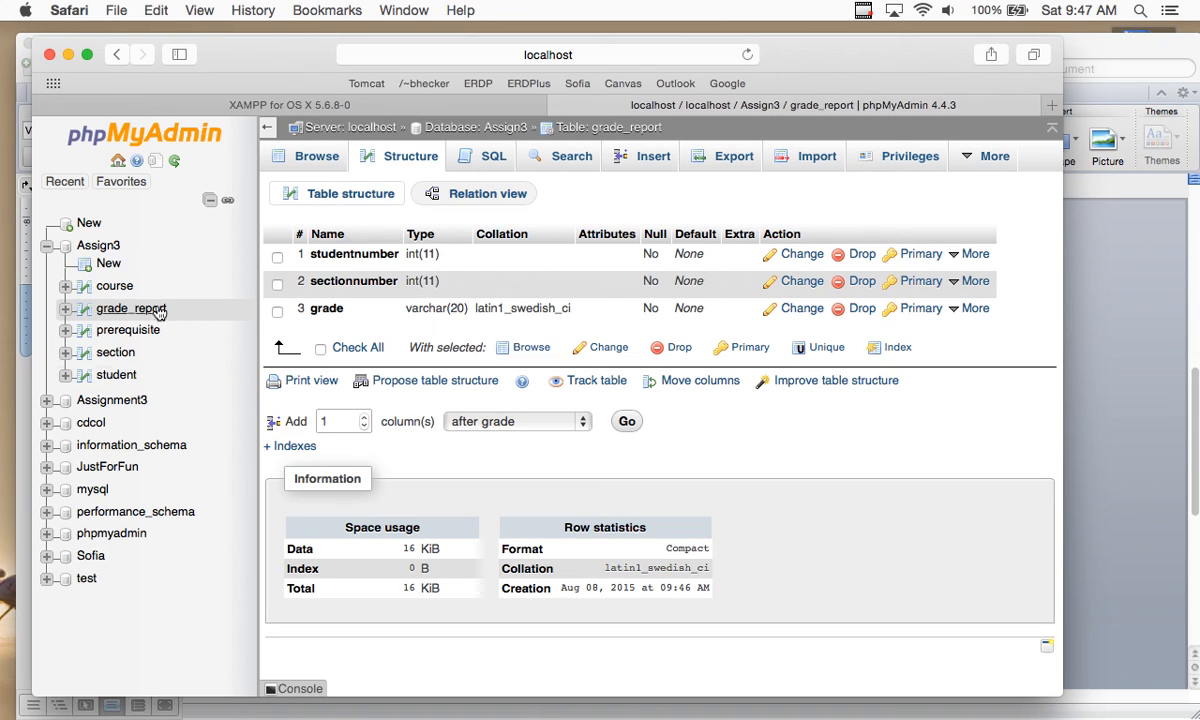
Switch to Word and review the full Figure 1 schema, from STUDENT to GRADE_REPORT
left_click(1080, 50)
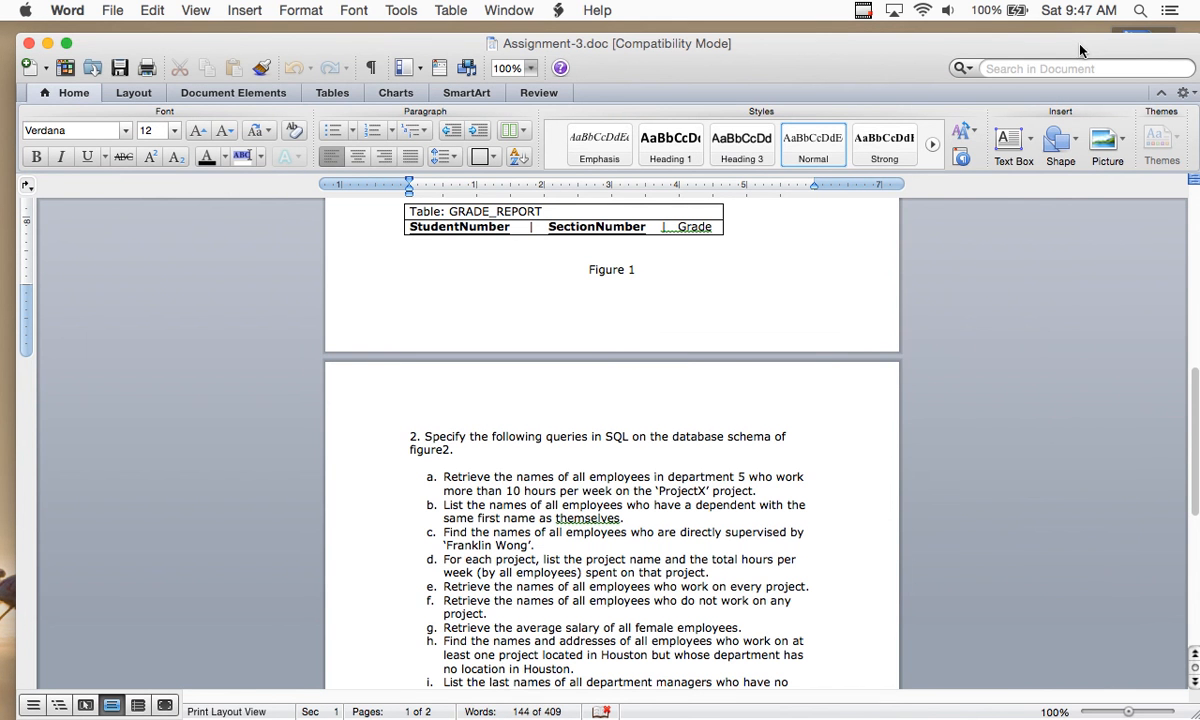
scroll(863, 276, "up", 5)
scroll(863, 276, "up", 1)
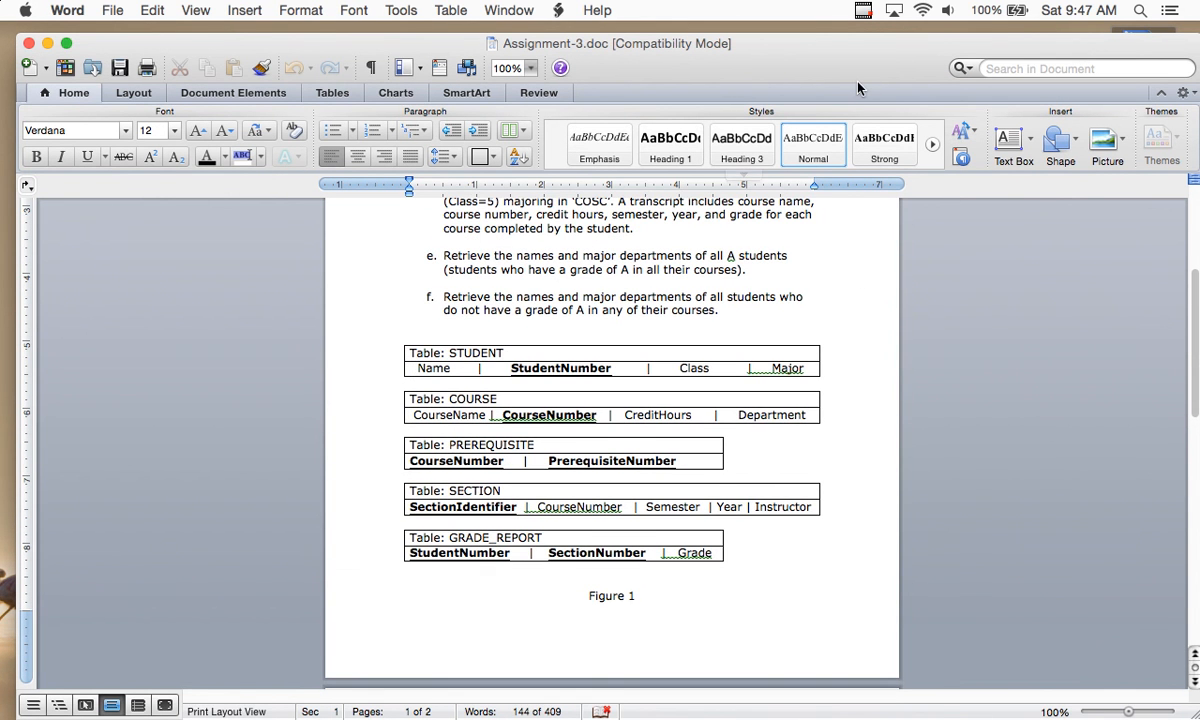
left_click(863, 11)
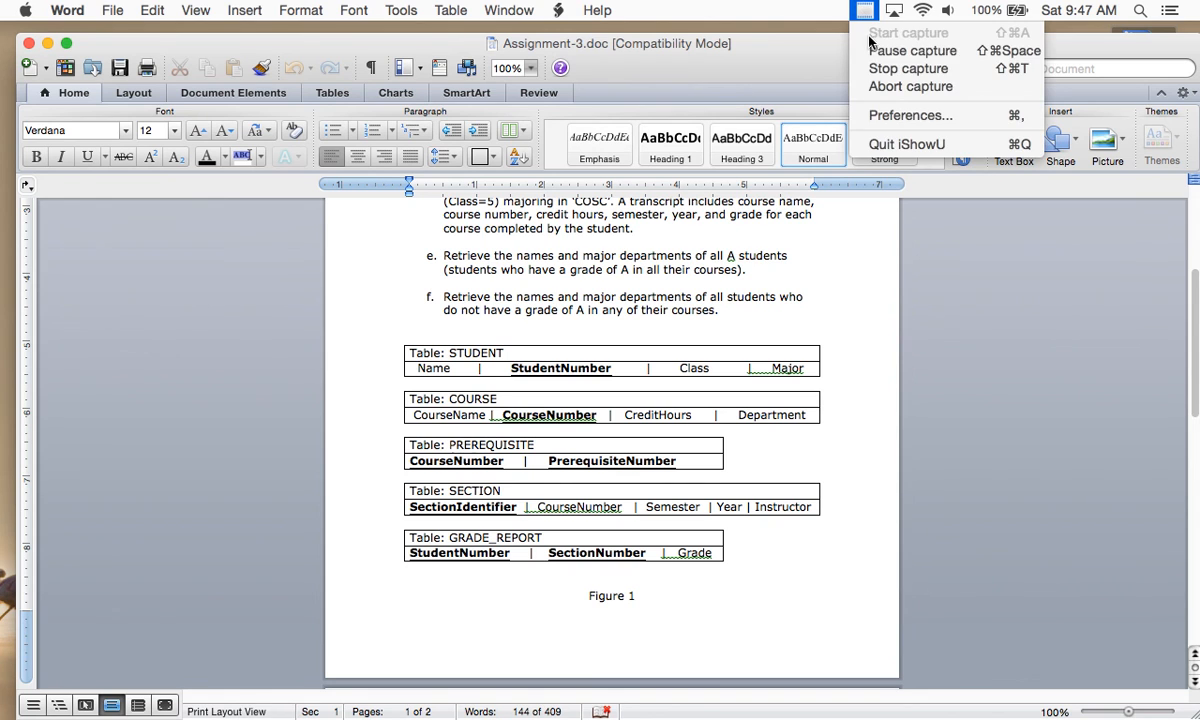
left_click(870, 51)
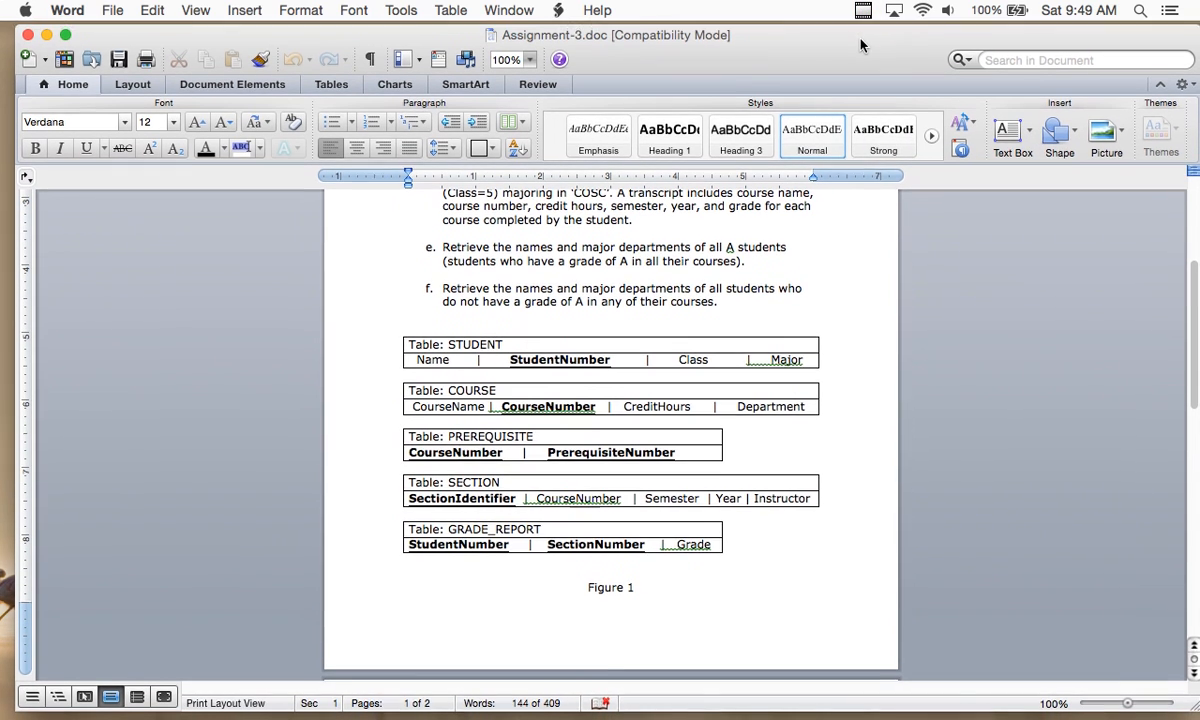
Go to the question 1 SQL queries at the start of the Word document and set the zoom to 200%
left_click_drag(806, 36, 801, 40)
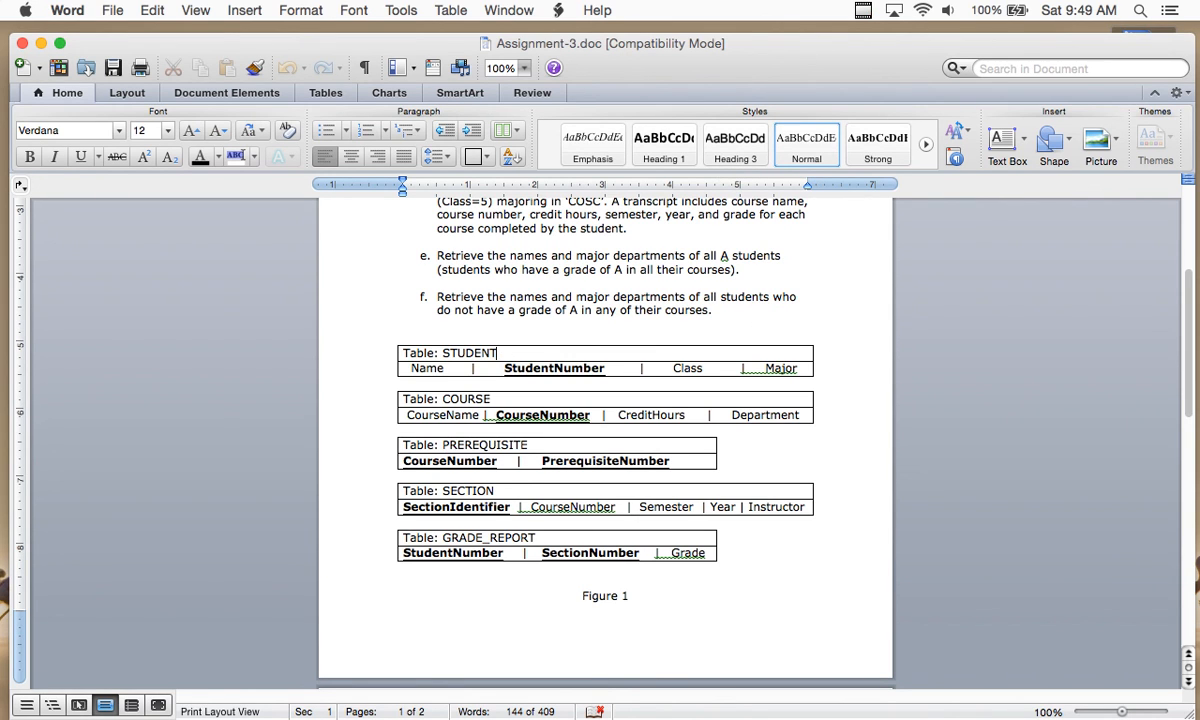
mouse_move(710, 716)
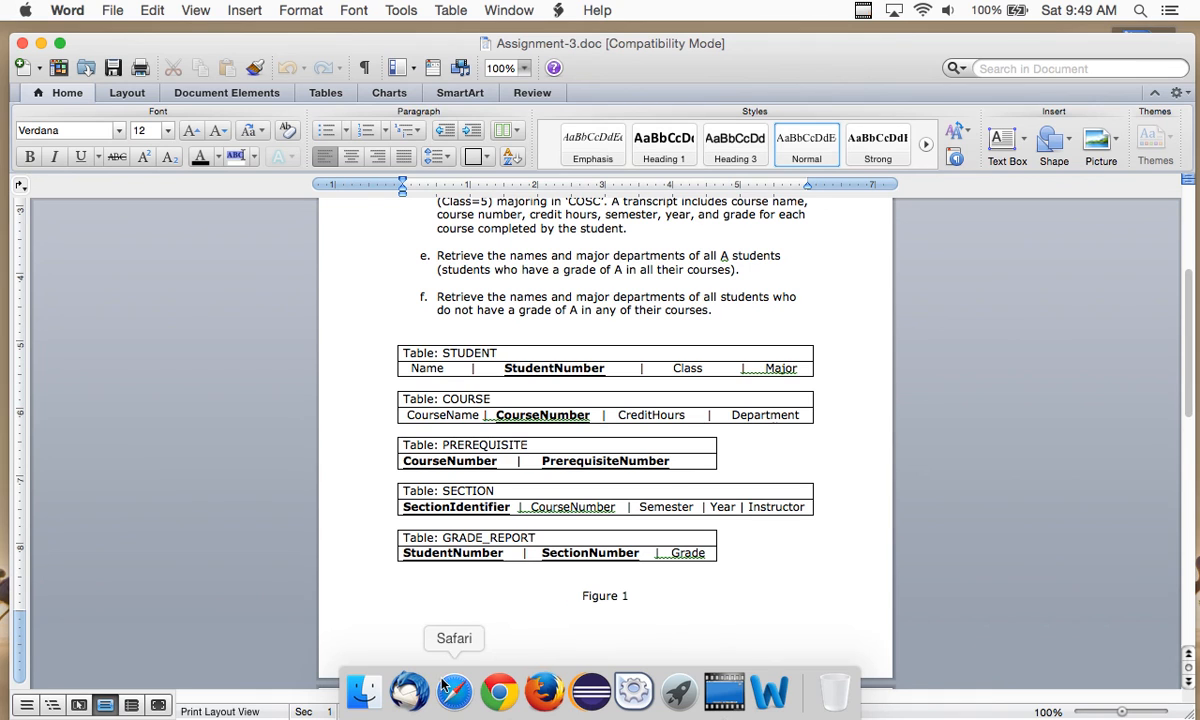
scroll(524, 496, "up", 5)
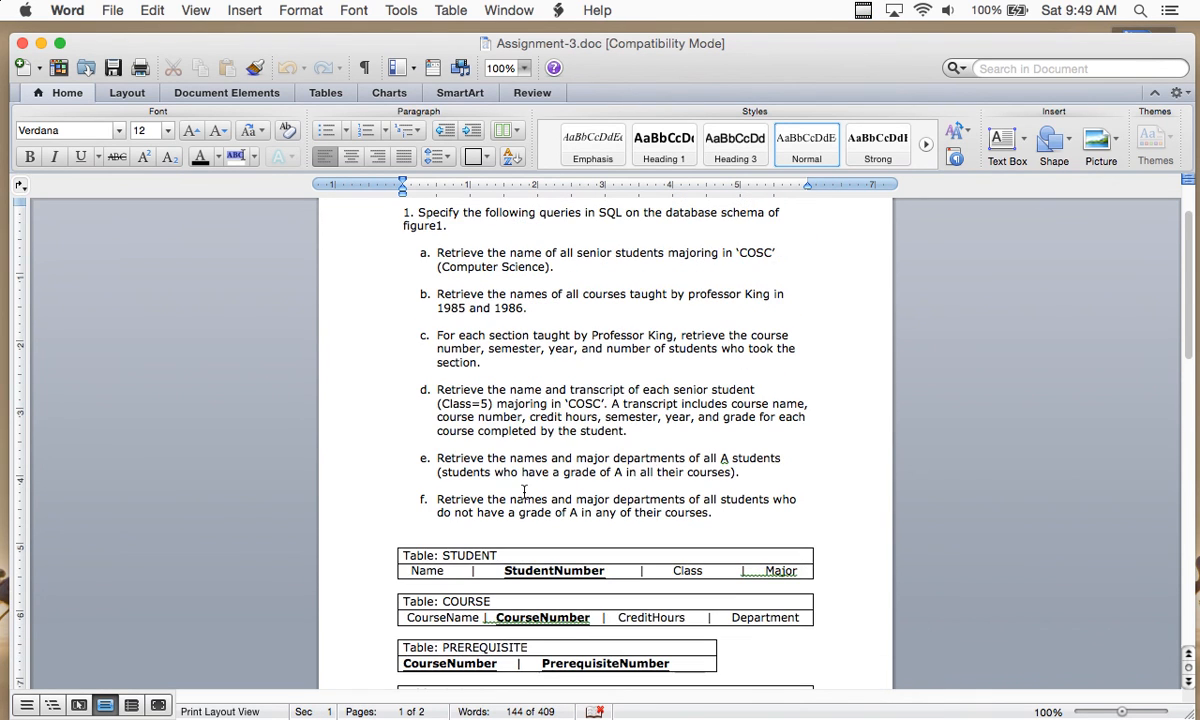
scroll(524, 494, "down", 1)
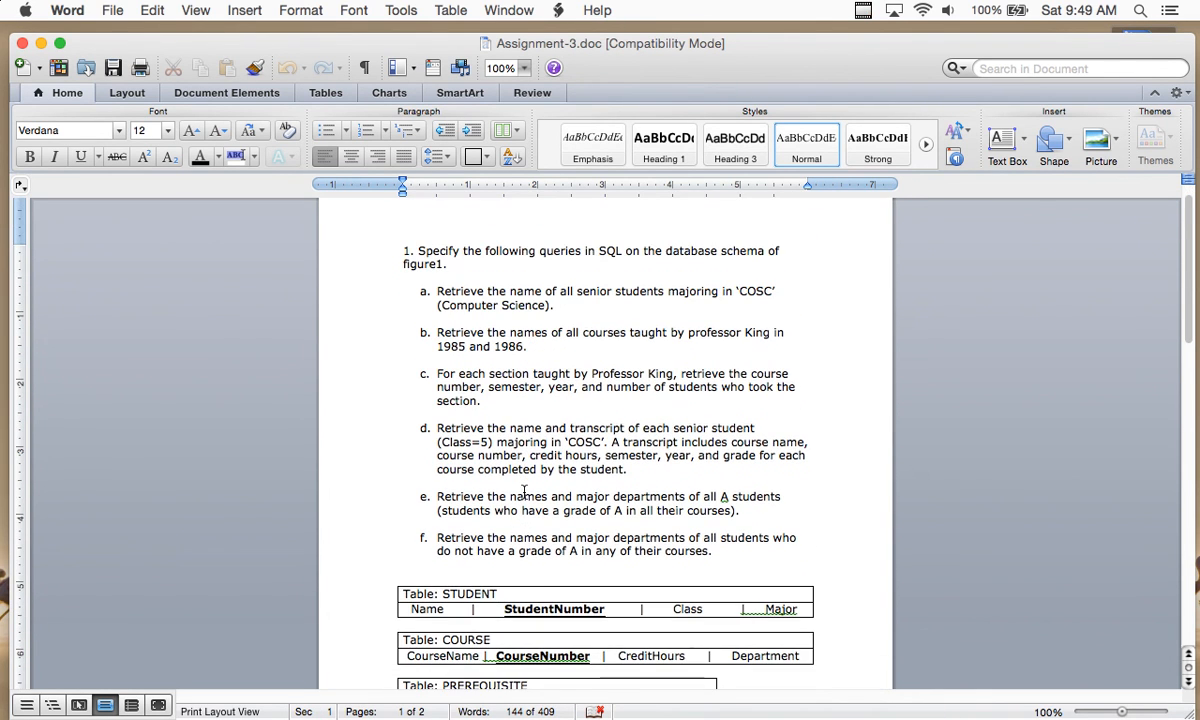
left_click(524, 68)
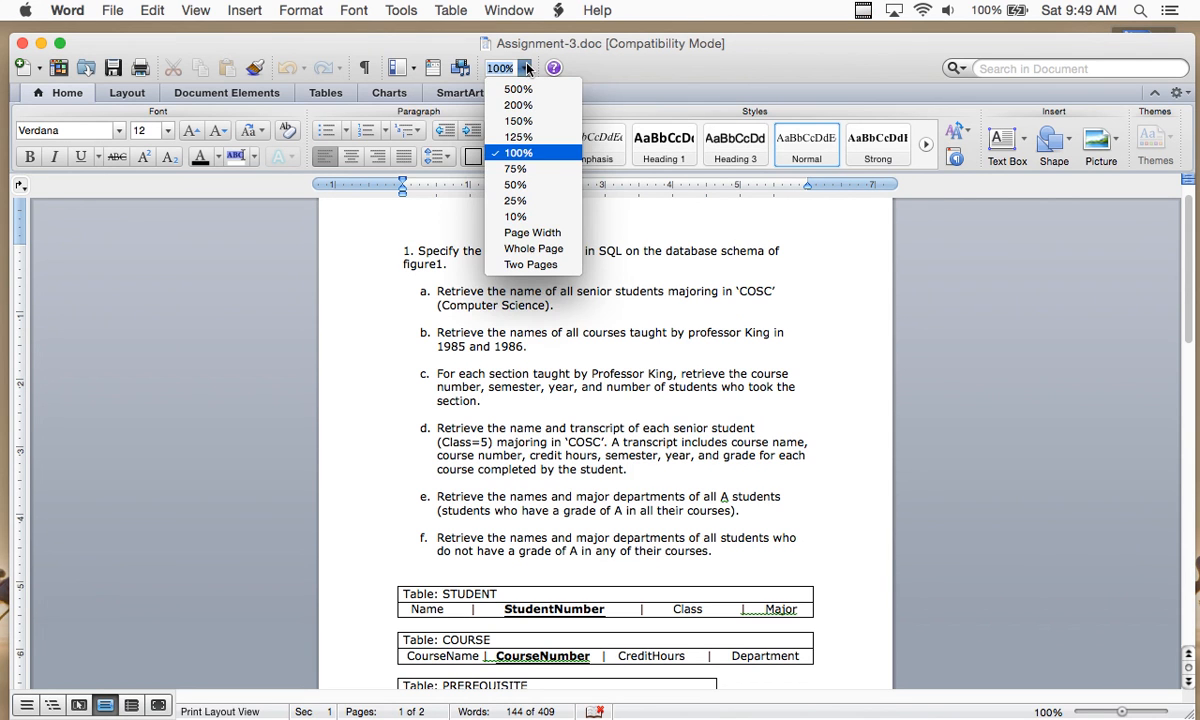
left_click(528, 105)
scroll(576, 273, "up", 10)
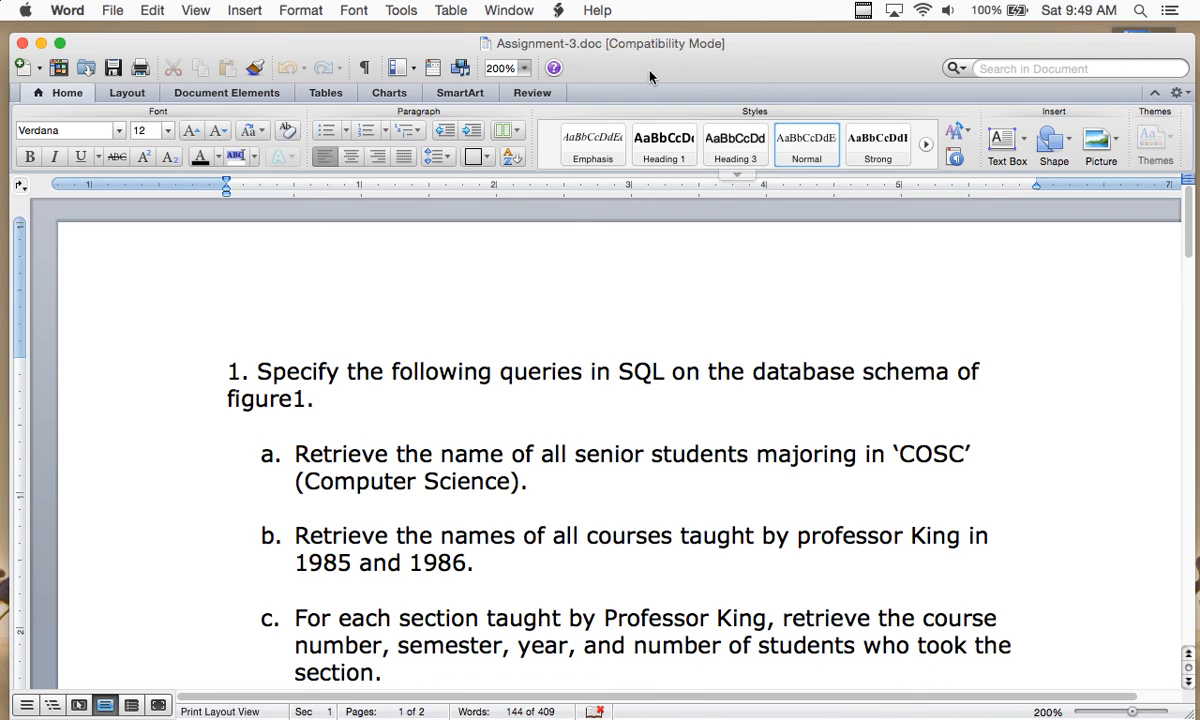
Reposition and enlarge the Word window, then read through the SQL query tasks of question 1
left_click_drag(612, 72, 603, 58)
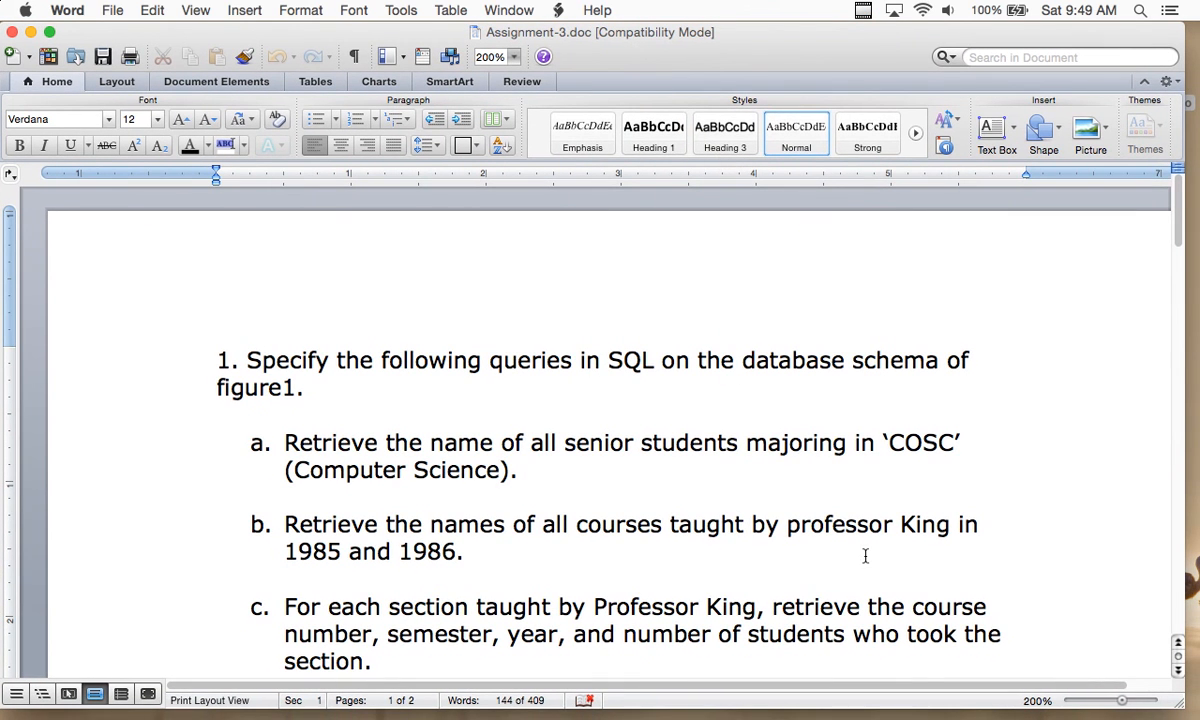
mouse_move(1180, 708)
left_click_drag(1180, 708, 1195, 718)
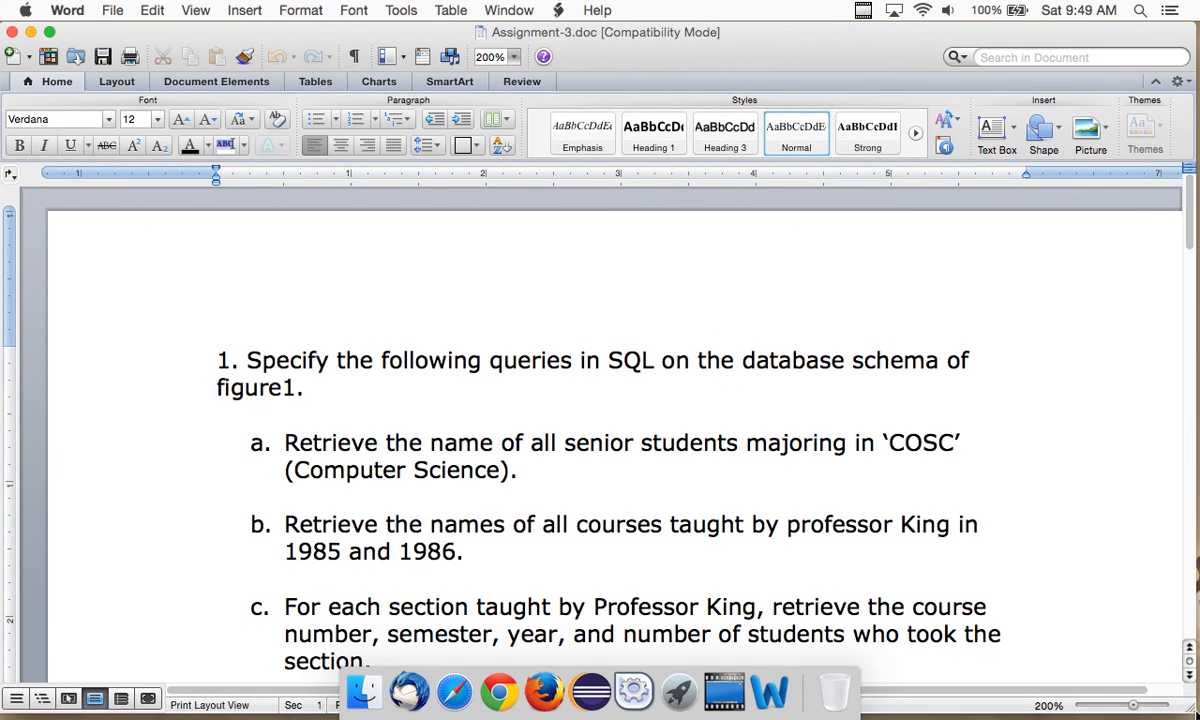
scroll(932, 375, "down", 3)
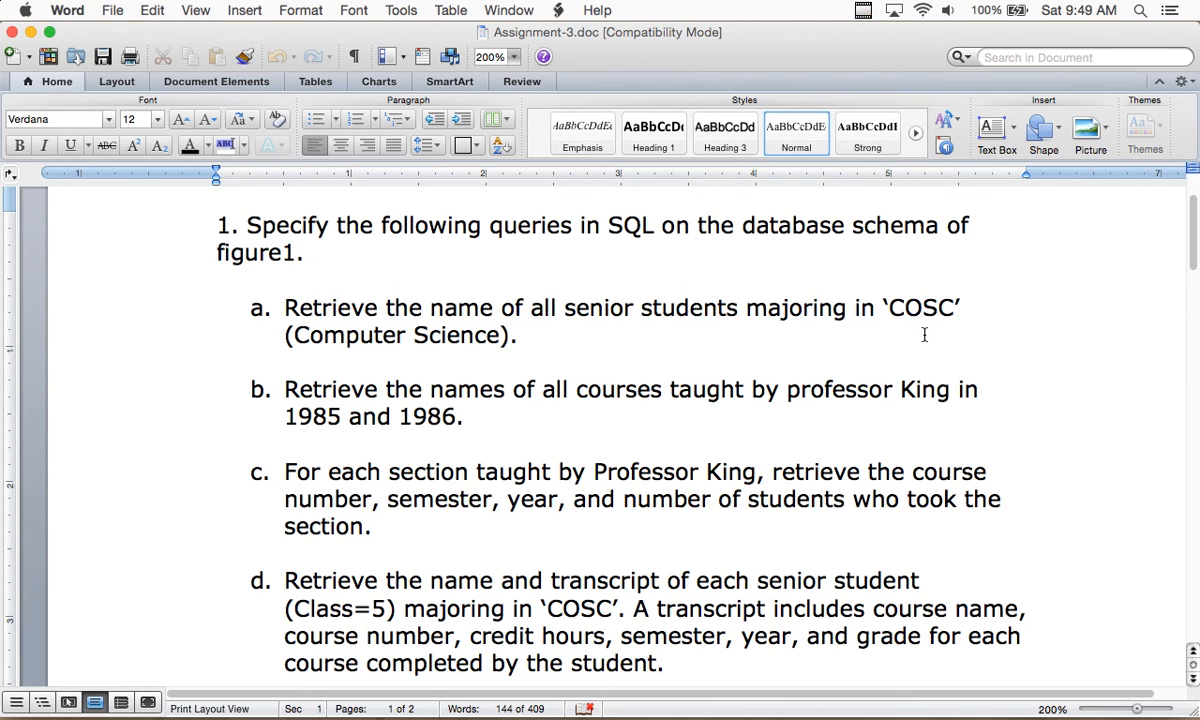
scroll(924, 335, "down", 3)
scroll(924, 330, "up", 2)
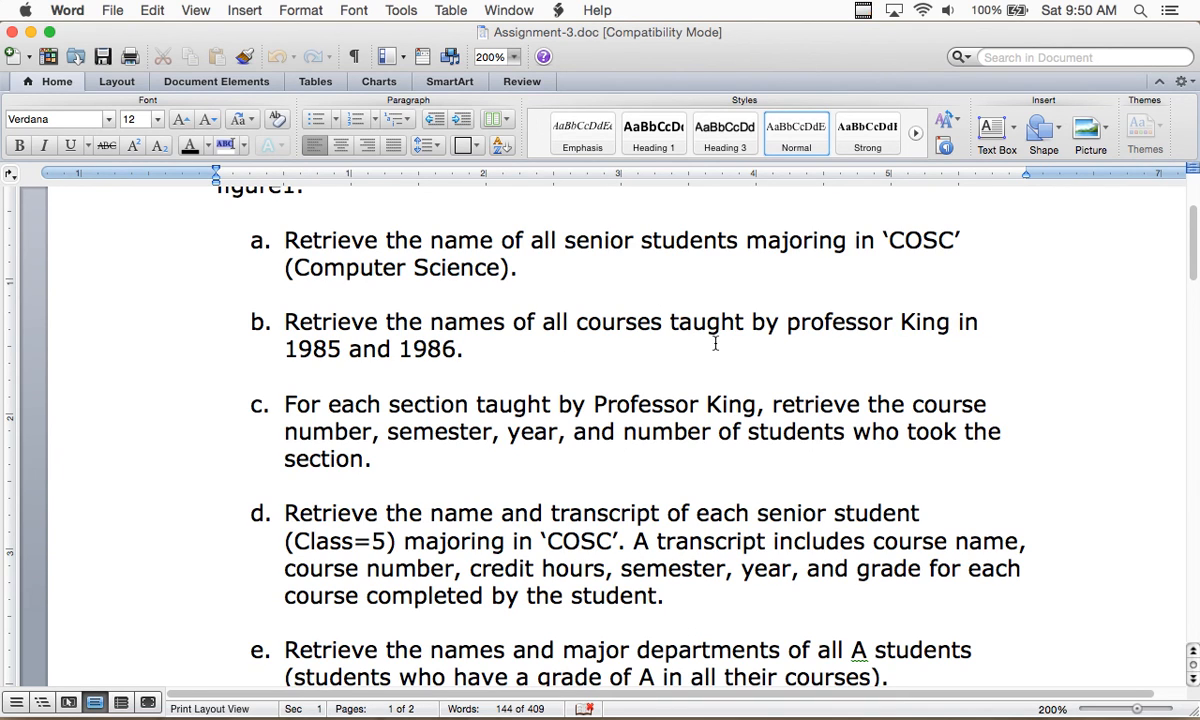
Switch back to phpMyAdmin in Safari and open the student table of the Assign3 database
mouse_move(545, 714)
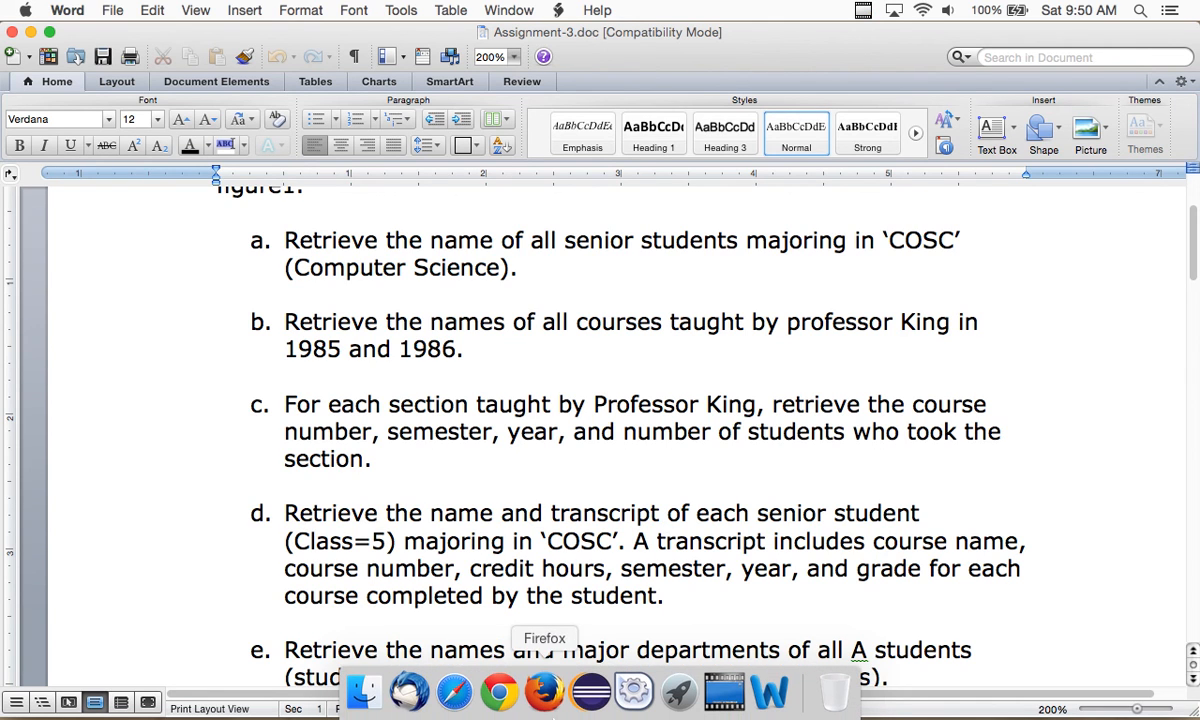
left_click(452, 692)
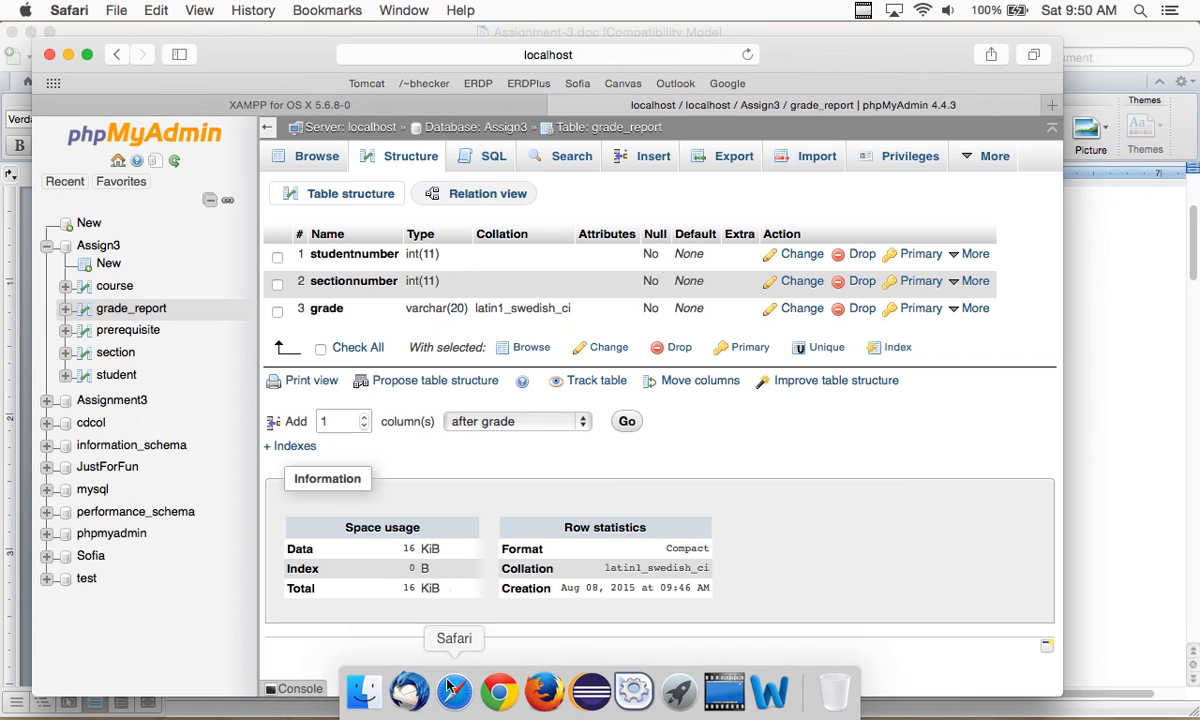
left_click(130, 374)
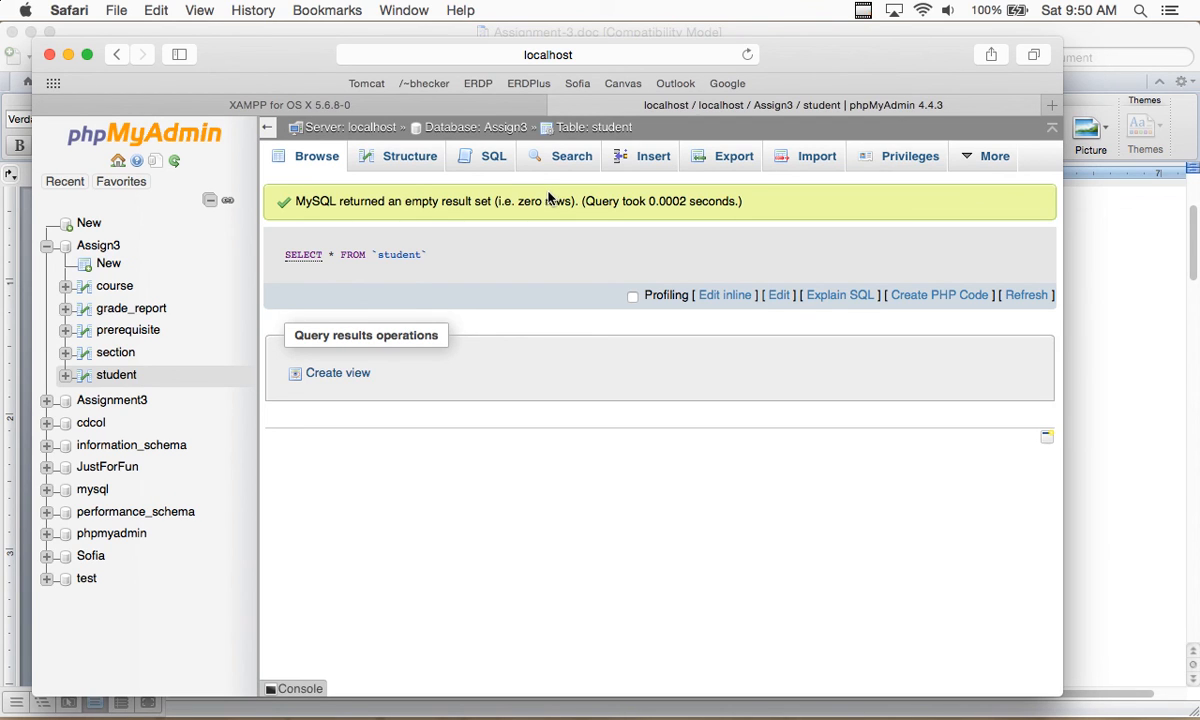
Load an INSERT statement template for the student table in the SQL editor, then return to browsing the table's rows
left_click(472, 158)
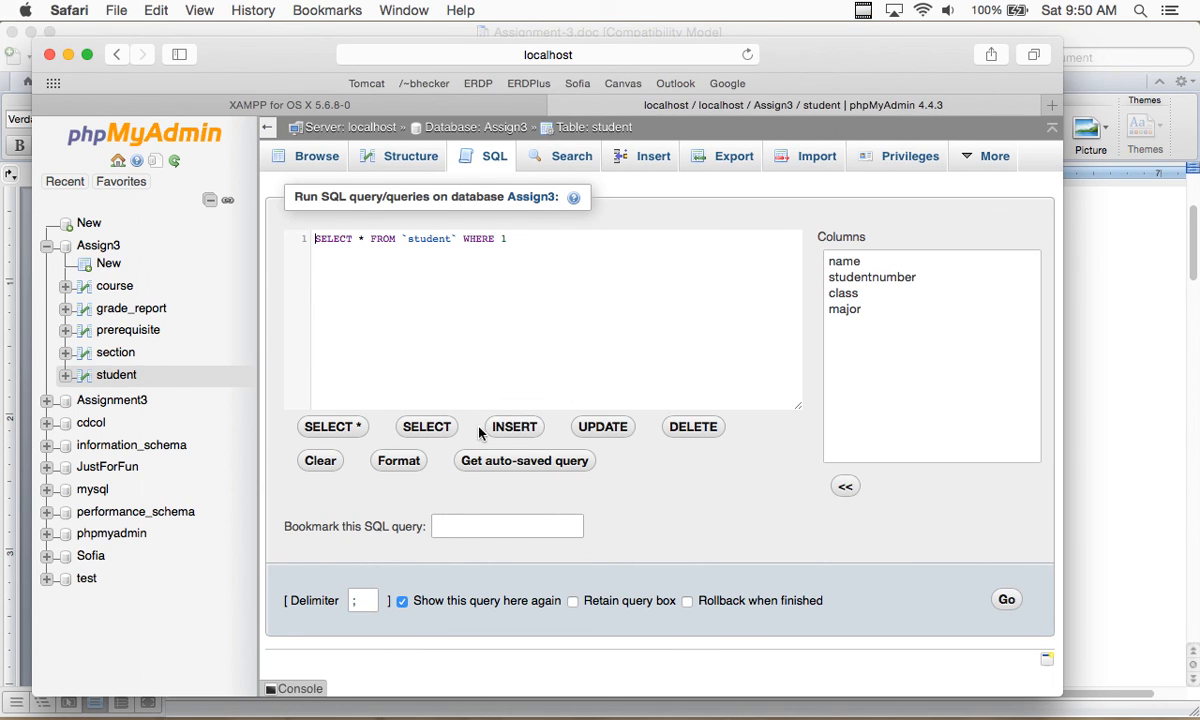
left_click(524, 432)
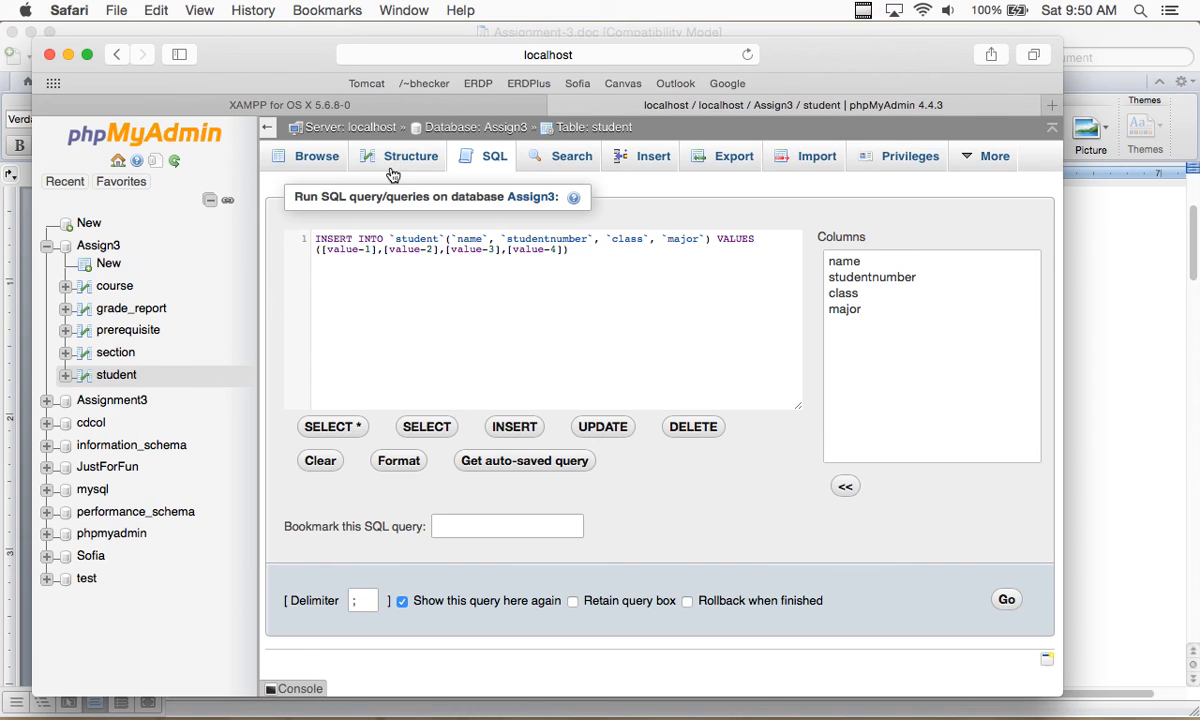
left_click(312, 158)
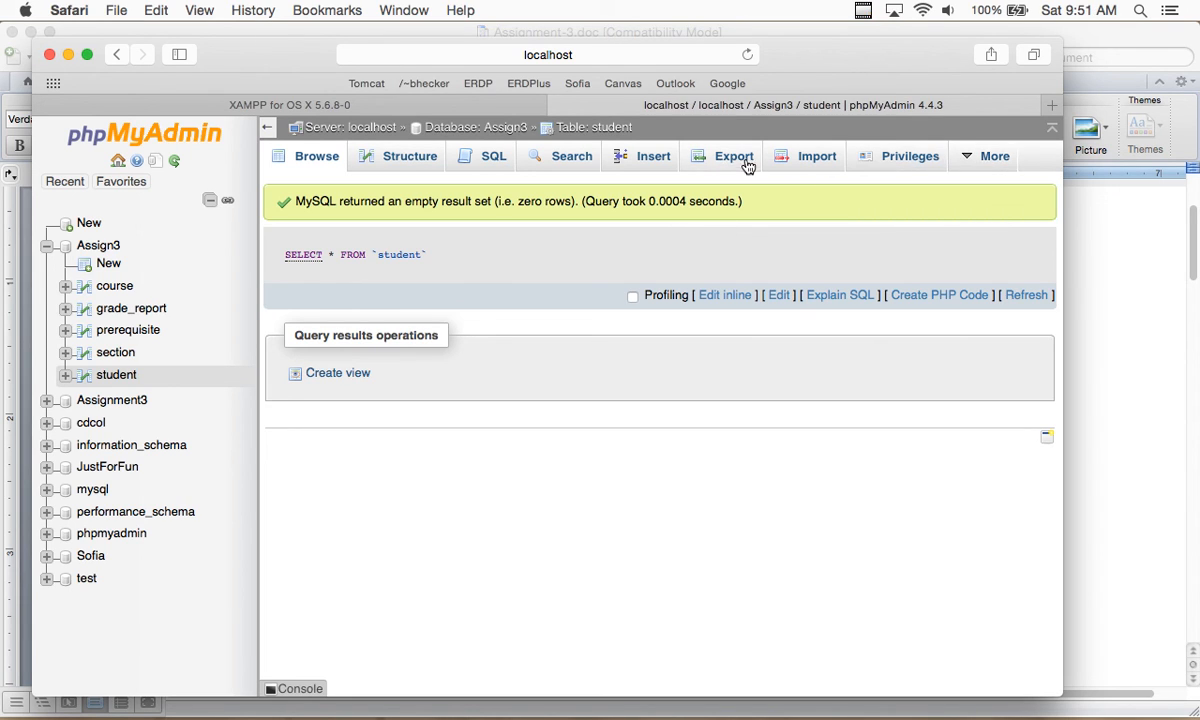
Open the row insertion form for the student table and look over its entry fields and insert options
left_click(636, 166)
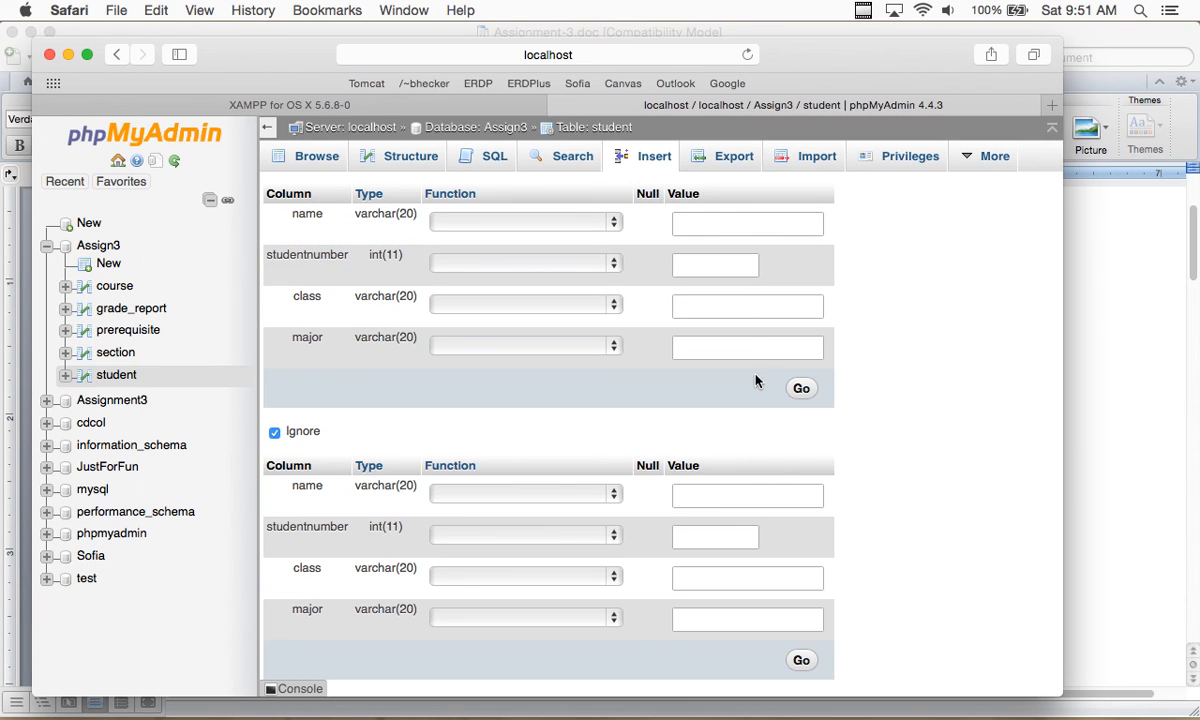
left_click(684, 234)
scroll(1062, 251, "down", 3)
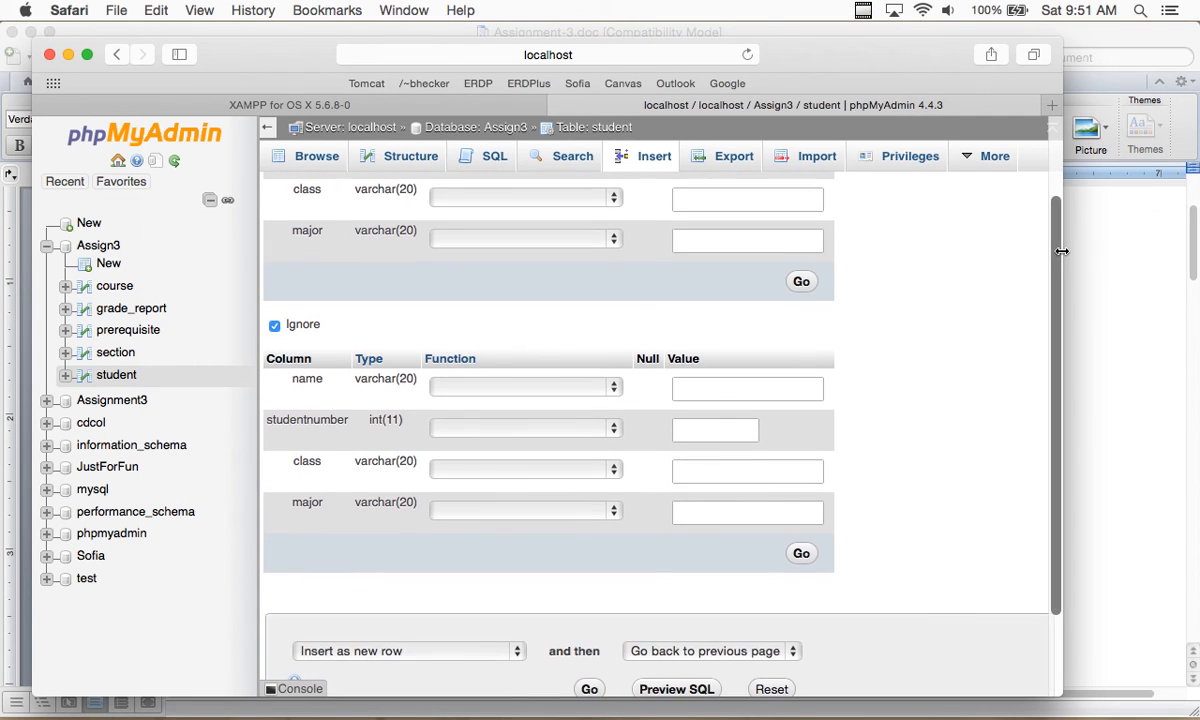
scroll(1061, 253, "down", 2)
scroll(1061, 240, "up", 3)
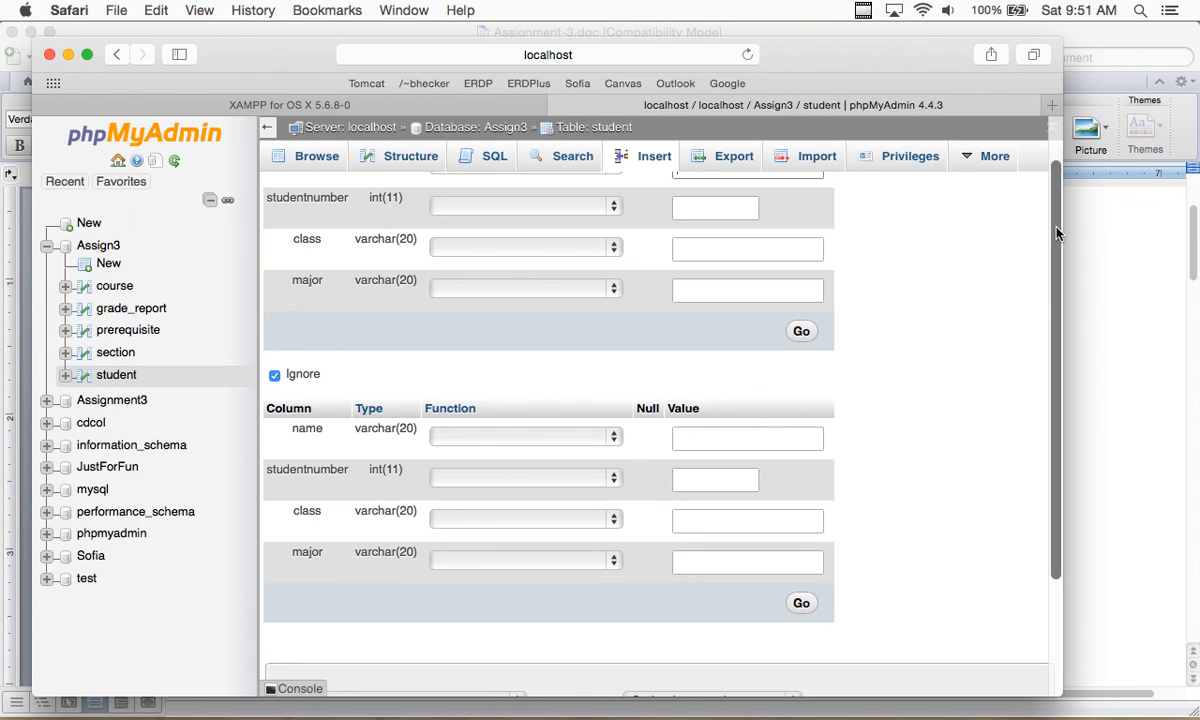
Fill in a new student row with student number 100, class Senior and major COSC, leaving the name empty
left_click(737, 207)
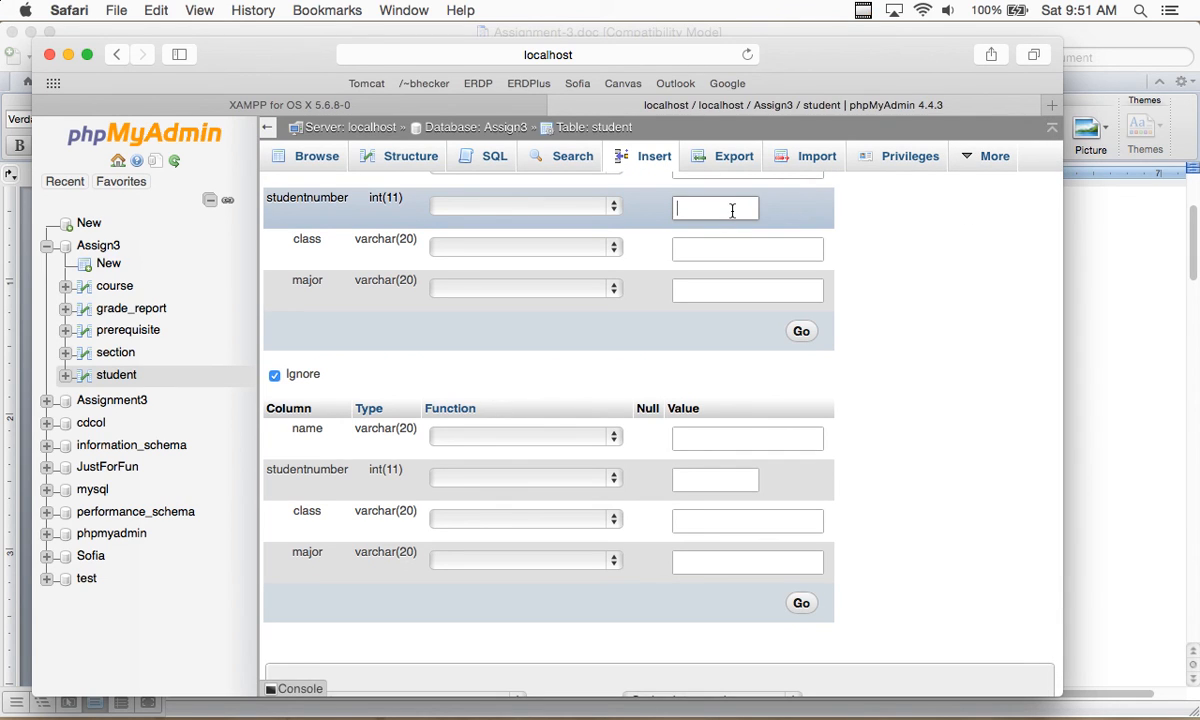
type("100")
left_click(728, 241)
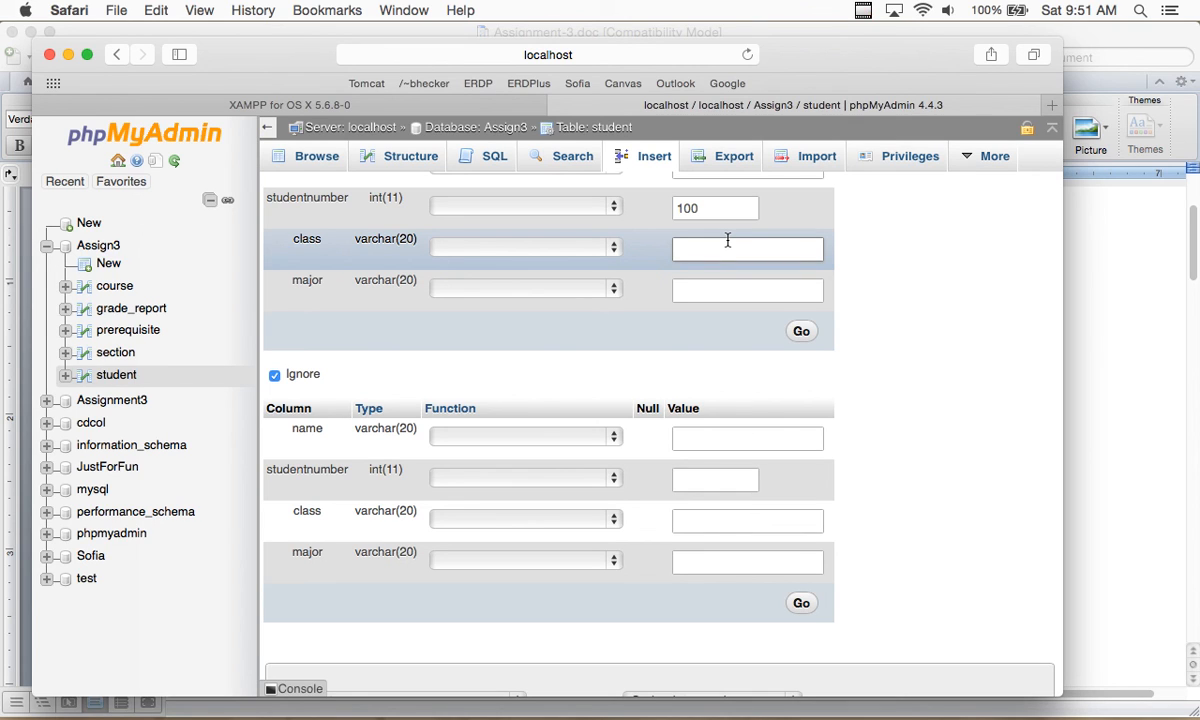
type("Senior")
left_click(710, 286)
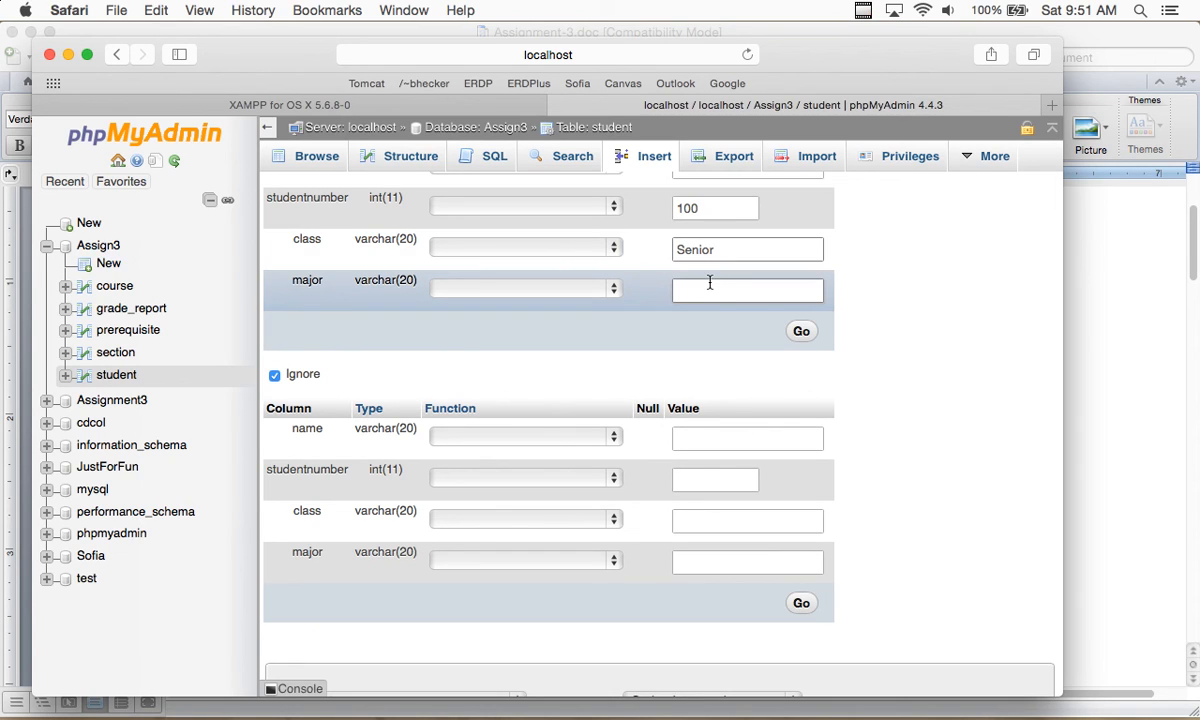
type("COSC")
Check the SQL query tasks in Word, then return to phpMyAdmin in Safari and submit the new student row
left_click(1067, 321)
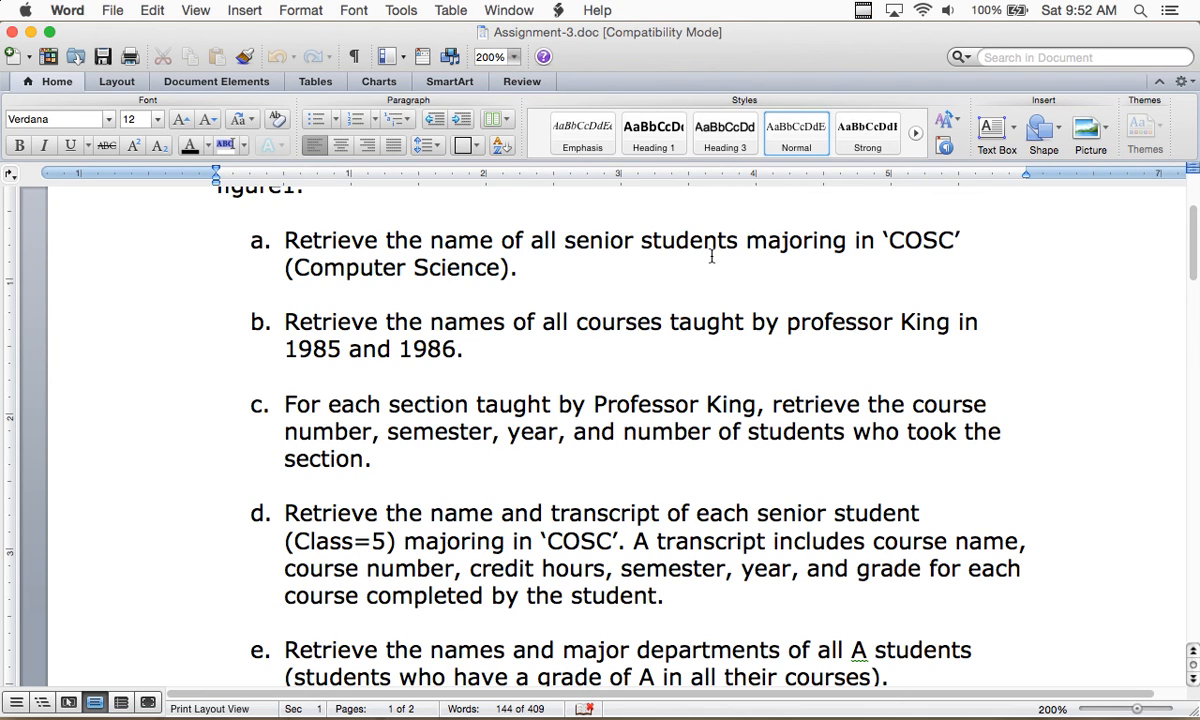
mouse_move(758, 712)
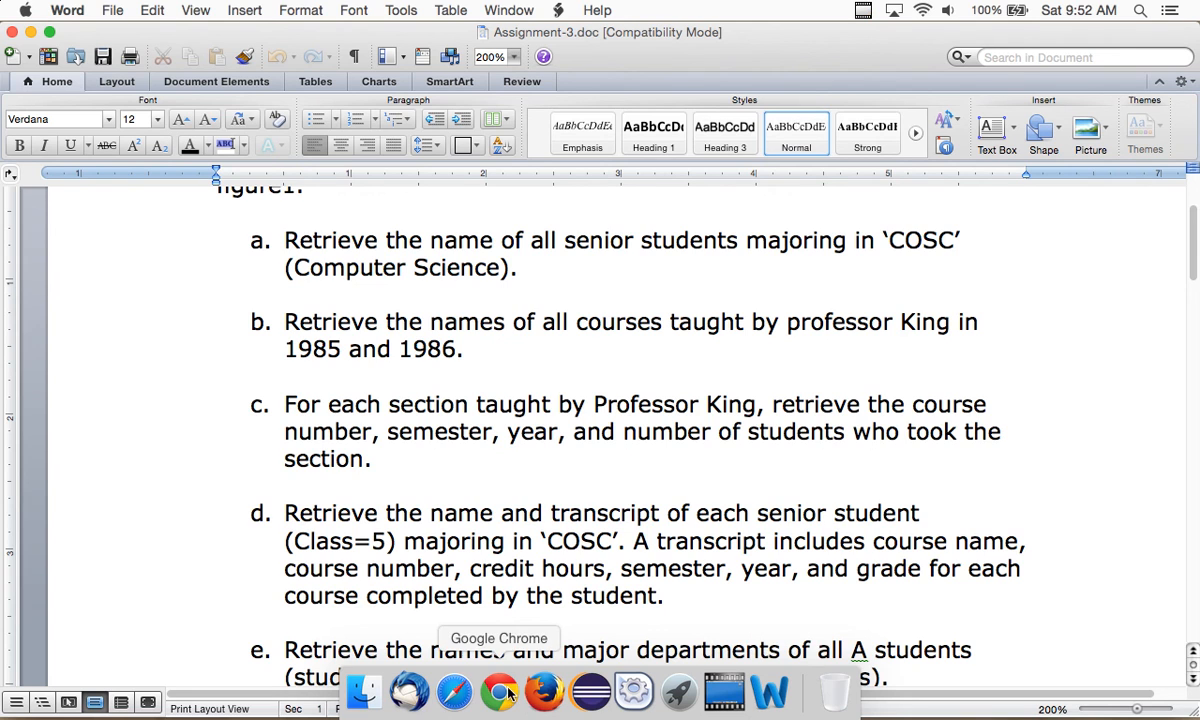
left_click(462, 663)
left_click(806, 332)
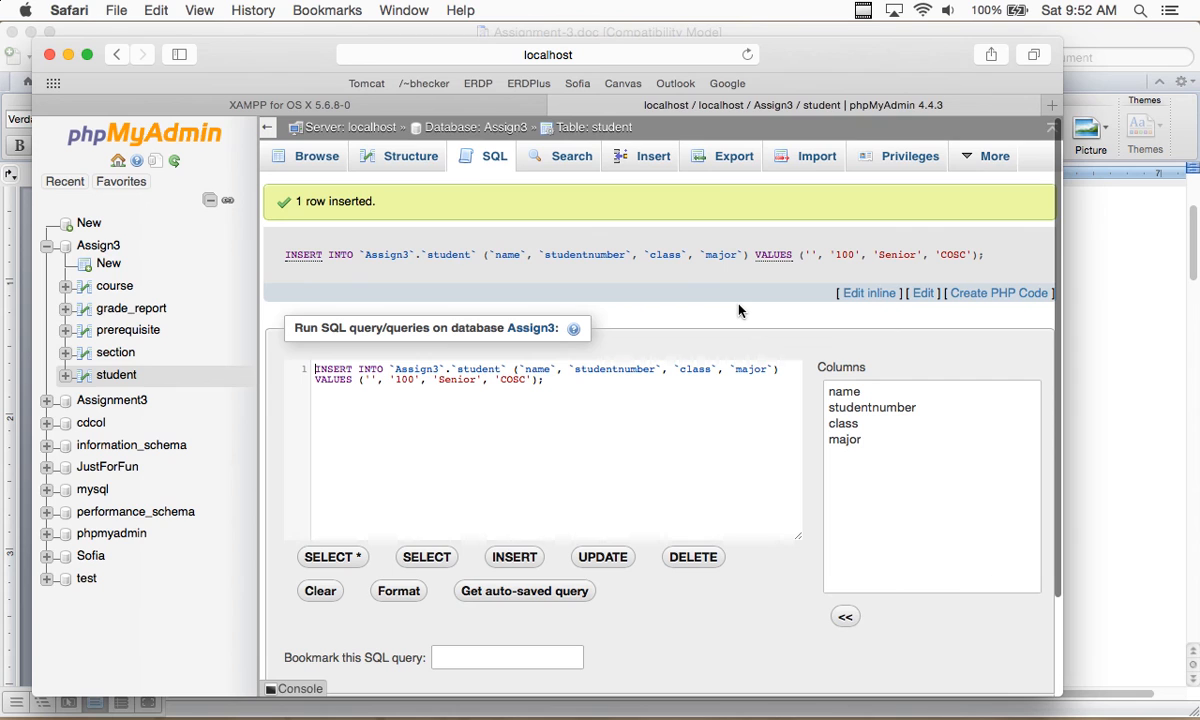
Copy the generated INSERT statement for the student table from the SQL editor
scroll(725, 300, "down", 1)
scroll(702, 289, "up", 1)
scroll(617, 408, "down", 1)
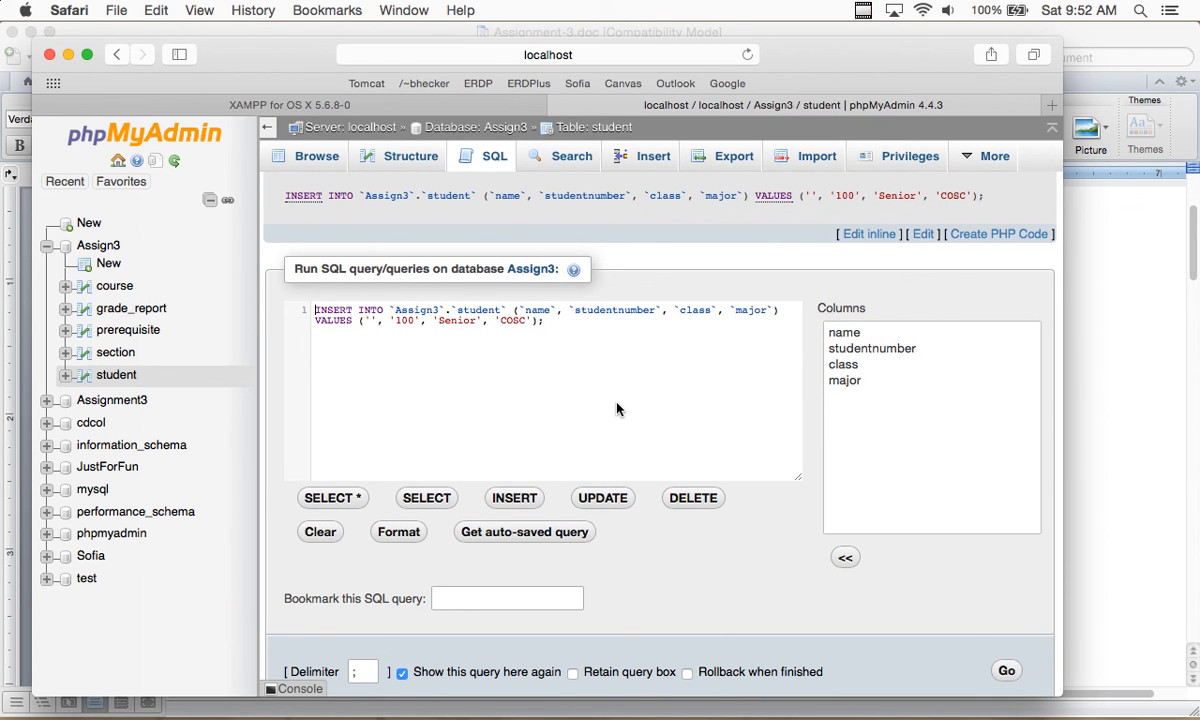
left_click_drag(542, 320, 333, 309)
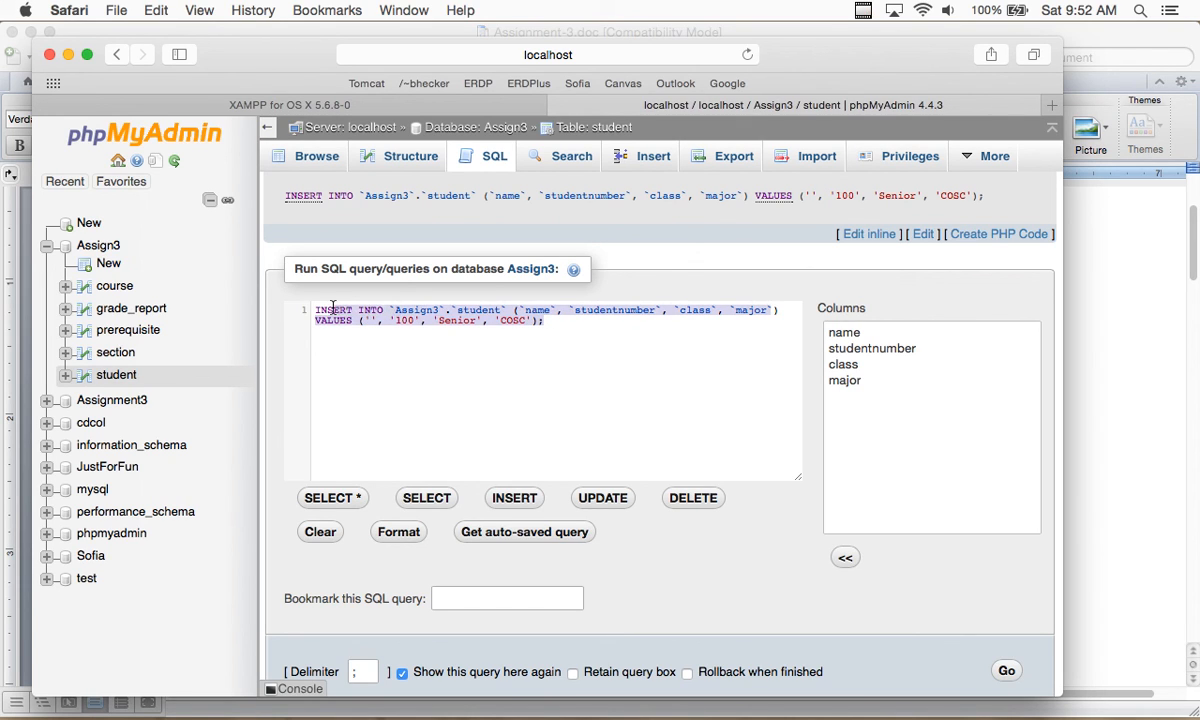
left_click(162, 10)
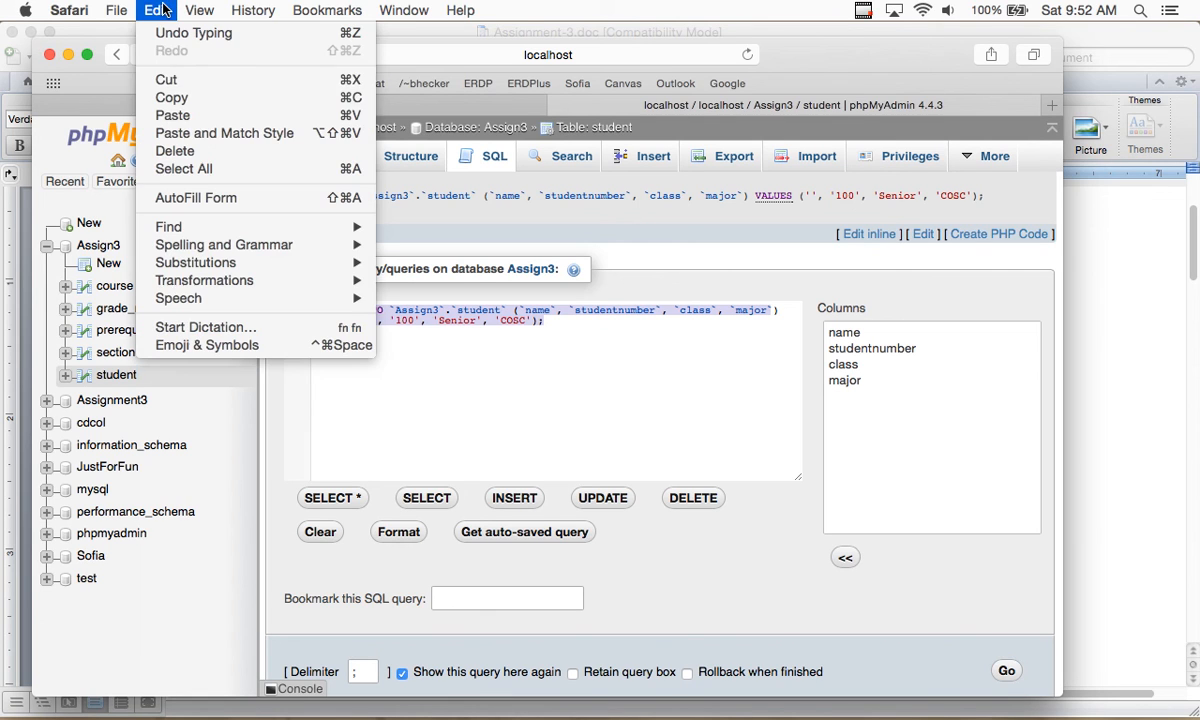
left_click(170, 97)
Paste a second copy of the INSERT statement below the first and change its student number to 101
left_click(420, 394)
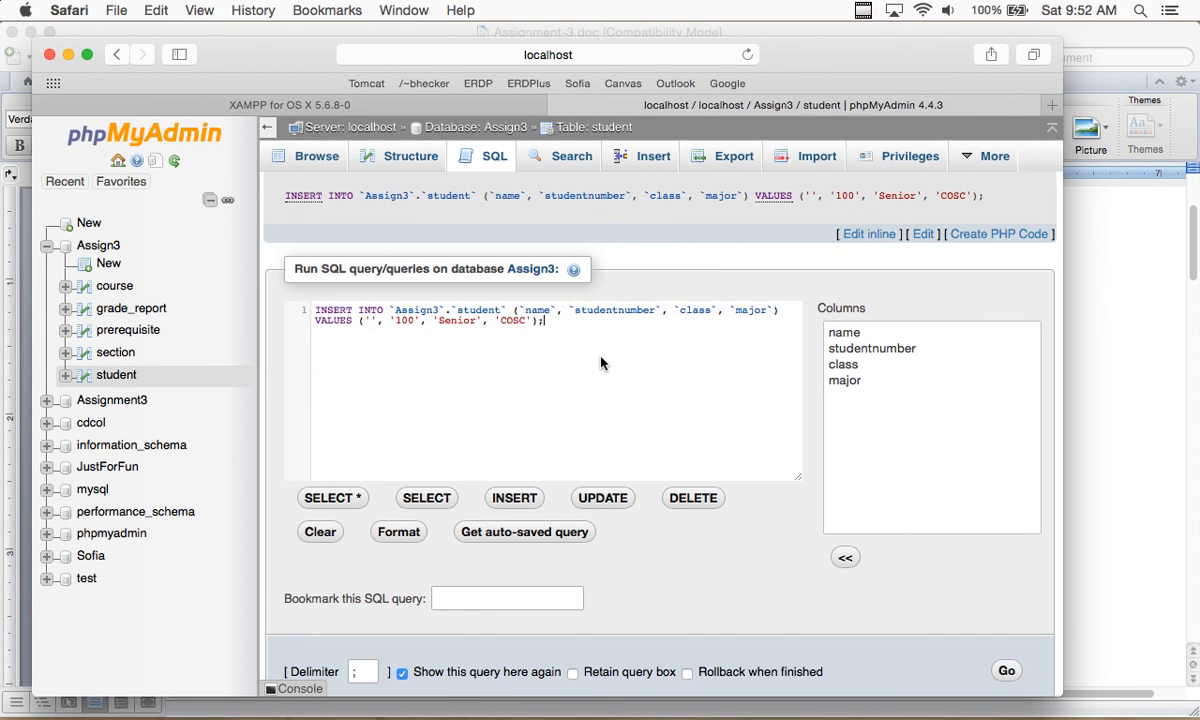
key("Return")
key("Return")
right_click(599, 368)
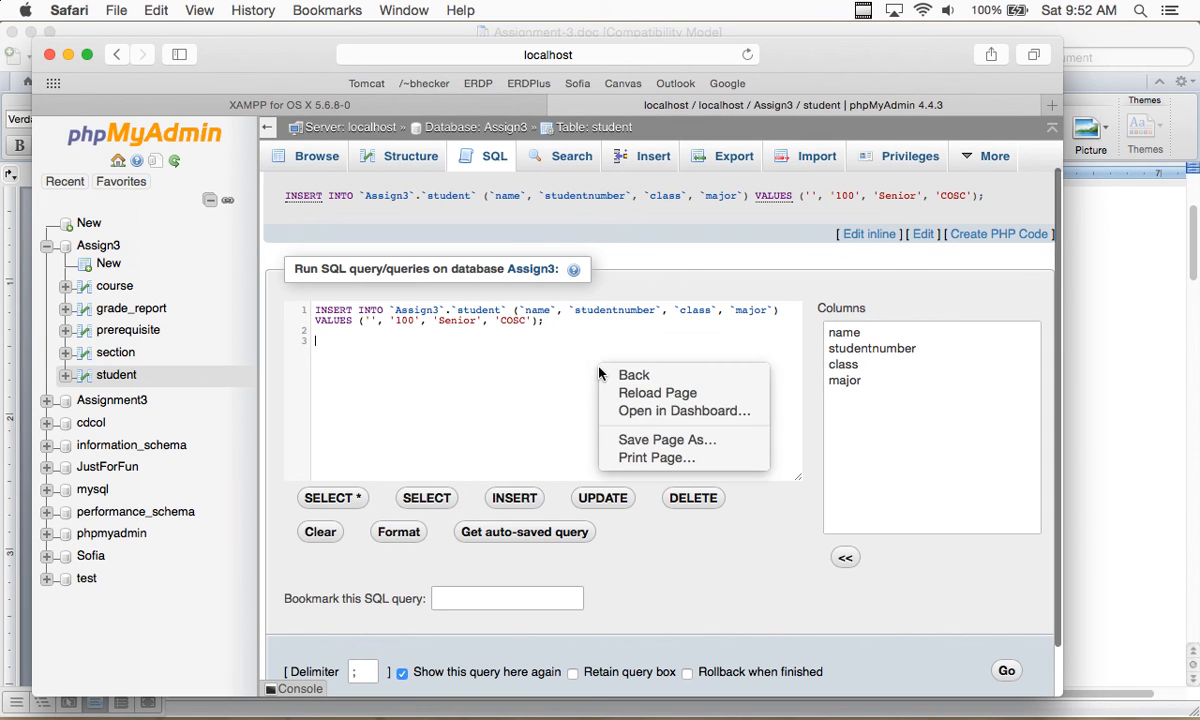
left_click(489, 370)
left_click(155, 10)
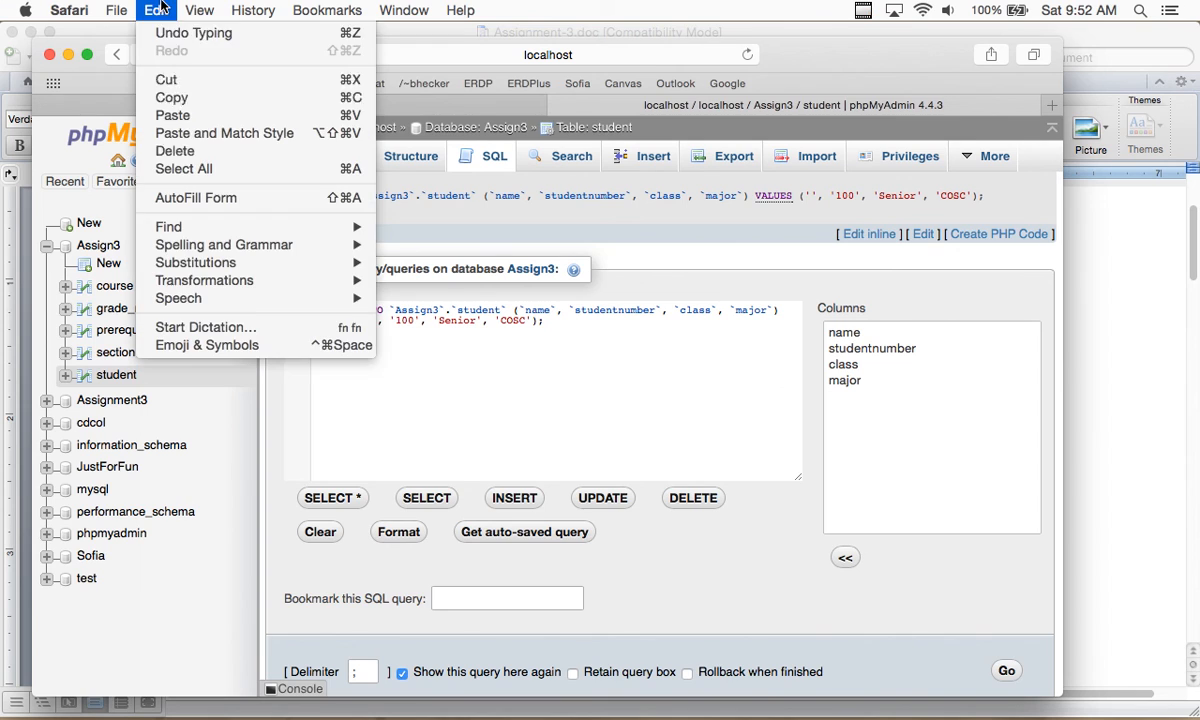
left_click(178, 107)
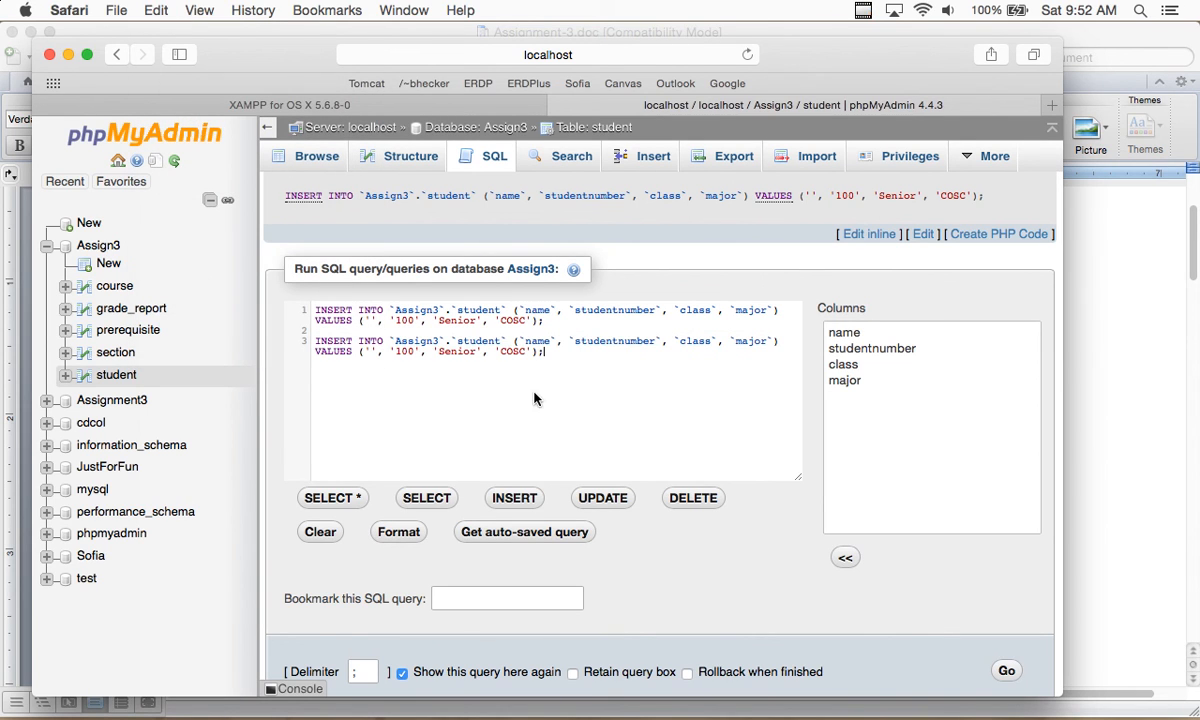
left_click(411, 353)
key("BackSpace")
type("1")
Add a third INSERT statement with student number 200 and remove the blank line after the first statement
left_click(560, 353)
key("Return")
left_click(160, 10)
left_click(196, 115)
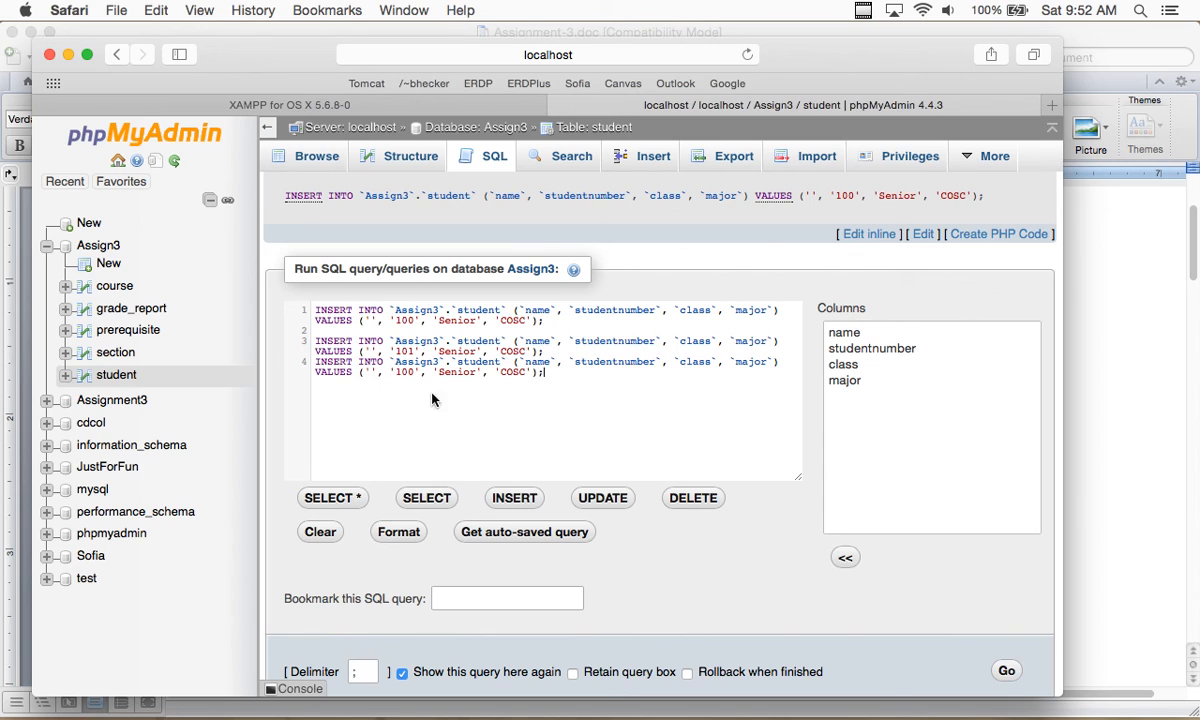
left_click(399, 372)
key("BackSpace")
type("2")
left_click(380, 330)
key("BackSpace")
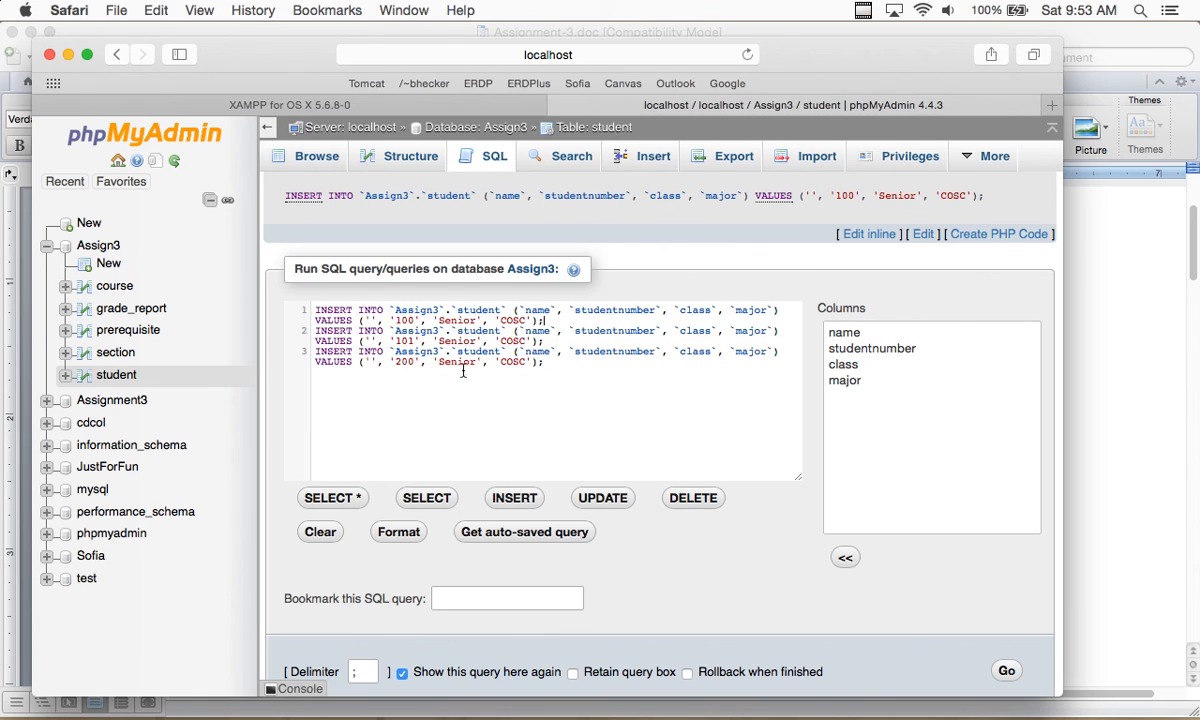
Add a fourth copy of the INSERT statement and change its student number to 201
left_click(561, 366)
key("Return")
left_click(155, 10)
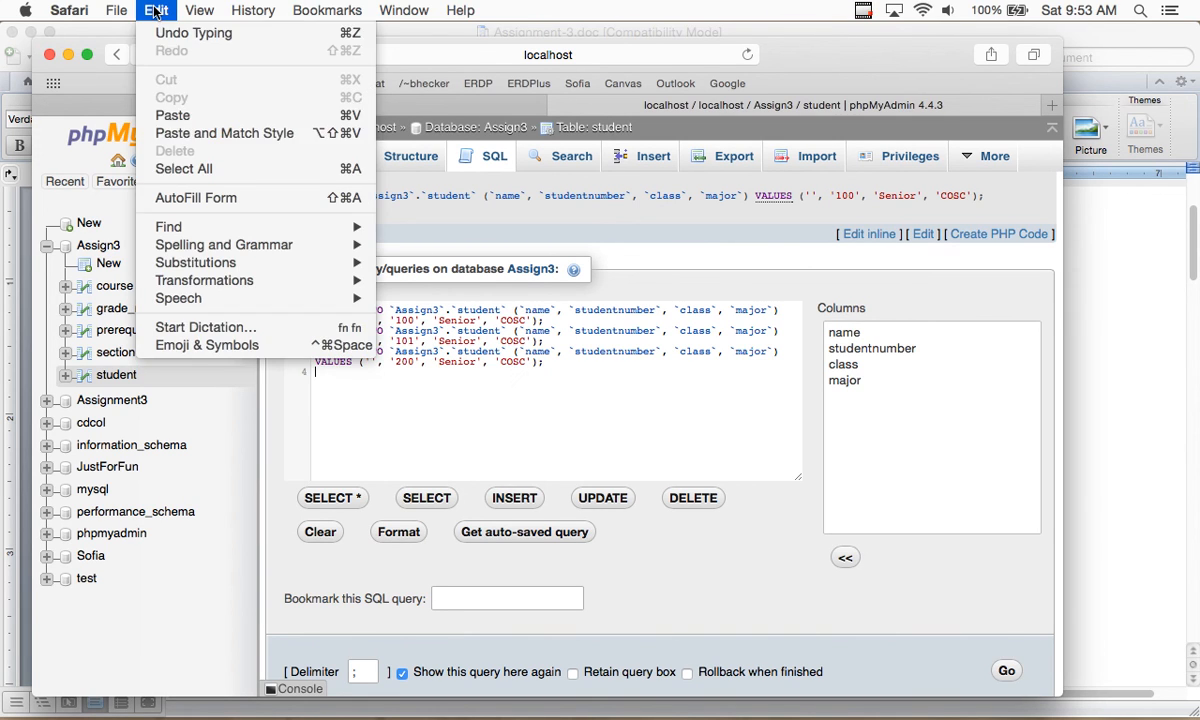
left_click(173, 116)
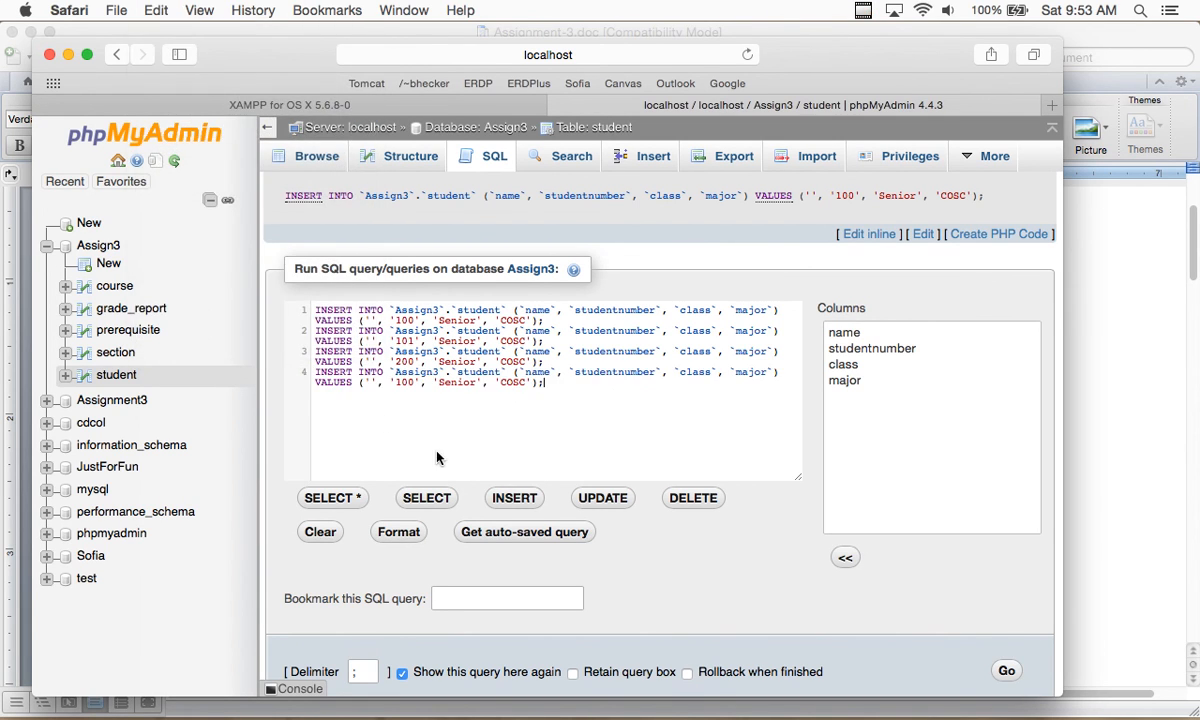
left_click(400, 386)
key("BackSpace")
type("2")
key("Right")
key("Right")
key("BackSpace")
type("1")
Add a fifth copy of the INSERT statement and change its student number to 300
left_click(568, 382)
key("Return")
key("Return")
key("BackSpace")
left_click(156, 10)
left_click(195, 116)
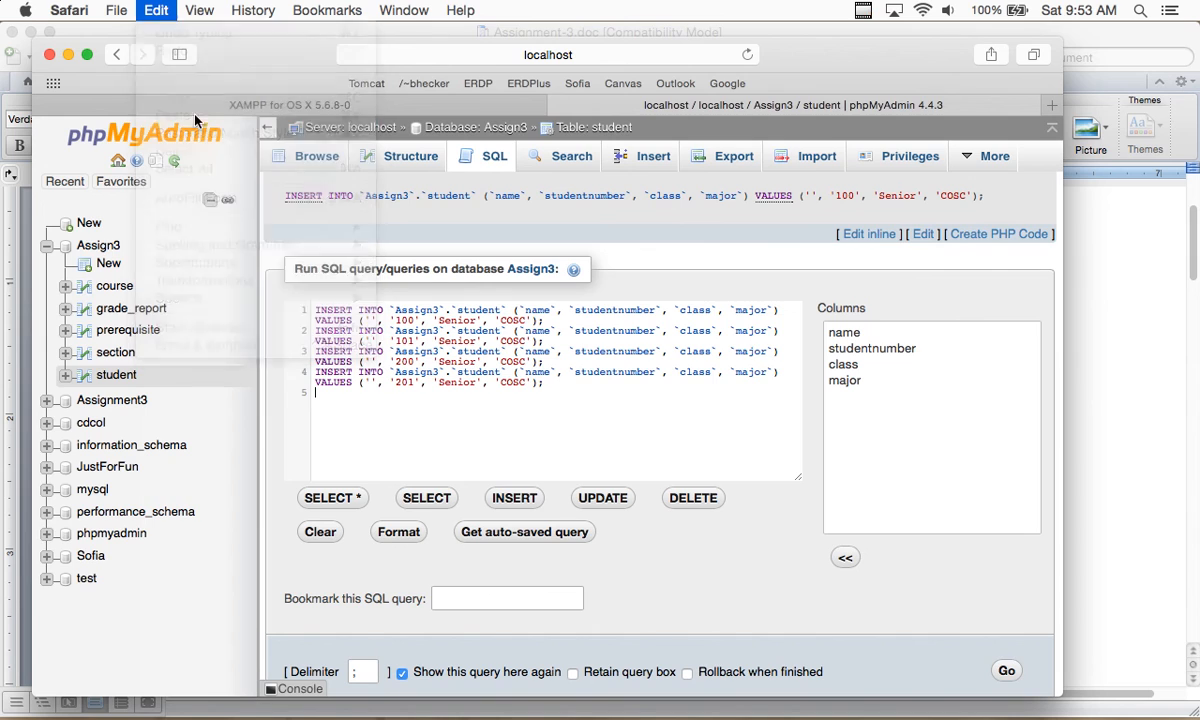
left_click(399, 402)
key("BackSpace")
type("3")
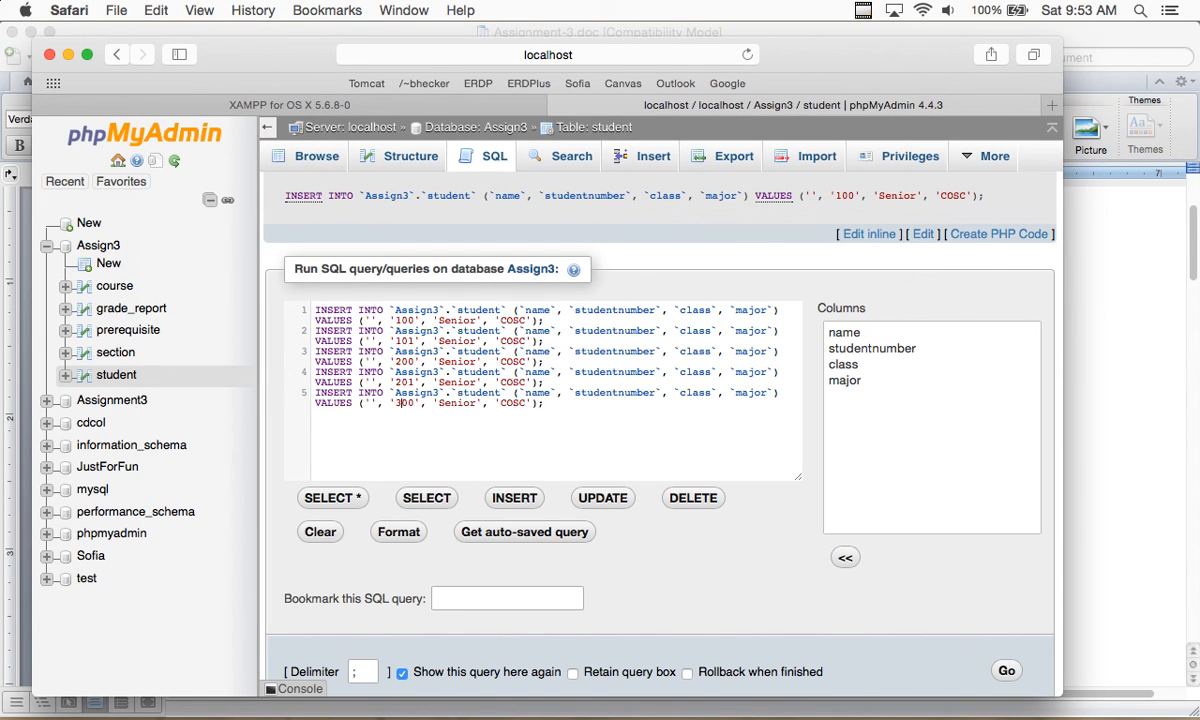
Change the major in the fifth INSERT statement to BUS
key("Right")
key("Right")
key("Right")
key("Right")
key("Right")
left_click(526, 403)
key("BackSpace")
key("BackSpace")
key("BackSpace")
key("BackSpace")
type("BUS")
Add a sixth copy of the INSERT statement and change its student number to 301
key("Return")
left_click(155, 10)
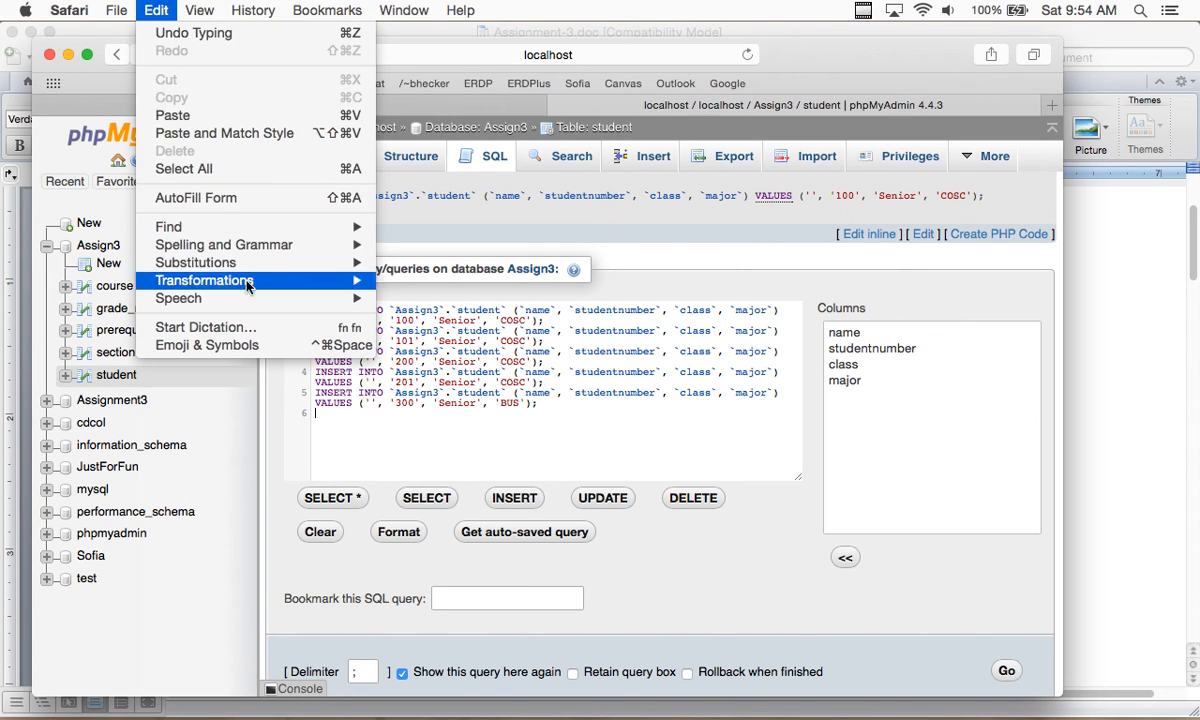
left_click(330, 118)
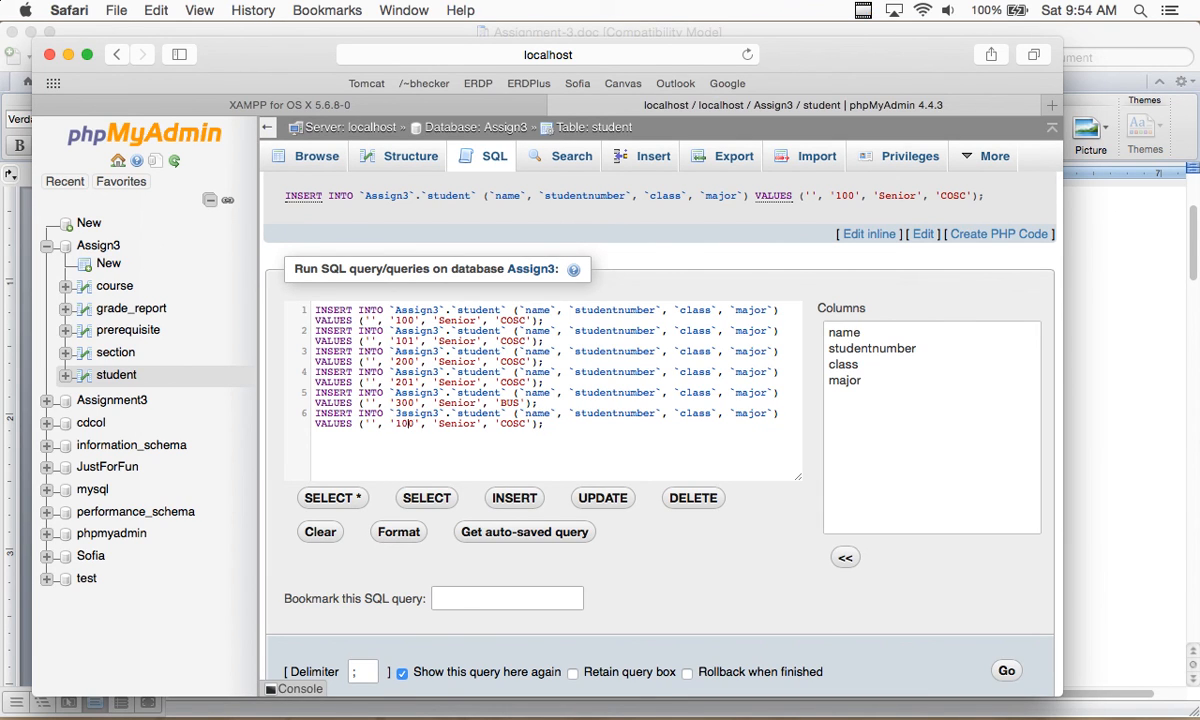
key("BackSpace")
key("Right")
key("BackSpace")
type("3")
key("Right")
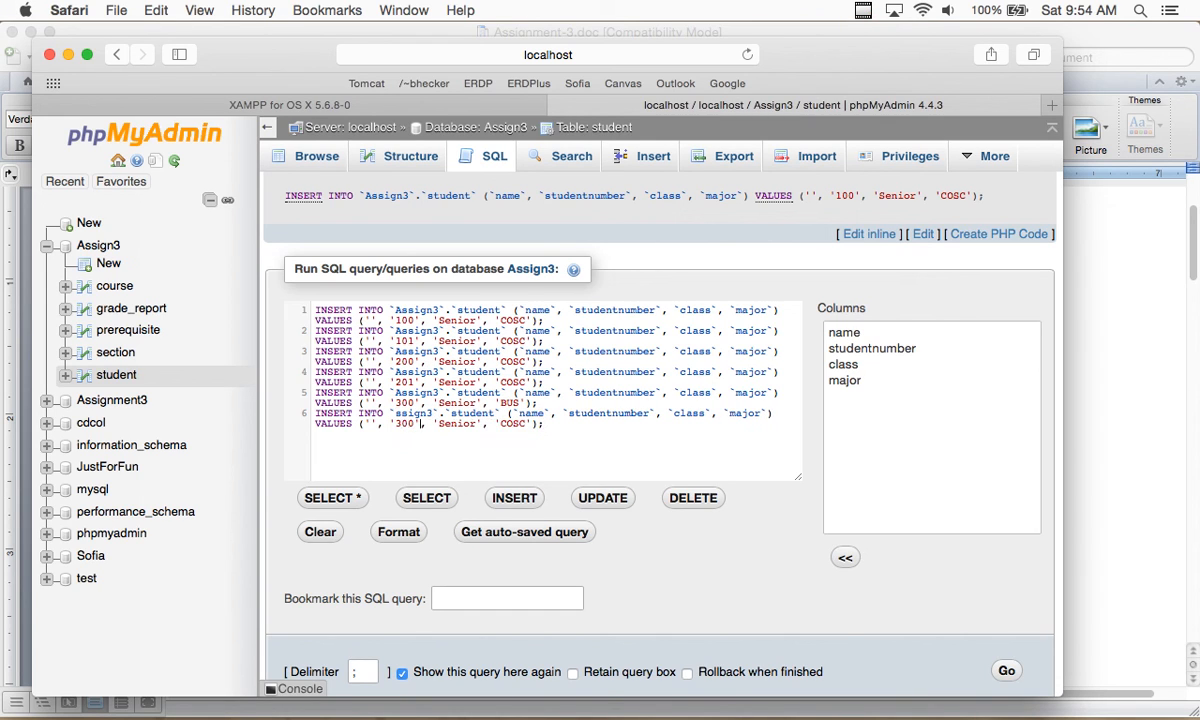
key("BackSpace")
type("1")
Change the major in the sixth INSERT statement to BUS and try running all six statements
left_click(524, 427)
key("BackSpace")
key("BackSpace")
key("BackSpace")
key("BackSpace")
type("BUS")
left_click(1006, 671)
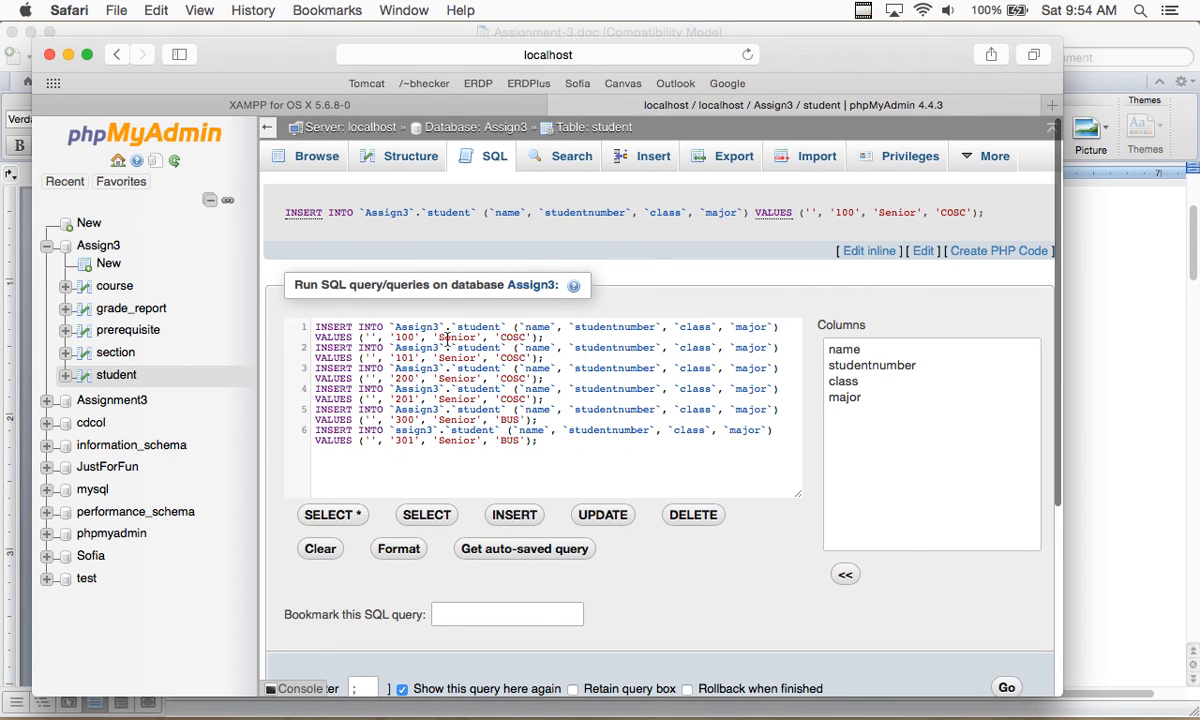
Enter each student's first name in the empty name values of the first three INSERT statements
left_click(369, 337)
type("BO")
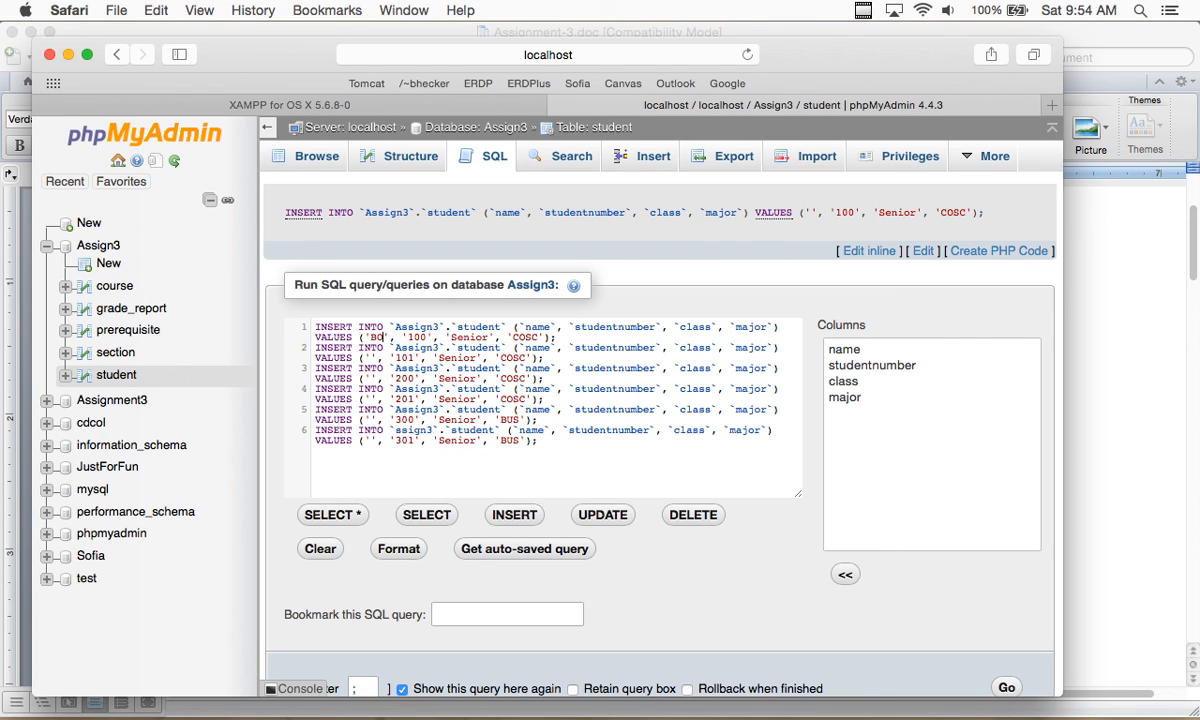
type("b")
left_click(368, 357)
type("Larry")
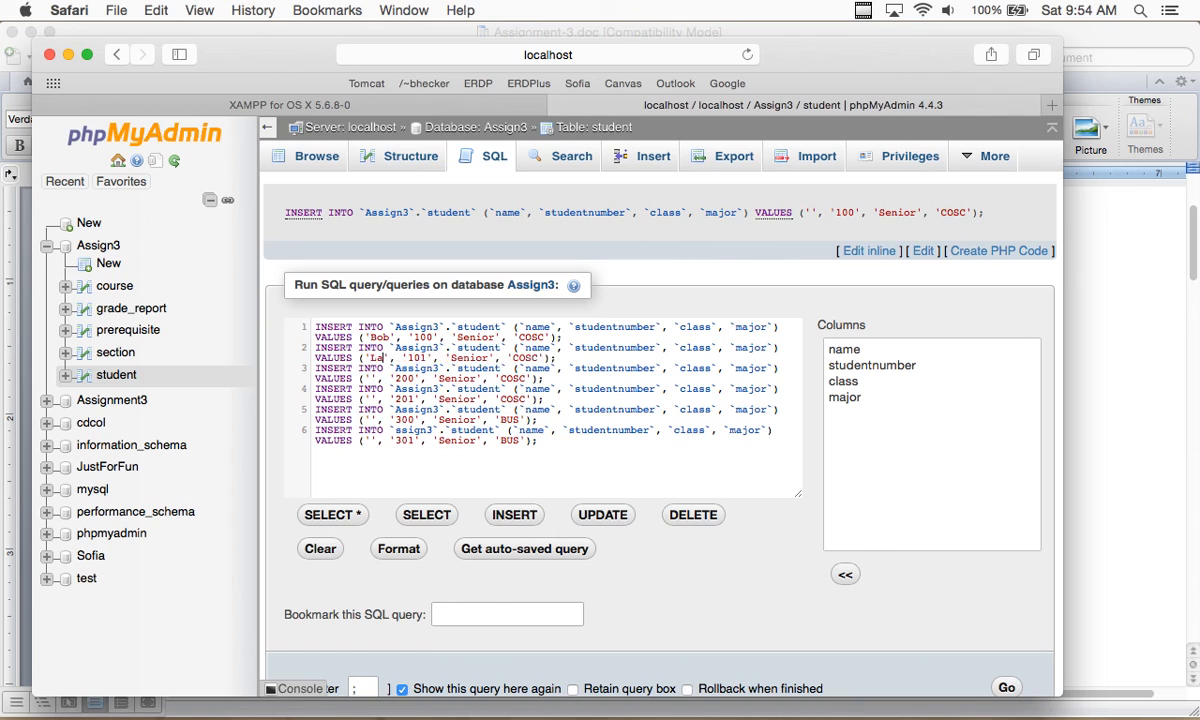
left_click(369, 378)
type("Cur")
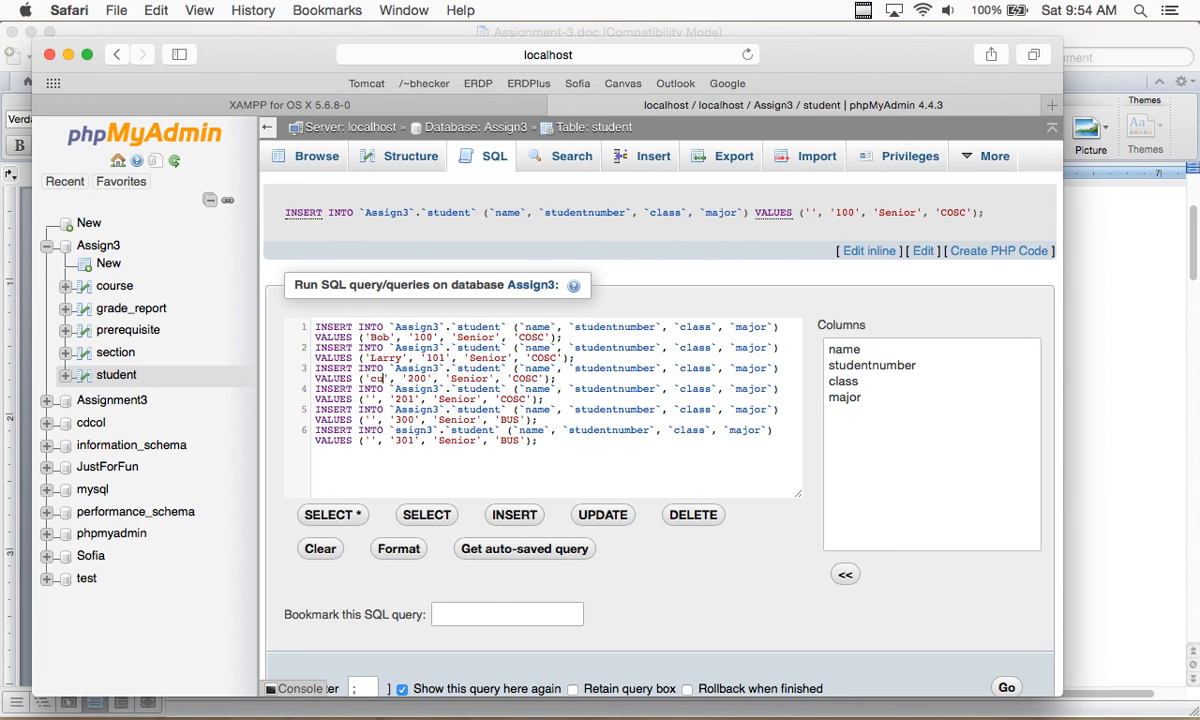
type("rly")
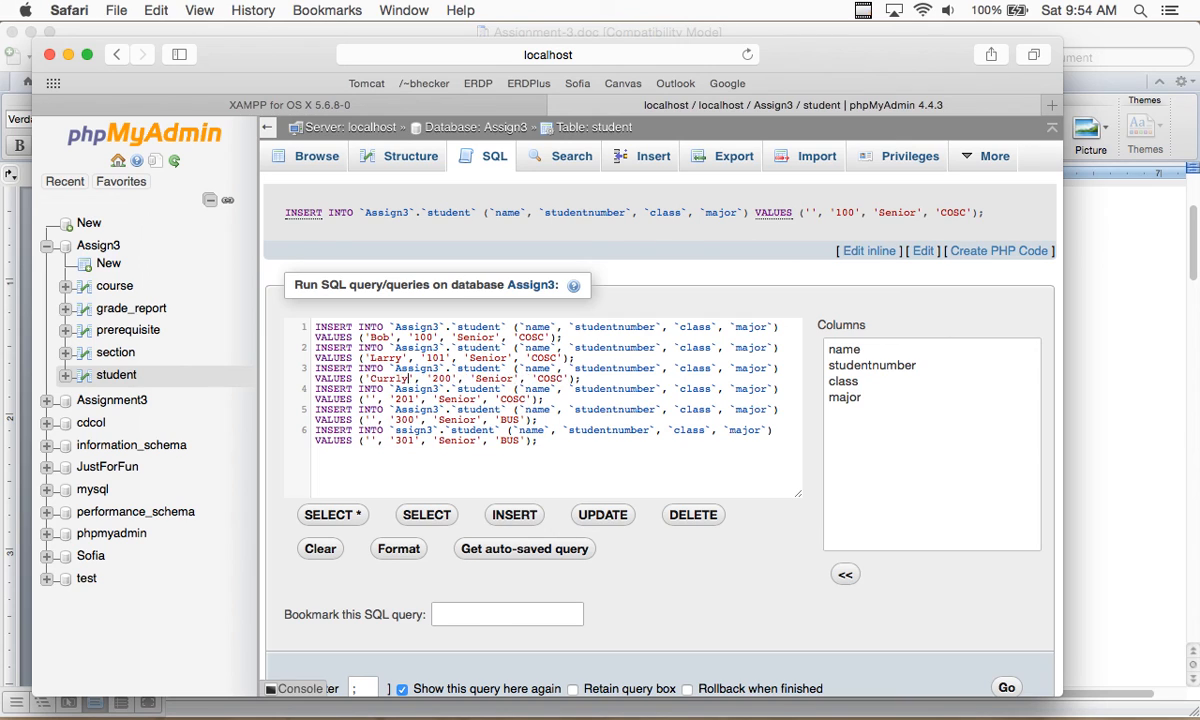
Enter each student's first name in the empty name values of the last three INSERT statements
left_click(371, 398)
type("Moe")
left_click(364, 419)
type("Fed")
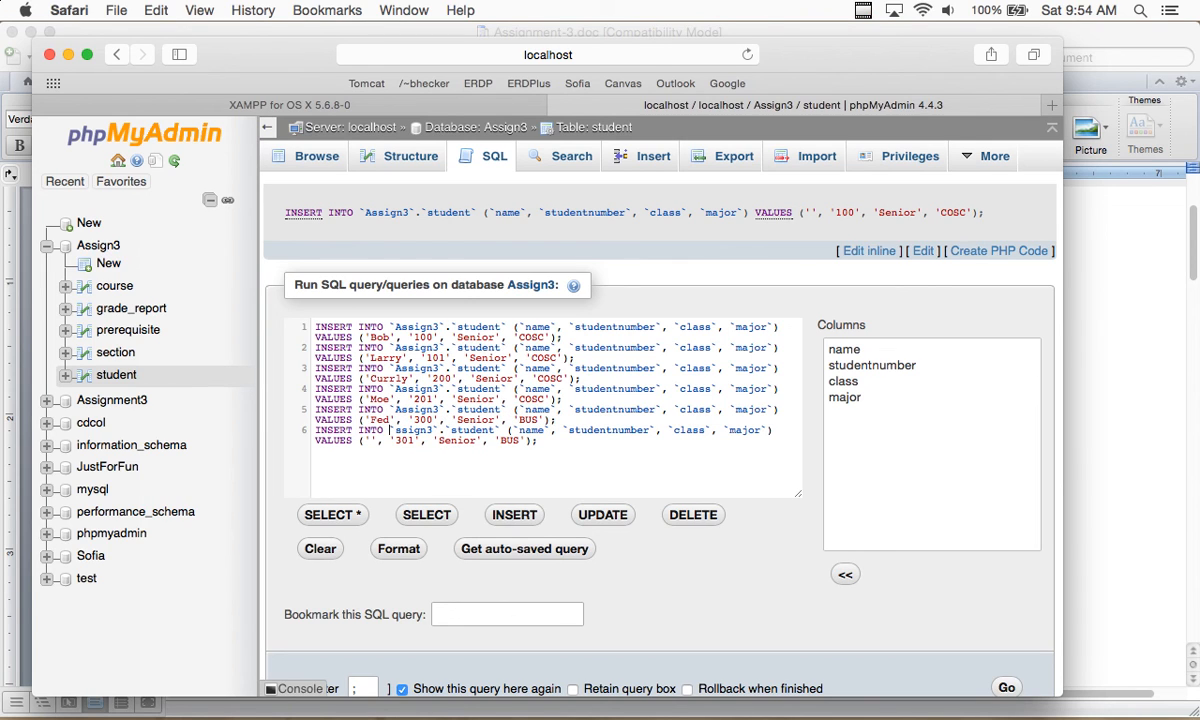
key("Left")
key("Left")
type("r")
type("Wilma")
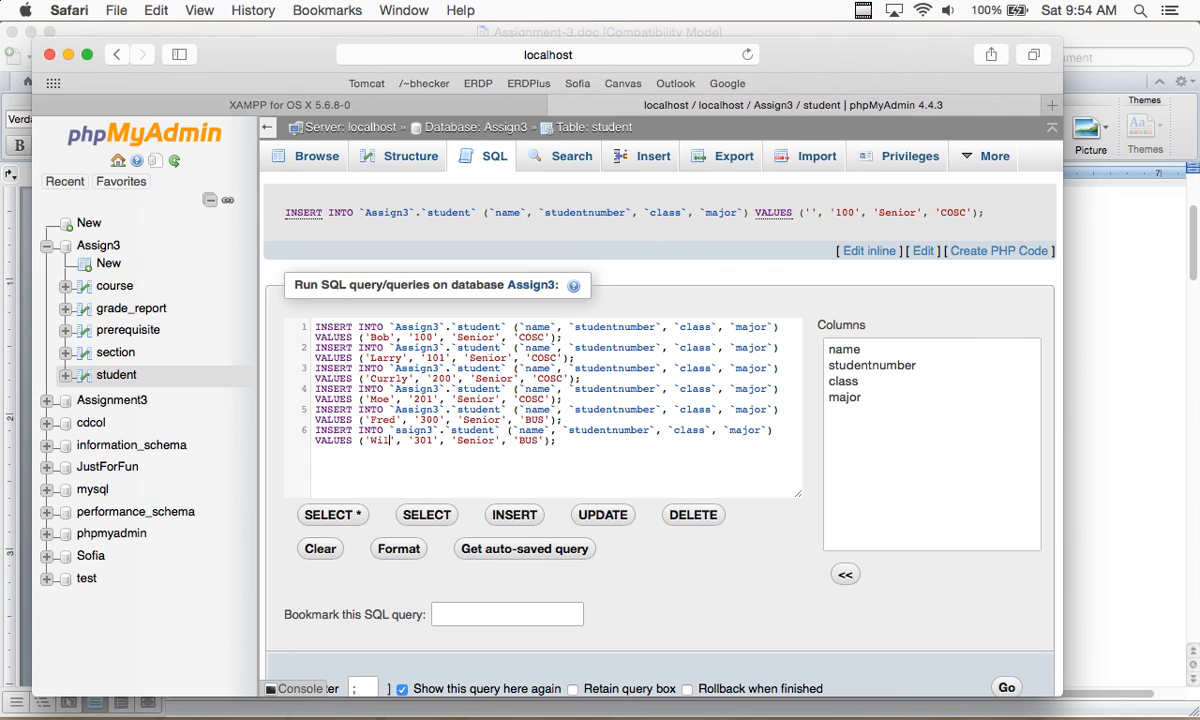
Try running the six INSERT statements with names and compare the MySQL error with the query text
key("ctrl+Return")
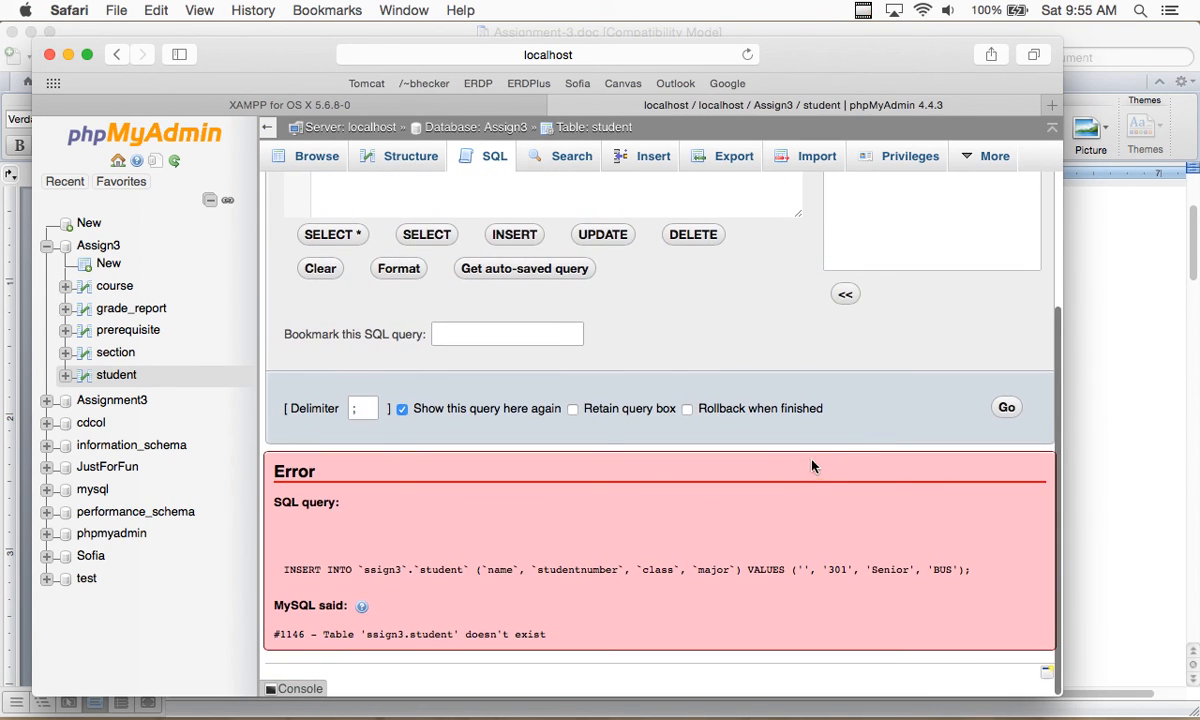
scroll(1008, 406, "up", 3)
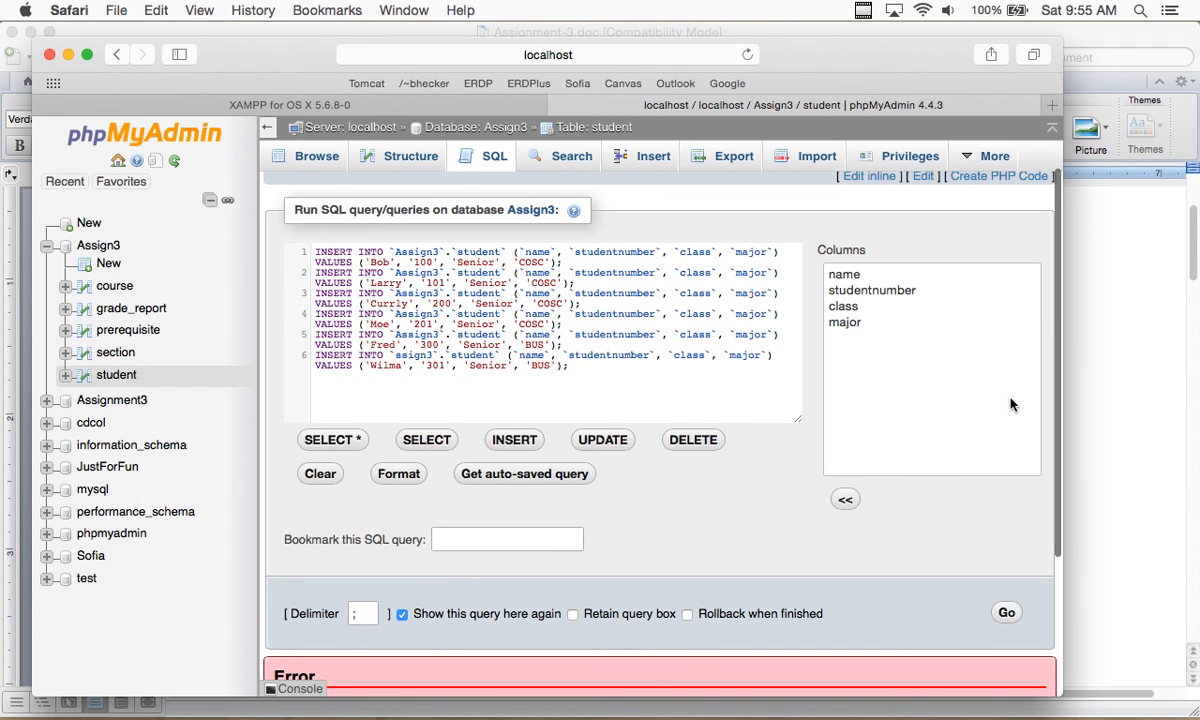
scroll(900, 552, "down", 3)
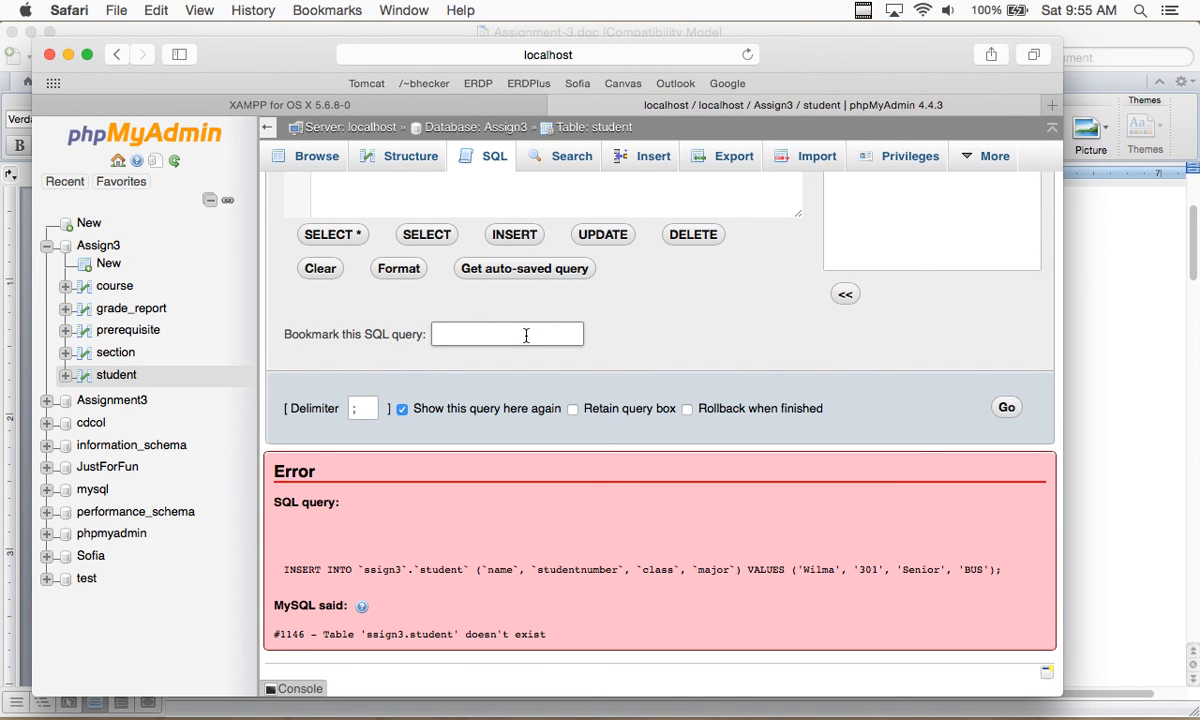
Correct the database name in the sixth INSERT statement to Assign3 and run all six statements
scroll(526, 335, "up", 5)
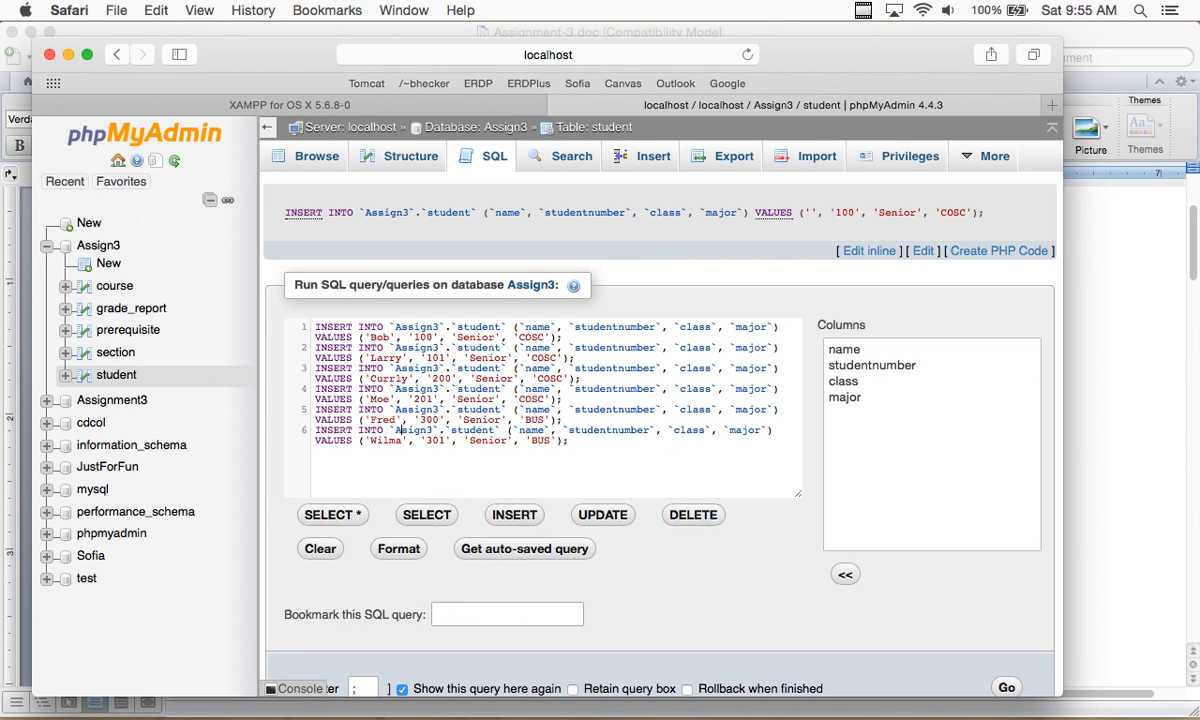
type("s")
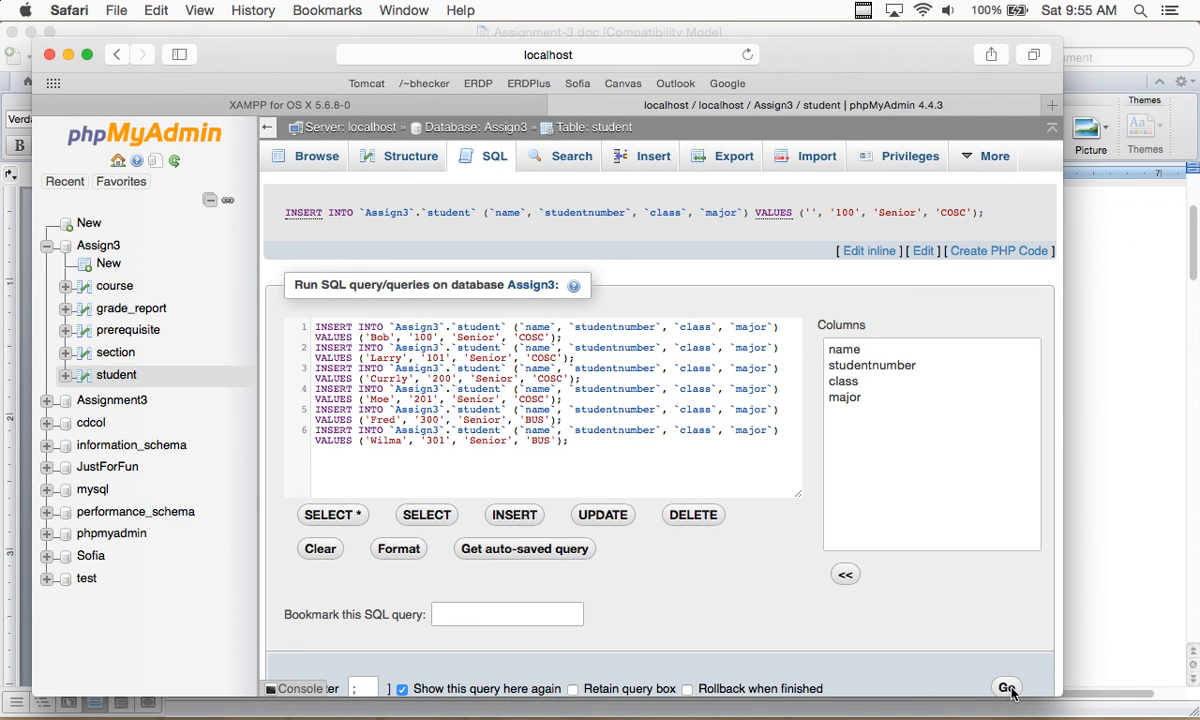
scroll(1012, 613, "down", 2)
left_click(1008, 644)
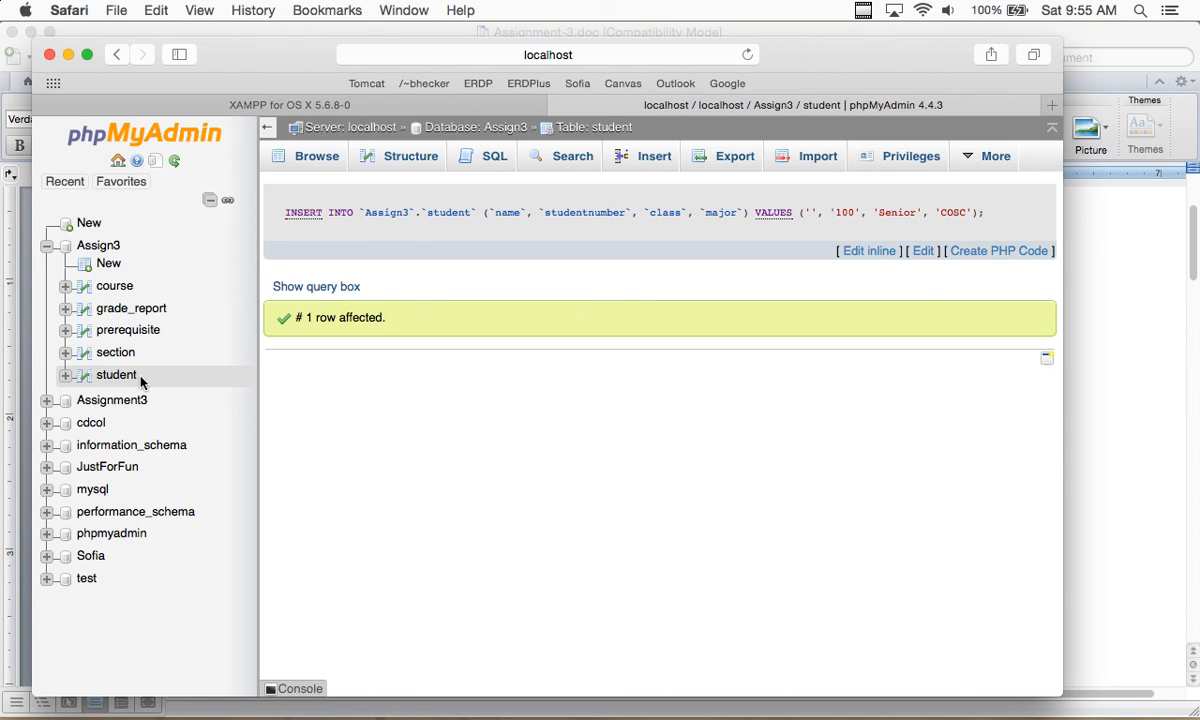
Browse the student table's rows and check them for empty names and duplicate entries
left_click(318, 157)
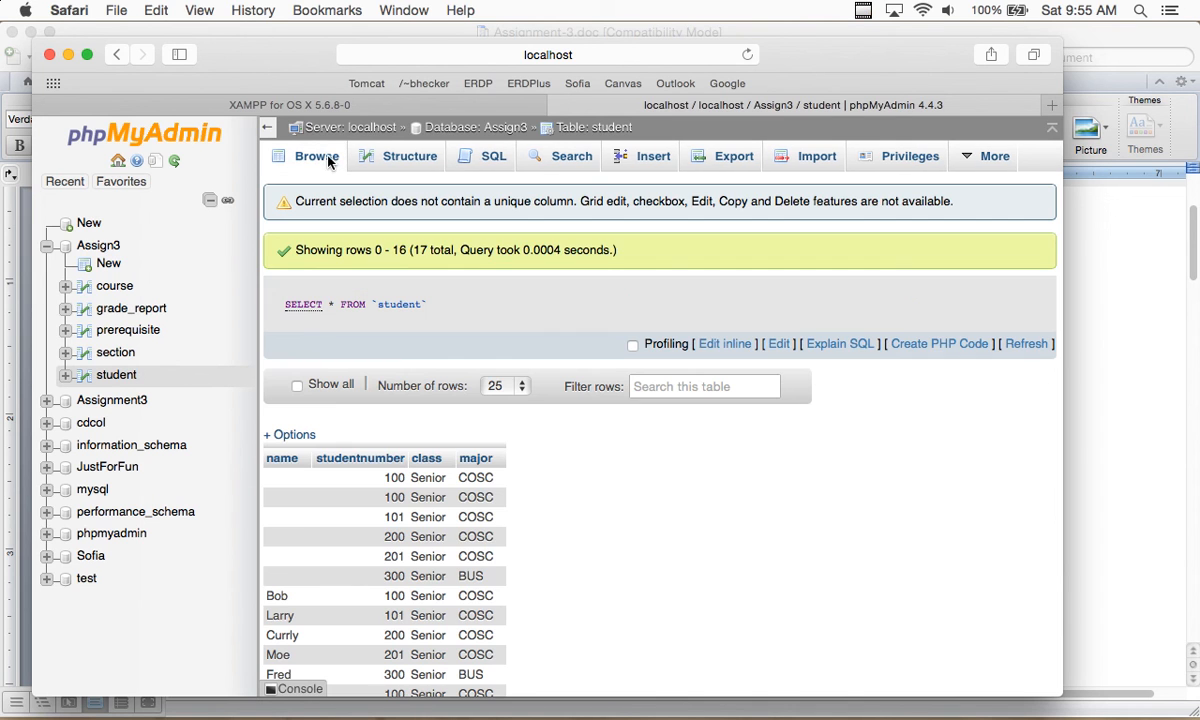
scroll(540, 424, "down", 5)
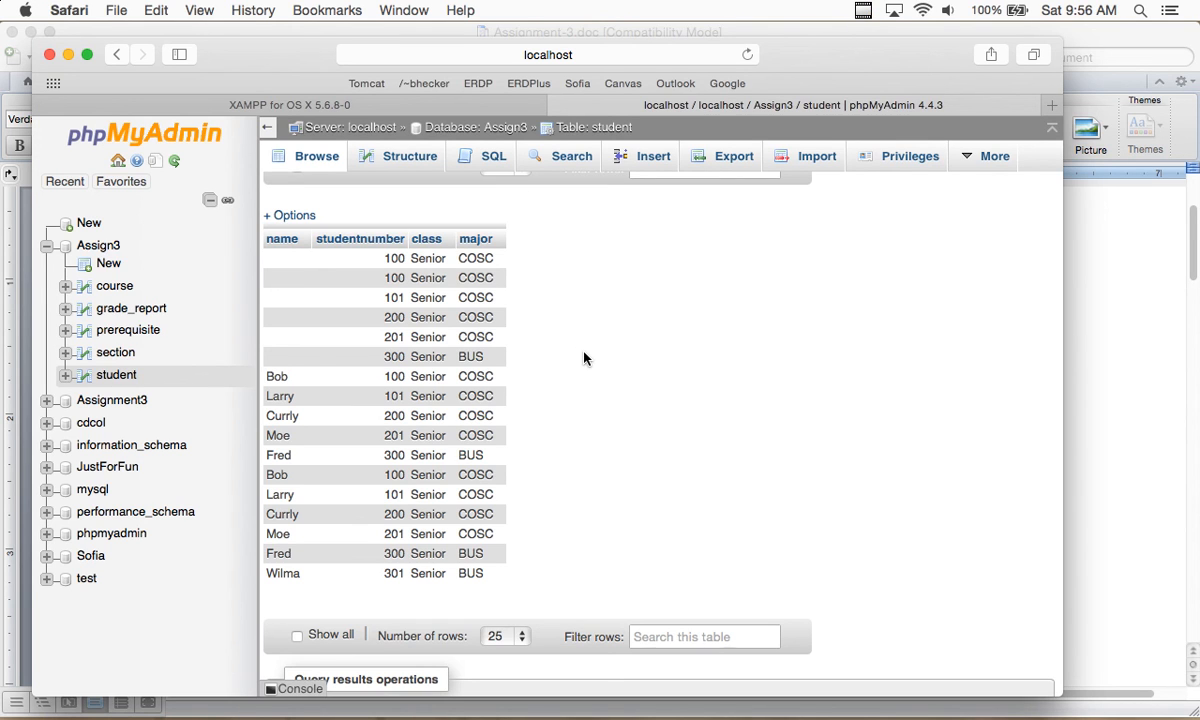
scroll(584, 357, "down", 3)
scroll(584, 357, "up", 2)
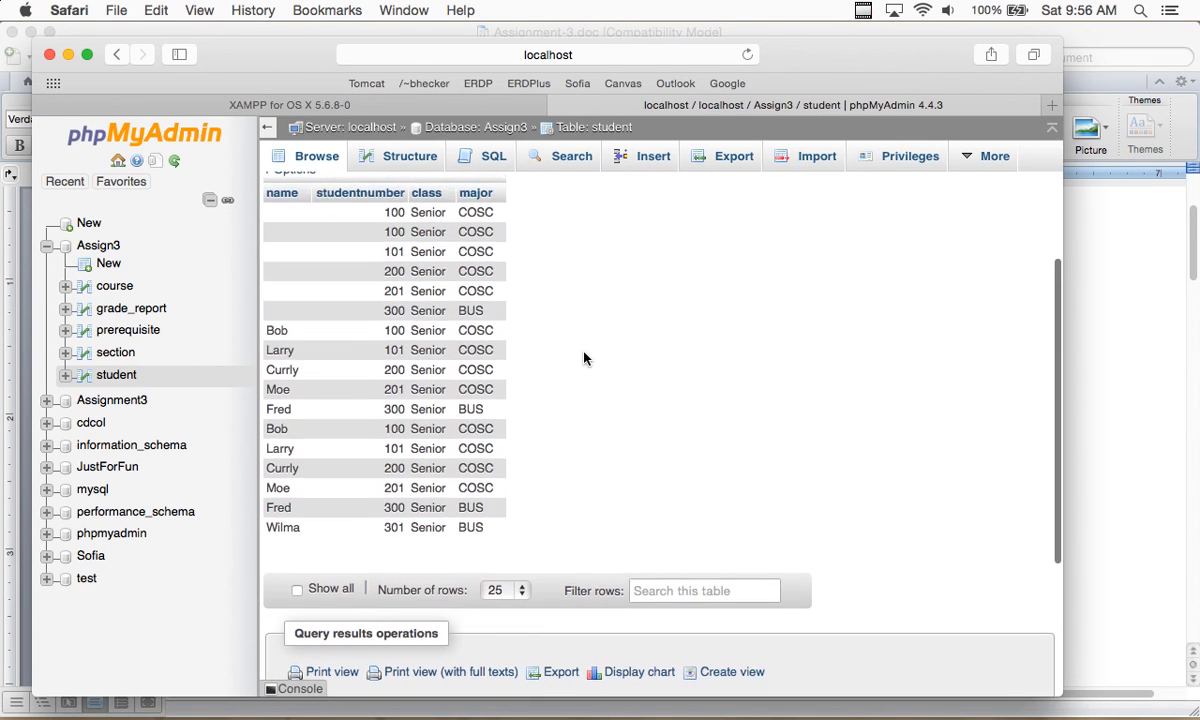
scroll(584, 357, "up", 1)
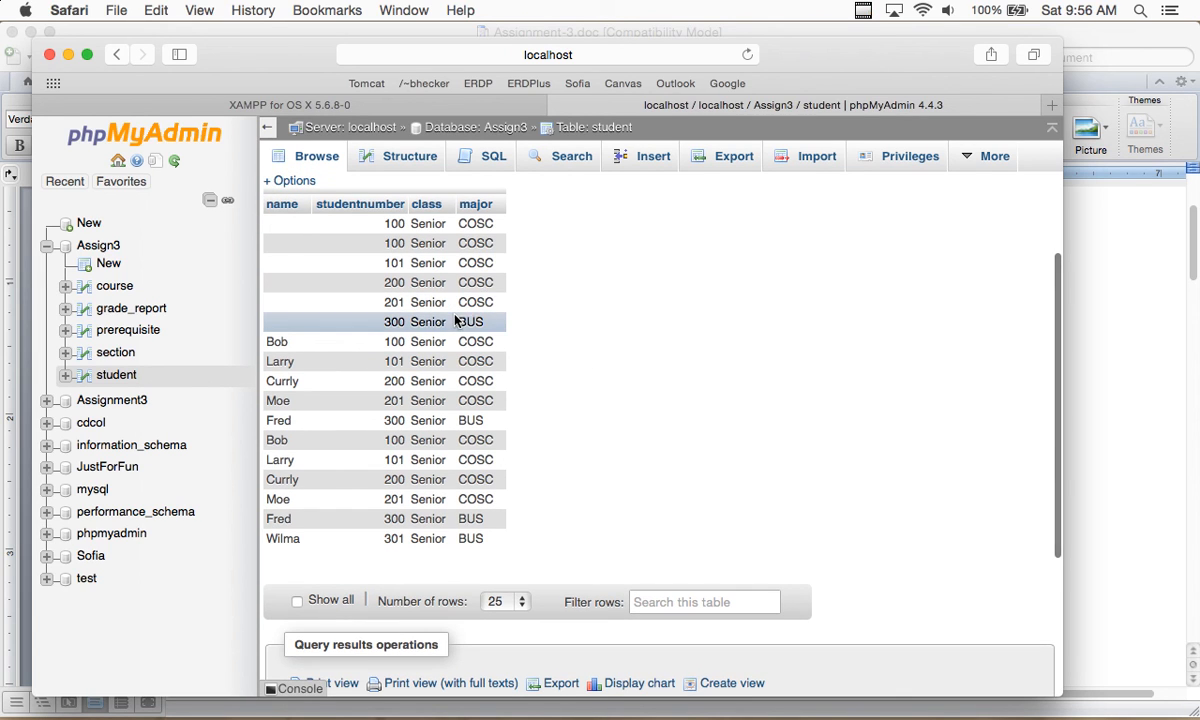
Write the query DELETE FROM `student` WHERE name = ''; for the student table and copy the whole statement
left_click(472, 166)
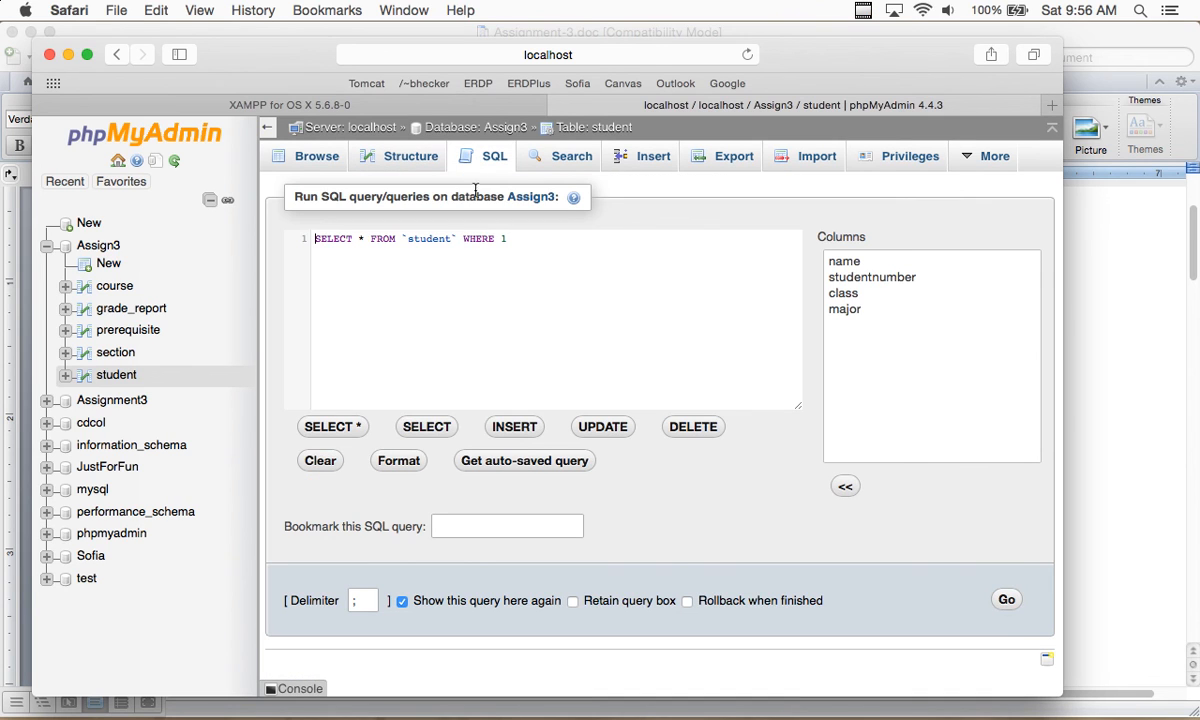
left_click(680, 428)
left_click(564, 236)
key("BackSpace")
type("name = '")
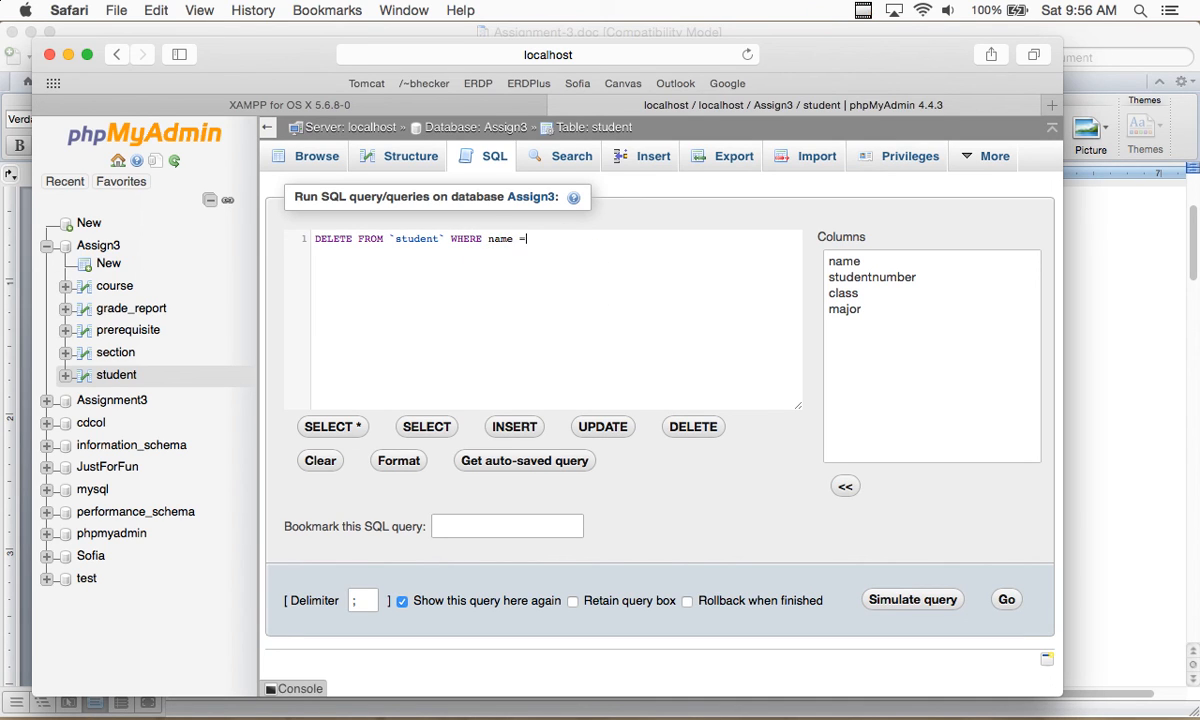
type("';")
left_click_drag(551, 239, 315, 239)
left_click(155, 10)
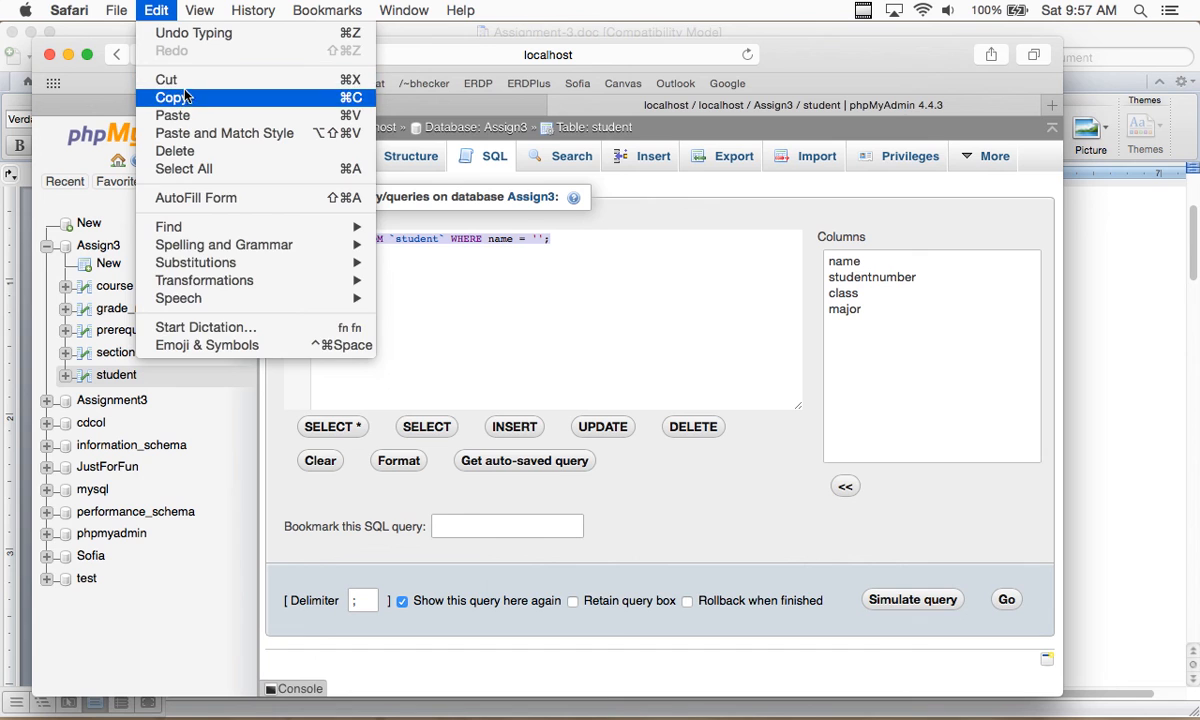
left_click(185, 97)
Review the student table's rows again and view its blank form for inserting new rows
left_click(133, 383)
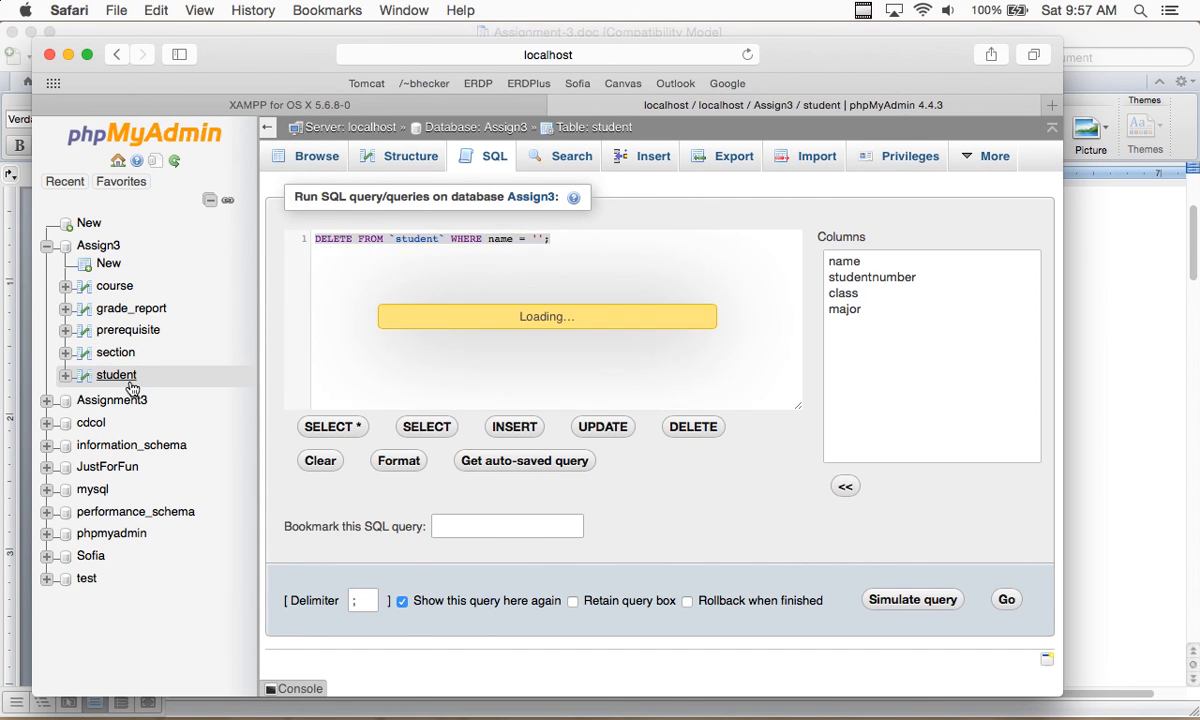
scroll(487, 468, "down", 2)
scroll(487, 468, "down", 3)
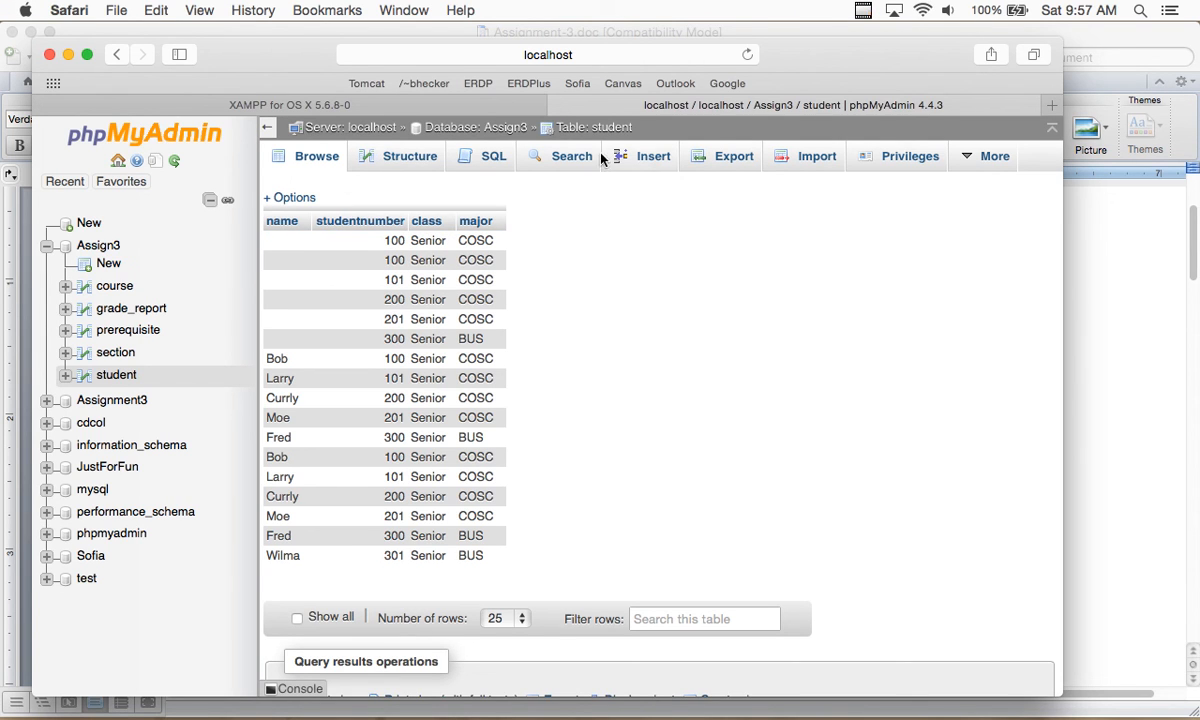
left_click(662, 158)
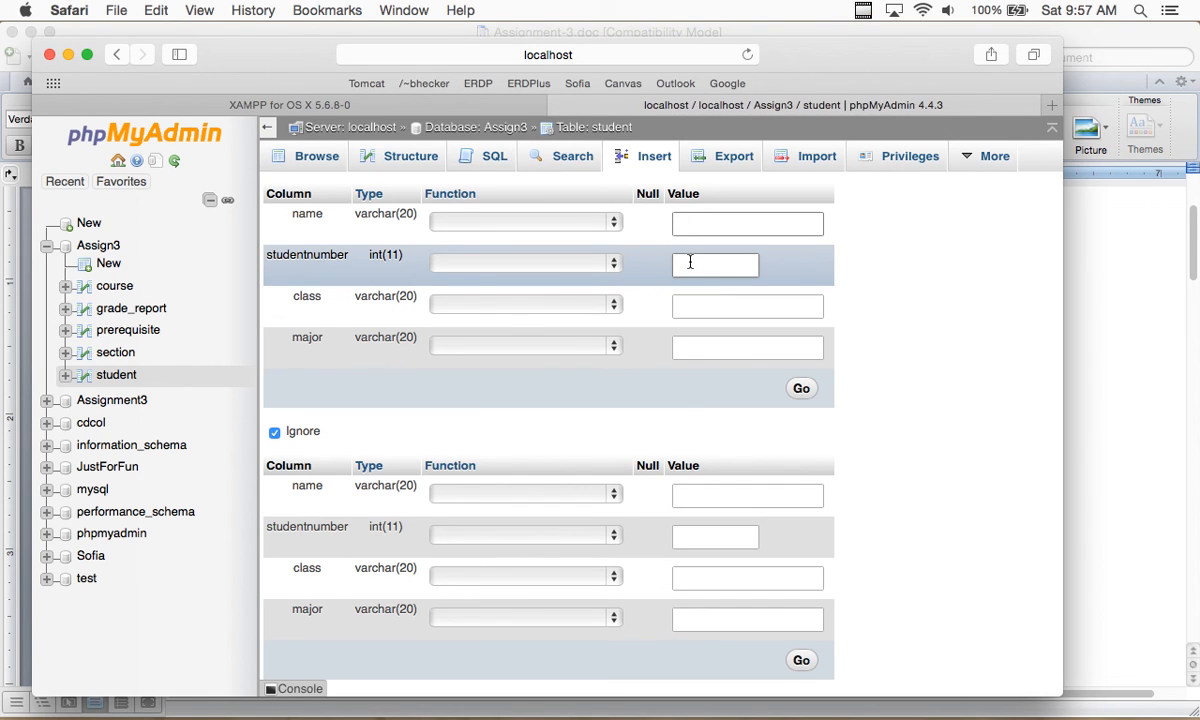
Examine the name column's definition in the student table, including its Null option, and compare it with the stored rows
left_click(413, 159)
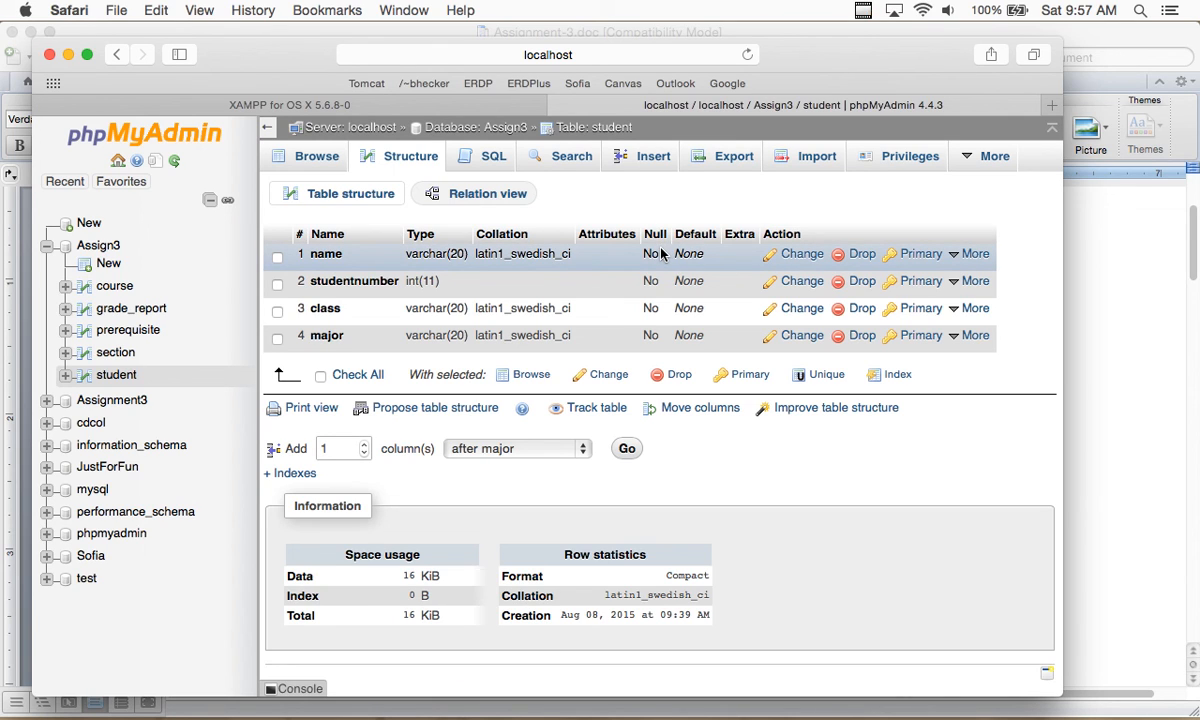
left_click(808, 258)
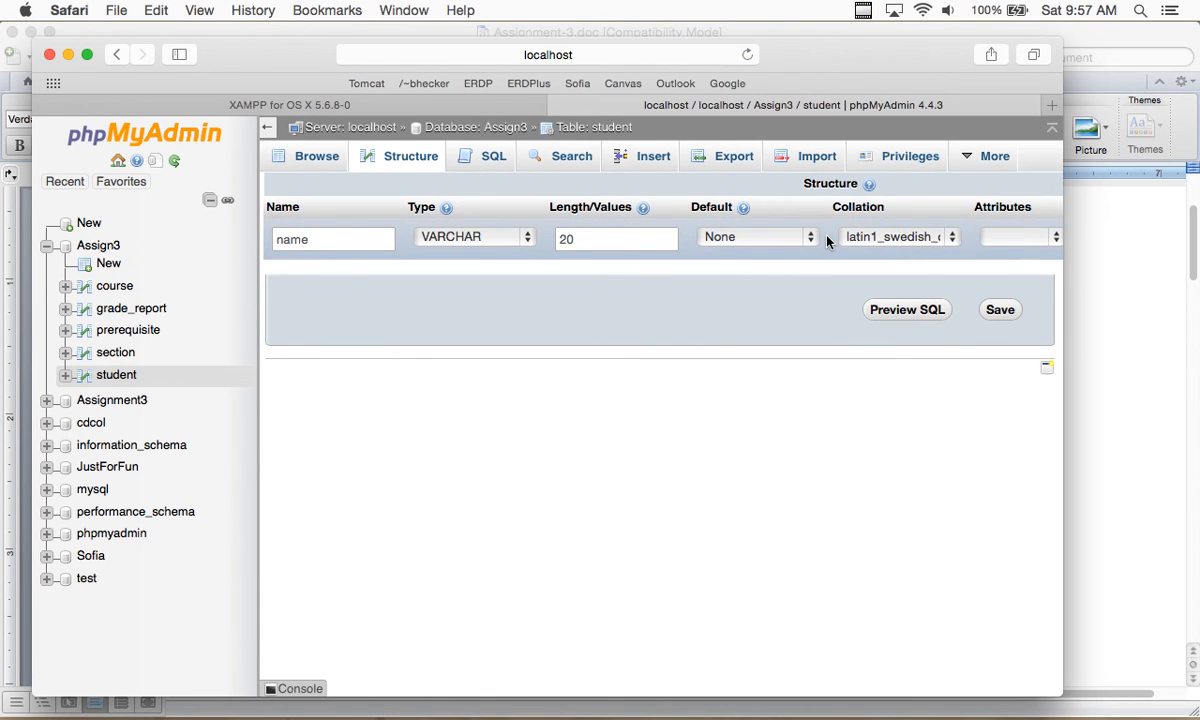
scroll(827, 240, "right", 5)
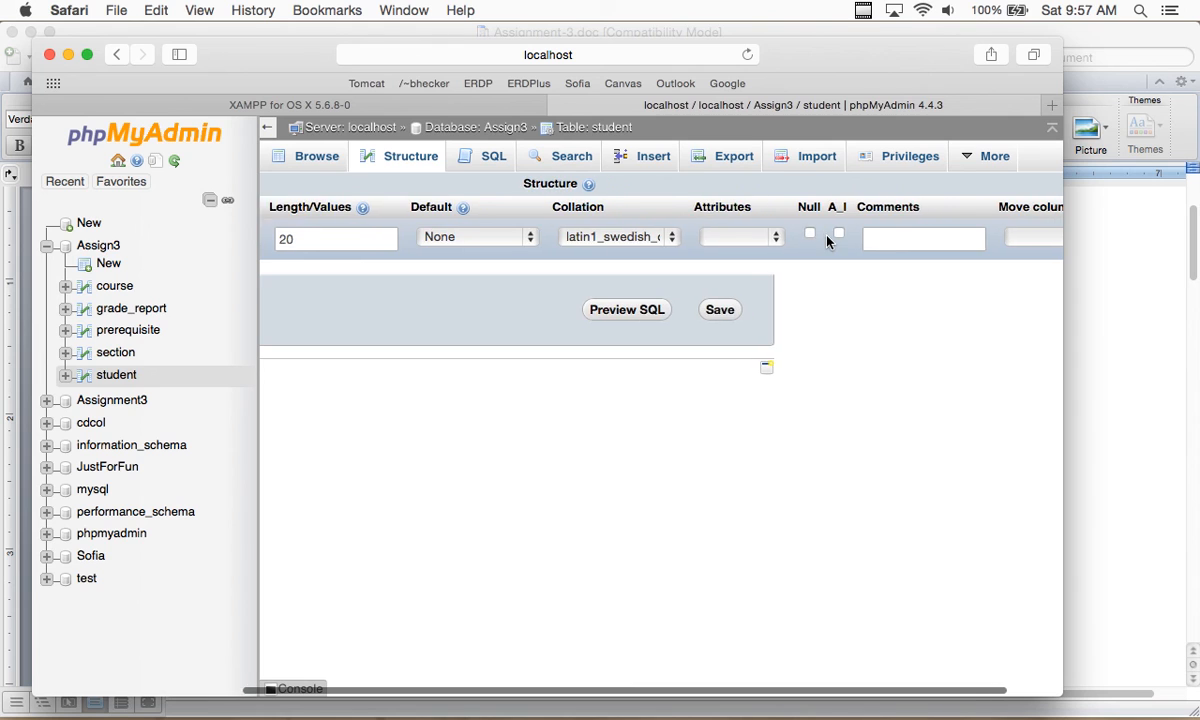
scroll(827, 240, "right", 3)
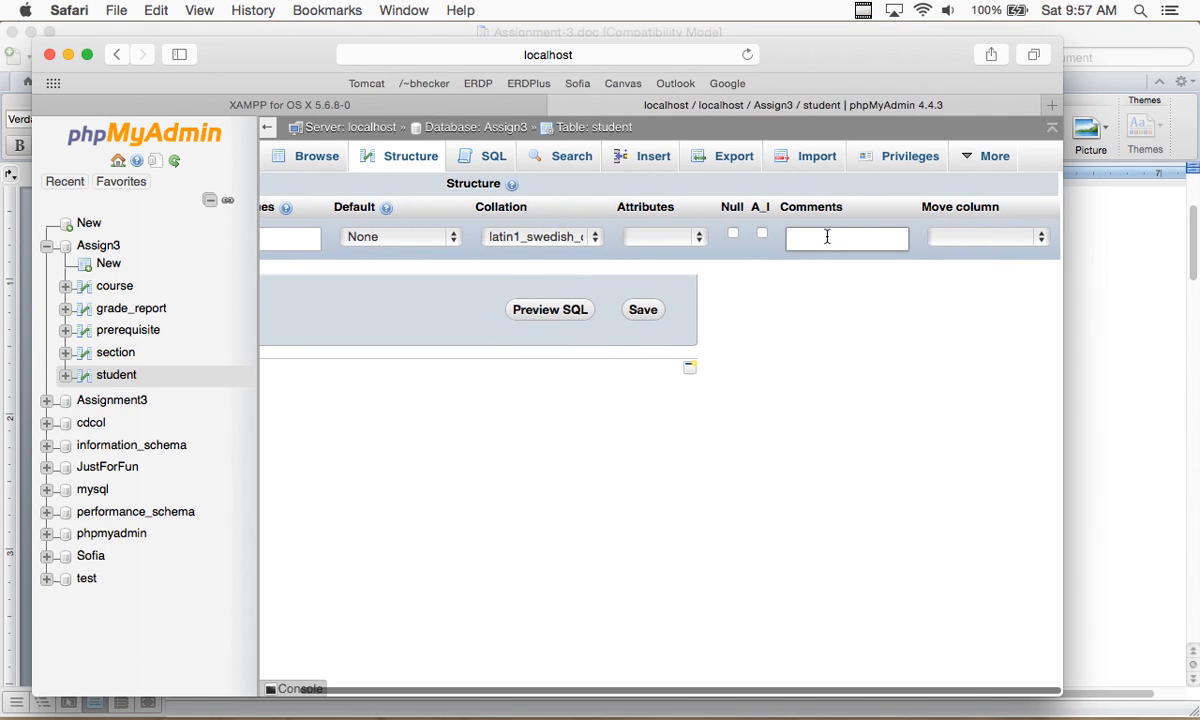
scroll(826, 238, "left", 3)
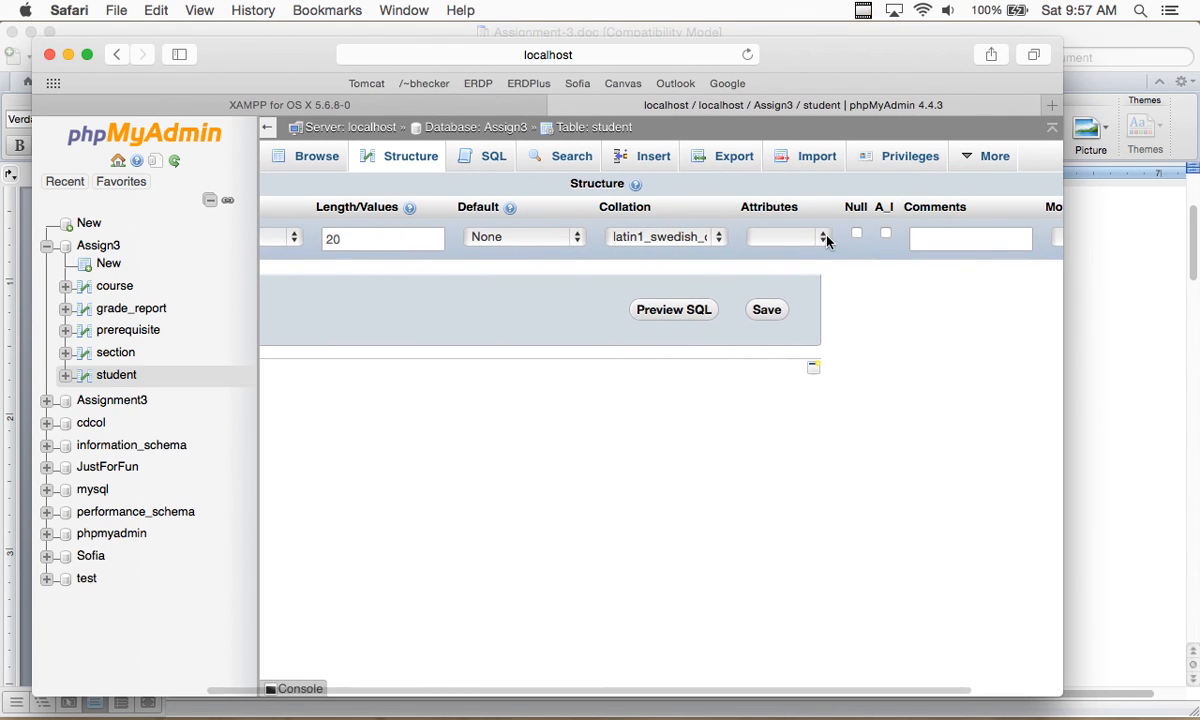
scroll(897, 244, "right", 5)
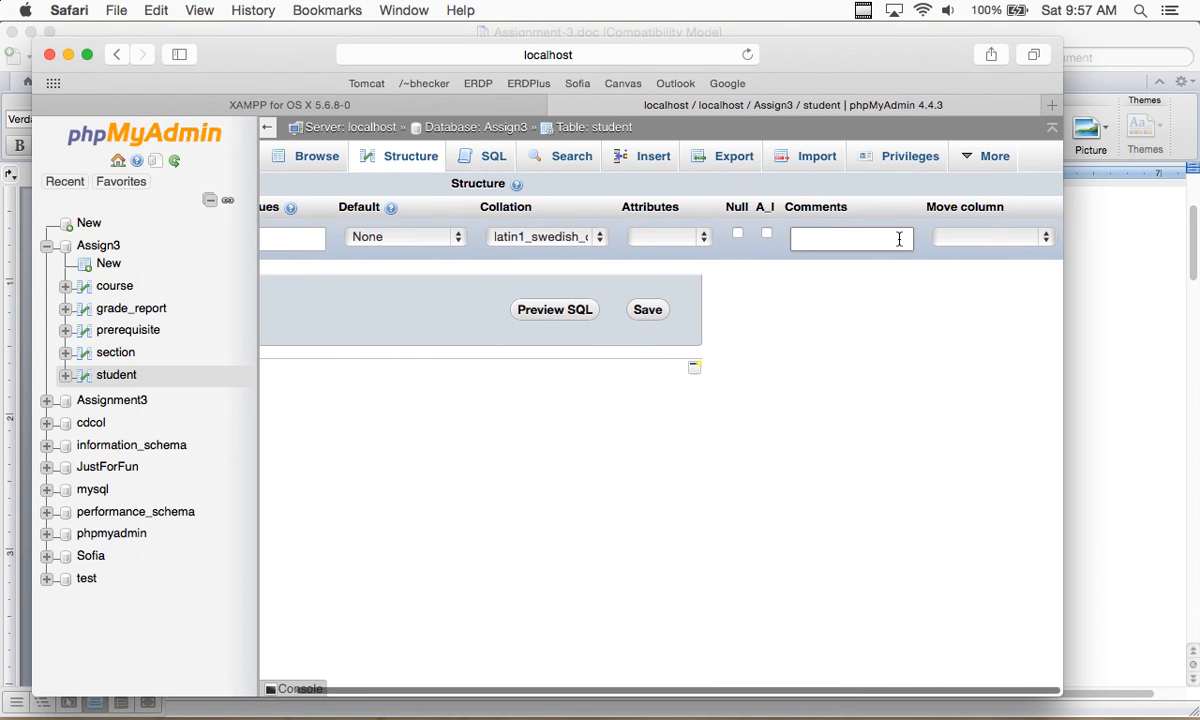
scroll(898, 244, "left", 10)
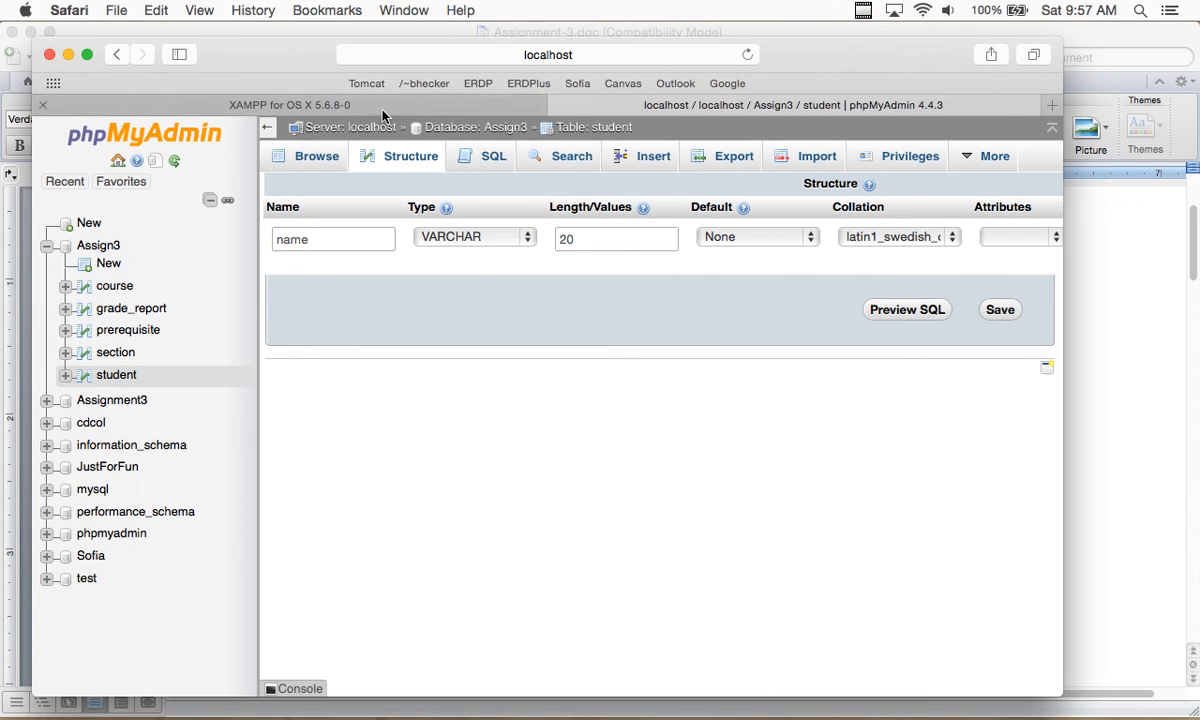
left_click(336, 161)
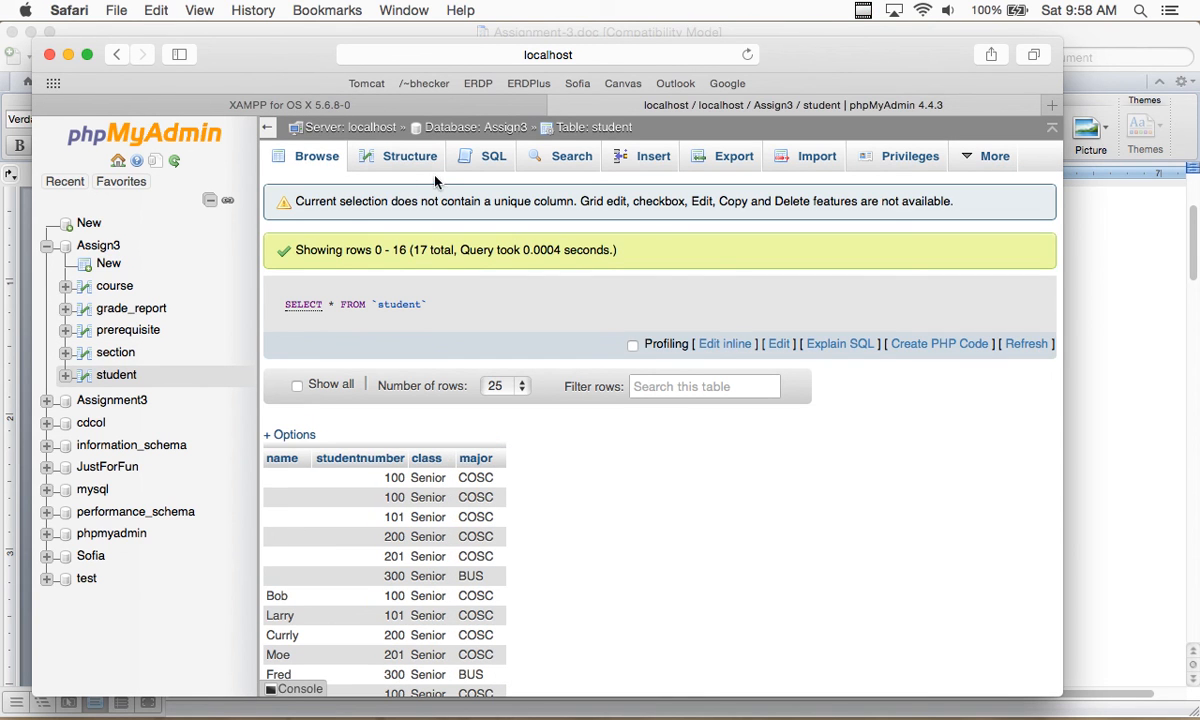
left_click(410, 156)
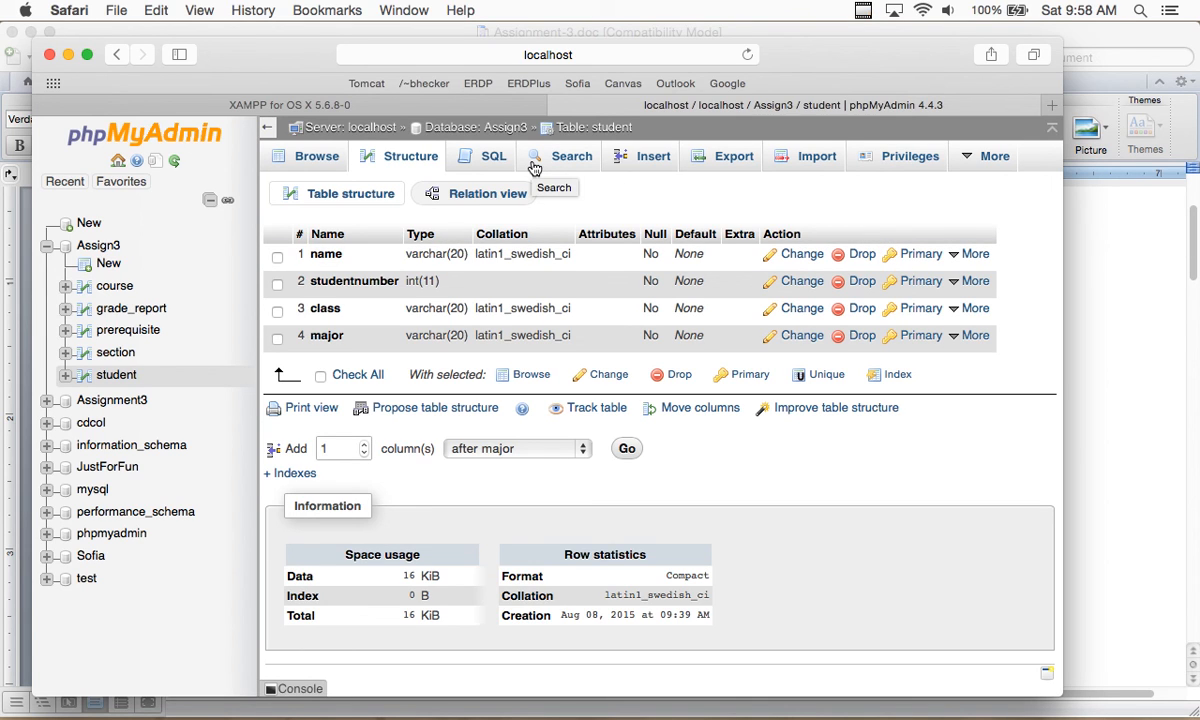
Replace the default SELECT query with the copied DELETE statement and run it to remove student rows with empty names
left_click(482, 164)
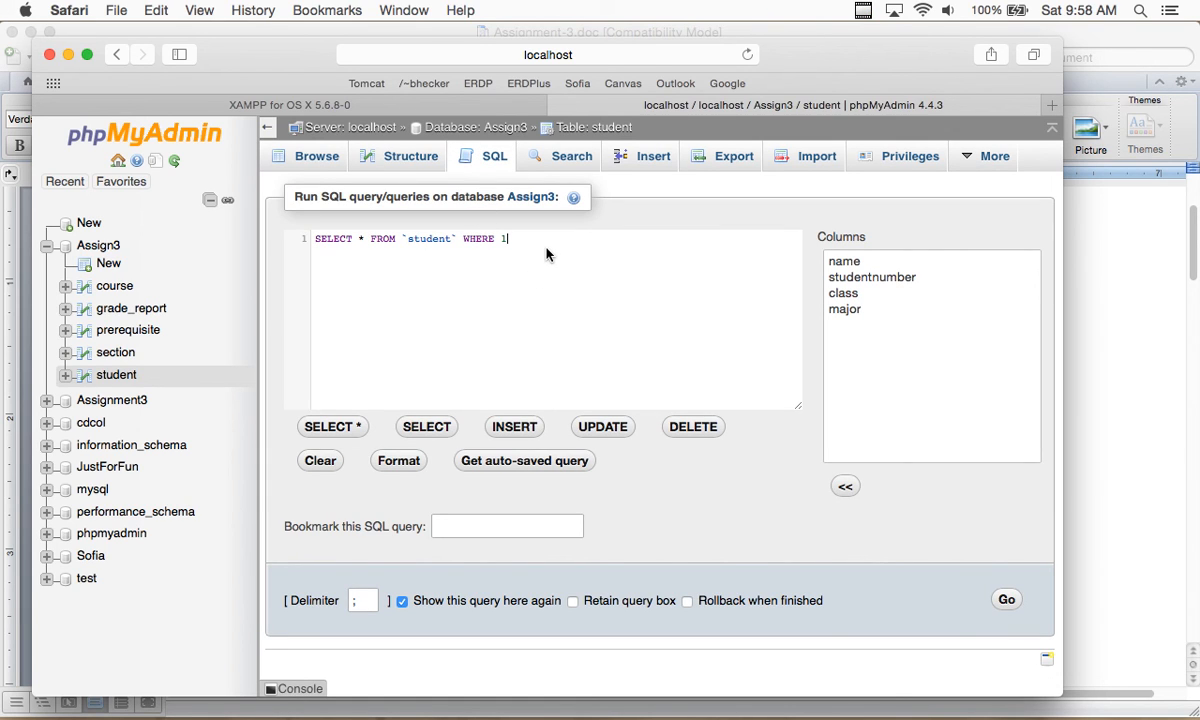
key("BackSpace")
key("BackSpace")
key("BackSpace")
key("BackSpace")
key("BackSpace")
key("BackSpace")
key("BackSpace")
key("BackSpace")
key("BackSpace")
key("BackSpace")
key("BackSpace")
key("BackSpace")
key("BackSpace")
key("BackSpace")
key("BackSpace")
key("BackSpace")
key("BackSpace")
key("BackSpace")
key("BackSpace")
key("BackSpace")
key("BackSpace")
key("BackSpace")
key("BackSpace")
key("BackSpace")
key("BackSpace")
key("BackSpace")
key("BackSpace")
key("BackSpace")
key("BackSpace")
key("BackSpace")
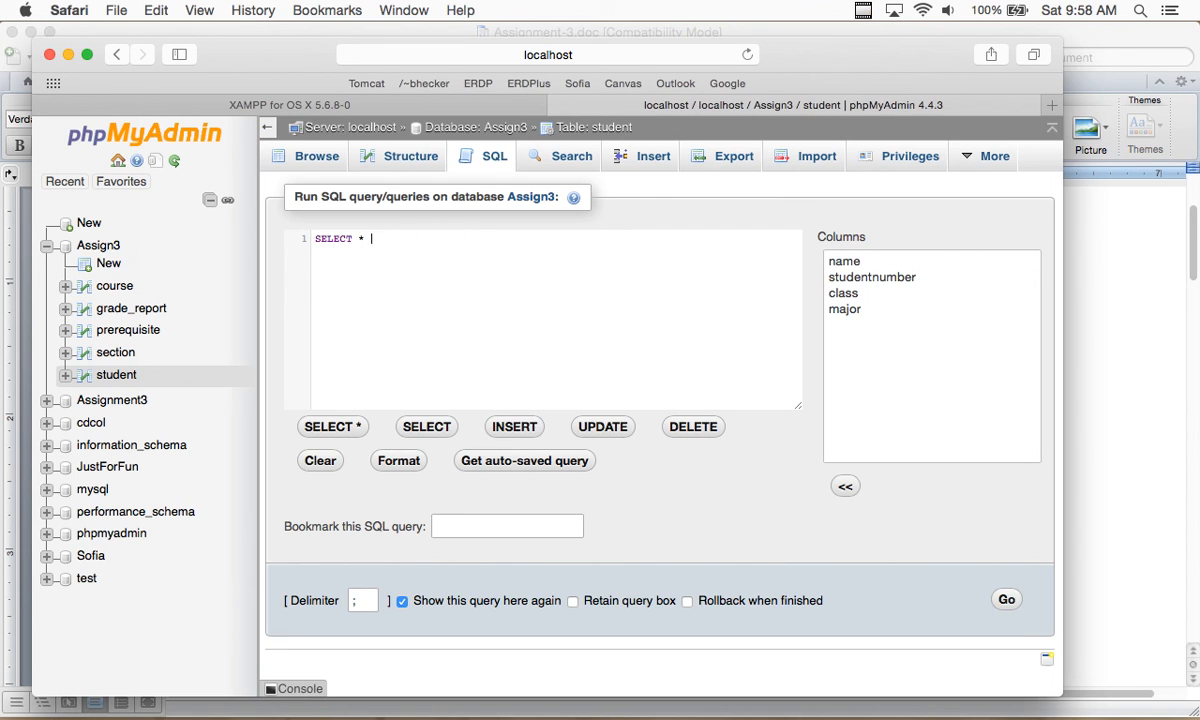
left_click(155, 10)
left_click(197, 120)
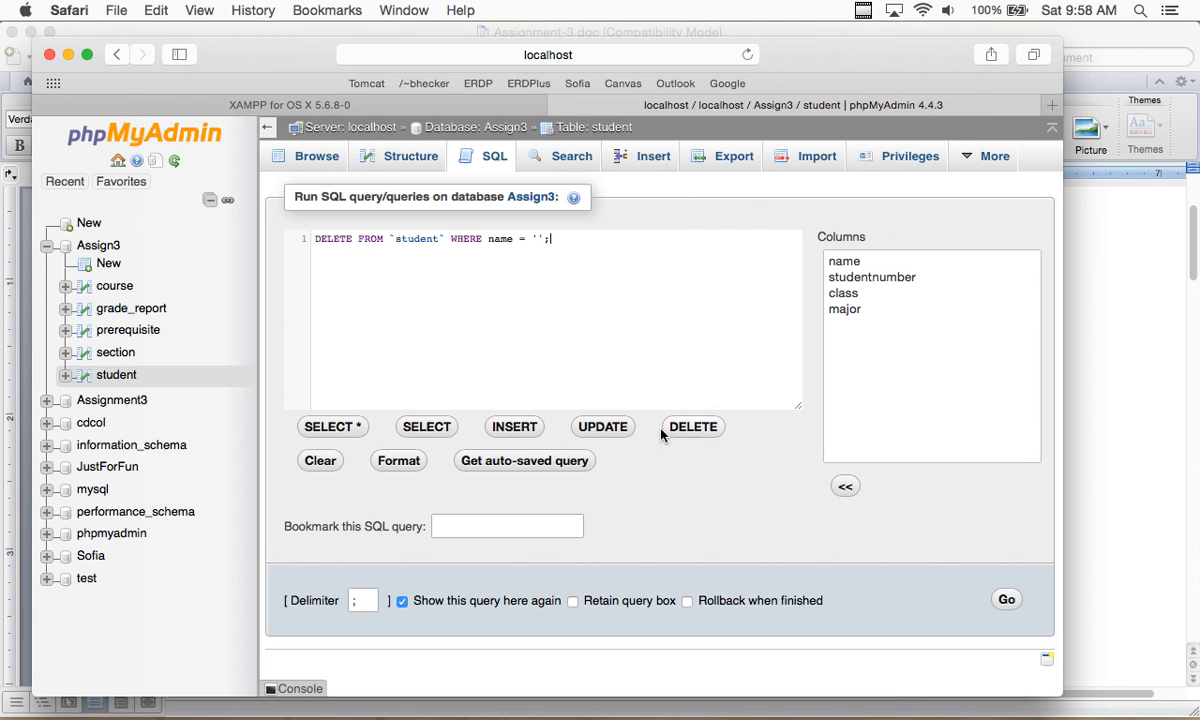
left_click(1007, 600)
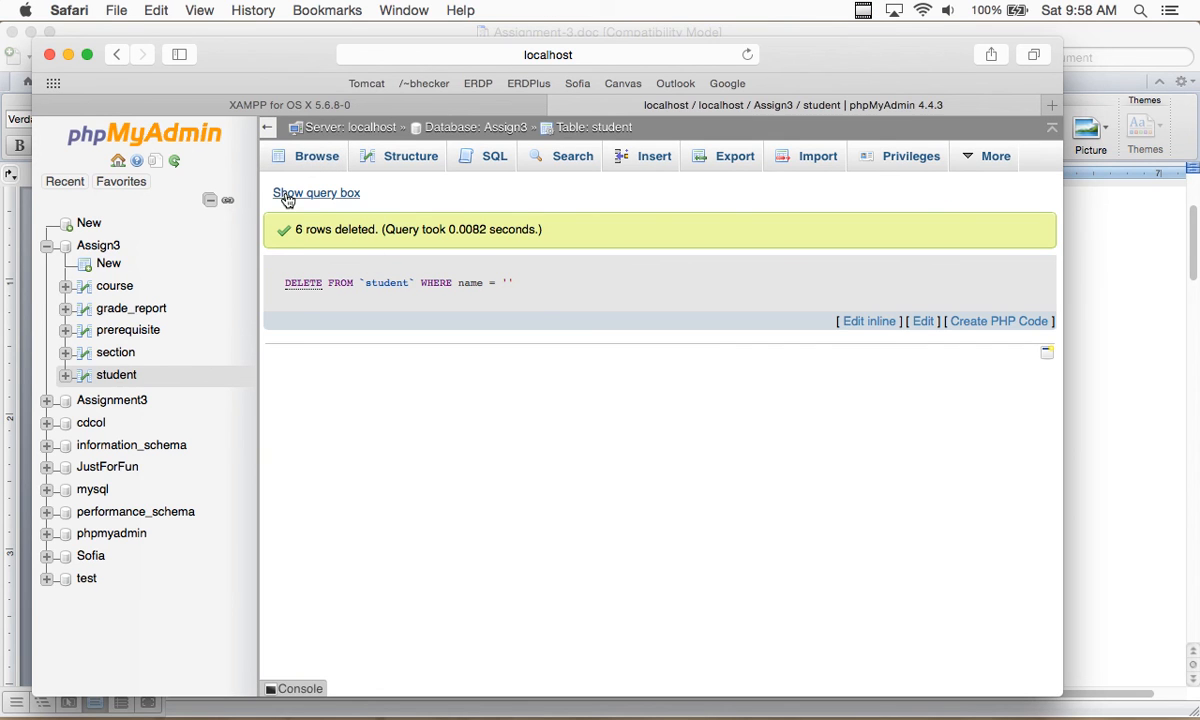
Browse the student table to check which rows remain after the deletion
left_click(118, 374)
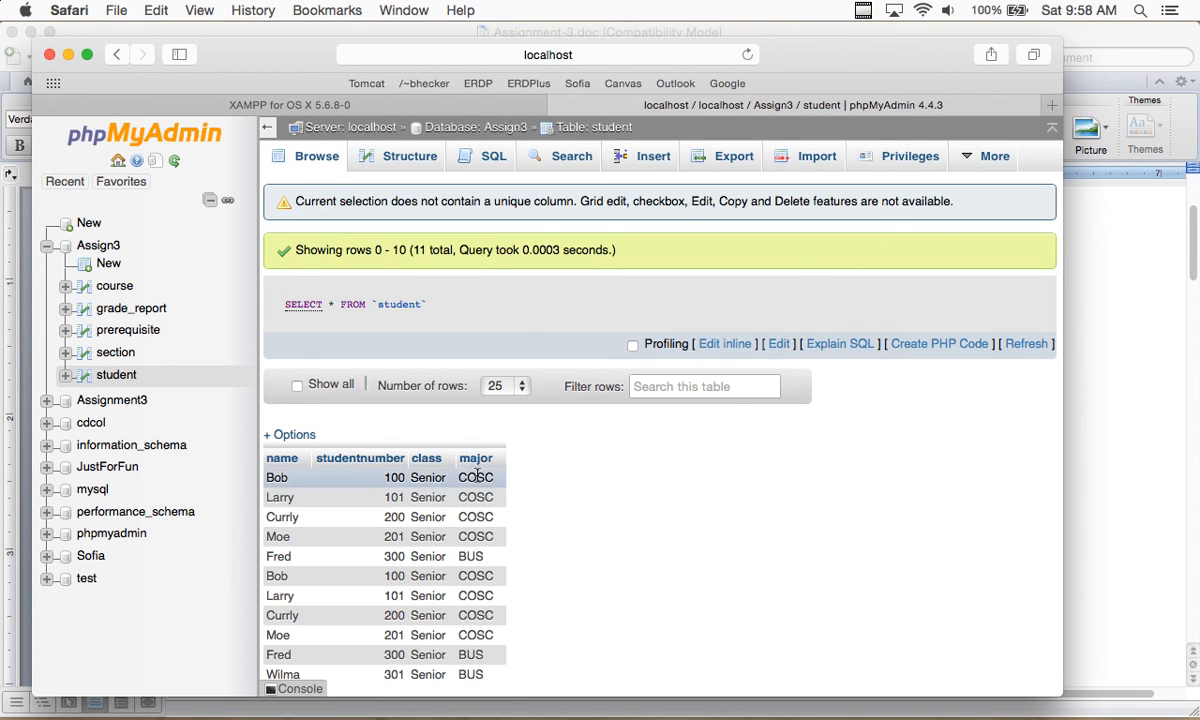
scroll(634, 438, "down", 5)
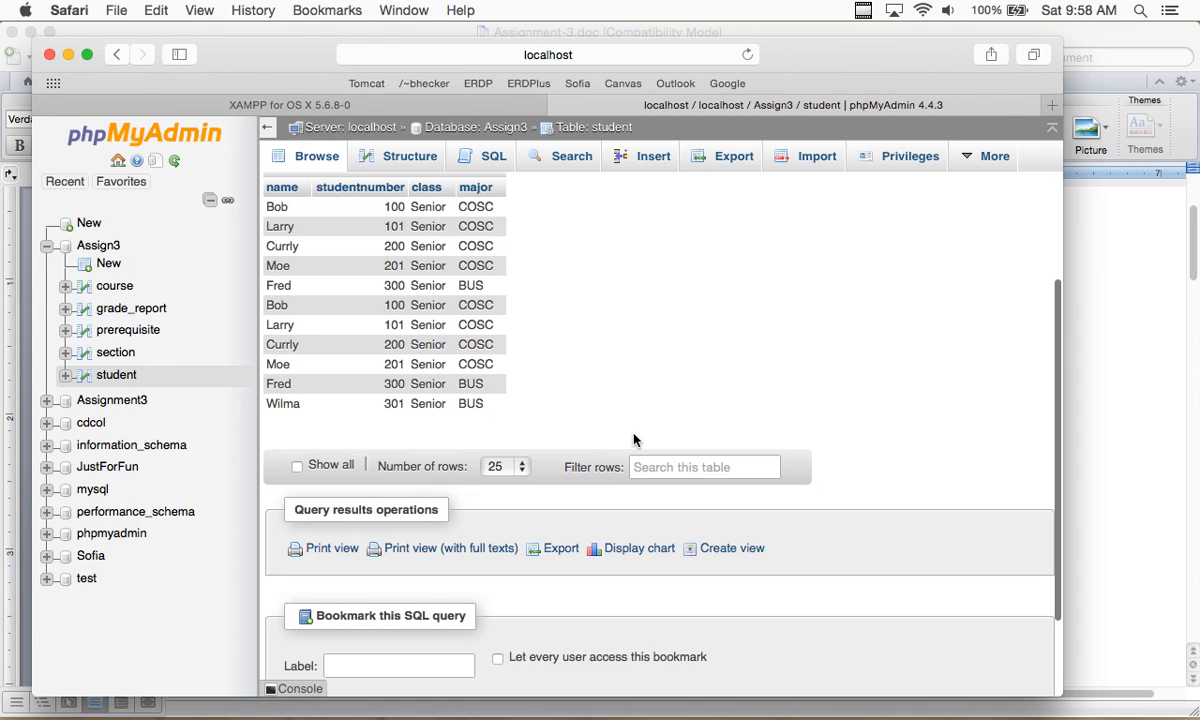
scroll(634, 440, "up", 2)
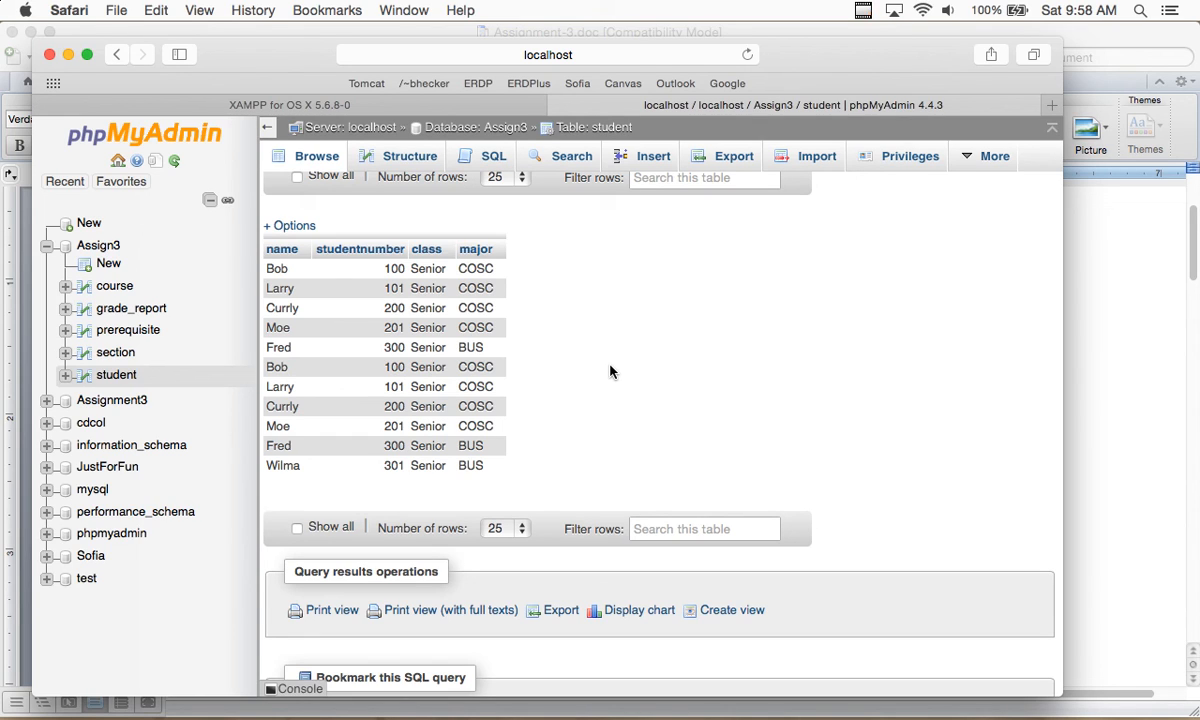
Try to make studentnumber the primary key of the student table
left_click(413, 165)
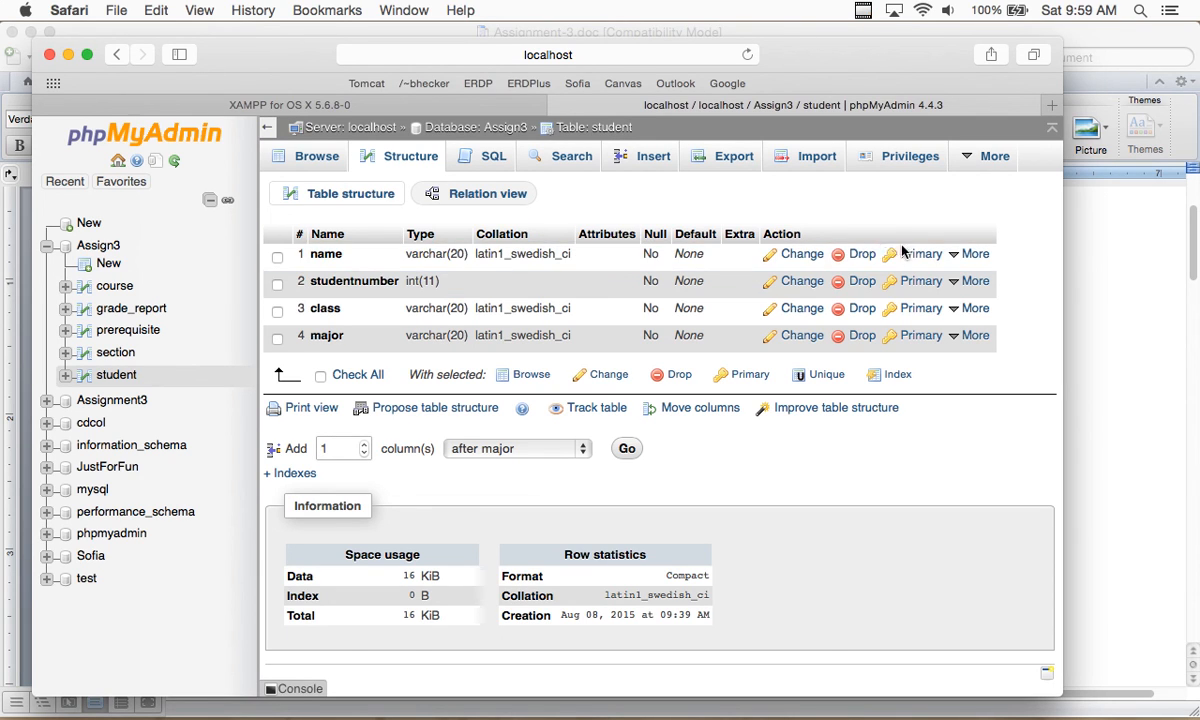
mouse_move(976, 258)
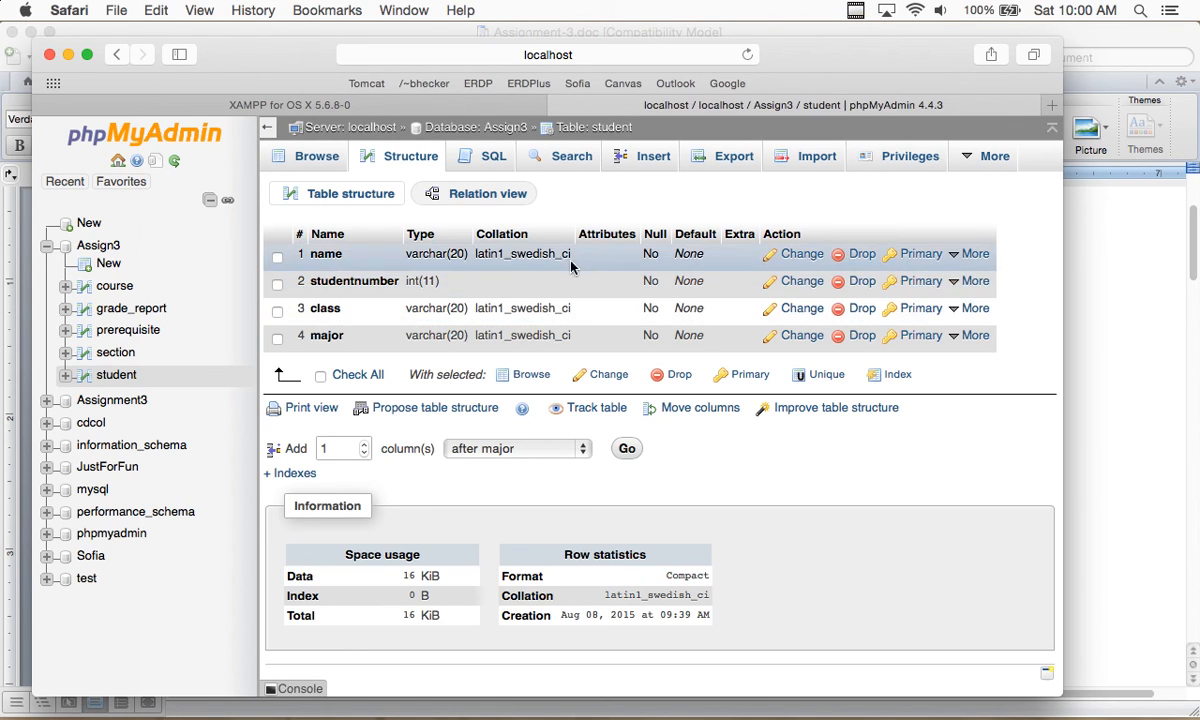
left_click(917, 283)
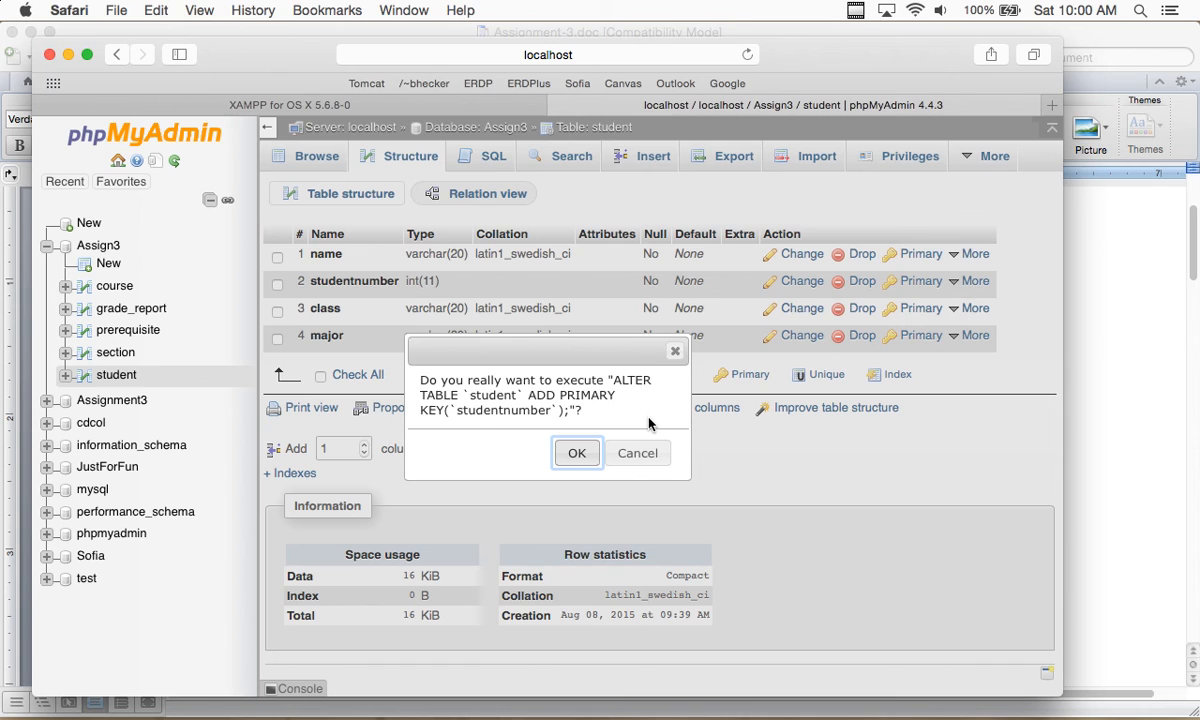
left_click(577, 452)
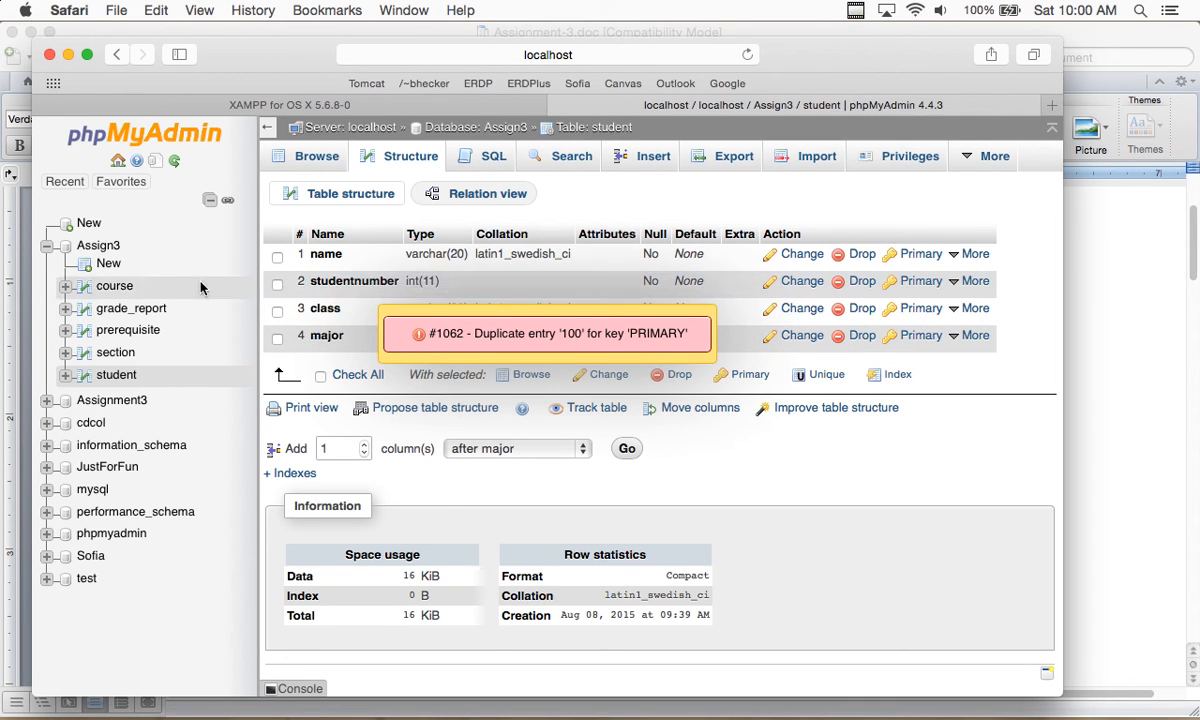
Open the student table's rows and examine them for repeated student numbers
left_click(146, 376)
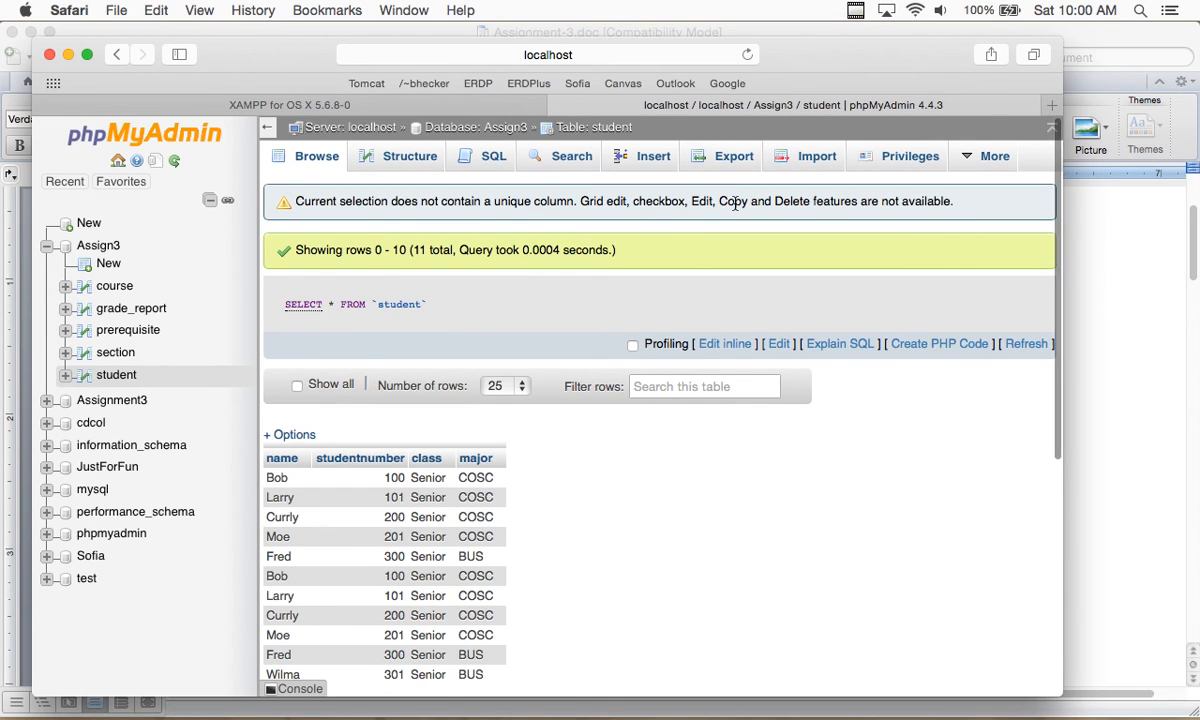
scroll(730, 205, "down", 1)
scroll(735, 208, "down", 5)
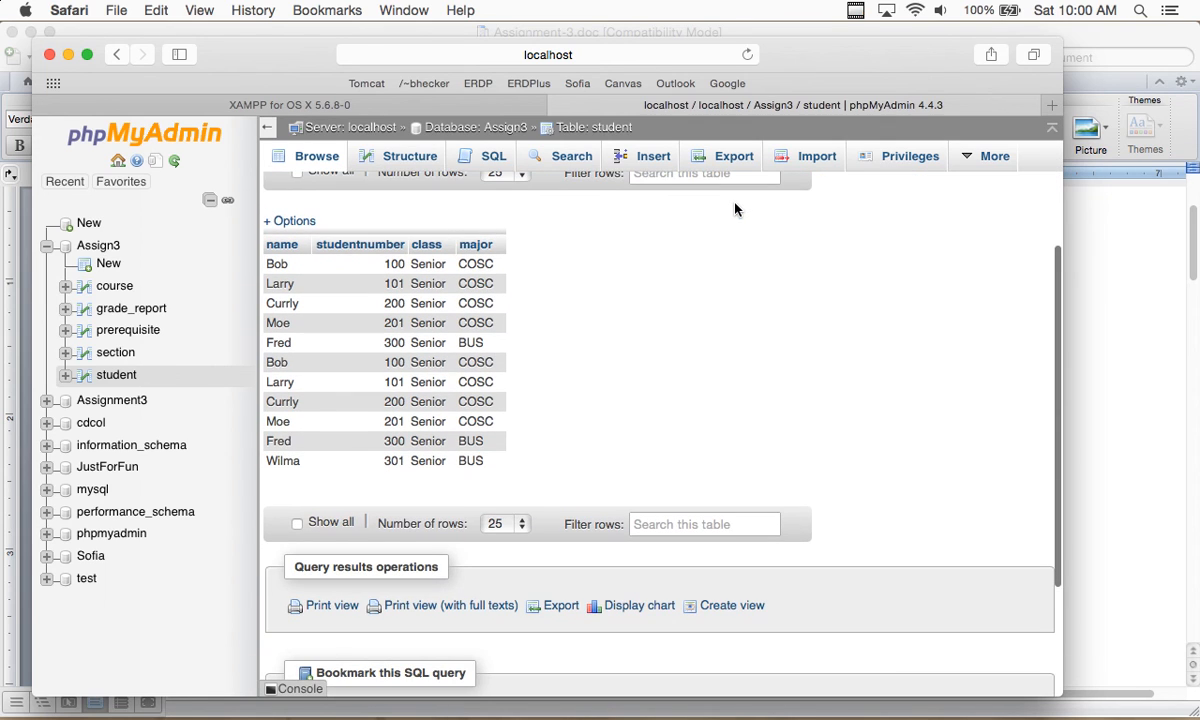
scroll(735, 208, "down", 2)
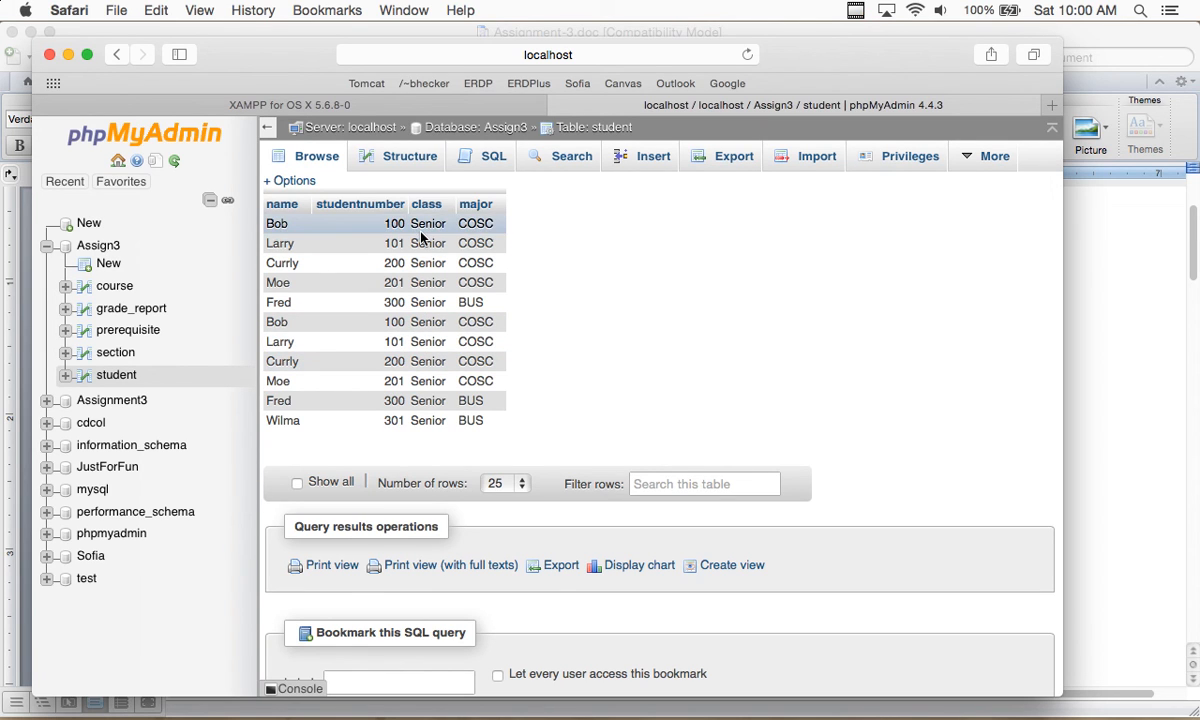
scroll(610, 327, "down", 2)
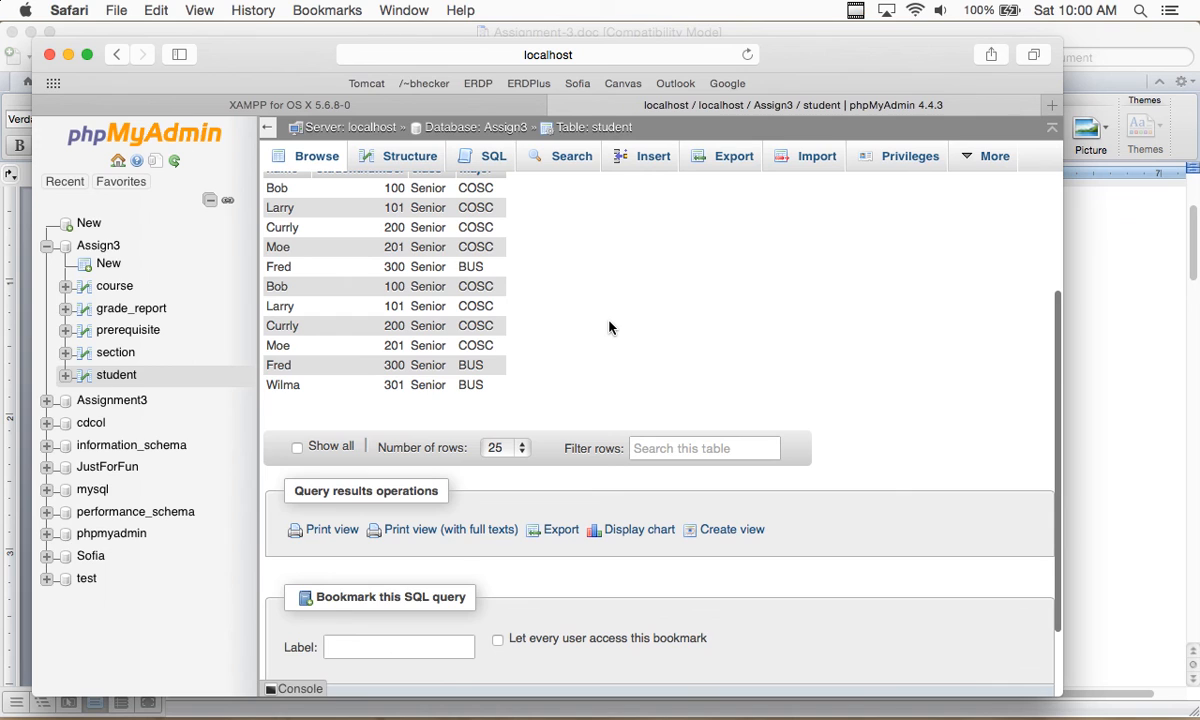
scroll(610, 327, "up", 2)
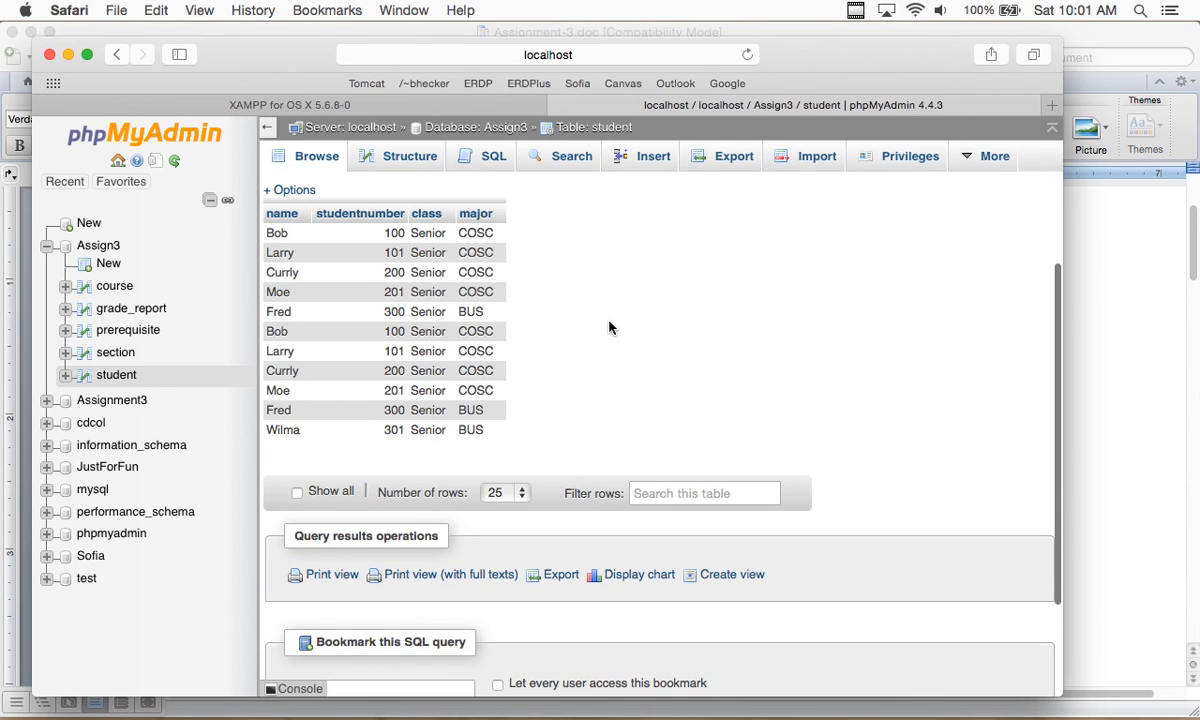
scroll(610, 327, "up", 2)
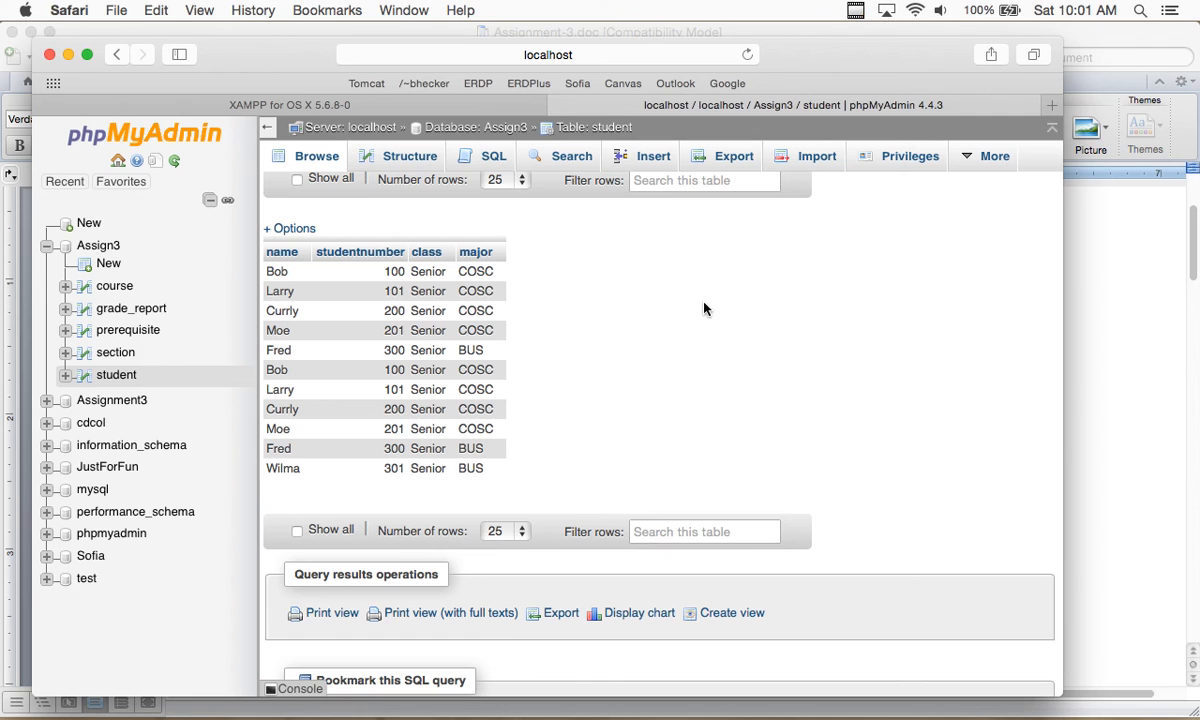
scroll(704, 309, "up", 5)
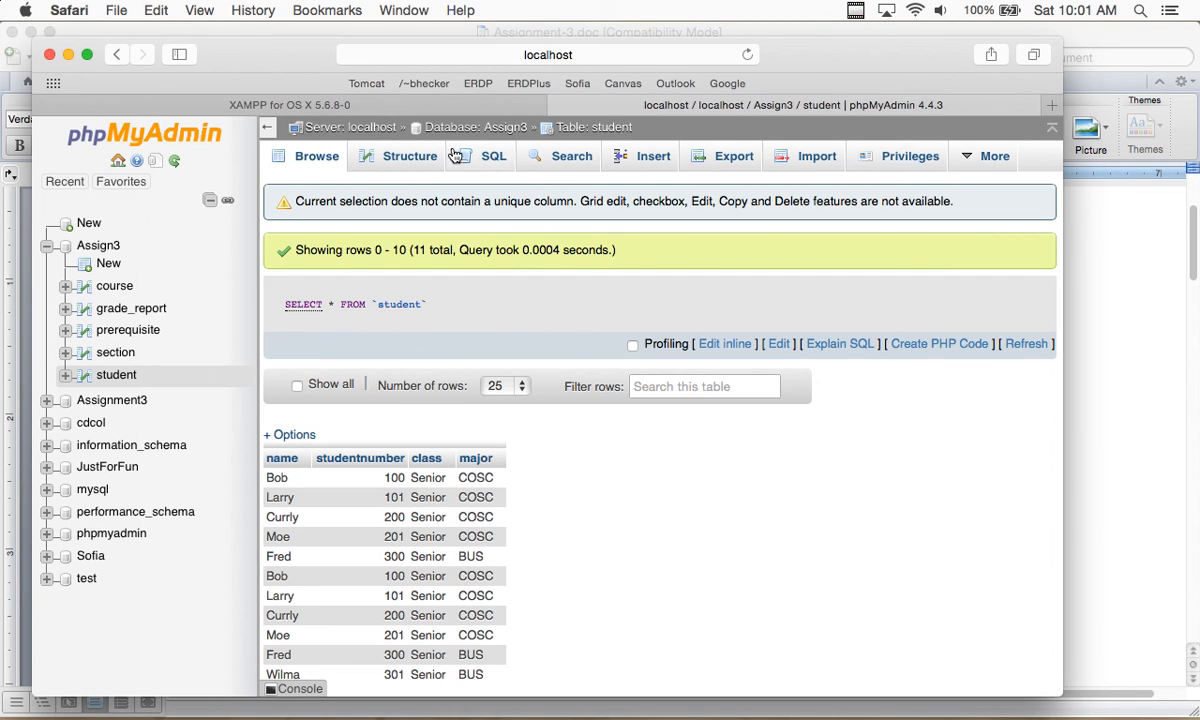
Run DELETE FROM `student` without a WHERE condition to remove every row, and check the table's contents
left_click(479, 170)
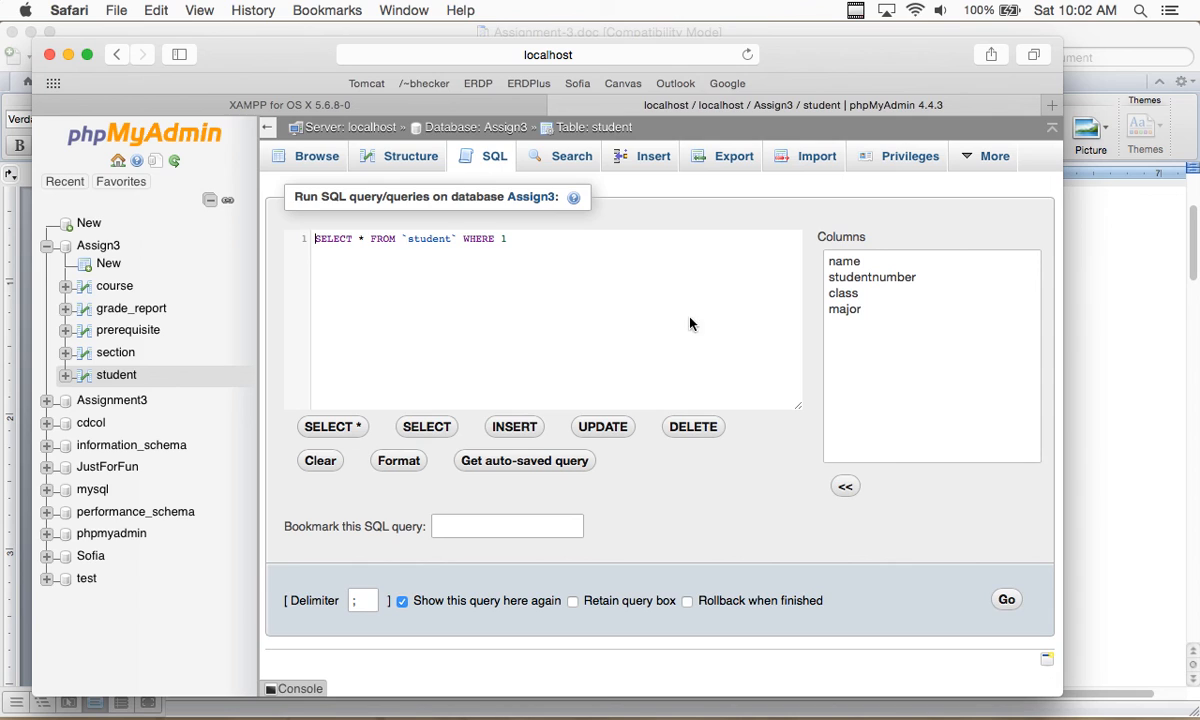
left_click(692, 426)
left_click(538, 242)
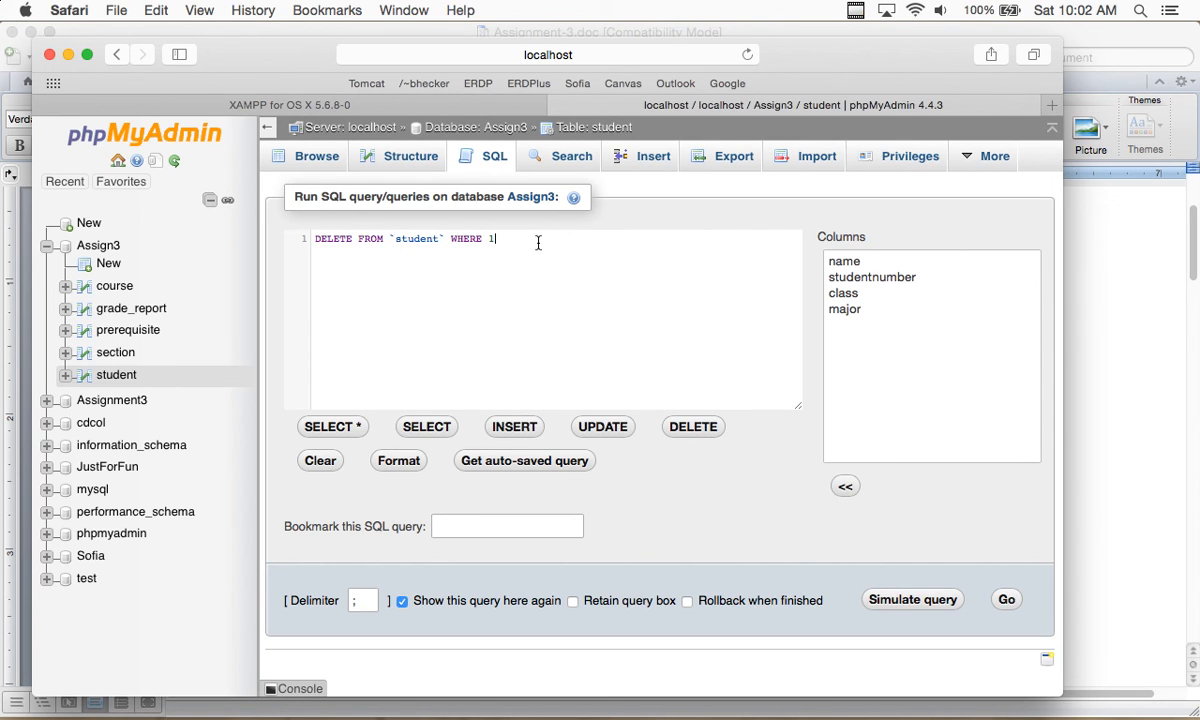
key("BackSpace")
key("BackSpace")
key("BackSpace")
key("BackSpace")
key("BackSpace")
key("BackSpace")
key("BackSpace")
key("BackSpace")
type(";")
key("Return")
left_click(1006, 603)
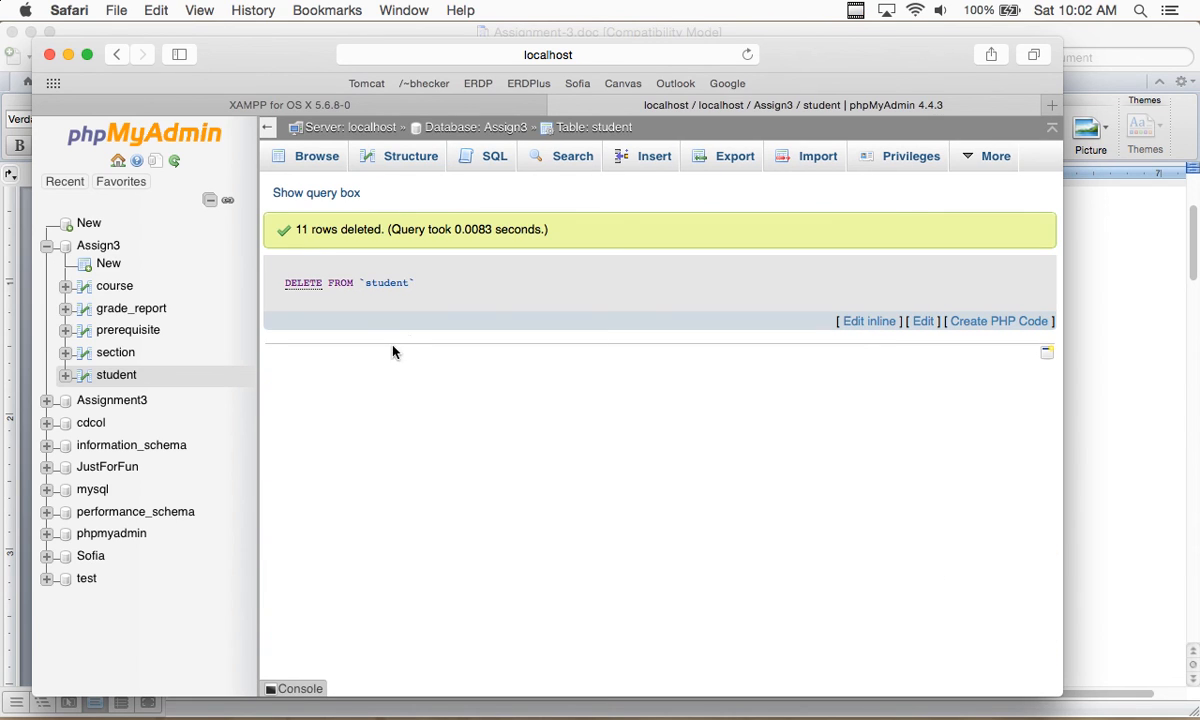
left_click(120, 373)
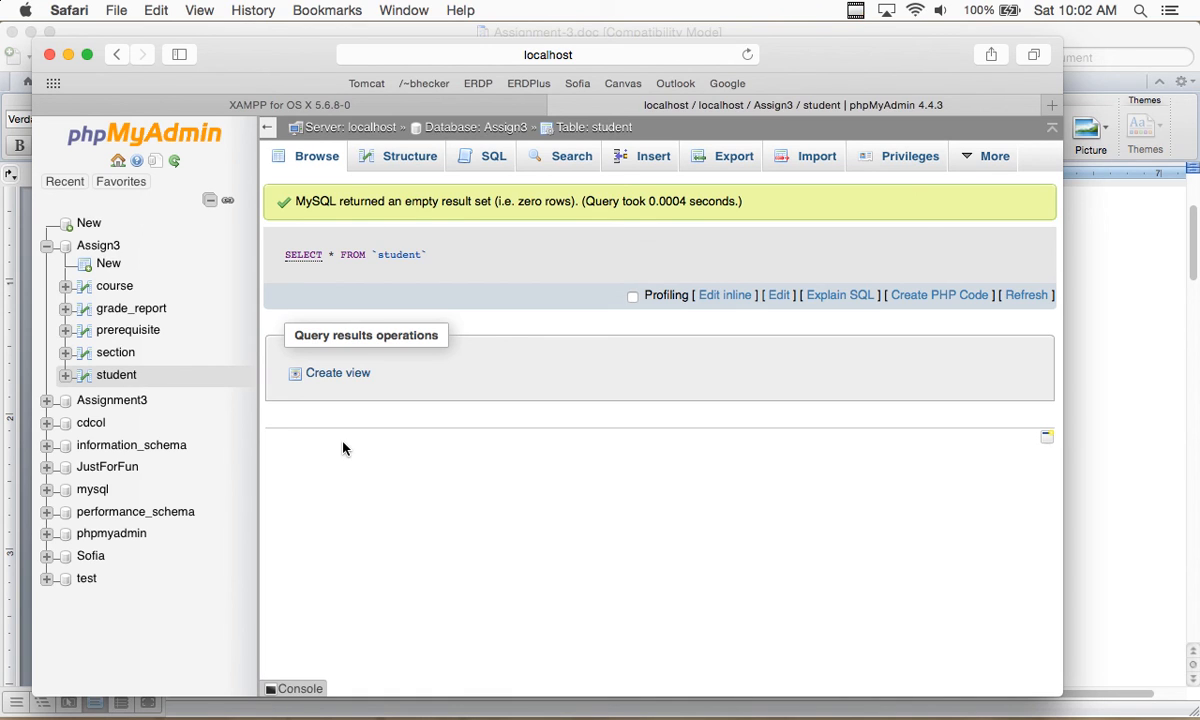
Try to undo the row deletion by running ROLLBACK; as a query, and check the student table's contents
left_click(488, 156)
left_click(561, 242)
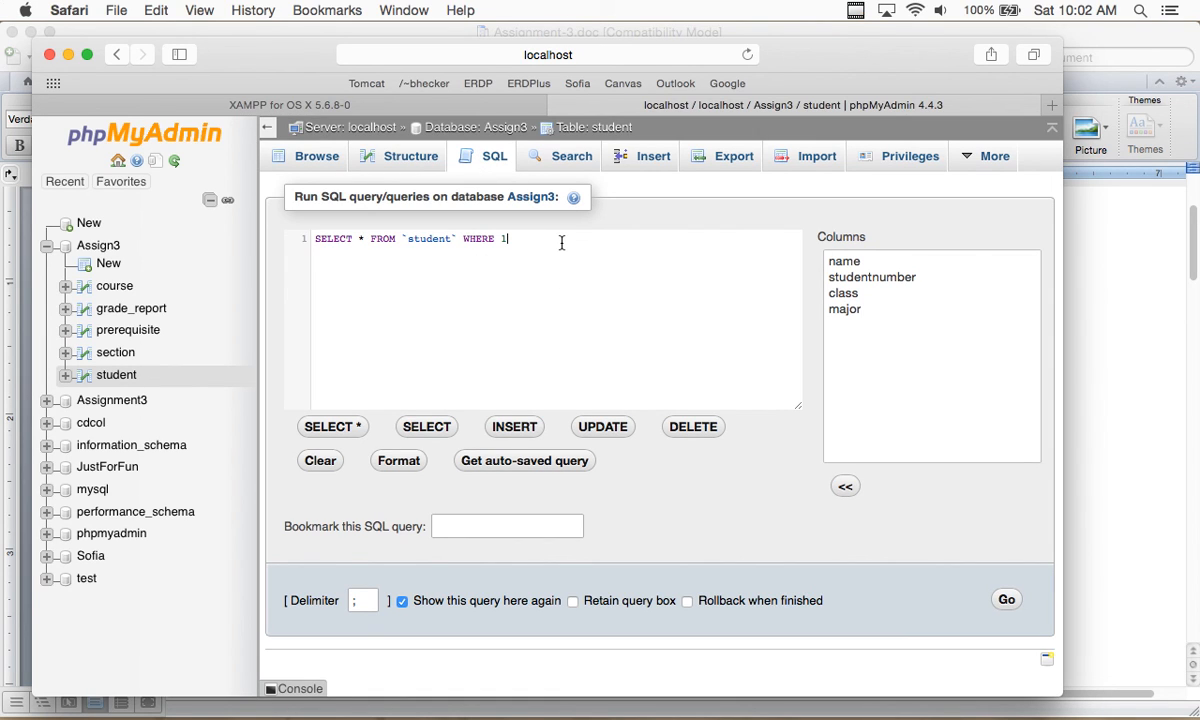
key("BackSpace")
key("BackSpace")
key("BackSpace")
key("BackSpace")
key("BackSpace")
key("BackSpace")
key("BackSpace")
key("BackSpace")
key("BackSpace")
key("BackSpace")
key("BackSpace")
key("BackSpace")
key("BackSpace")
key("BackSpace")
key("BackSpace")
key("BackSpace")
key("BackSpace")
key("BackSpace")
key("BackSpace")
key("BackSpace")
key("BackSpace")
key("BackSpace")
key("BackSpace")
key("BackSpace")
key("BackSpace")
key("BackSpace")
key("BackSpace")
key("BackSpace")
key("BackSpace")
key("BackSpace")
key("BackSpace")
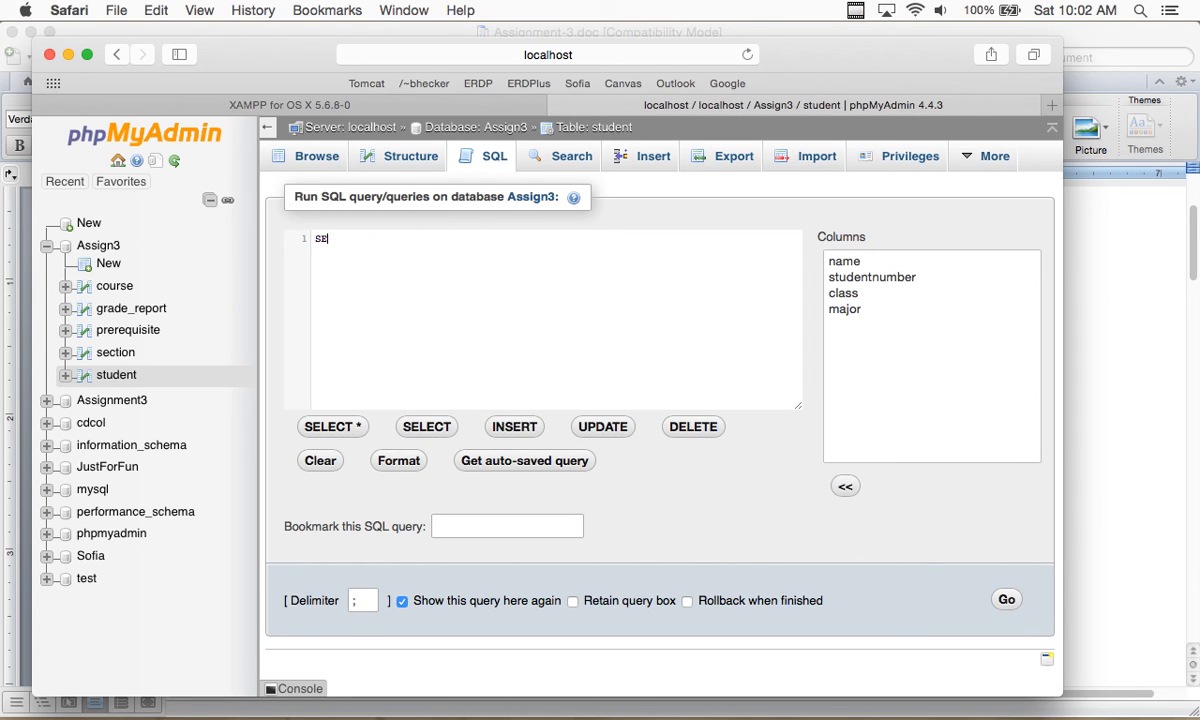
type("roo")
key("BackSpace")
type("llb")
key("Return")
type(";")
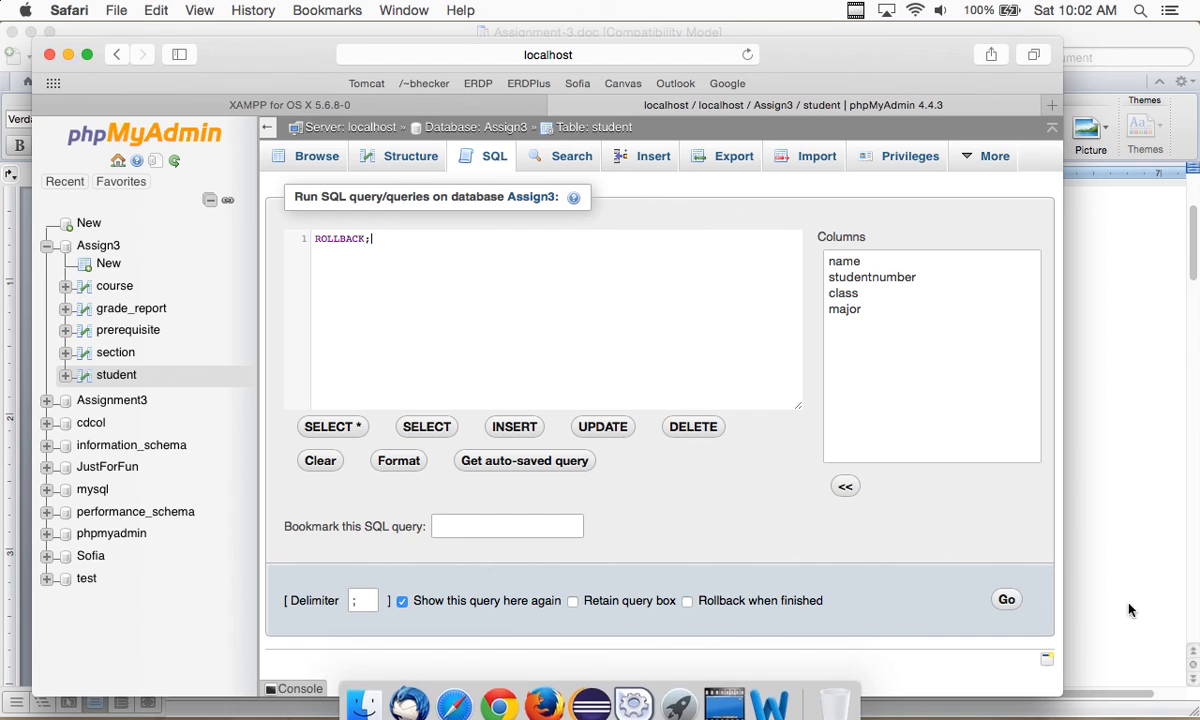
left_click(1010, 600)
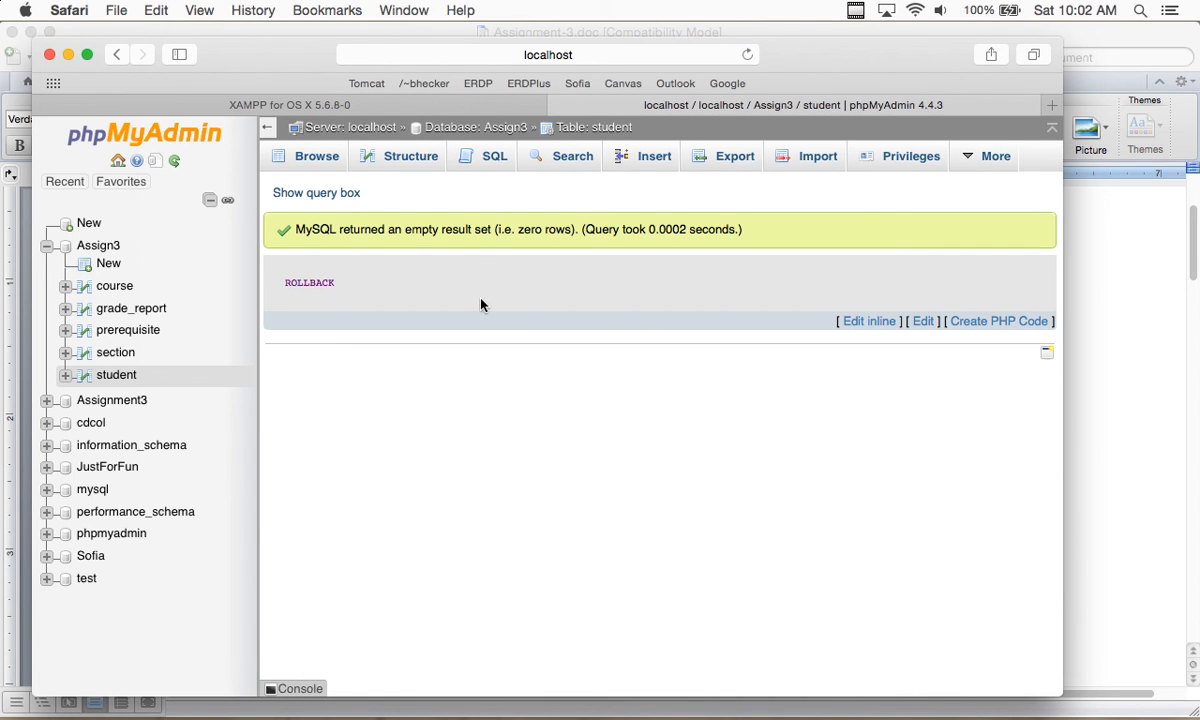
left_click(108, 376)
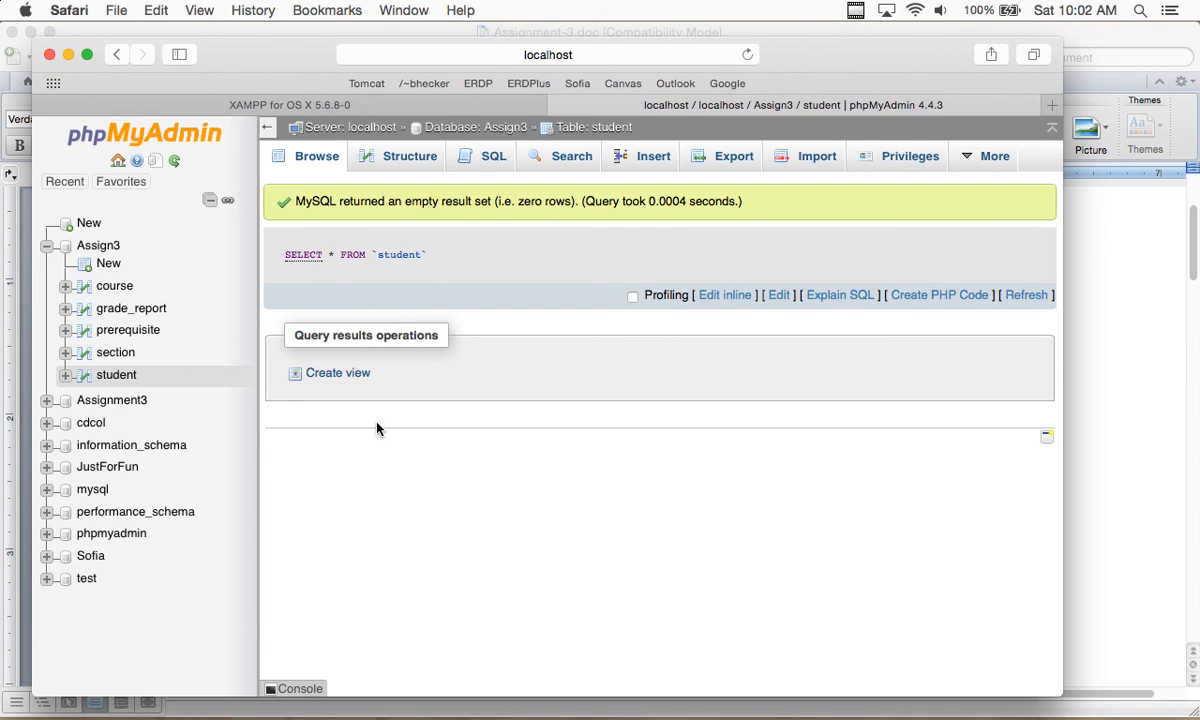
Run the DELETE FROM `student` query once more, without its WHERE condition
left_click(478, 150)
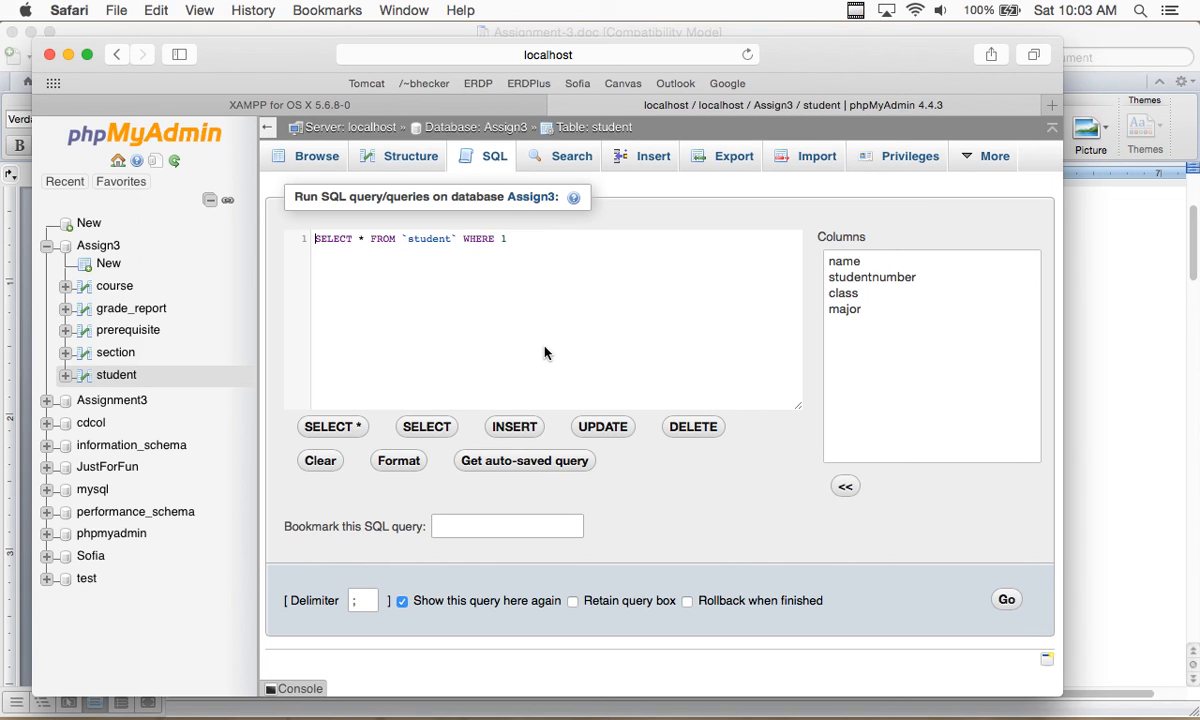
left_click(700, 430)
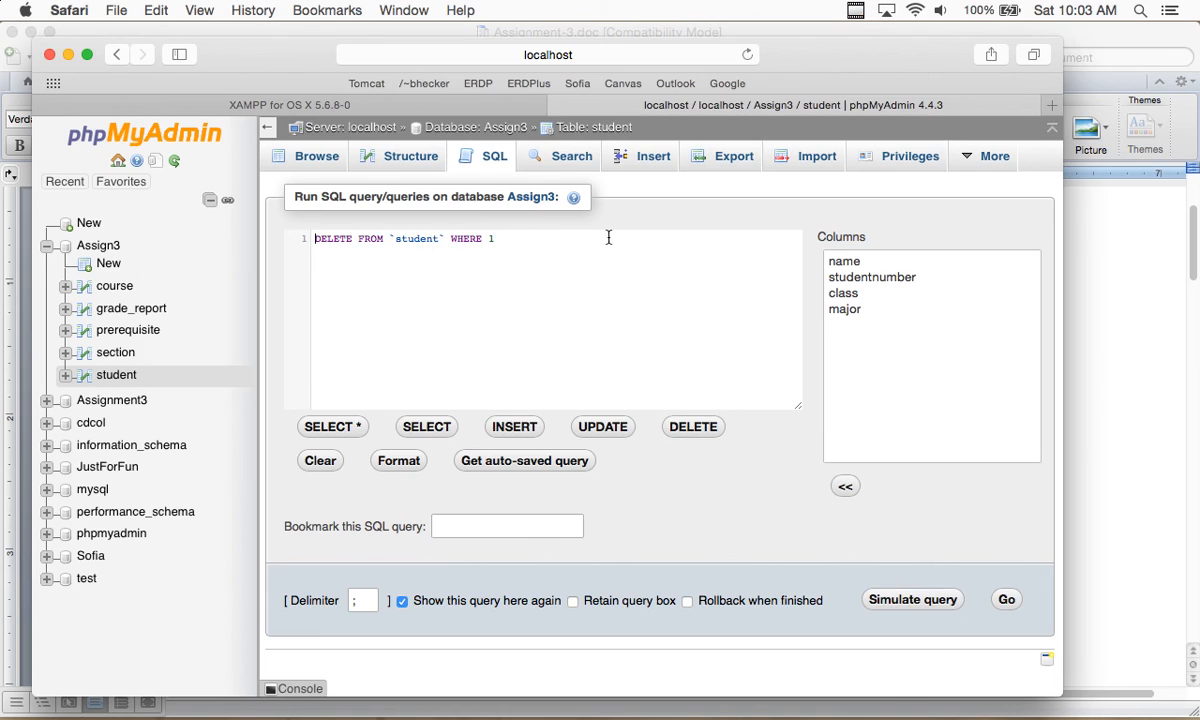
key("BackSpace")
key("BackSpace")
key("BackSpace")
key("BackSpace")
key("BackSpace")
key("BackSpace")
key("BackSpace")
key("BackSpace")
type(";")
left_click(1006, 602)
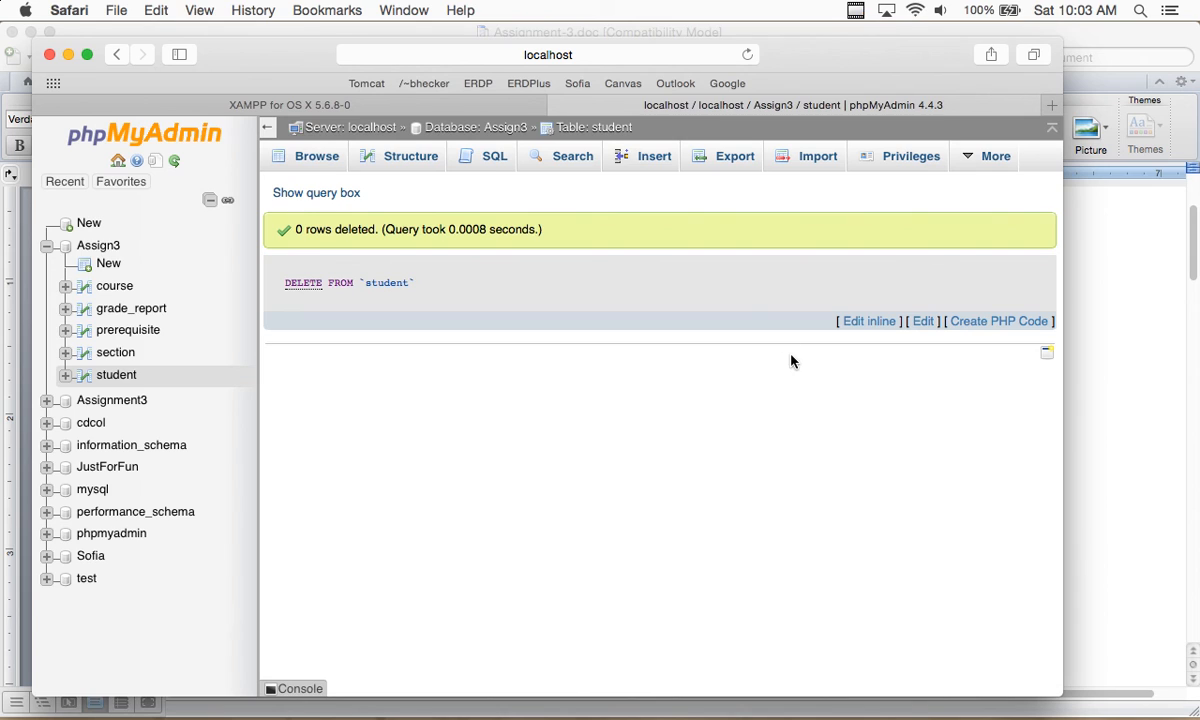
left_click(494, 158)
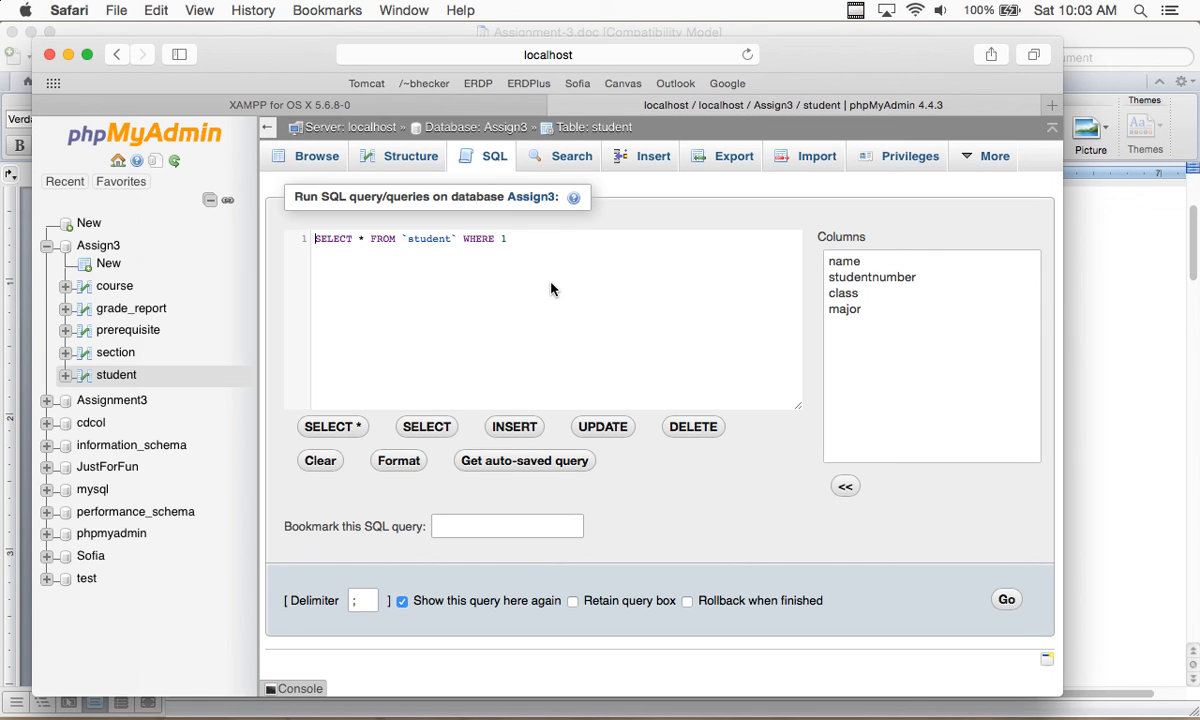
left_click(565, 239)
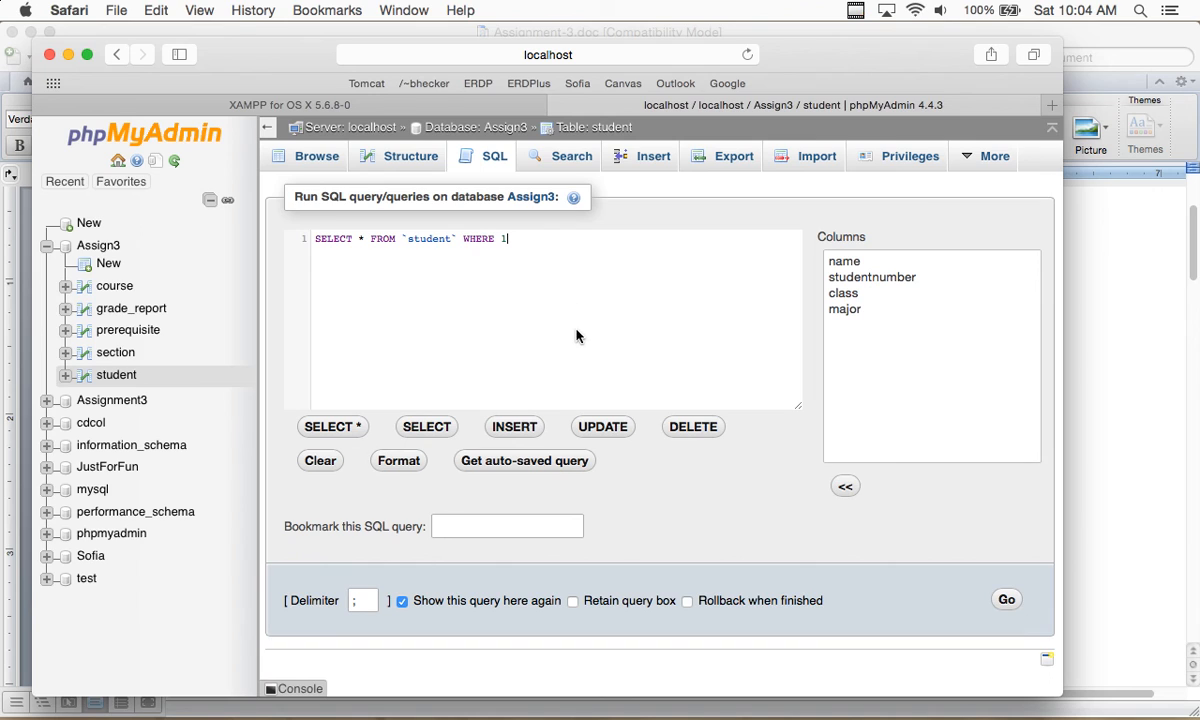
left_click(539, 427)
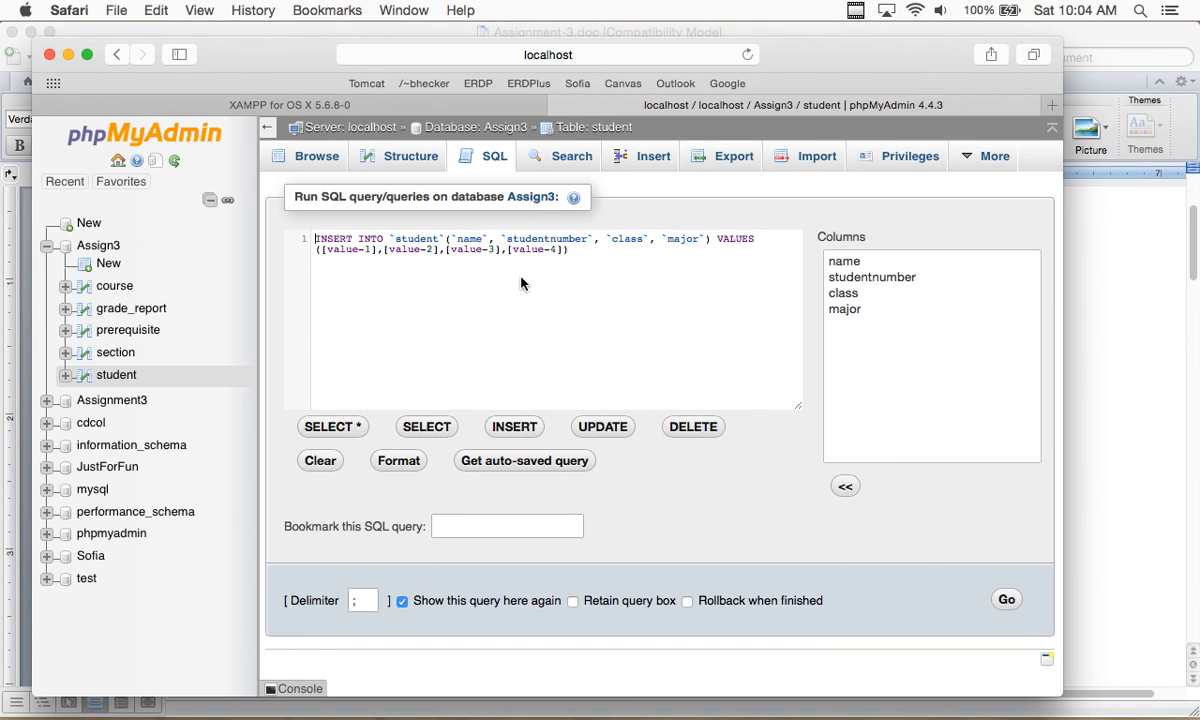
Make studentnumber the primary key of the student table and accept the ALTER TABLE statement
left_click(318, 158)
left_click(397, 163)
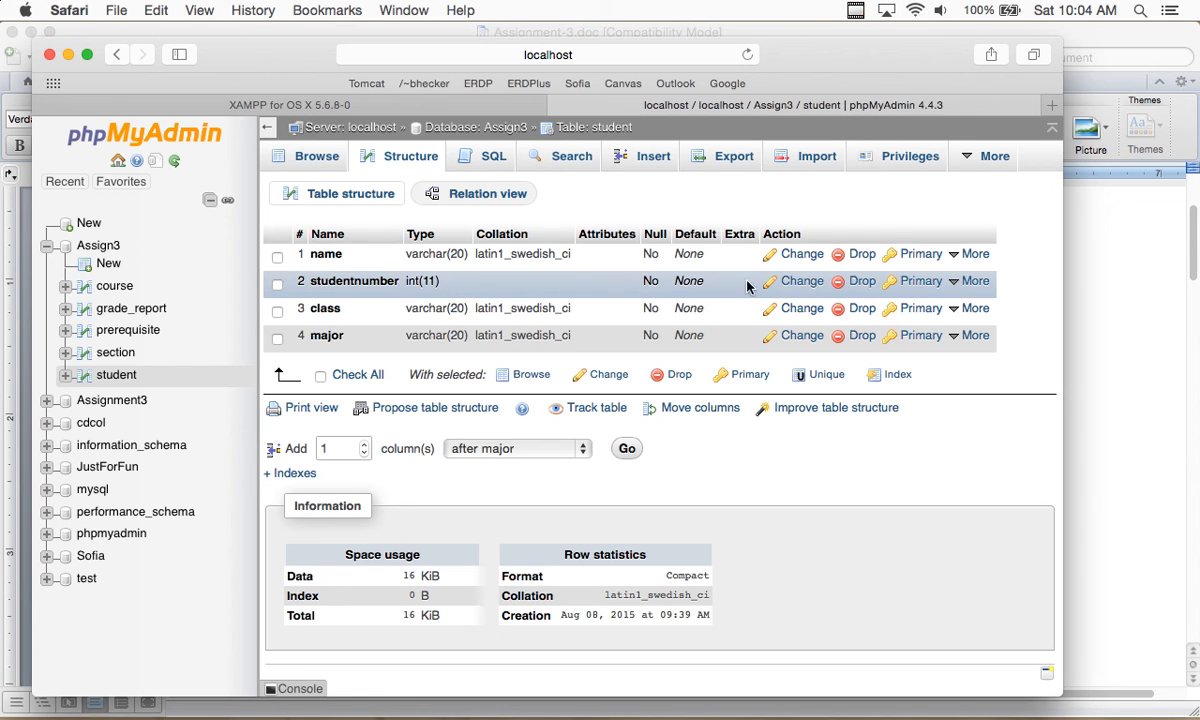
left_click(918, 283)
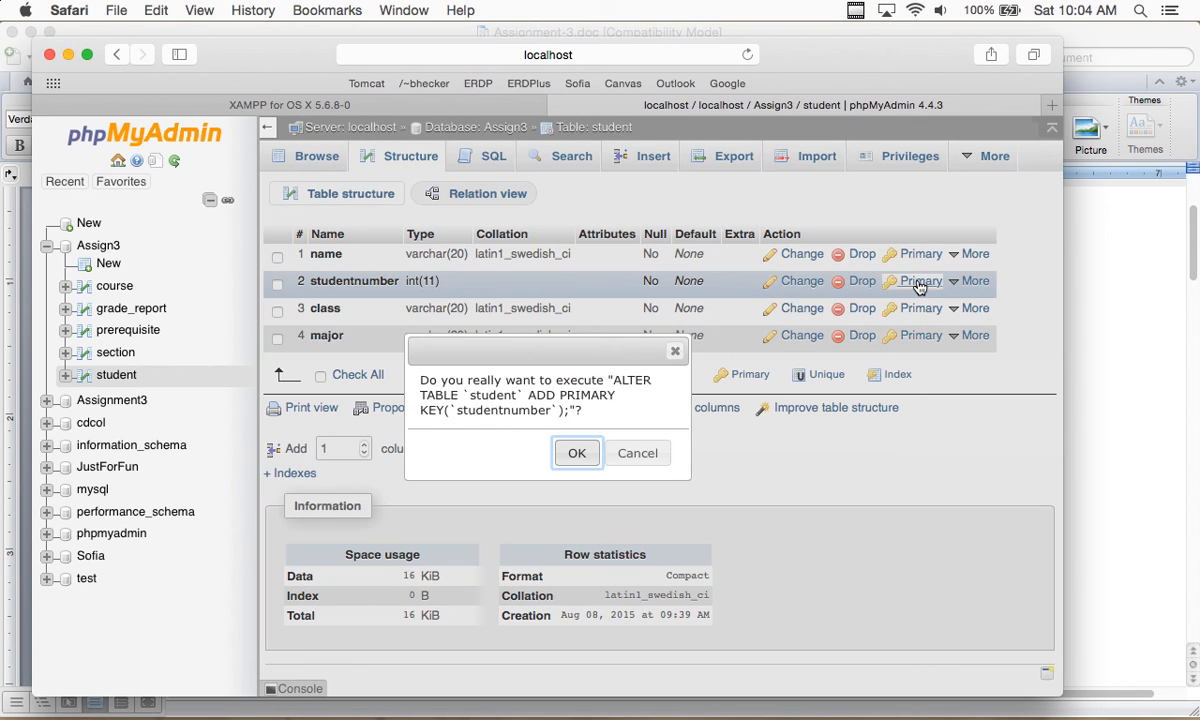
left_click(573, 463)
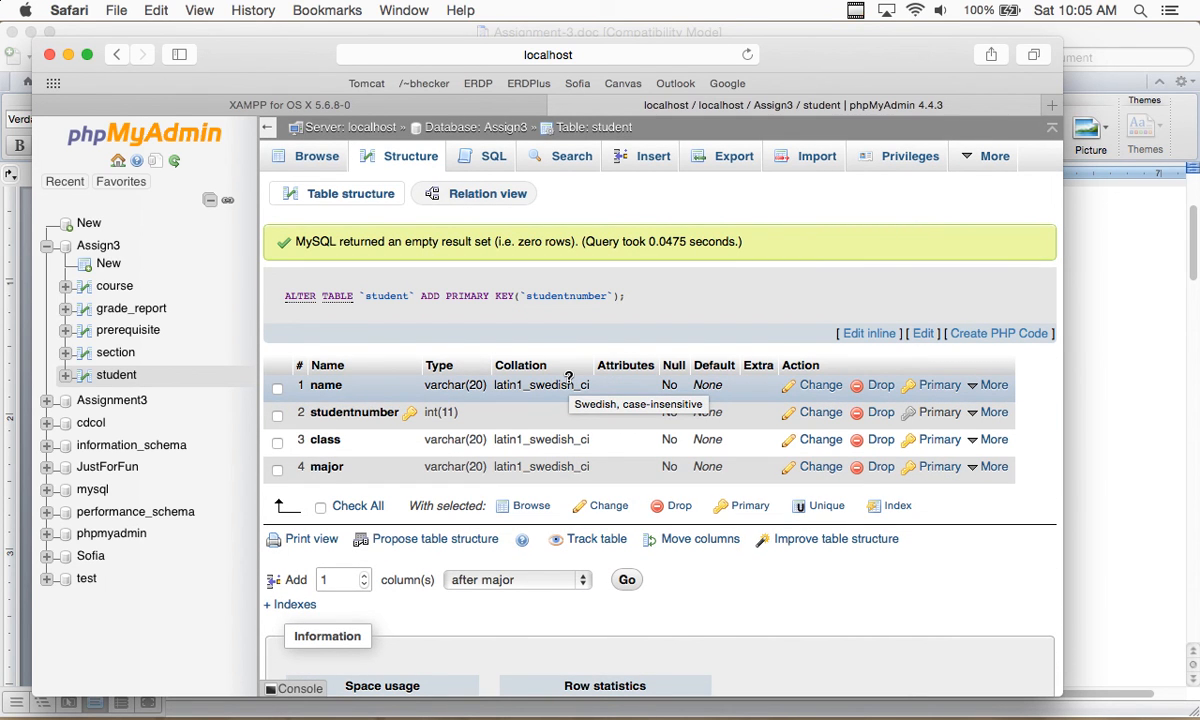
Add a unique constraint to the student table's name column and accept the ALTER TABLE statement
scroll(804, 432, "down", 2)
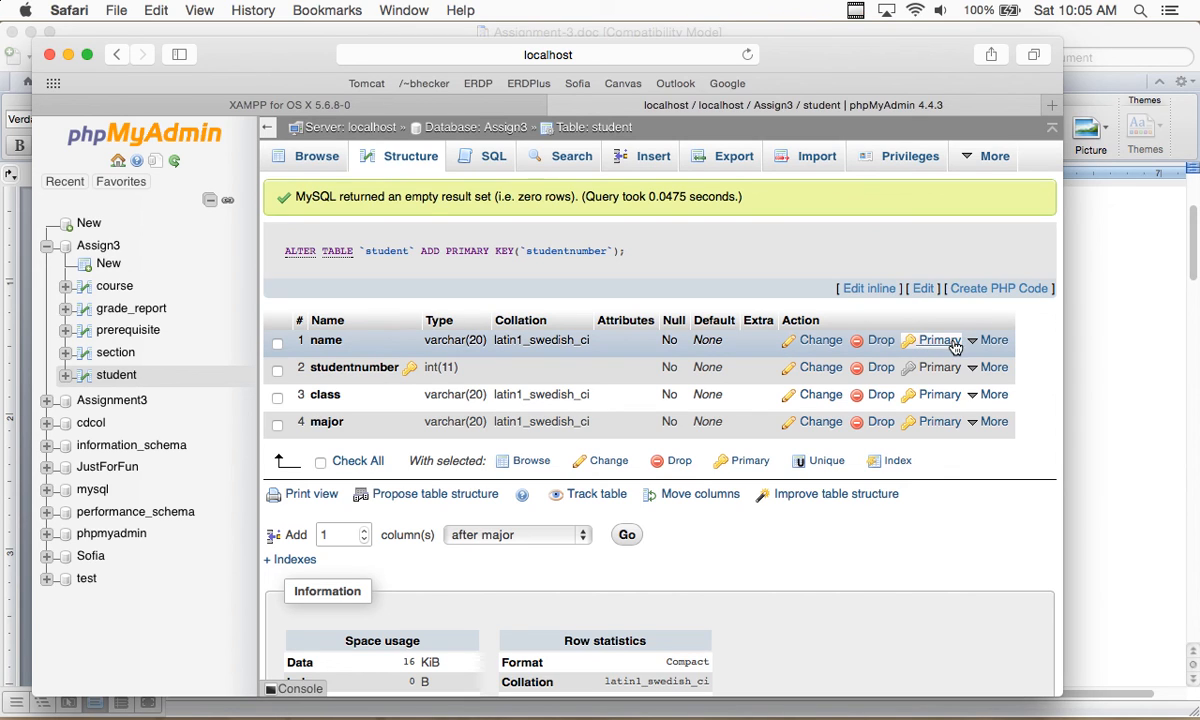
mouse_move(990, 350)
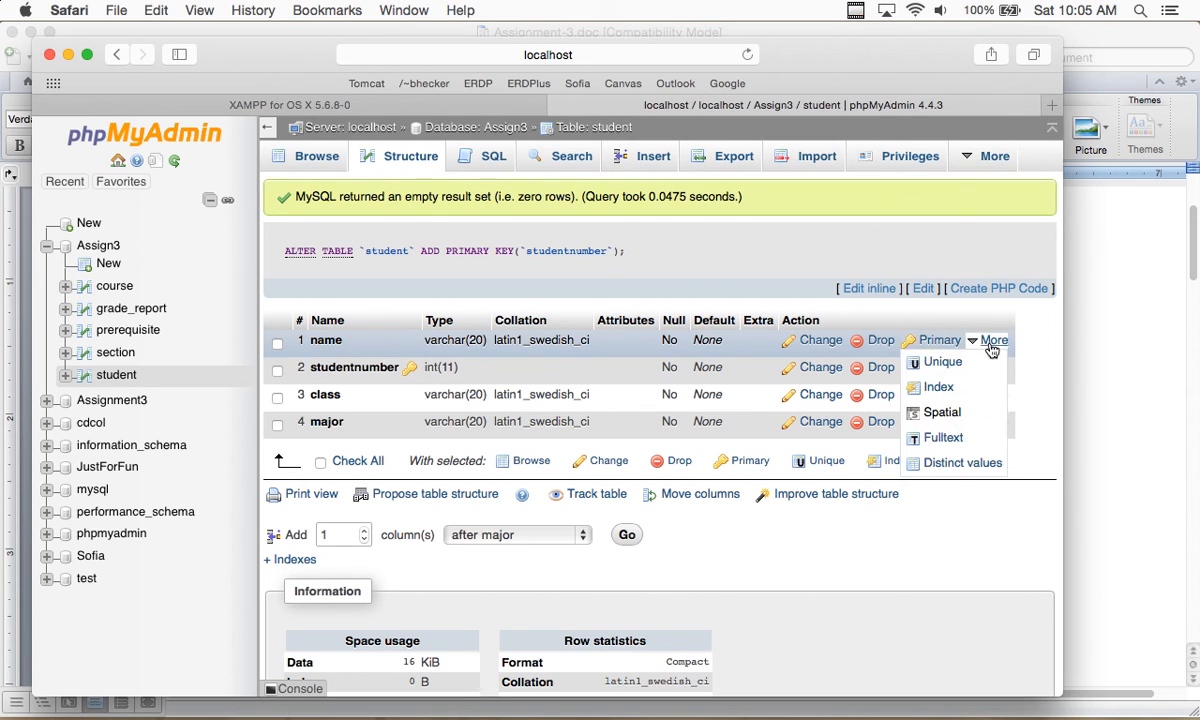
left_click(955, 364)
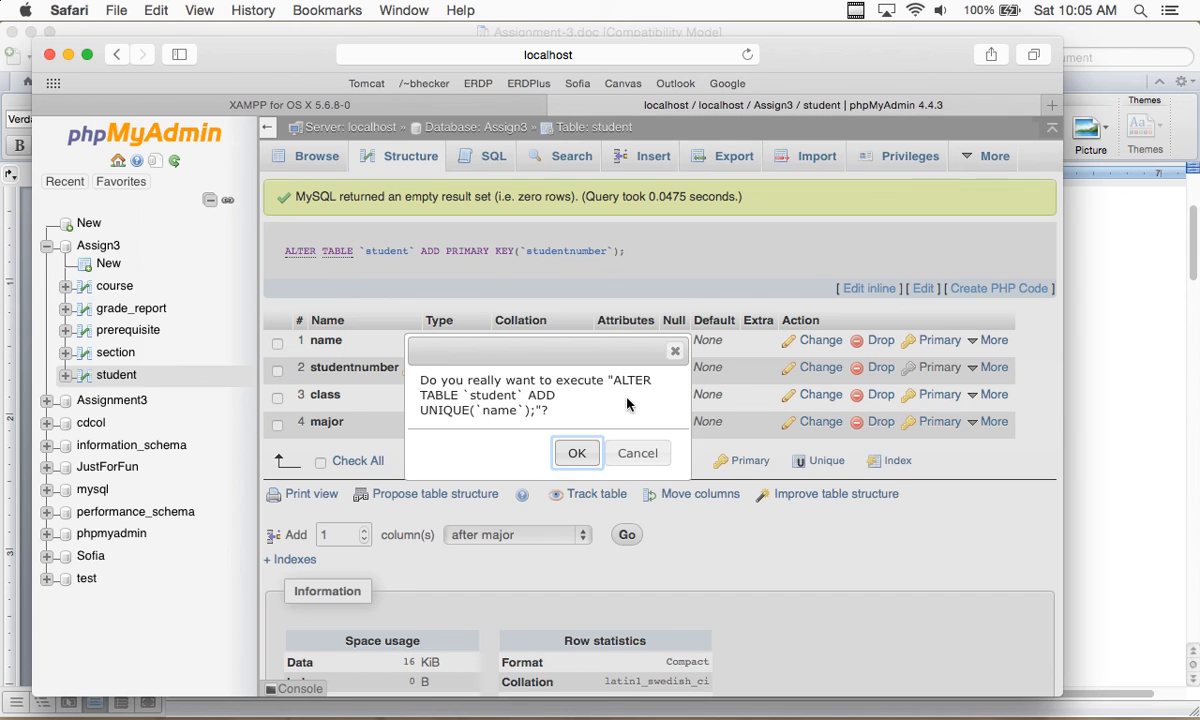
left_click(577, 453)
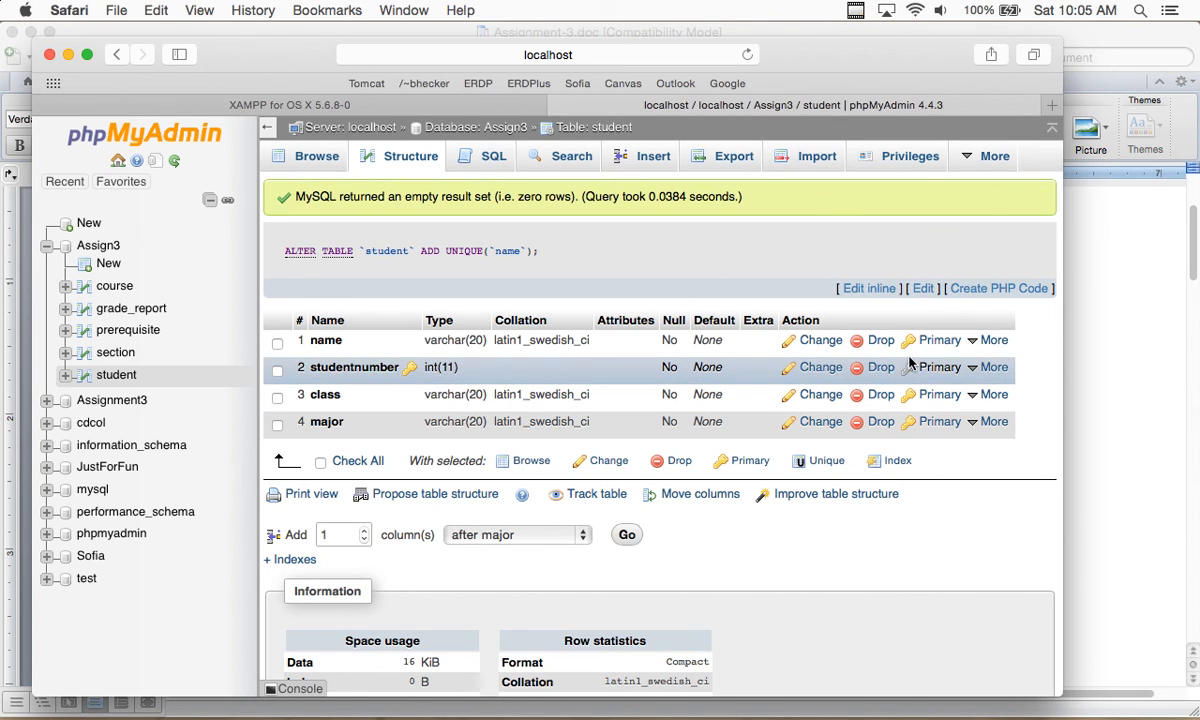
mouse_move(968, 350)
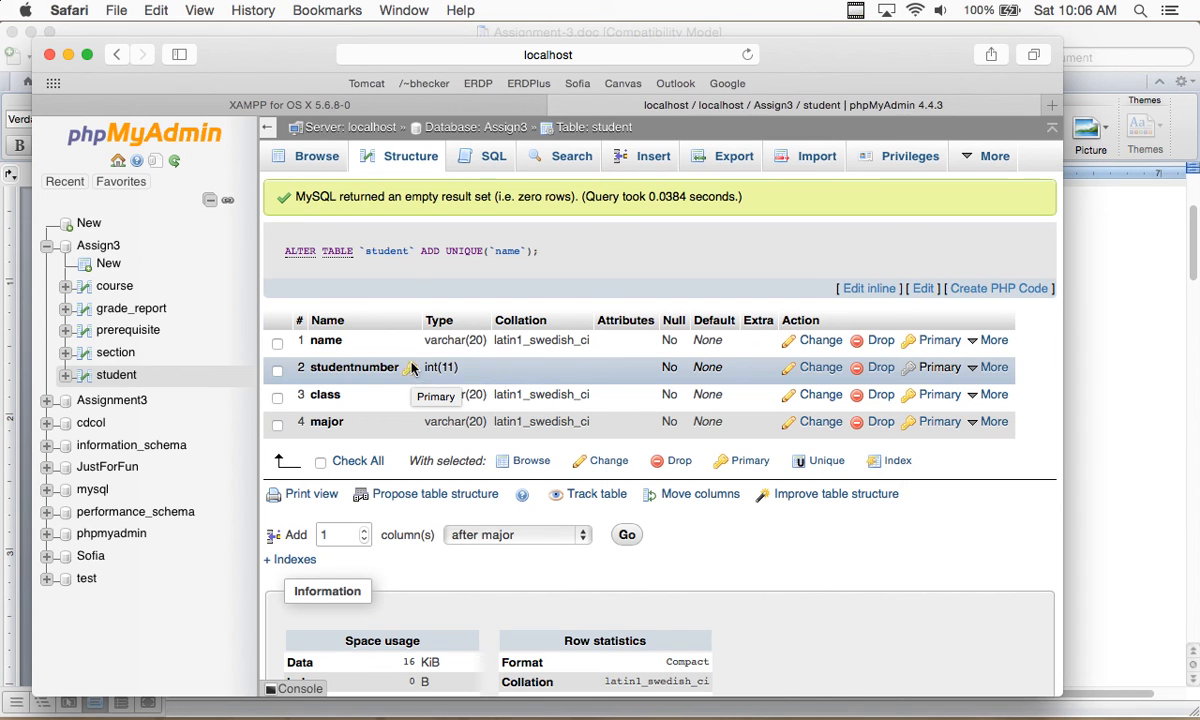
Generate an INSERT query template for the student table and replace the [value-1] placeholder with the student's first name
left_click(483, 162)
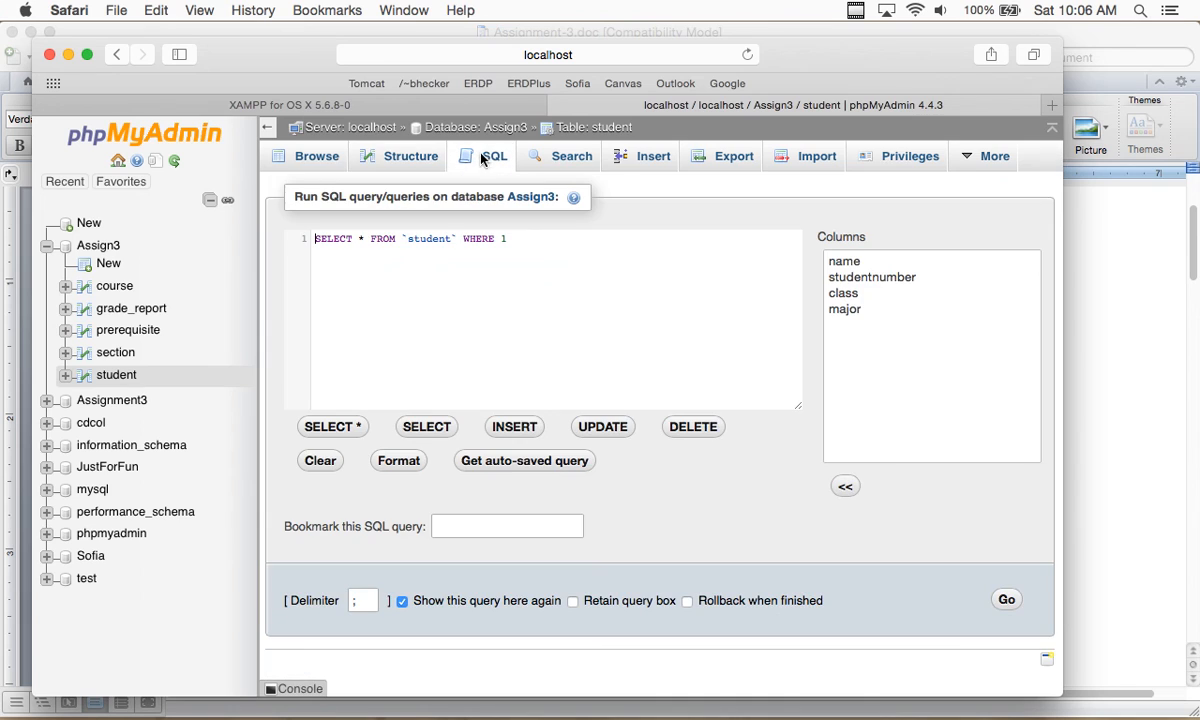
left_click(514, 427)
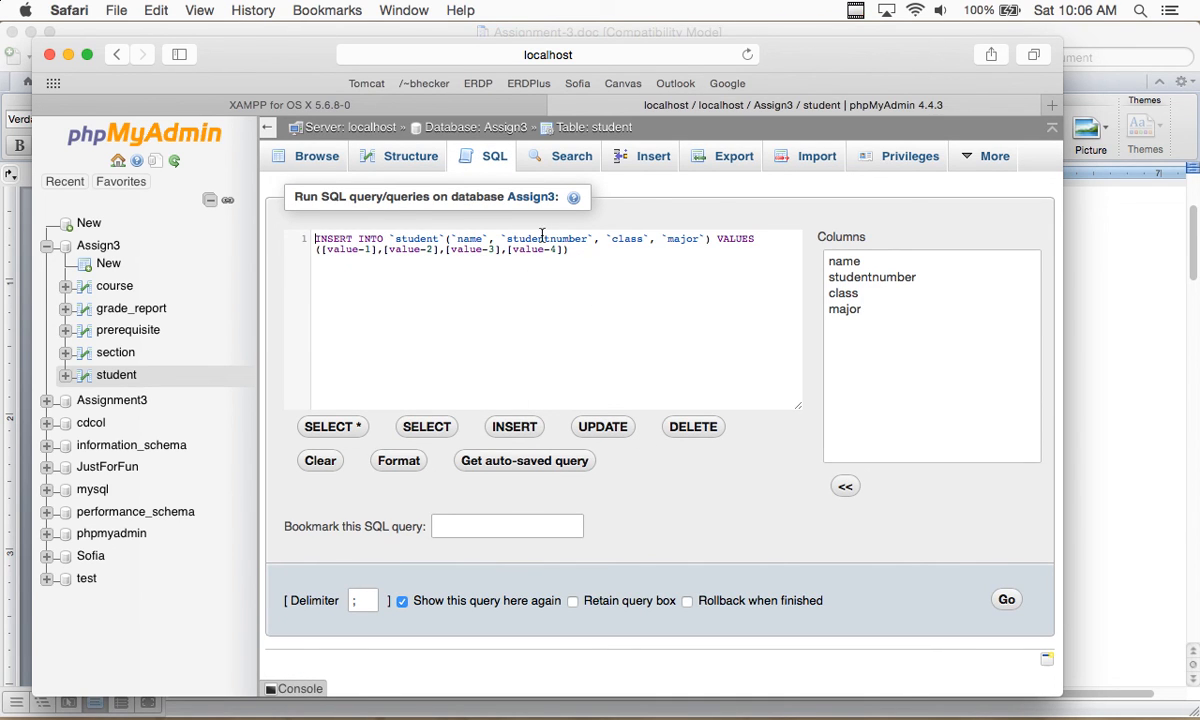
left_click(375, 249)
key("BackSpace")
key("BackSpace")
key("BackSpace")
key("BackSpace")
key("BackSpace")
key("BackSpace")
key("BackSpace")
key("BackSpace")
key("BackSpace")
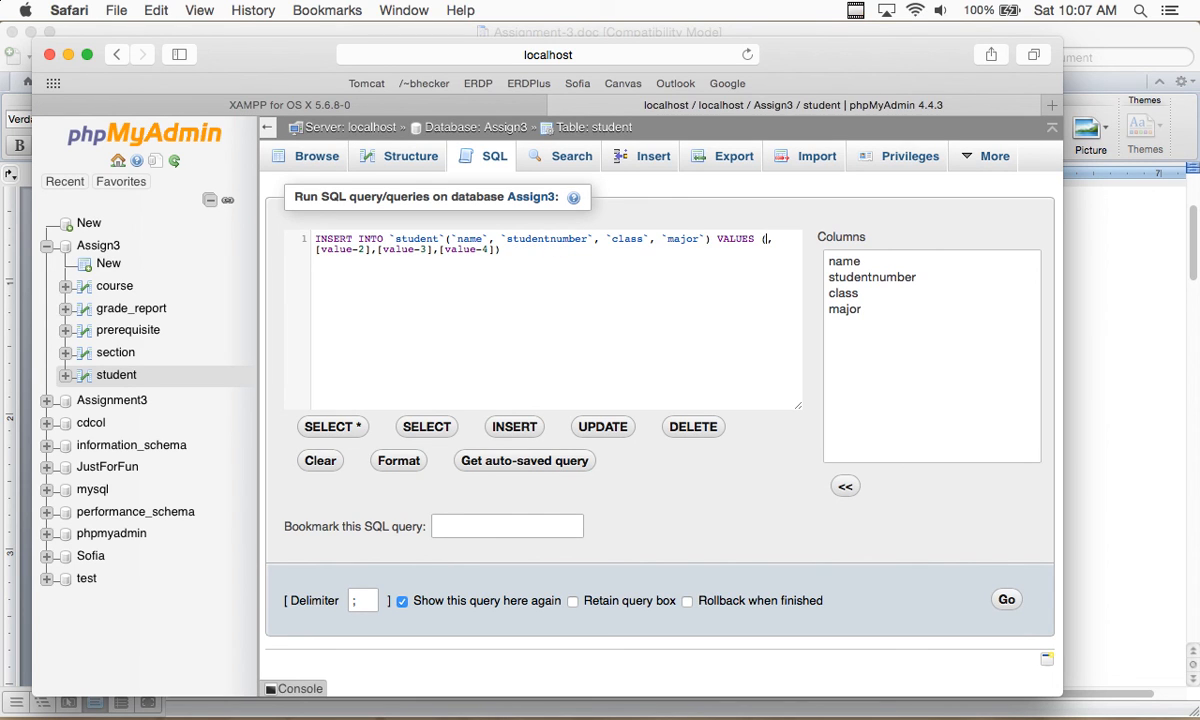
type("Bob")
Replace the [value-2] placeholder in the INSERT query with the student number
key("BackSpace")
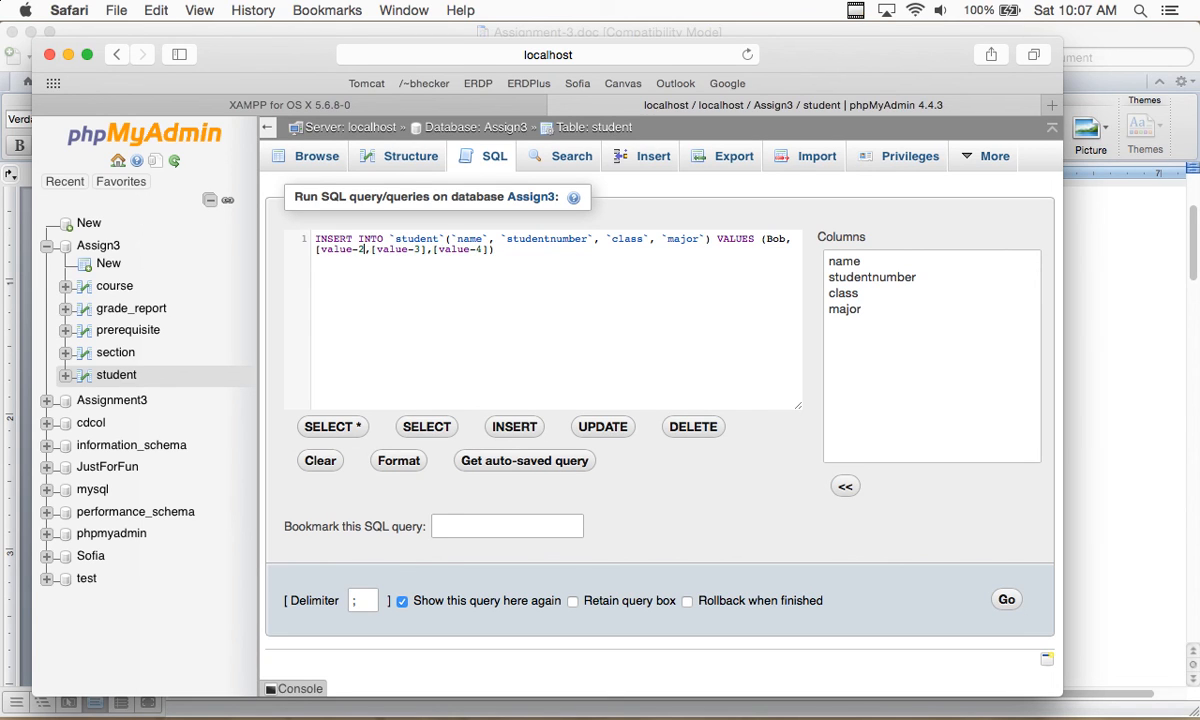
key("BackSpace")
key("BackSpace")
key("BackSpace")
key("BackSpace")
key("BackSpace")
key("BackSpace")
key("BackSpace")
key("BackSpace")
type("100")
Replace the [value-3] placeholder in the INSERT query with senior
key("Left")
key("BackSpace")
key("BackSpace")
key("BackSpace")
key("BackSpace")
key("BackSpace")
key("BackSpace")
key("BackSpace")
key("BackSpace")
key("BackSpace")
type("sen")
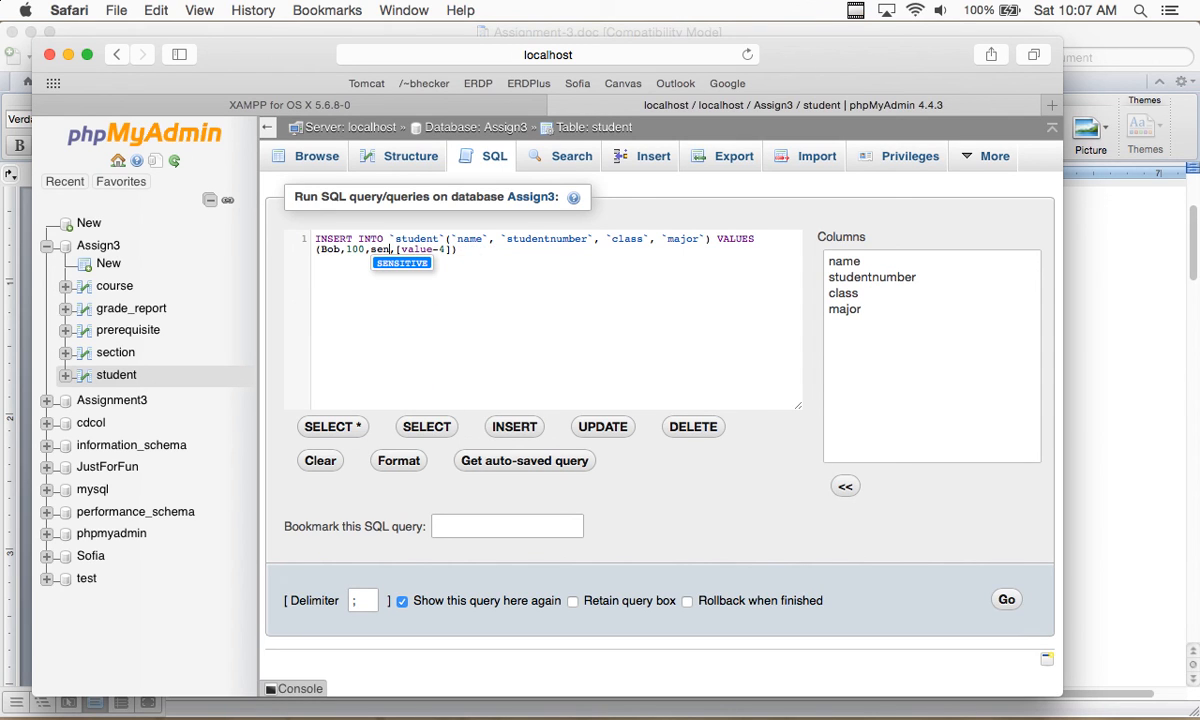
type("ior")
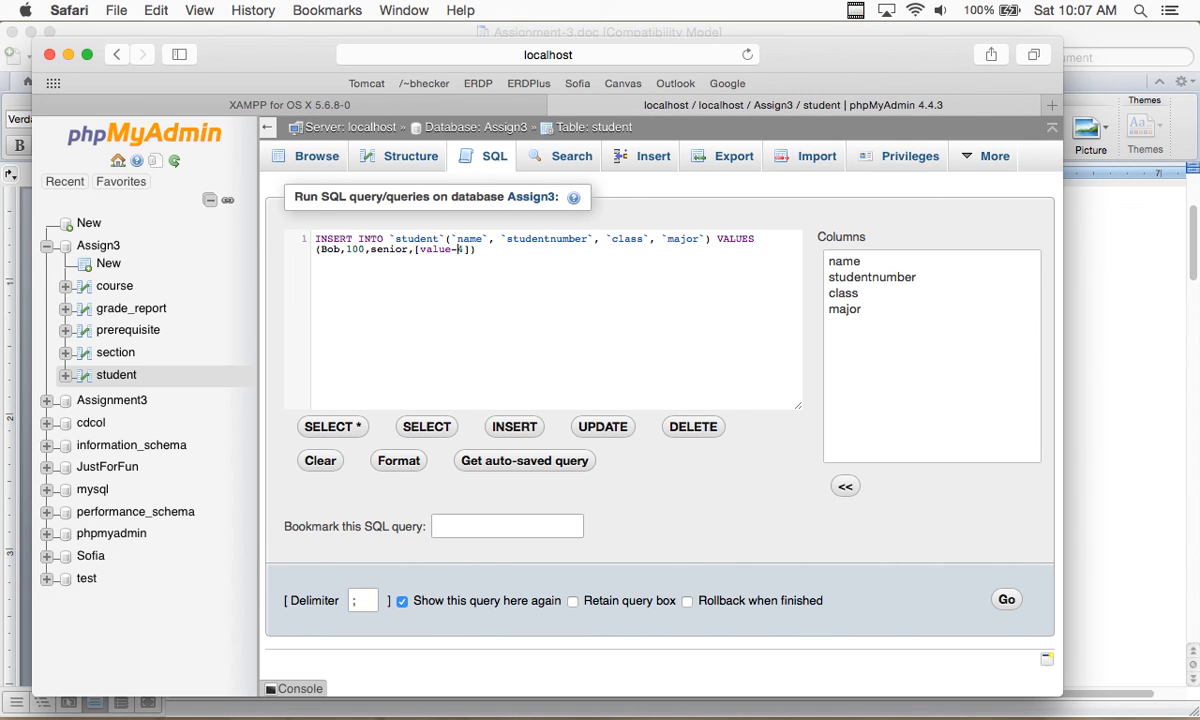
Replace the [value-4] placeholder with COSC and try running the INSERT query on the student table
key("BackSpace")
key("BackSpace")
key("BackSpace")
key("BackSpace")
key("BackSpace")
key("BackSpace")
key("BackSpace")
key("BackSpace")
key("BackSpace")
type("COSC")
left_click(1003, 598)
scroll(827, 553, "down", 2)
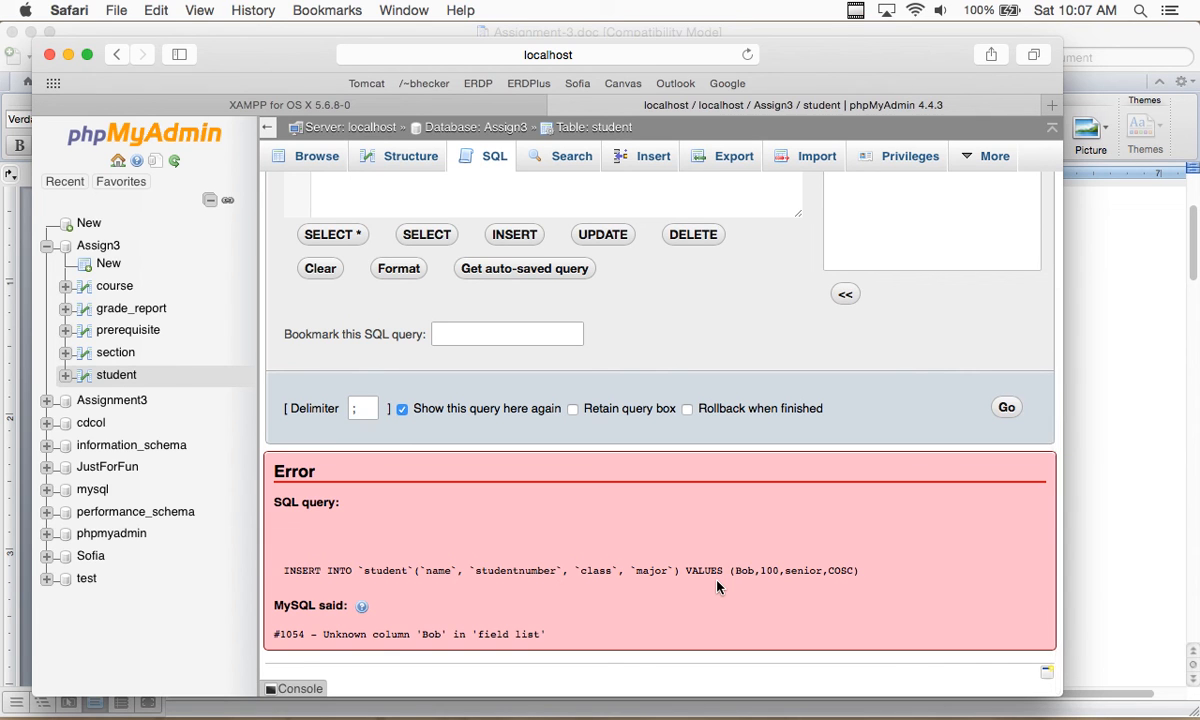
Enclose the name, senior and COSC values of the INSERT query in single quotes and run it again
scroll(700, 557, "up", 5)
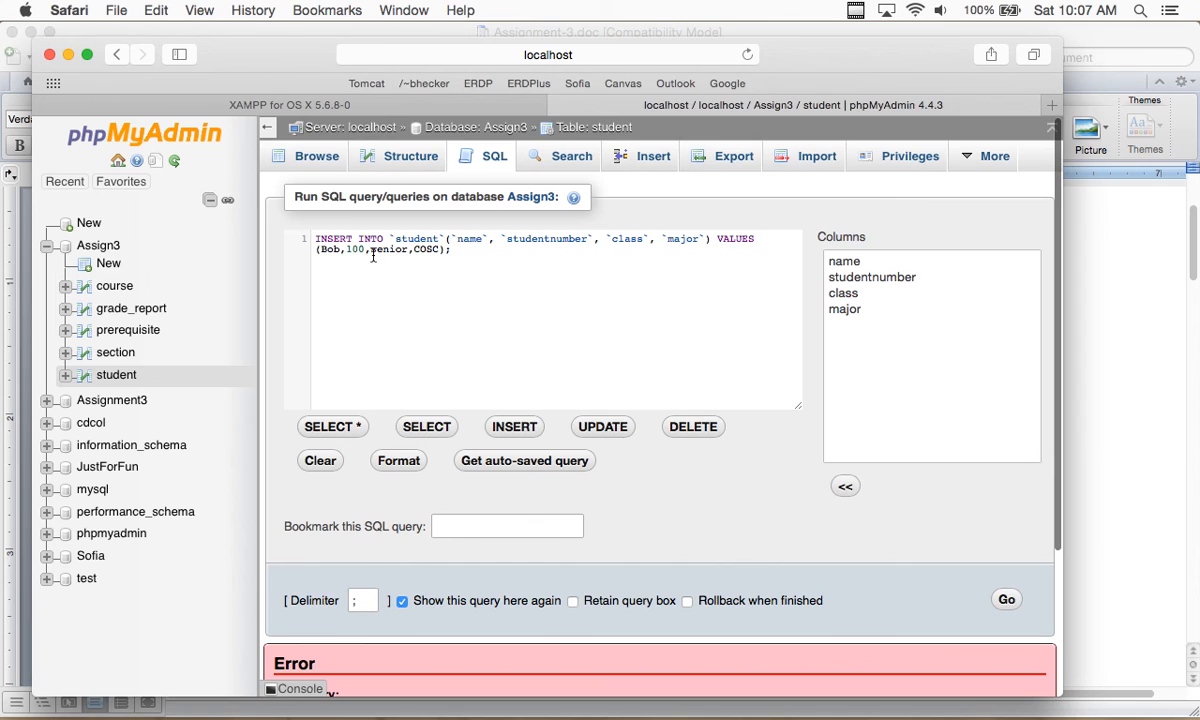
left_click(320, 249)
type("'")
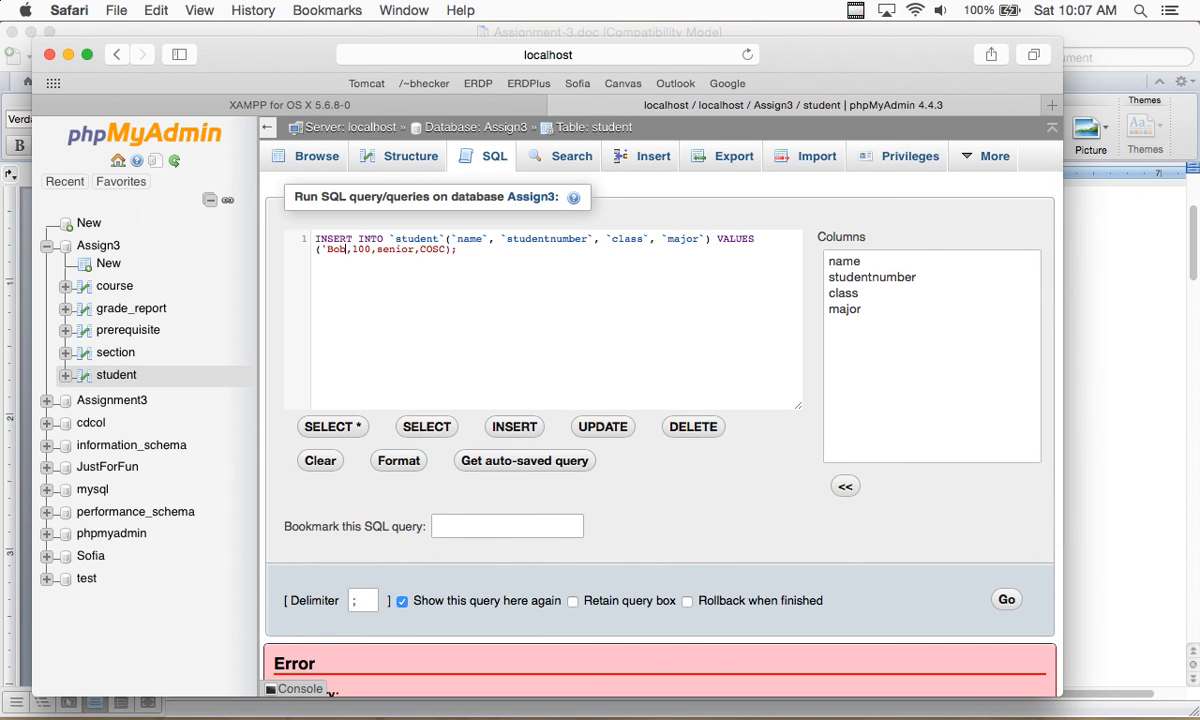
type("'")
type("'")
left_click(432, 249)
type("'")
type(" '")
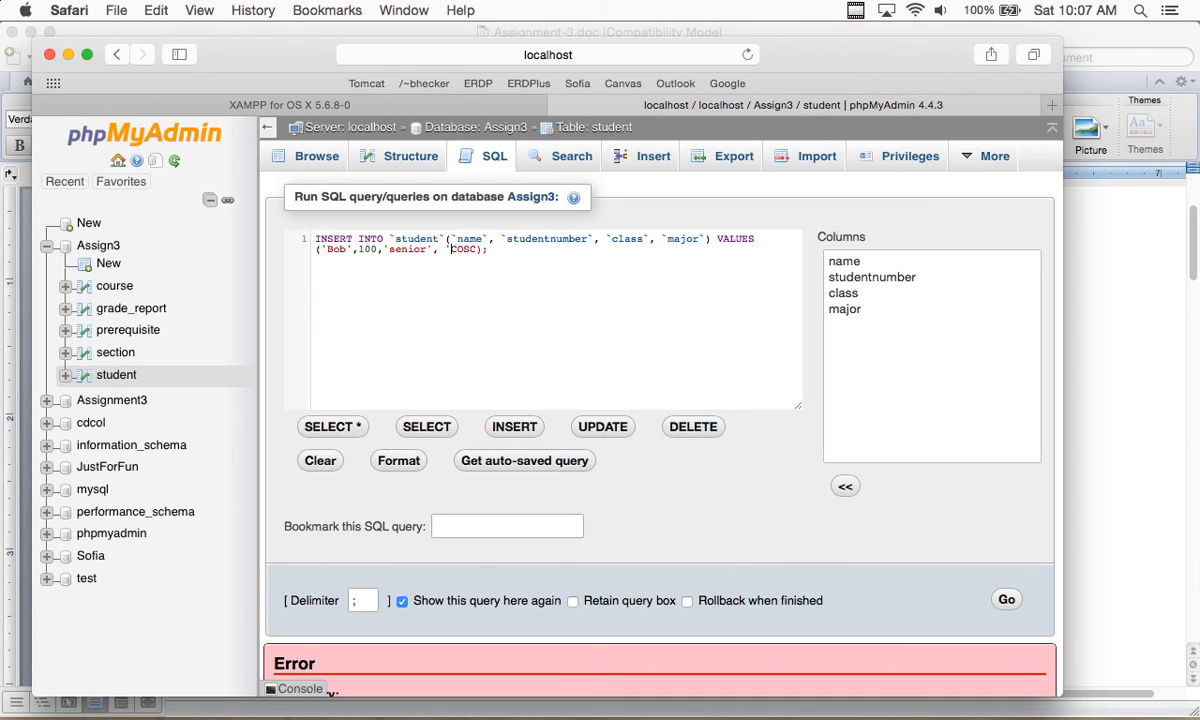
type("'")
left_click(1006, 600)
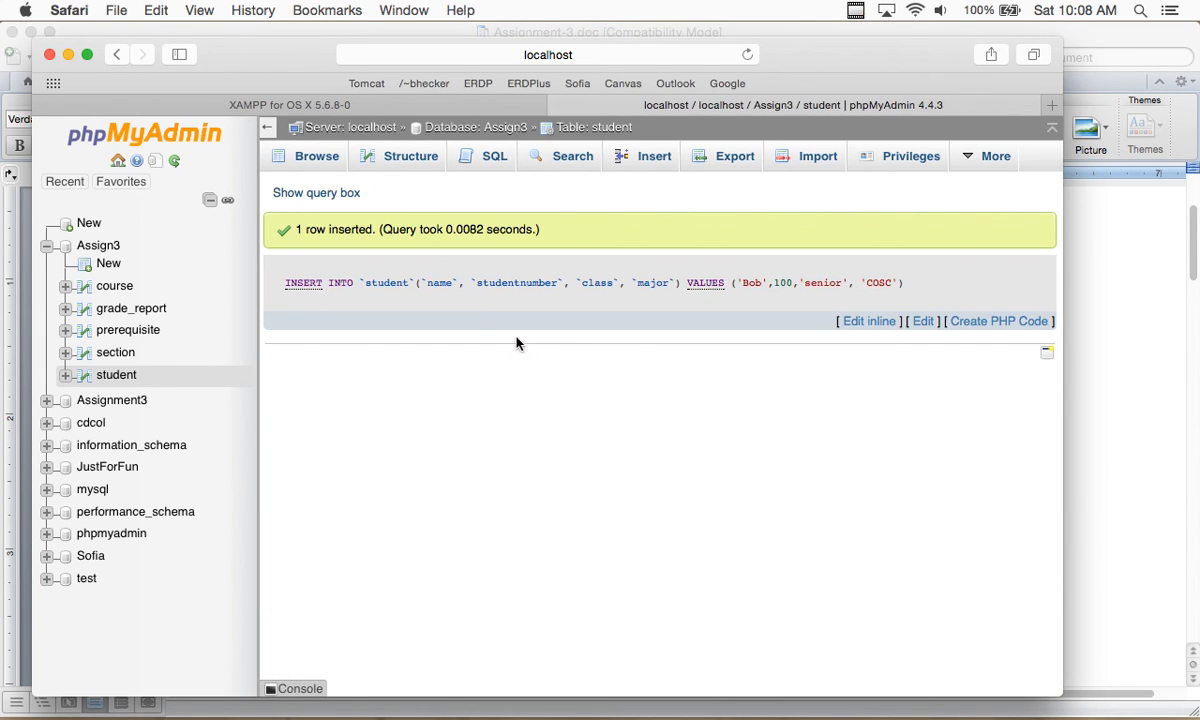
Browse the student table's rows to check the inserted record
left_click(117, 376)
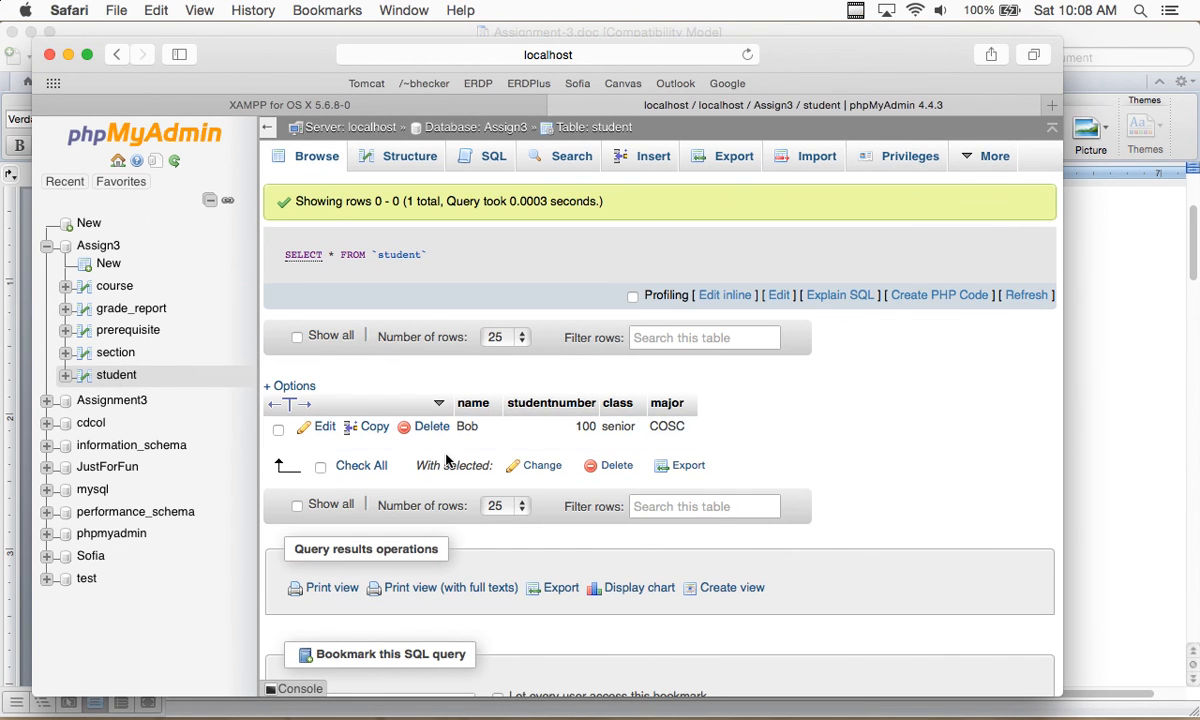
scroll(446, 460, "down", 1)
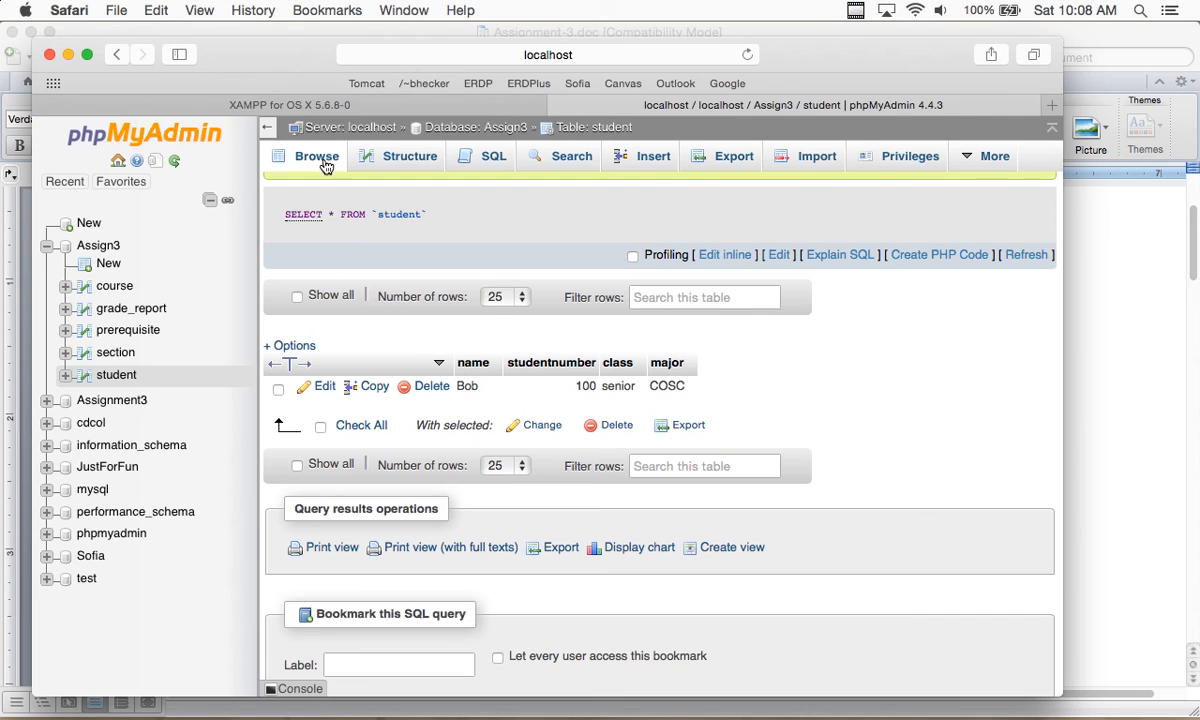
scroll(326, 167, "up", 2)
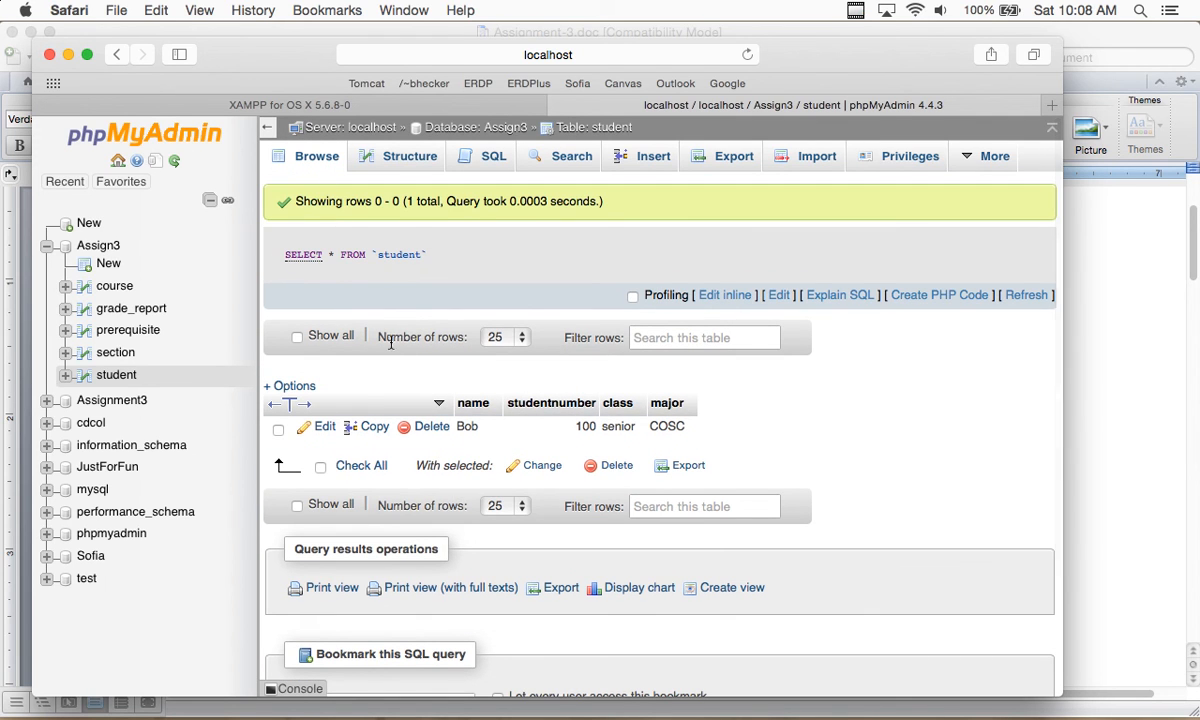
scroll(393, 343, "down", 4)
scroll(396, 345, "up", 2)
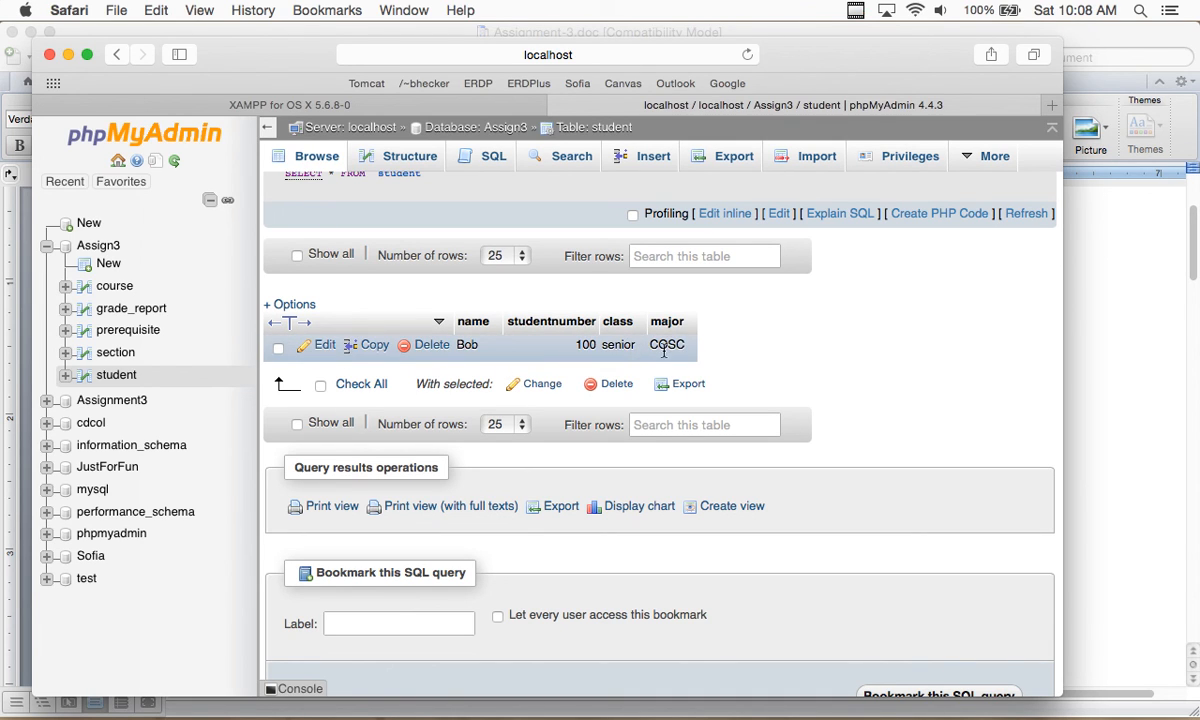
left_click(128, 376)
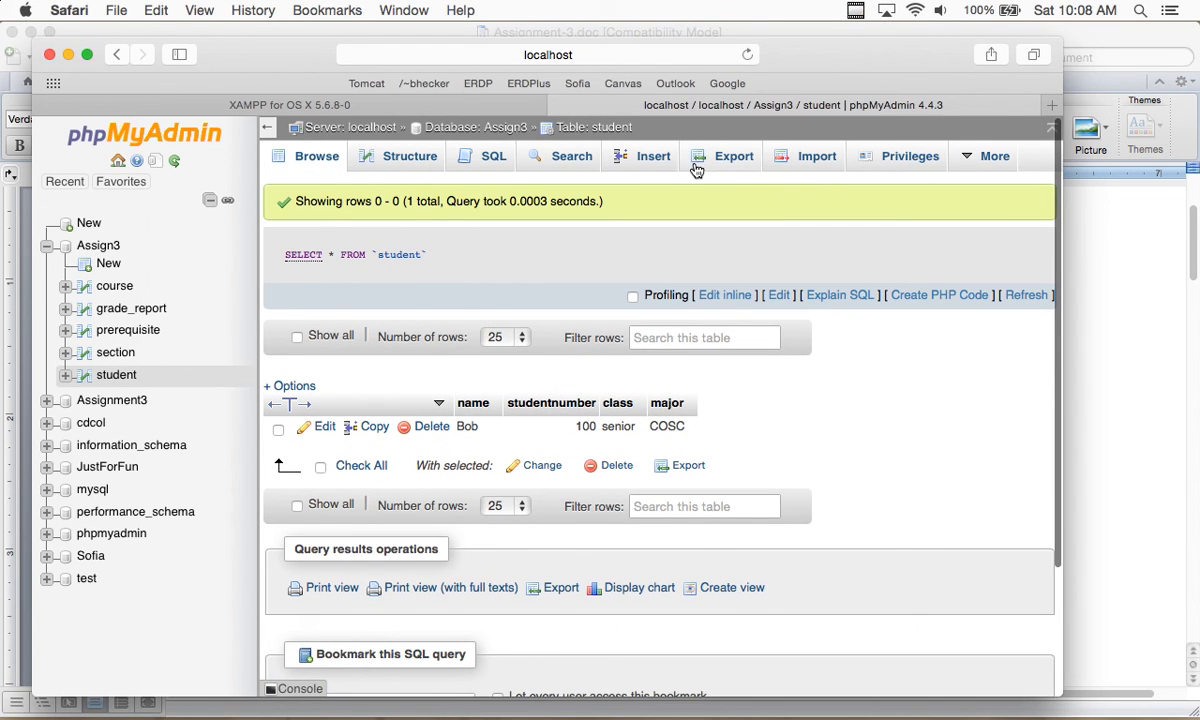
Fill in the first row of the student table's insert form with the student's first name, student number, class senior and major COSC
left_click(662, 160)
left_click(719, 228)
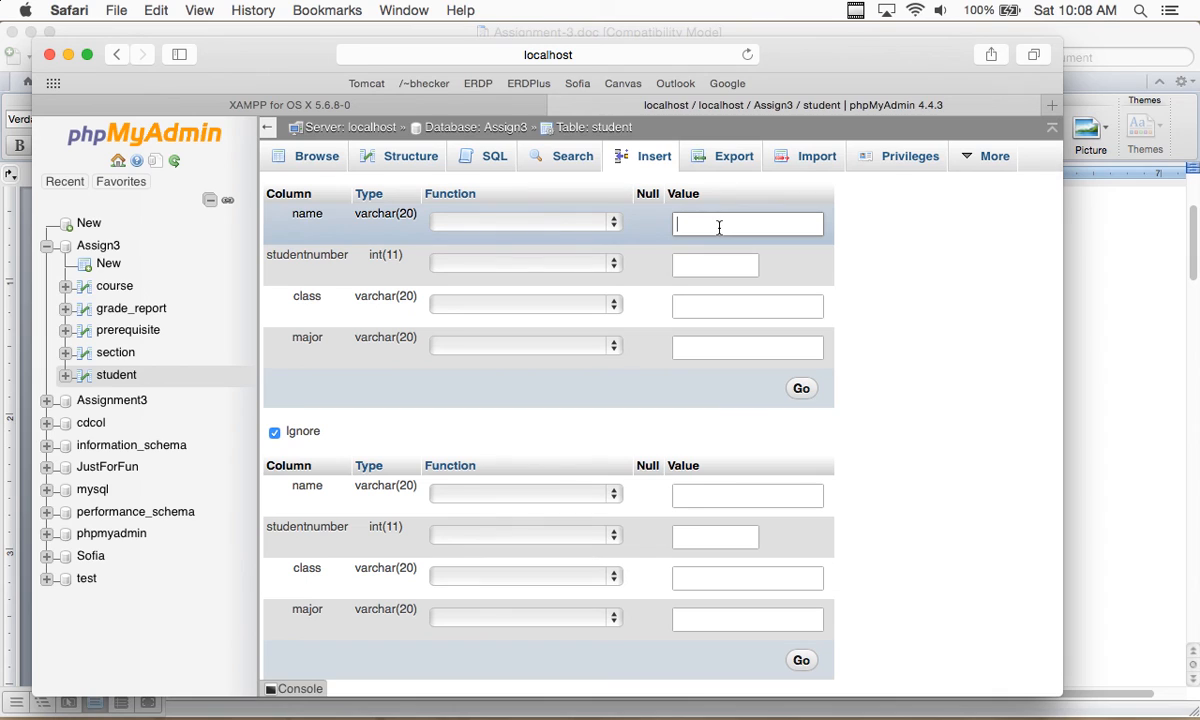
type("Larry")
key("Tab")
type("101")
key("Tab")
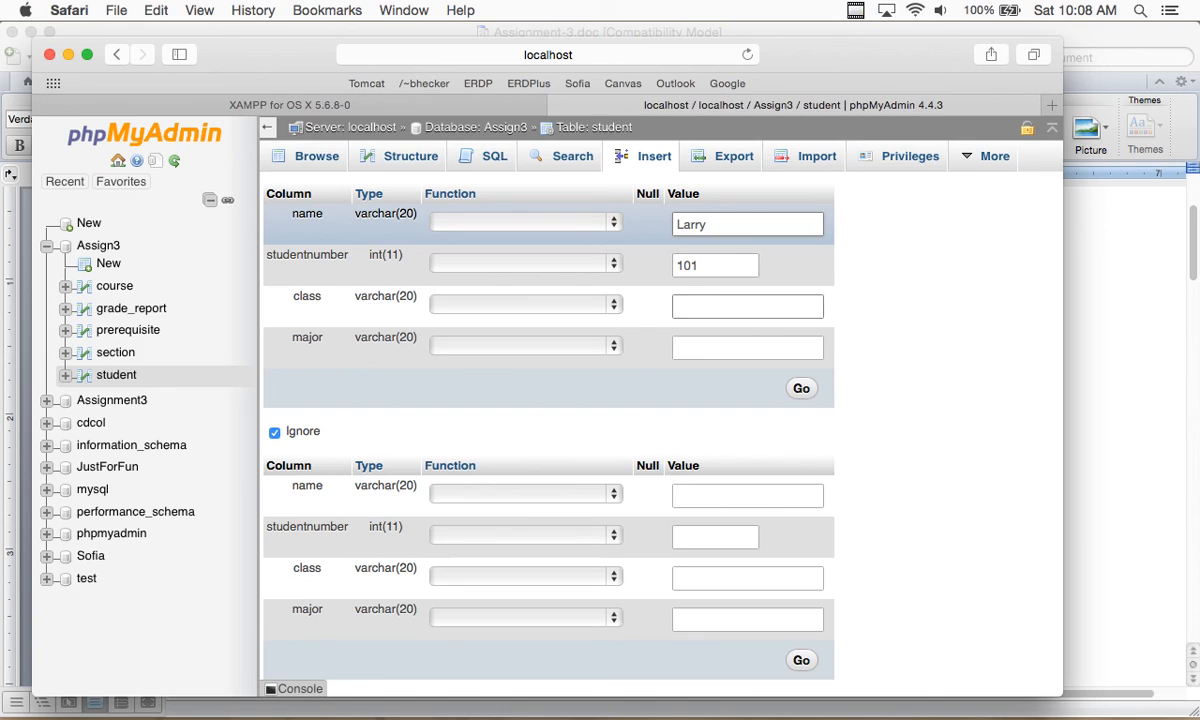
type("senior")
key("Tab")
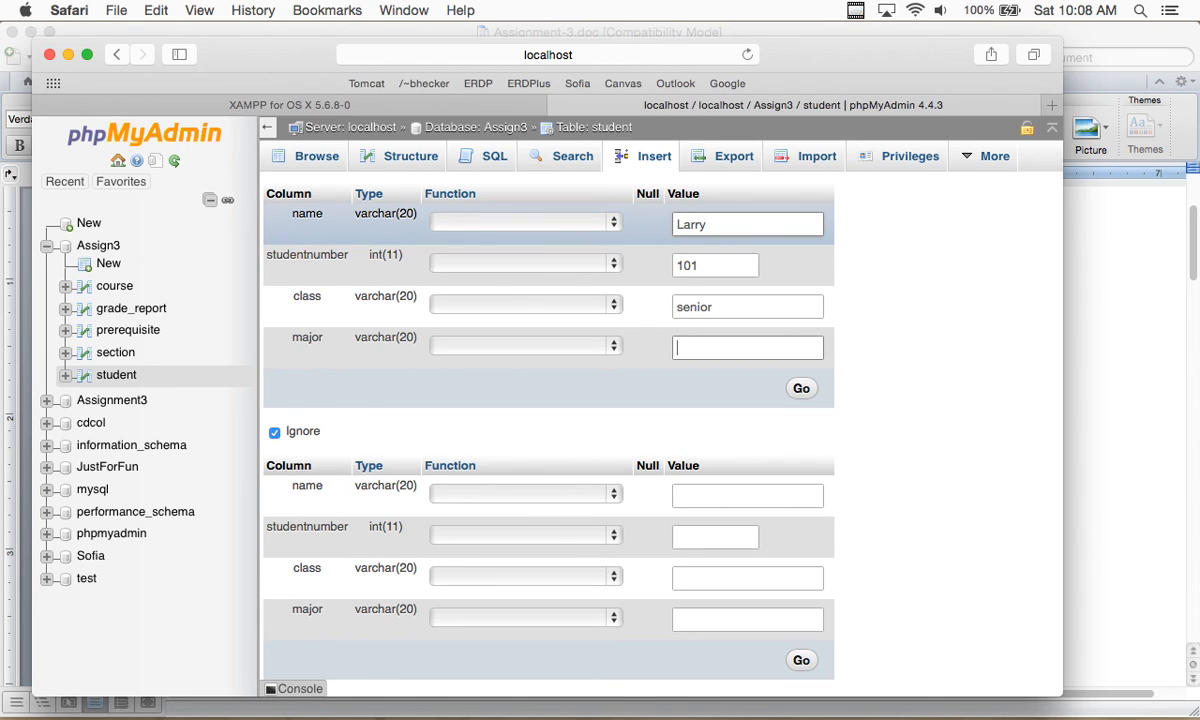
type("COSC")
Turn off Ignore for the insert form's second row and enter the second student's first name
scroll(710, 458, "down", 5)
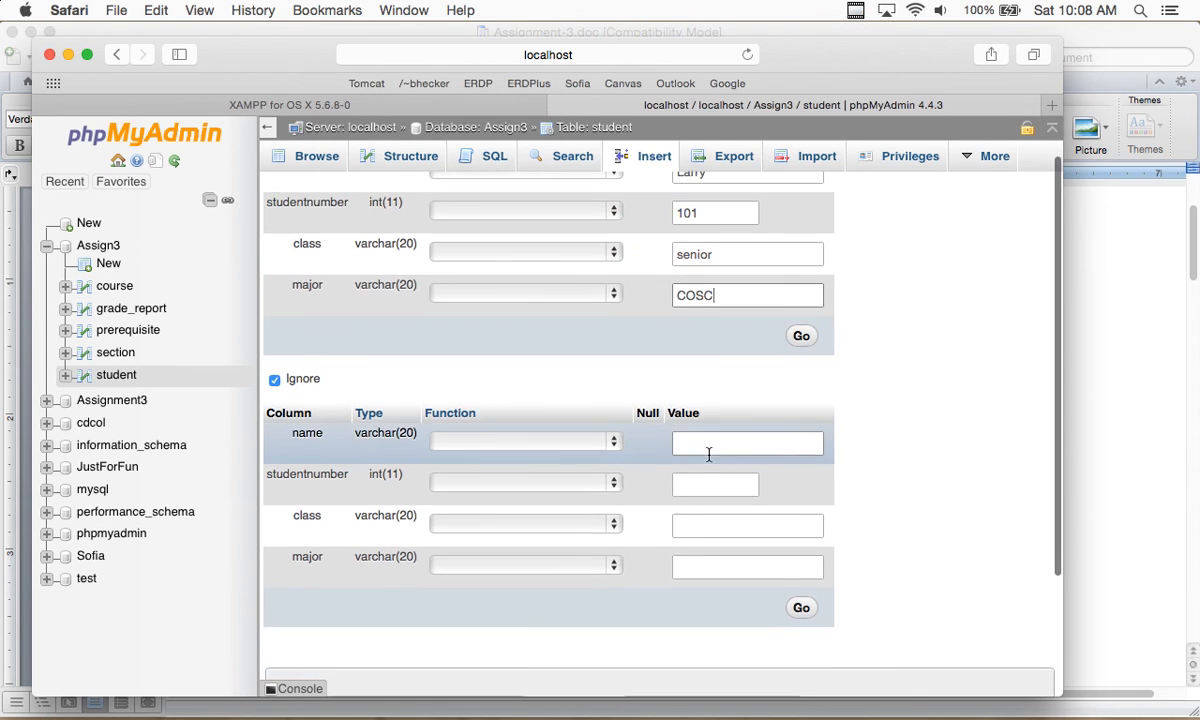
left_click(312, 281)
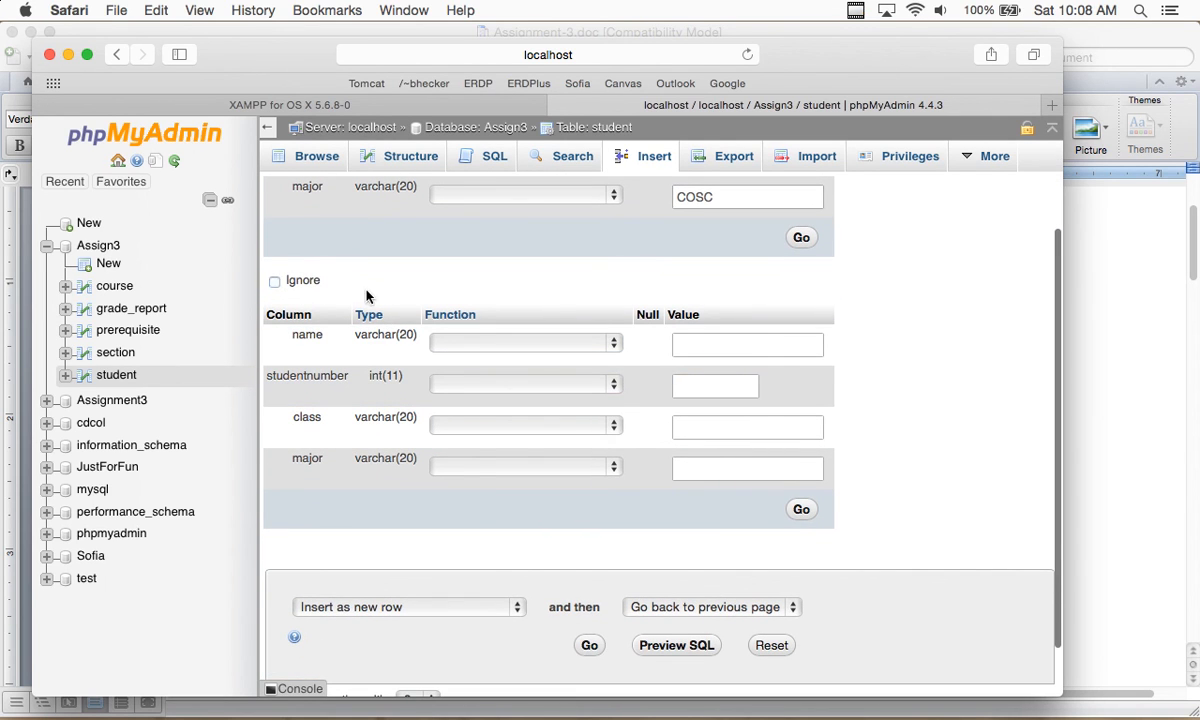
scroll(356, 289, "down", 1)
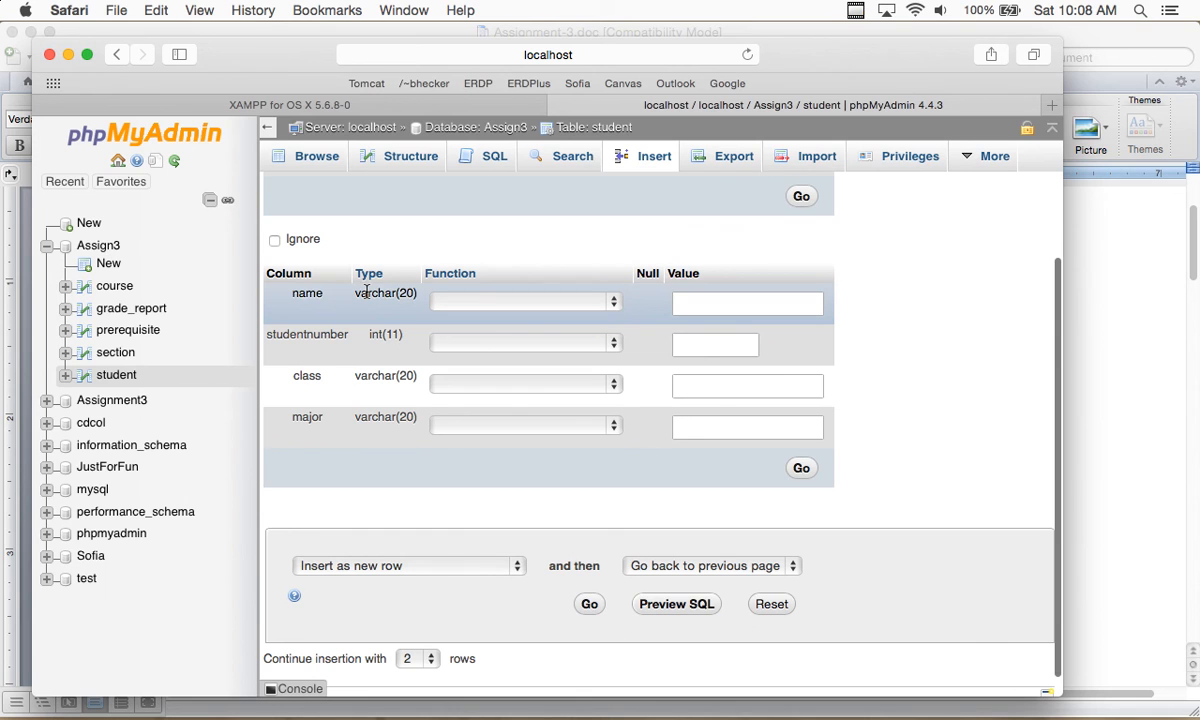
scroll(366, 291, "up", 5)
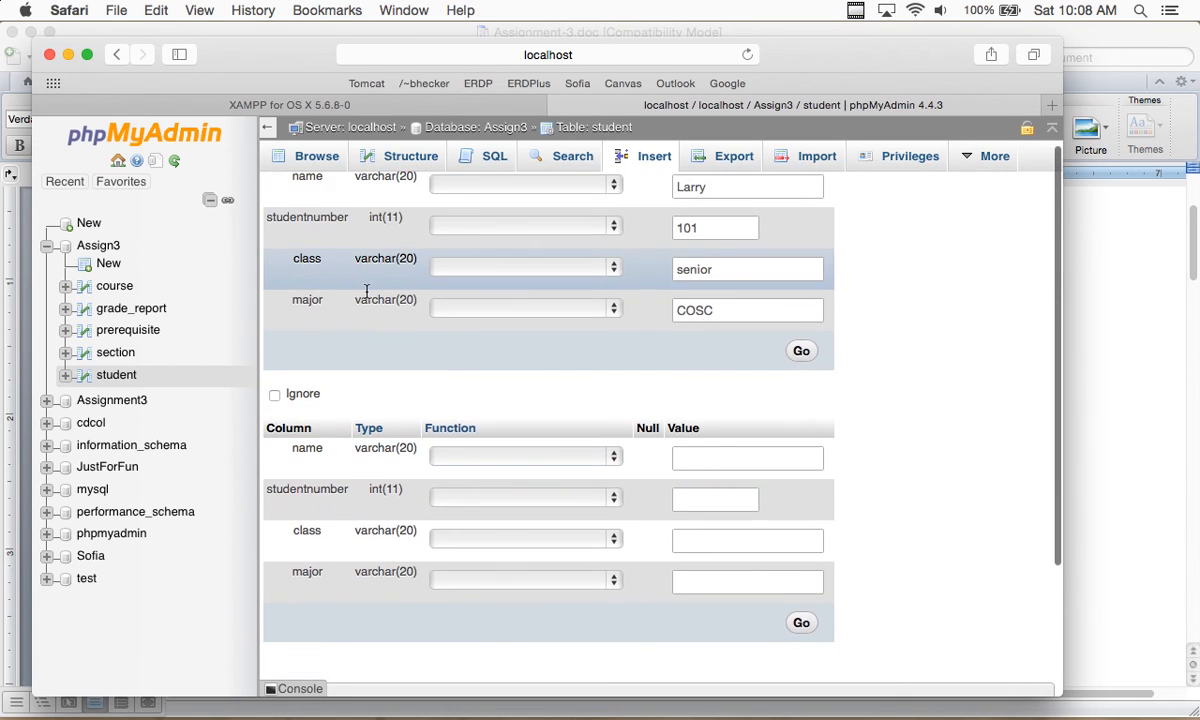
scroll(366, 291, "down", 5)
left_click(715, 278)
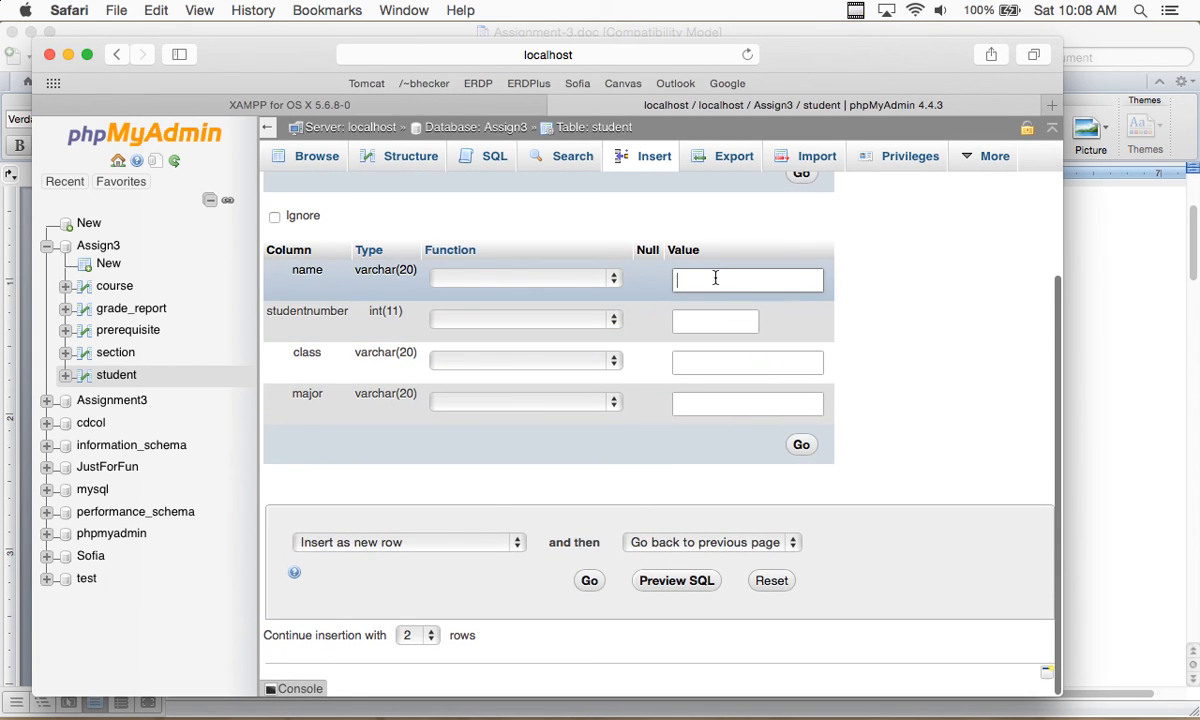
scroll(715, 278, "up", 3)
scroll(715, 276, "down", 2)
type("Moe")
left_click(708, 347)
Complete the second row with the student number, class senior and major COSC, and insert both records
scroll(704, 352, "up", 4)
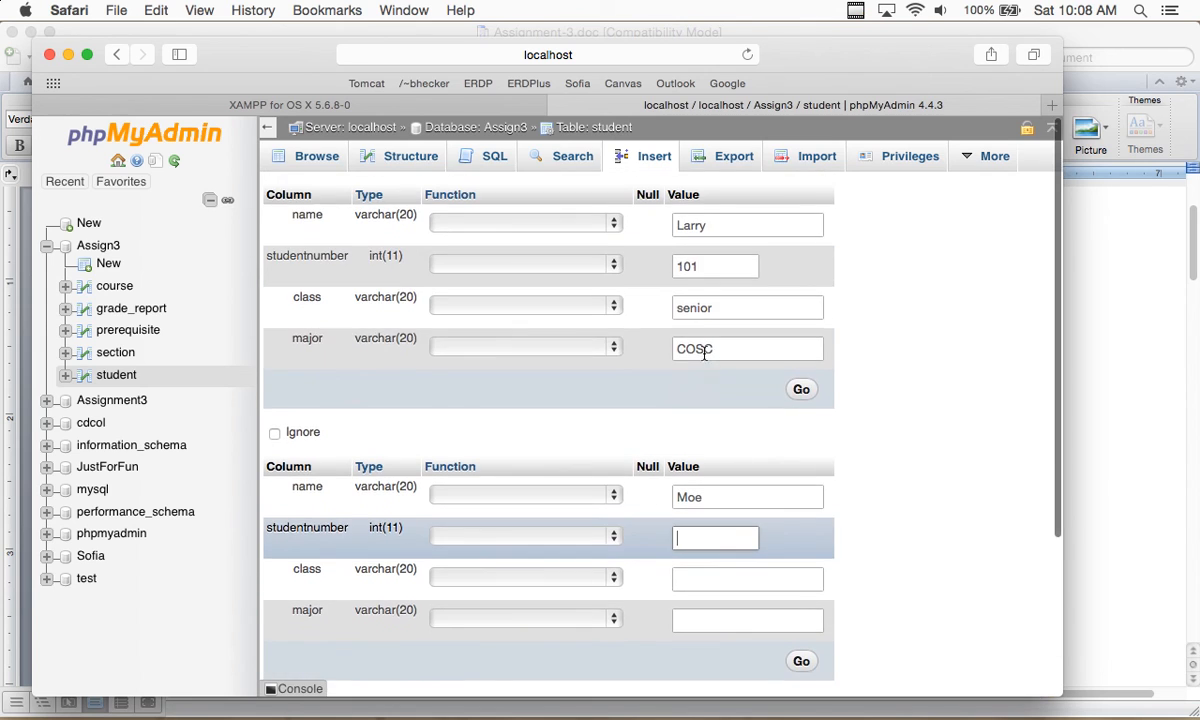
scroll(704, 355, "down", 2)
type("200")
scroll(704, 380, "down", 3)
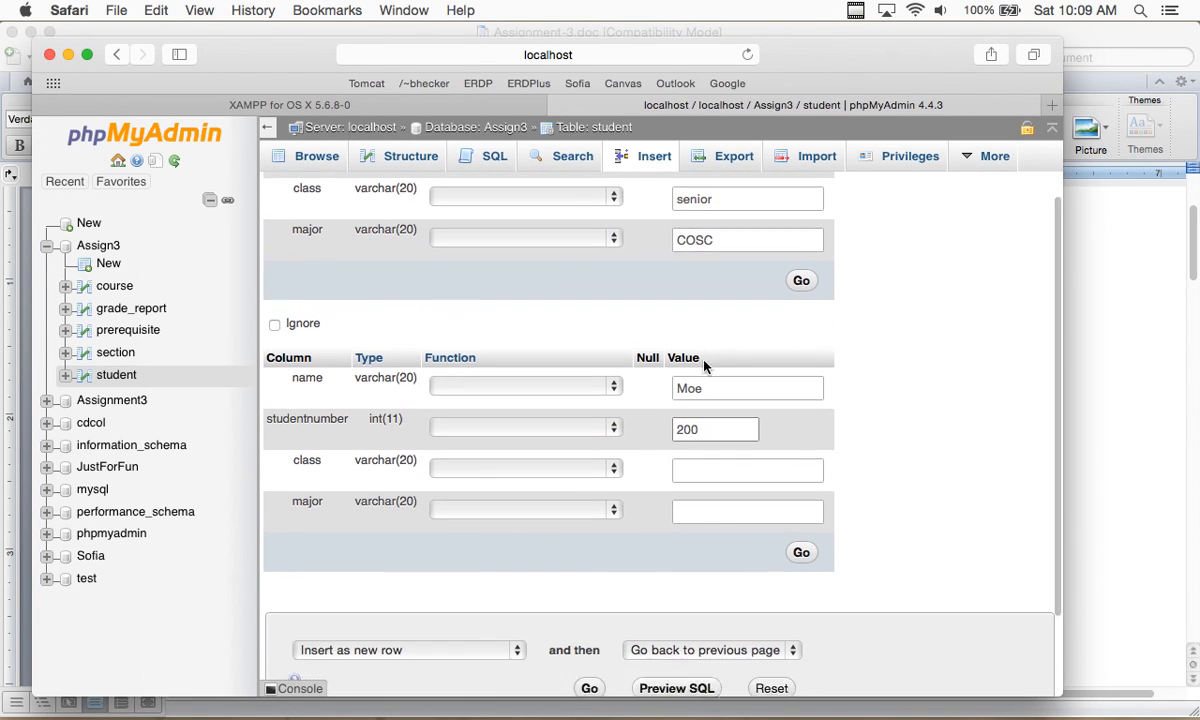
left_click(705, 410)
type("senior")
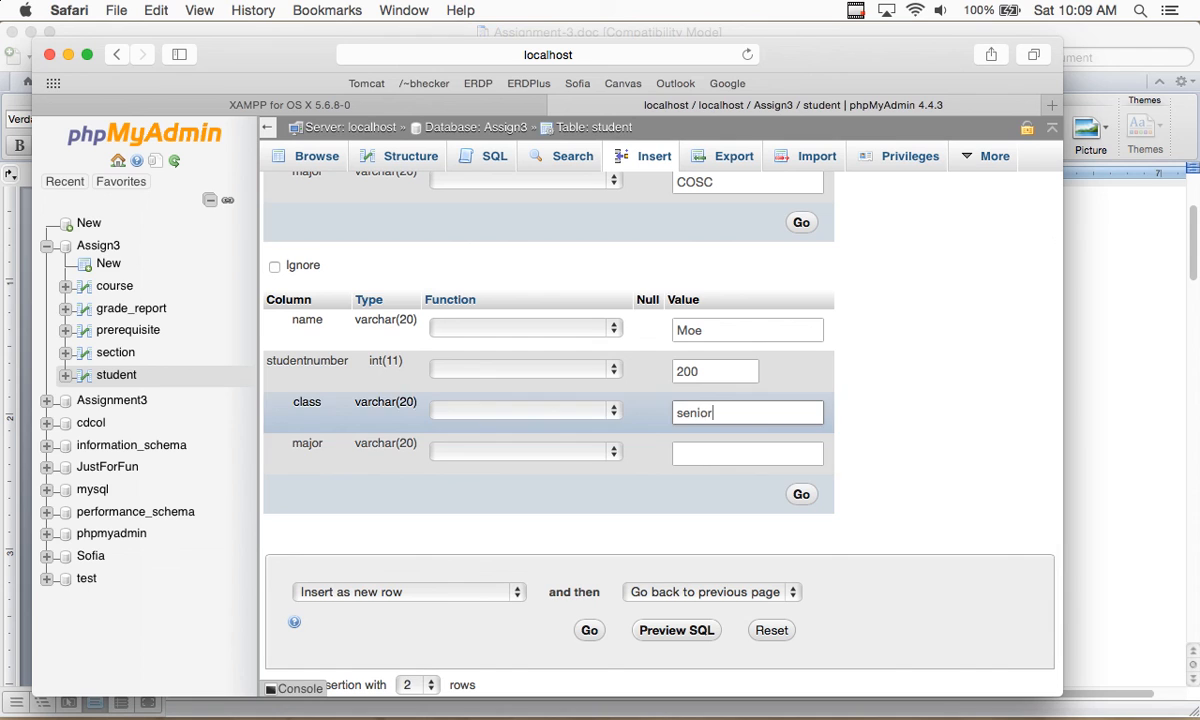
left_click(706, 452)
type("COSC")
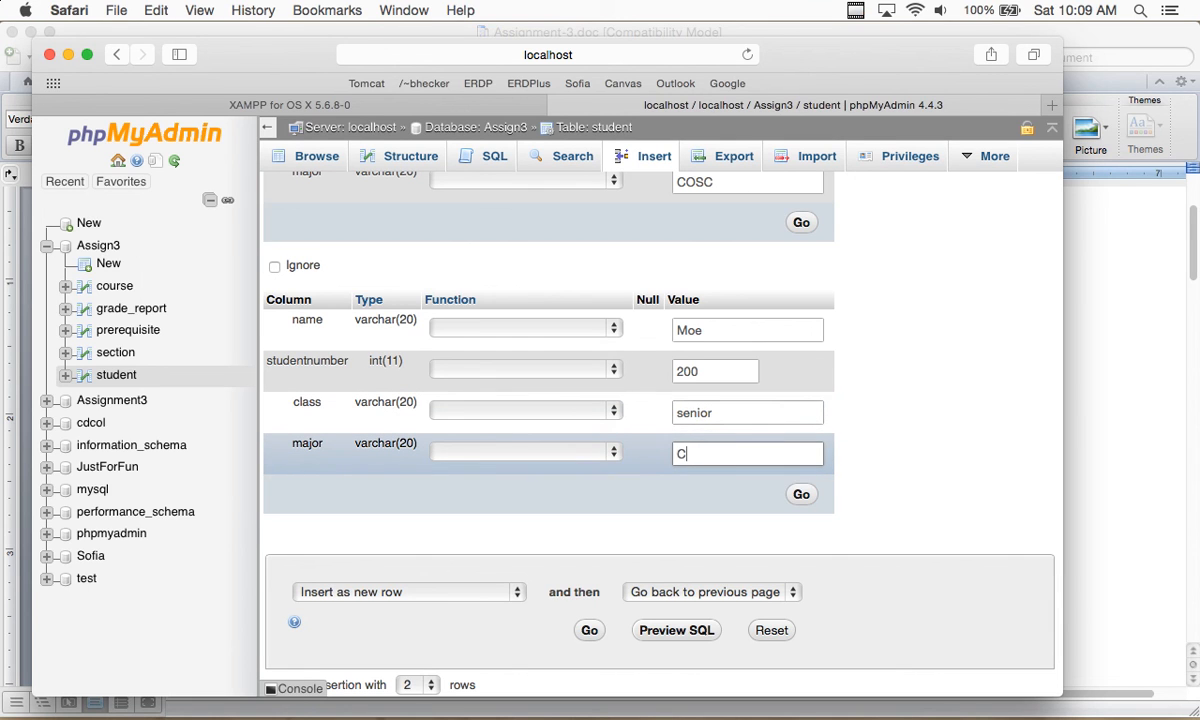
left_click(801, 495)
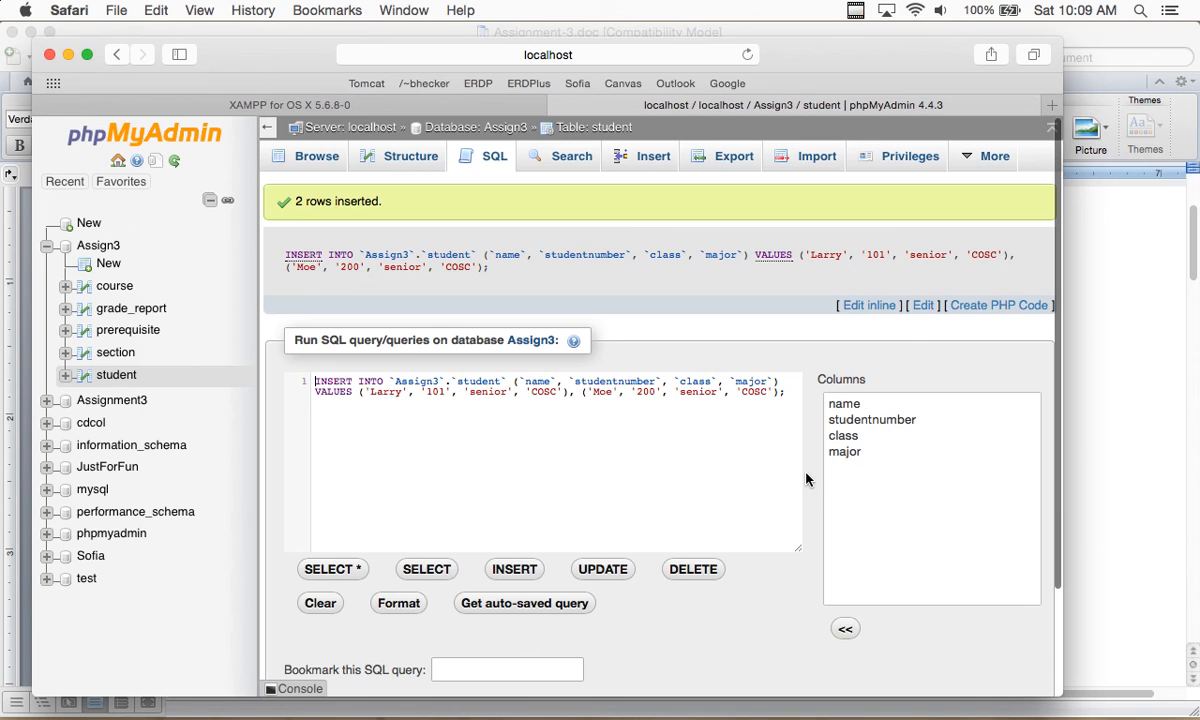
Browse the student table to review all inserted records
scroll(806, 480, "down", 1)
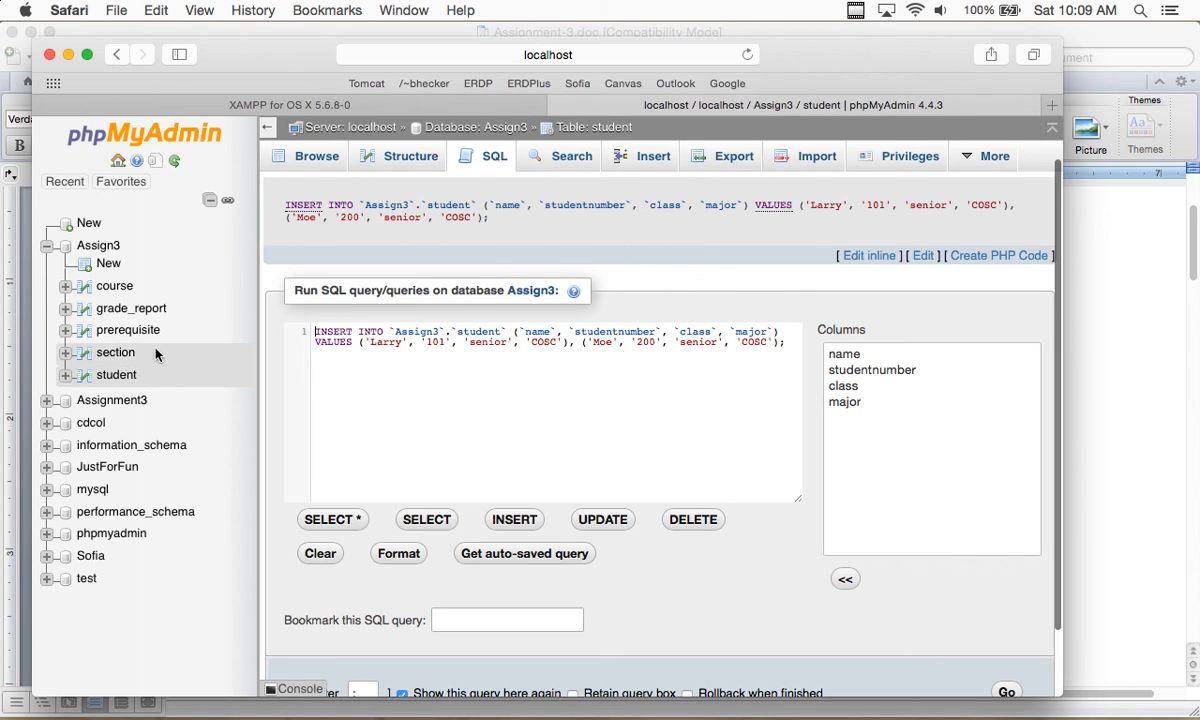
left_click(300, 162)
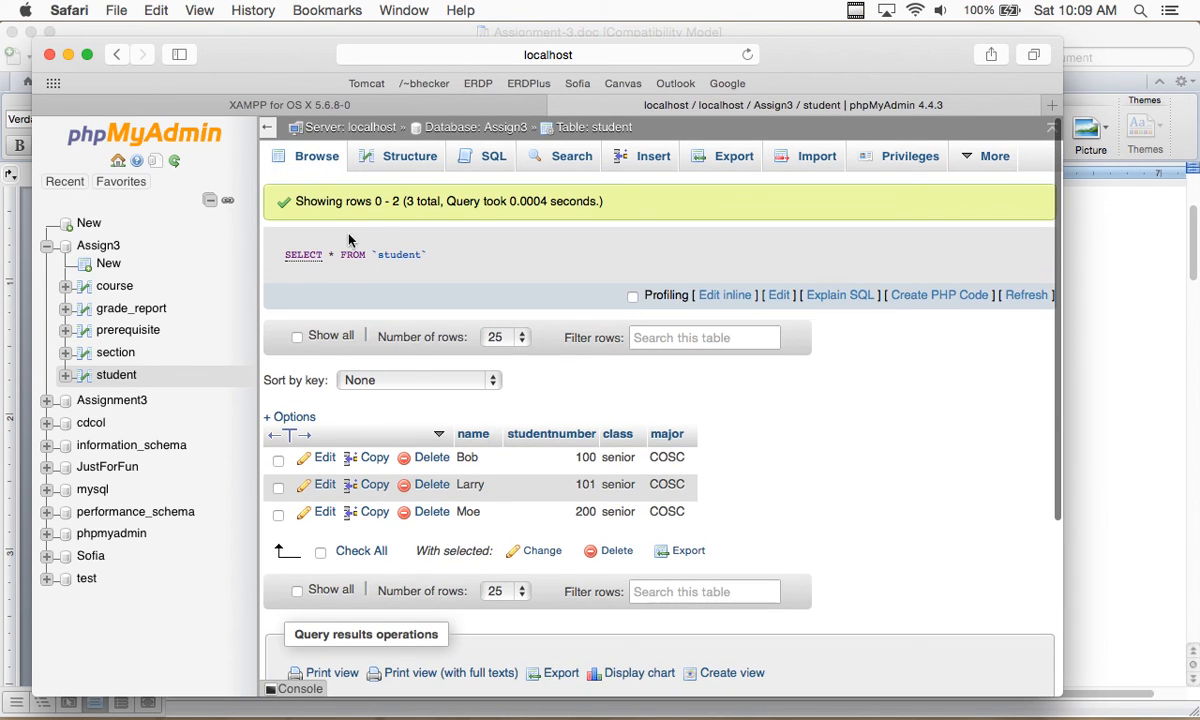
scroll(413, 360, "down", 5)
scroll(420, 355, "down", 3)
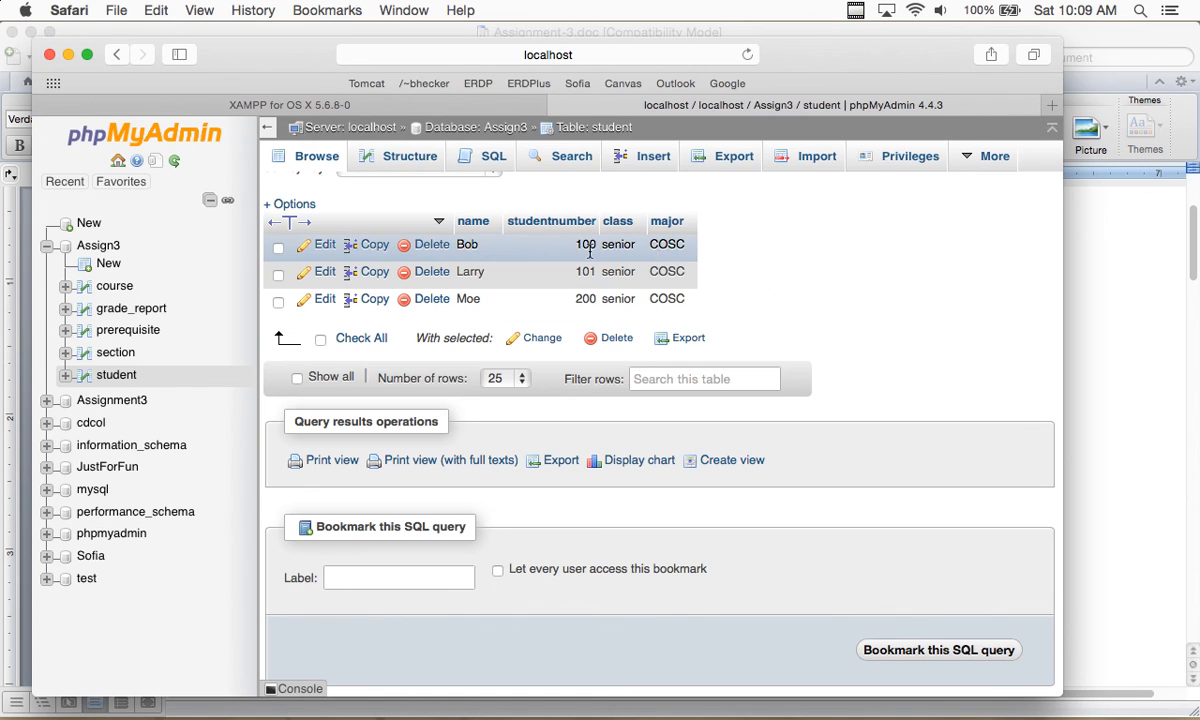
scroll(760, 288, "down", 1)
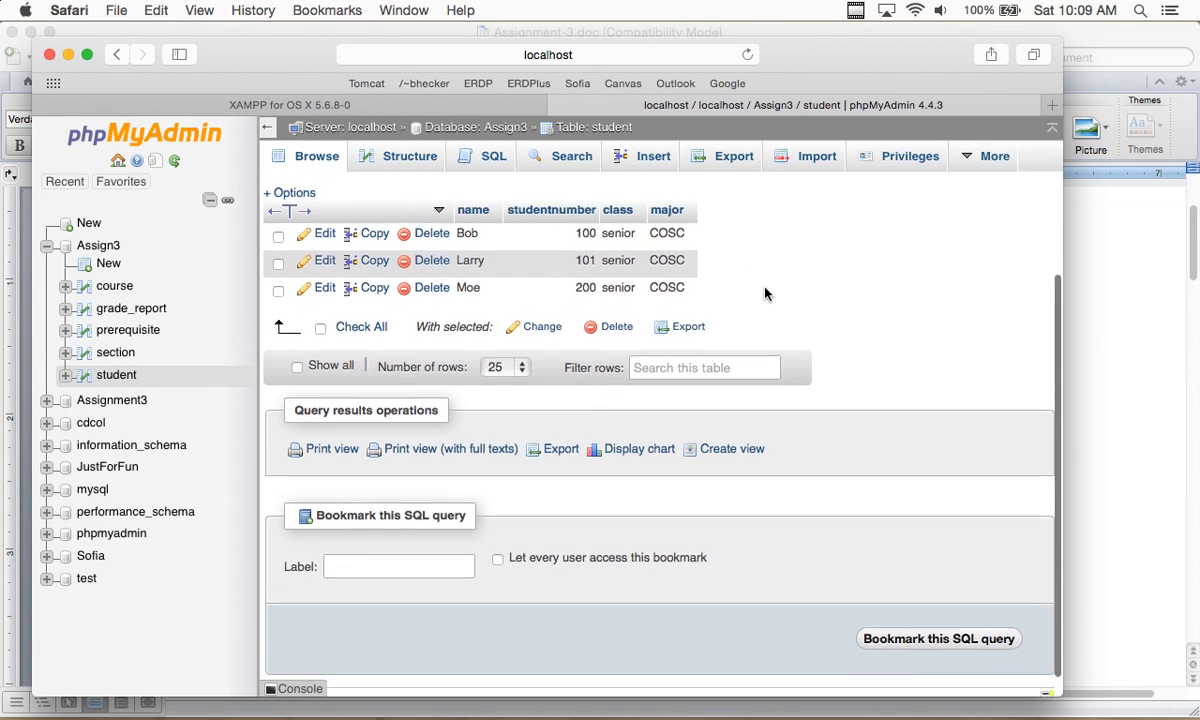
scroll(765, 293, "up", 1)
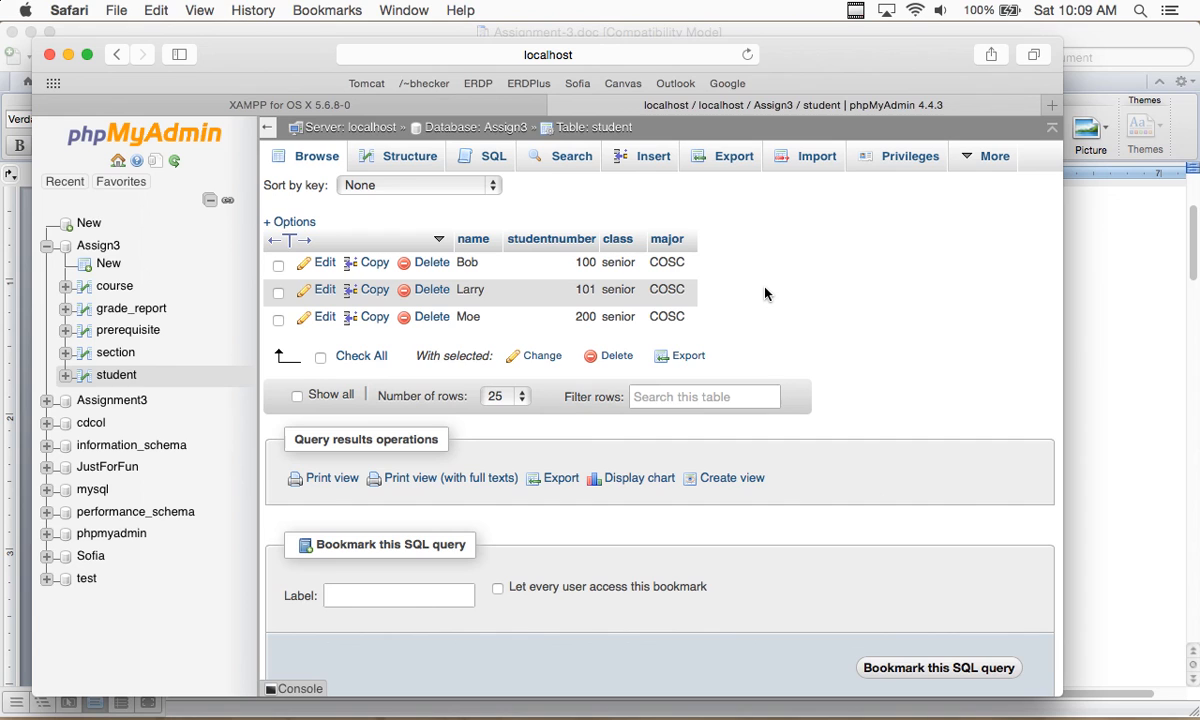
scroll(765, 293, "up", 1)
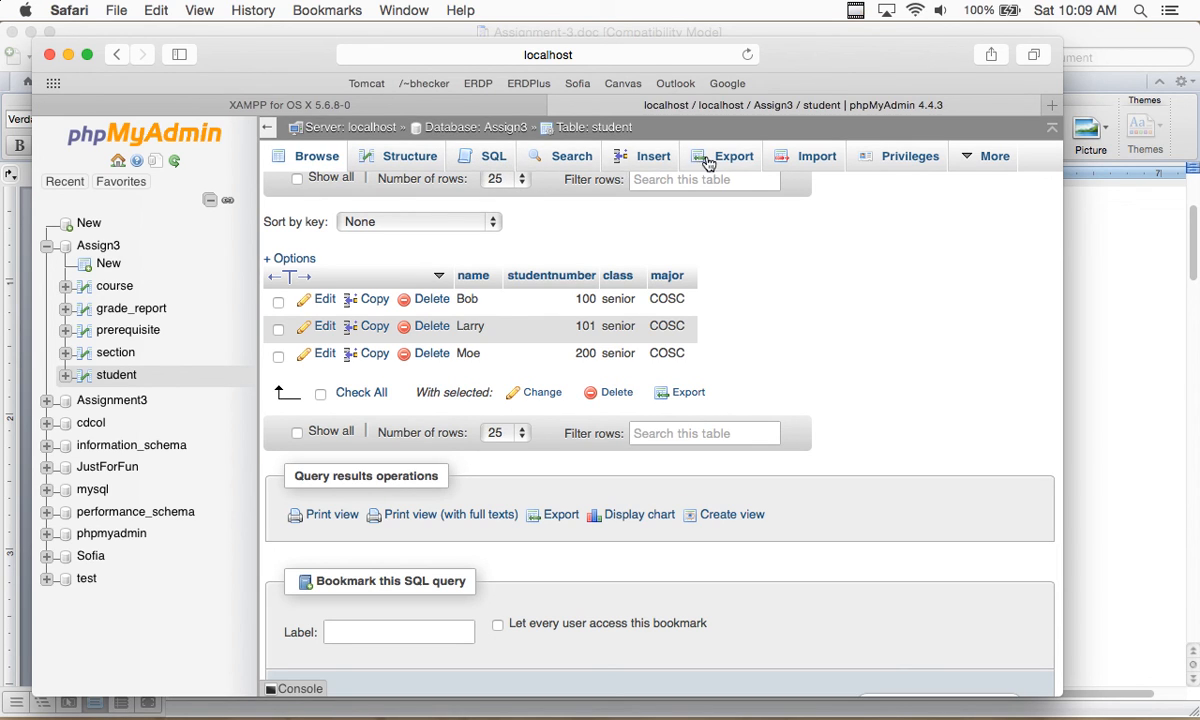
Insert a record into the student table with the student's first name, student number, class junior and major COSC
left_click(651, 156)
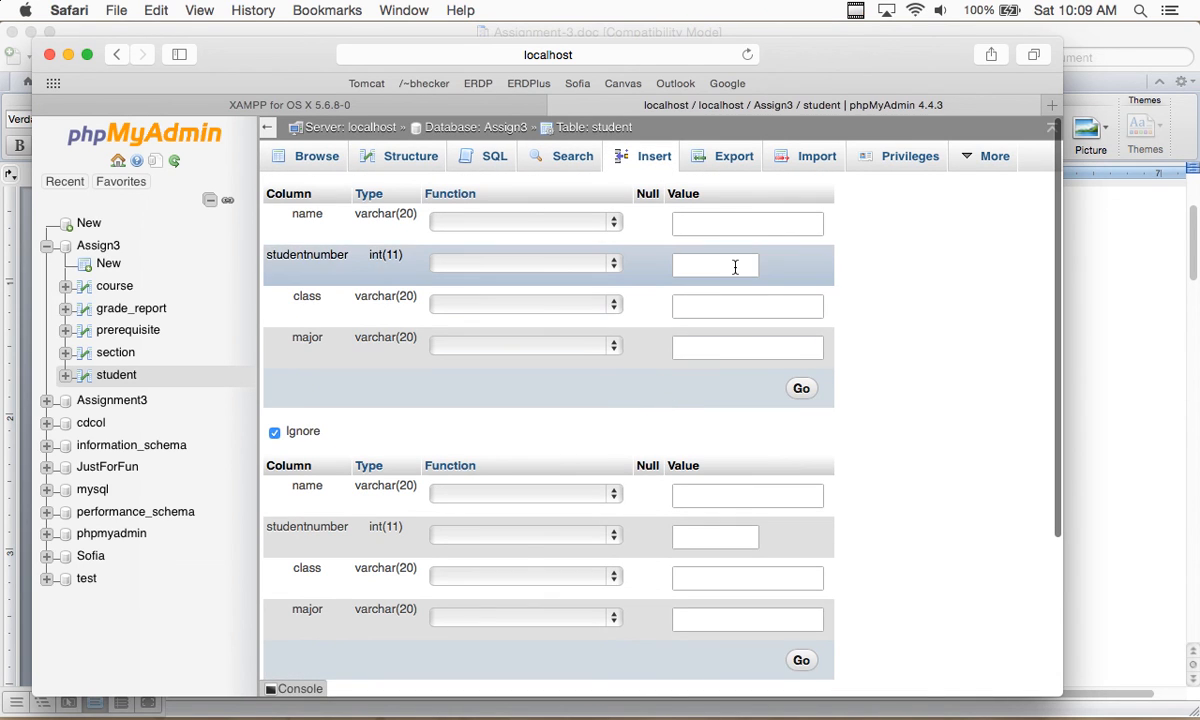
left_click(743, 224)
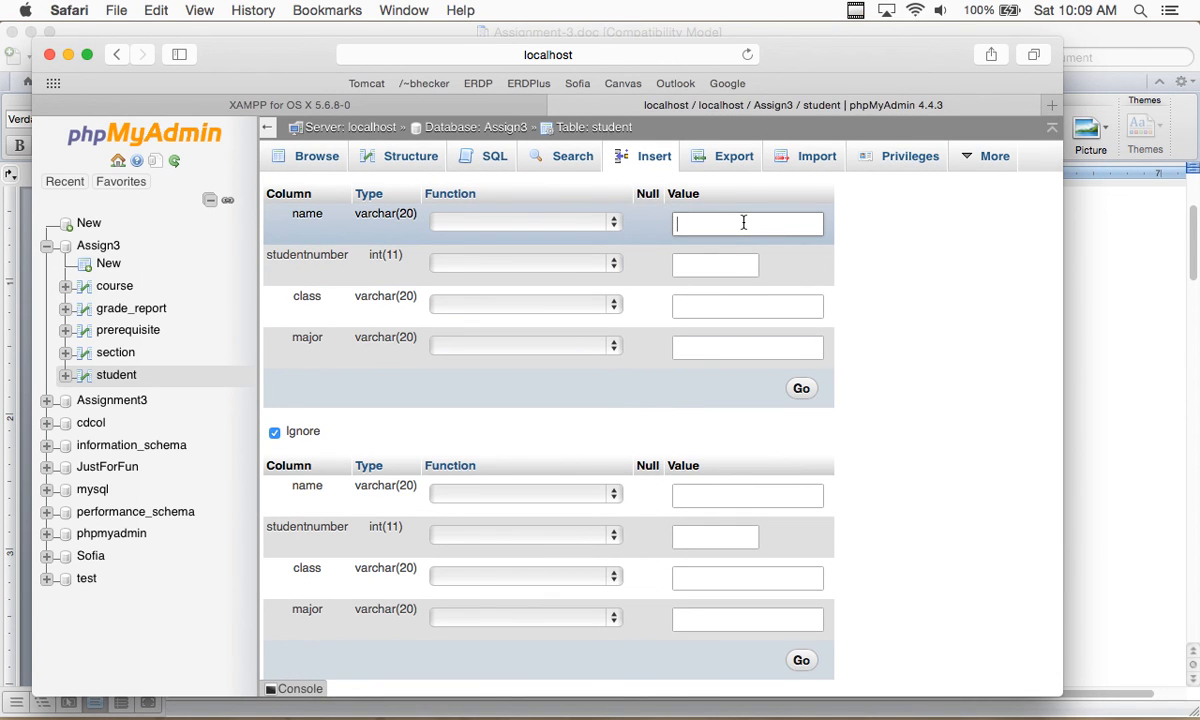
type("Fred")
left_click(757, 272)
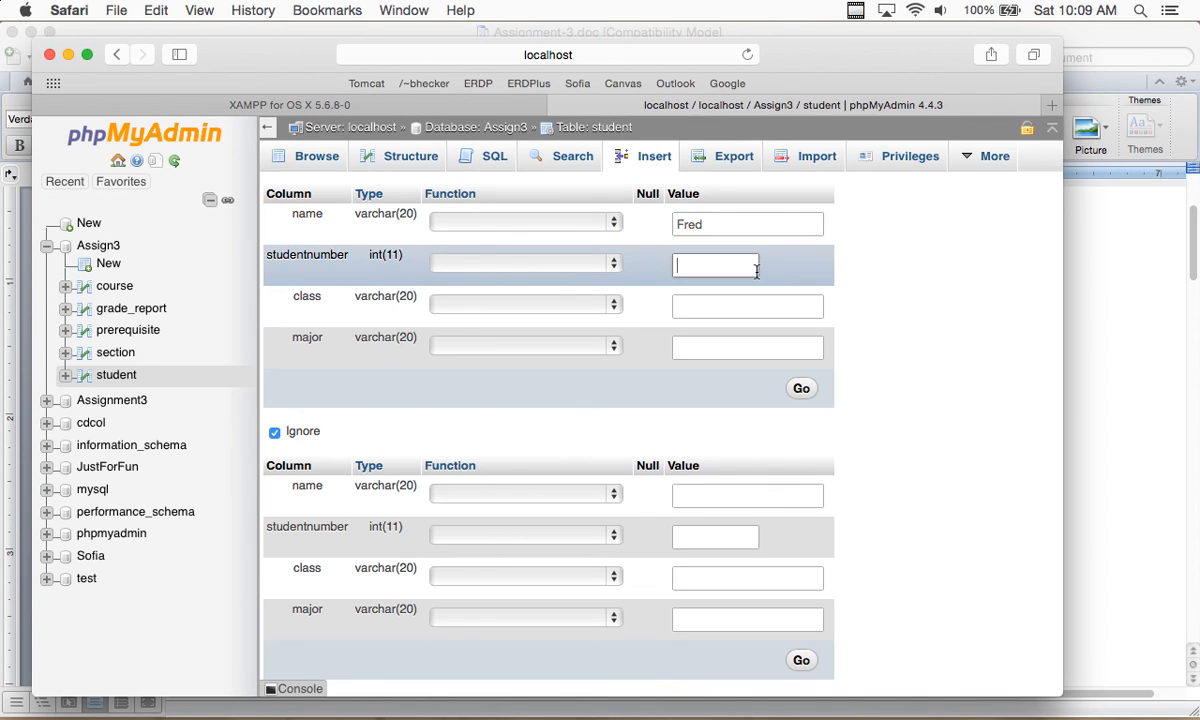
type("300")
left_click(731, 308)
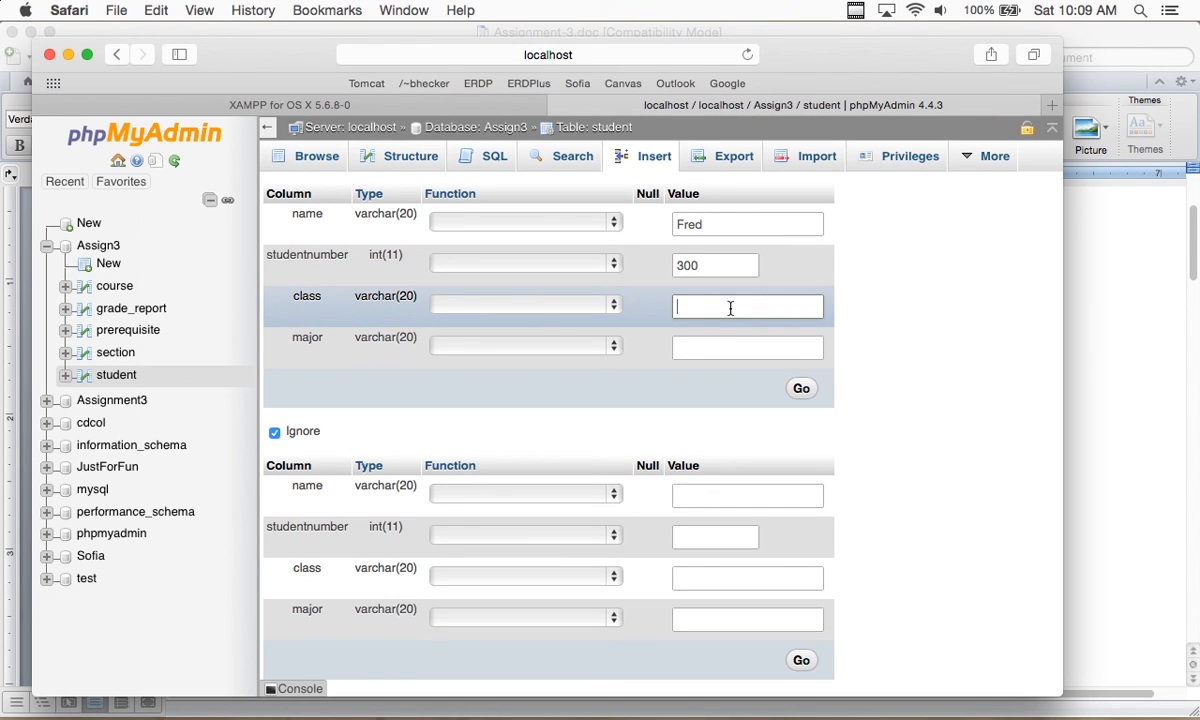
type("junior")
left_click(731, 346)
type("COSC")
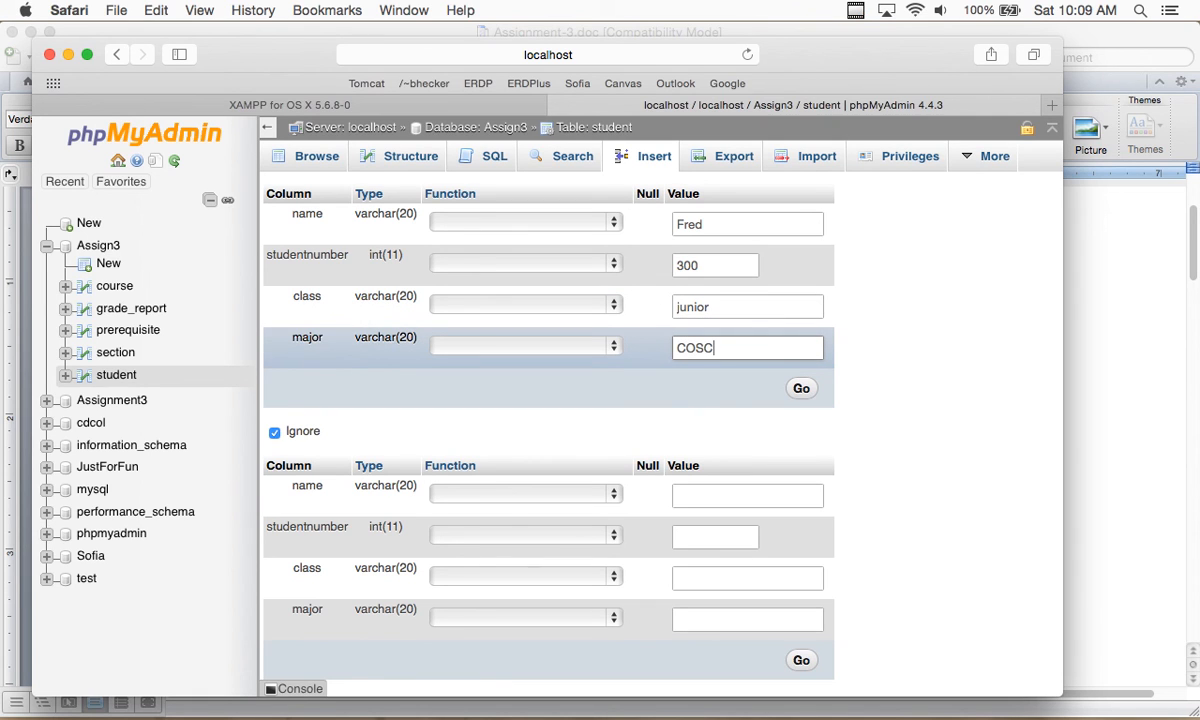
left_click(801, 388)
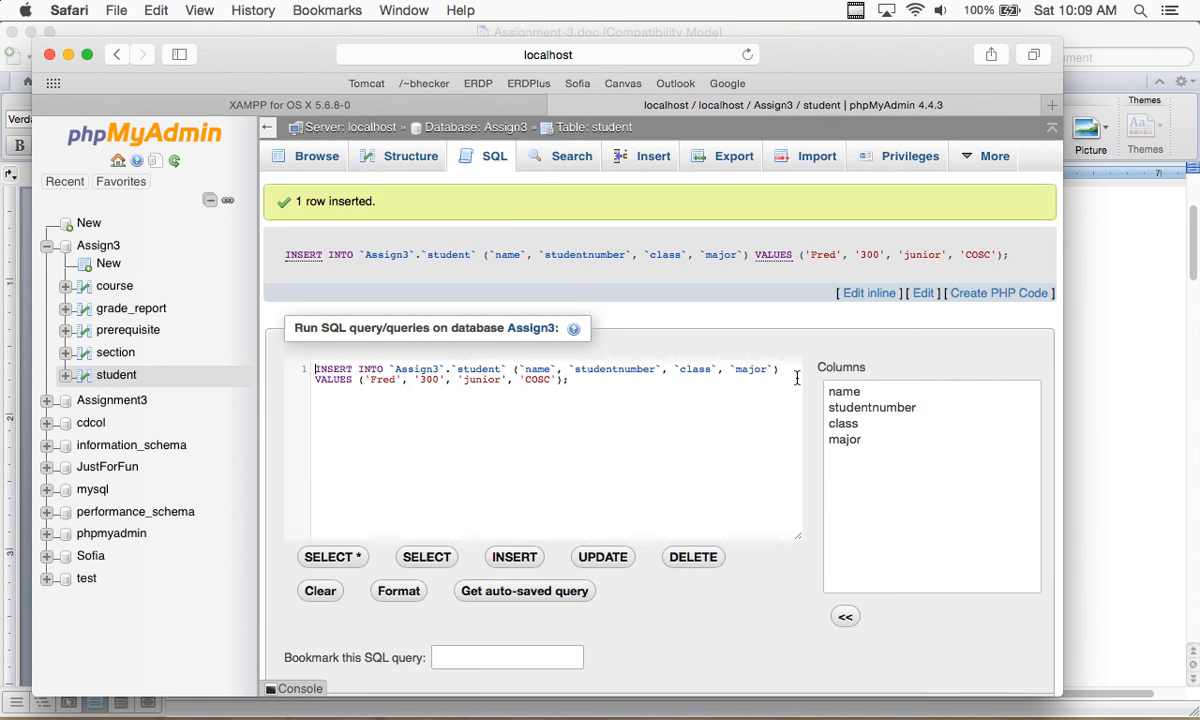
Duplicate the INSERT statement on a second line of the SQL query box and try to run both statements
left_click_drag(570, 381, 305, 357)
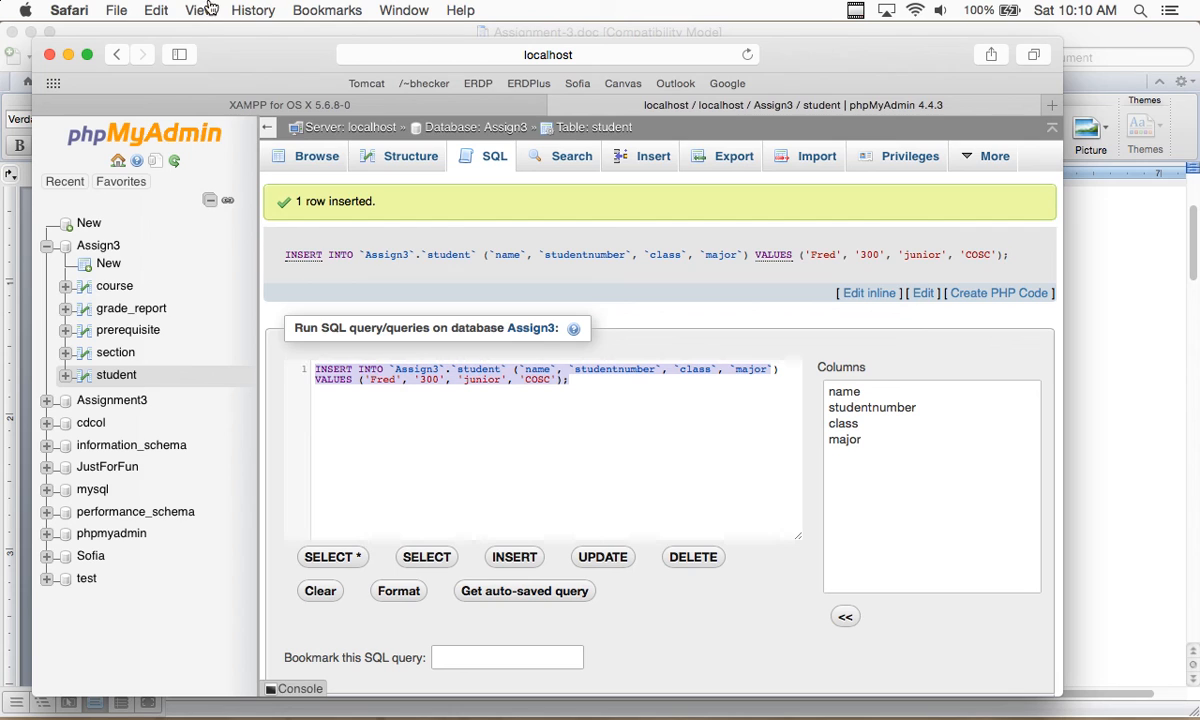
left_click(158, 10)
left_click(172, 97)
left_click(383, 422)
key("Return")
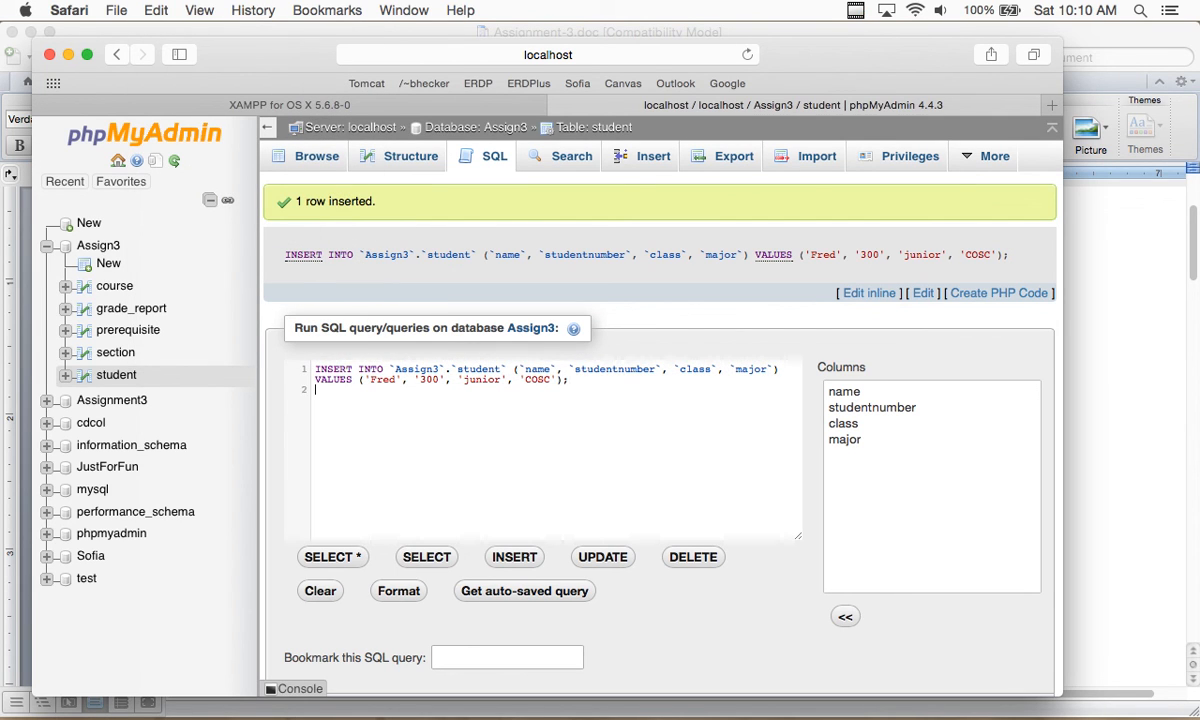
right_click(477, 474)
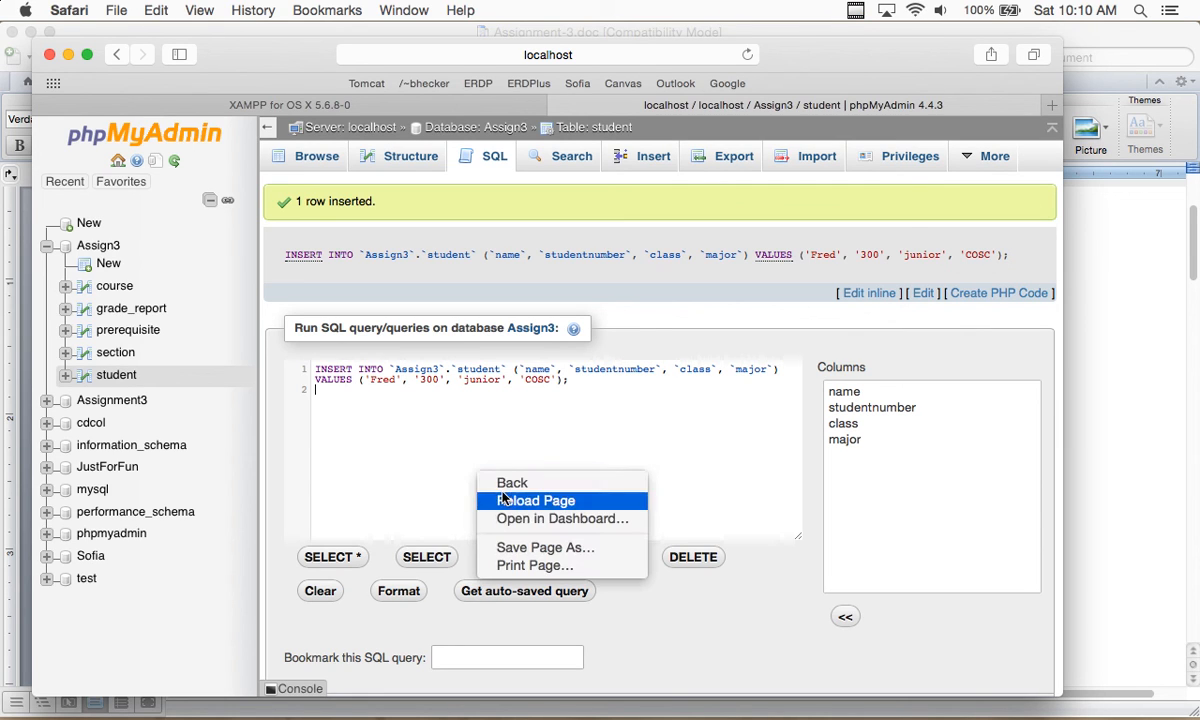
left_click(425, 423)
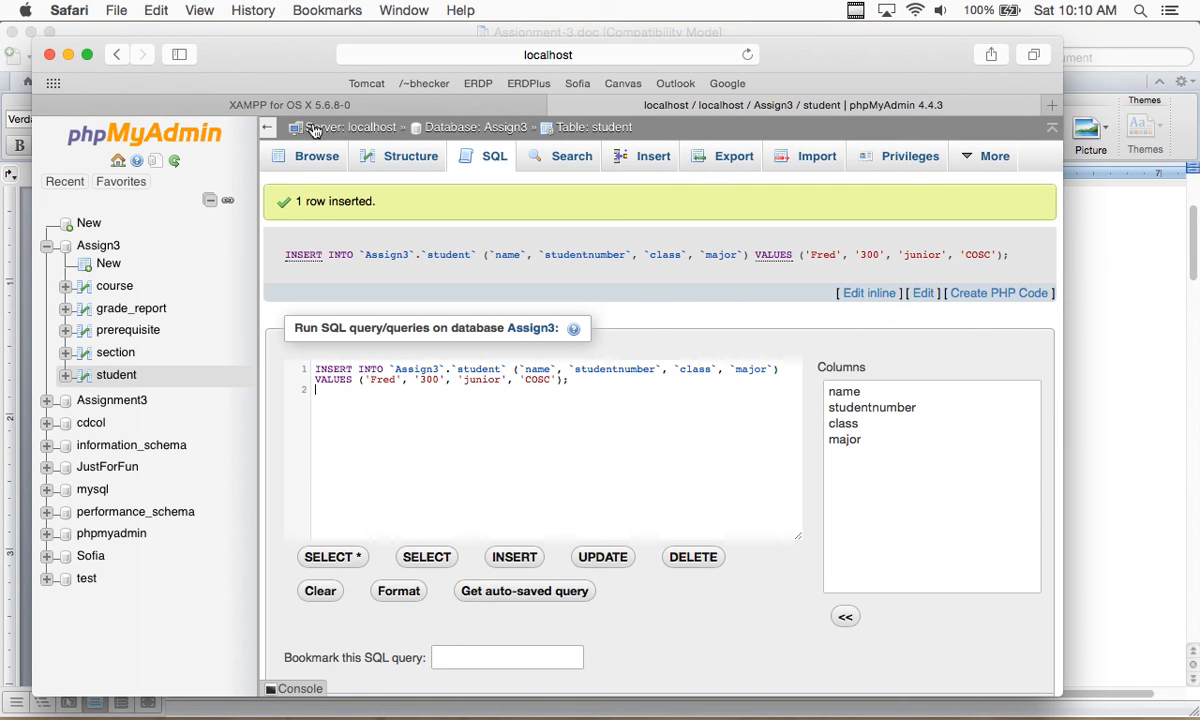
left_click(157, 10)
left_click(172, 115)
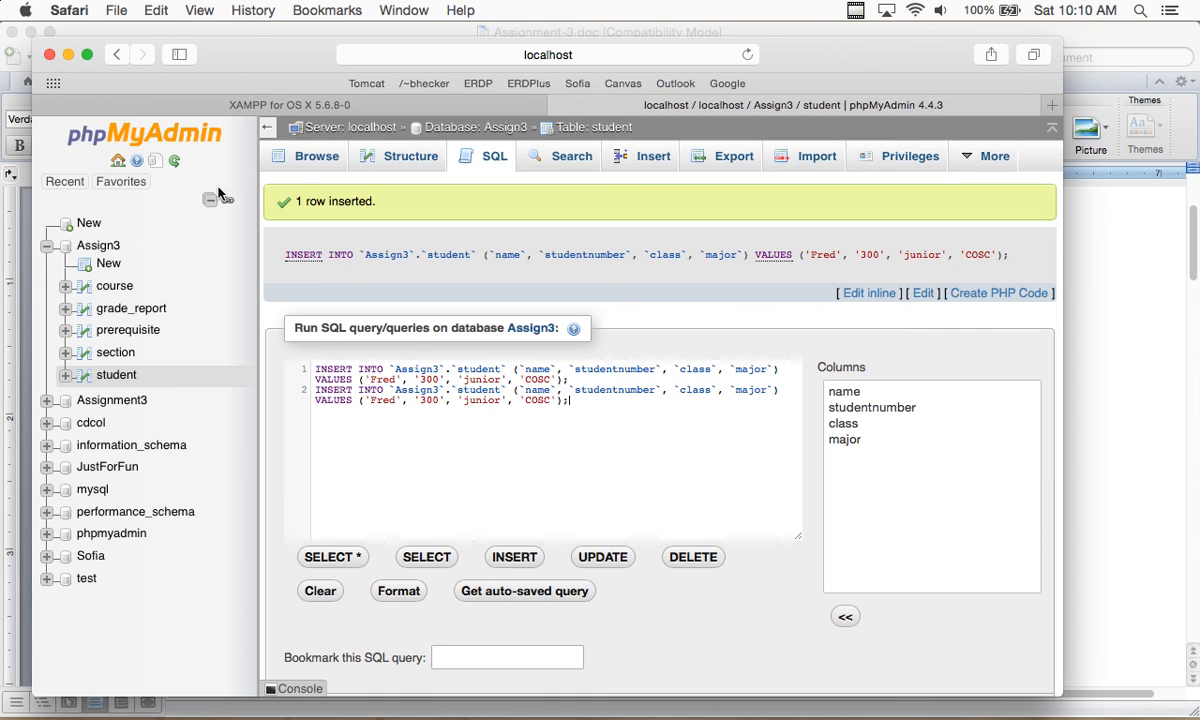
scroll(340, 310, "down", 2)
key("Return")
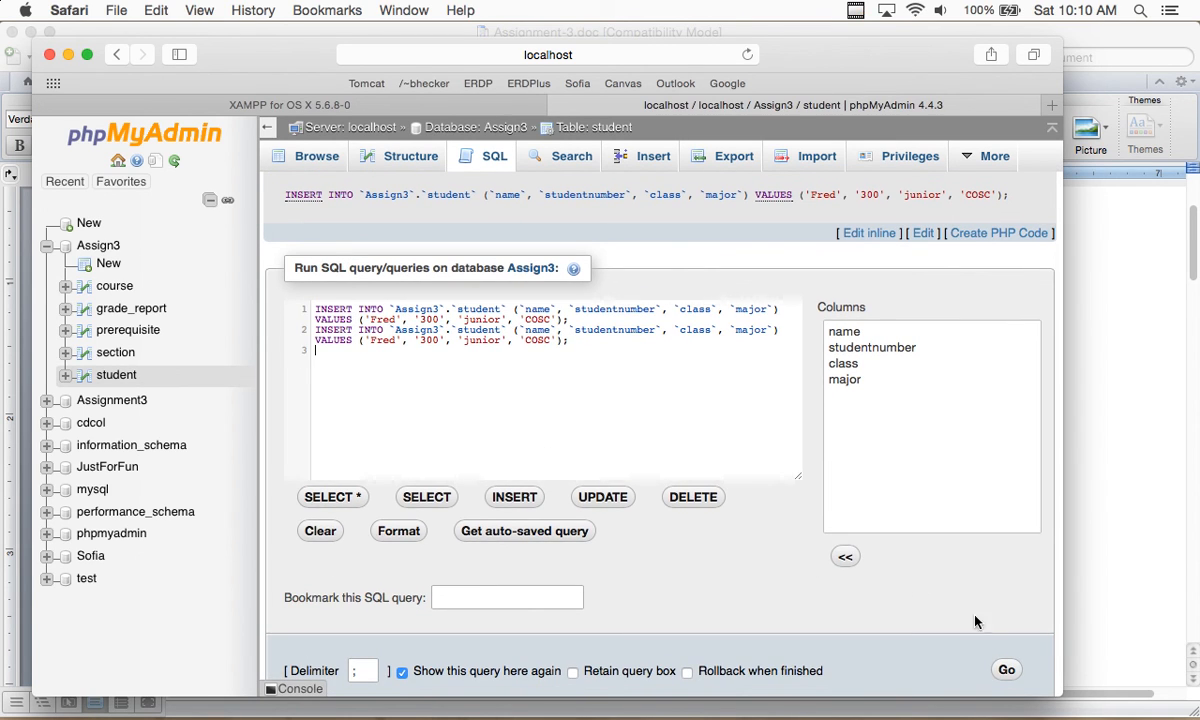
left_click(1010, 676)
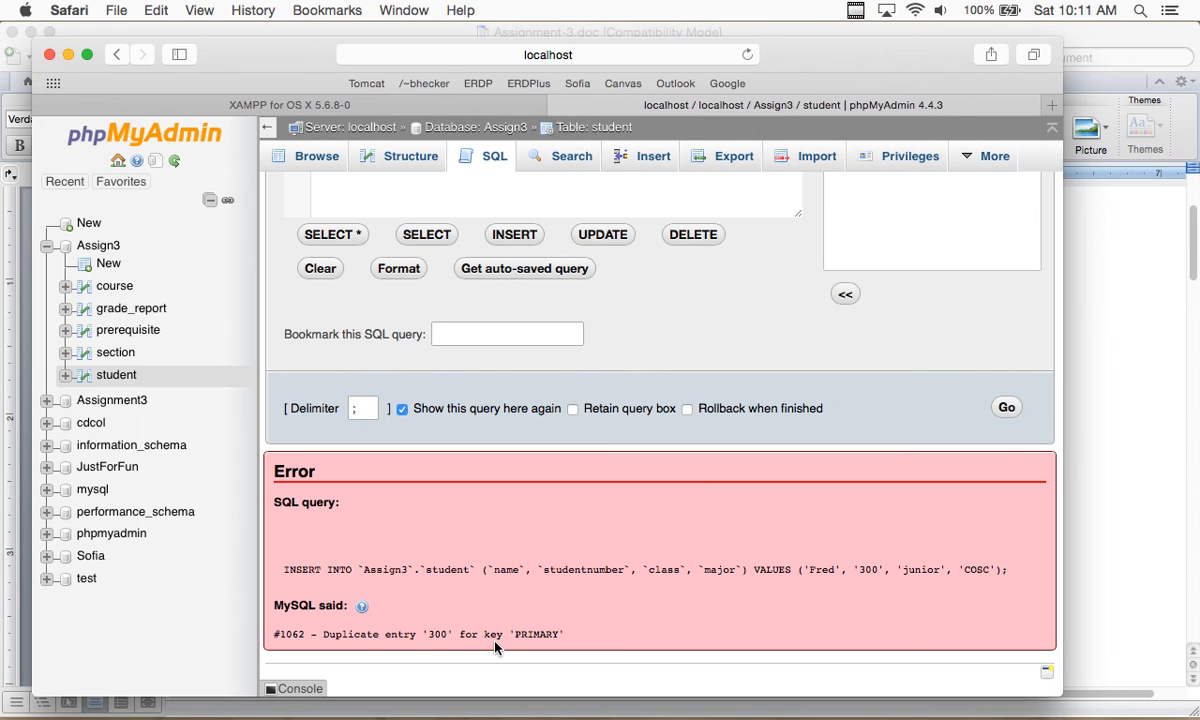
Change the student number's last digit to 1 in the first INSERT statement and 2 in the second, and try running both
scroll(465, 420, "up", 5)
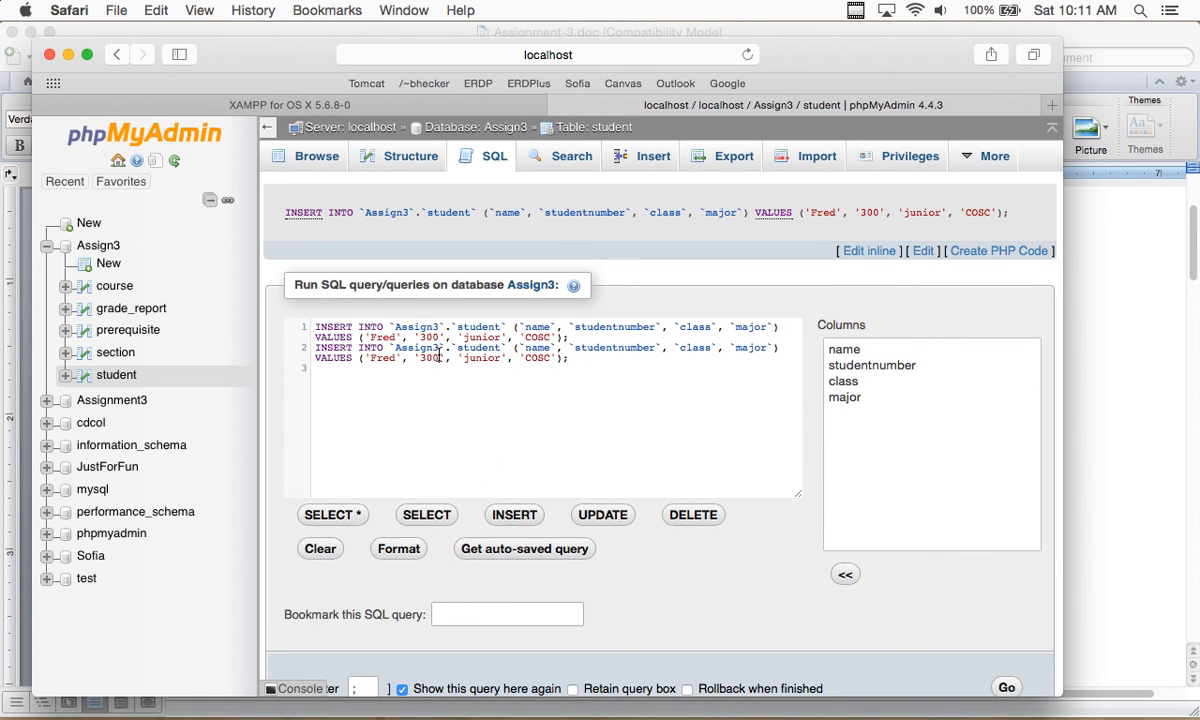
left_click(432, 337)
type("1")
left_click(436, 358)
key("BackSpace")
type("2")
scroll(640, 424, "down", 5)
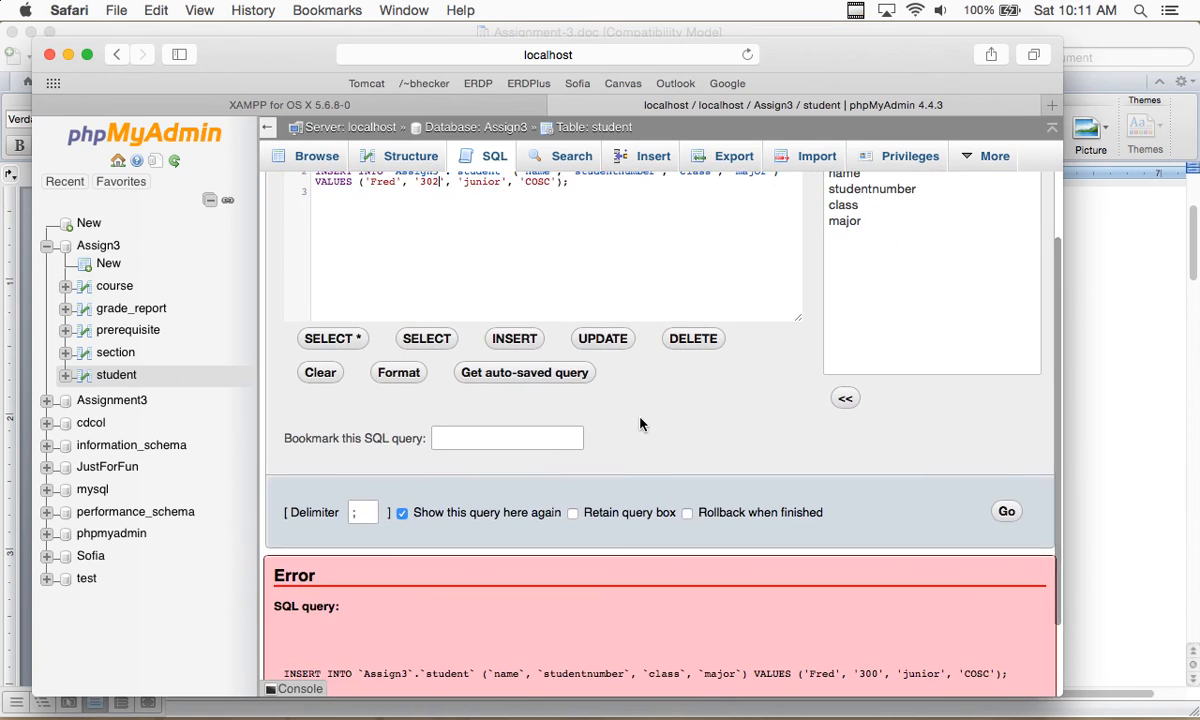
left_click(1005, 450)
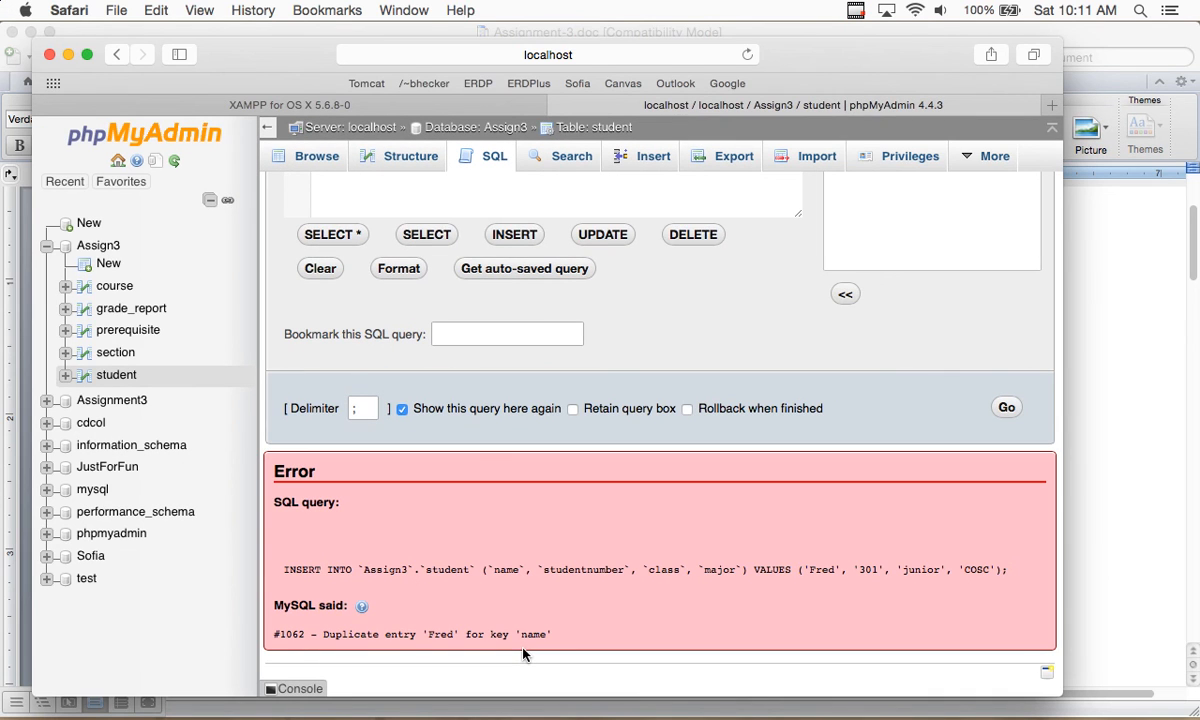
Replace the first name in each INSERT statement with a different student's first name and run both statements
scroll(523, 652, "up", 5)
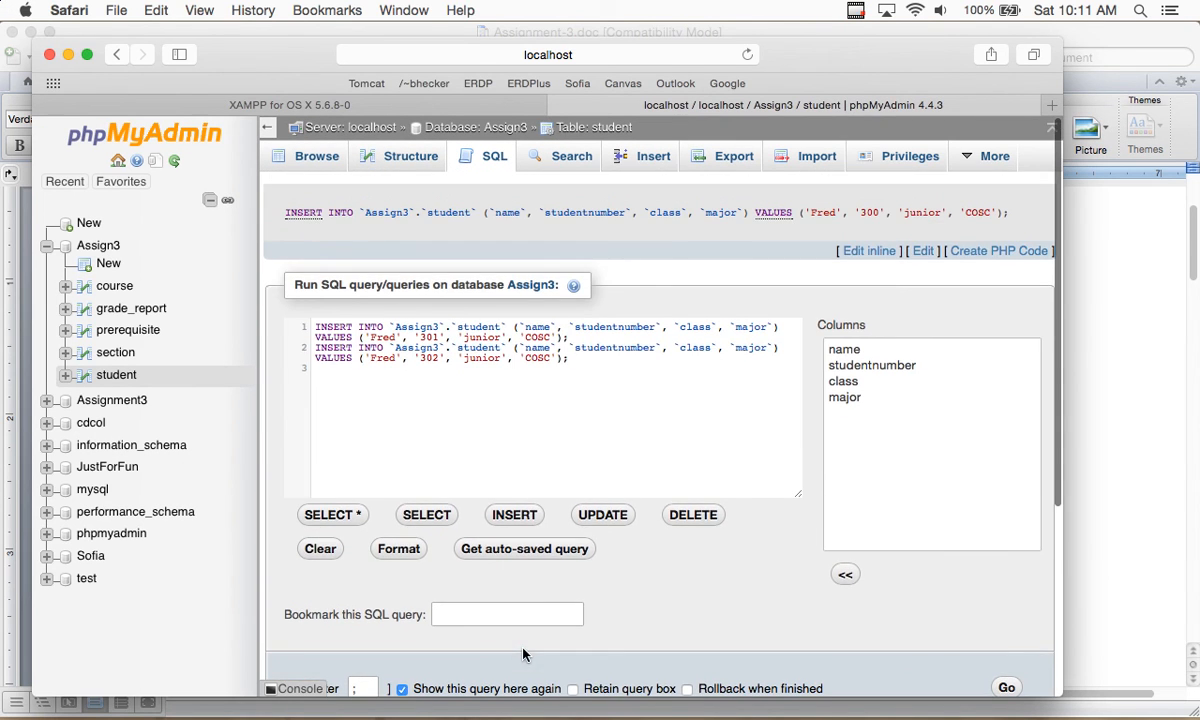
double_click(386, 337)
type("Wilm")
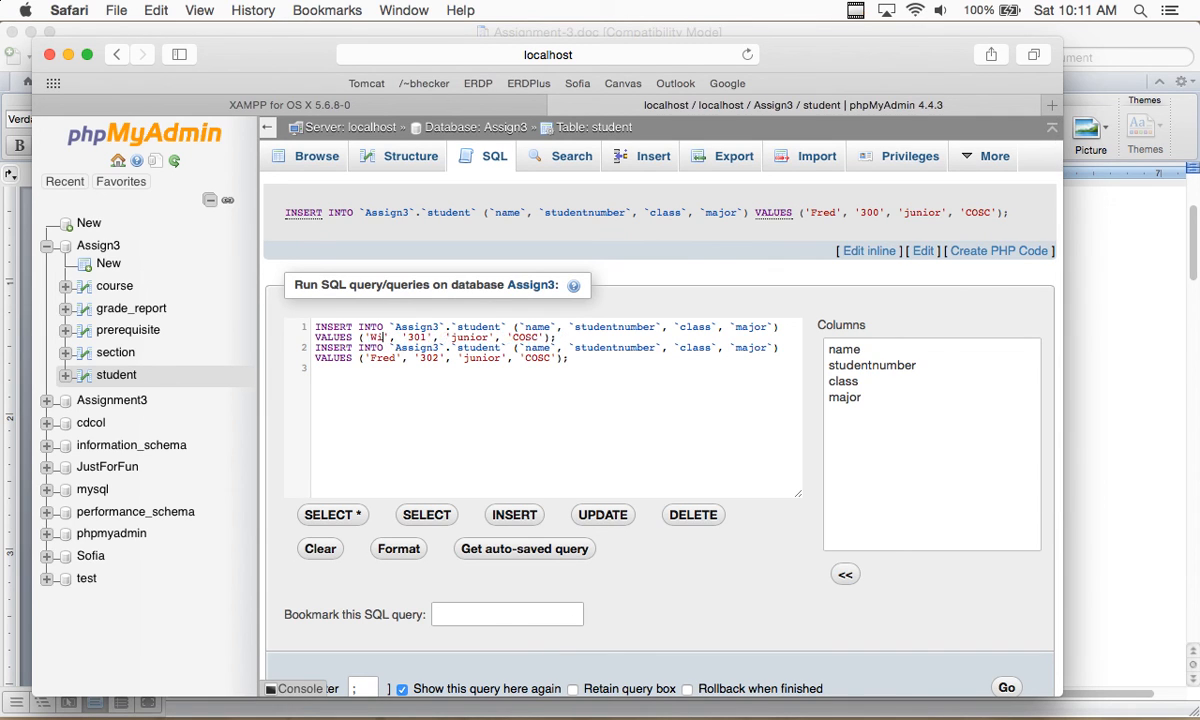
type("a")
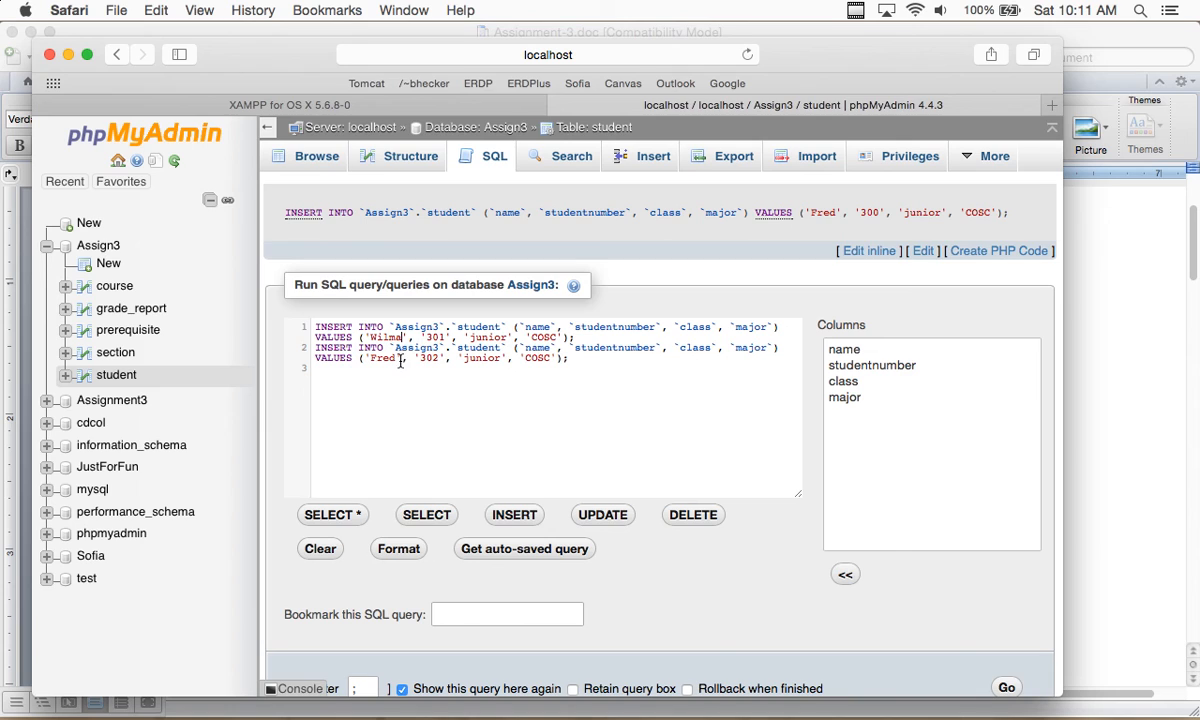
double_click(388, 358)
type("Curr")
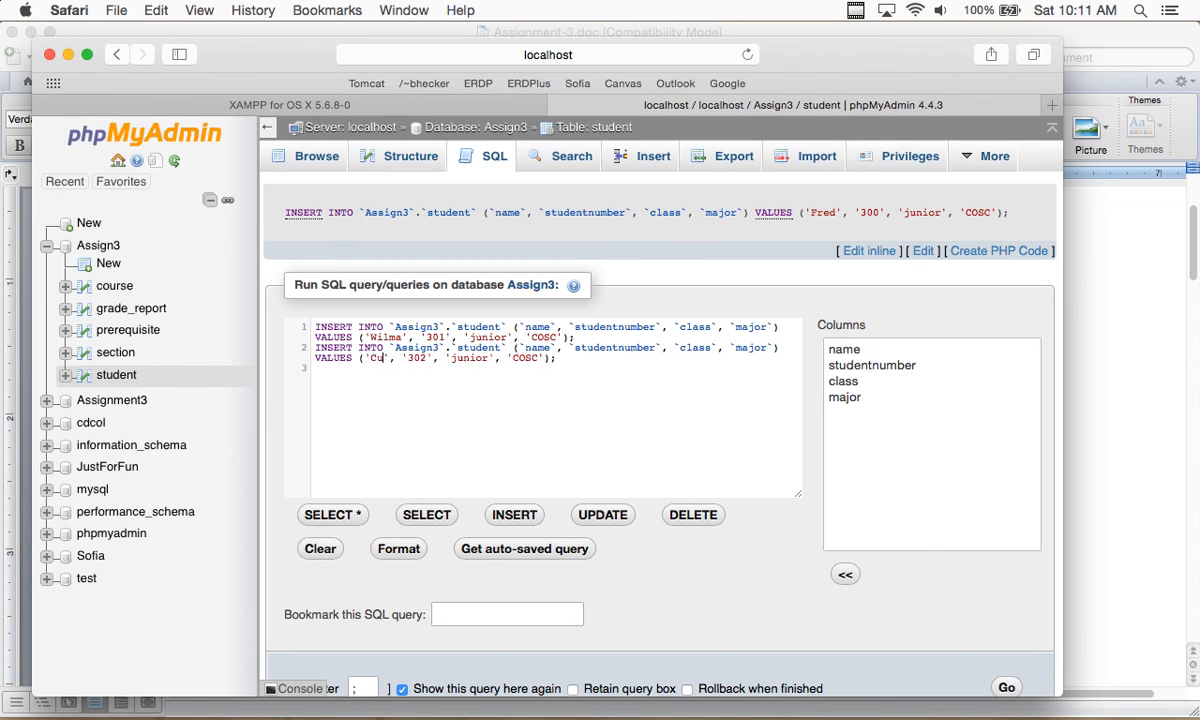
type("ly")
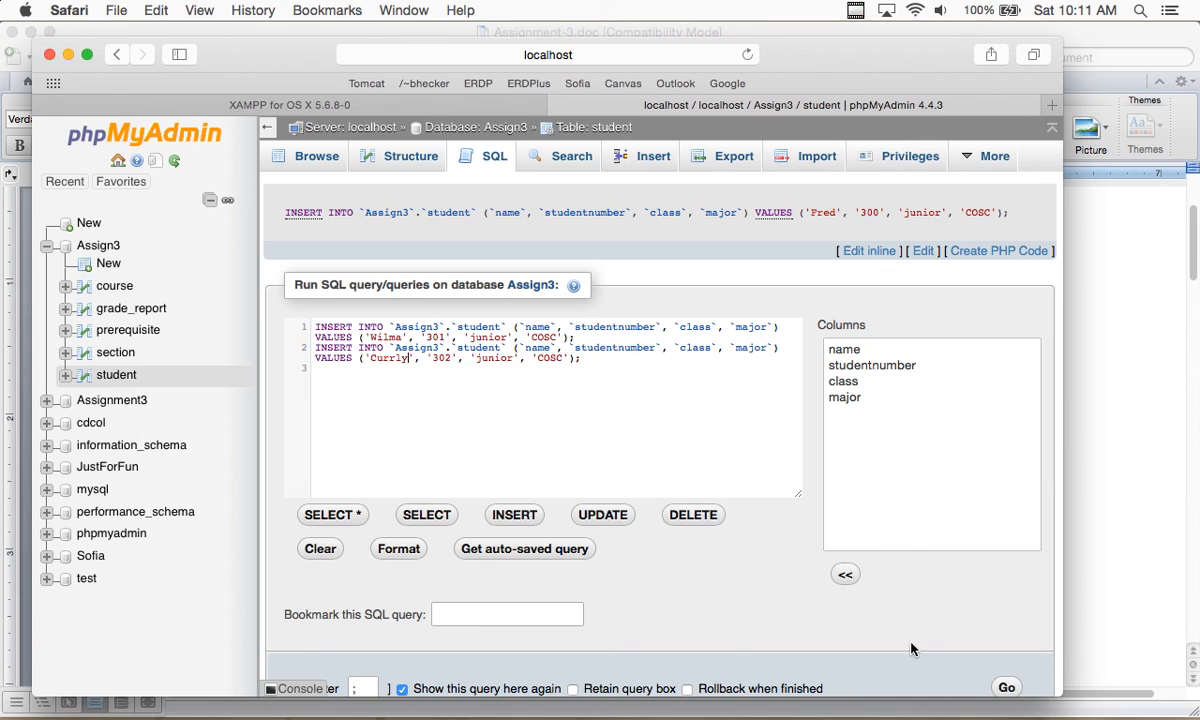
scroll(1007, 666, "down", 2)
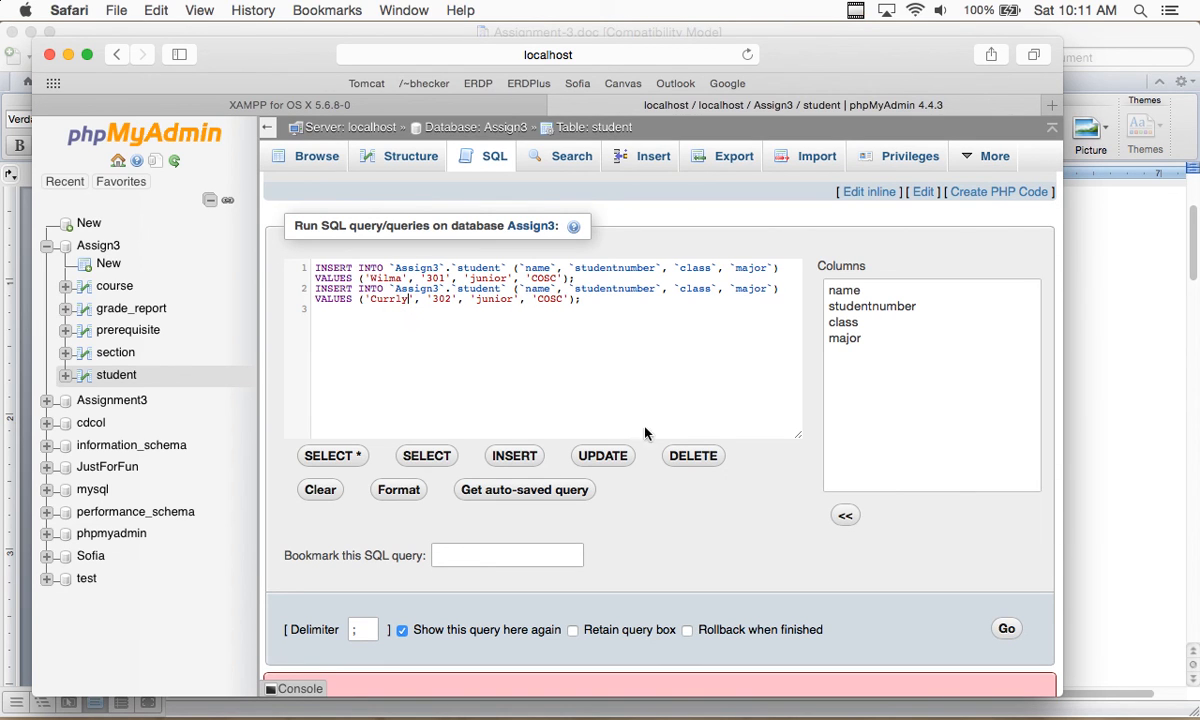
left_click(1006, 628)
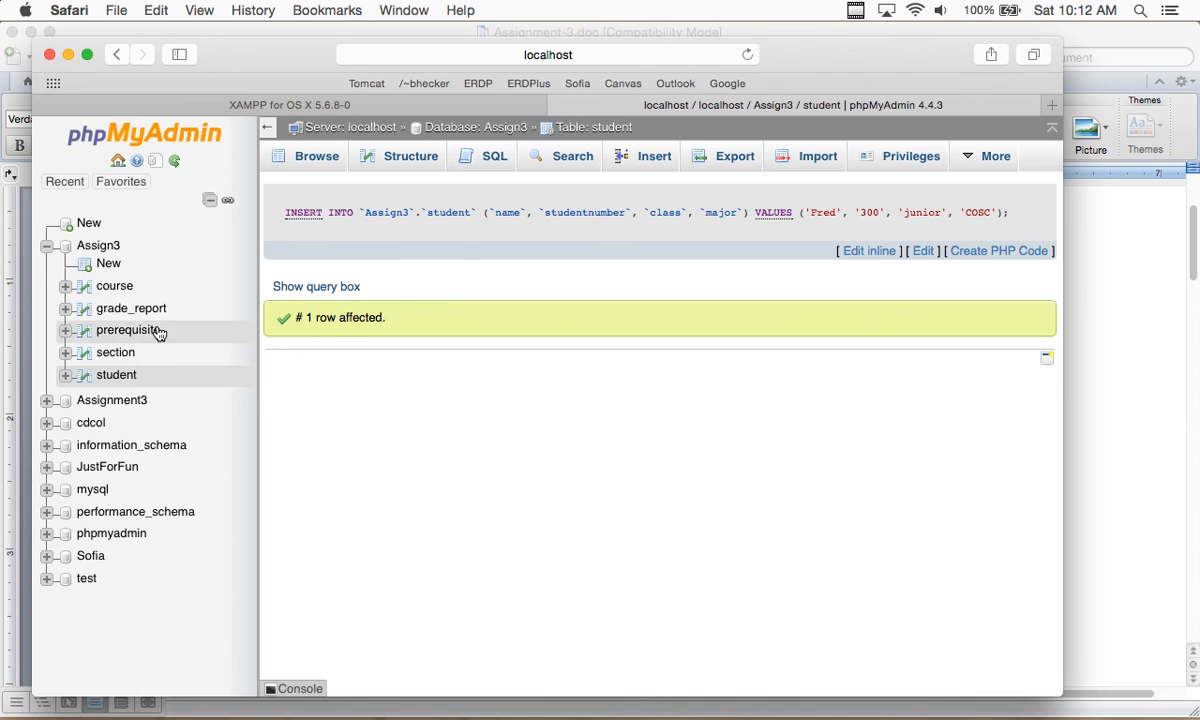
Browse the student table to review the newly inserted records
left_click(118, 377)
scroll(466, 398, "down", 5)
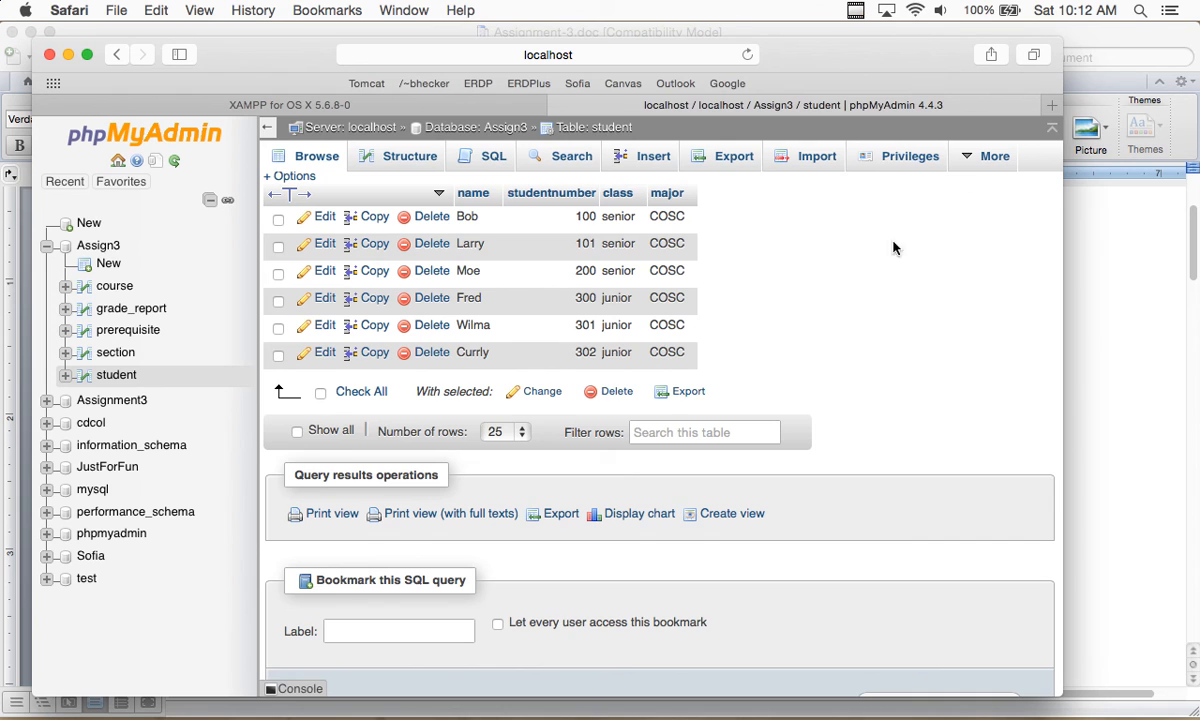
scroll(910, 240, "up", 5)
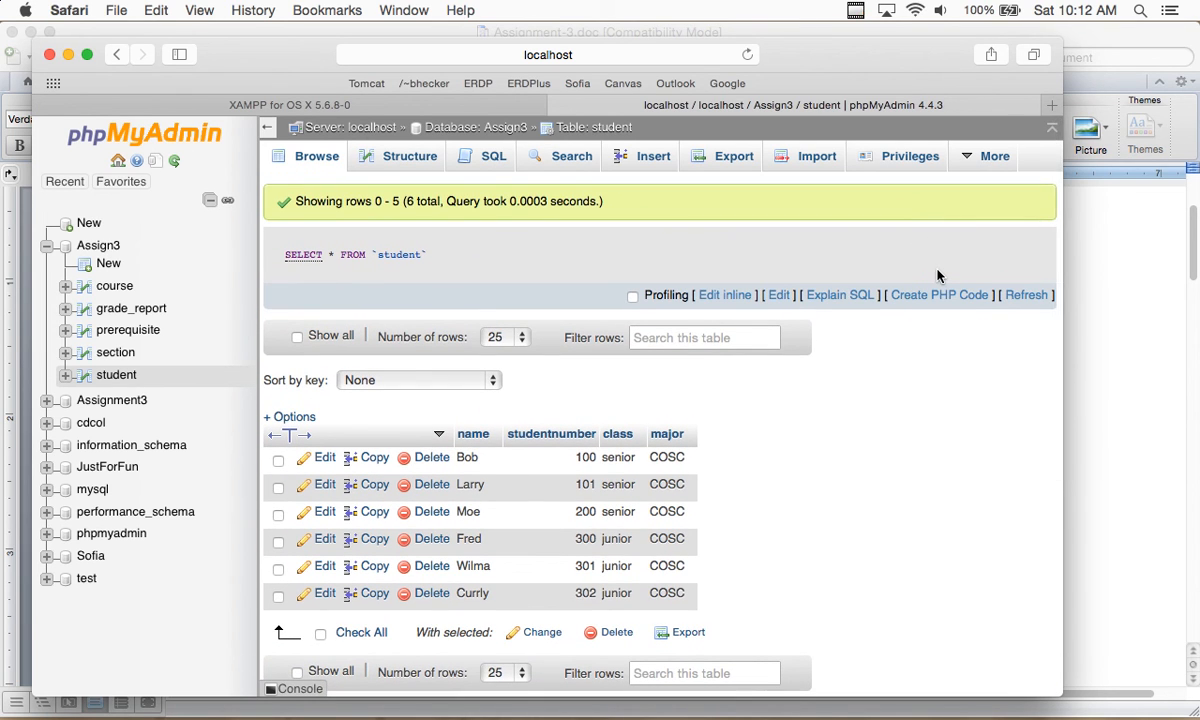
Check the student table's operations, and open the Designer for the Assign3 database
mouse_move(985, 165)
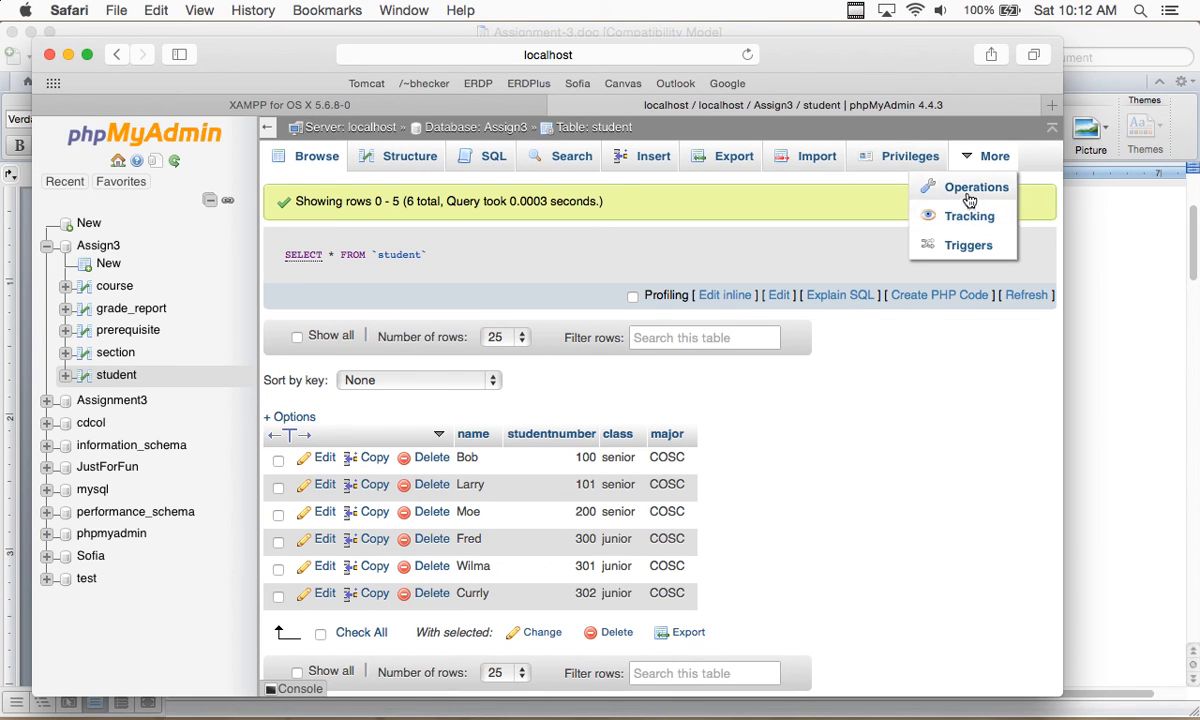
left_click(968, 196)
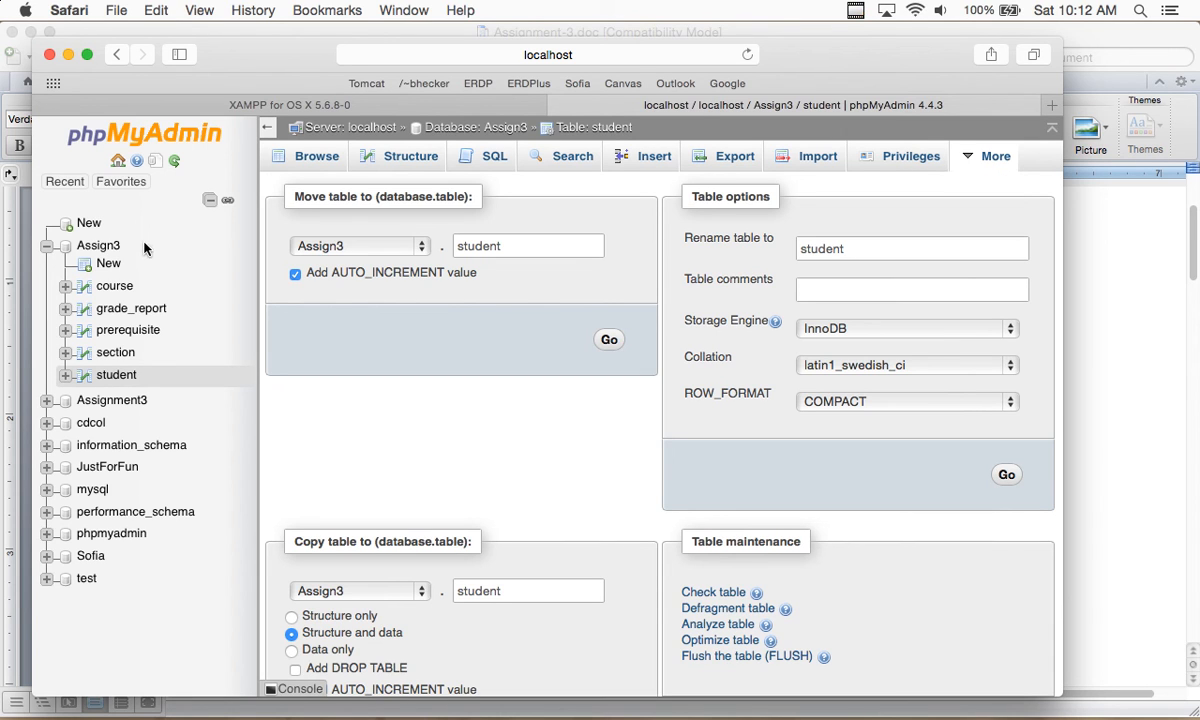
left_click(98, 249)
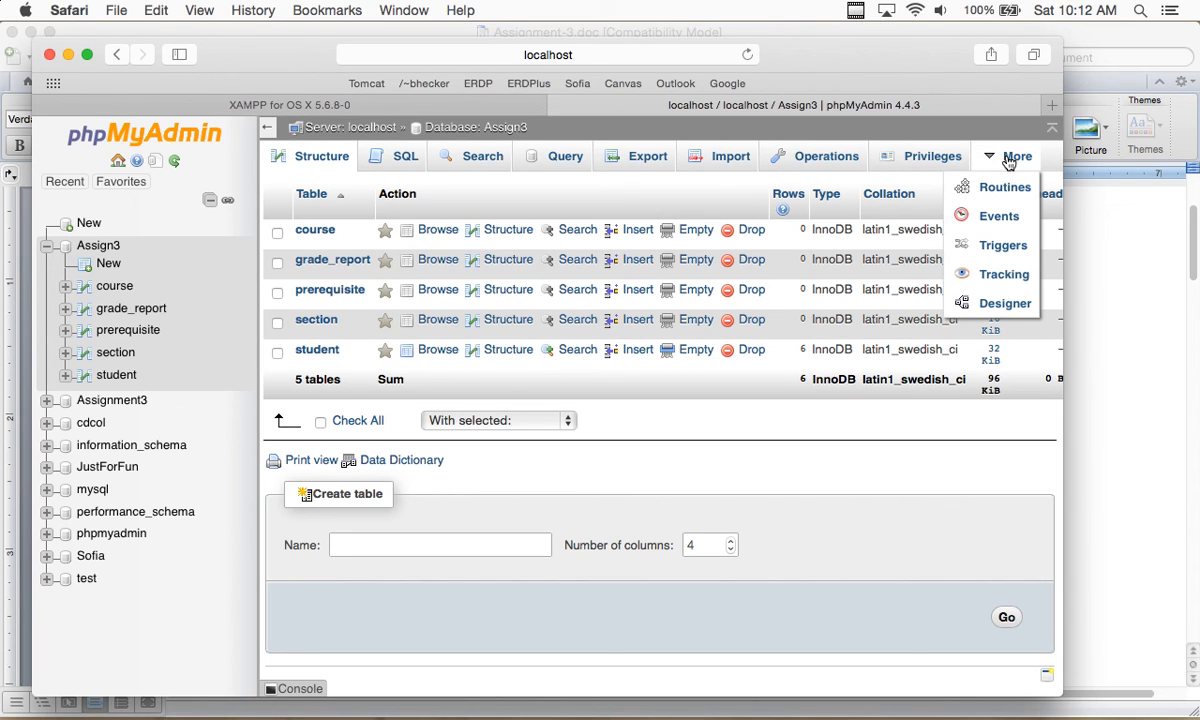
left_click(1004, 304)
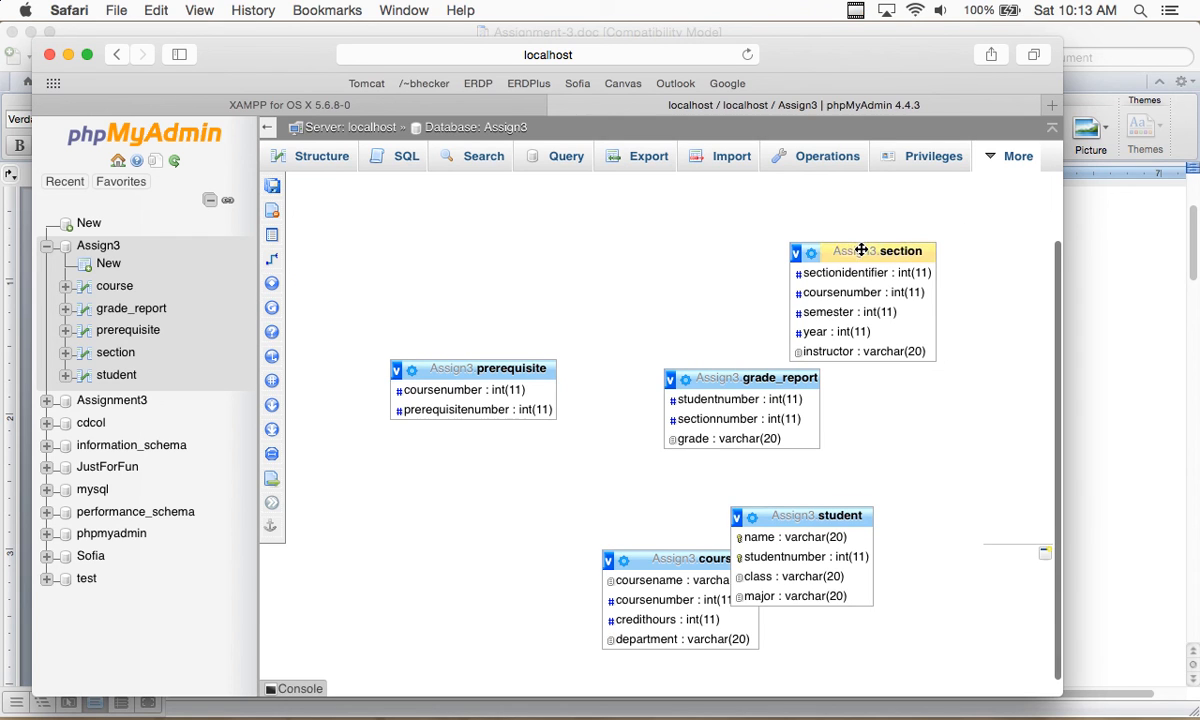
Separate the overlapping tables in the diagram by placing section above prerequisite and grade_report, with course and student side by side below
left_click_drag(861, 250, 624, 222)
left_click_drag(660, 560, 466, 504)
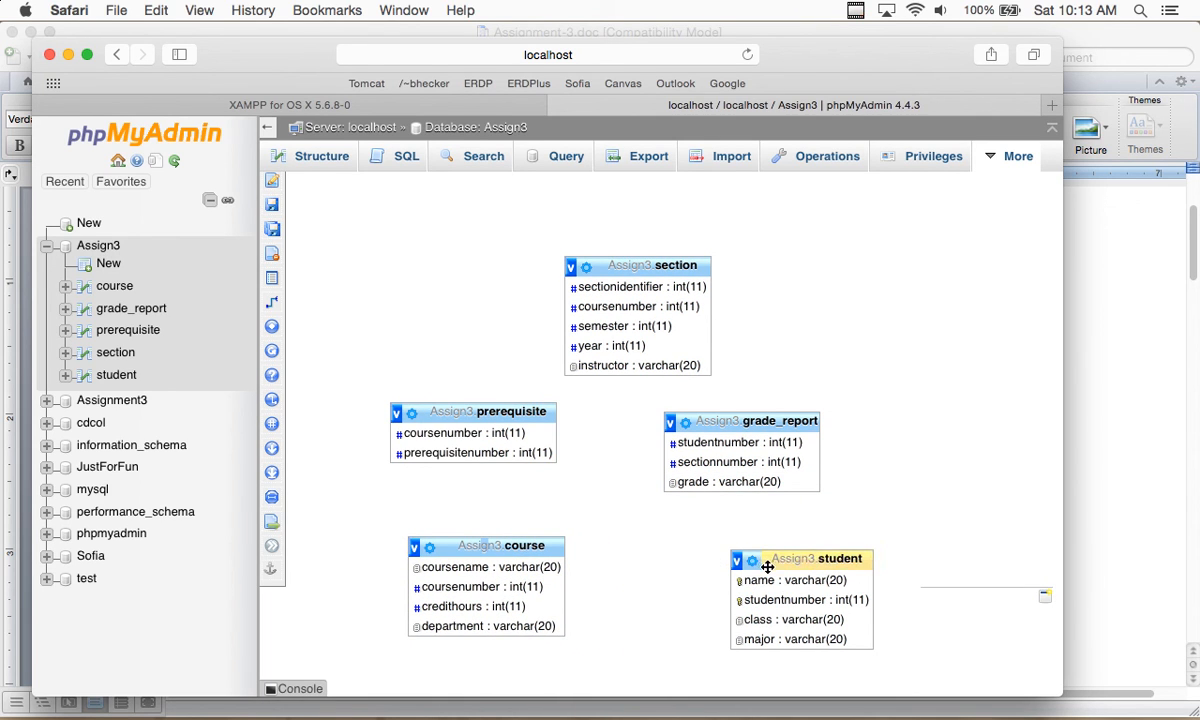
left_click_drag(767, 566, 676, 549)
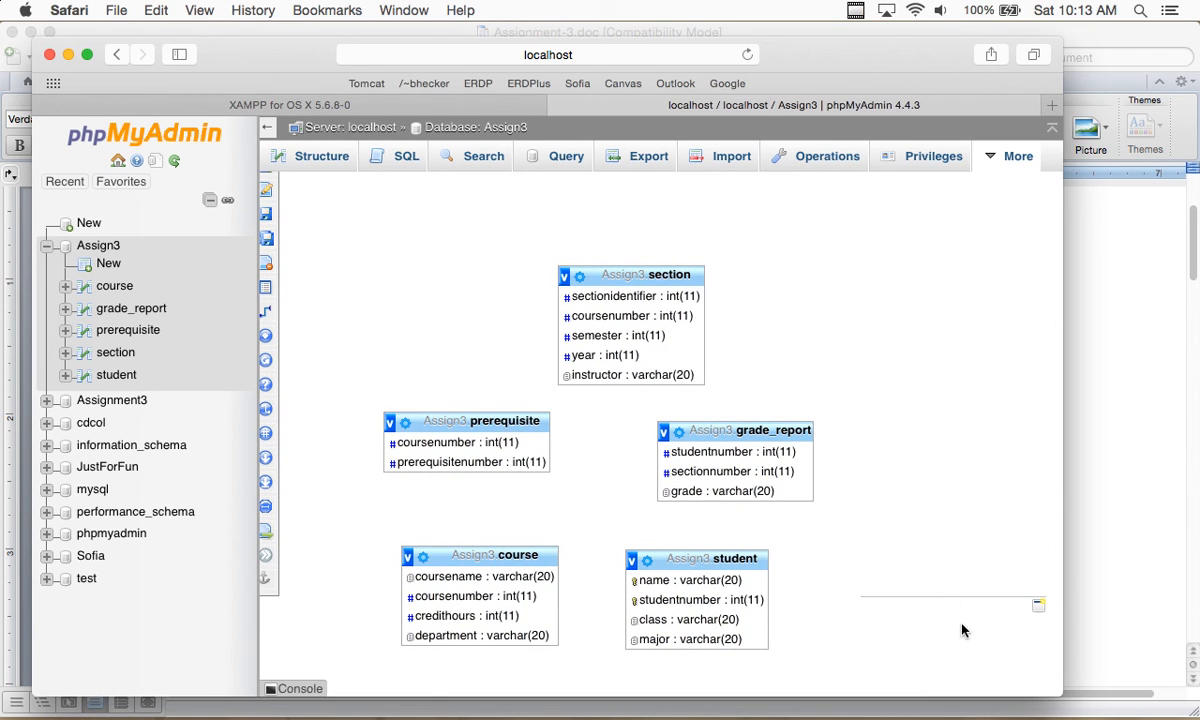
Compact the diagram by placing section above prerequisite, grade_report beside section, and course and student below
scroll(753, 332, "up", 3)
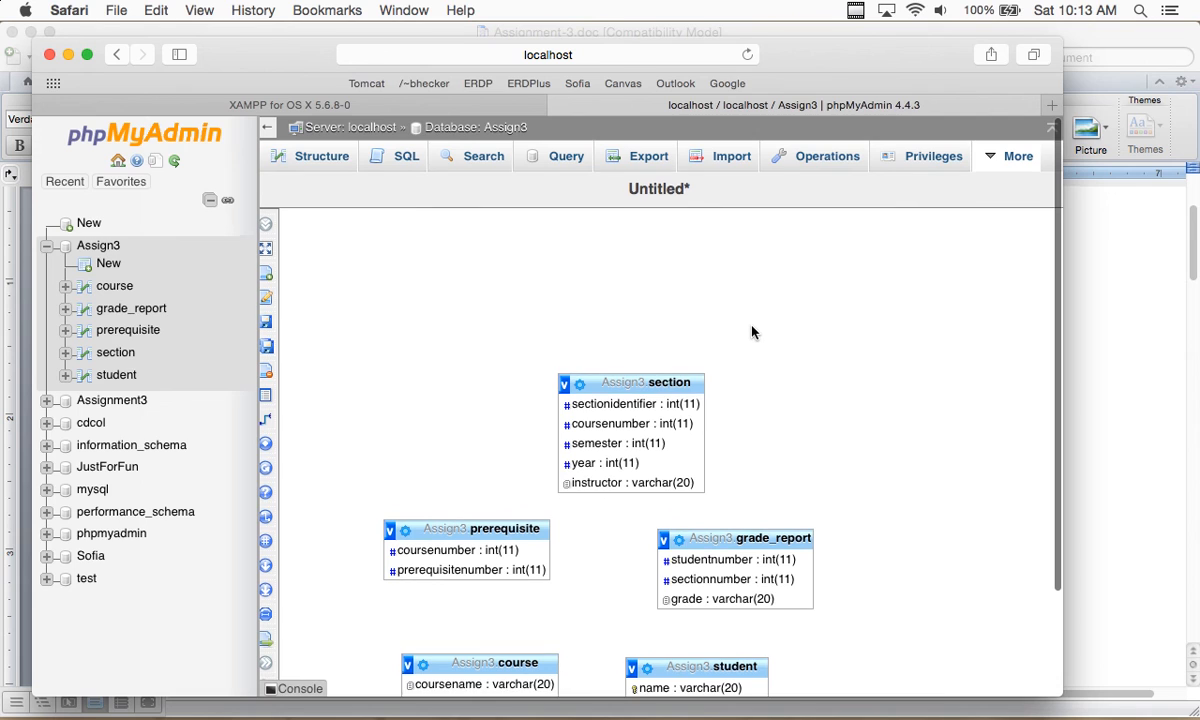
left_click_drag(658, 383, 498, 248)
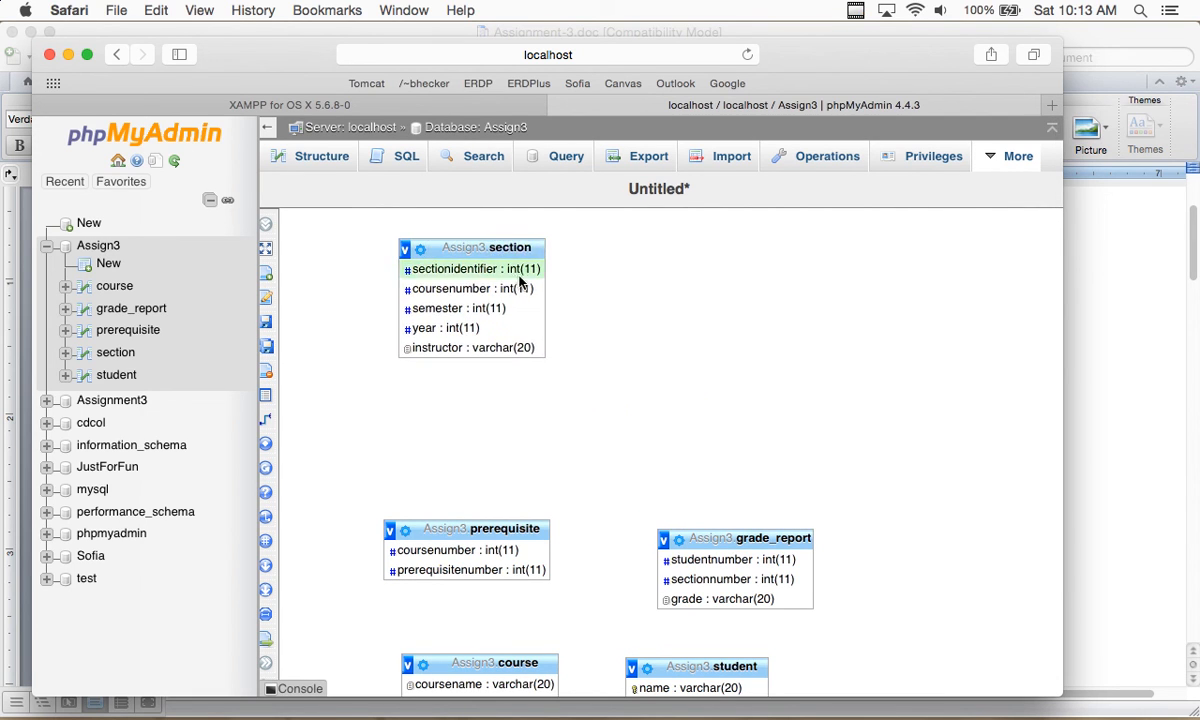
left_click_drag(503, 530, 474, 398)
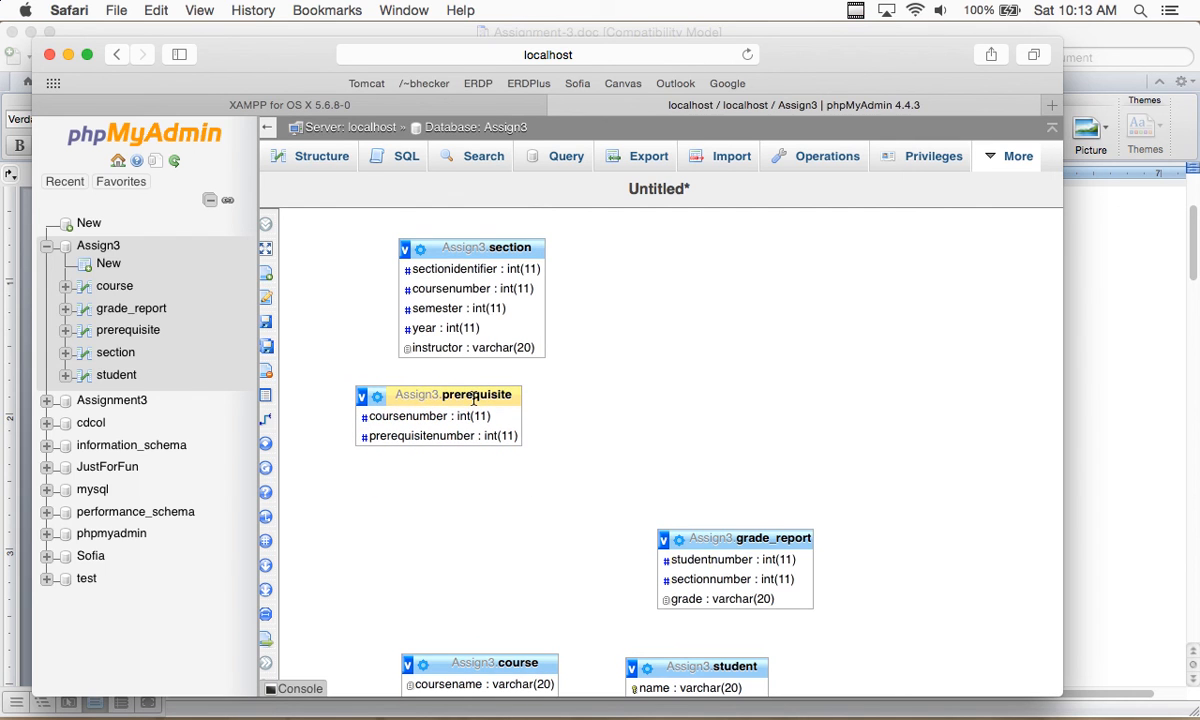
left_click_drag(731, 536, 691, 291)
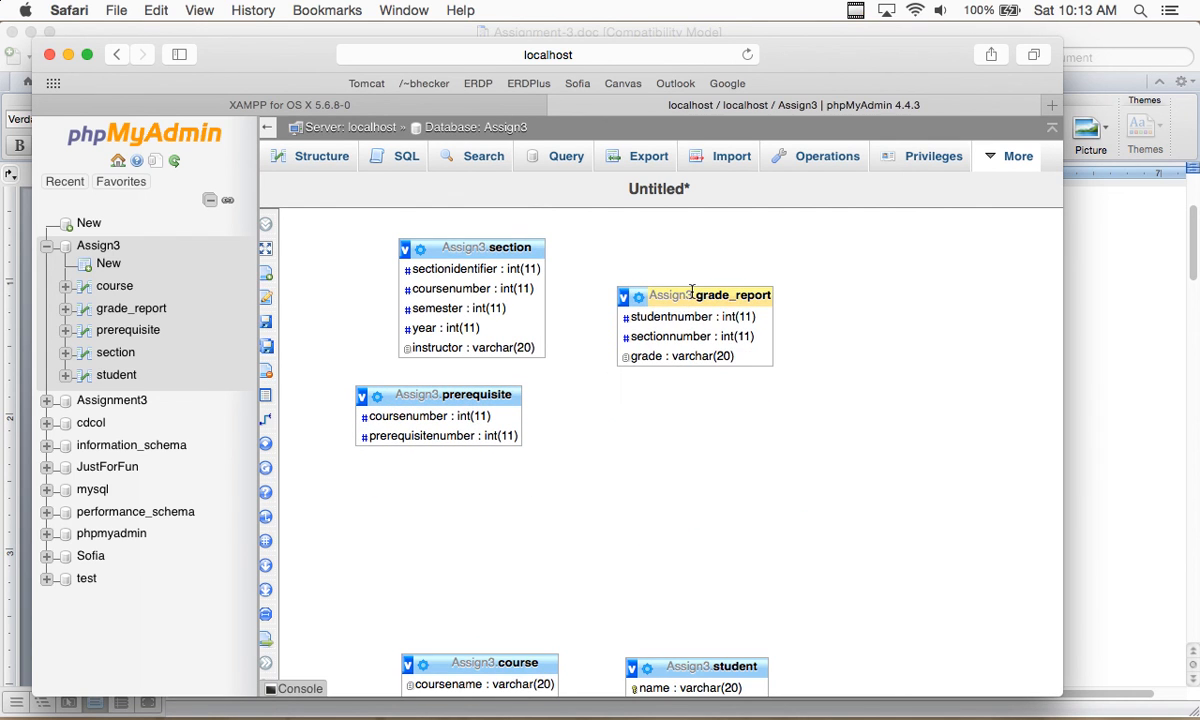
mouse_move(533, 661)
left_mouse_down()
mouse_move(509, 480)
mouse_move(600, 475)
left_mouse_up()
mouse_move(748, 664)
left_mouse_down()
mouse_move(746, 572)
mouse_move(815, 408)
mouse_move(800, 408)
left_mouse_up()
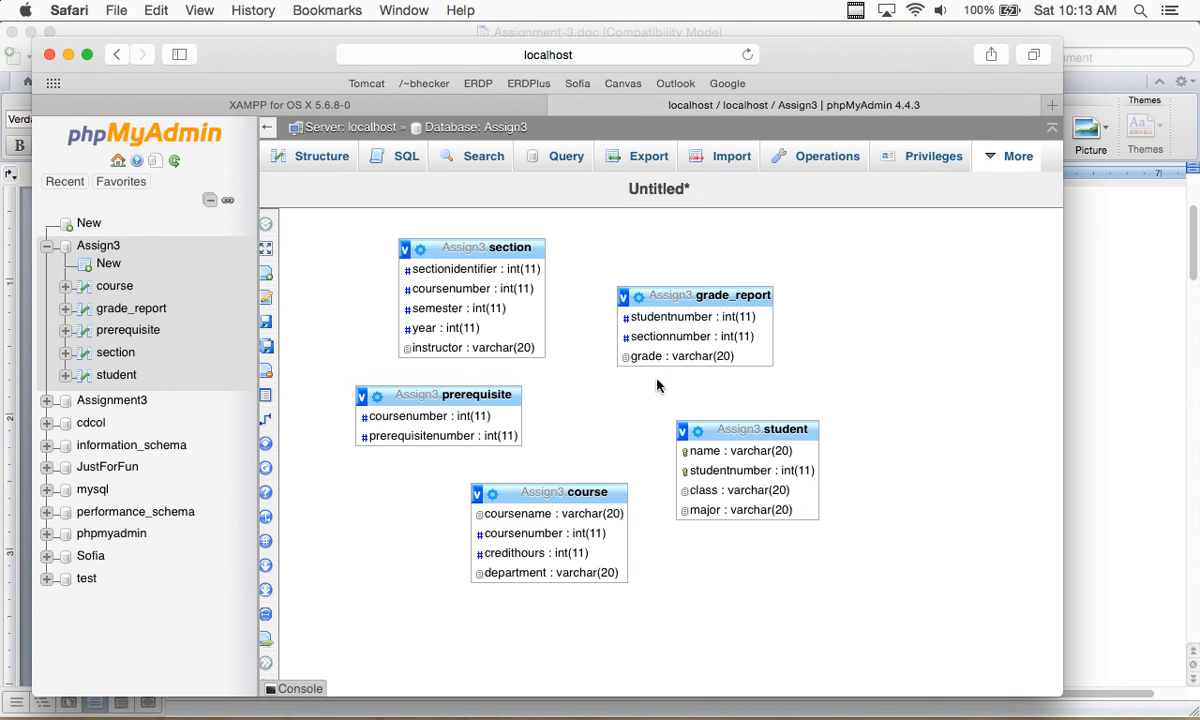
mouse_move(268, 254)
Review the student table's records and the column structures of the section and grade_report tables
left_click(132, 376)
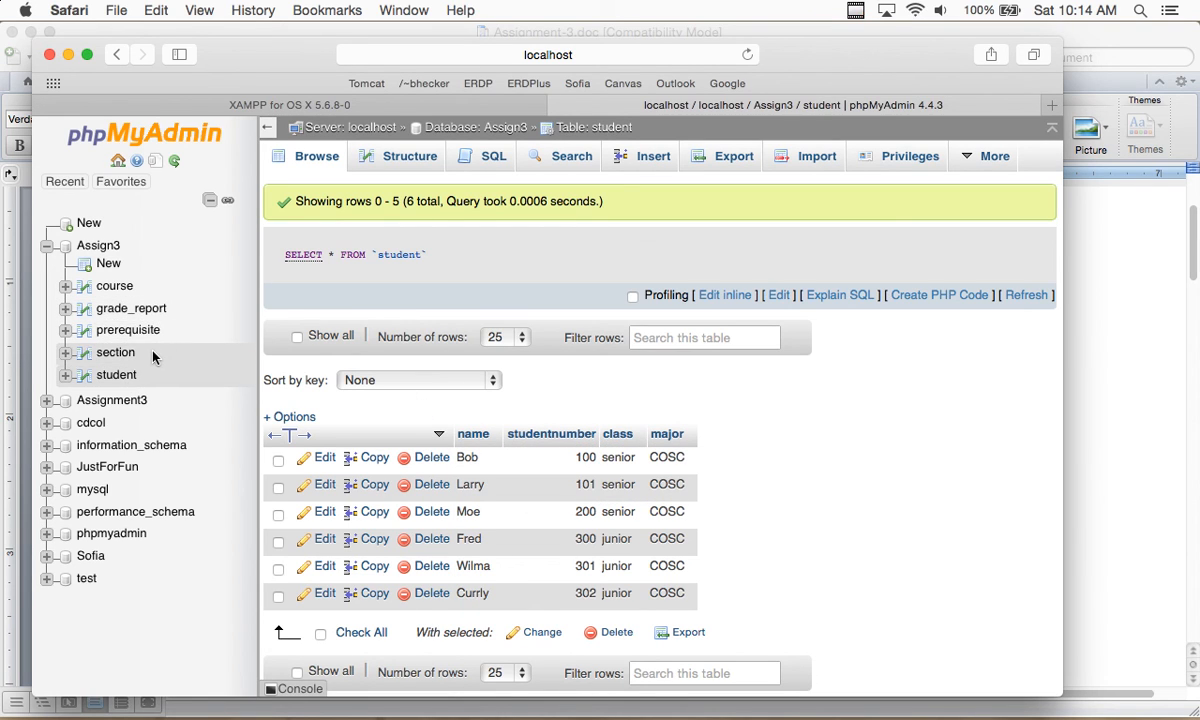
left_click(115, 352)
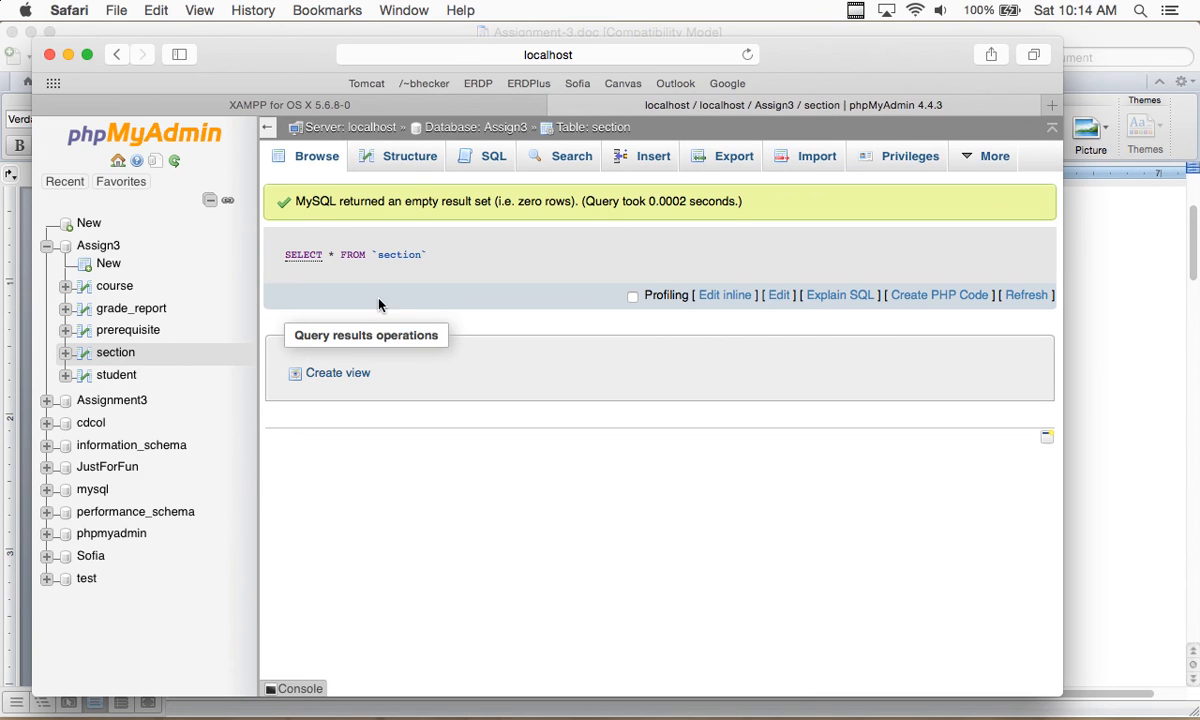
left_click(405, 158)
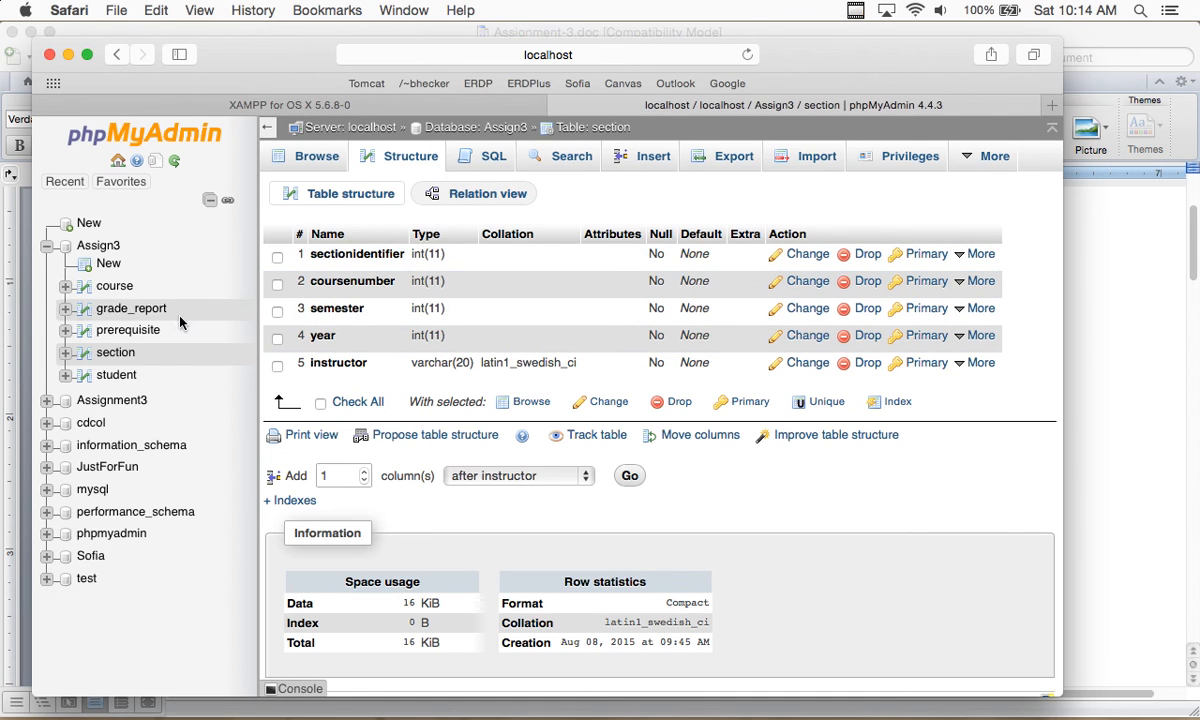
left_click(136, 308)
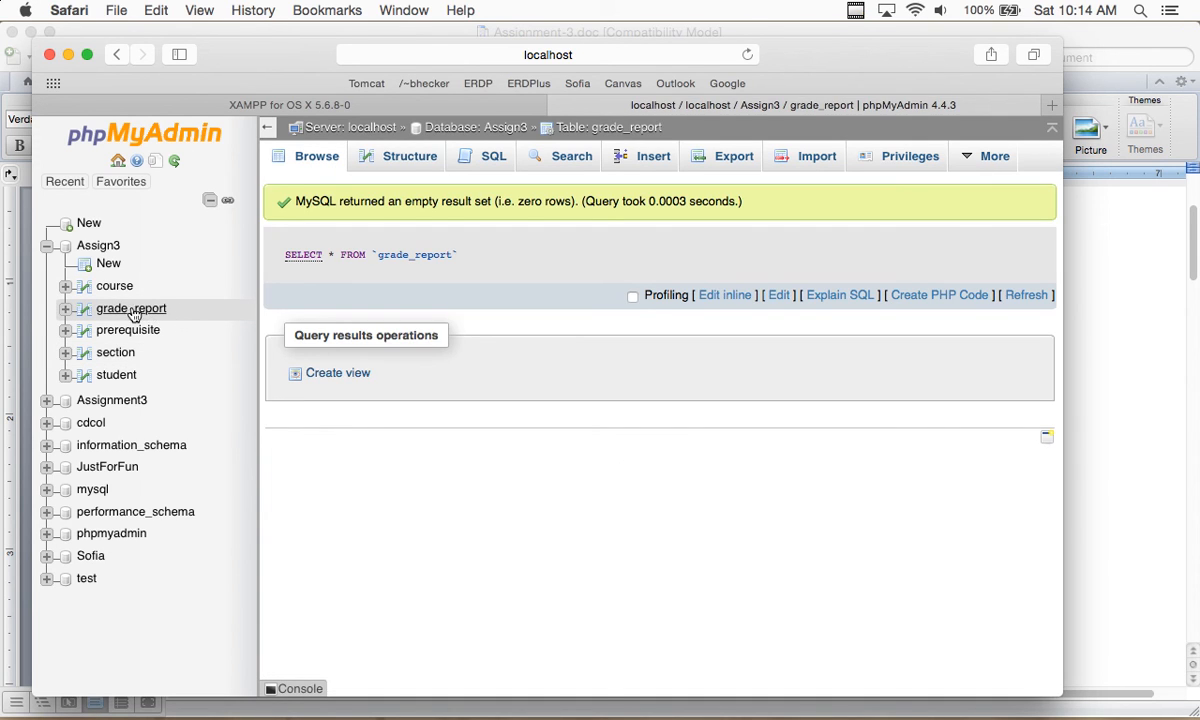
left_click(368, 156)
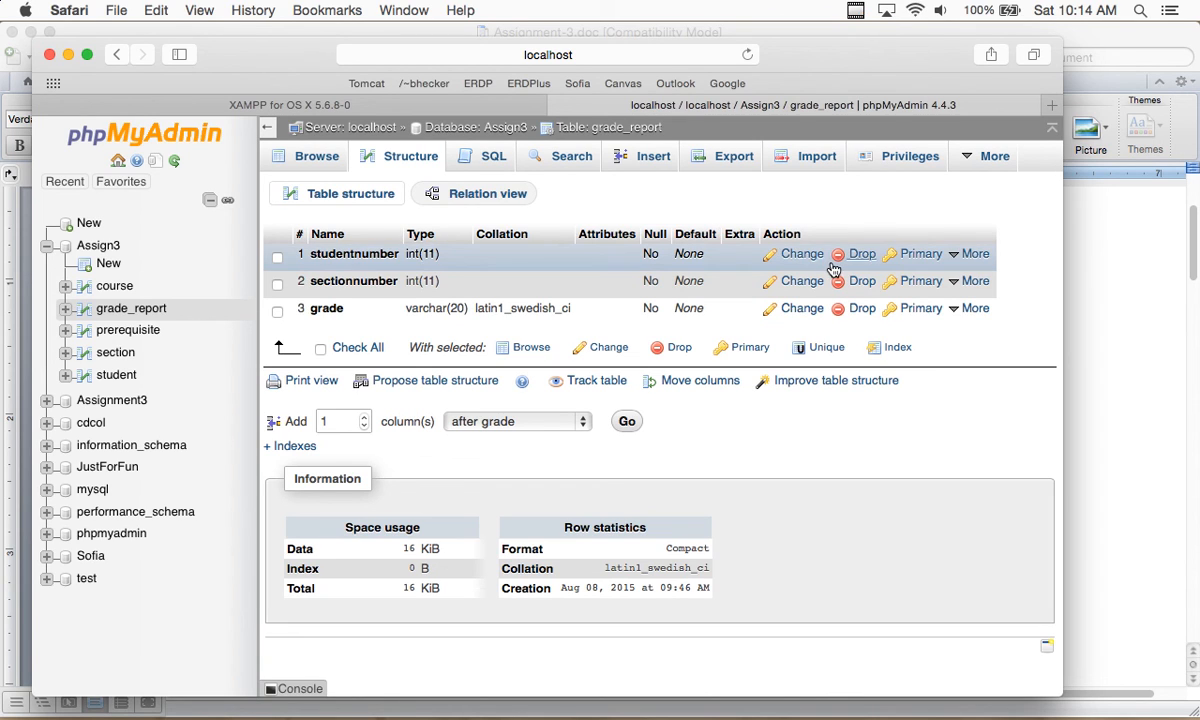
mouse_move(955, 262)
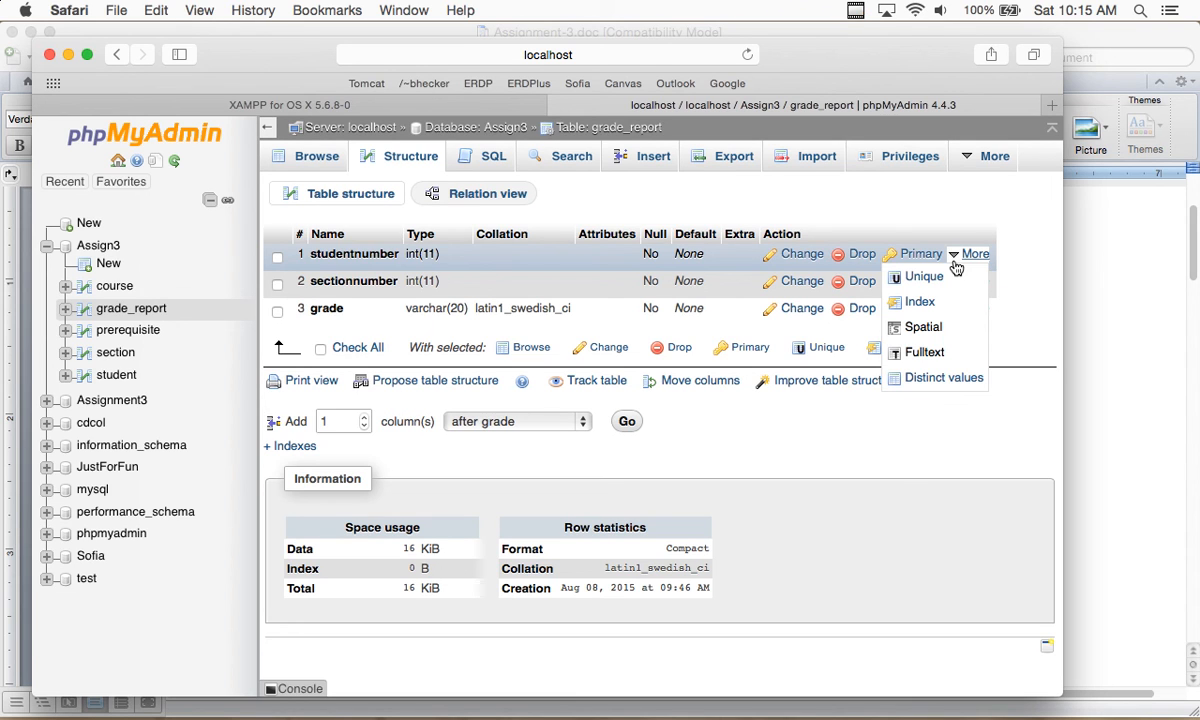
Reopen the Designer for the Assign3 database and arrange student beside grade_report, with prerequisite directly above section
left_click(106, 252)
mouse_move(1012, 163)
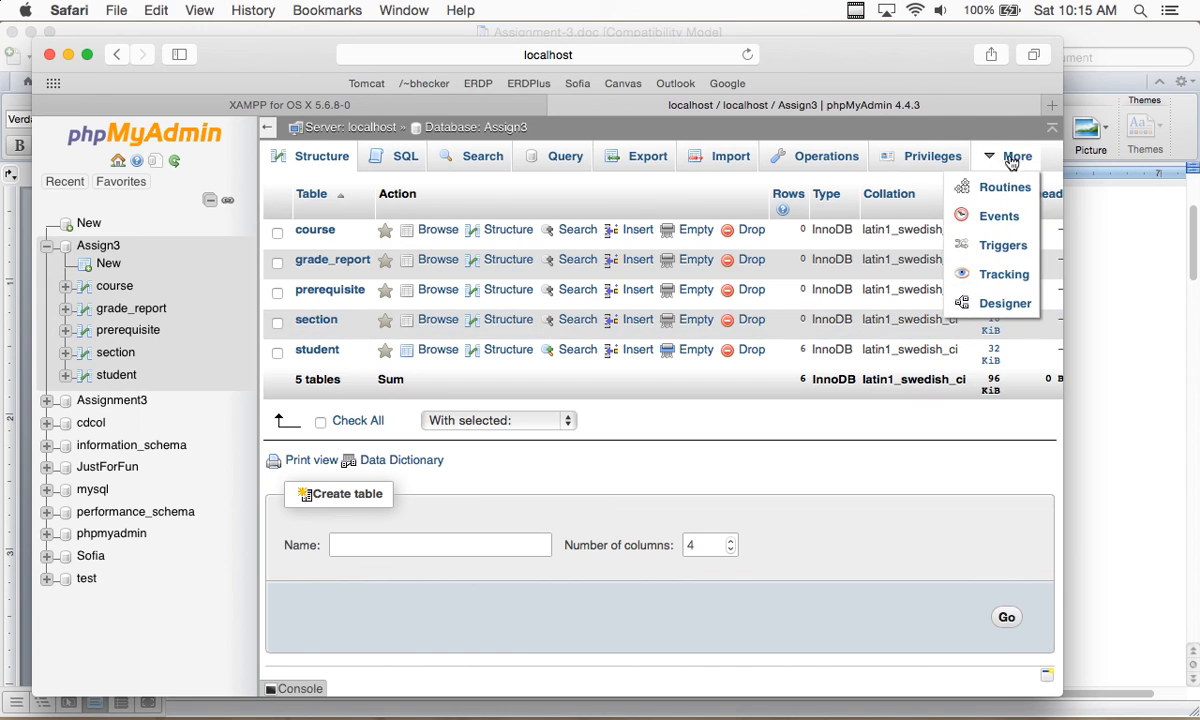
left_click(985, 302)
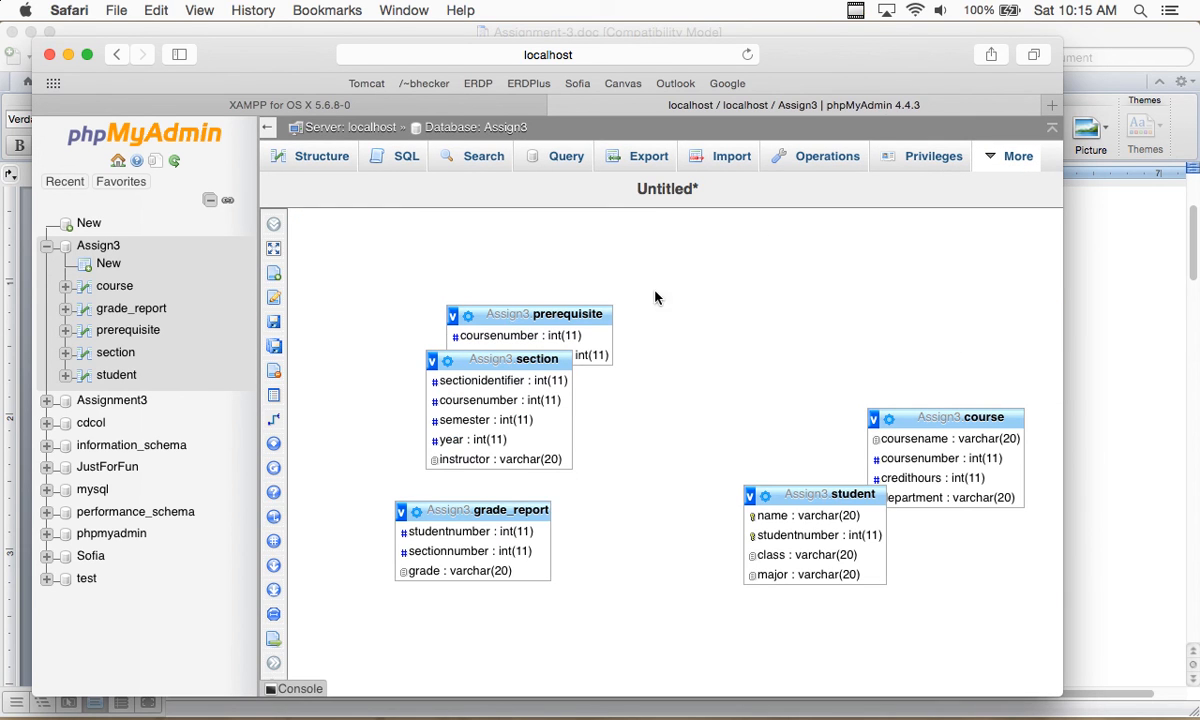
left_click_drag(522, 510, 812, 253)
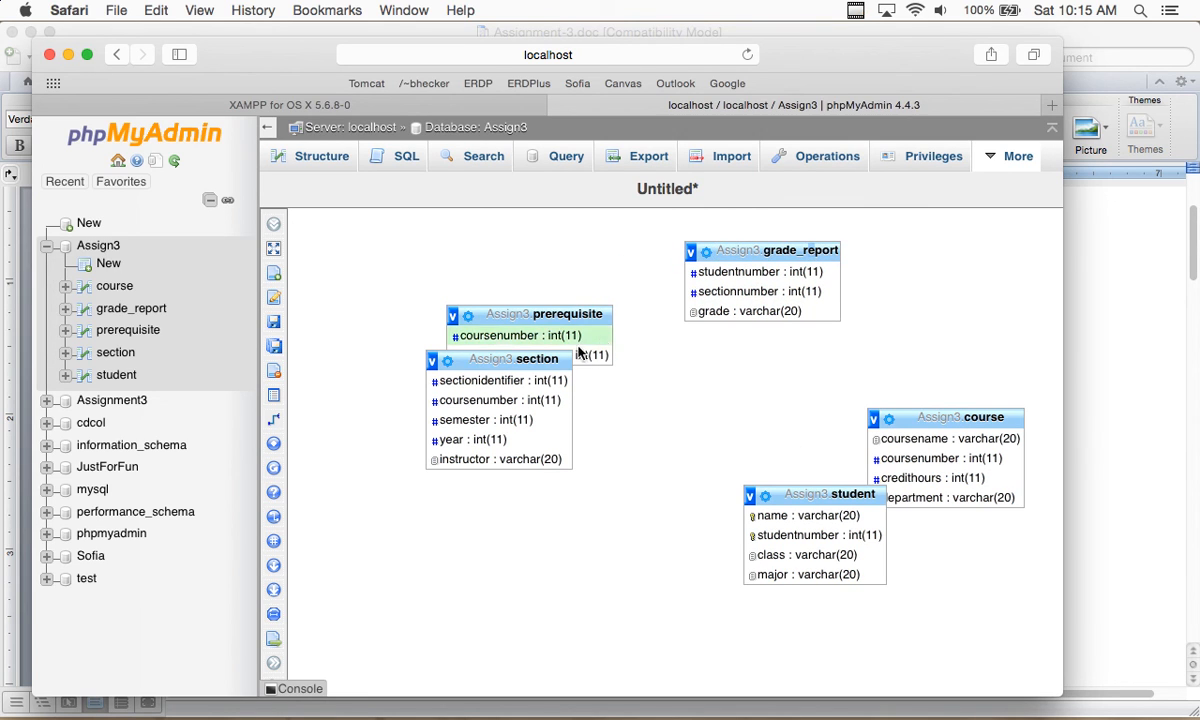
left_click_drag(552, 359, 638, 565)
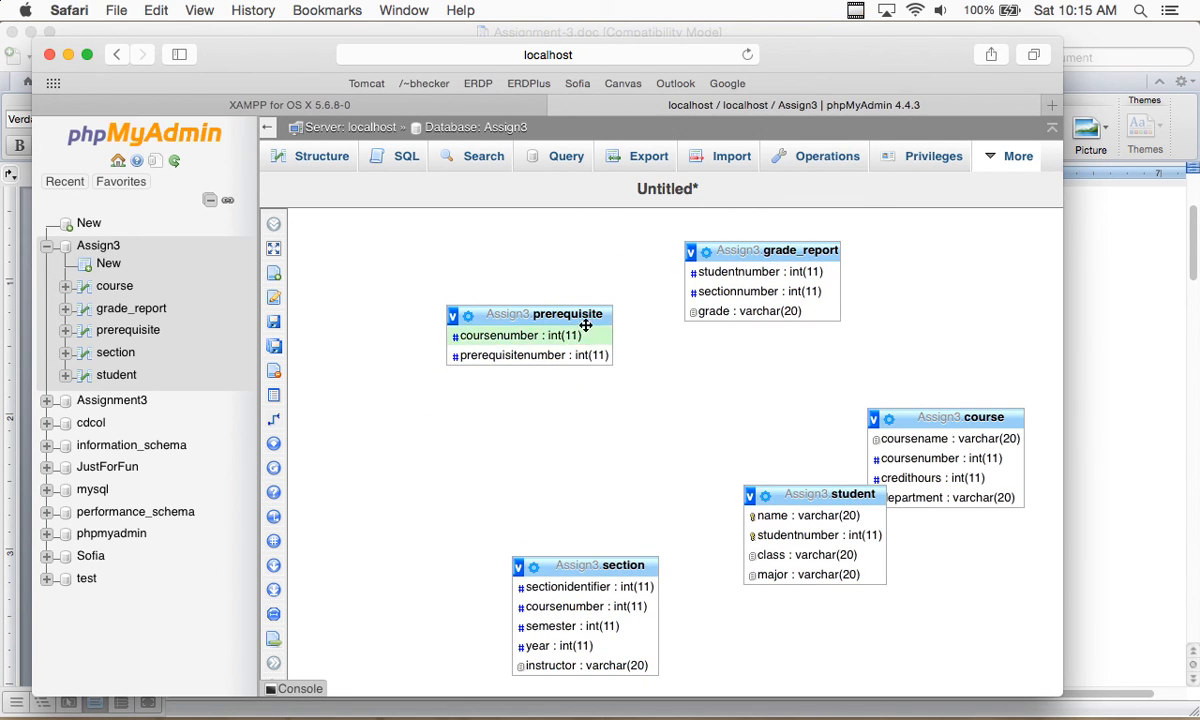
left_click_drag(584, 318, 651, 488)
left_click_drag(819, 483, 578, 232)
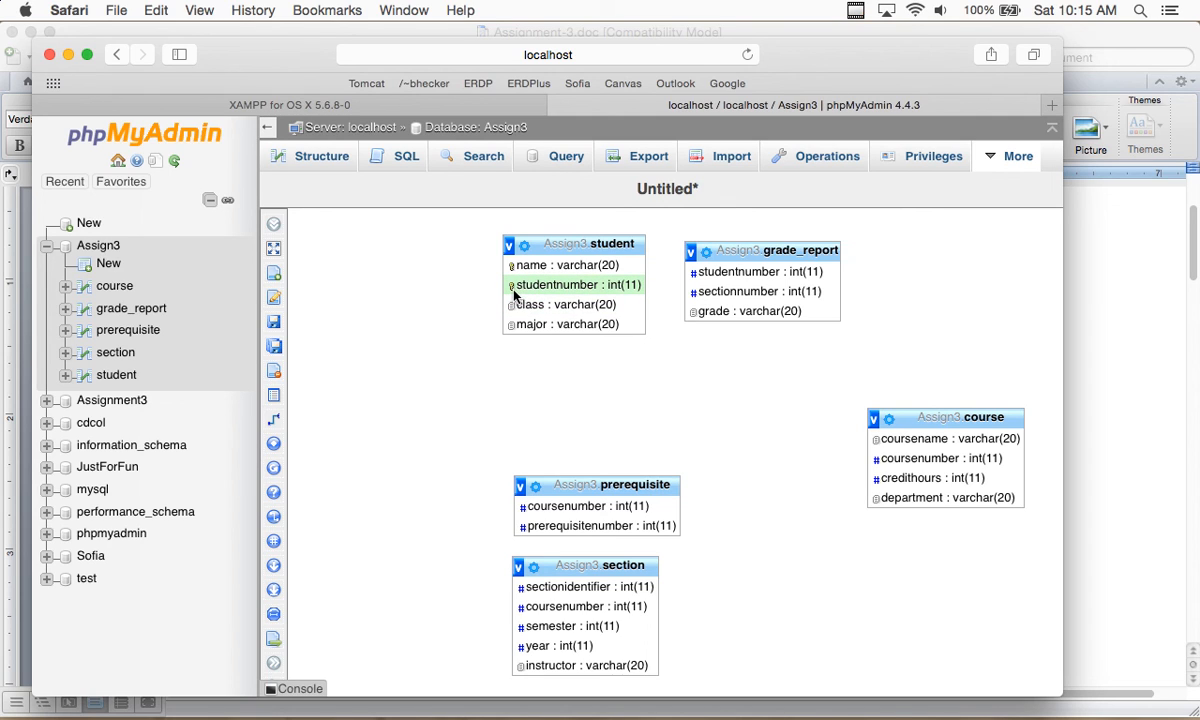
Try to link studentnumber in student directly to studentnumber in grade_report, and shift both tables side by side
left_click_drag(519, 287, 557, 286)
left_click_drag(638, 291, 704, 281)
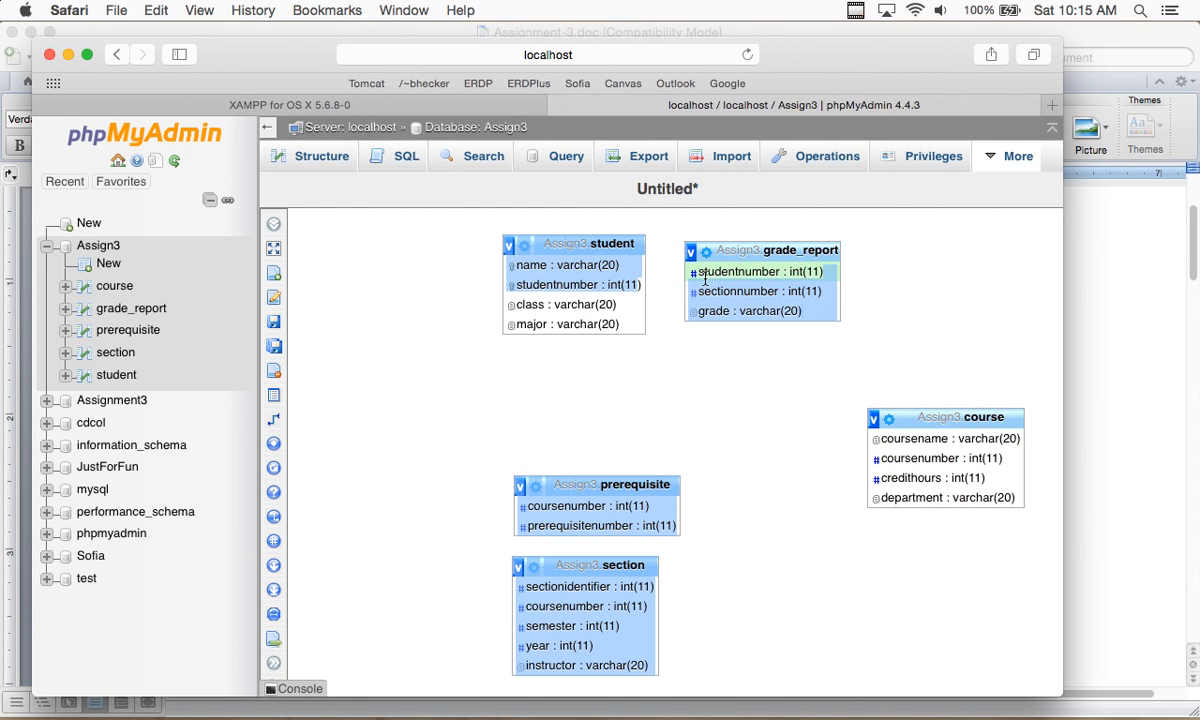
left_click(705, 274)
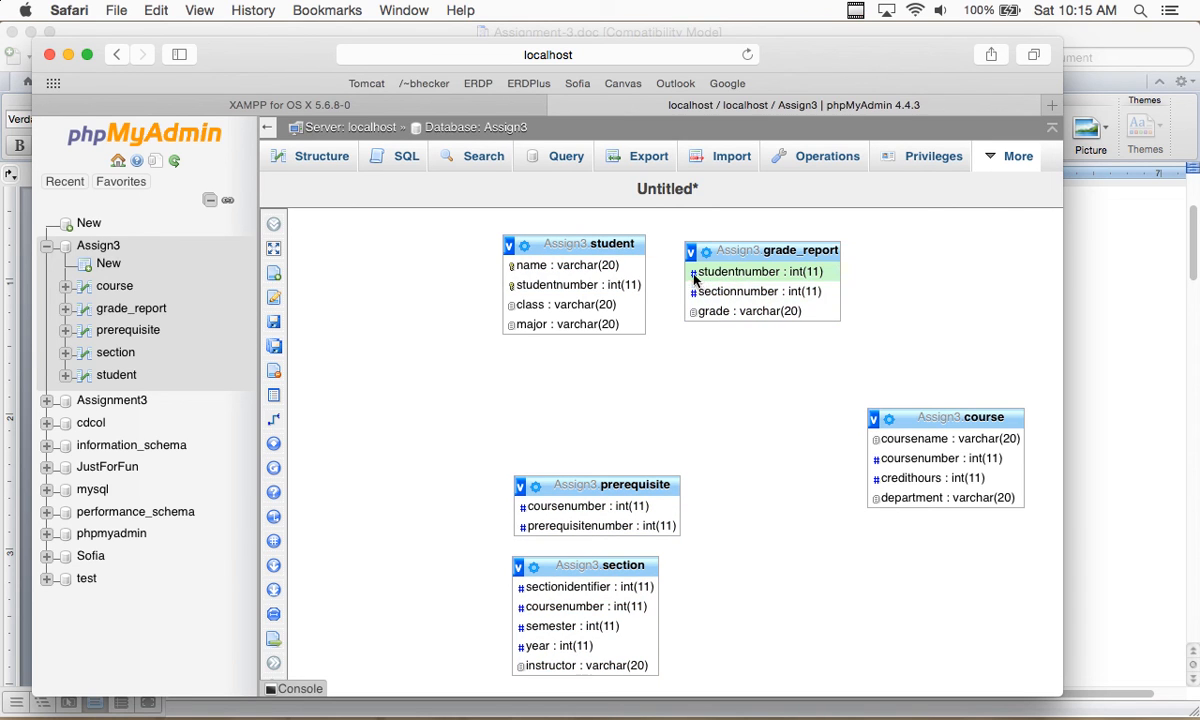
left_click_drag(624, 243, 526, 271)
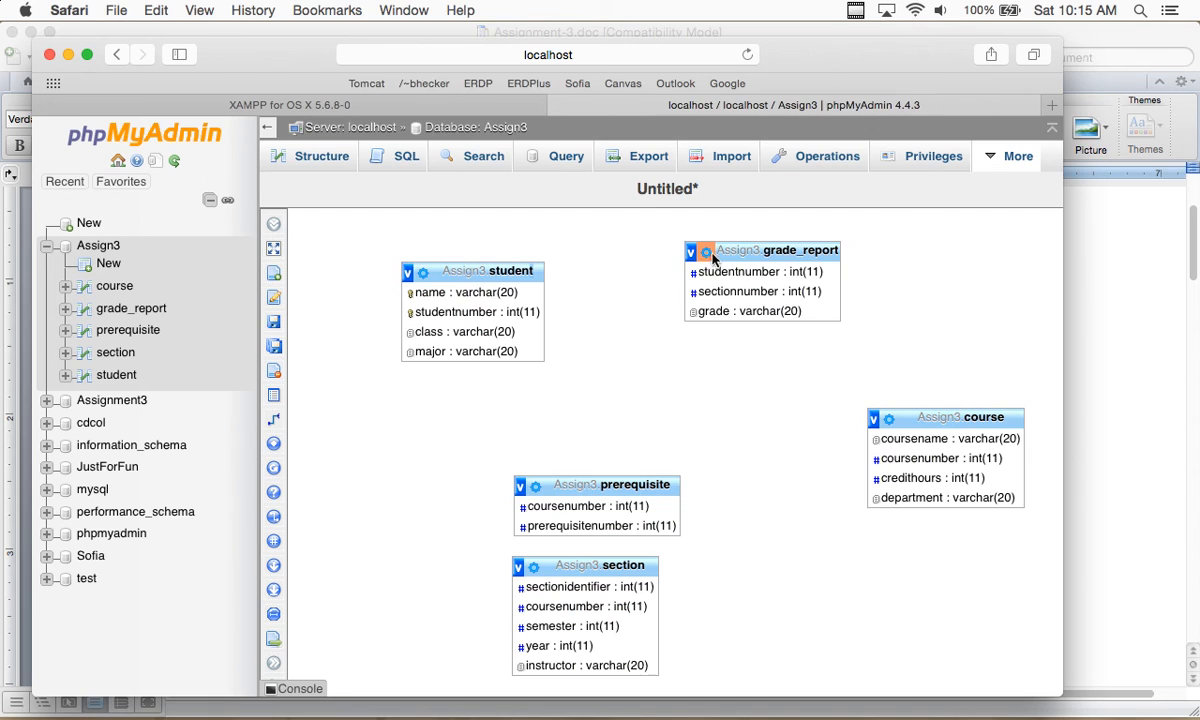
left_click_drag(752, 249, 661, 279)
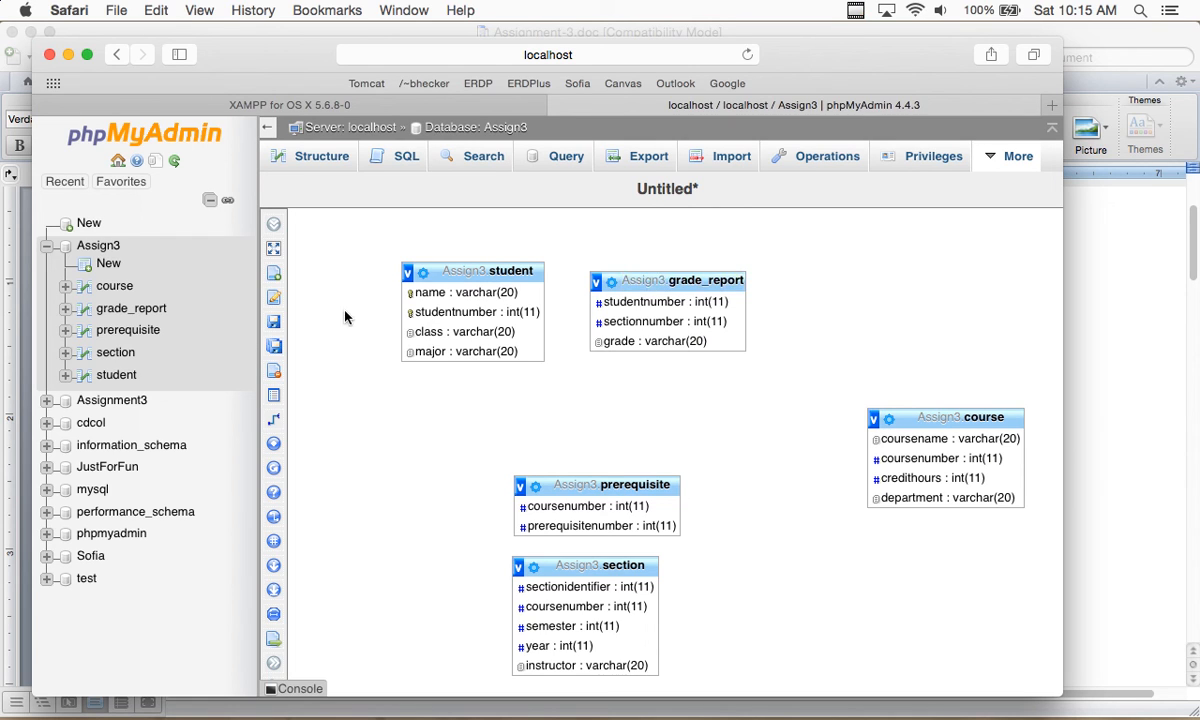
Try to create a relation from the student table's studentnumber to grade_report, and move grade_report closer to student
mouse_move(276, 255)
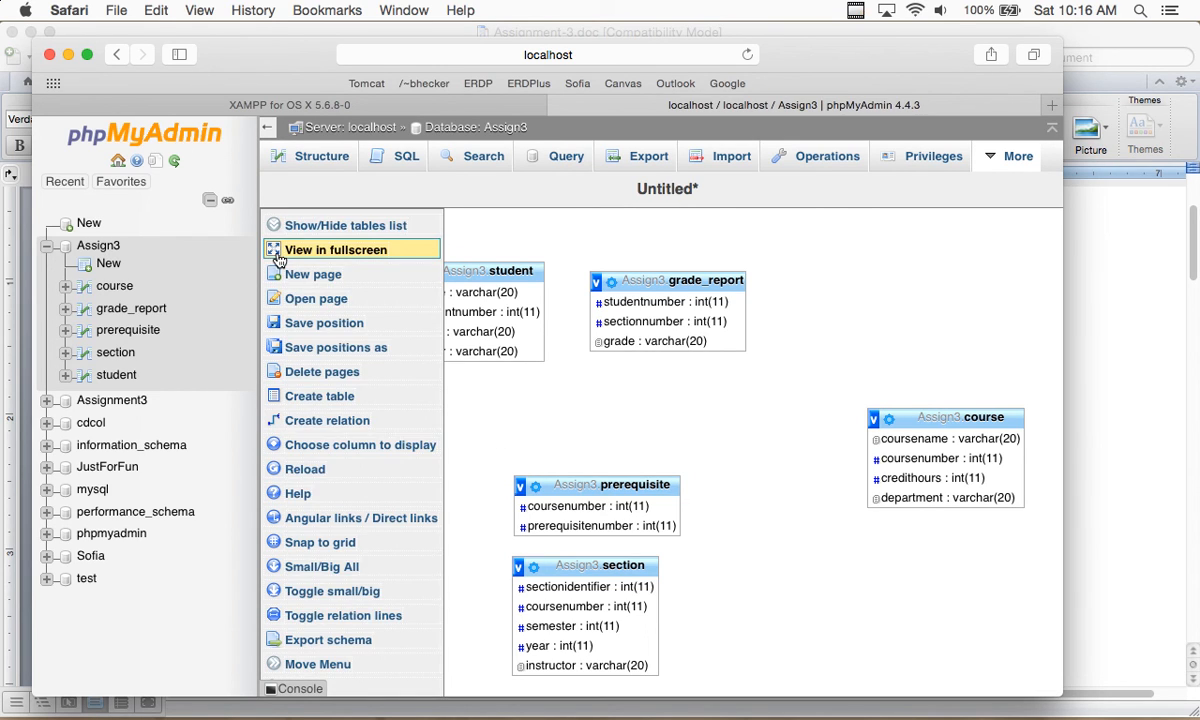
mouse_move(290, 228)
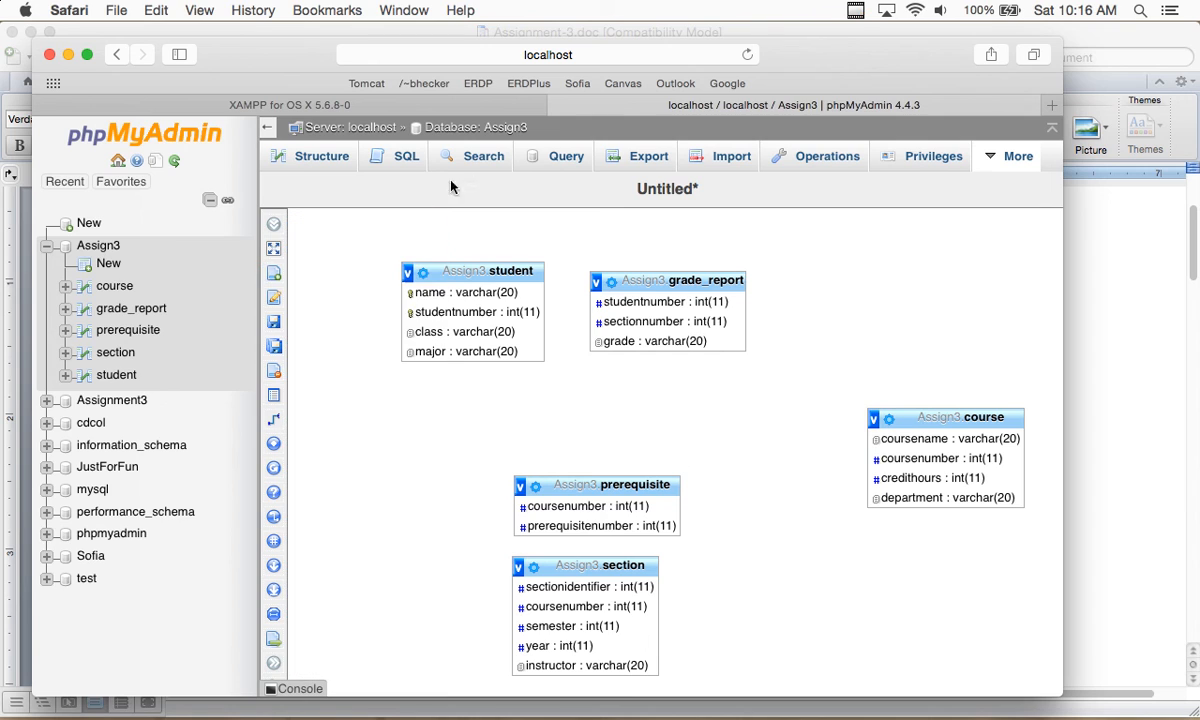
mouse_move(275, 280)
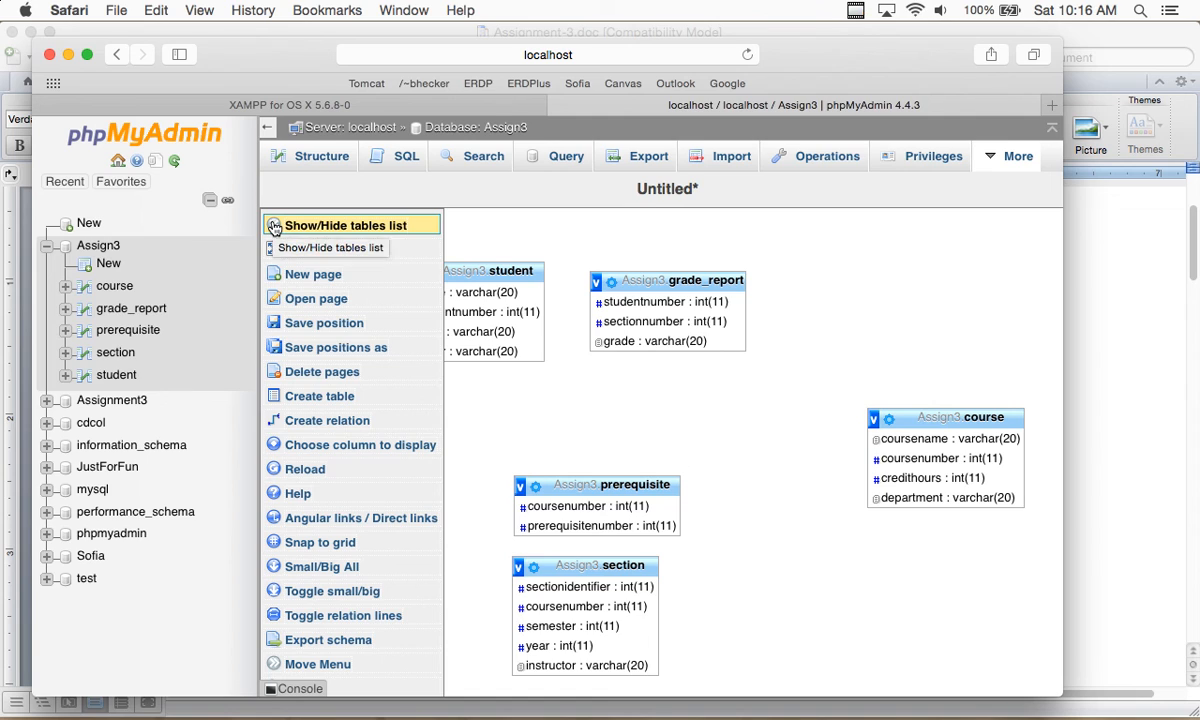
left_click(338, 424)
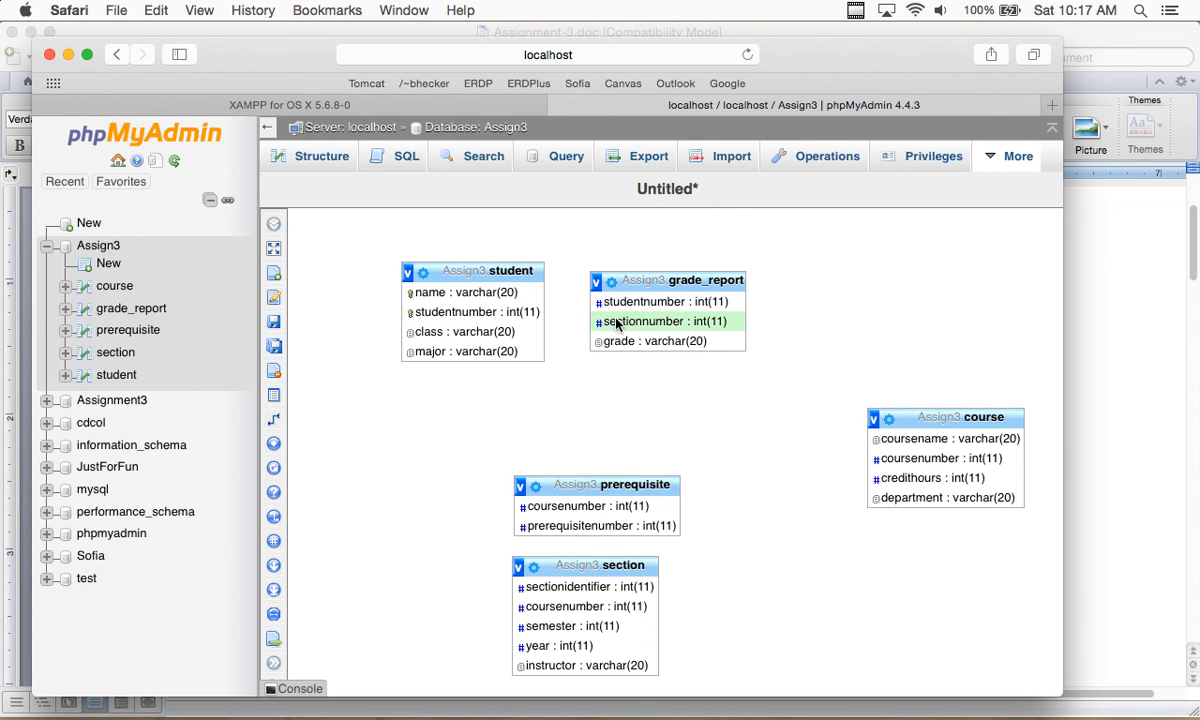
left_click_drag(490, 300, 603, 325)
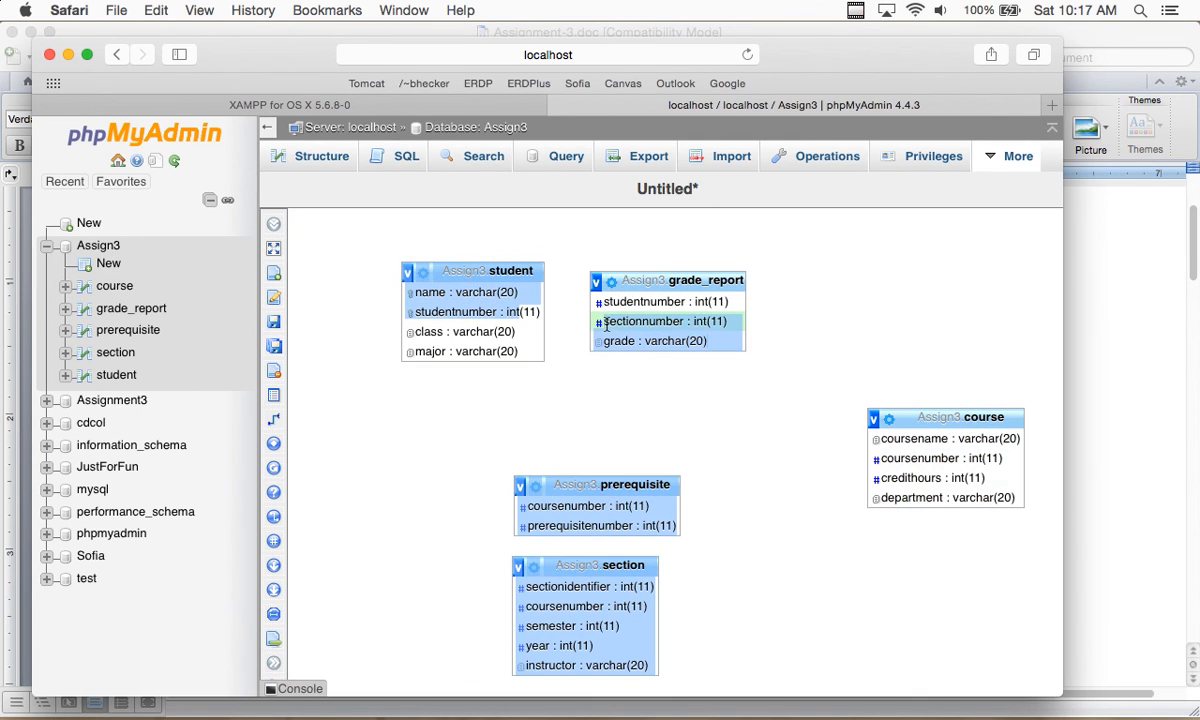
left_click_drag(651, 276, 645, 260)
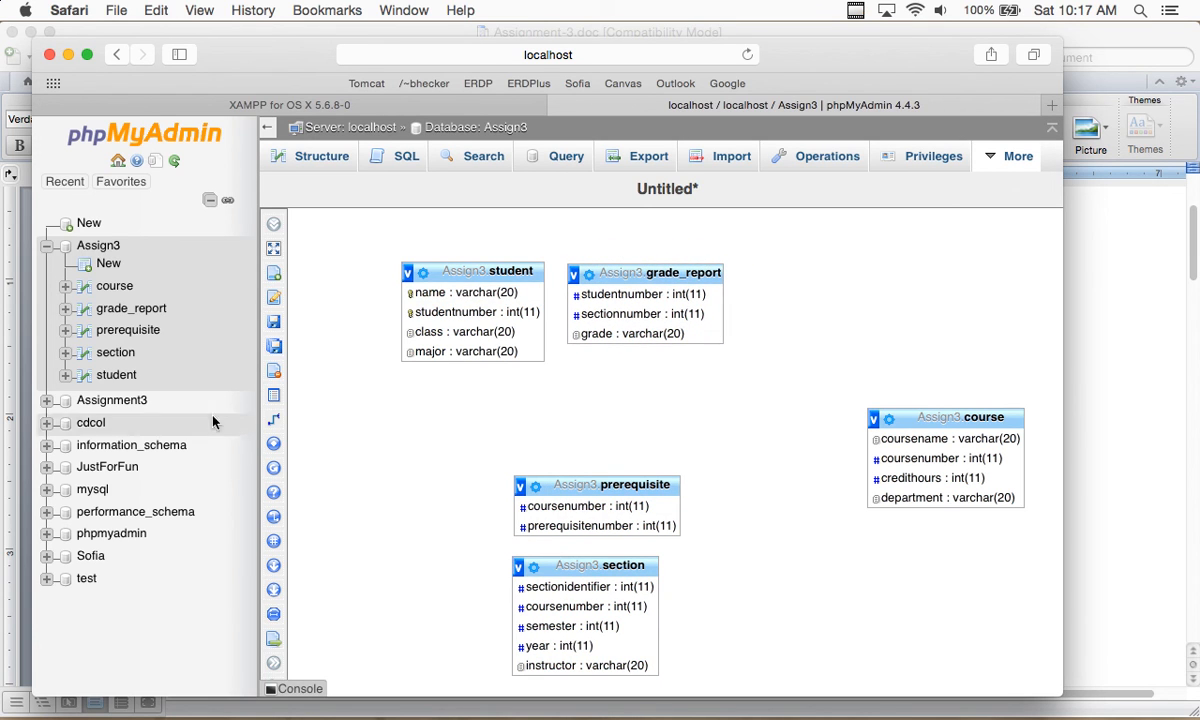
Try to create a relation using sectionnumber in grade_report as the referenced key, and dismiss the alert
mouse_move(272, 445)
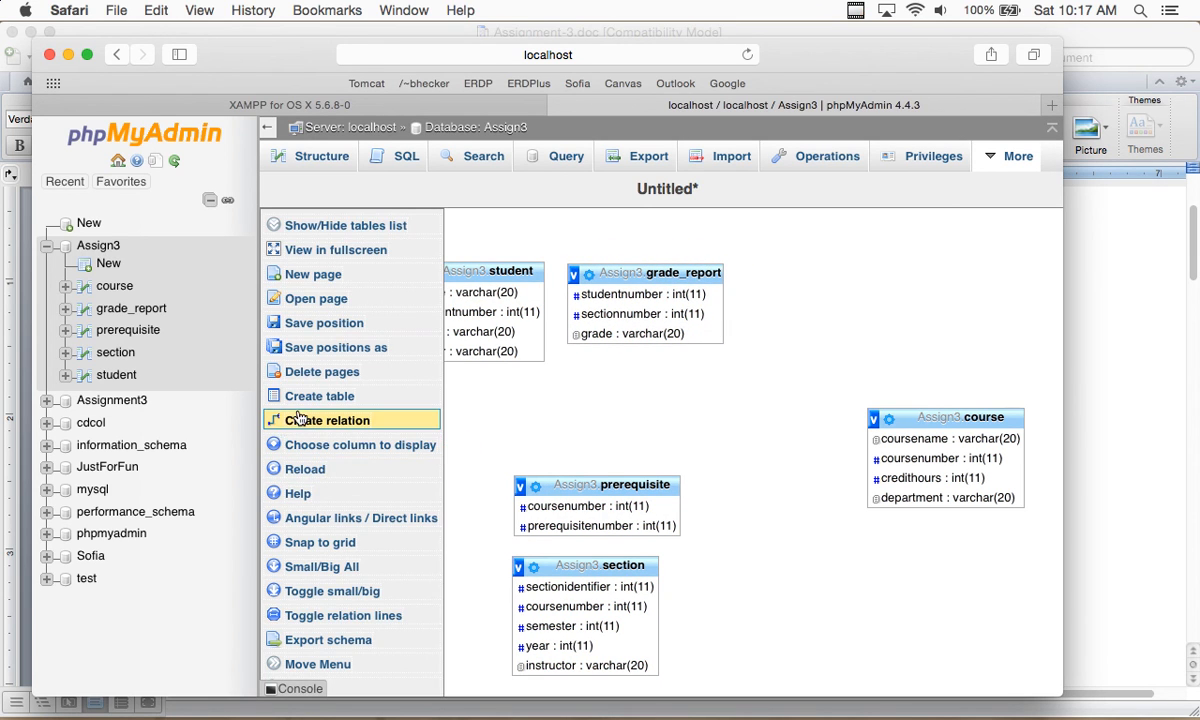
left_click(447, 313)
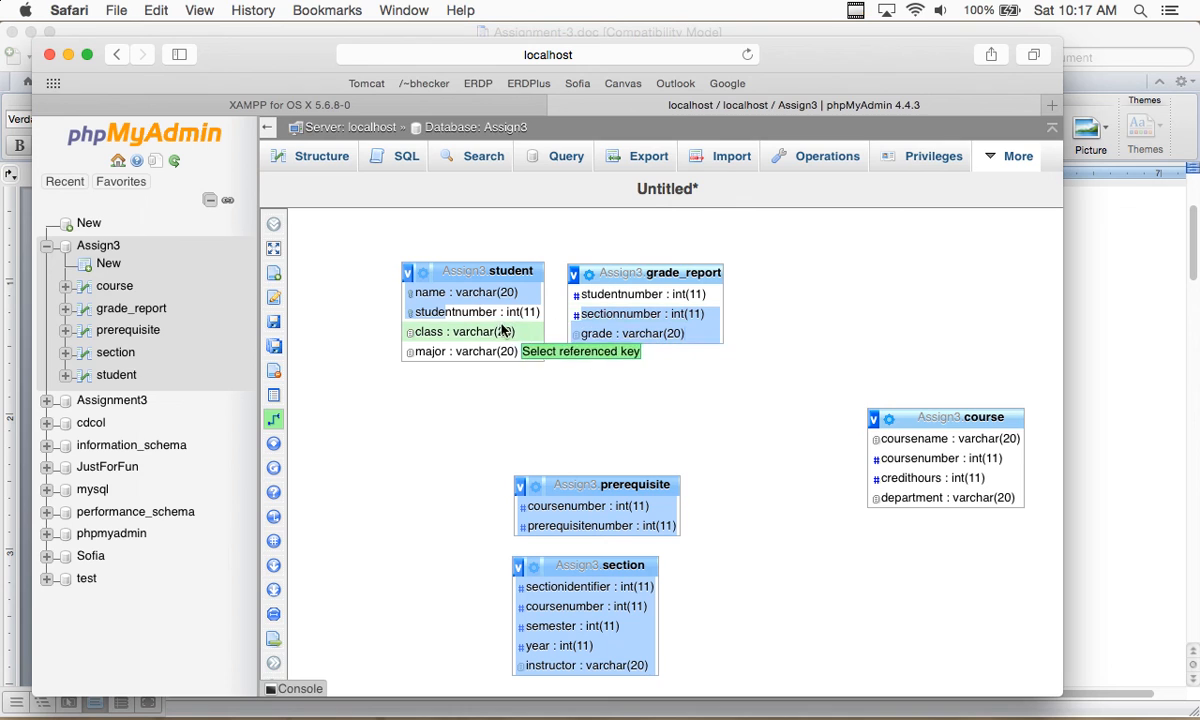
left_click(591, 312)
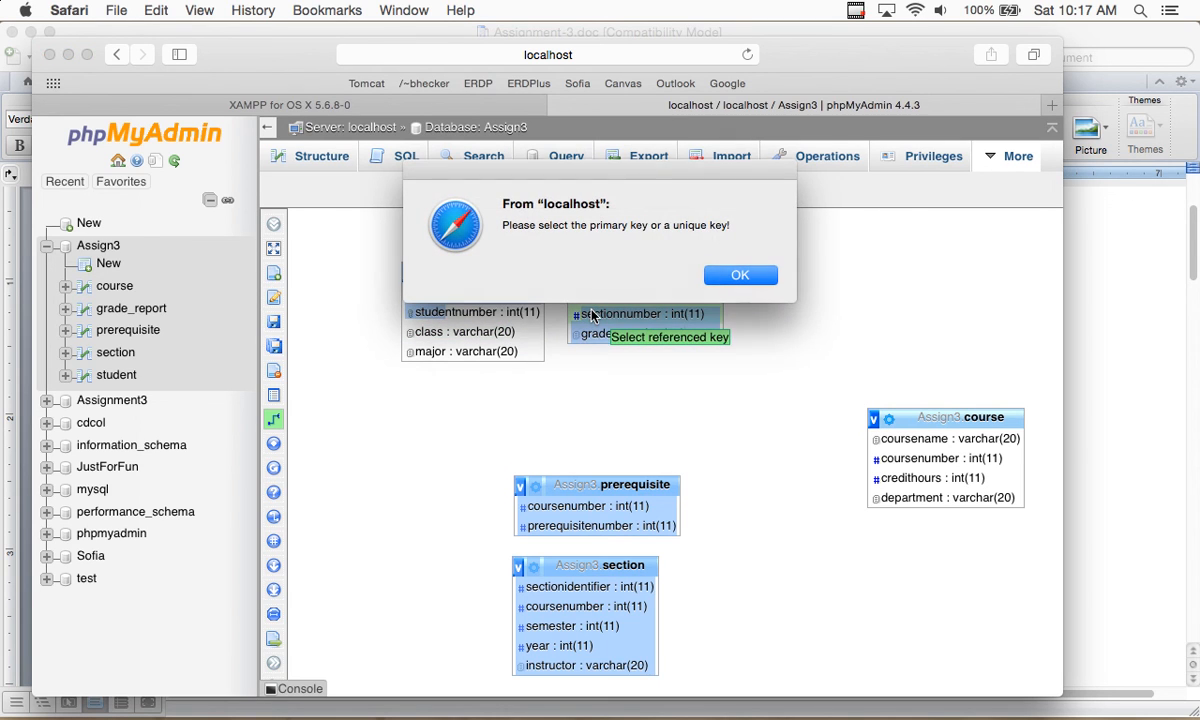
left_click(740, 276)
Try to create a relation with student's studentnumber as the referenced key and grade_report's studentnumber as the foreign key
left_click(502, 314)
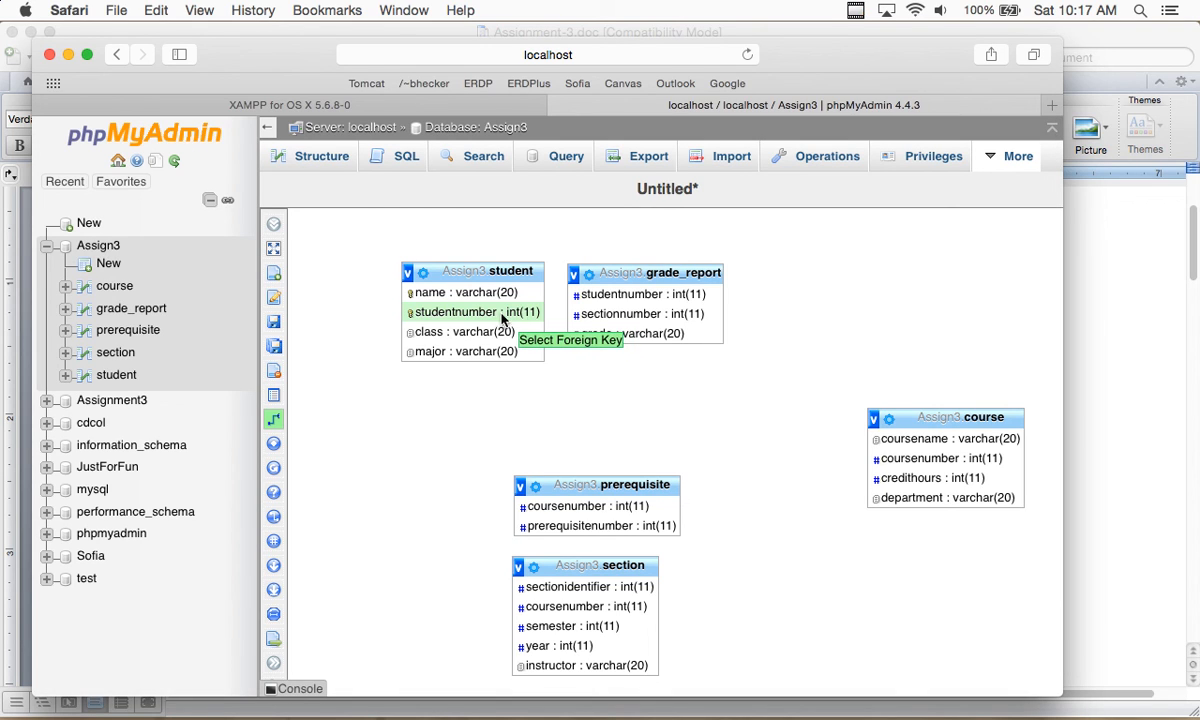
left_click(605, 295)
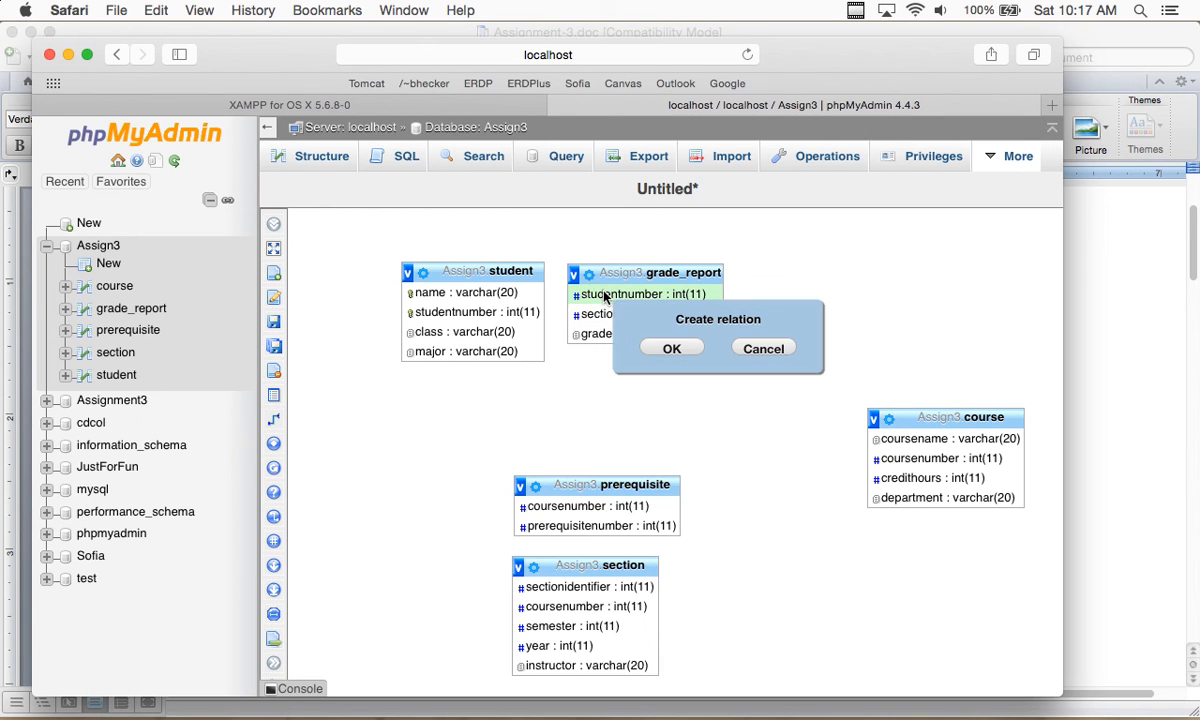
left_click(674, 352)
Reposition student and grade_report side by side just above the prerequisite table in the diagram
left_click_drag(656, 280, 713, 268)
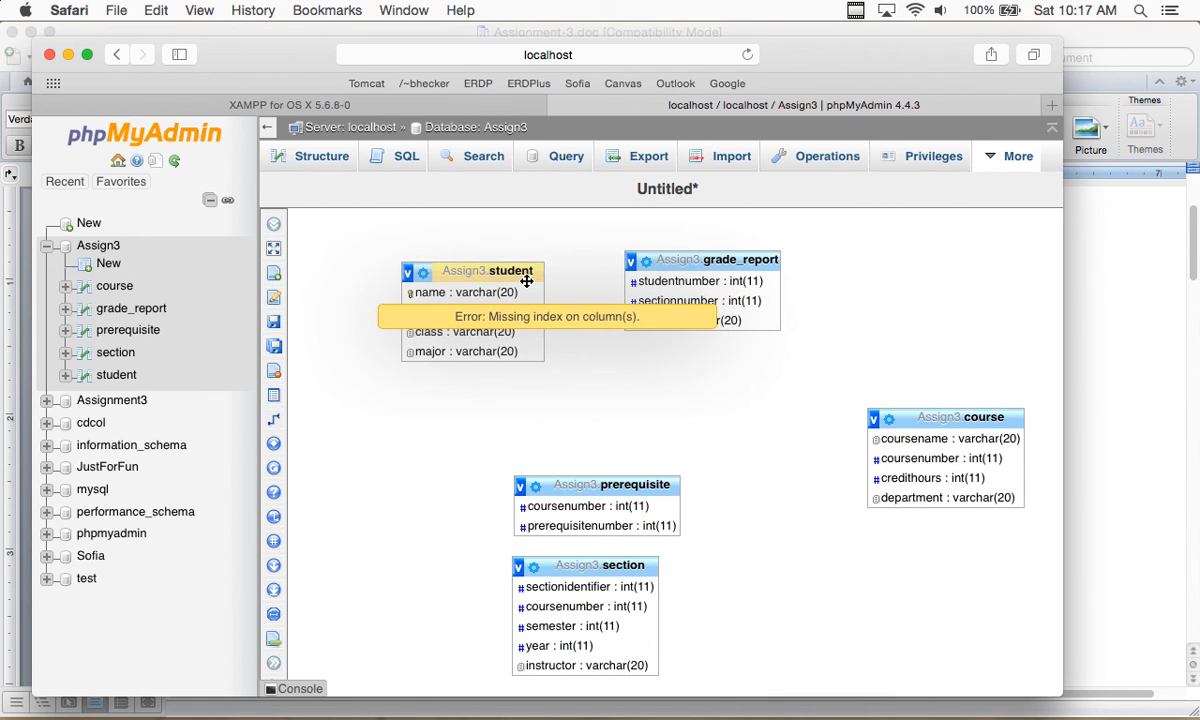
left_click_drag(526, 279, 513, 250)
left_click_drag(676, 257, 632, 237)
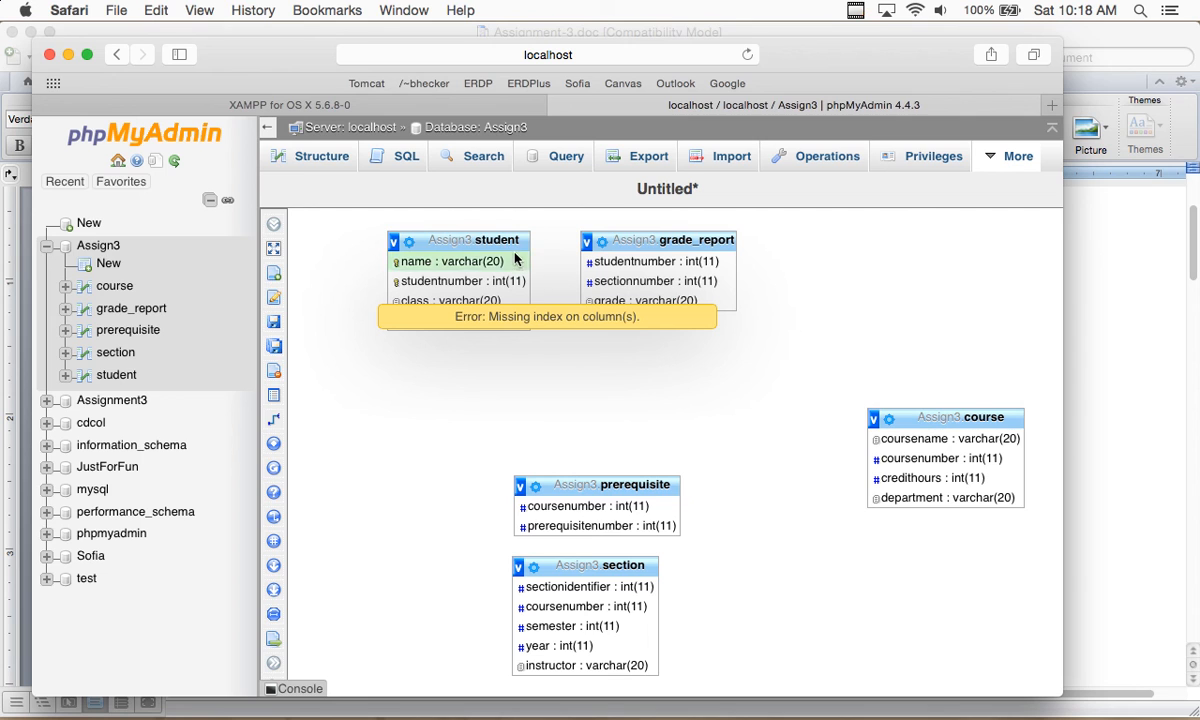
left_click_drag(512, 240, 518, 343)
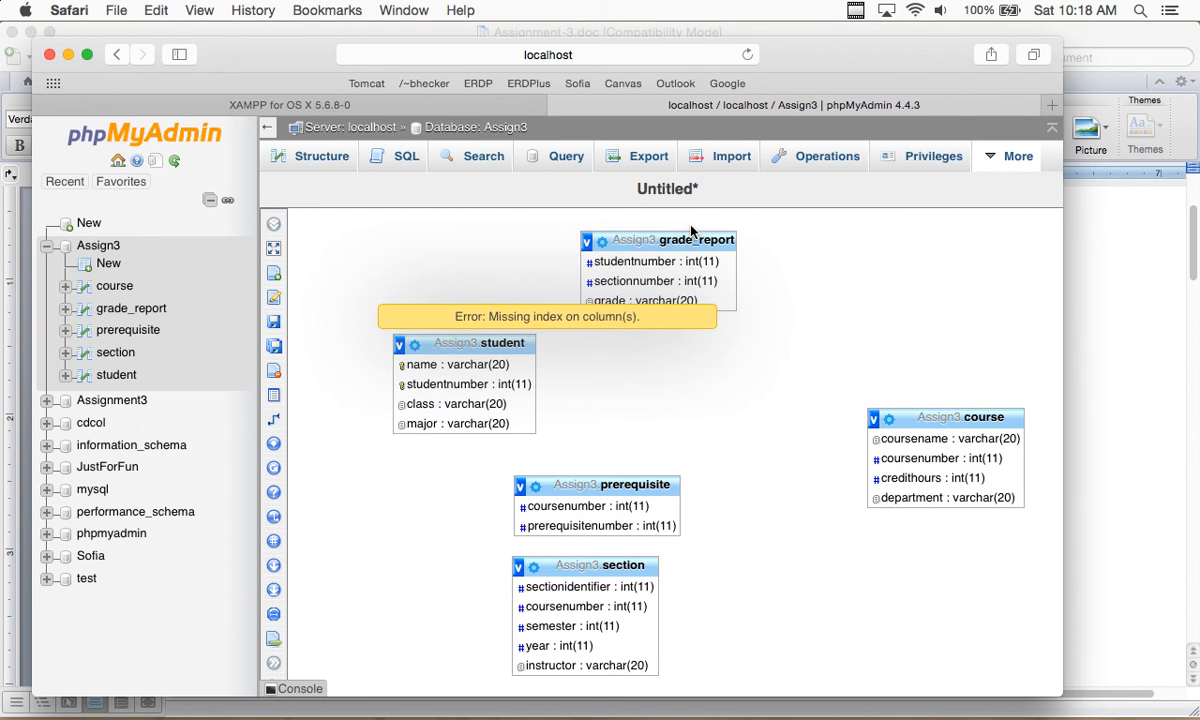
left_click_drag(688, 239, 660, 346)
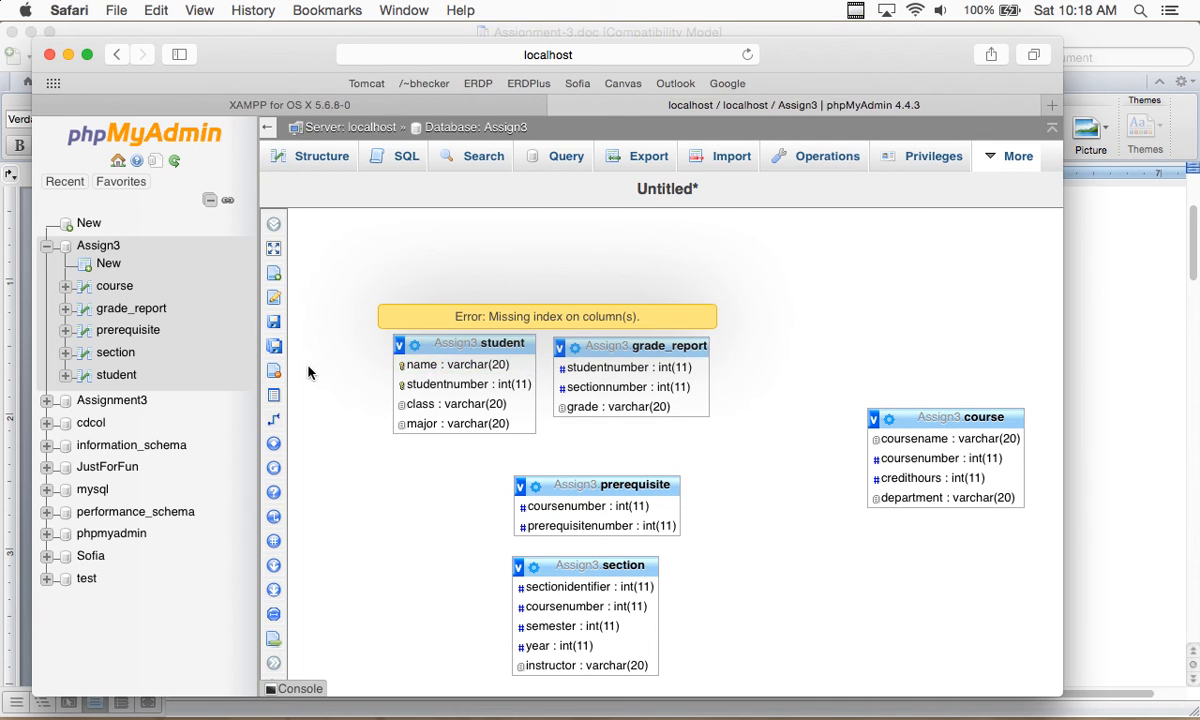
Try again to create the relation from student's studentnumber as referenced key to grade_report's studentnumber as foreign key
mouse_move(278, 350)
left_click(288, 422)
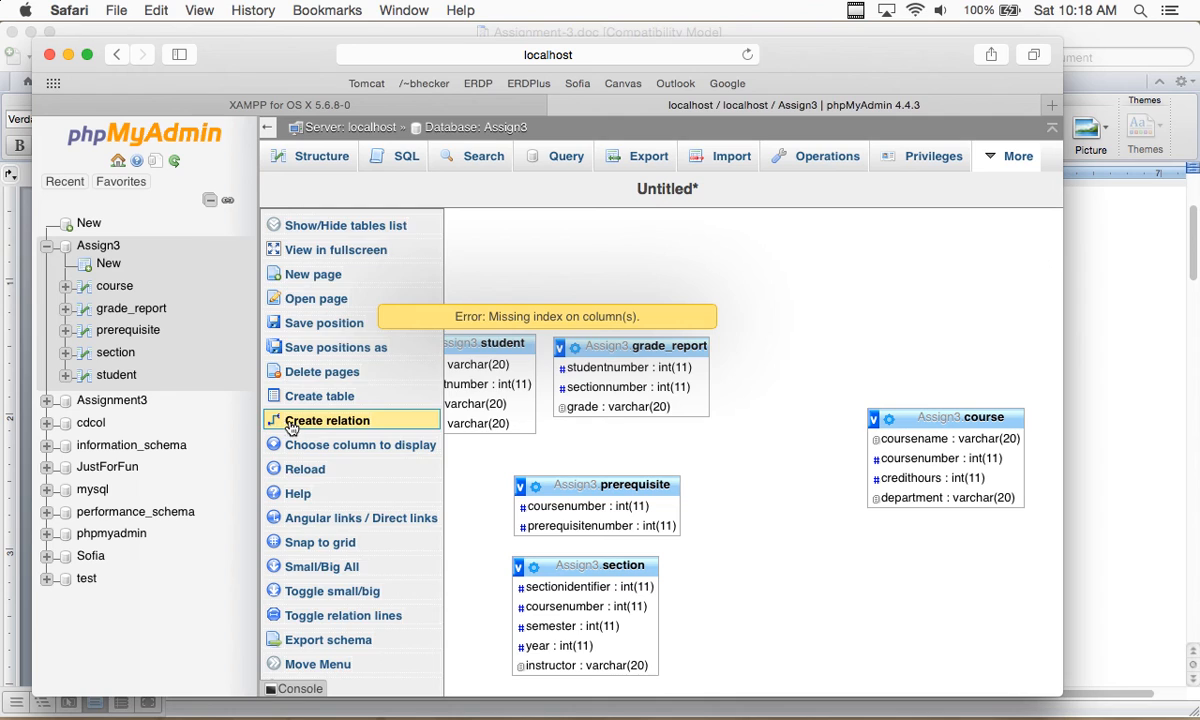
left_click(501, 385)
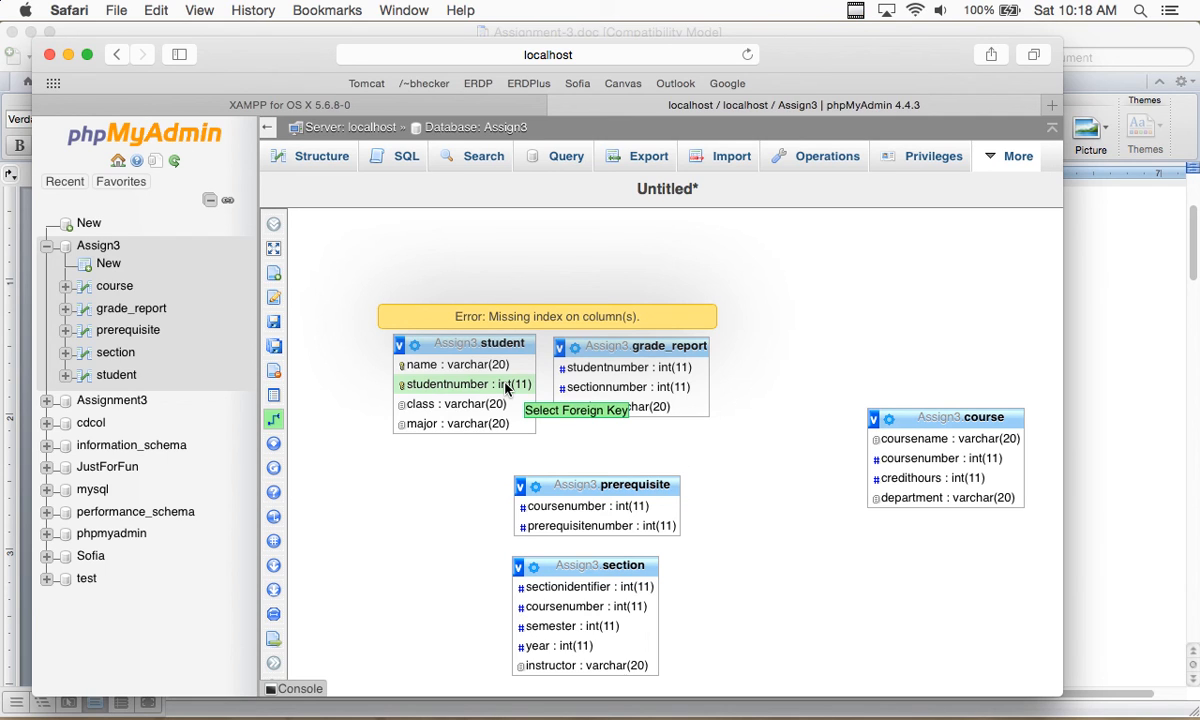
left_click(609, 369)
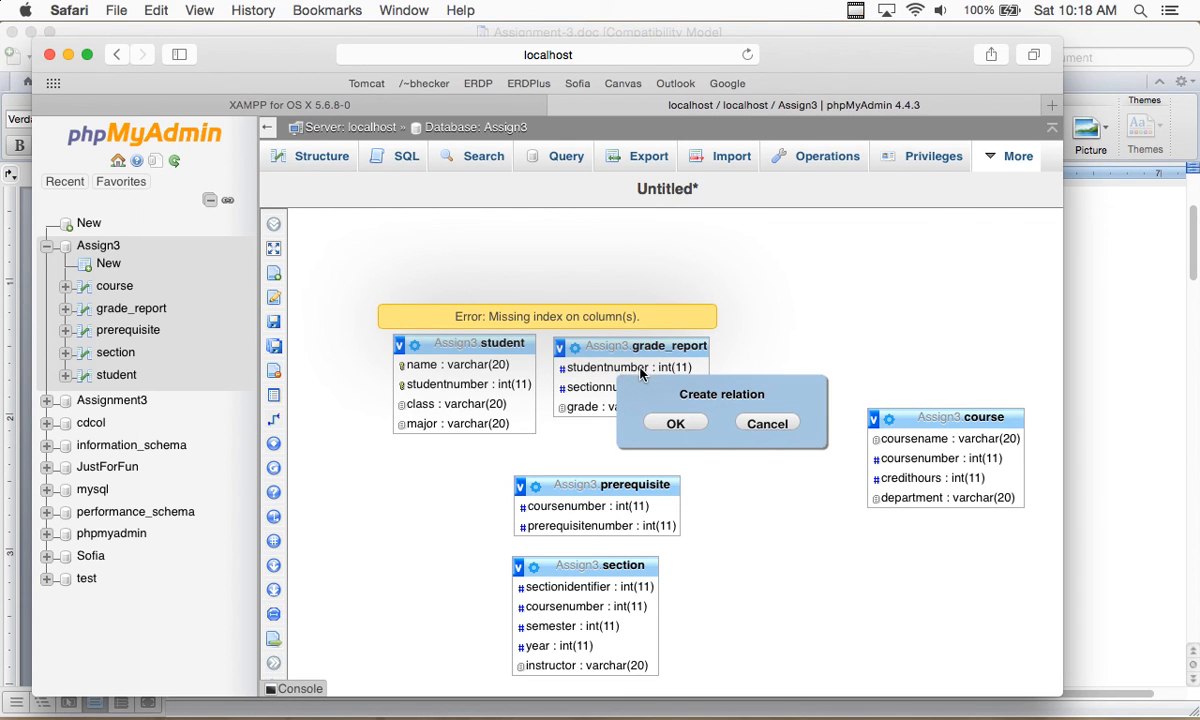
left_click(675, 424)
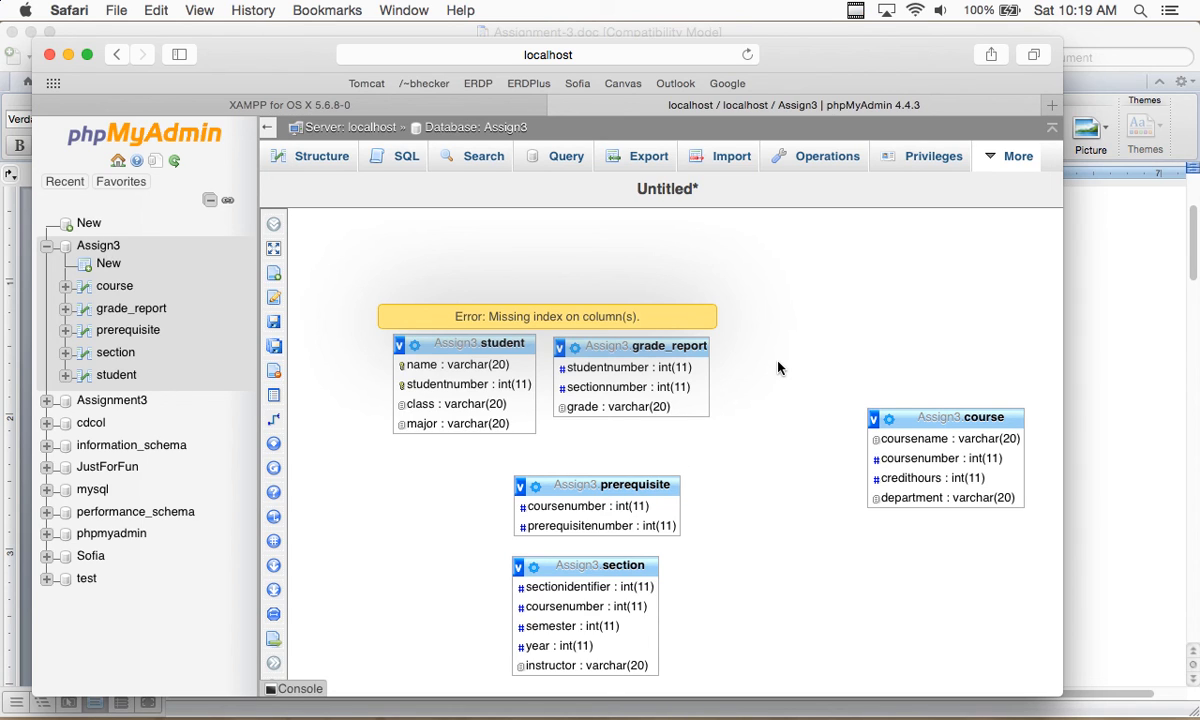
Make studentnumber the primary key of the grade_report table
left_click(130, 308)
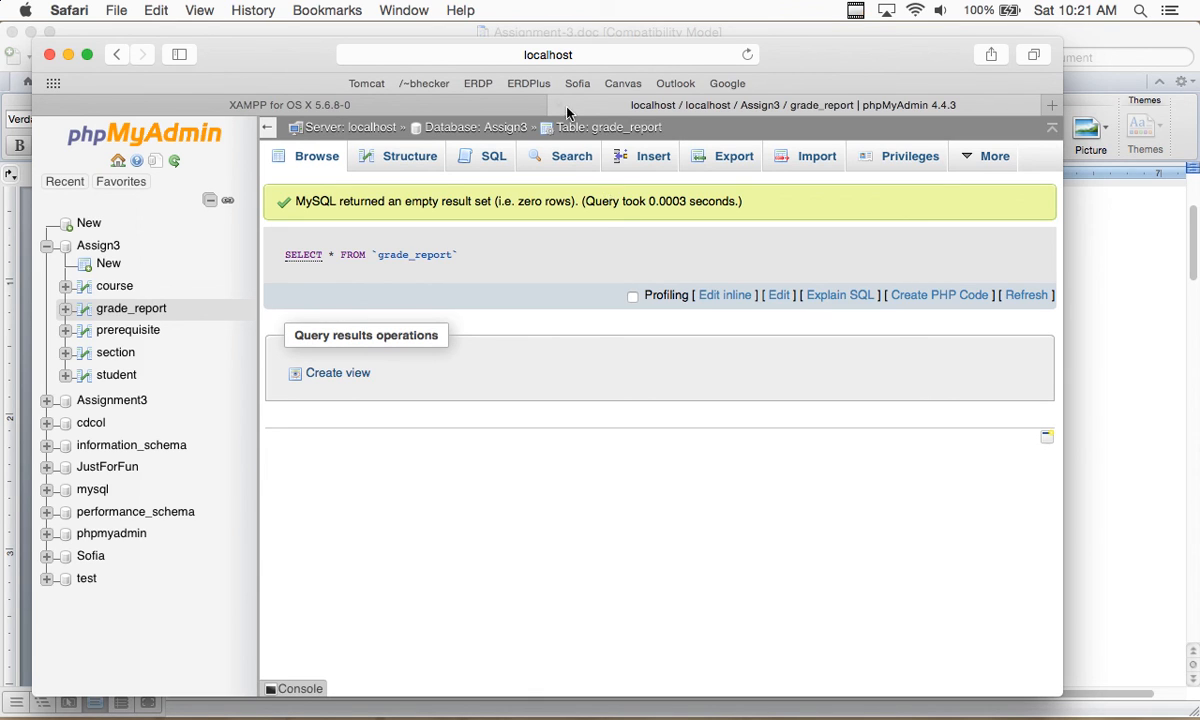
left_click(411, 161)
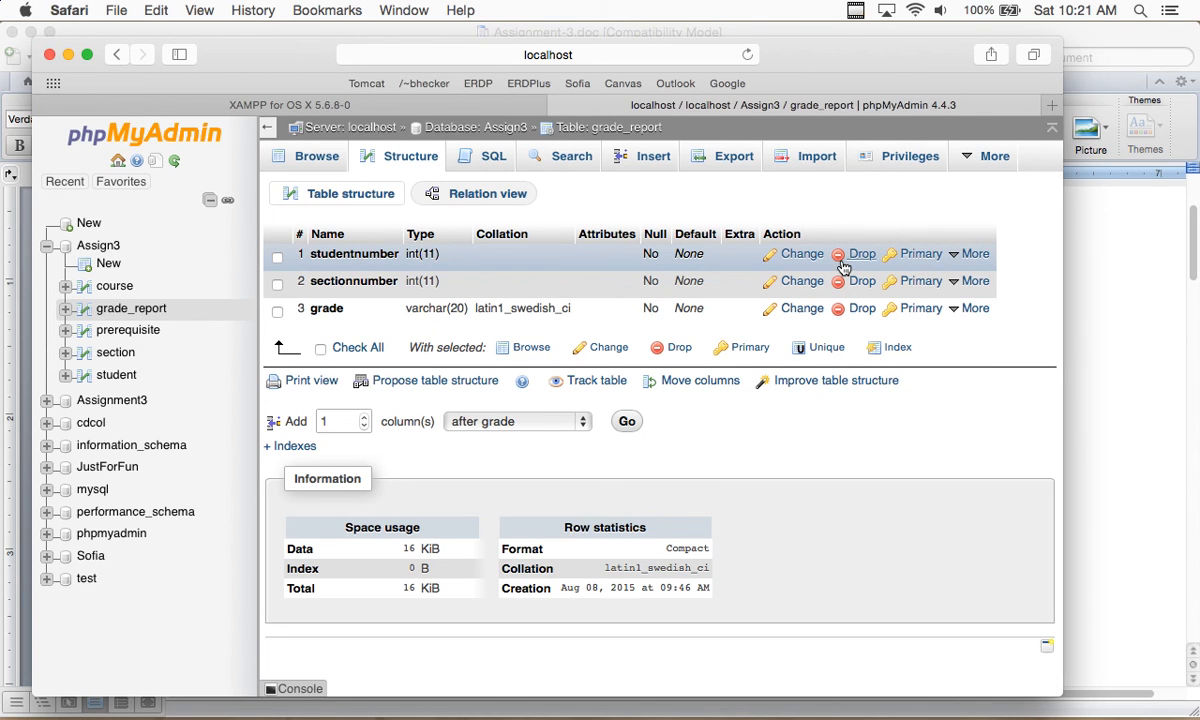
left_click(910, 260)
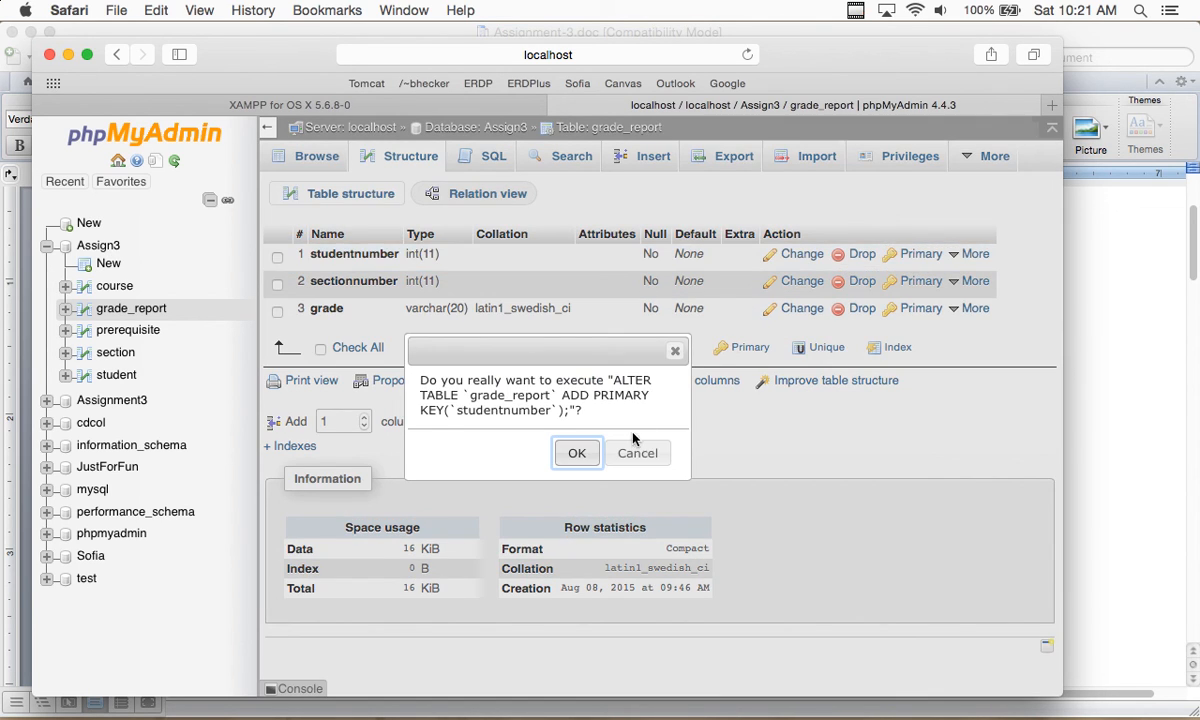
left_click(576, 453)
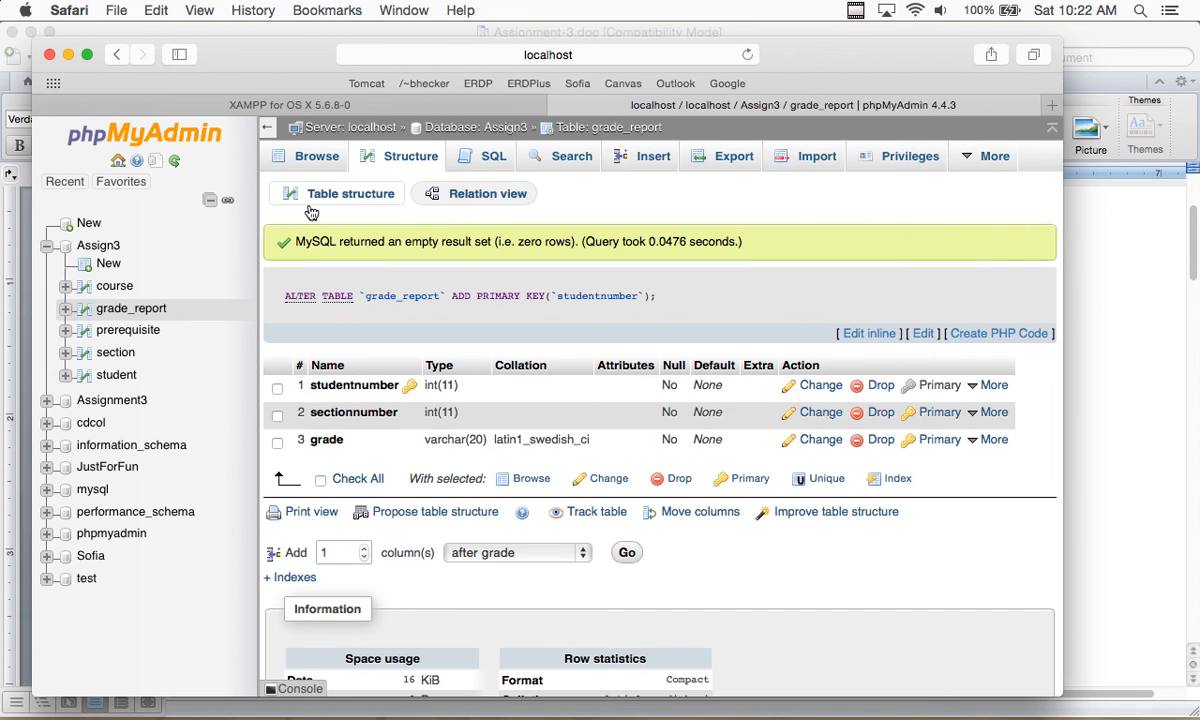
Reopen the Assign3 Designer and arrange the tables so student and grade_report sit side by side, clear of the others
left_click(105, 246)
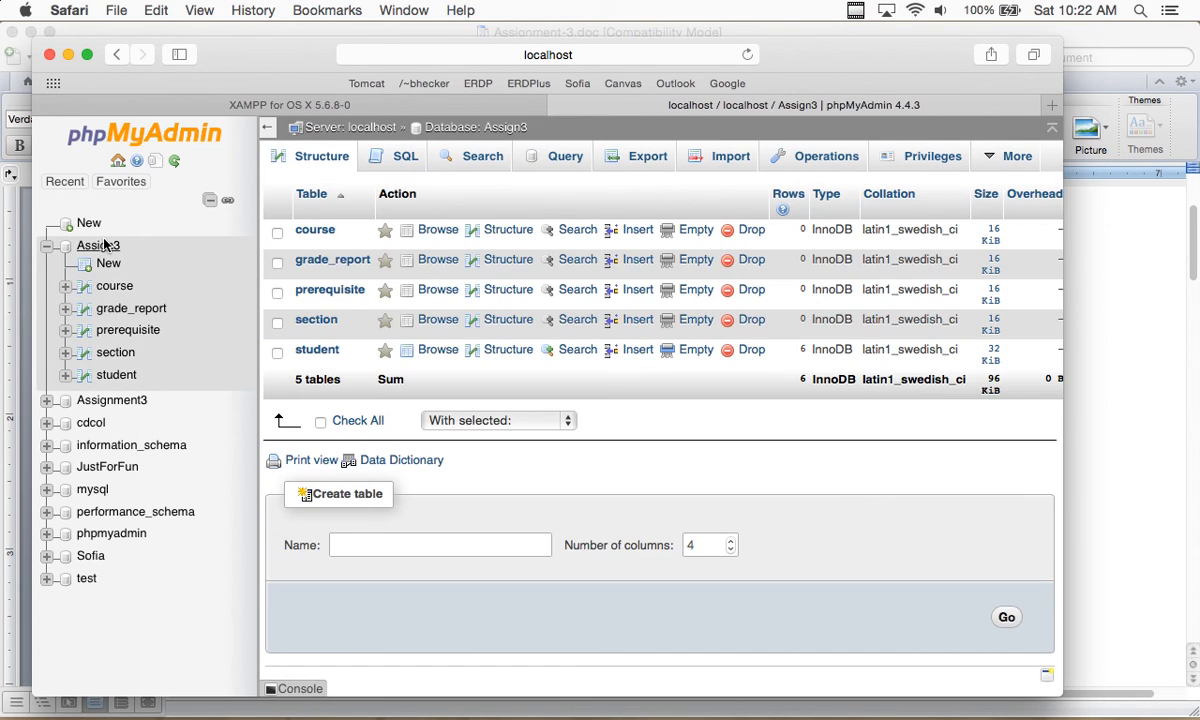
mouse_move(998, 163)
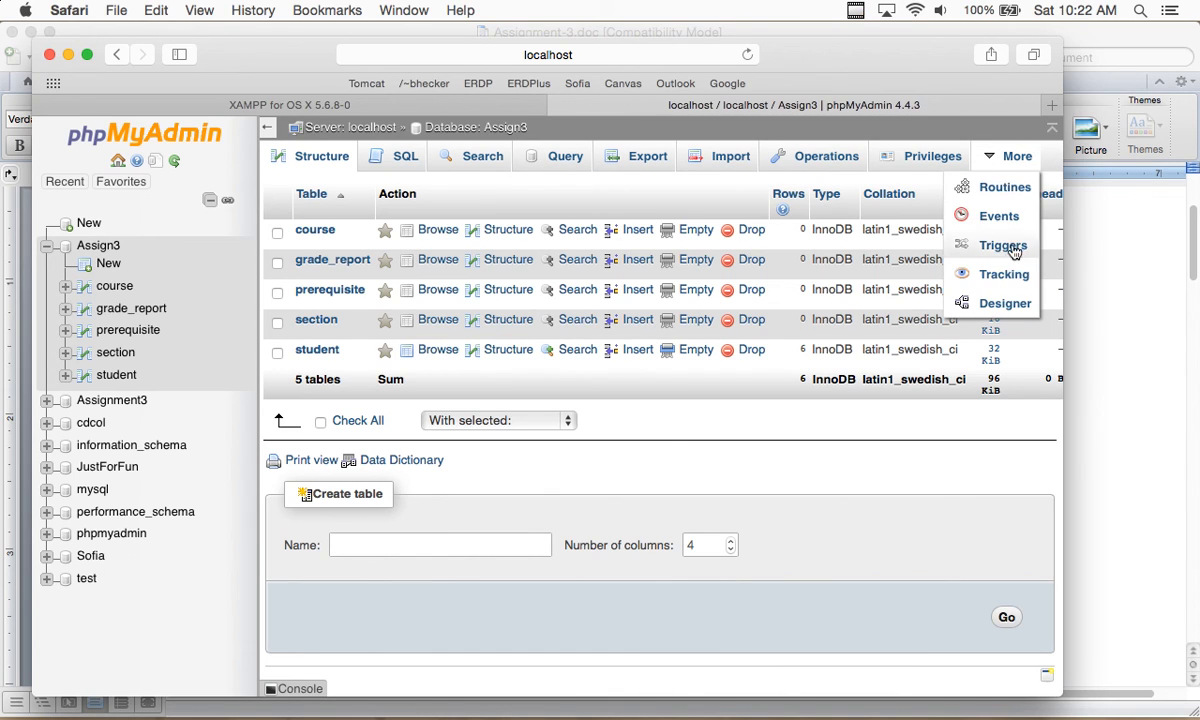
left_click(999, 302)
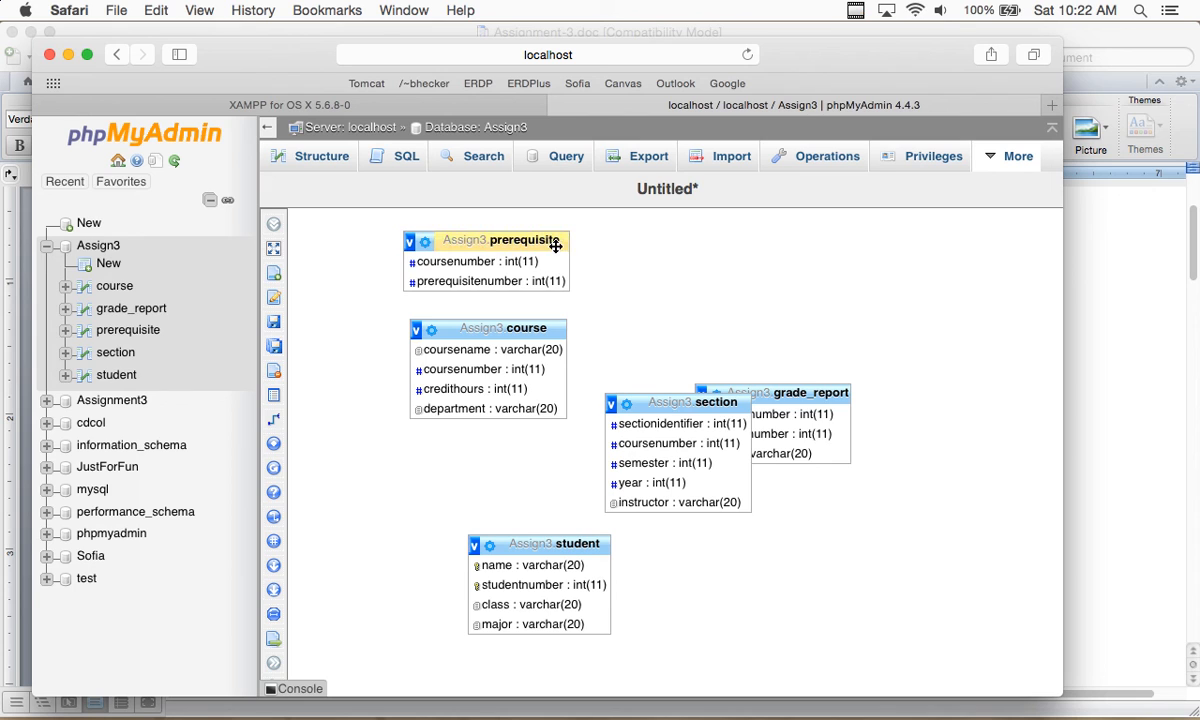
left_click_drag(545, 243, 900, 266)
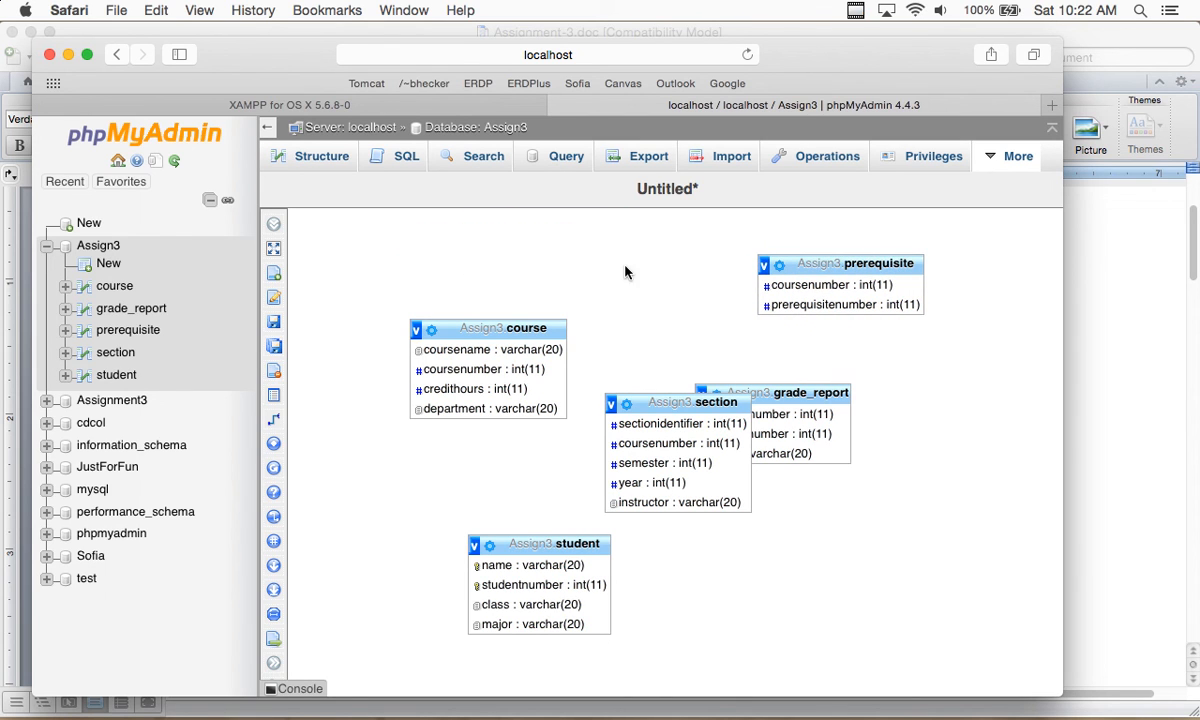
left_click_drag(509, 330, 854, 581)
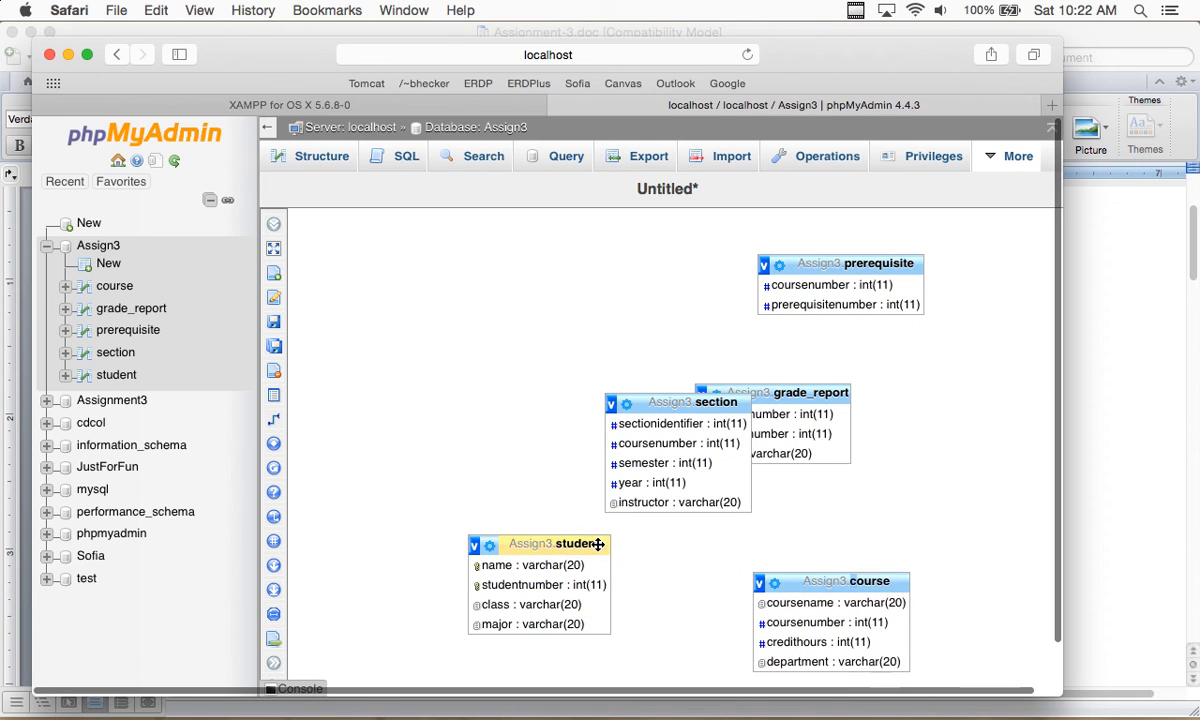
left_click_drag(599, 543, 486, 256)
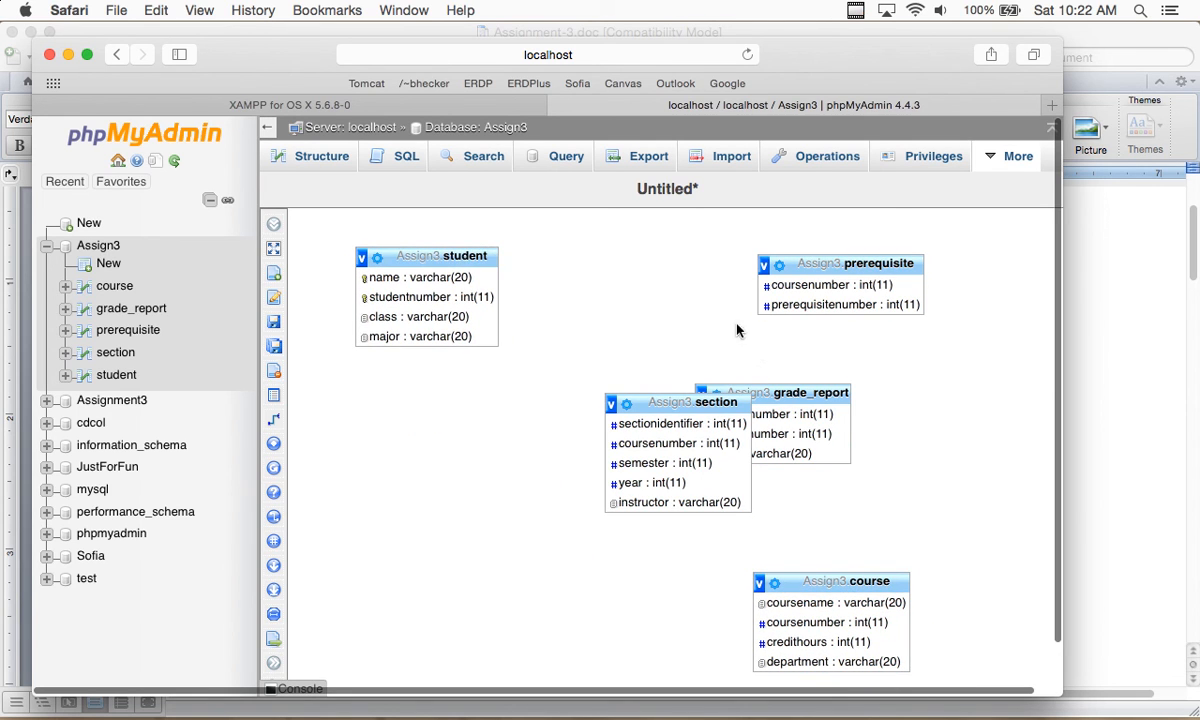
left_click_drag(791, 383, 626, 270)
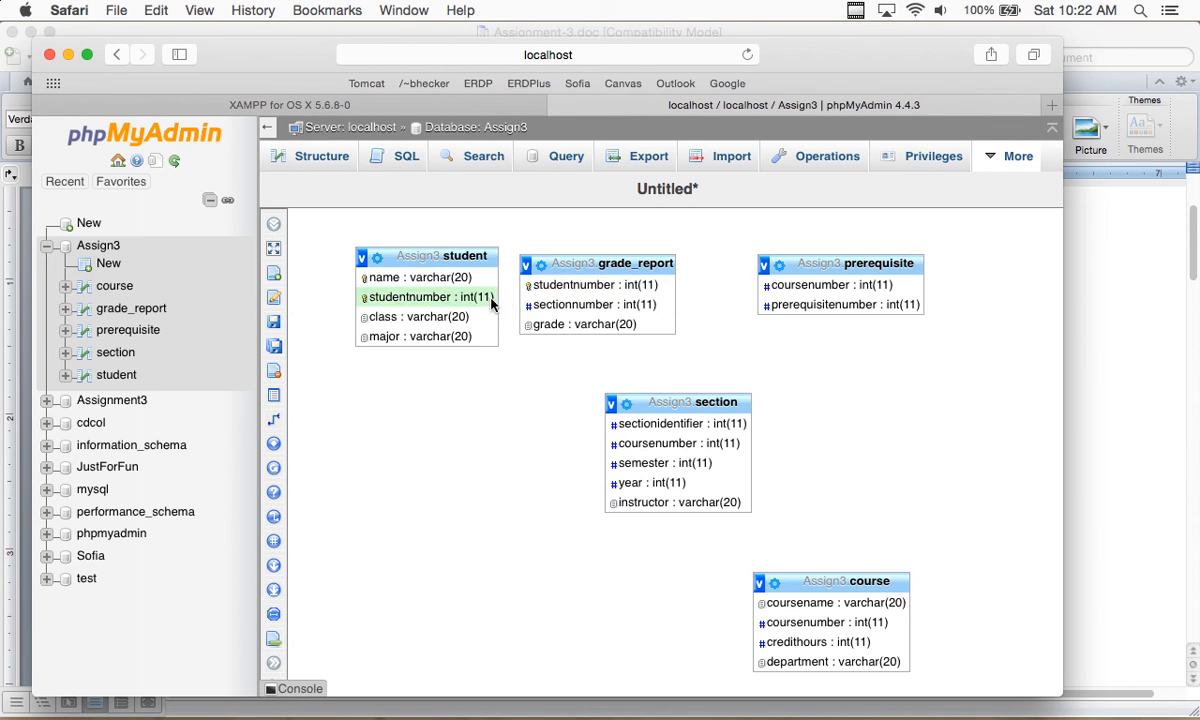
mouse_move(480, 258)
left_mouse_down()
mouse_move(452, 251)
mouse_move(465, 252)
left_mouse_up()
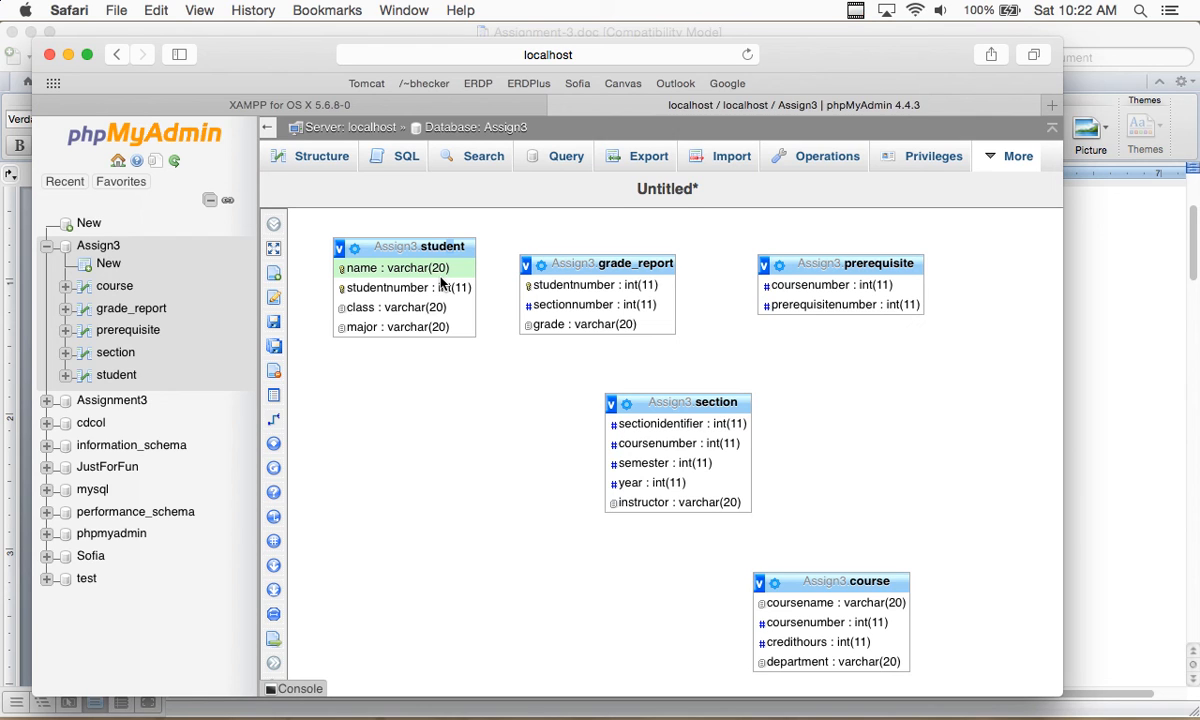
Create a foreign key relation from student's studentnumber to grade_report's studentnumber, with on delete RESTRICT and on update CASCADE
mouse_move(350, 300)
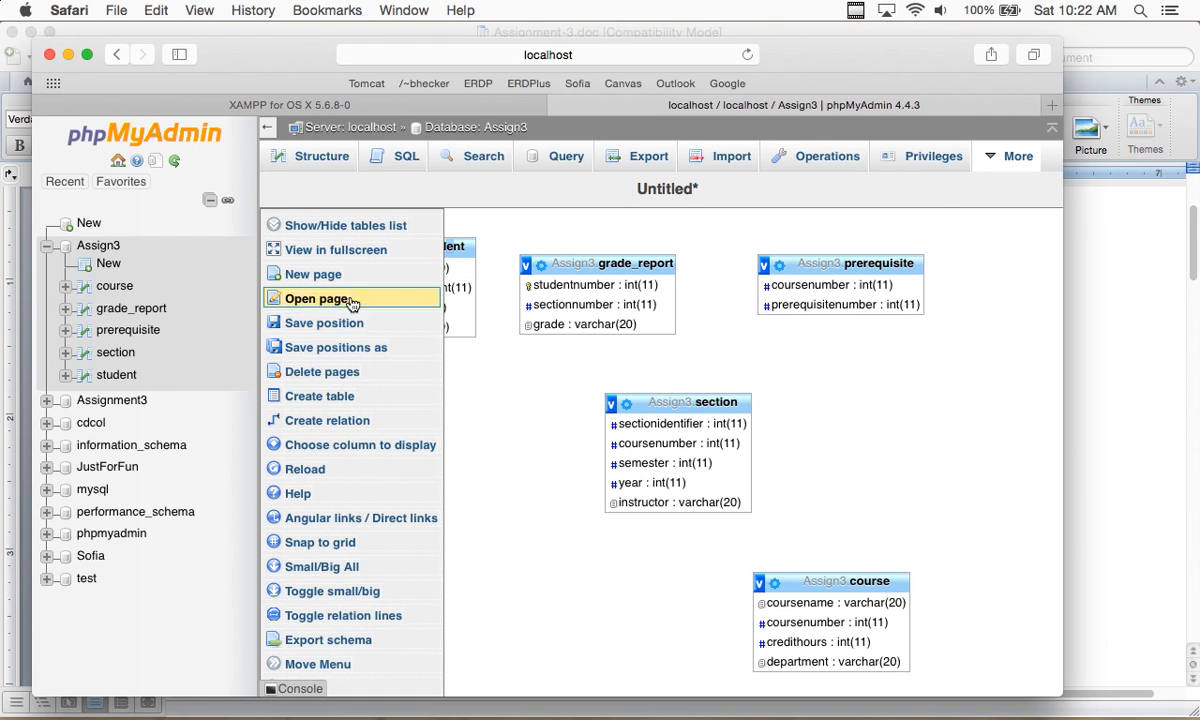
left_click(368, 425)
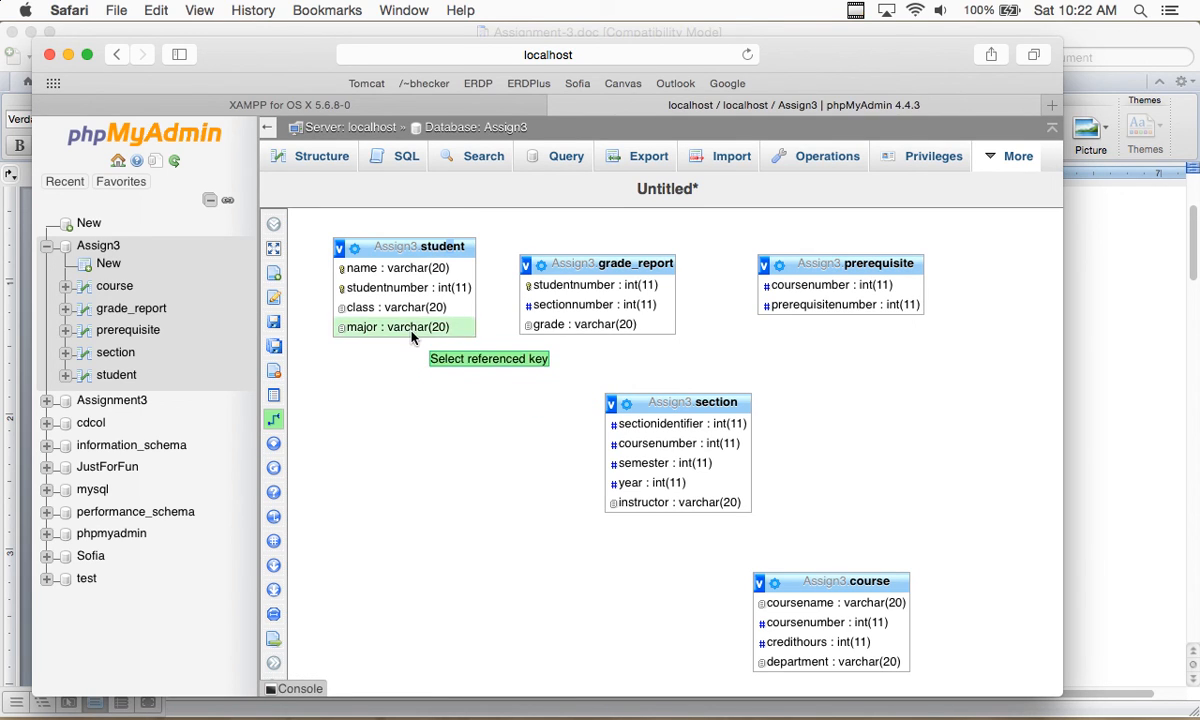
left_click(414, 297)
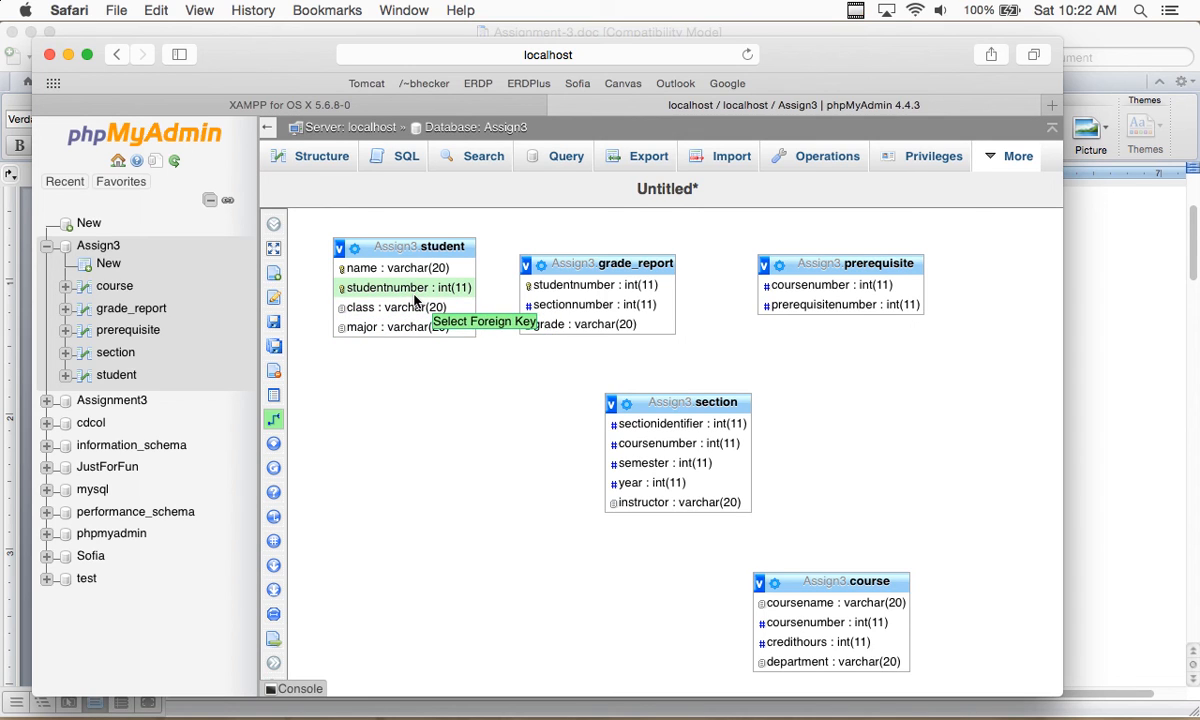
left_click(577, 288)
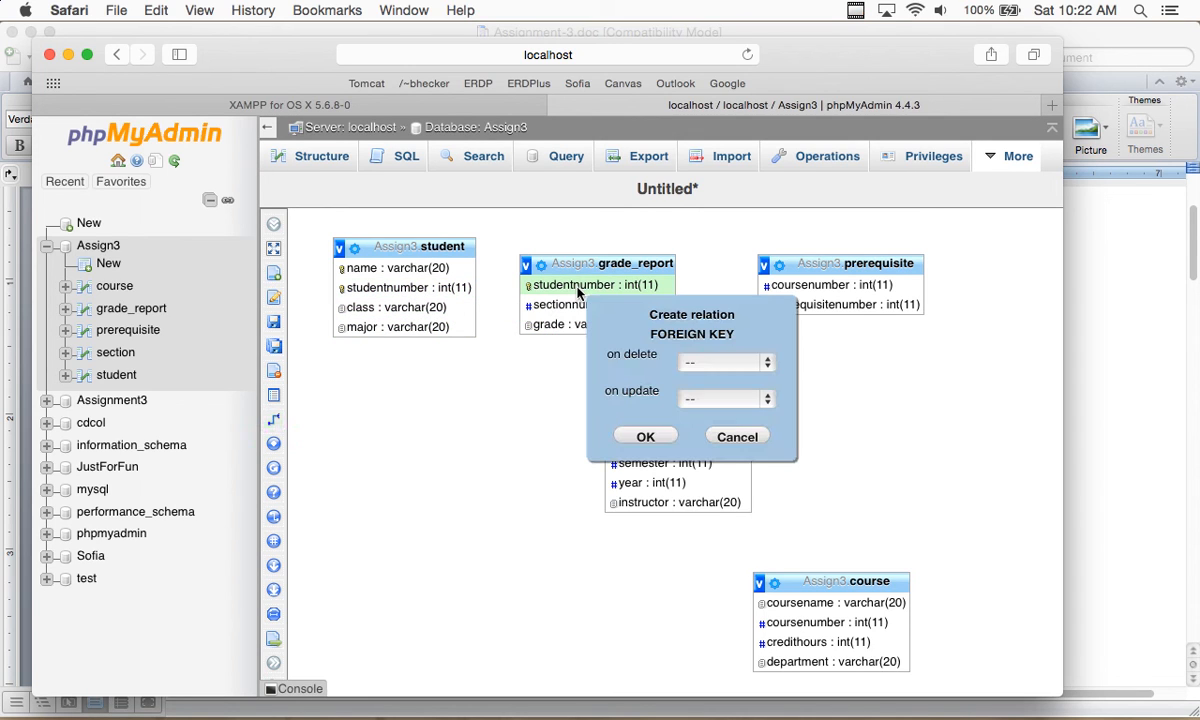
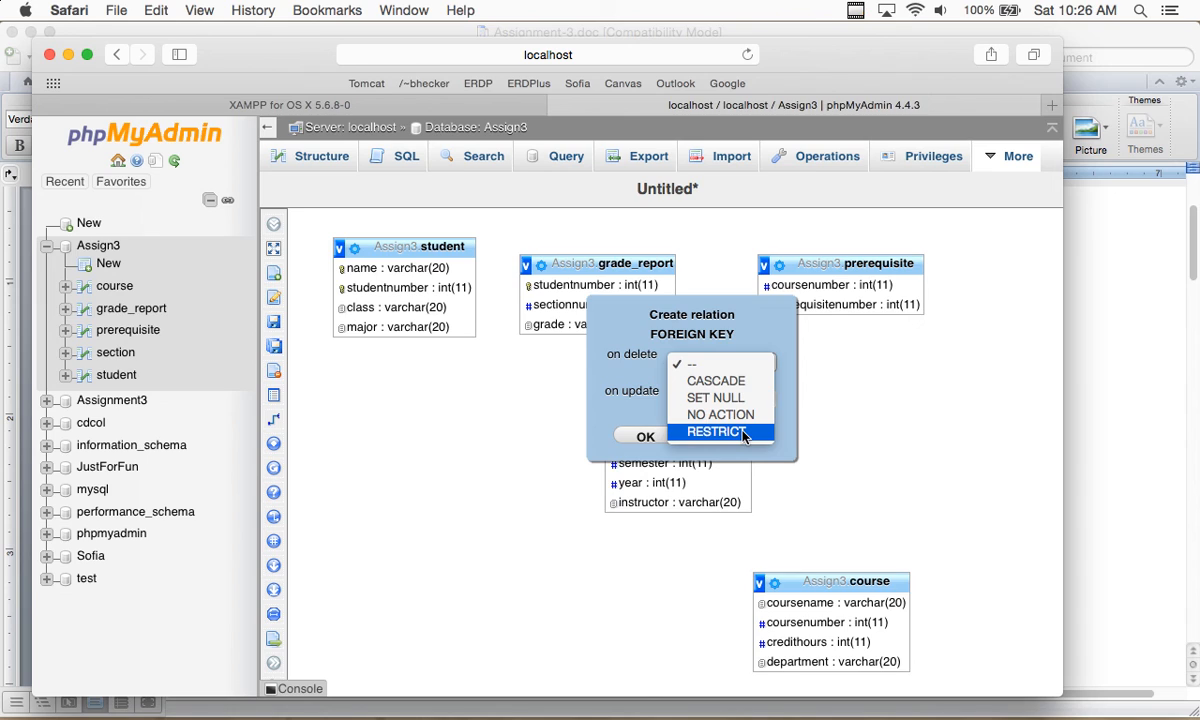
left_click(742, 432)
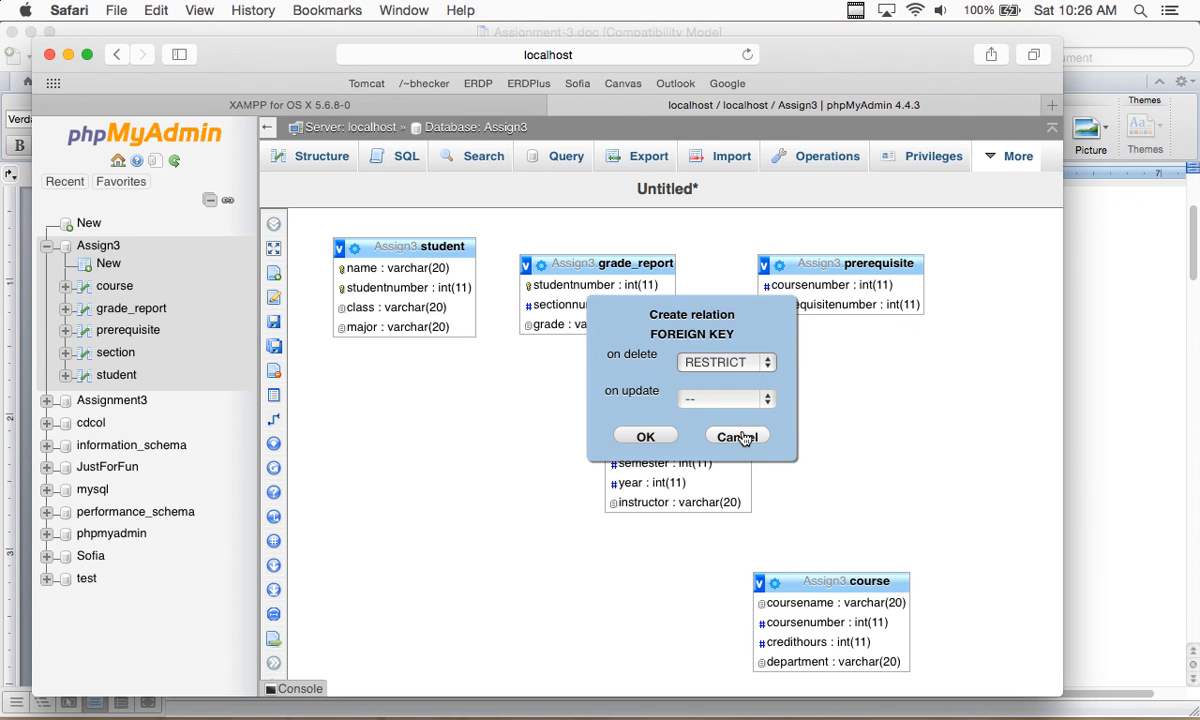
left_click(700, 399)
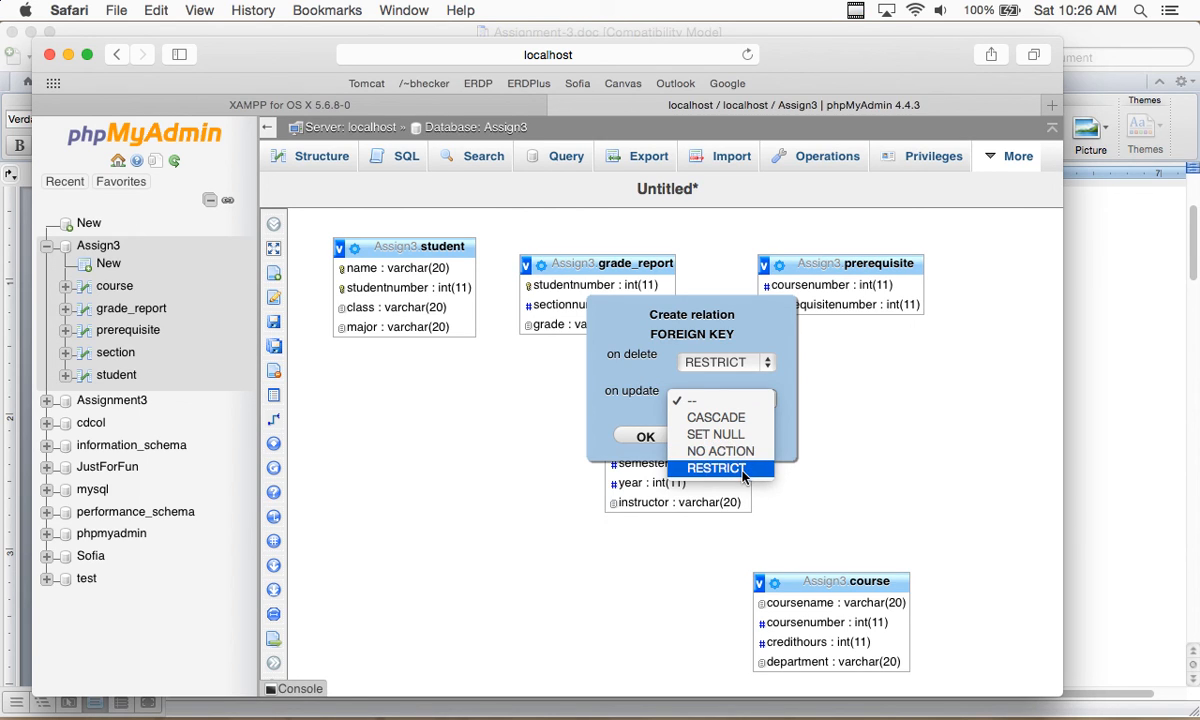
left_click(765, 418)
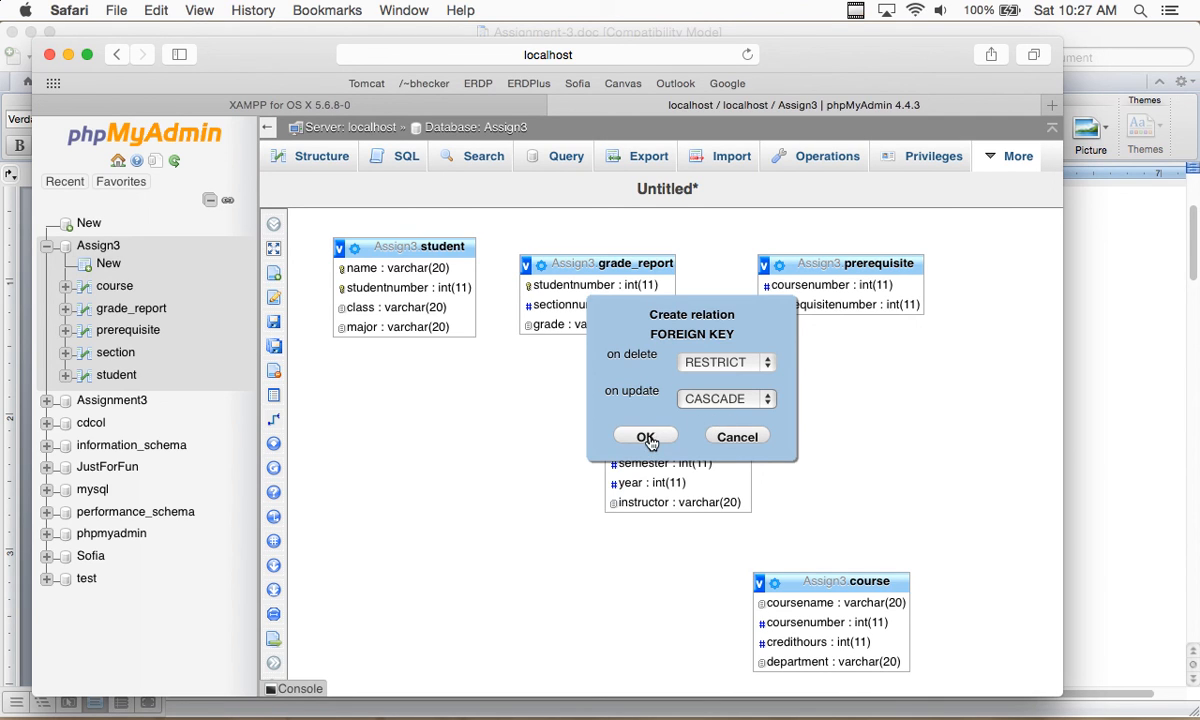
left_click(646, 437)
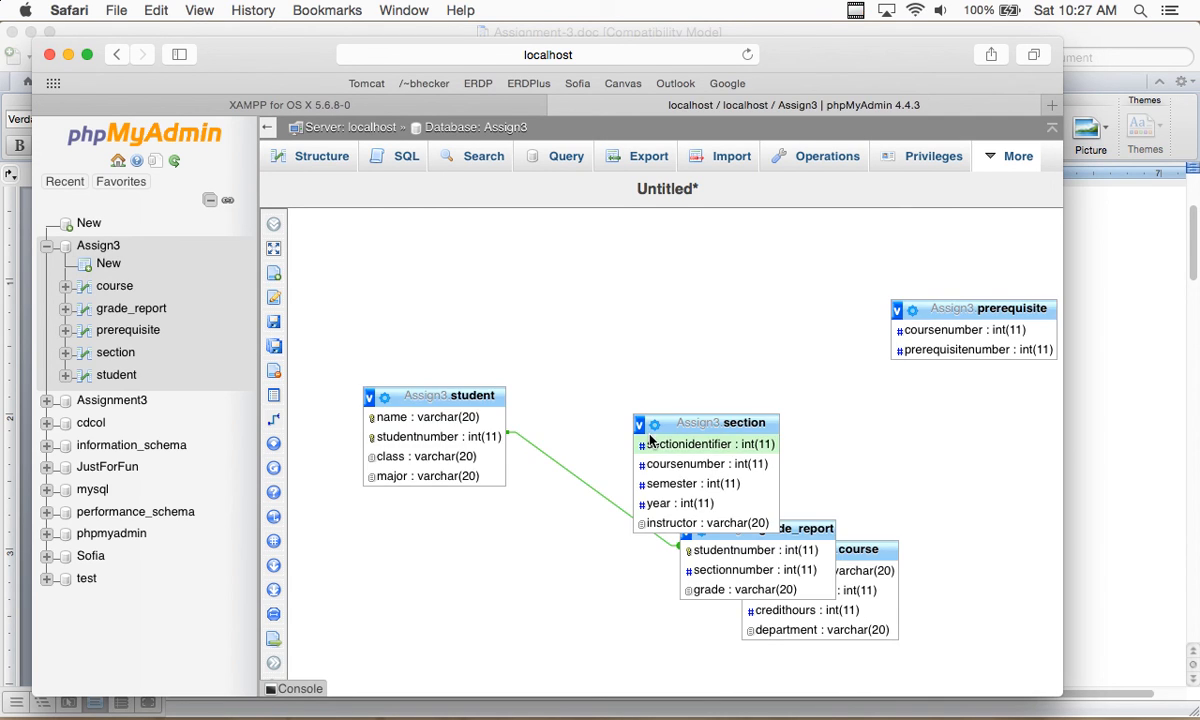
Rearrange the diagram with grade_report beside student and section above it, so the relation line is unobstructed
left_click_drag(672, 418, 672, 276)
left_click_drag(758, 528, 662, 430)
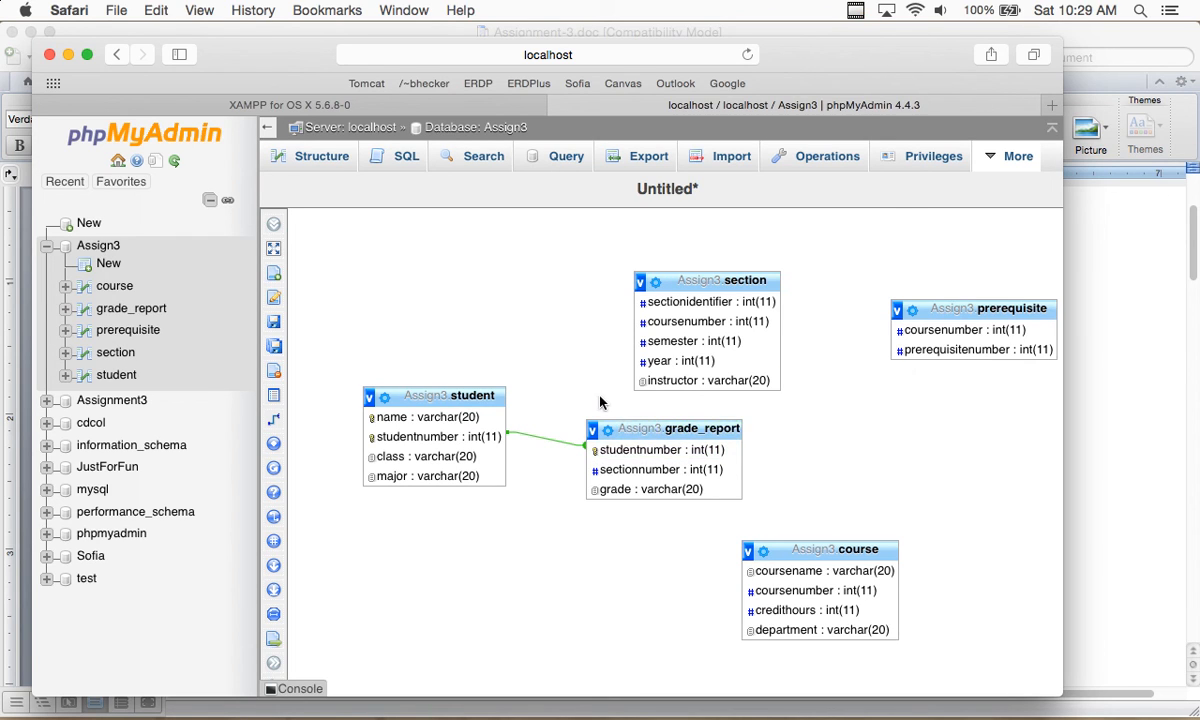
left_click_drag(770, 284, 802, 258)
left_click_drag(719, 428, 697, 397)
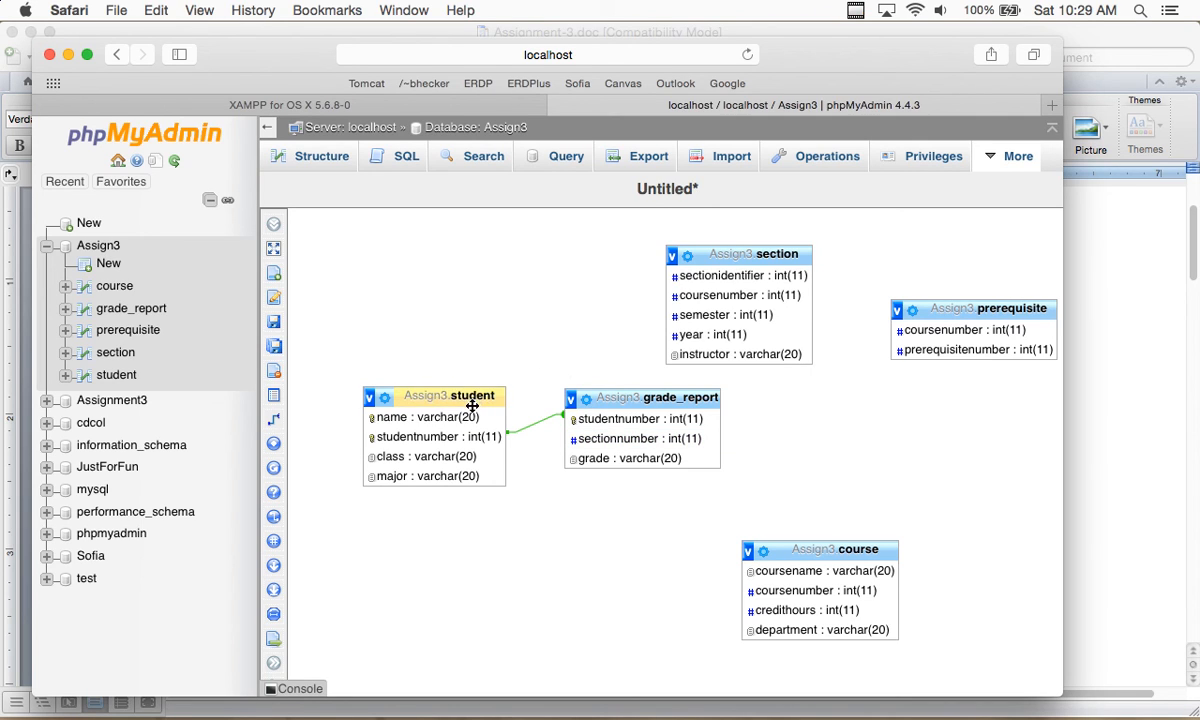
Check the studentnumber choices offered when inserting into grade_report against the rows of the student table
left_click(142, 310)
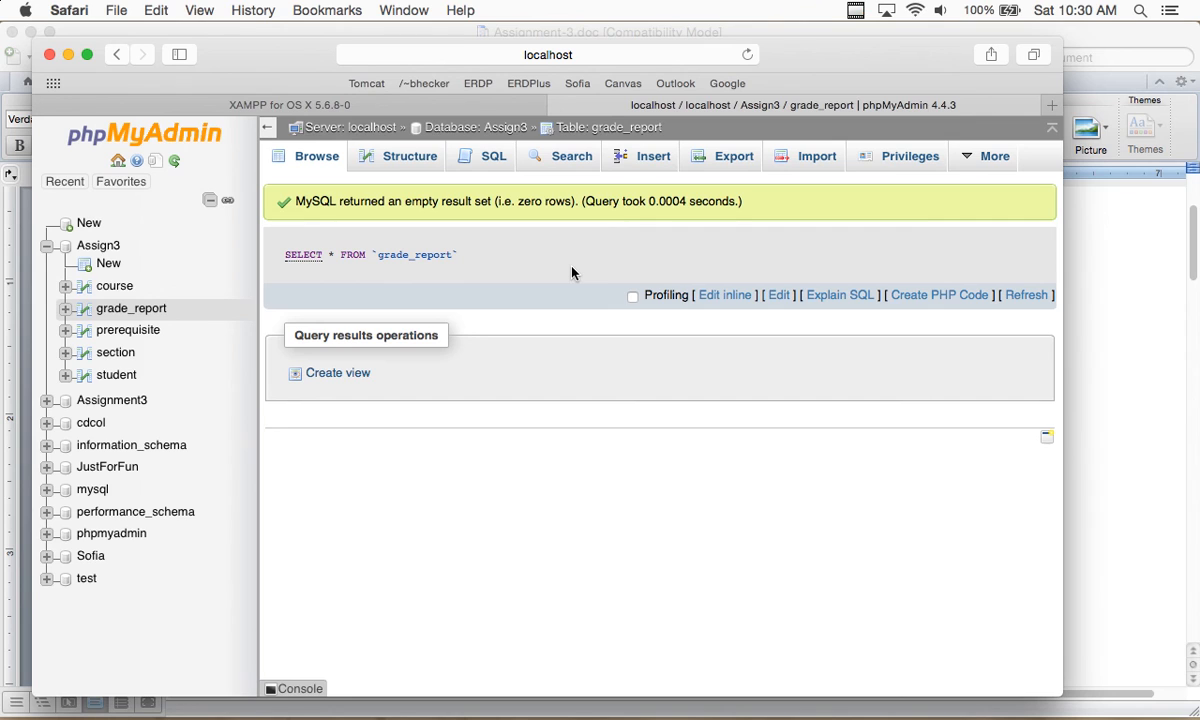
left_click(638, 162)
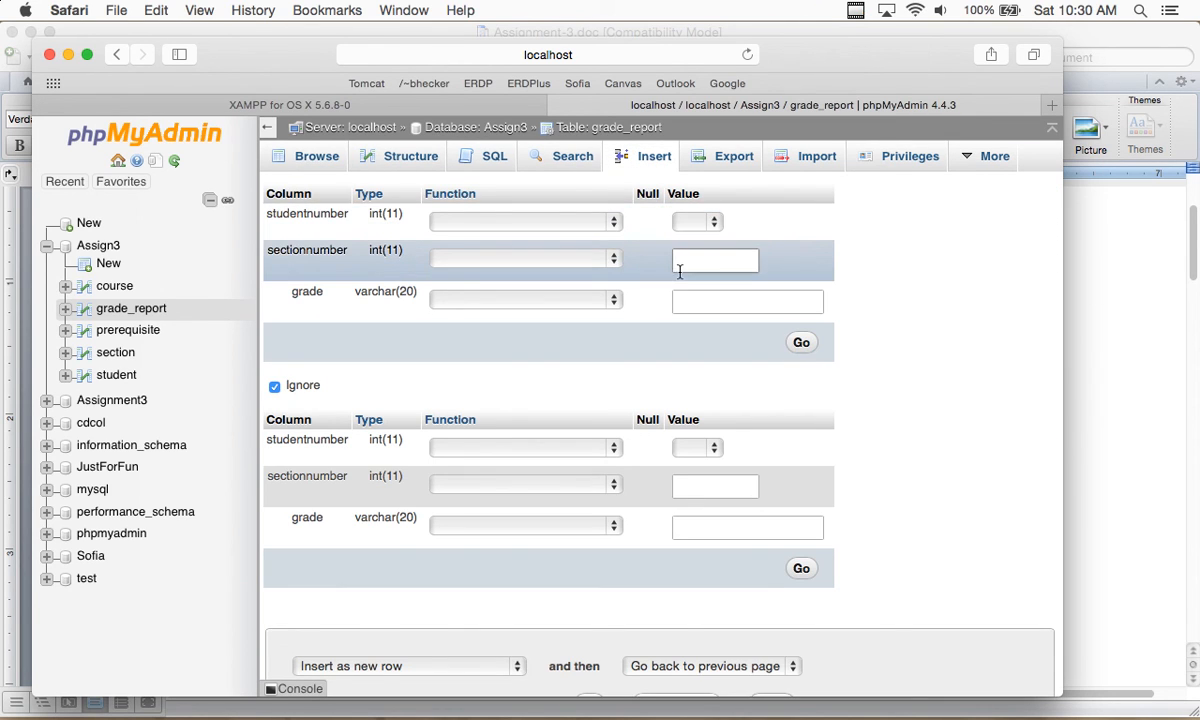
left_click(714, 224)
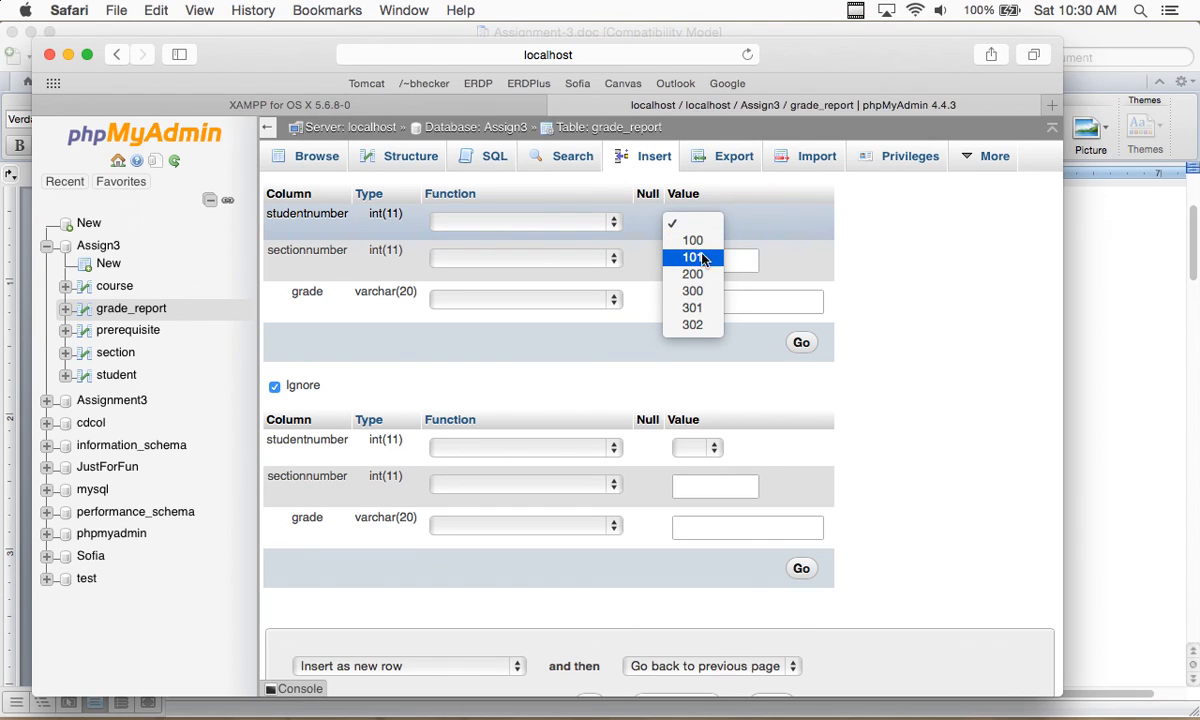
left_click(922, 287)
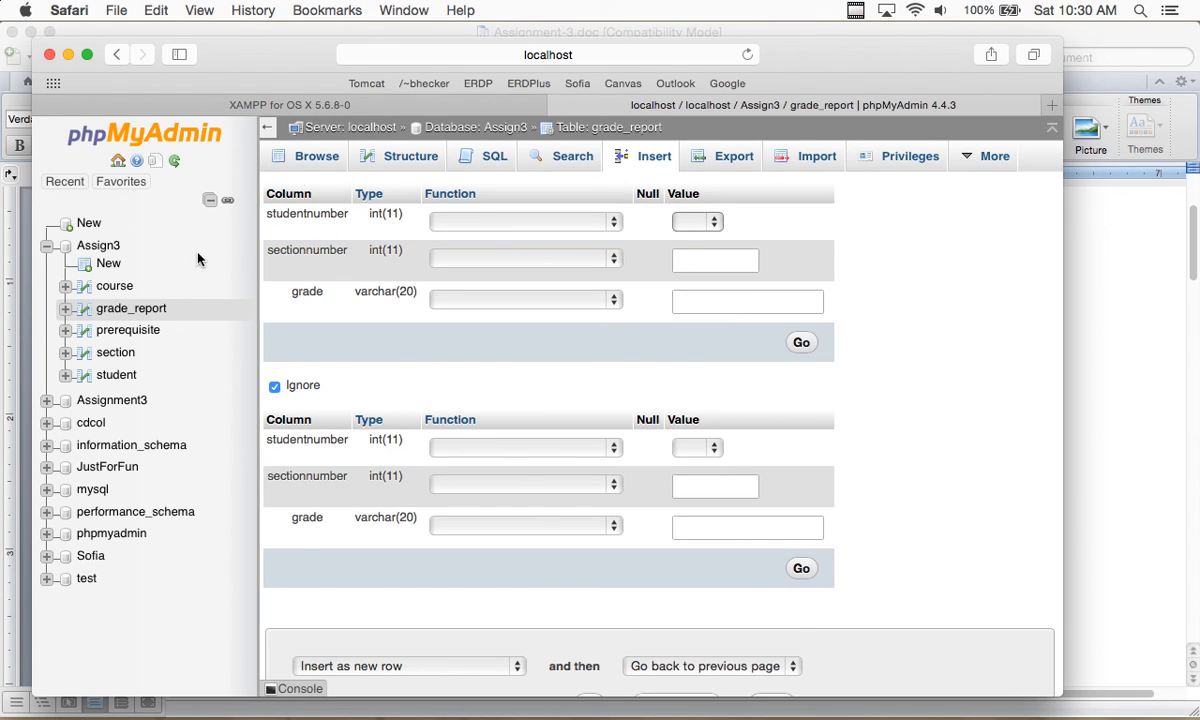
left_click(118, 375)
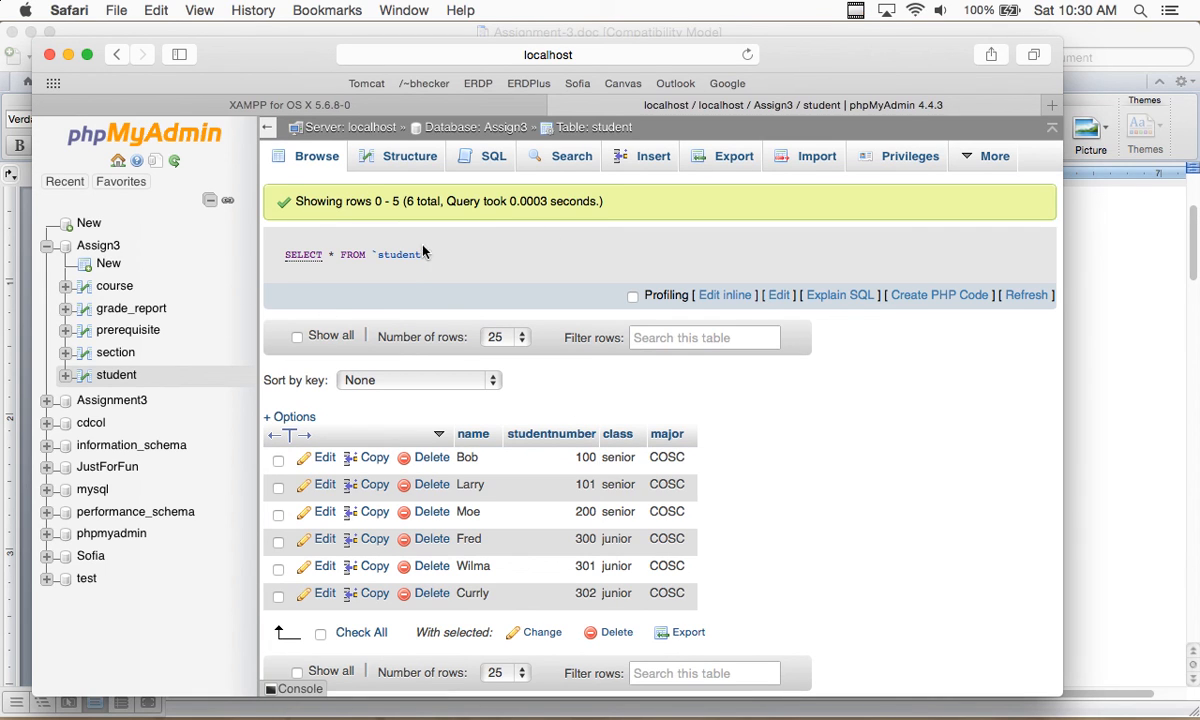
Insert a row into grade_report with studentnumber 100, sectionnumber 1 and grade A
left_click(135, 309)
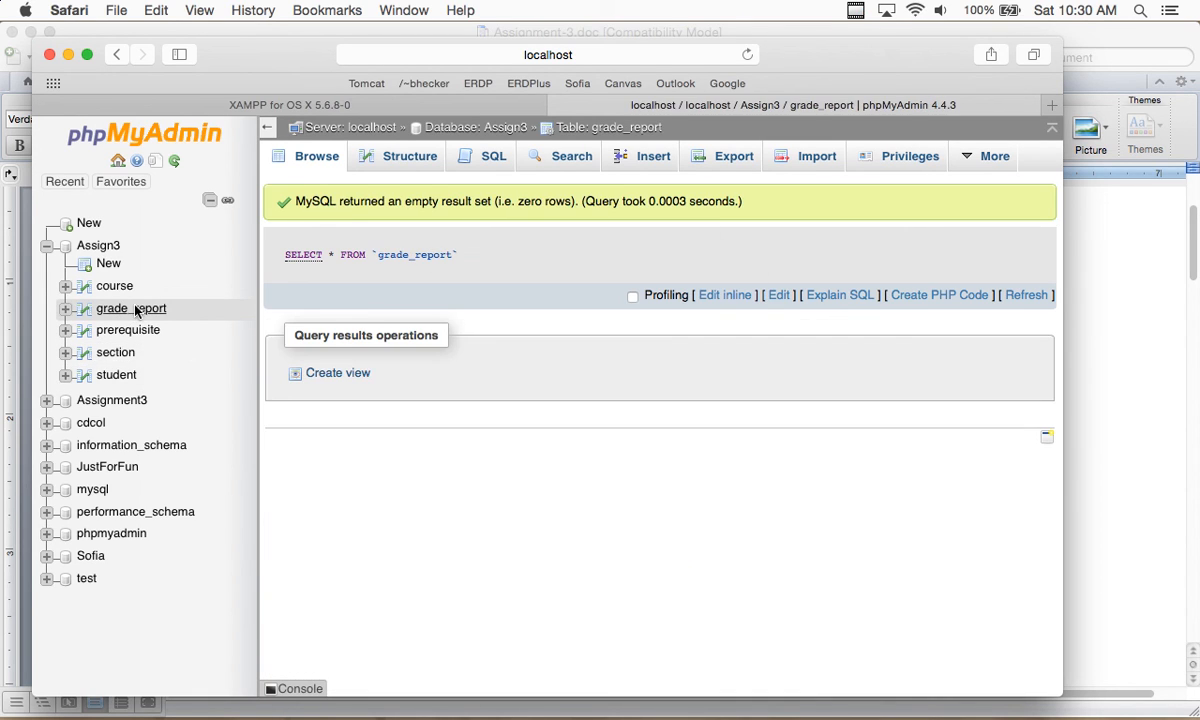
left_click(655, 157)
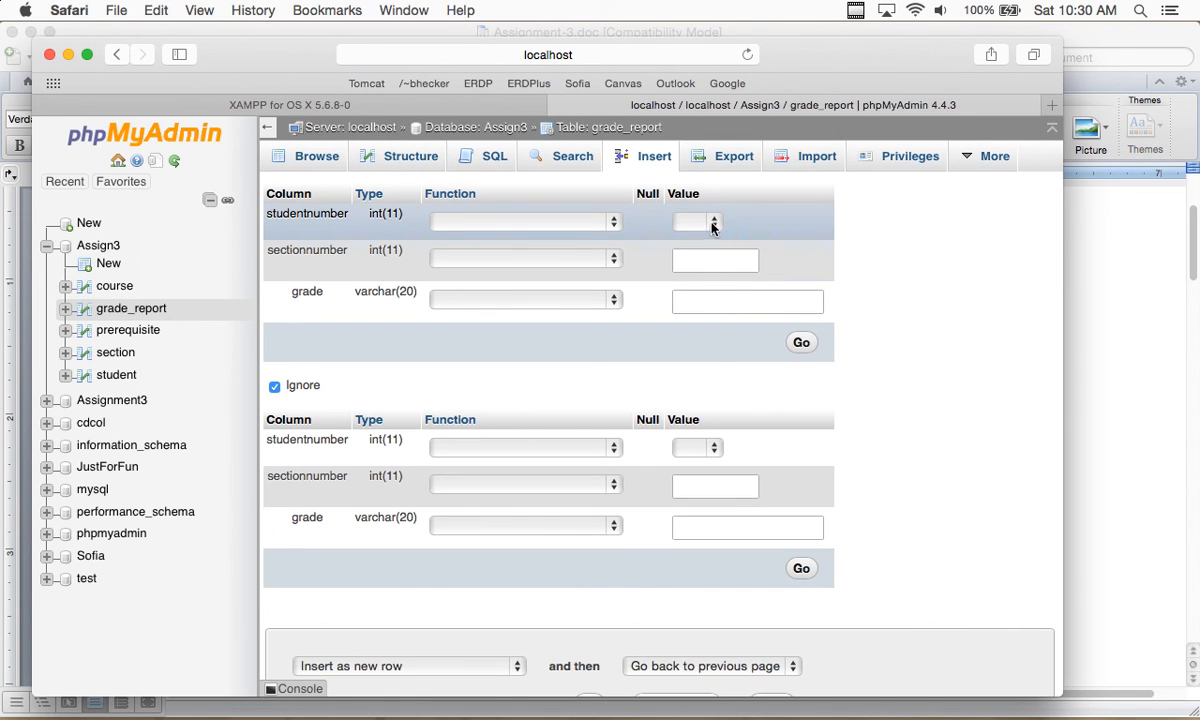
left_click(706, 223)
left_click(711, 236)
left_click(708, 263)
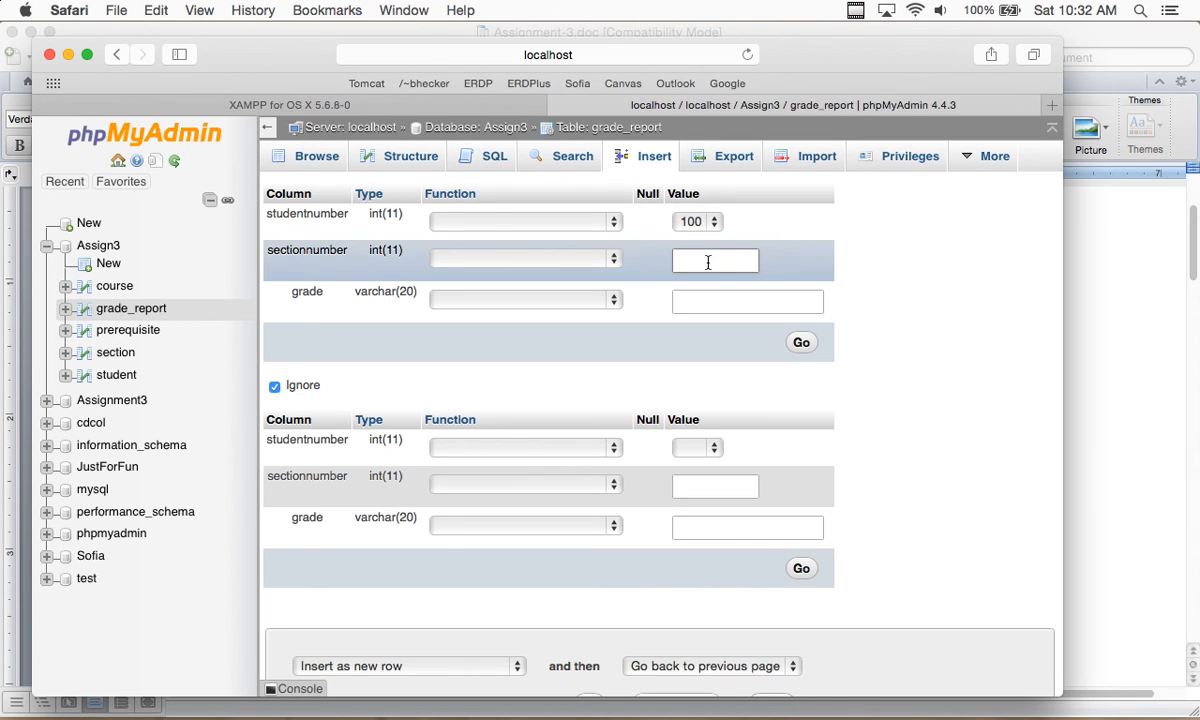
type("1")
left_click(718, 297)
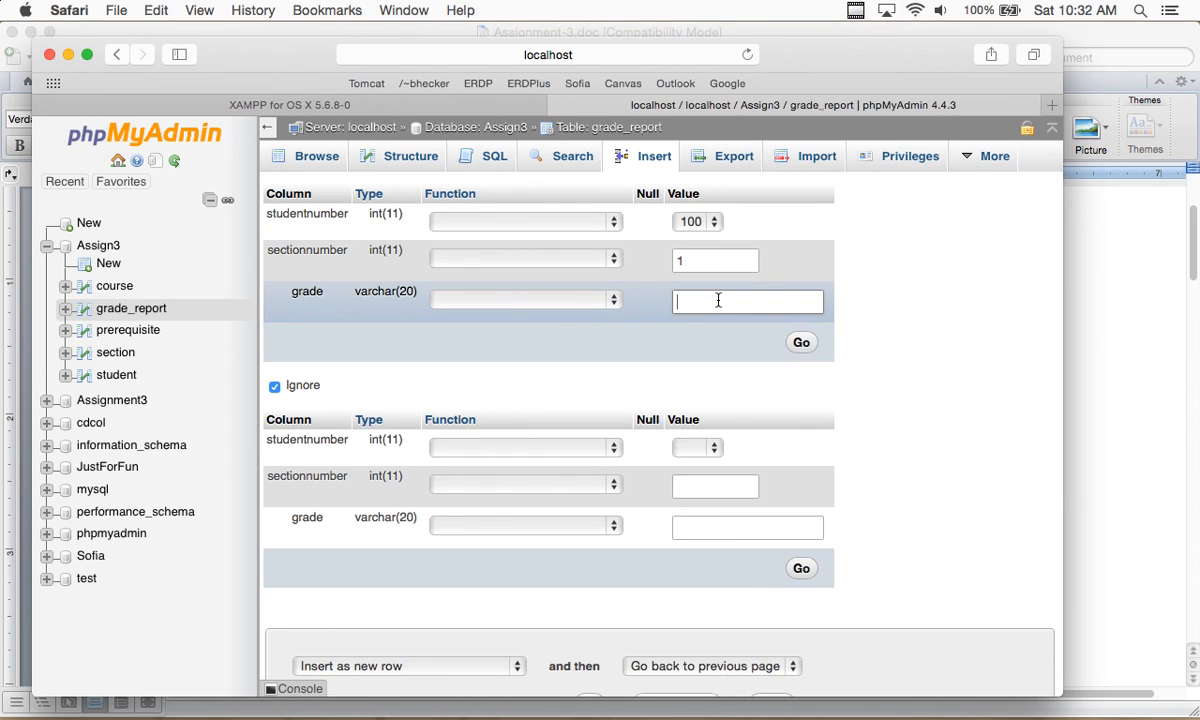
type("A")
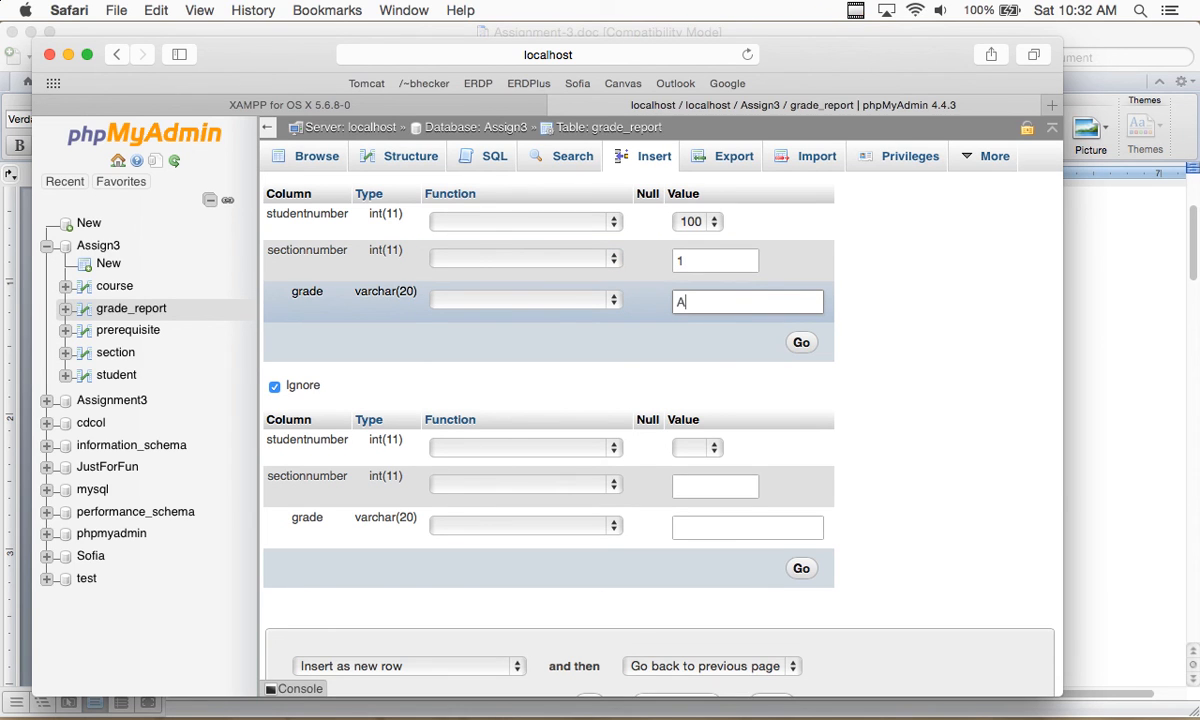
left_click(801, 342)
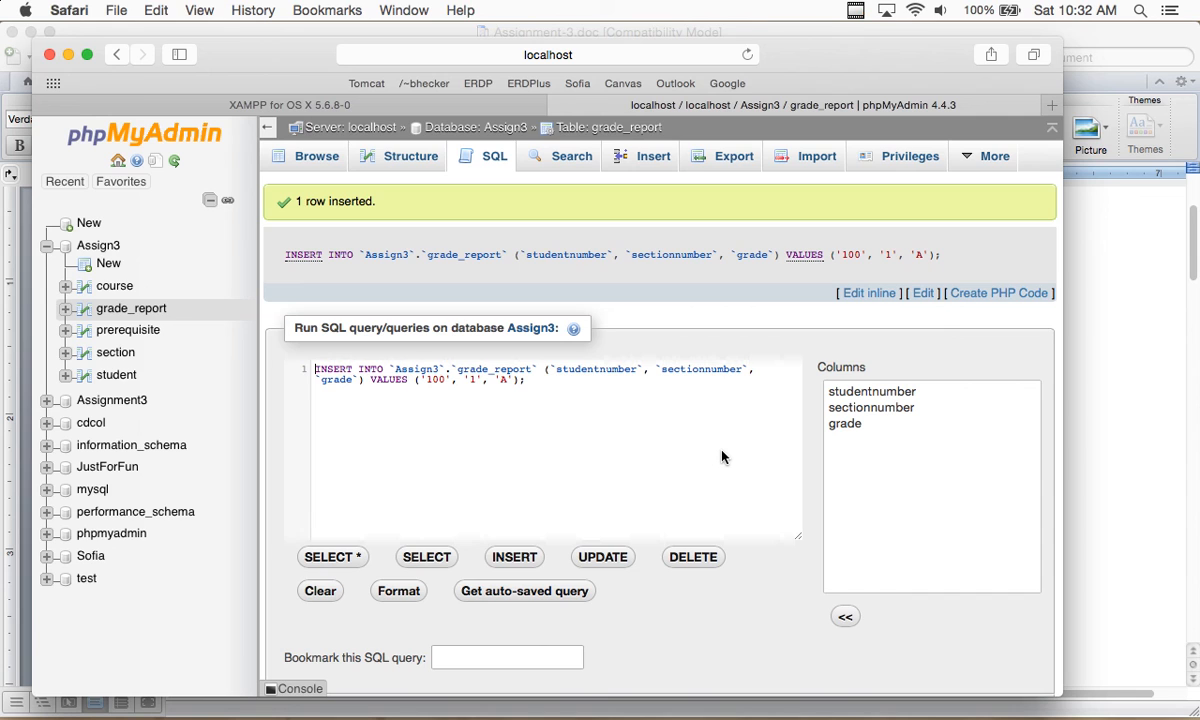
Copy the generated INSERT statement from the grade_report query editor to the clipboard
scroll(722, 456, "down", 2)
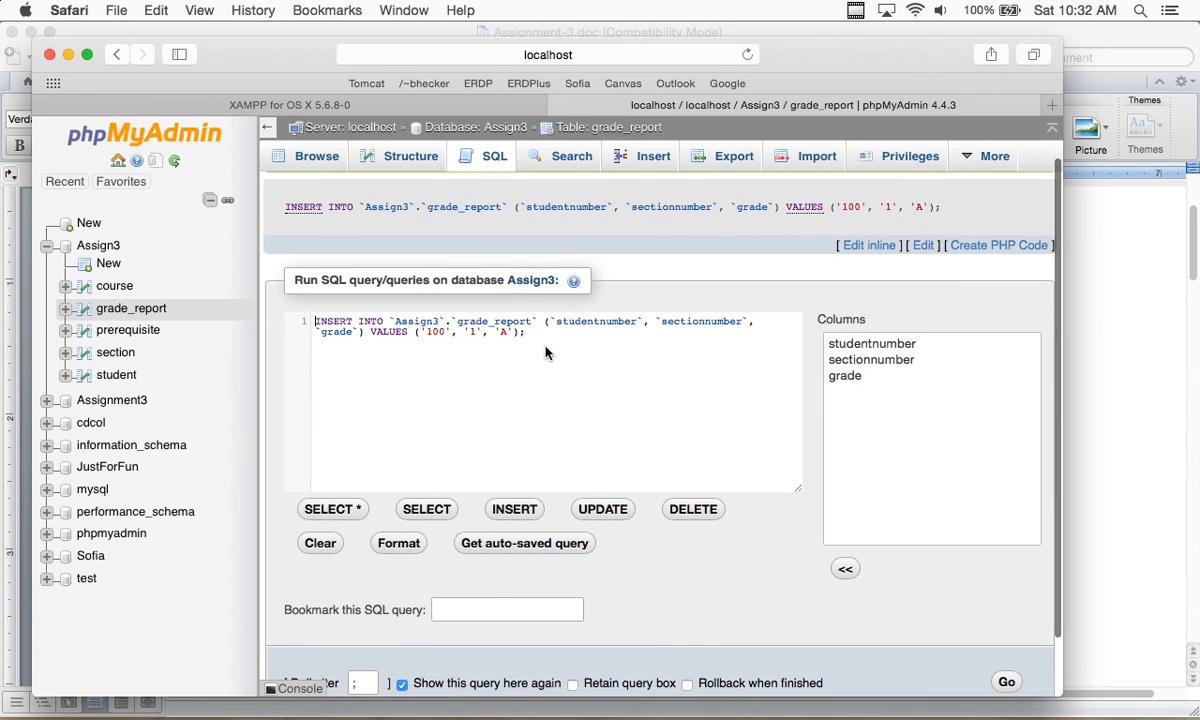
left_click_drag(539, 330, 295, 305)
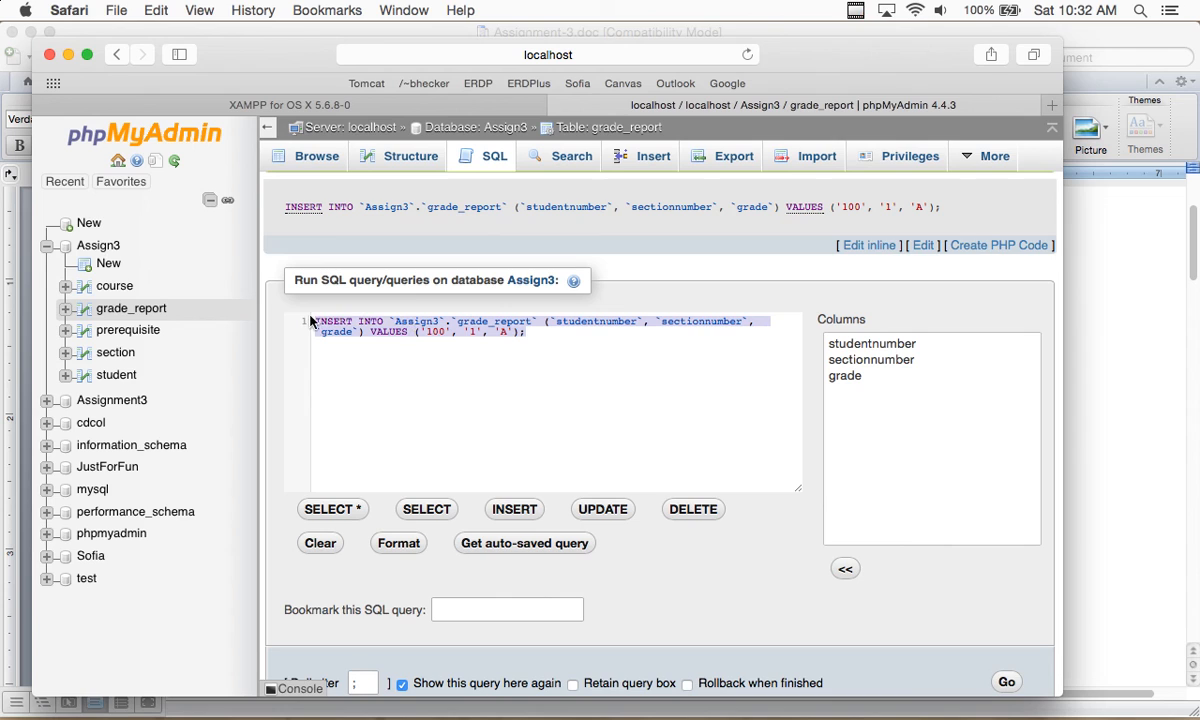
left_click(157, 12)
left_click(182, 94)
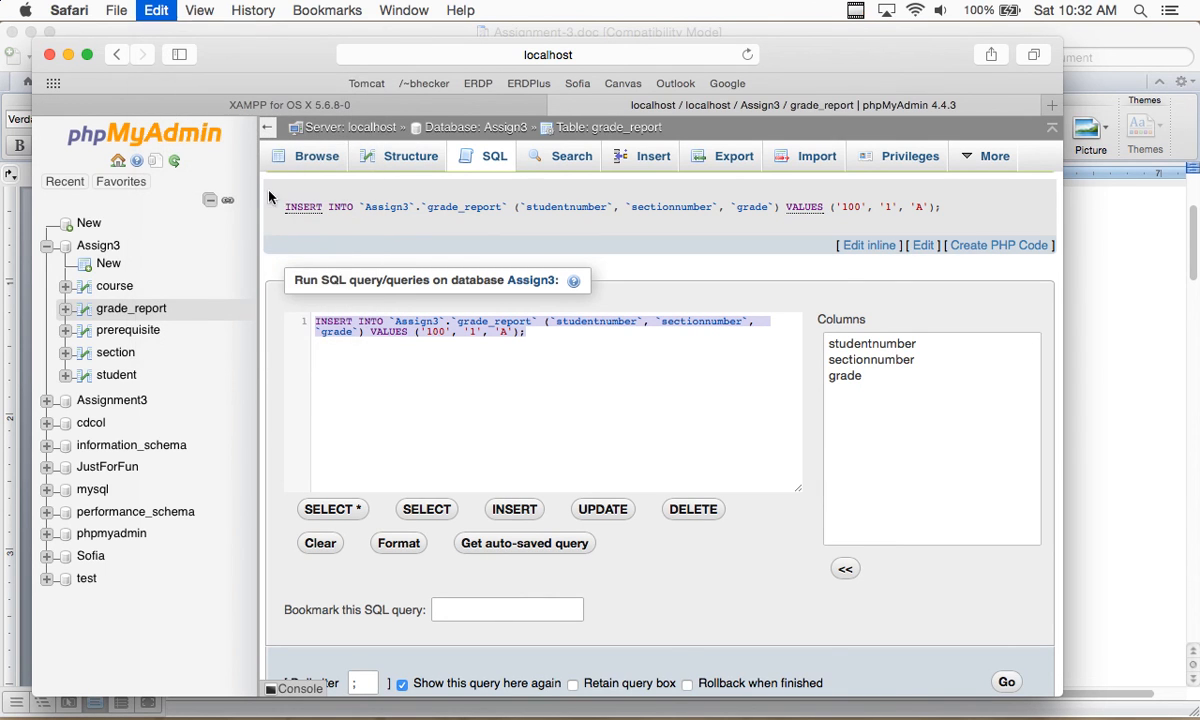
left_click(557, 401)
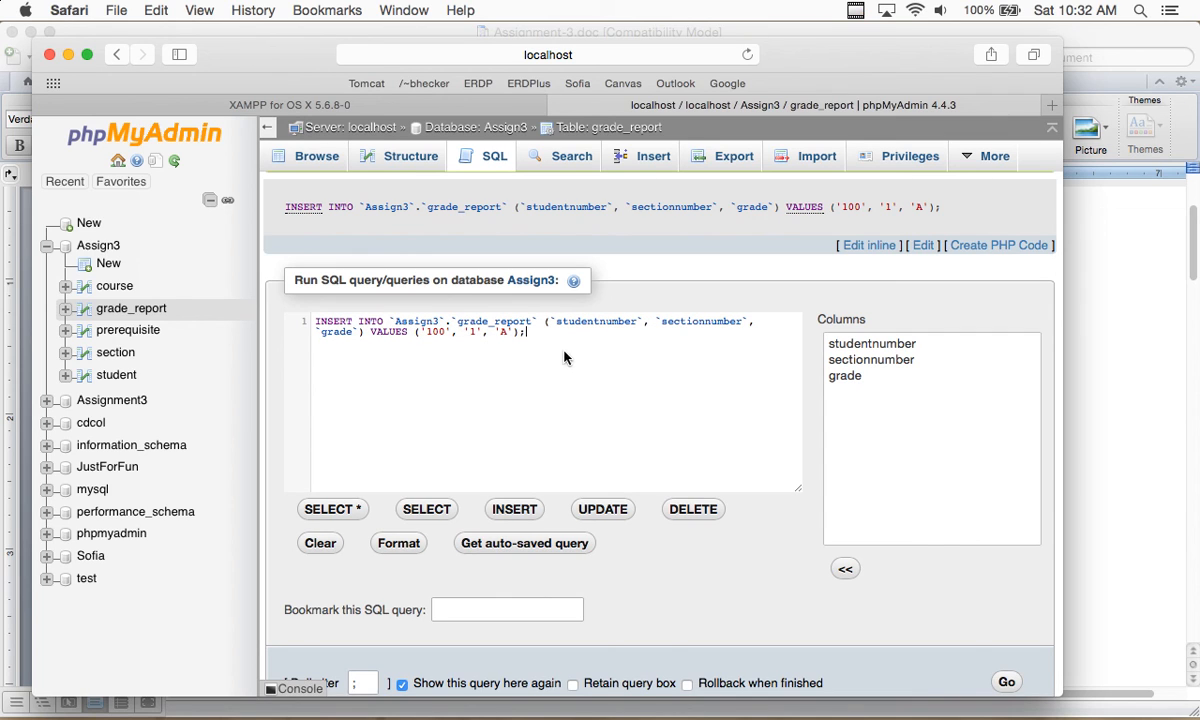
Edit the INSERT statement's values to '999', '2', 'B' and try to run it against grade_report
left_click(446, 333)
key("BackSpace")
key("BackSpace")
key("BackSpace")
type("999")
left_click(477, 332)
key("BackSpace")
type("2")
left_click(505, 333)
key("BackSpace")
type("B")
left_click(1004, 683)
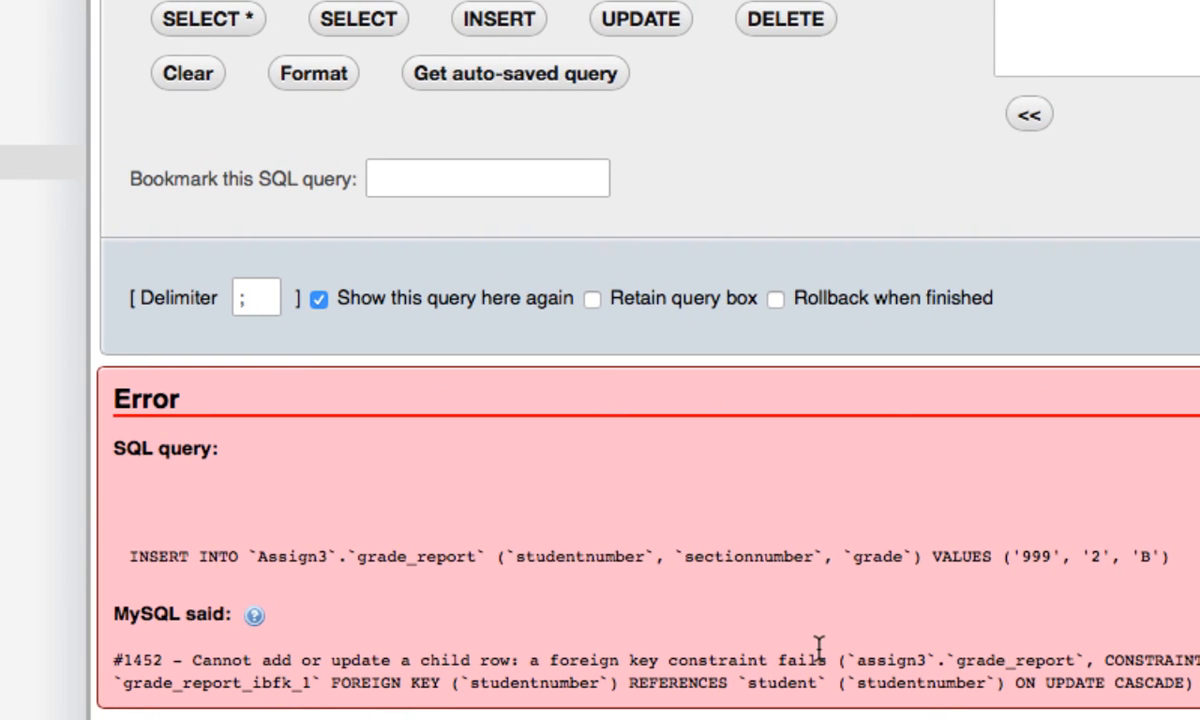
Read the query error, change the statement's studentnumber value to '101' and run the insert into grade_report
scroll(818, 647, "down", 1)
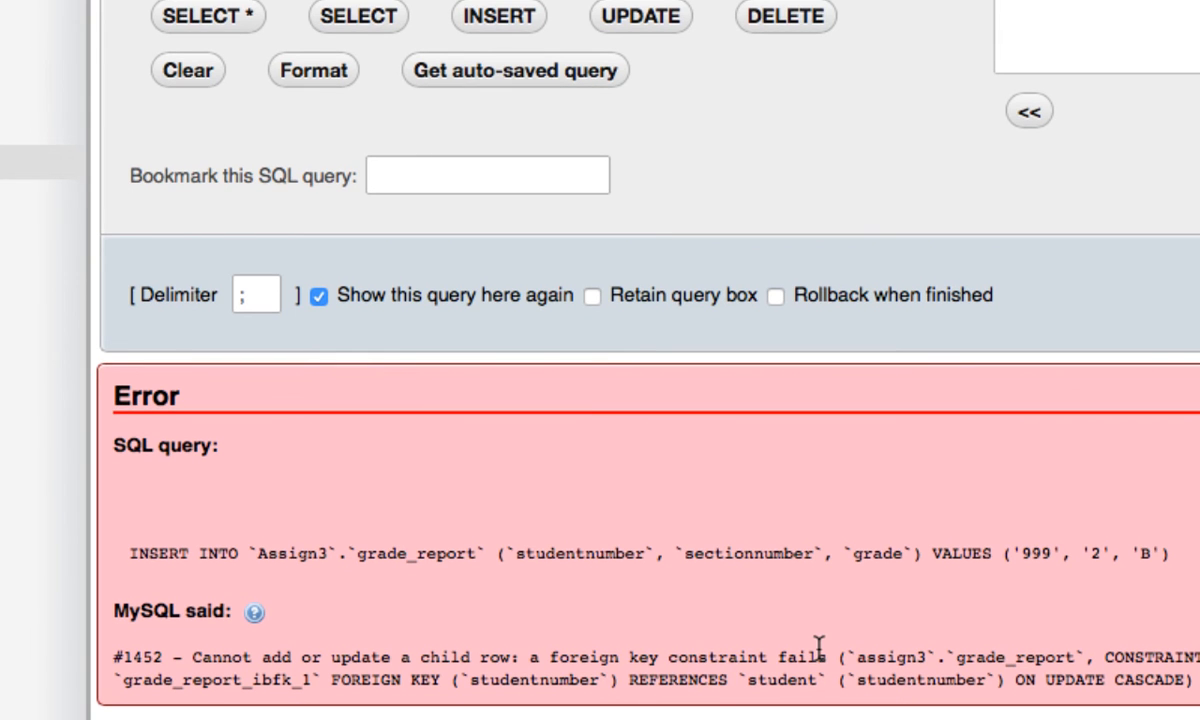
scroll(827, 652, "down", 1)
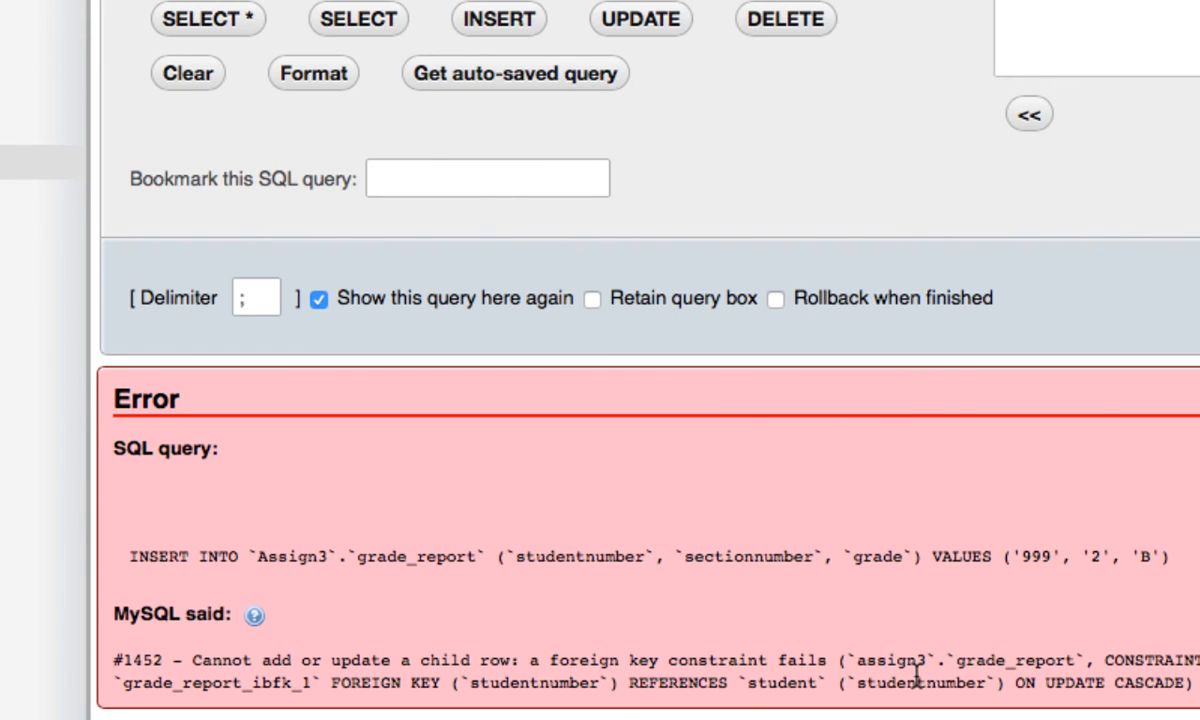
scroll(1117, 670, "right", 2)
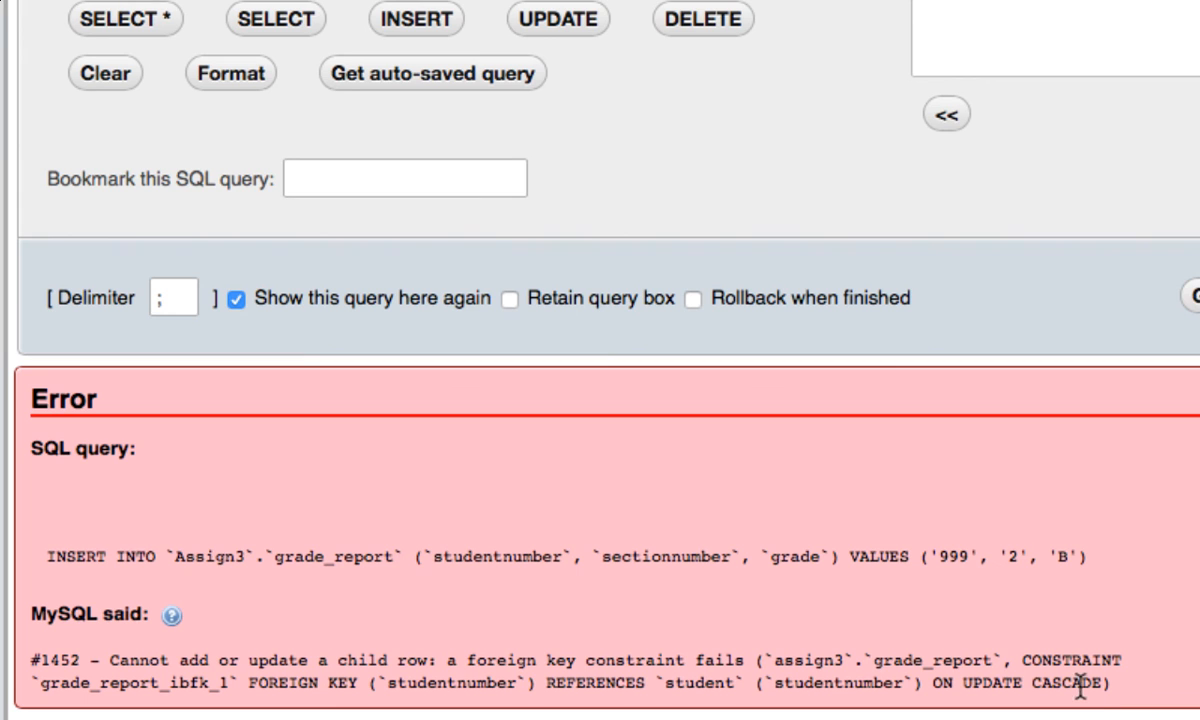
scroll(1010, 668, "up", 1)
scroll(735, 660, "down", 1)
scroll(443, 700, "up", 10)
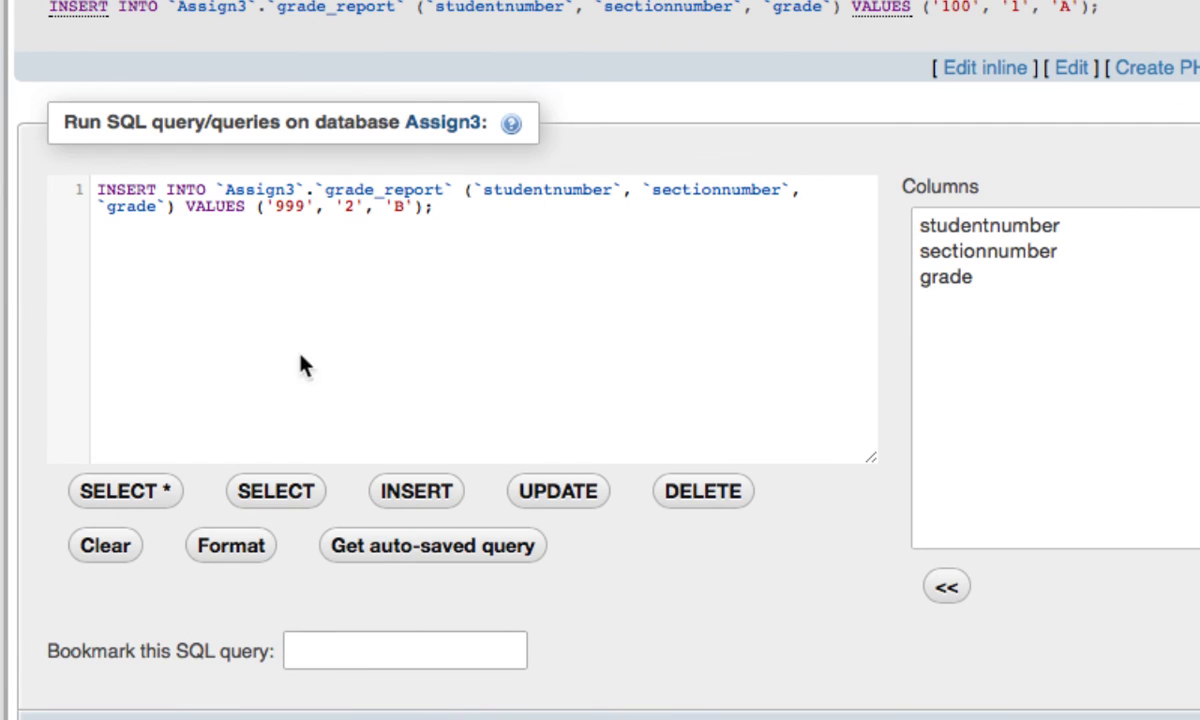
left_click(302, 207)
key("BackSpace")
key("BackSpace")
key("BackSpace")
type("101")
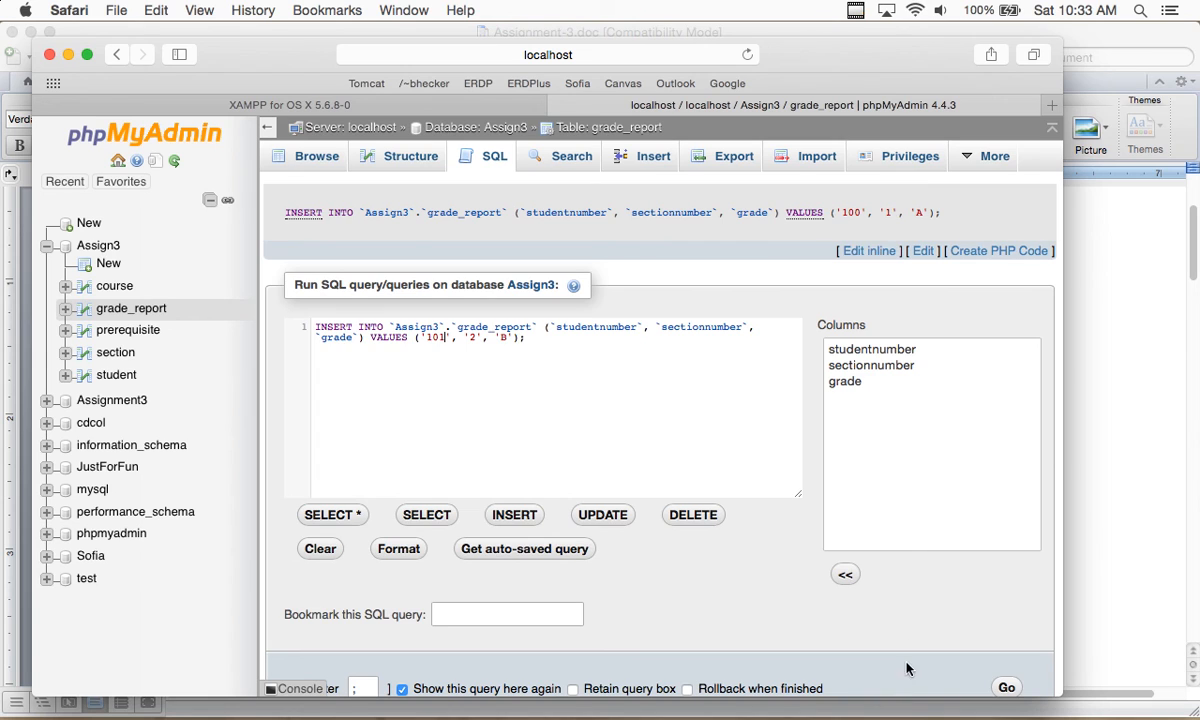
scroll(903, 592, "down", 2)
left_click(1002, 587)
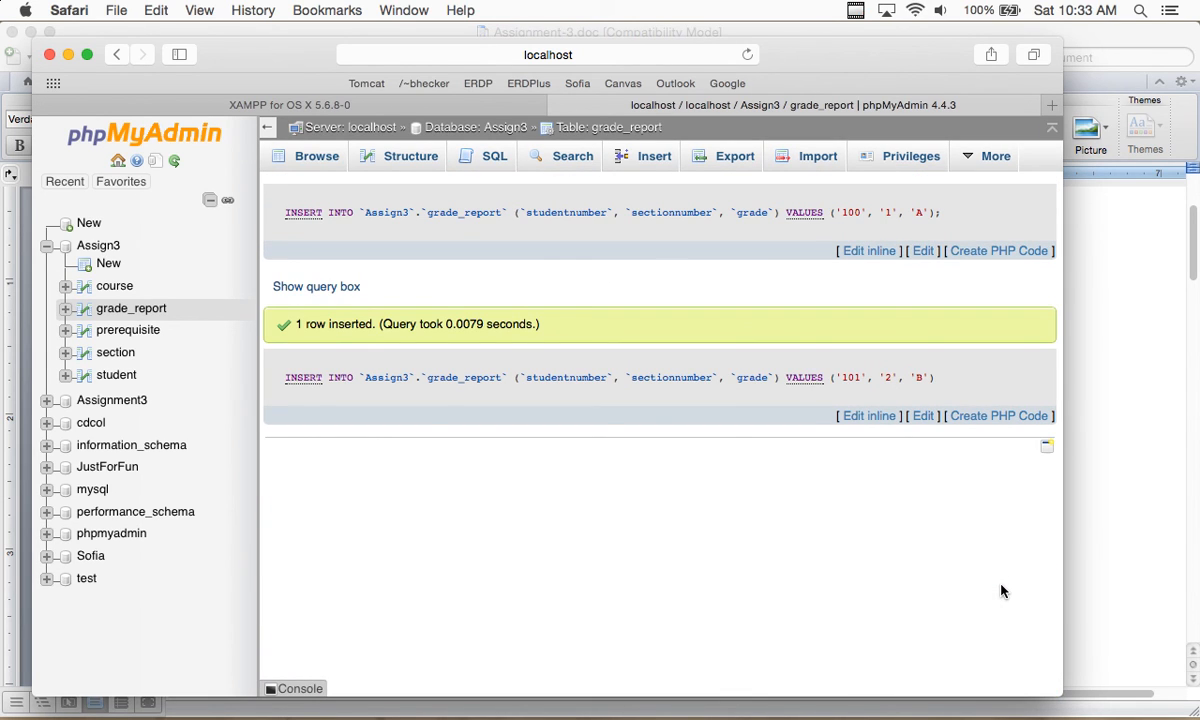
Browse the grade_report table to check its inserted rows
left_click(168, 312)
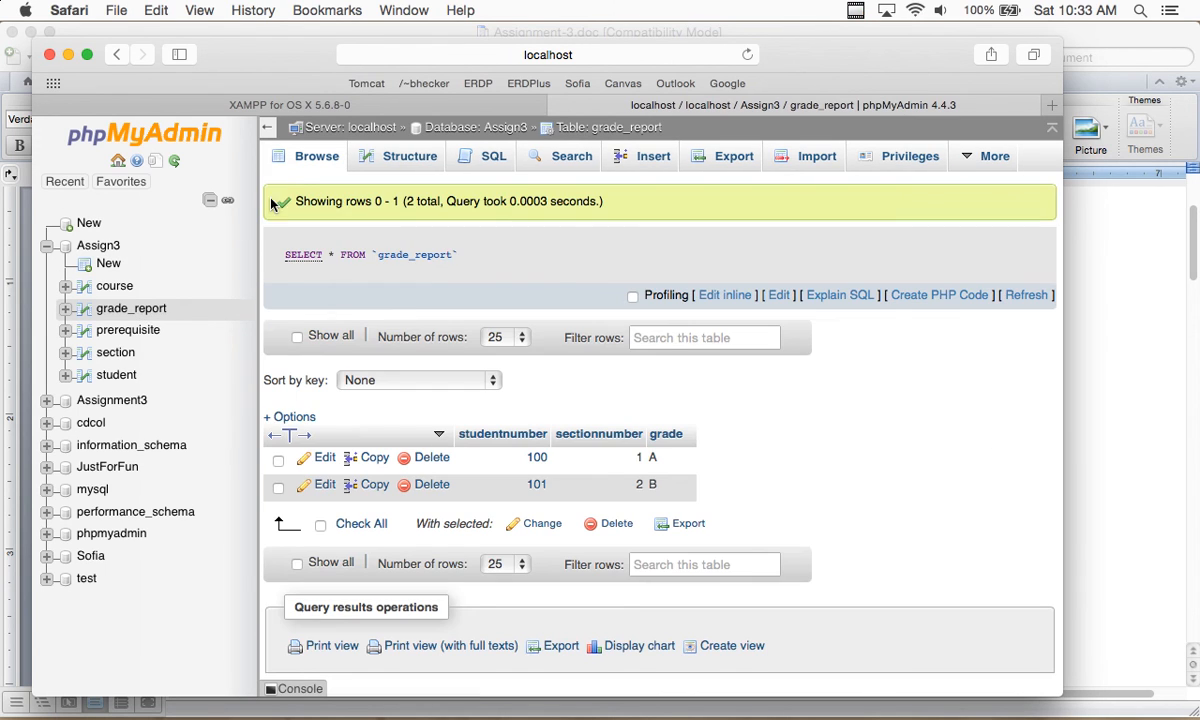
left_click(305, 161)
scroll(831, 474, "down", 2)
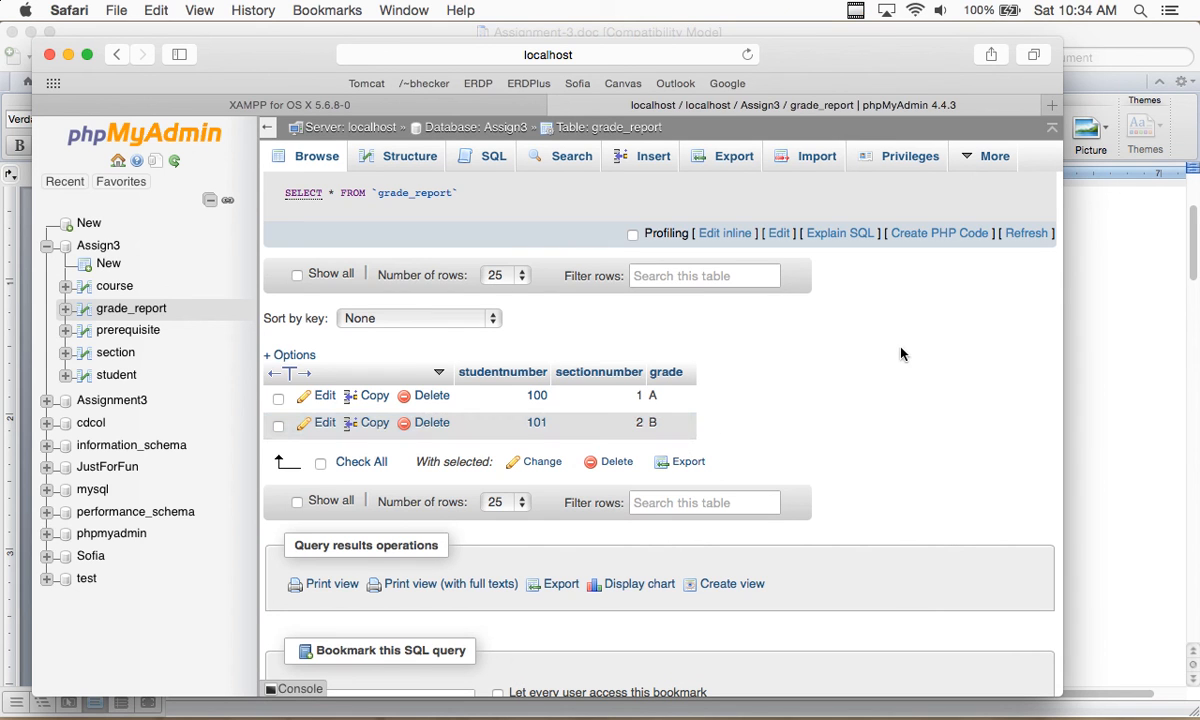
scroll(900, 353, "down", 2)
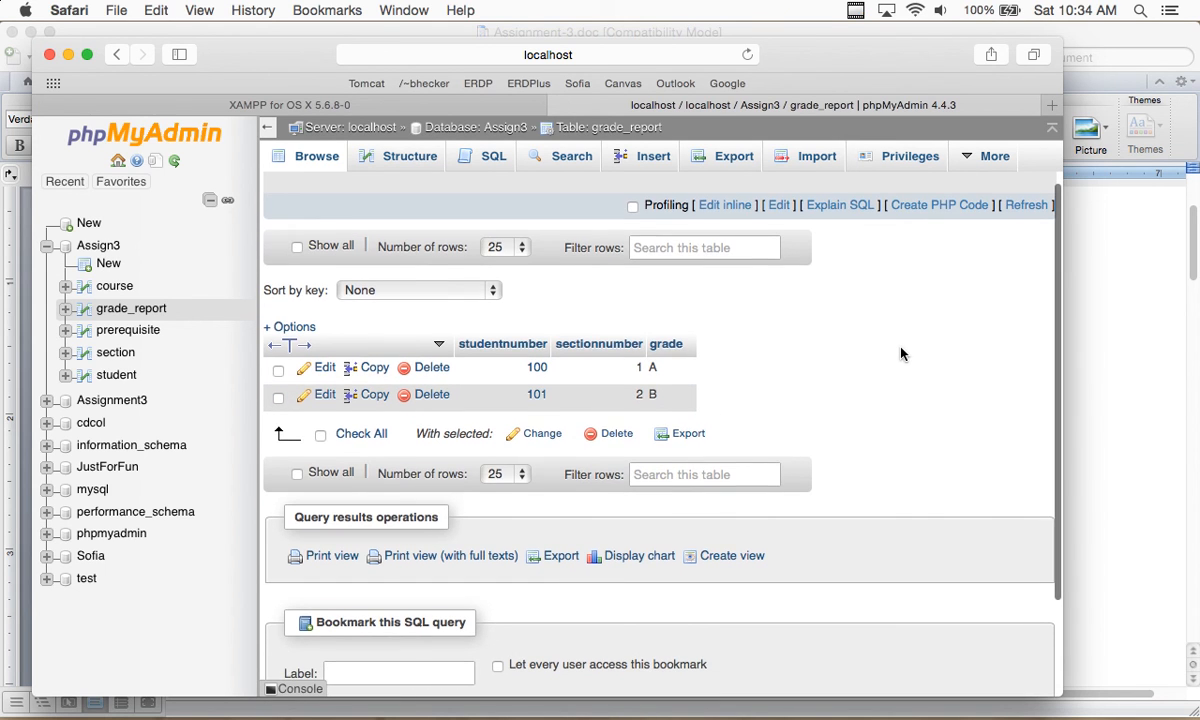
scroll(900, 353, "down", 2)
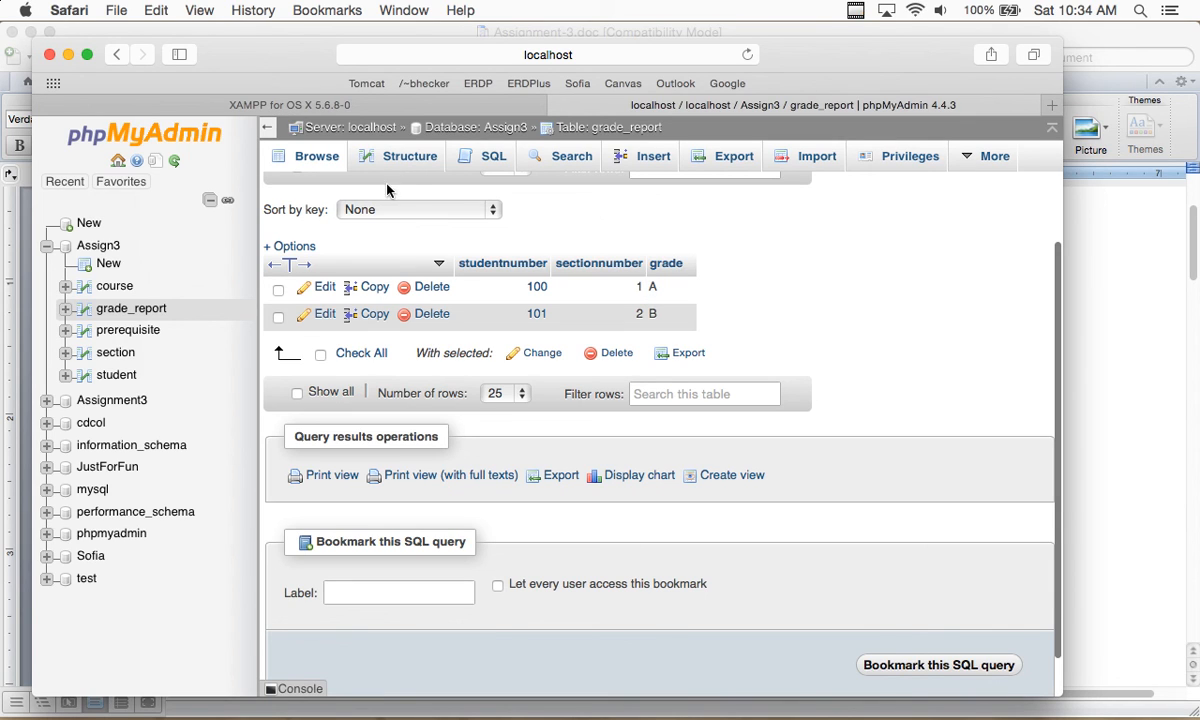
Insert another grade_report row with studentnumber 300, sectionnumber 1 and grade C
left_click(120, 310)
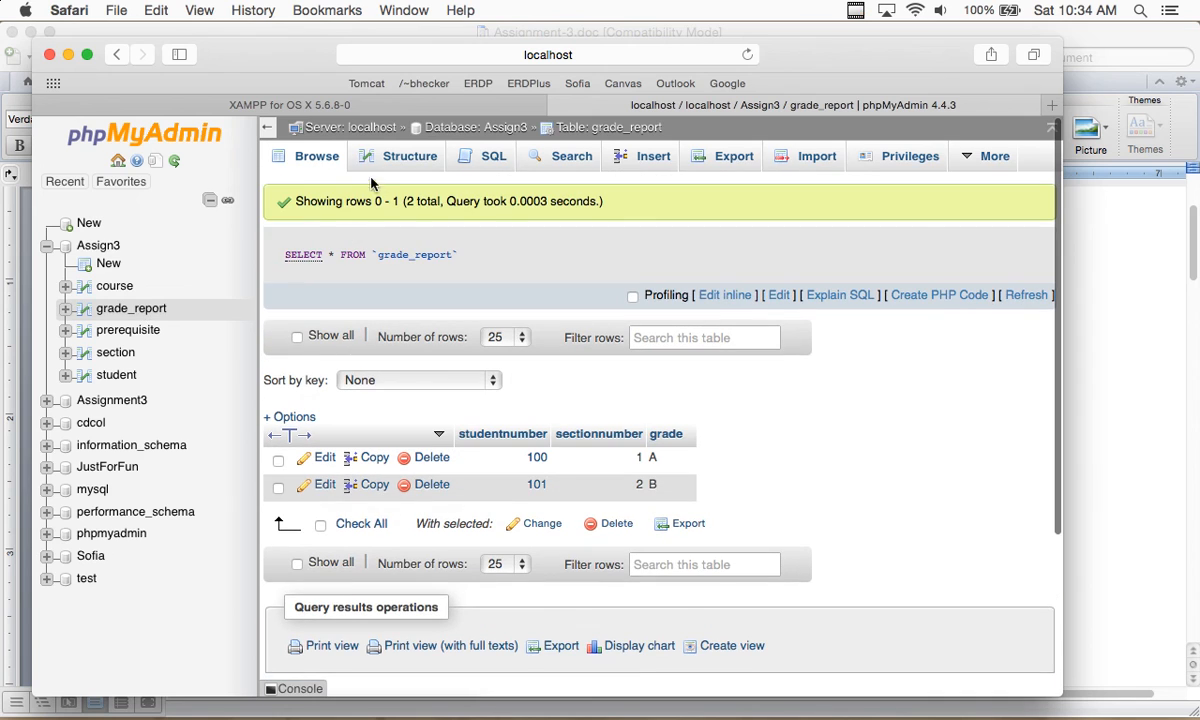
left_click(661, 164)
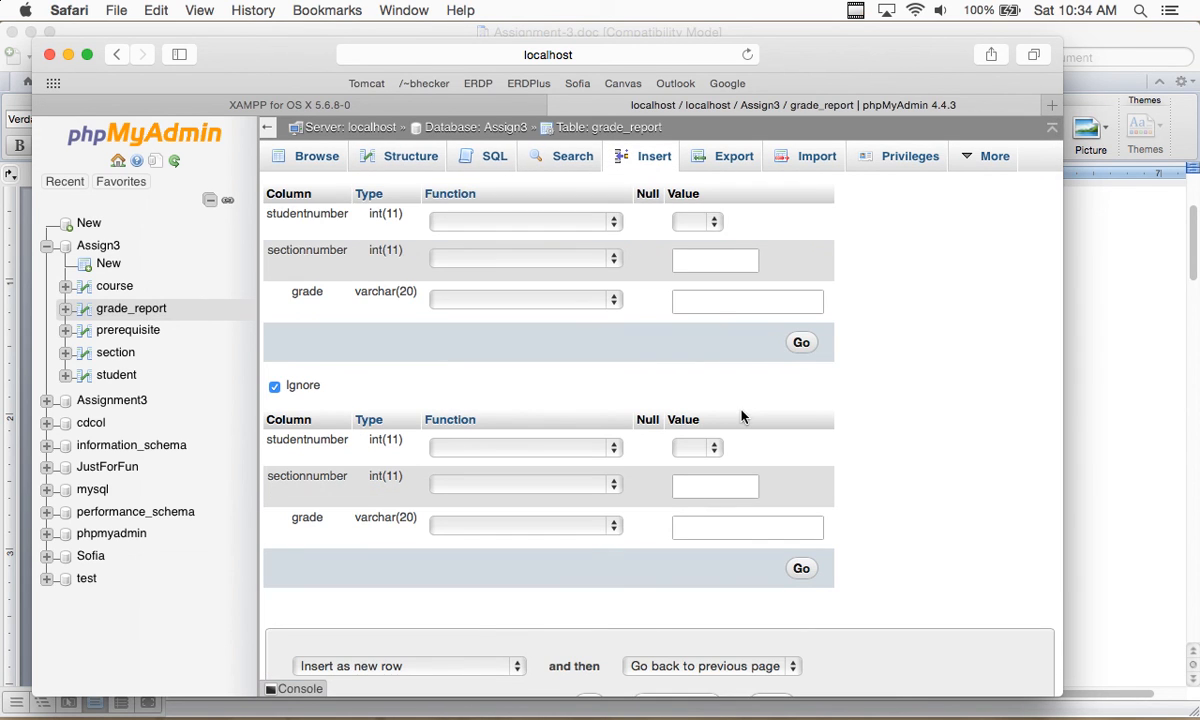
left_click(712, 223)
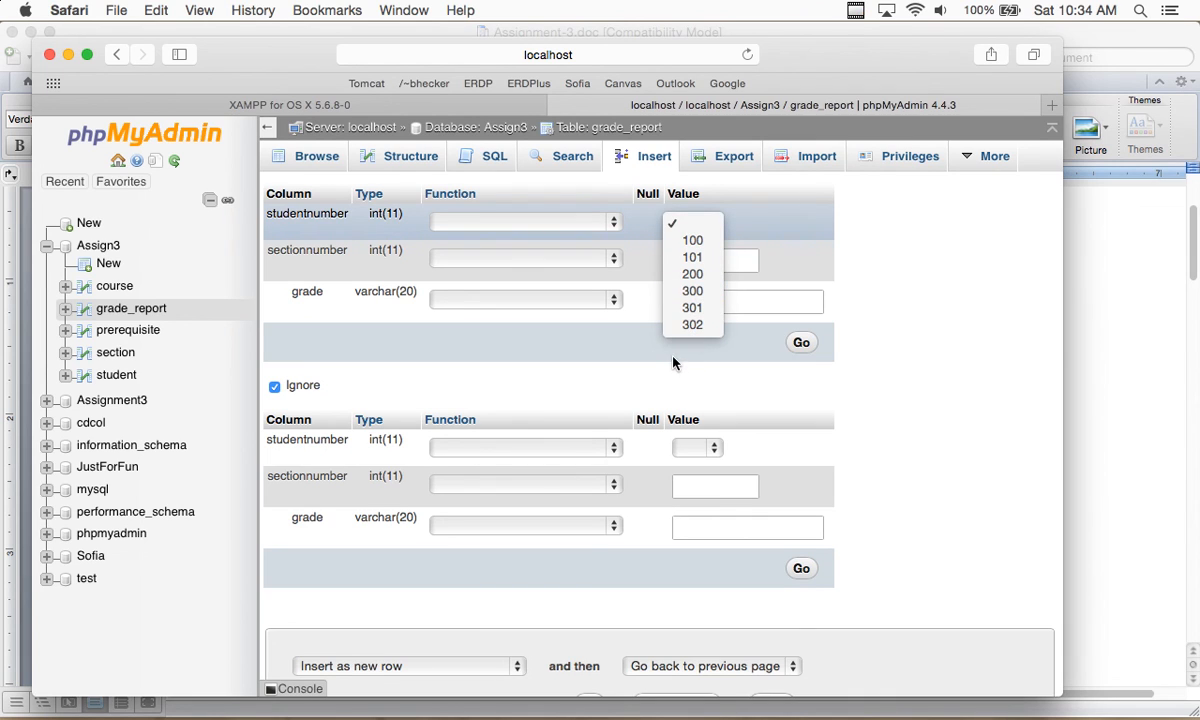
left_click(692, 291)
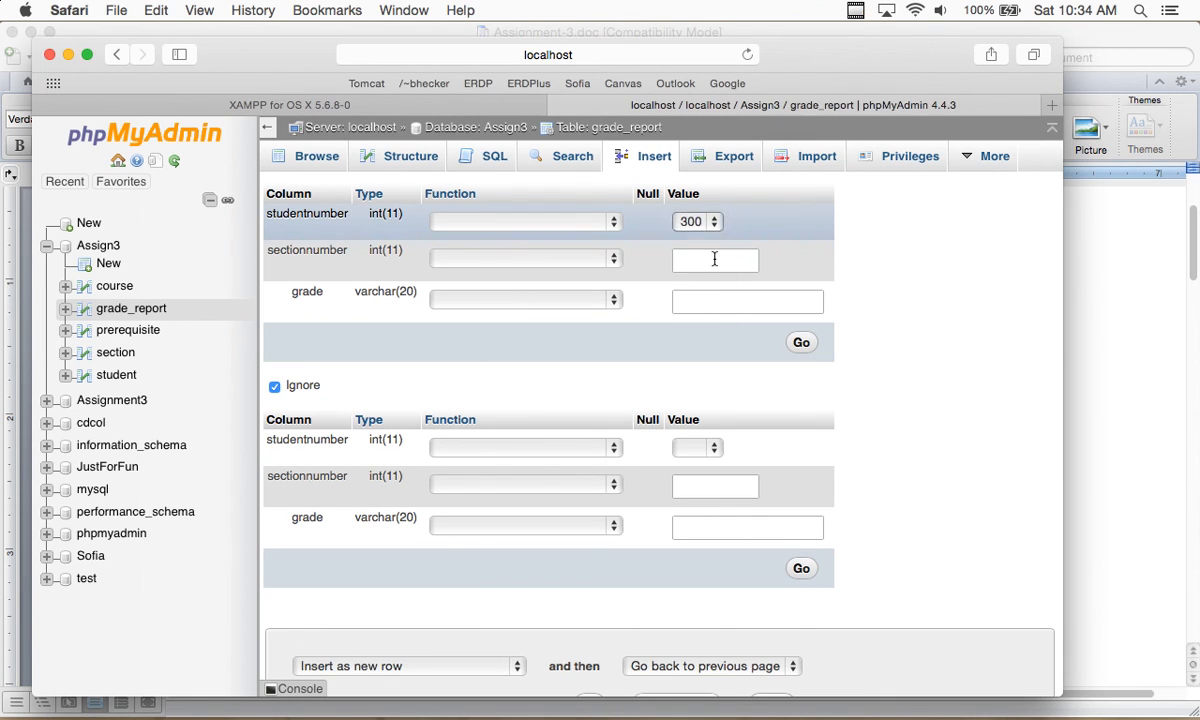
left_click(712, 260)
type("1")
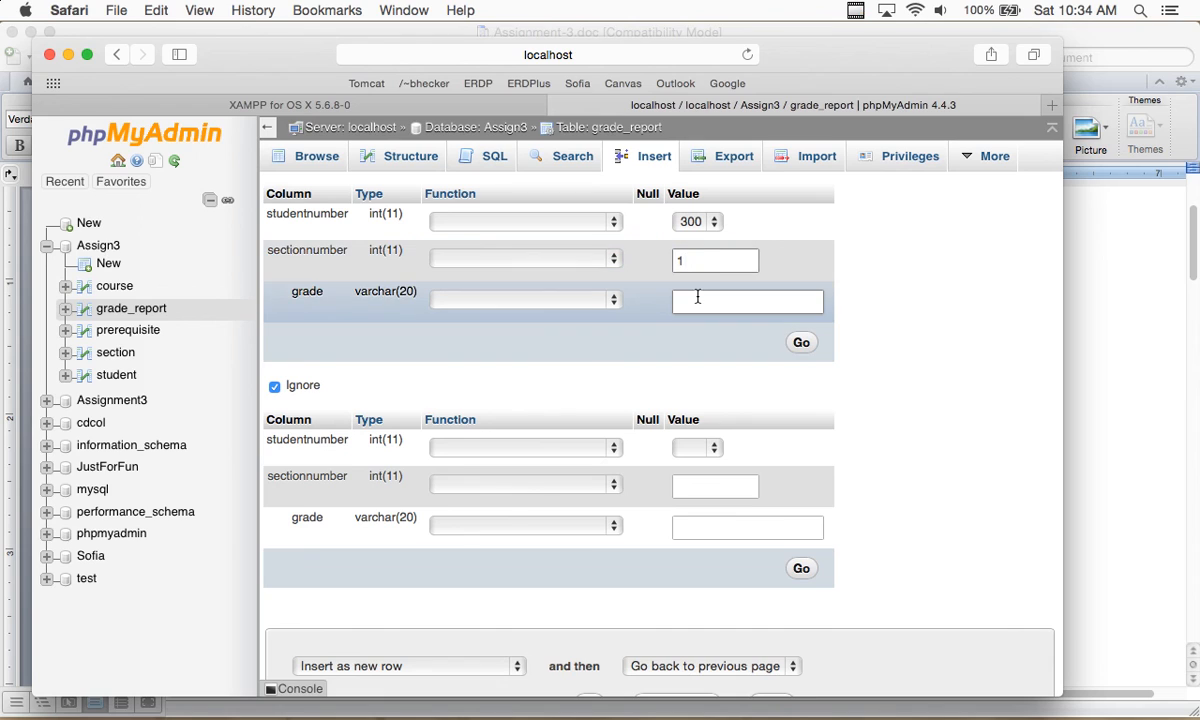
left_click(700, 302)
type("c")
key("BackSpace")
type("C")
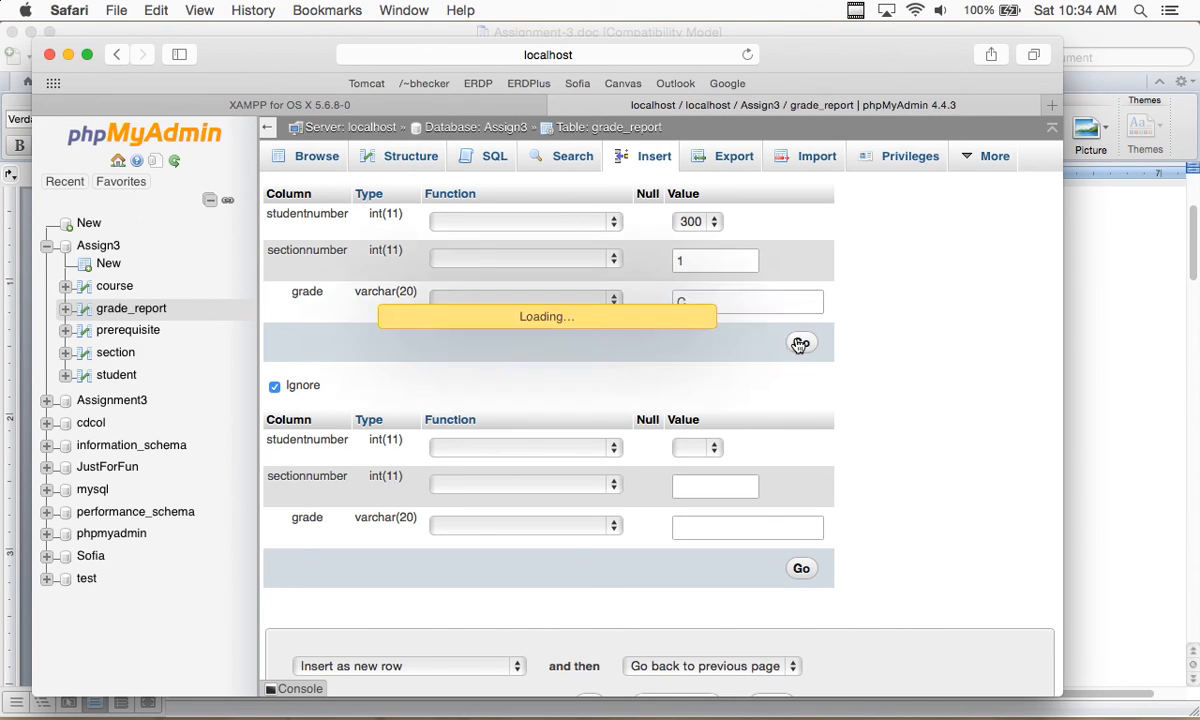
left_click(800, 344)
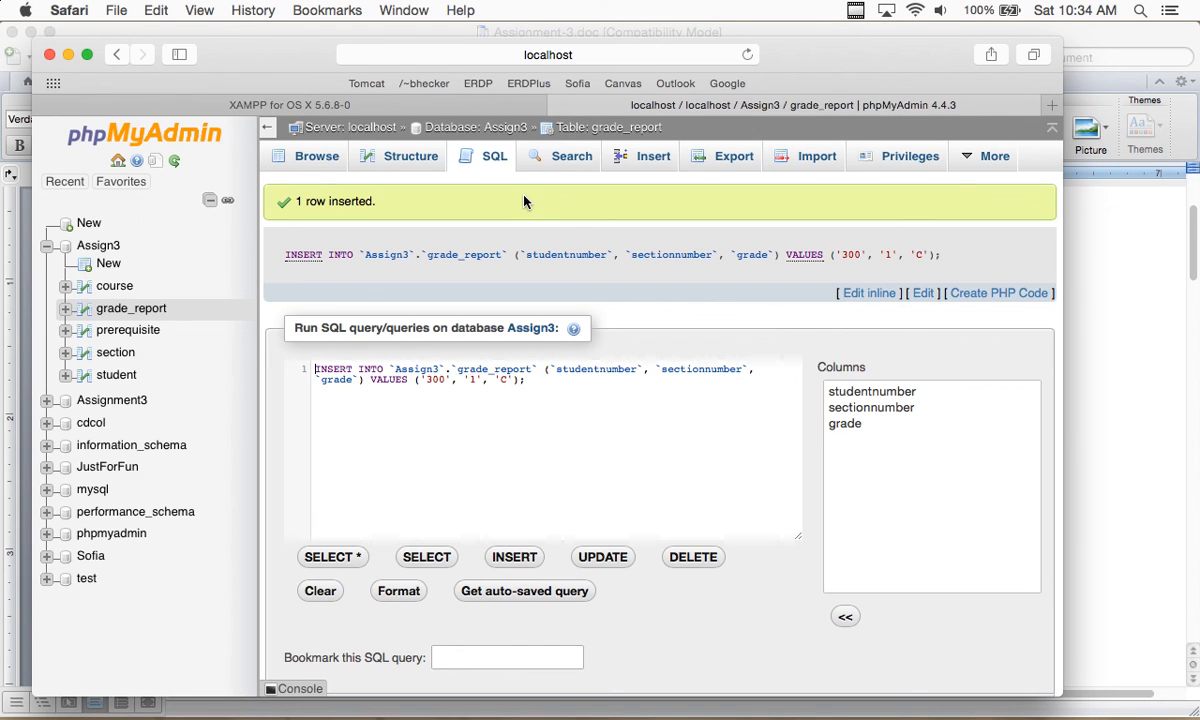
Try to insert a second grade_report row for studentnumber 100, with sectionnumber 3 and grade A
left_click(655, 160)
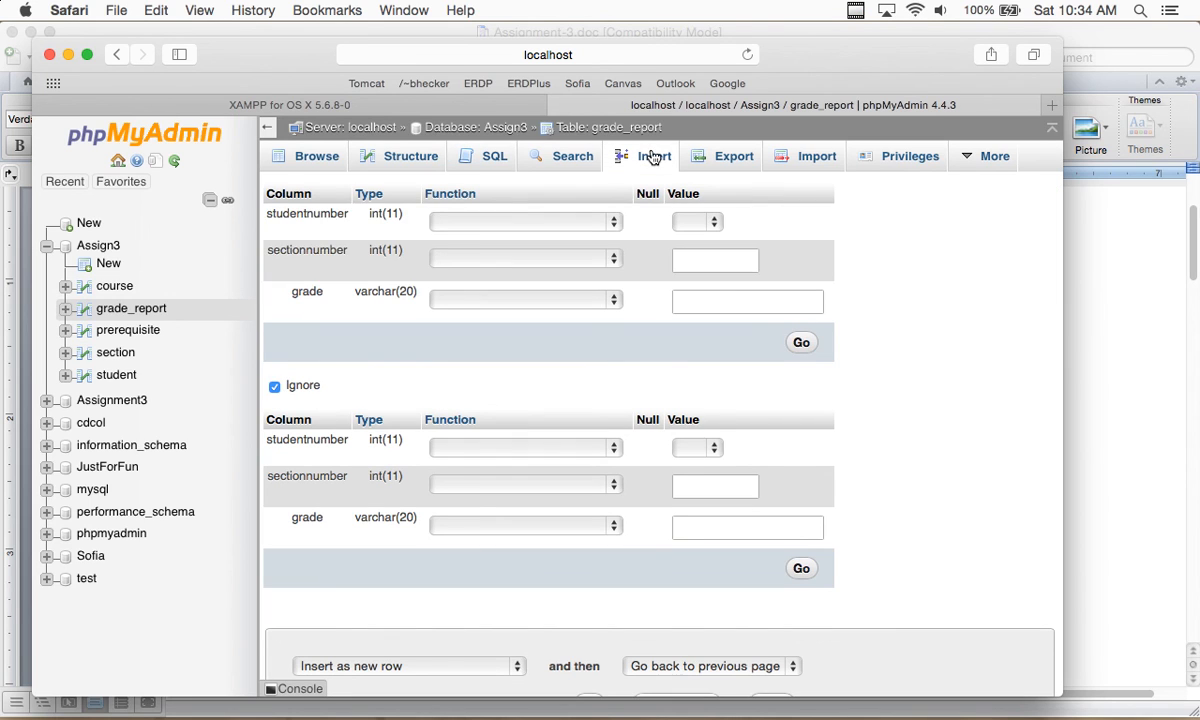
left_click(711, 224)
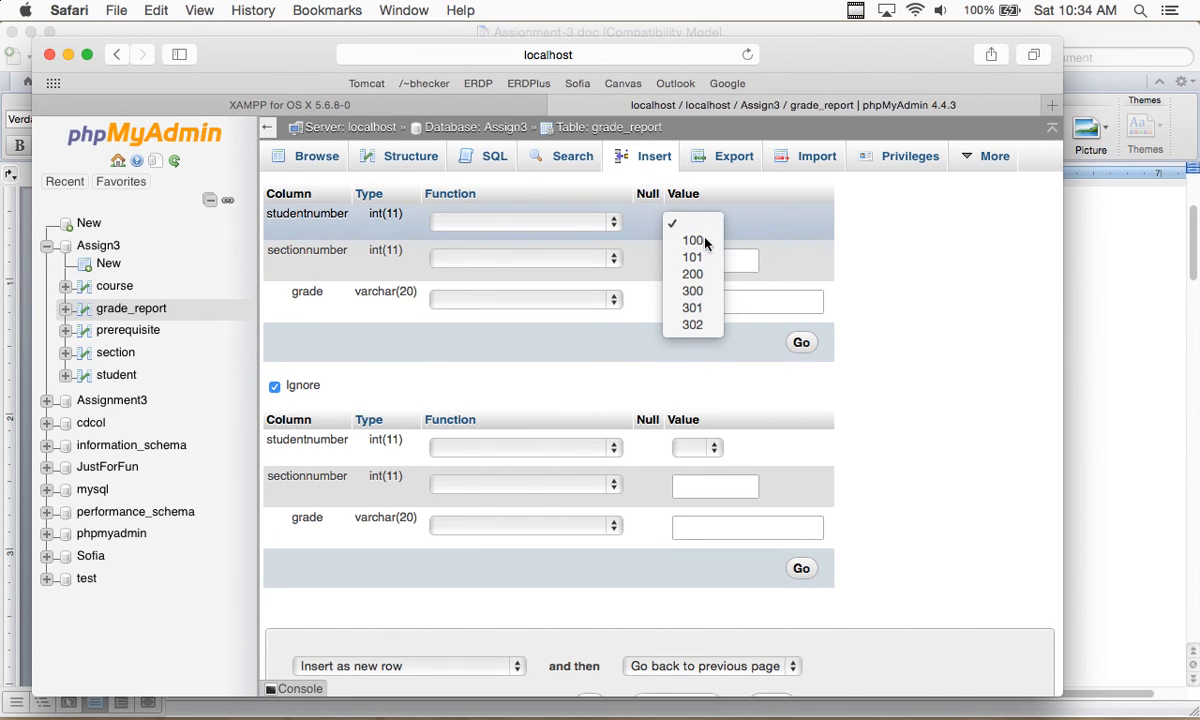
left_click(692, 239)
left_click(709, 257)
type("3")
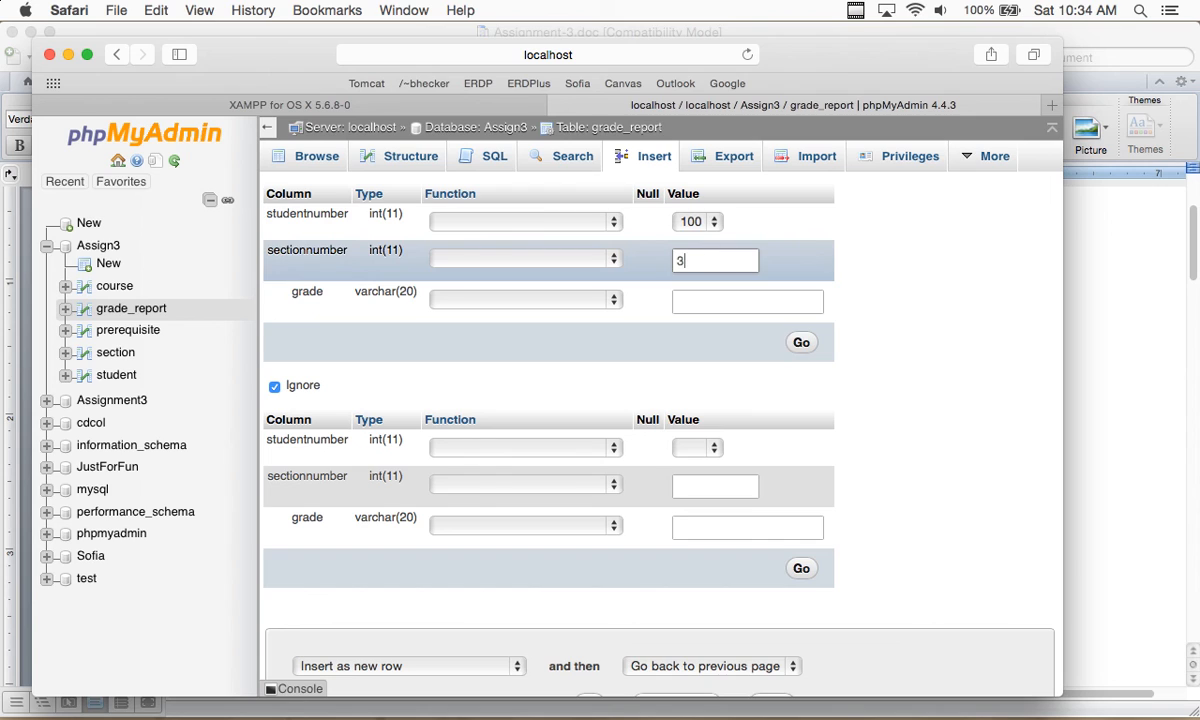
left_click(712, 300)
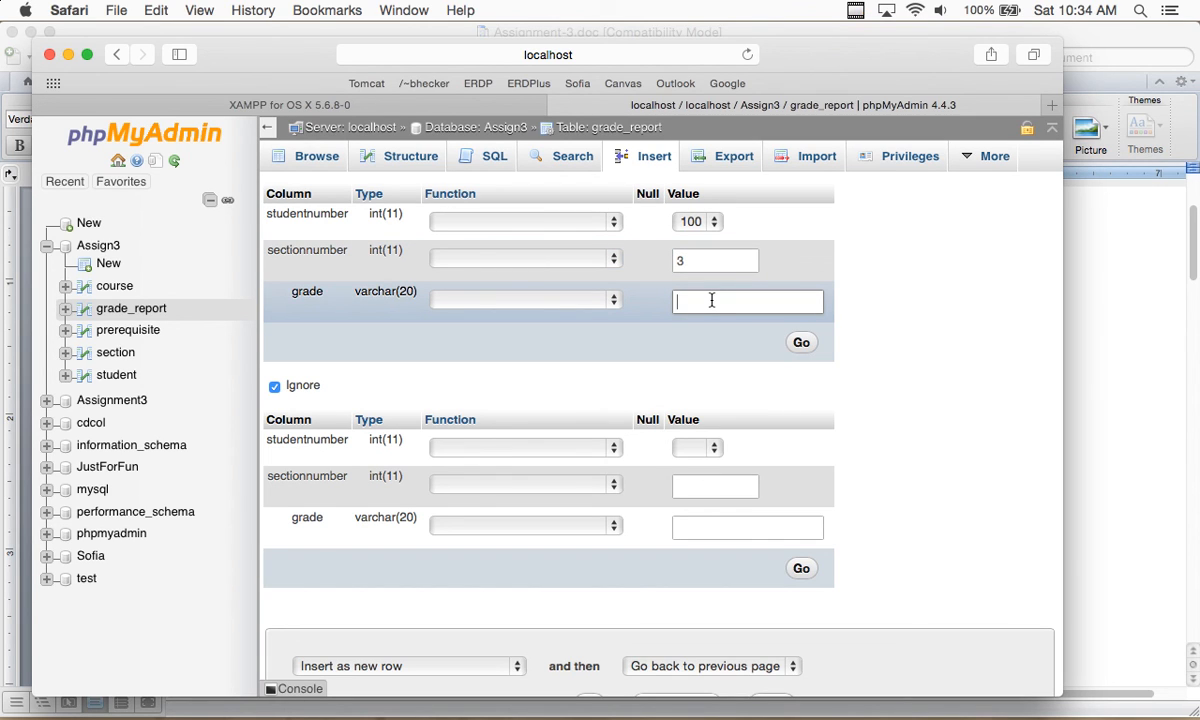
type("A")
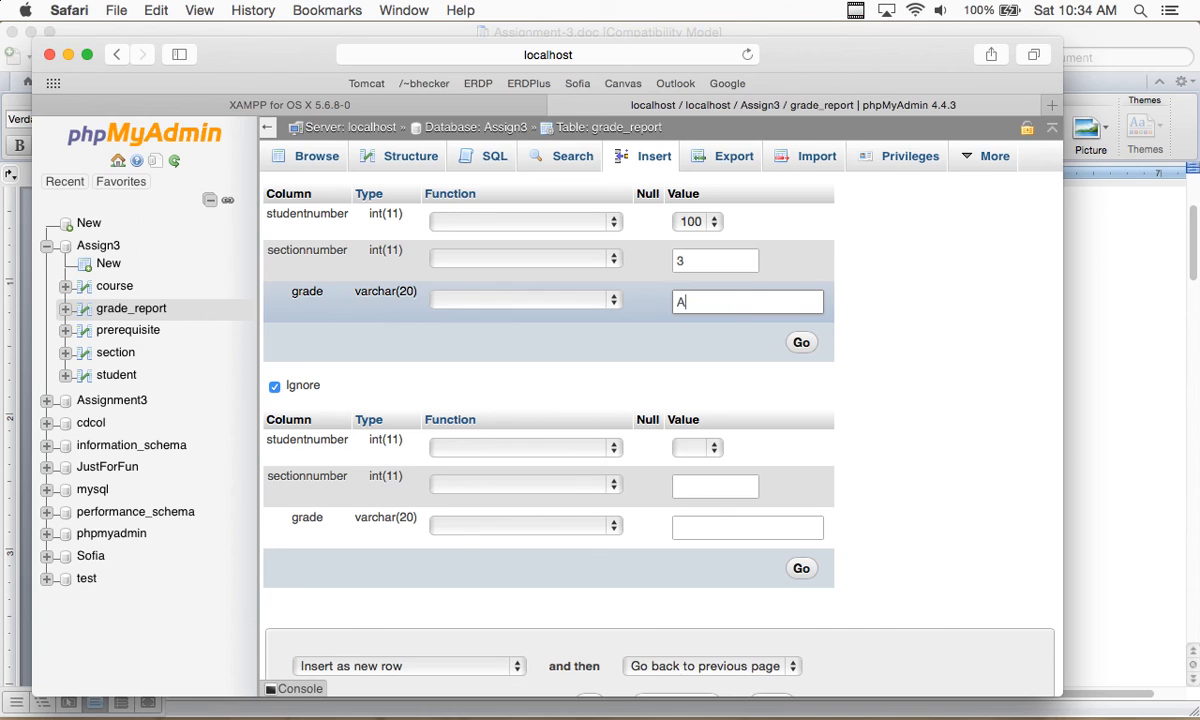
left_click(801, 343)
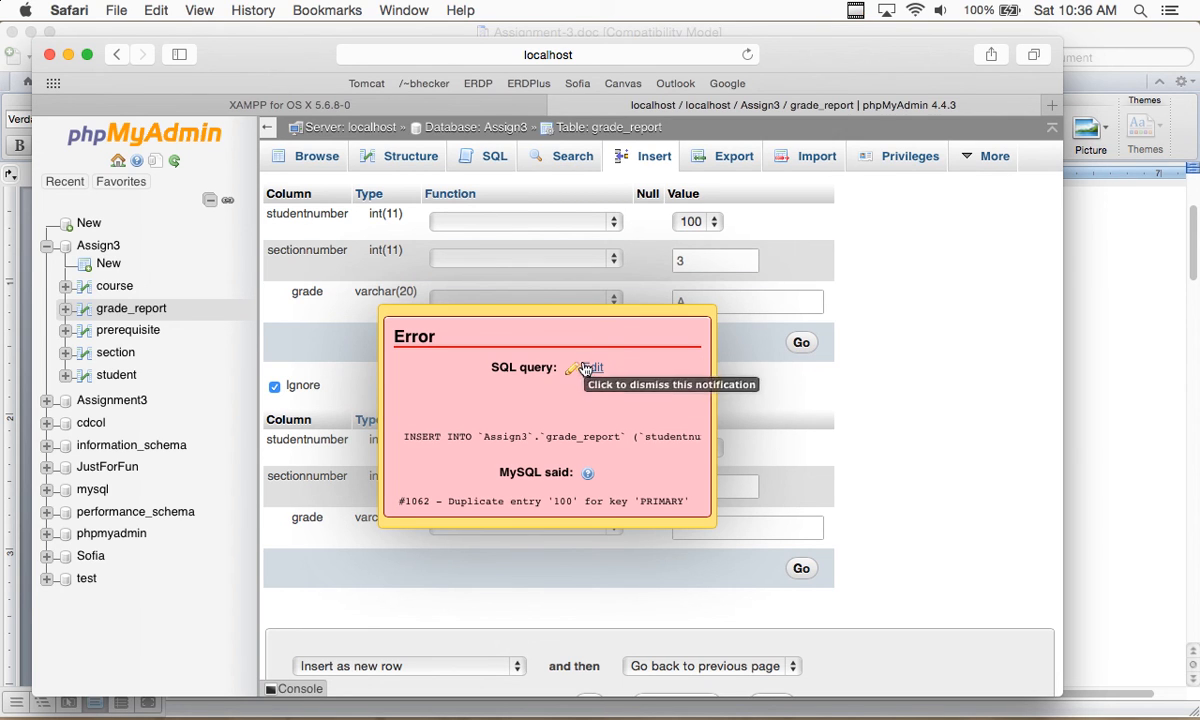
Change the new grade_report row's studentnumber to 200 and insert it with sectionnumber 3 and grade A
left_click(692, 221)
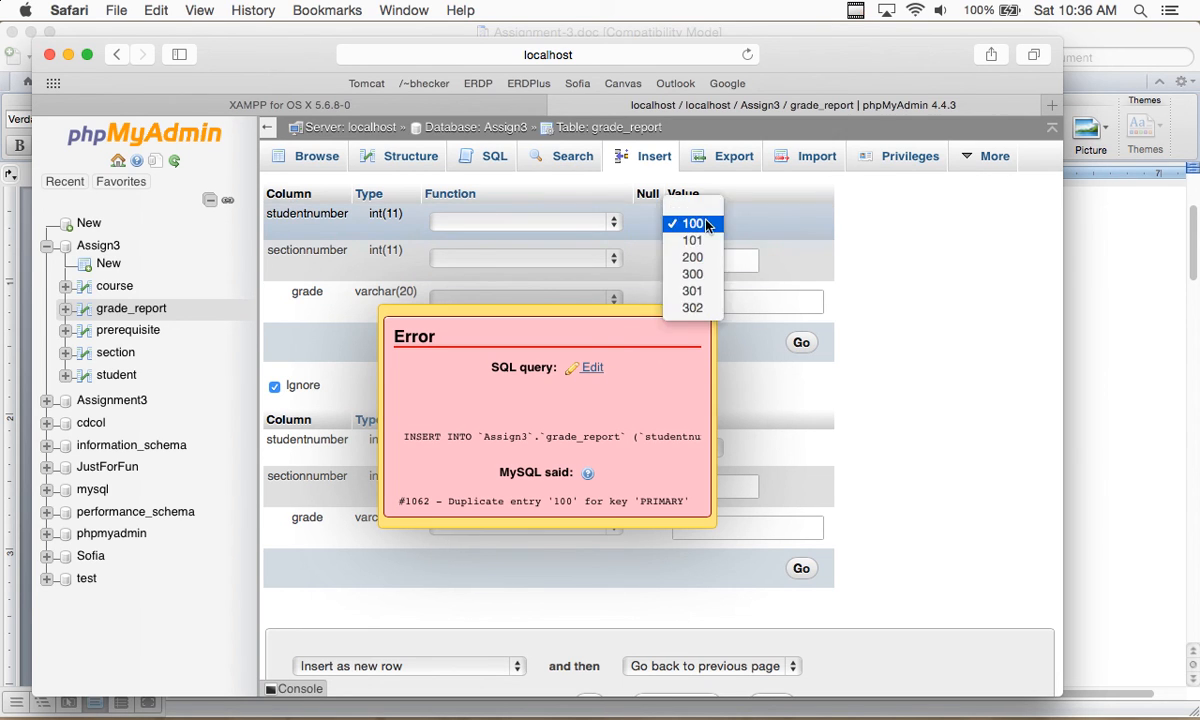
left_click(696, 257)
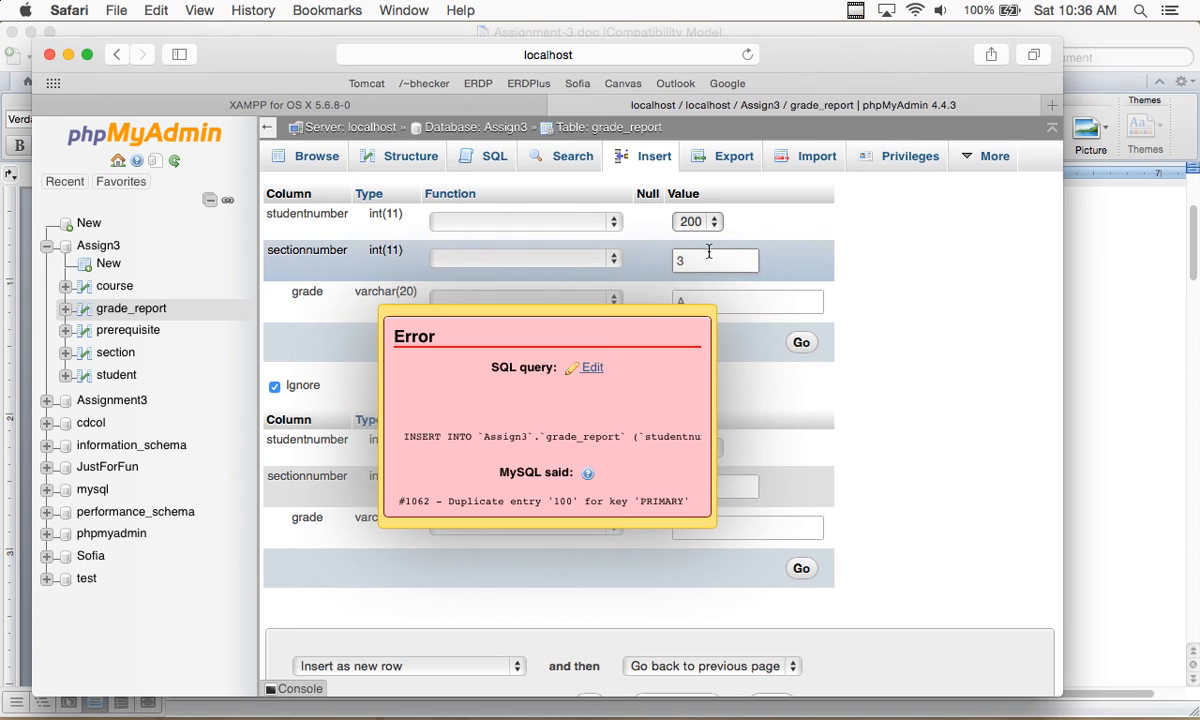
left_click(806, 342)
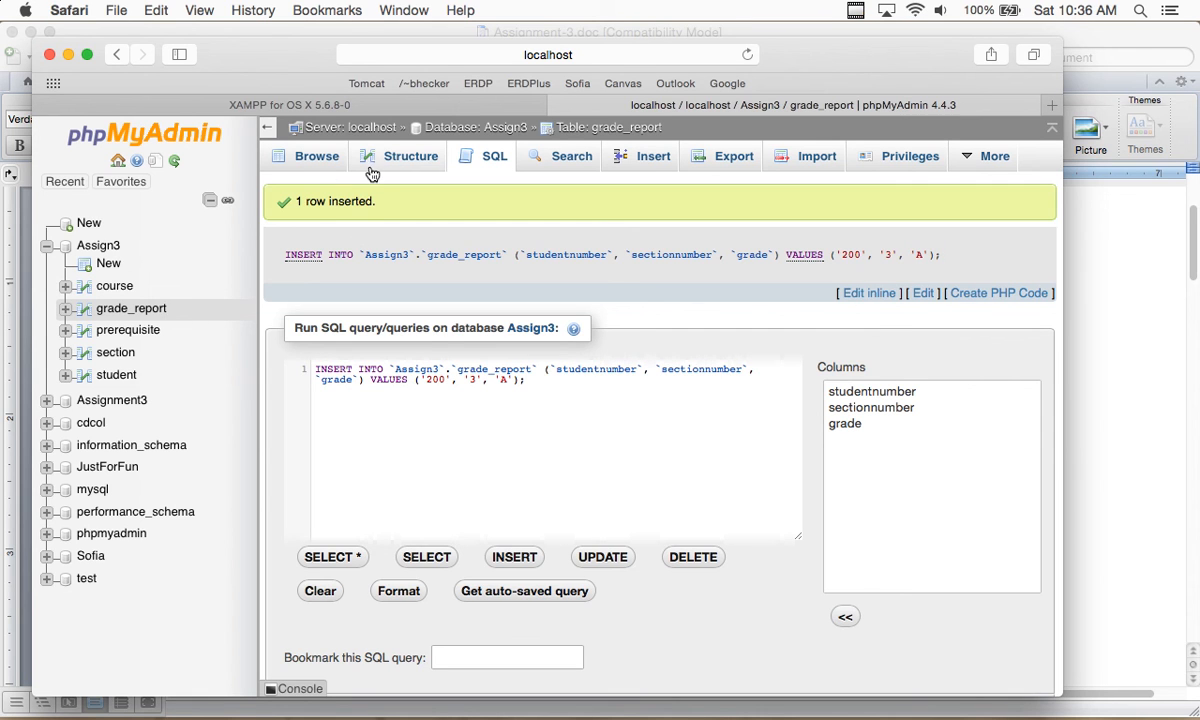
Browse the grade_report table's rows to check the inserted records
left_click(305, 158)
scroll(537, 473, "down", 1)
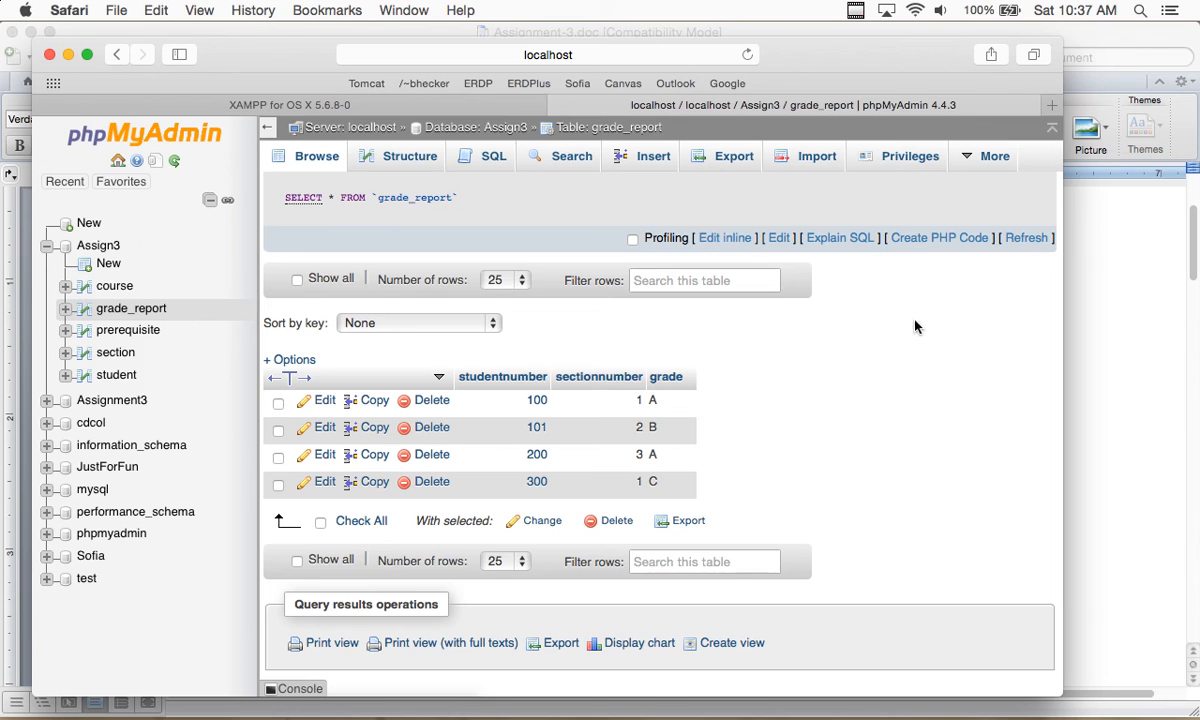
scroll(860, 390, "down", 2)
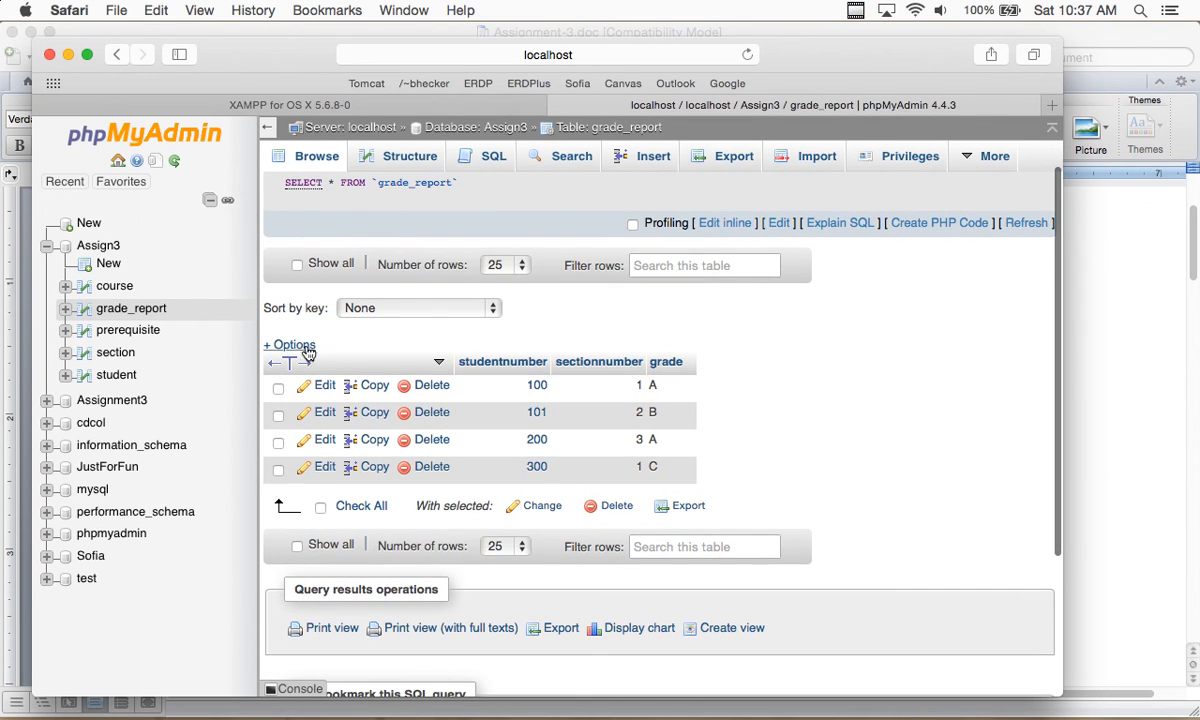
Examine the column structures of the course and prerequisite tables
left_click(124, 288)
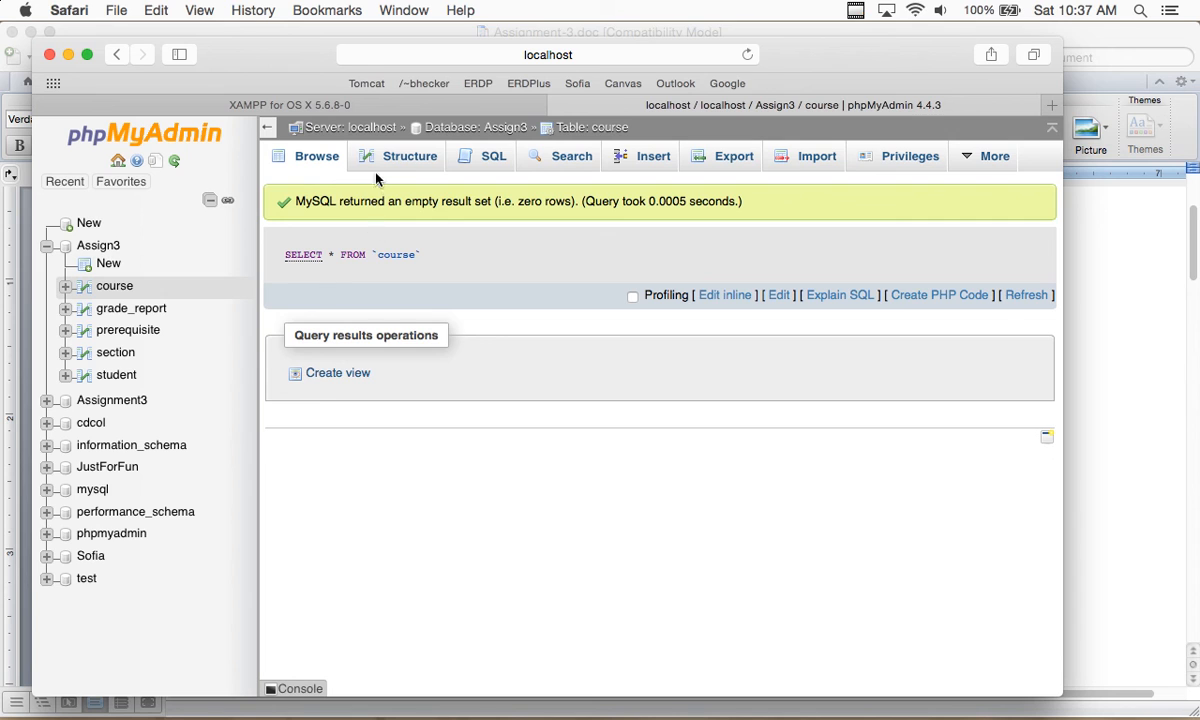
left_click(410, 158)
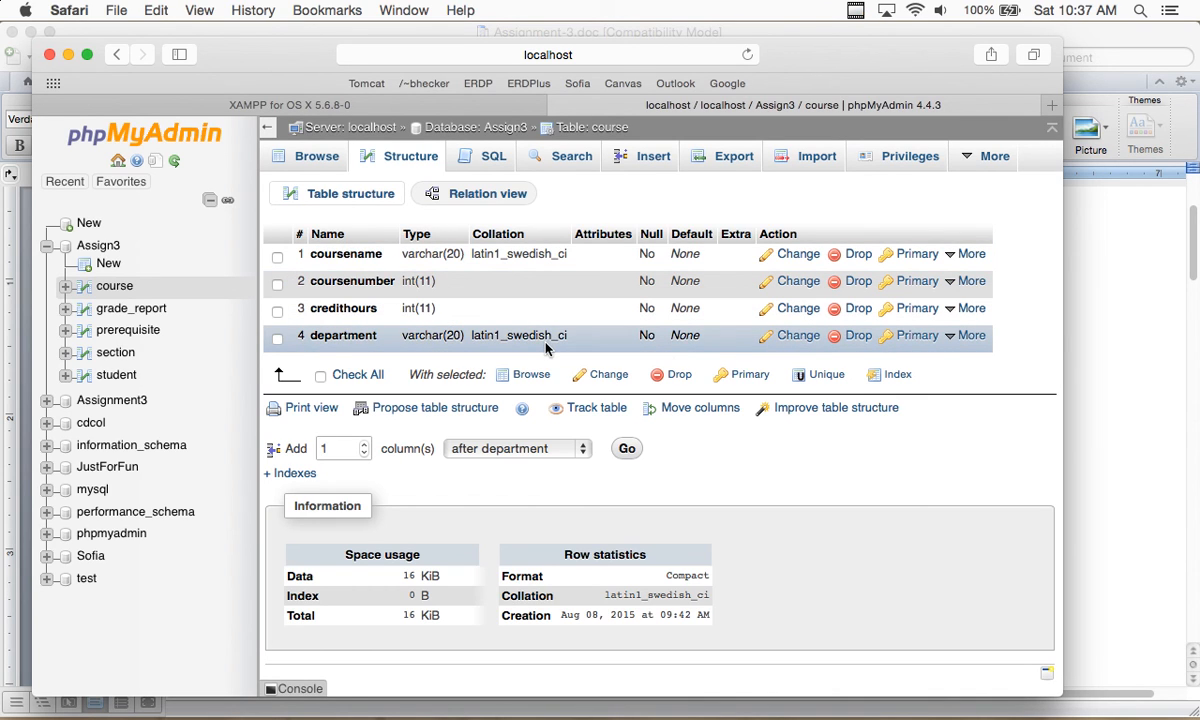
left_click(155, 334)
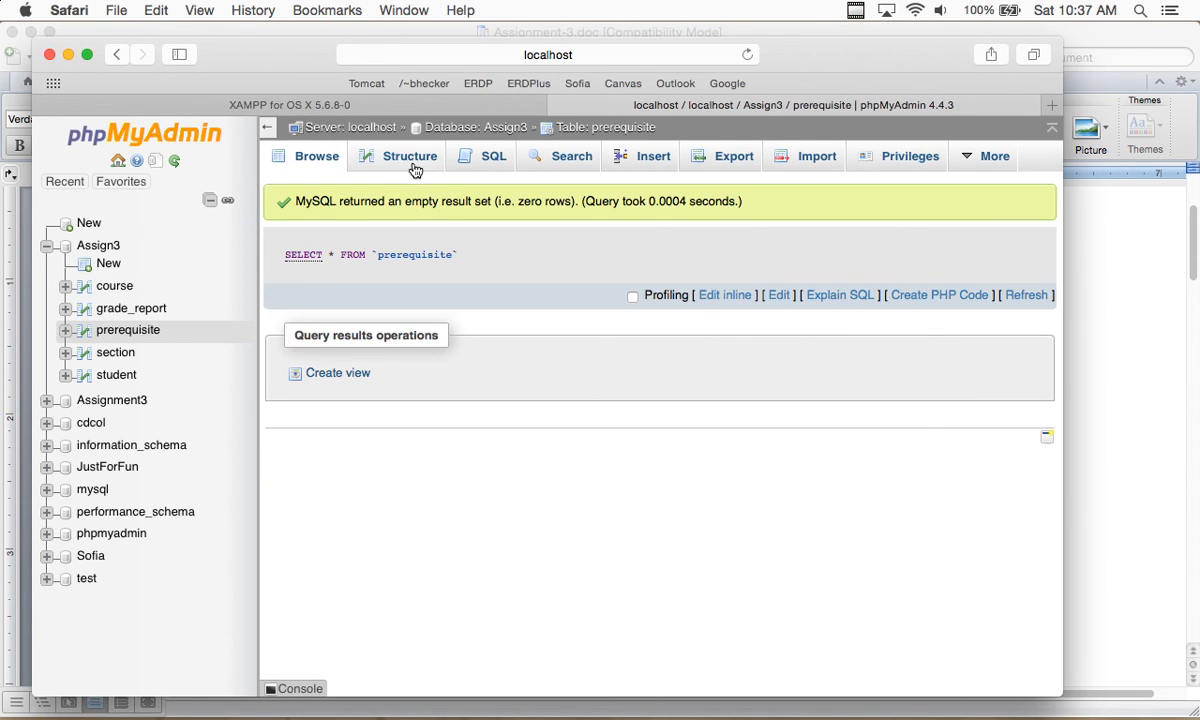
left_click(414, 167)
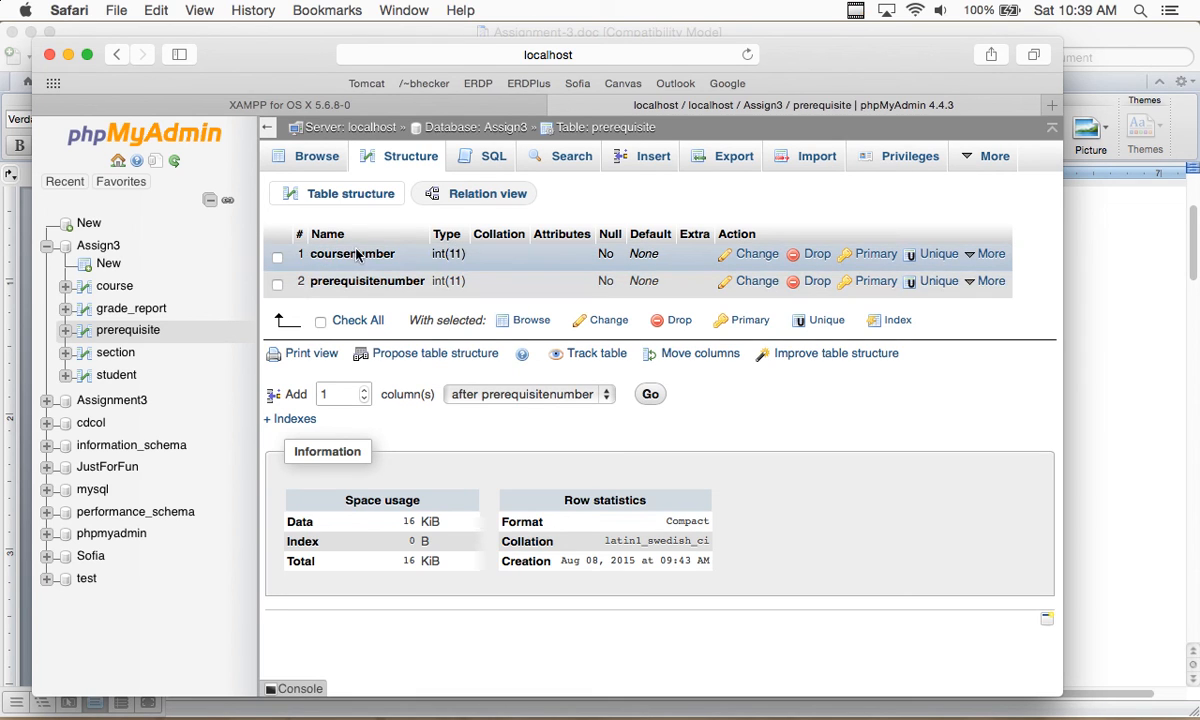
Make coursenumber the primary key of the course table
left_click(133, 287)
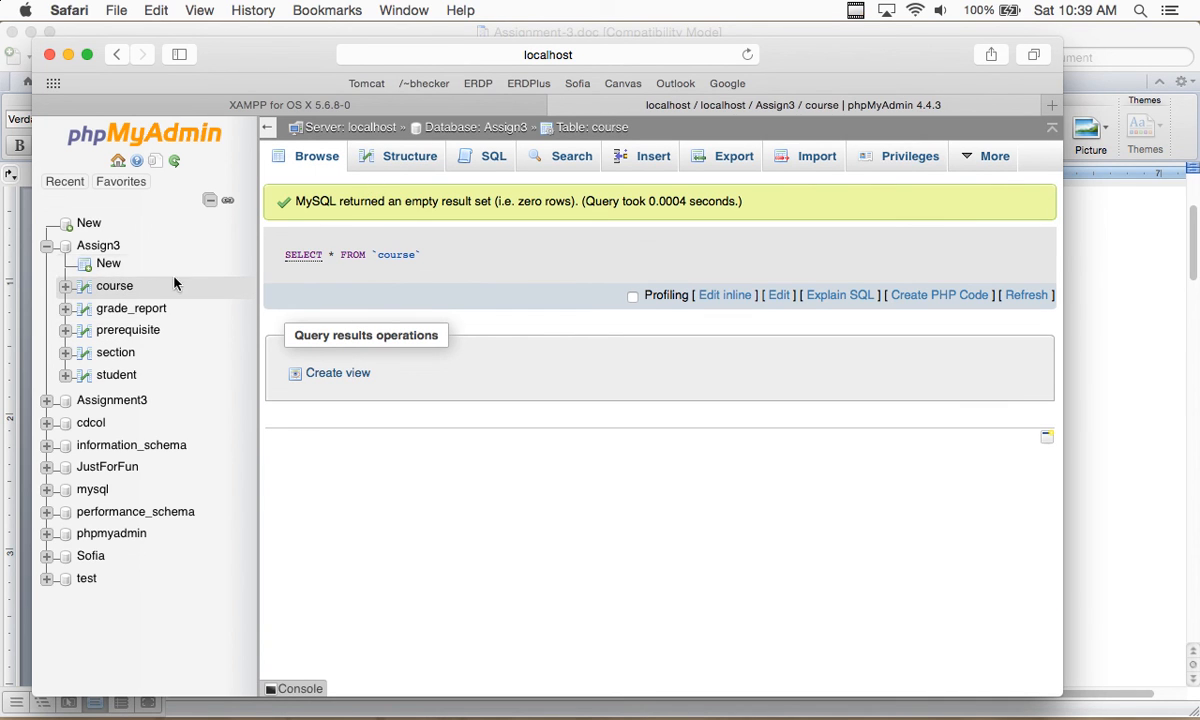
left_click(438, 160)
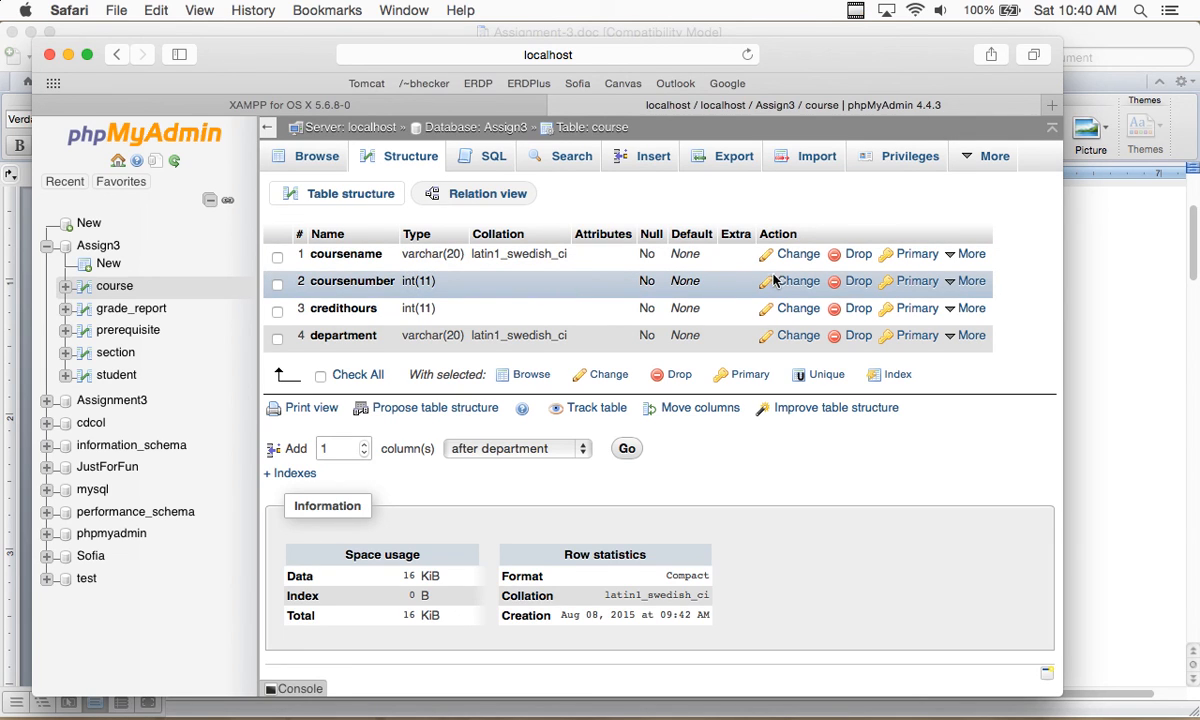
left_click(905, 284)
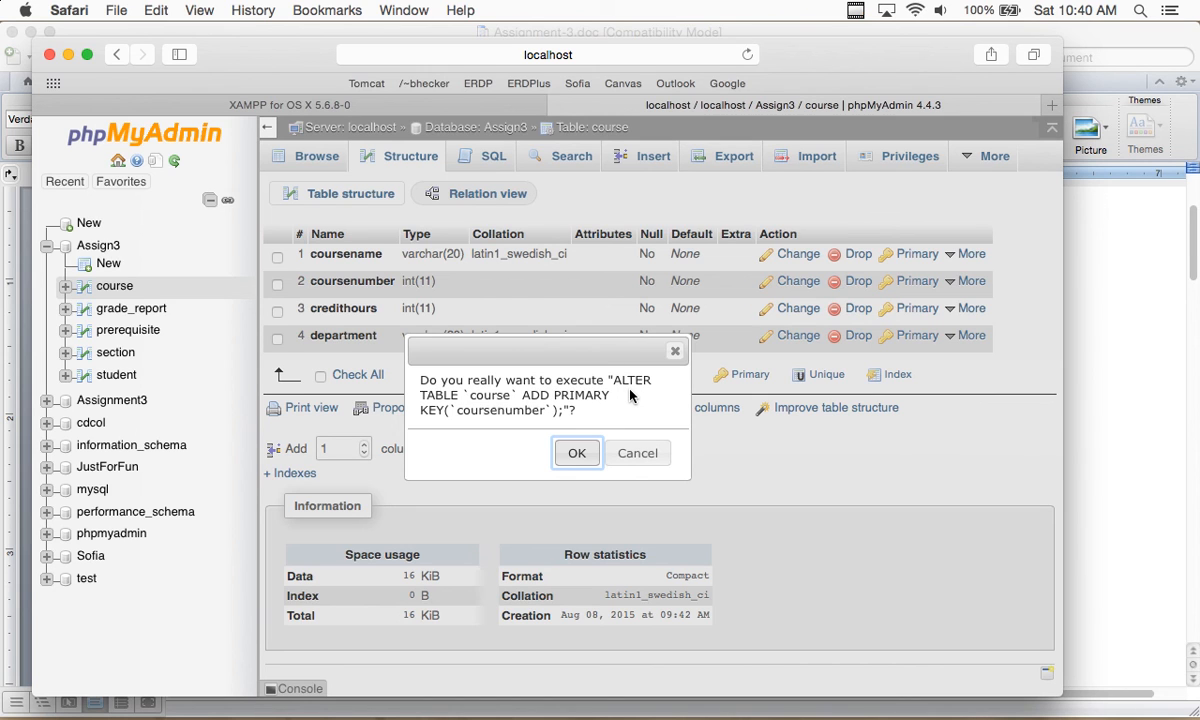
left_click(572, 454)
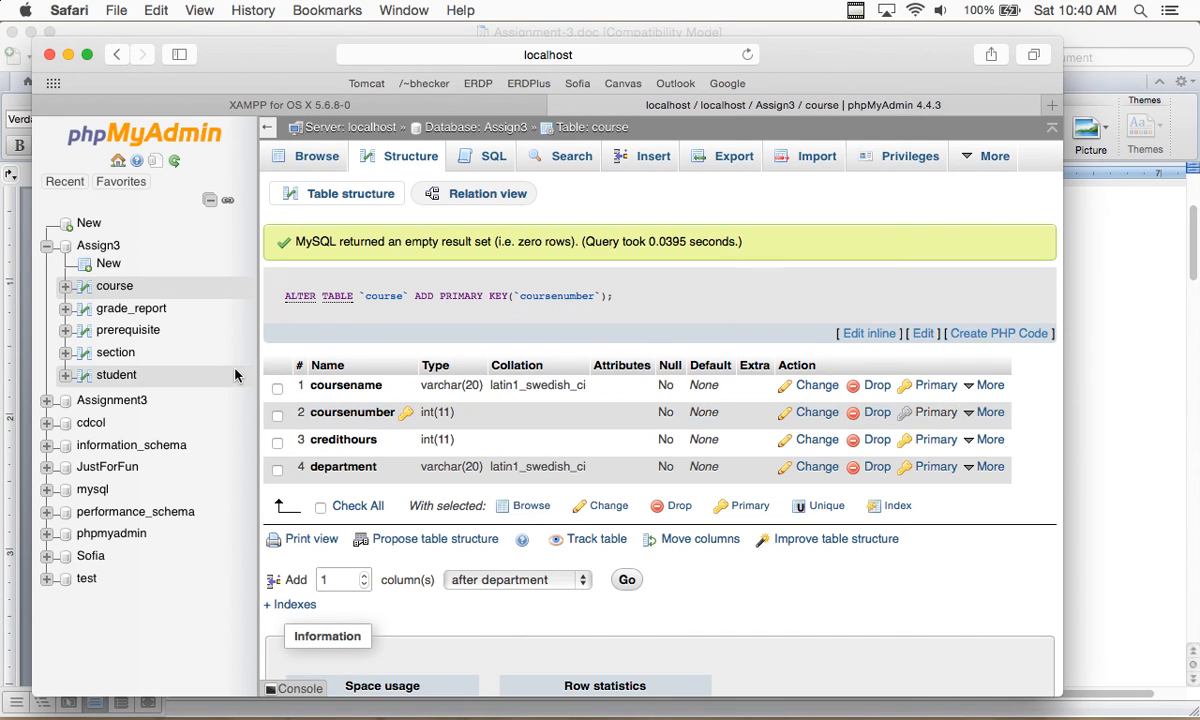
Make coursenumber the primary key of the prerequisite table
left_click(165, 334)
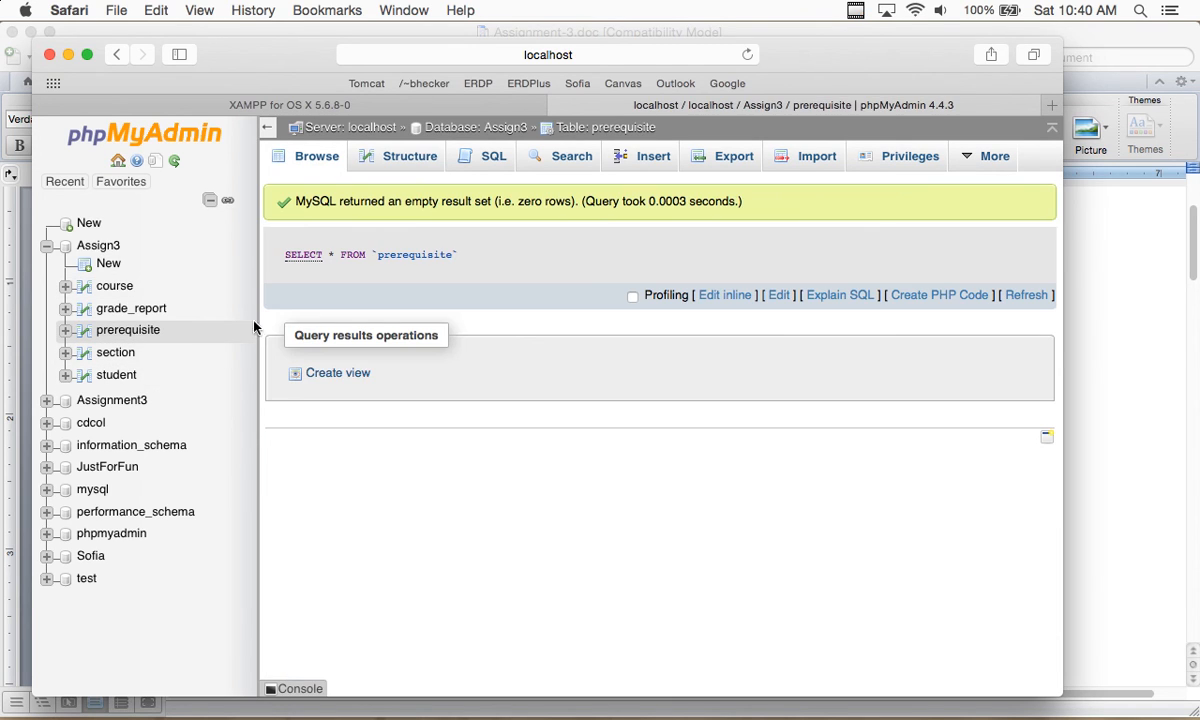
left_click(403, 162)
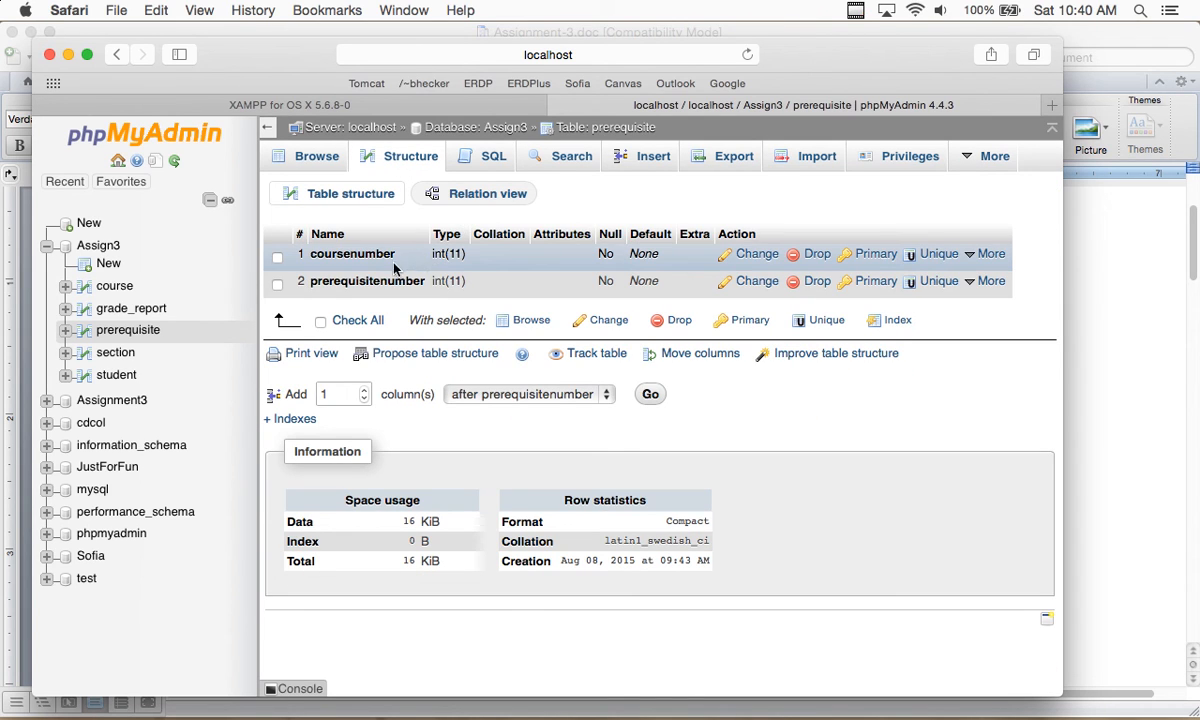
left_click(868, 256)
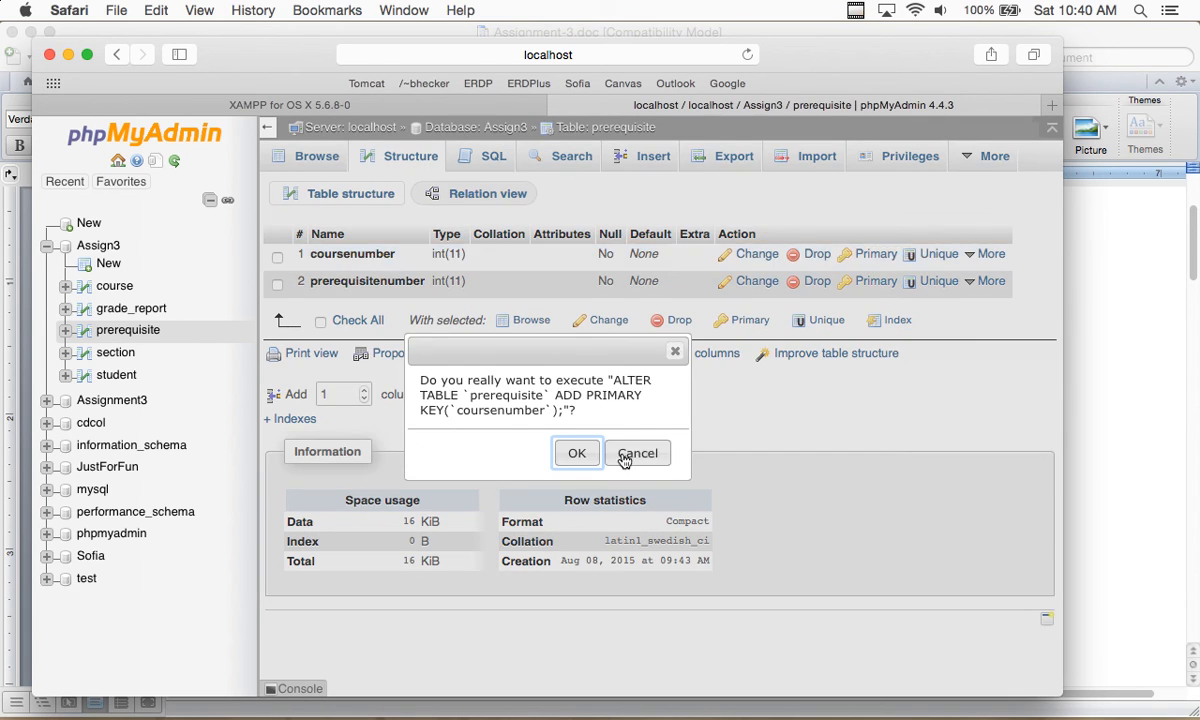
left_click(578, 458)
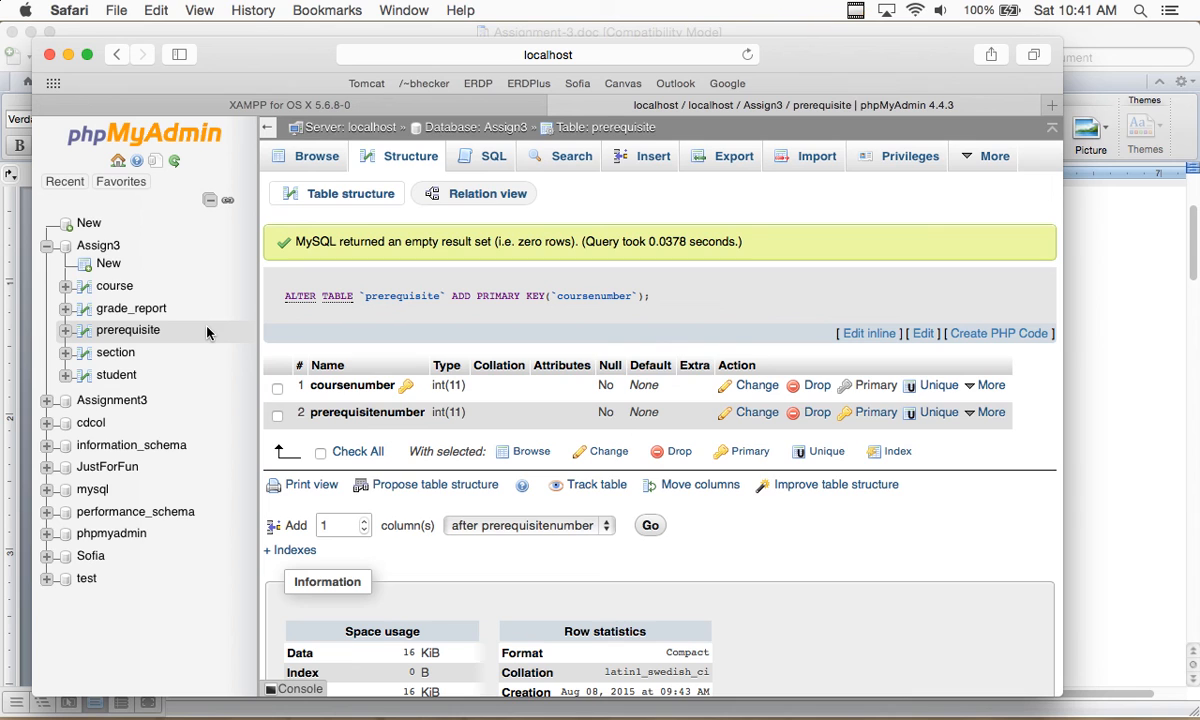
Show the Assign3 database in the Designer and move the prerequisite and course tables near each other, clear of the other tables
left_click(92, 245)
mouse_move(1008, 158)
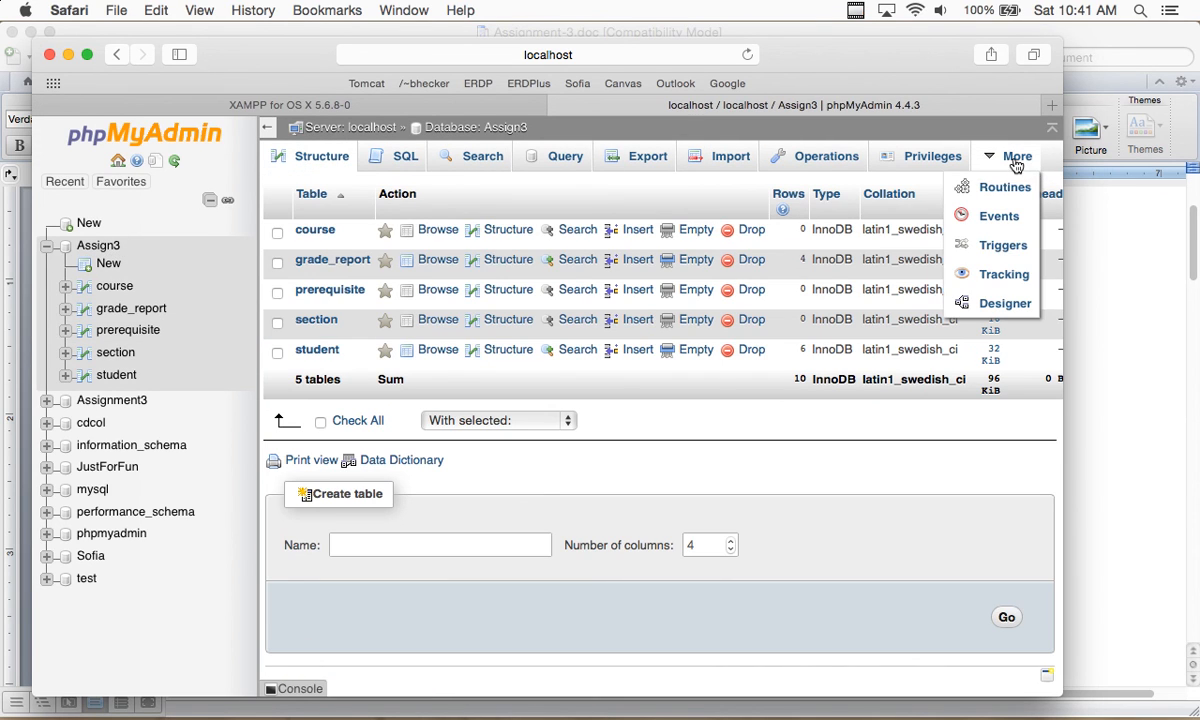
left_click(1006, 300)
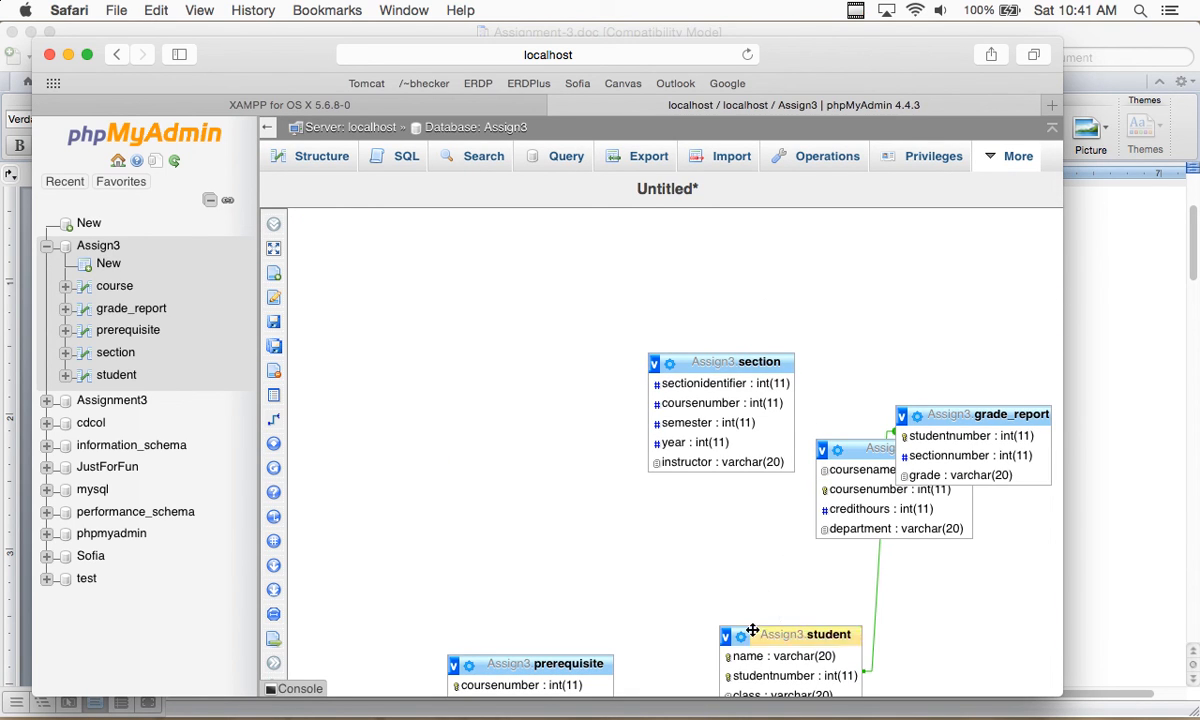
left_click_drag(605, 657, 645, 287)
left_click_drag(870, 455, 370, 381)
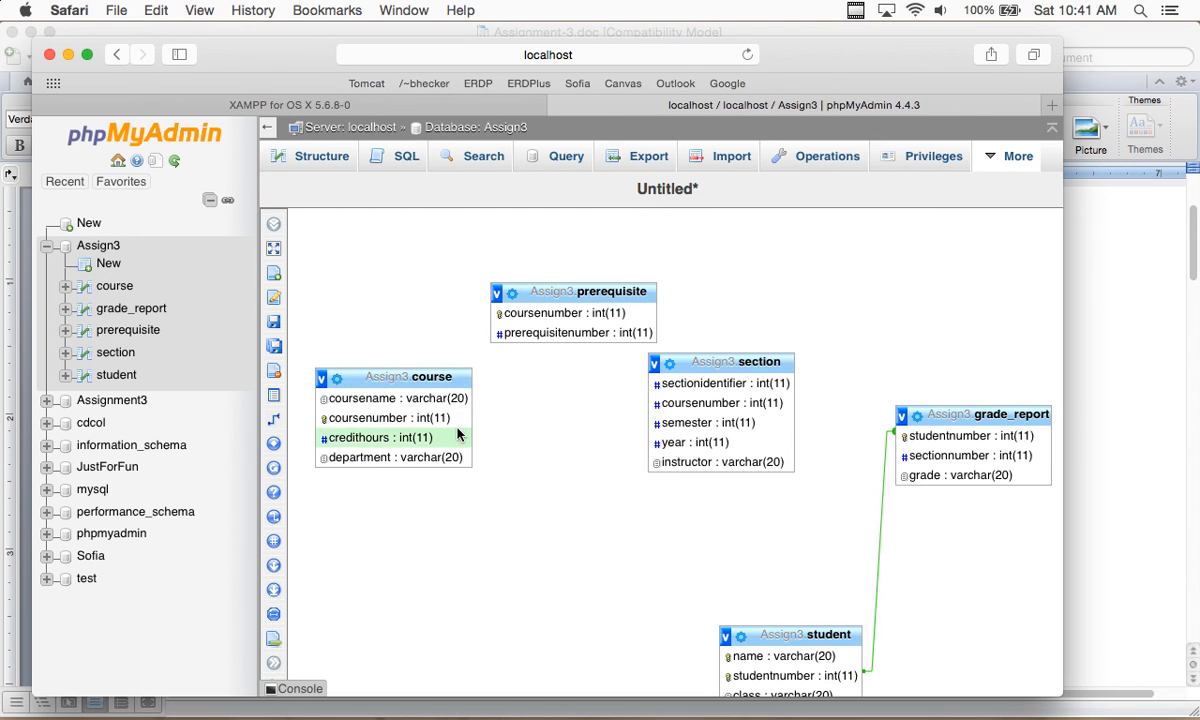
Create a foreign key relation from prerequisite.coursenumber to course.coursenumber, with on delete RESTRICT and on update CASCADE
mouse_move(281, 357)
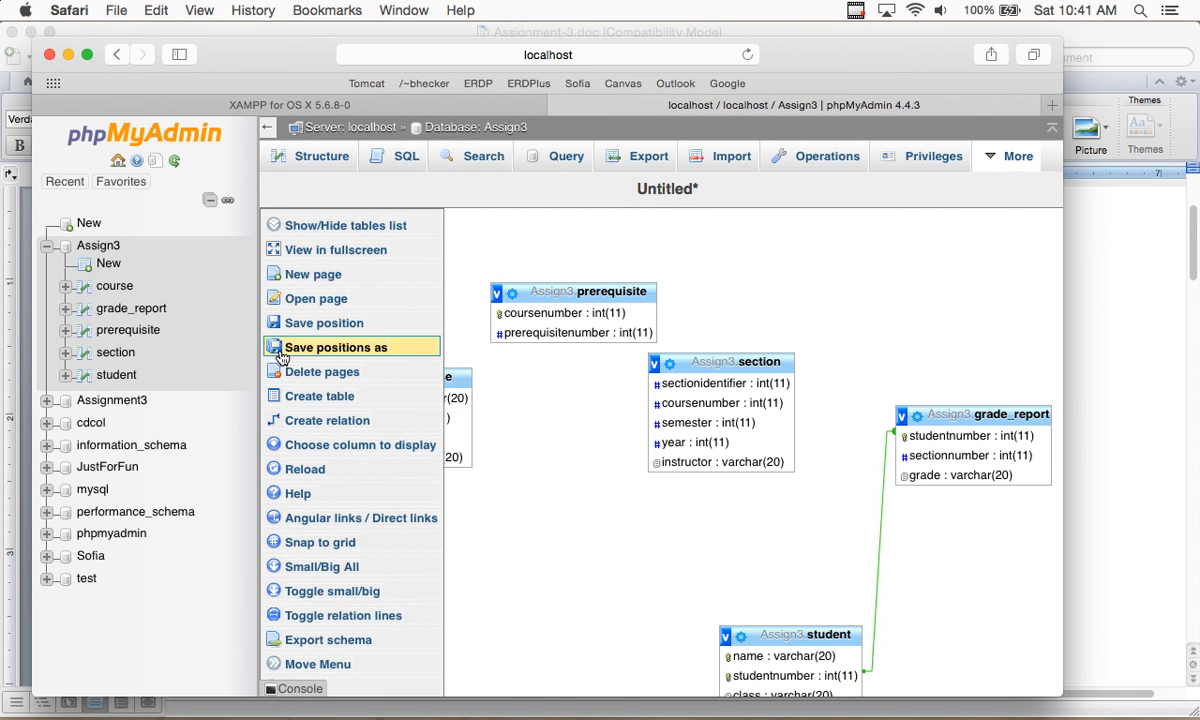
left_click(319, 428)
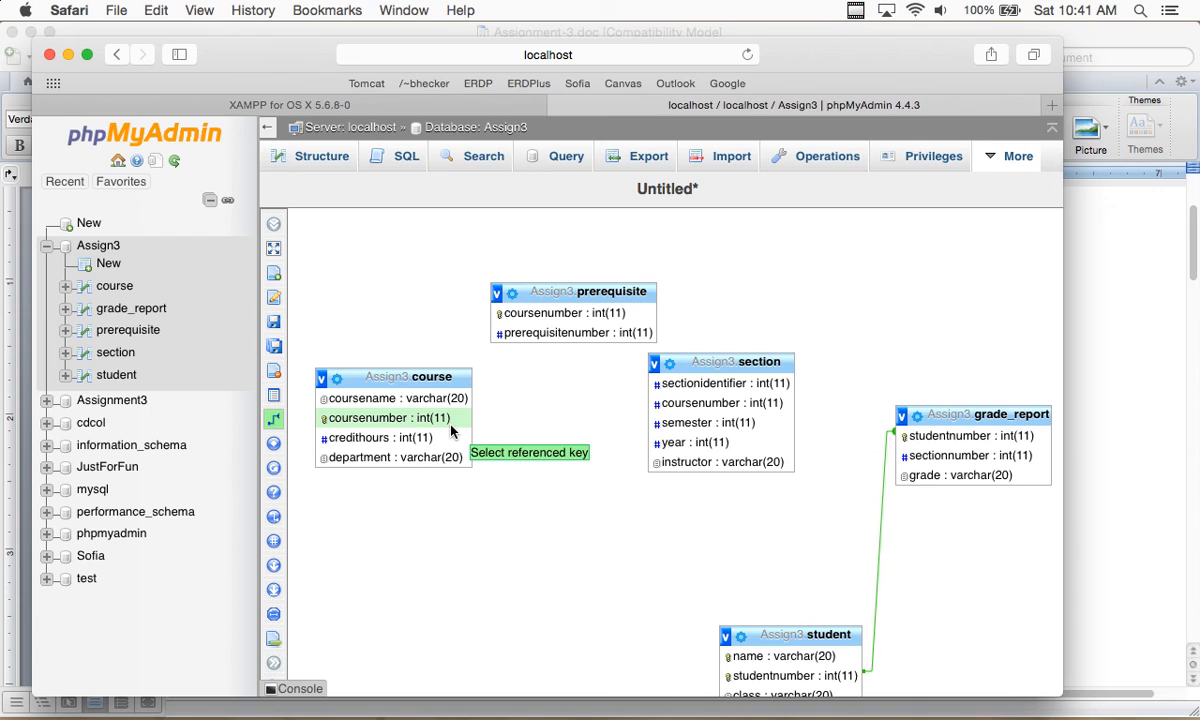
left_click(434, 423)
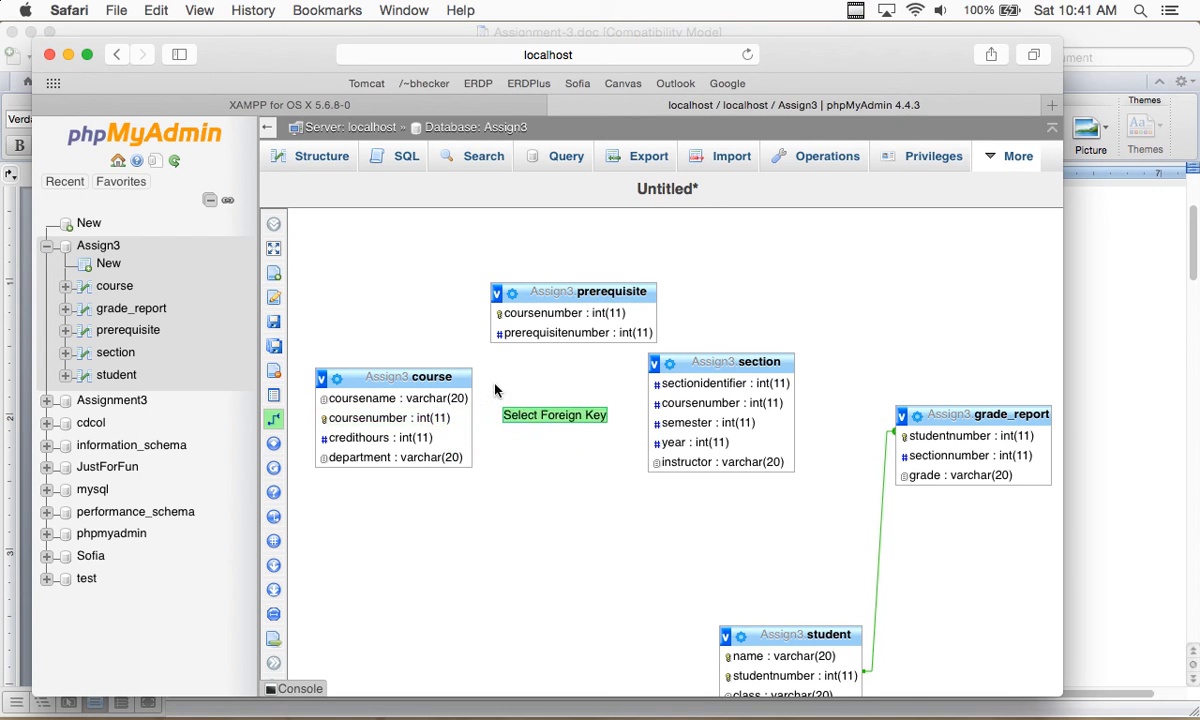
left_click(543, 322)
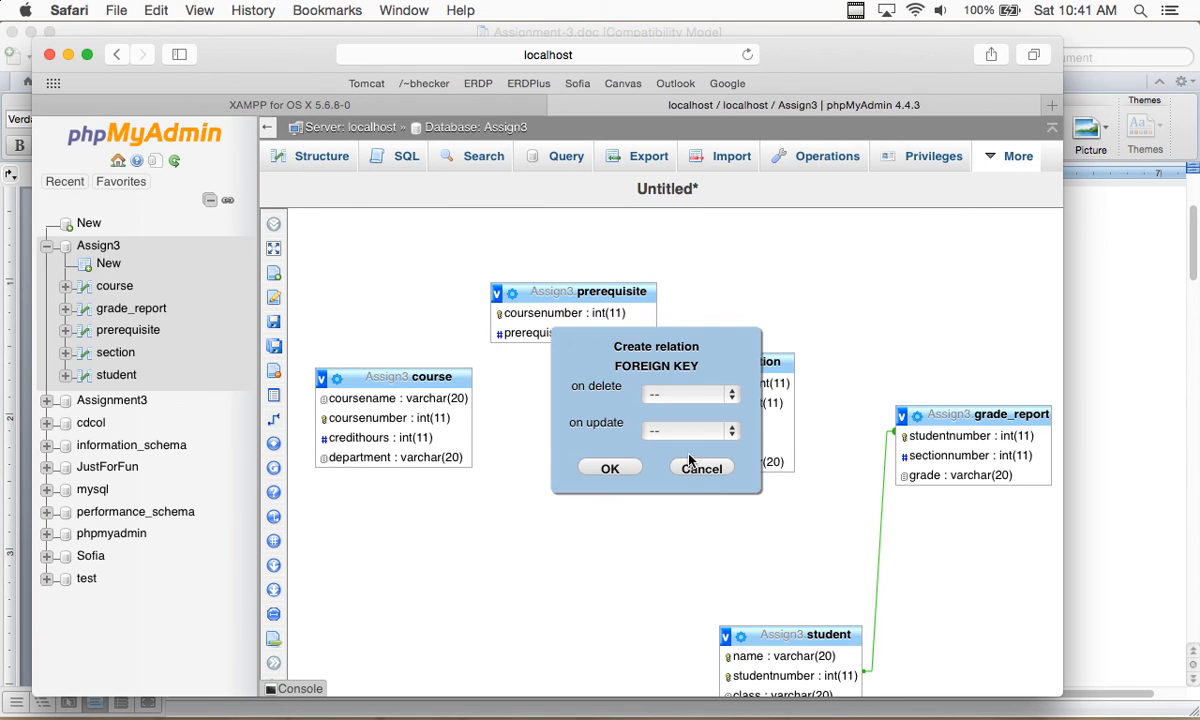
left_click(688, 396)
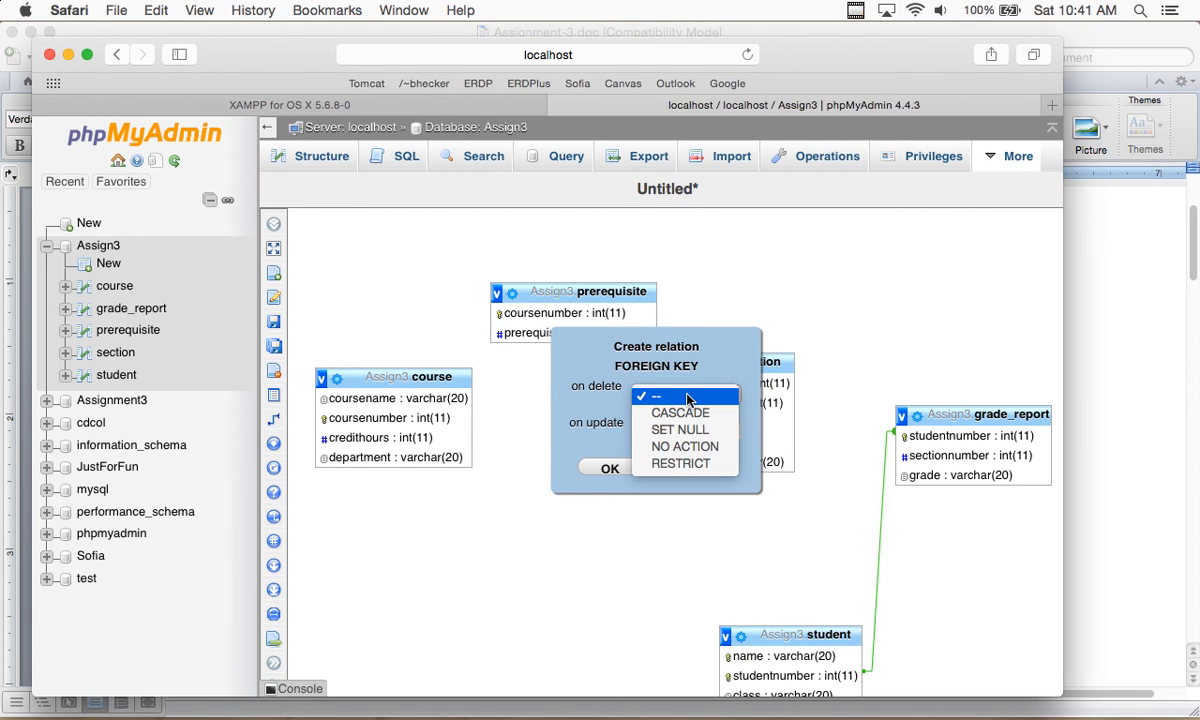
left_click(695, 466)
left_click(662, 434)
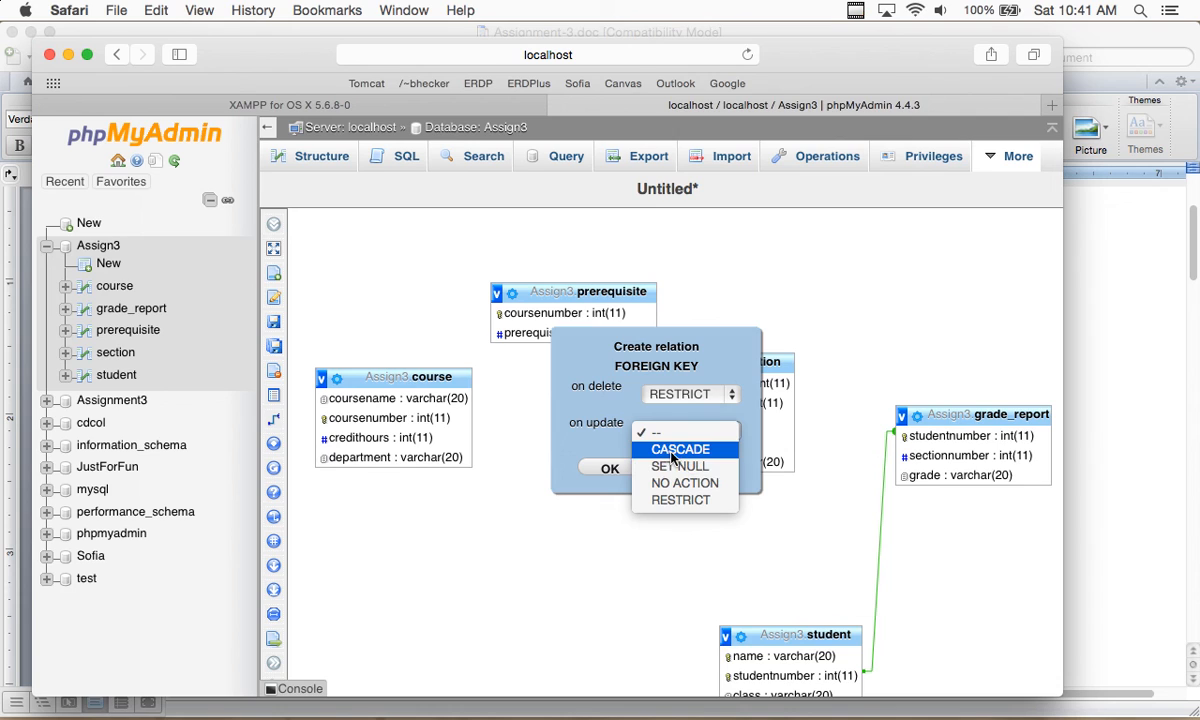
left_click(672, 452)
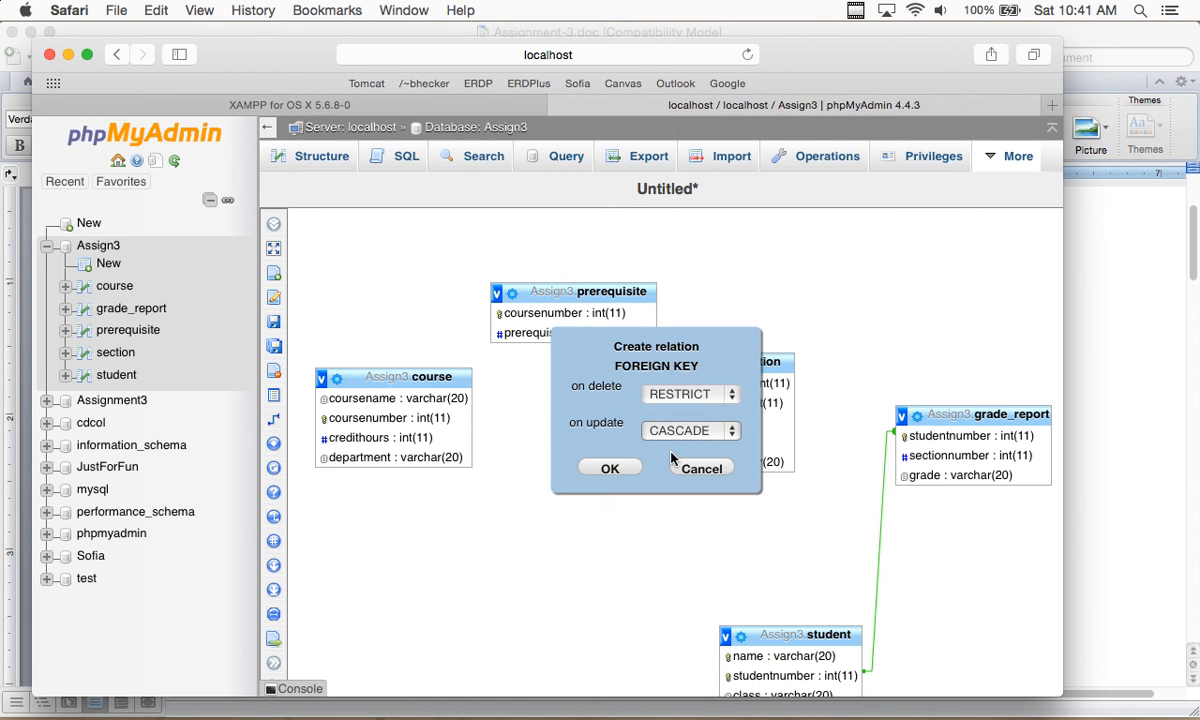
left_click(610, 468)
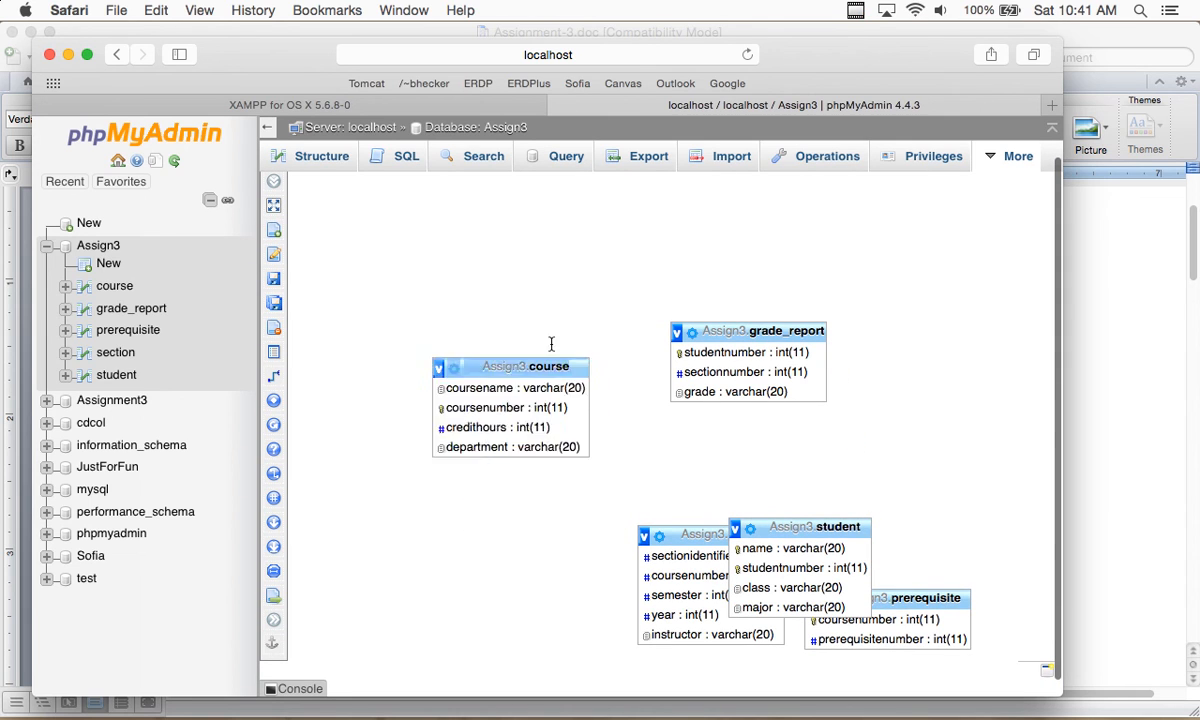
Rearrange the diagram with prerequisite beneath course, student beneath grade_report, and section on its own in the space below student
left_click_drag(684, 534, 500, 445)
left_click_drag(795, 527, 720, 450)
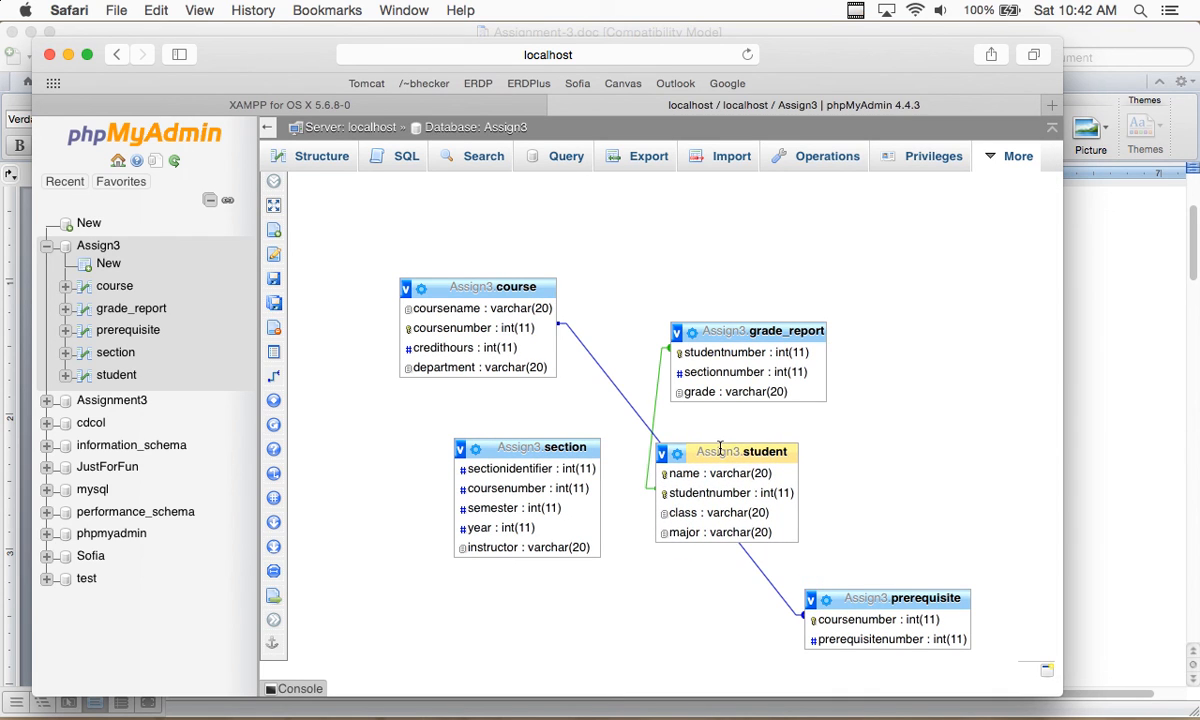
left_click_drag(737, 325, 787, 219)
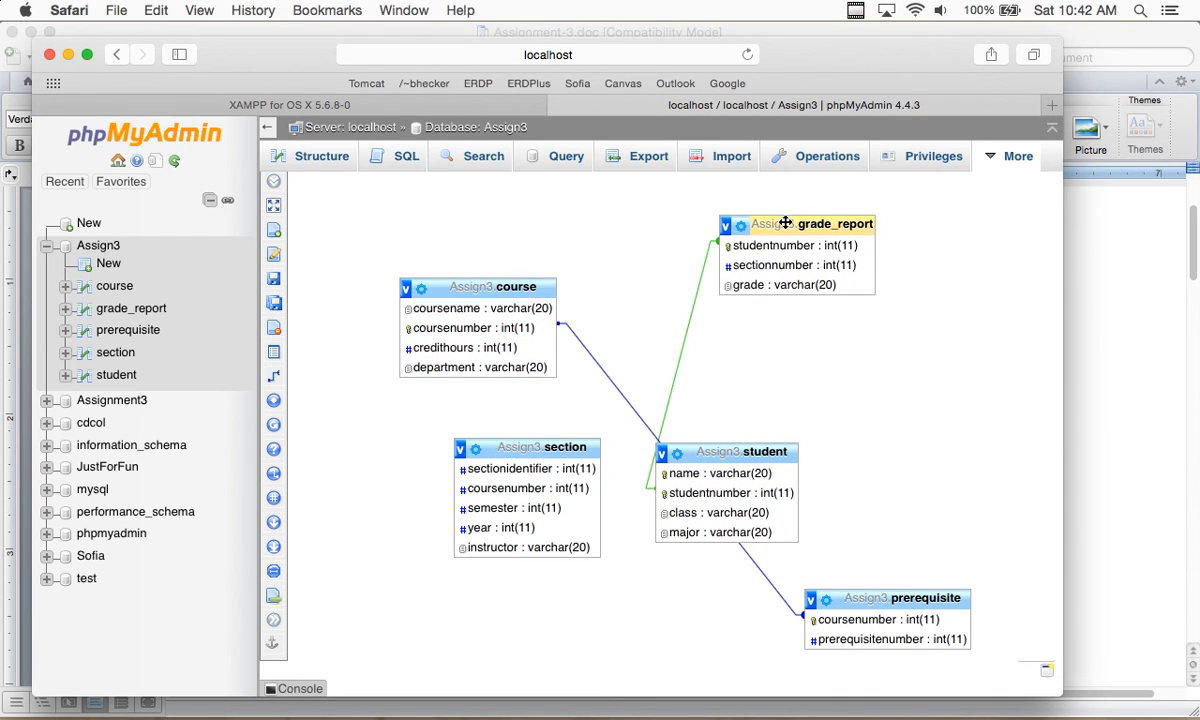
left_click_drag(779, 439, 848, 328)
left_click_drag(546, 450, 641, 582)
left_click_drag(895, 600, 476, 431)
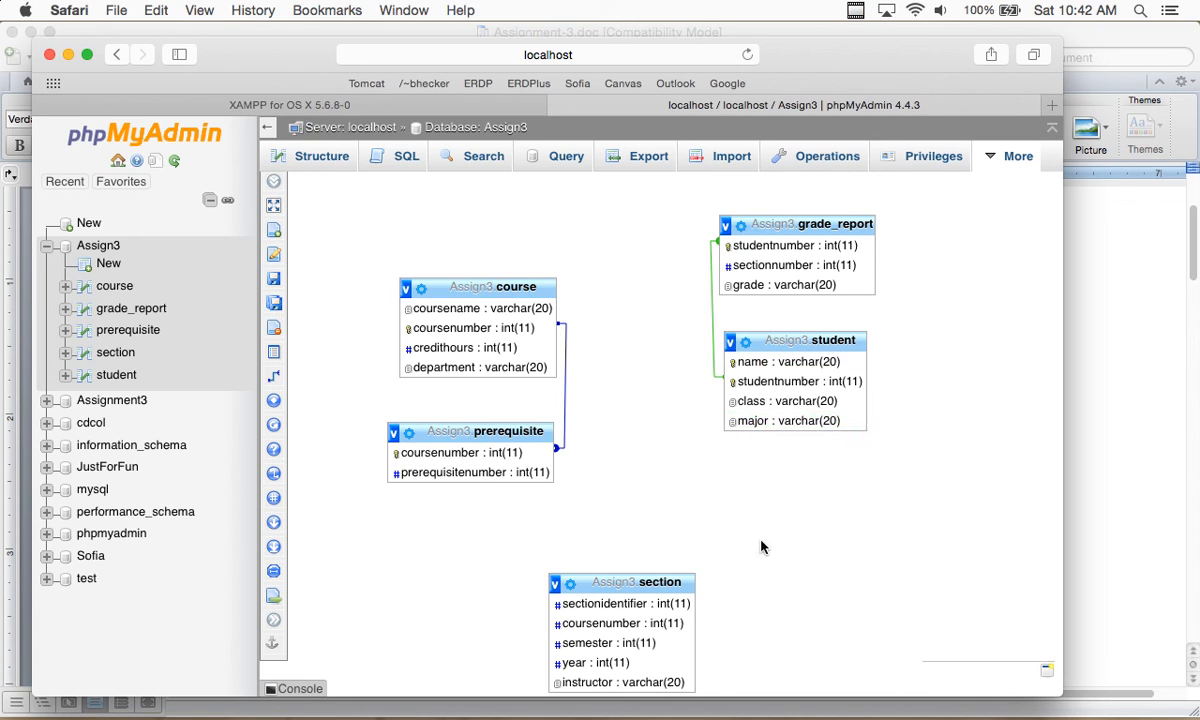
left_click_drag(690, 581, 787, 503)
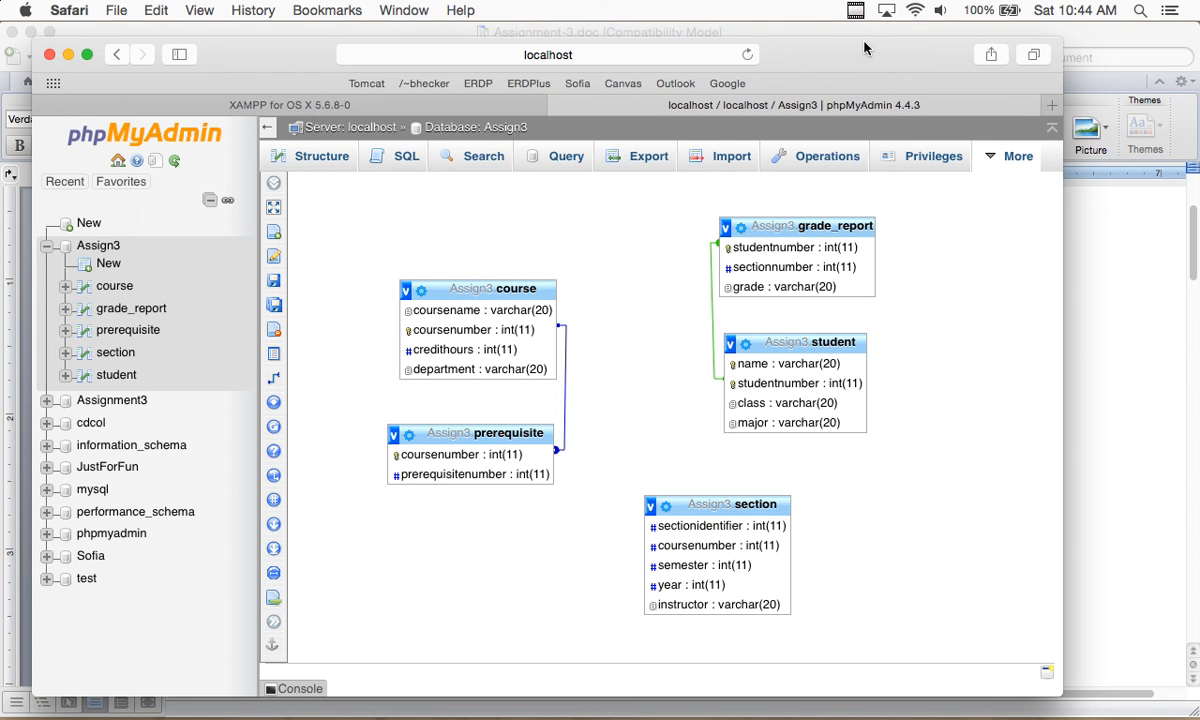
left_click_drag(860, 50, 892, 42)
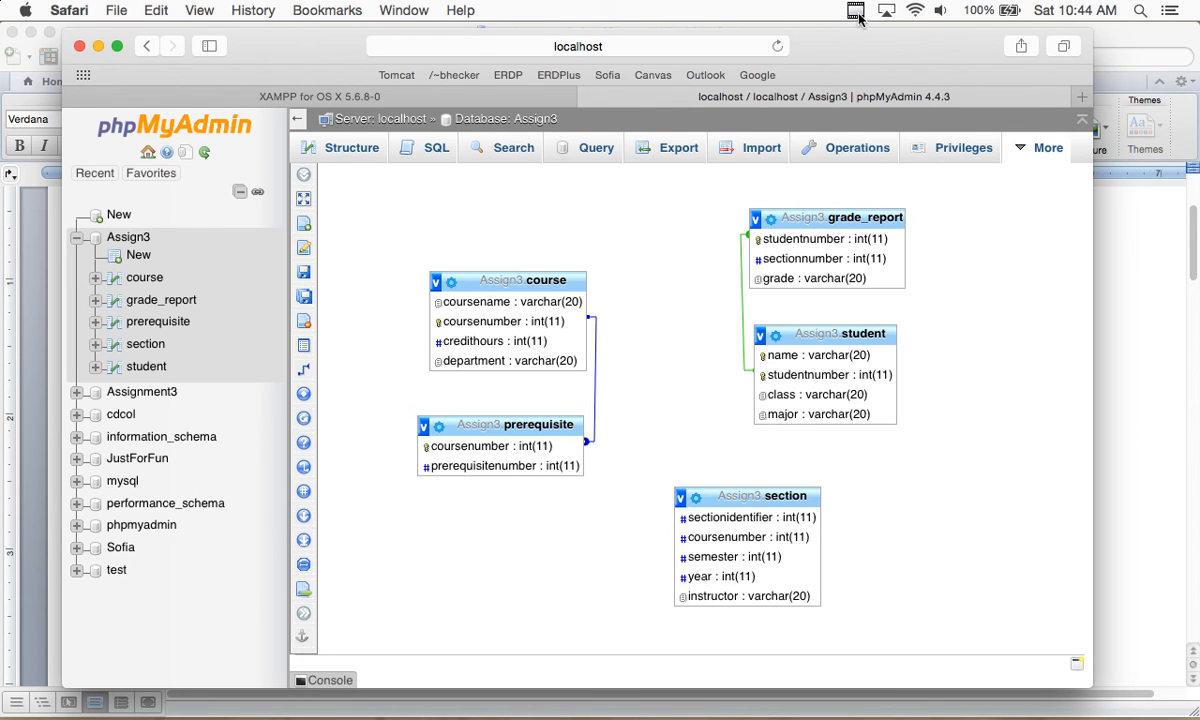
left_click(857, 12)
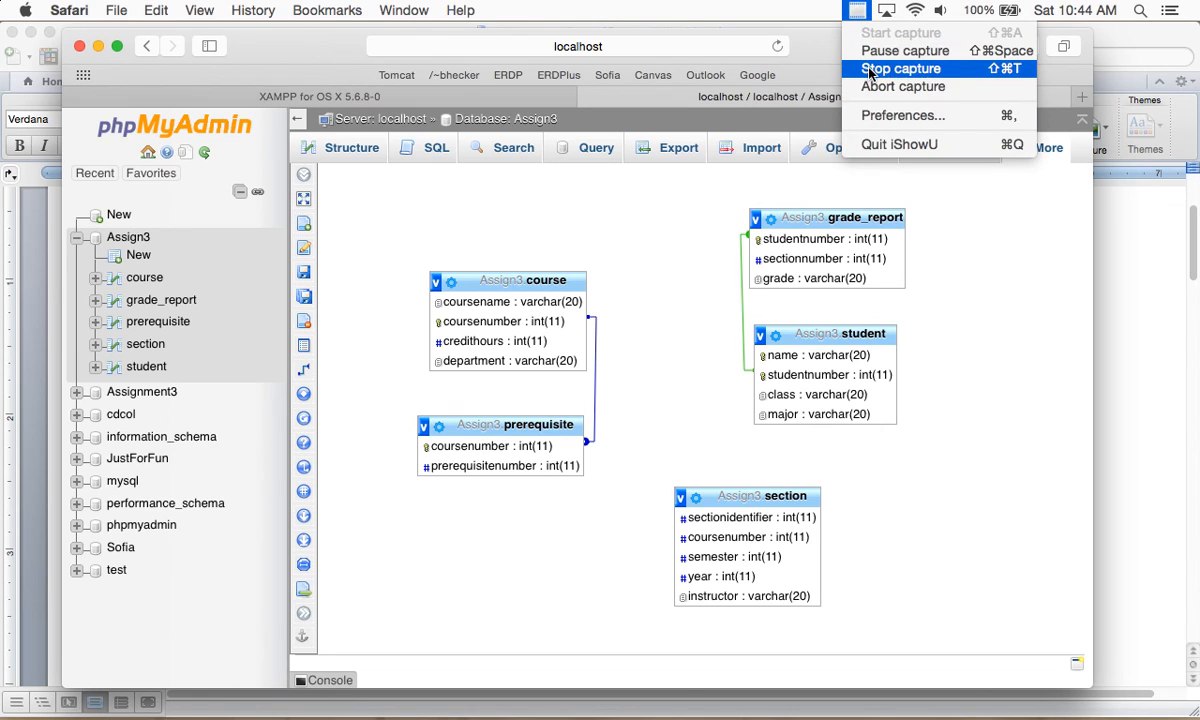